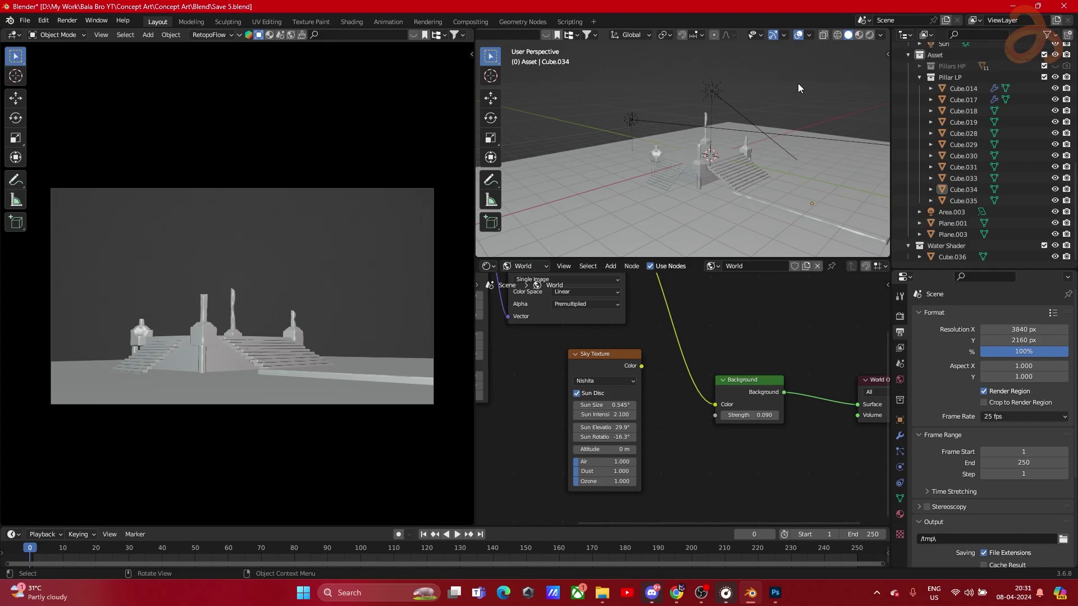
Select the sun light above the stair platform
left_click_drag(778, 131, 722, 122)
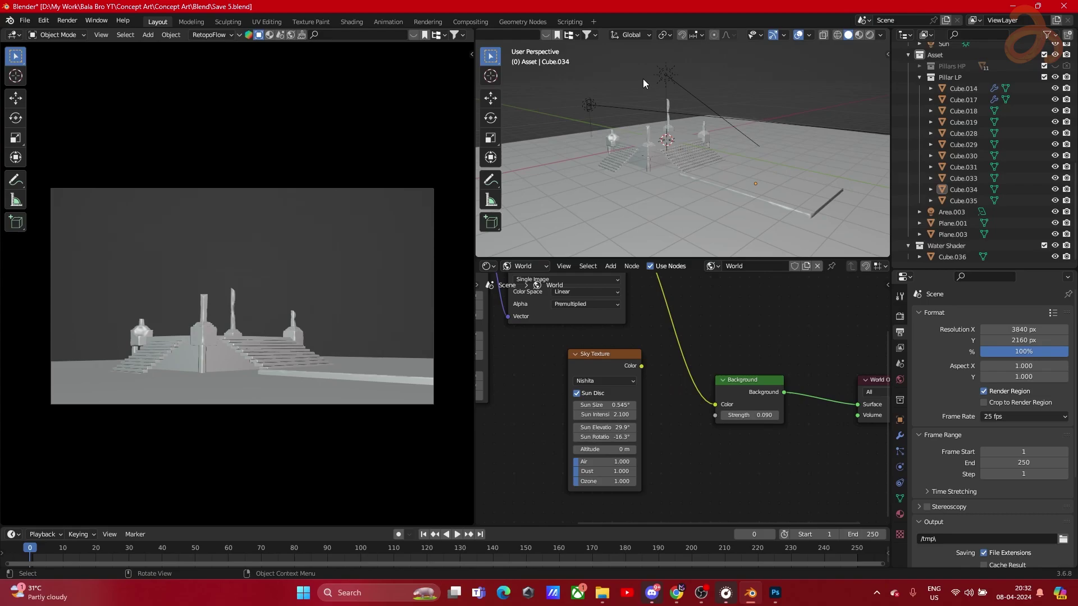
key("a")
left_click(759, 84)
scroll(743, 137, "up", 5)
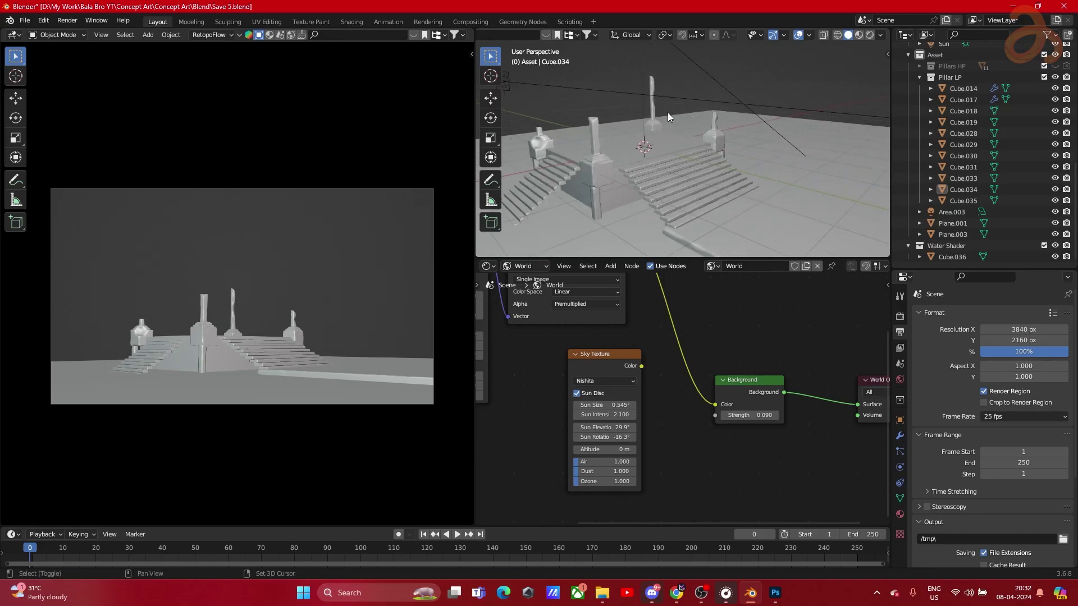
left_click_drag(754, 178, 753, 86)
left_click(752, 84)
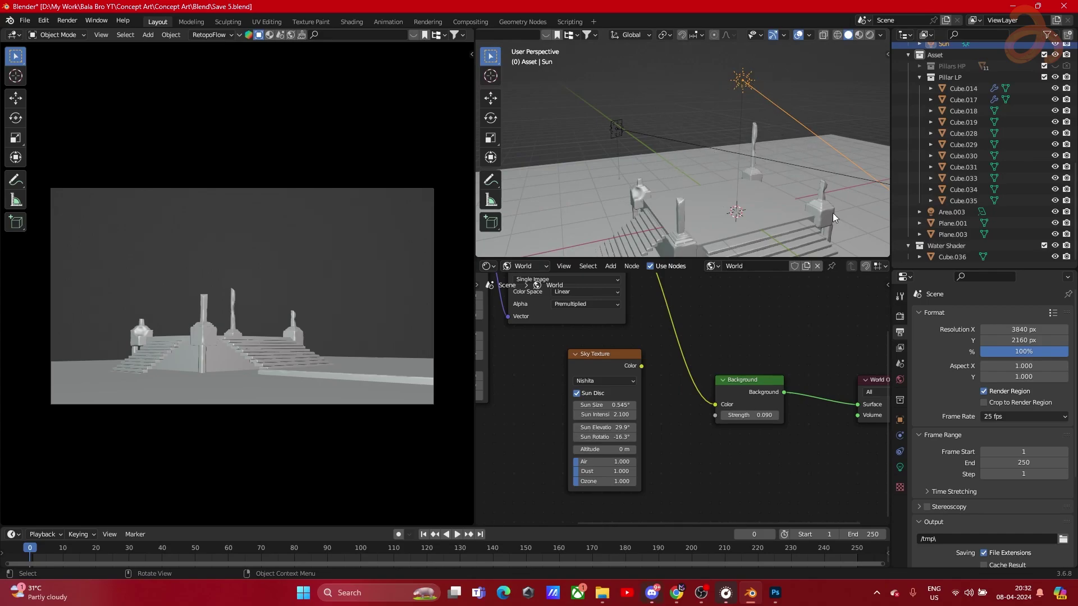
Switch the render engine to Eevee
left_click(900, 317)
left_click(999, 314)
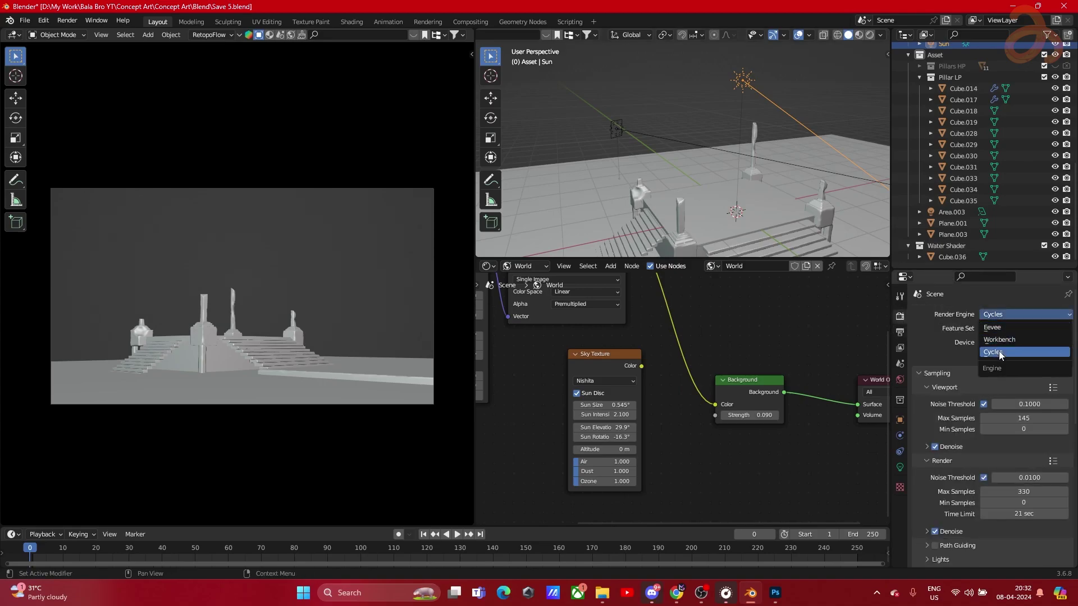
left_click(999, 330)
Compare the light settings of the sun and the Area.003 light by selecting each in turn
left_click(899, 468)
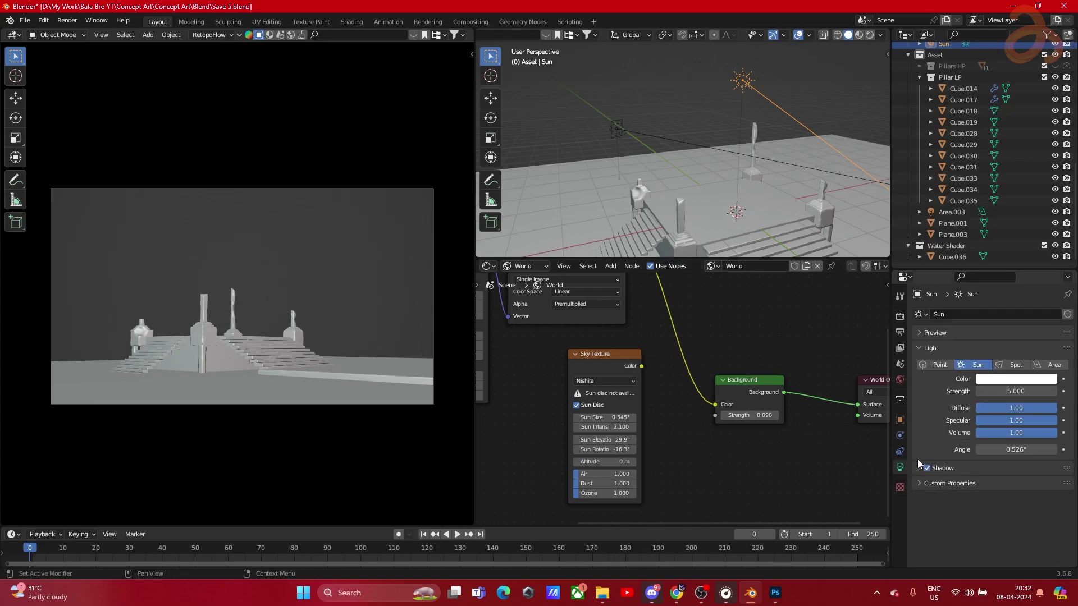
left_click(617, 131)
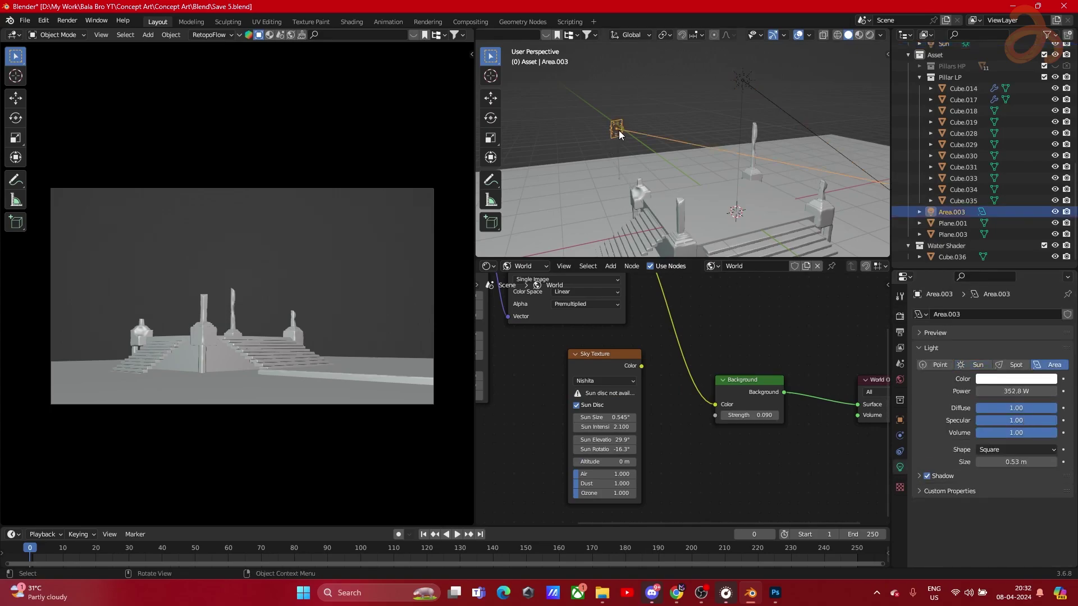
left_click(744, 80)
left_click(615, 130)
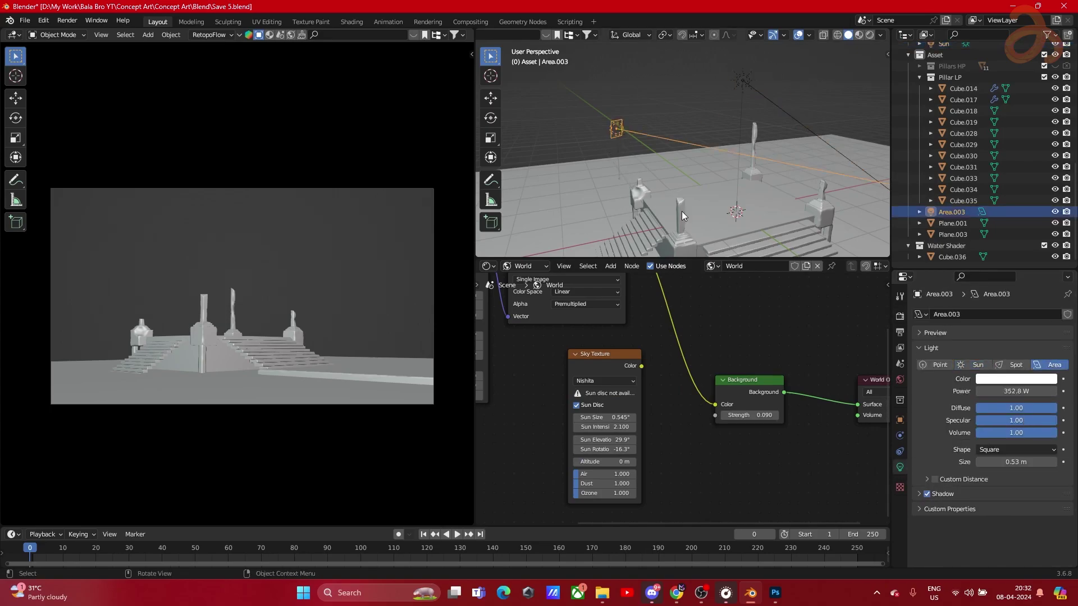
scroll(683, 205, "up", 4)
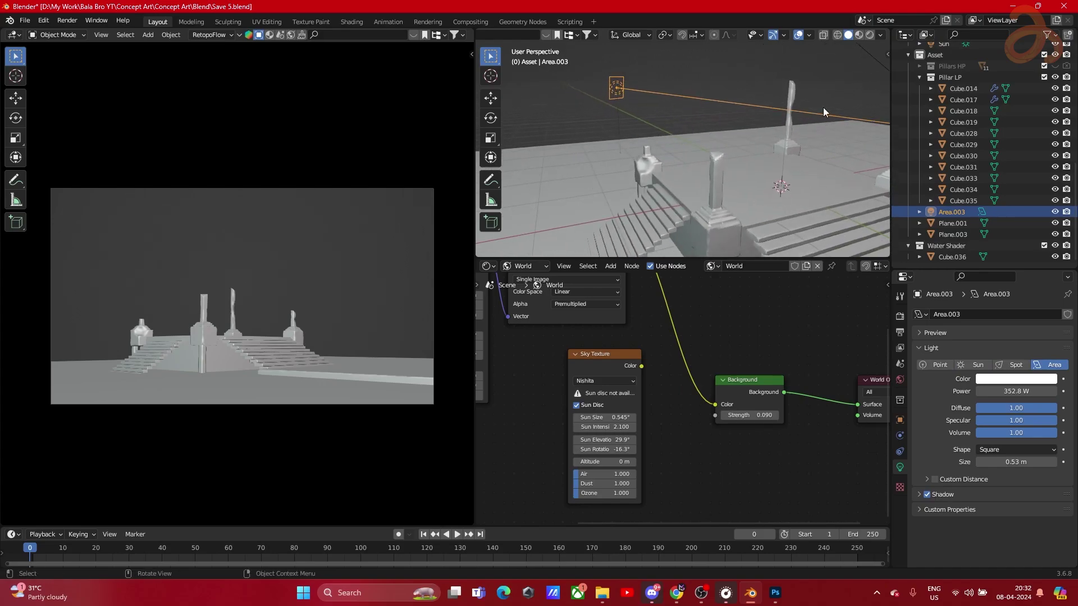
Hide the Area.003 light and inspect the platform, stairs and pillars in an enlarged viewport
left_click(1054, 211)
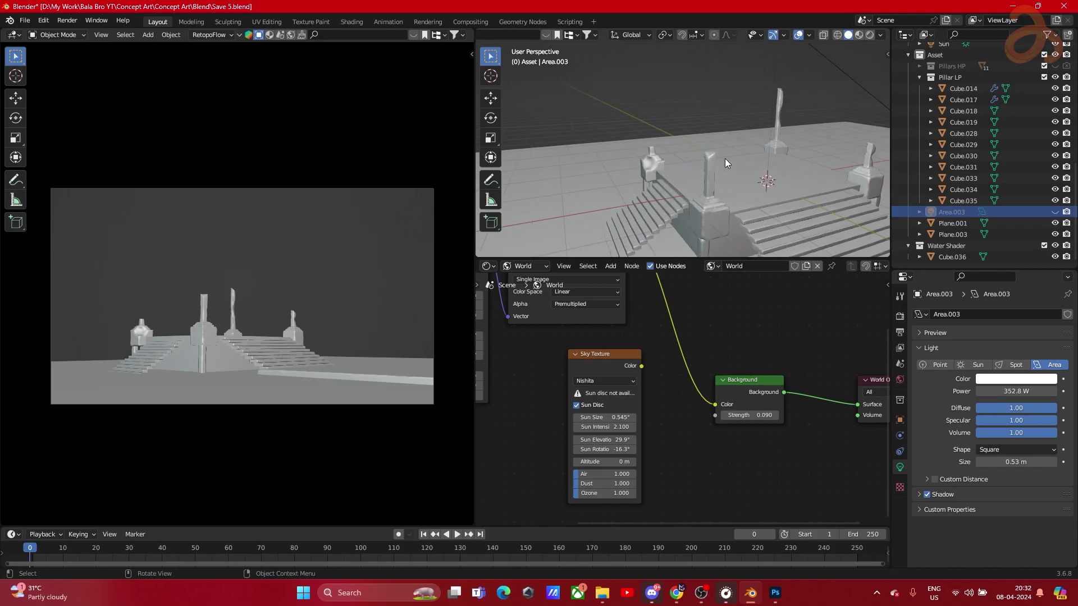
key("z")
left_click(732, 106)
left_click_drag(750, 147, 706, 110)
key("ctrl+space")
scroll(573, 223, "down", 5)
left_click_drag(607, 232, 700, 306)
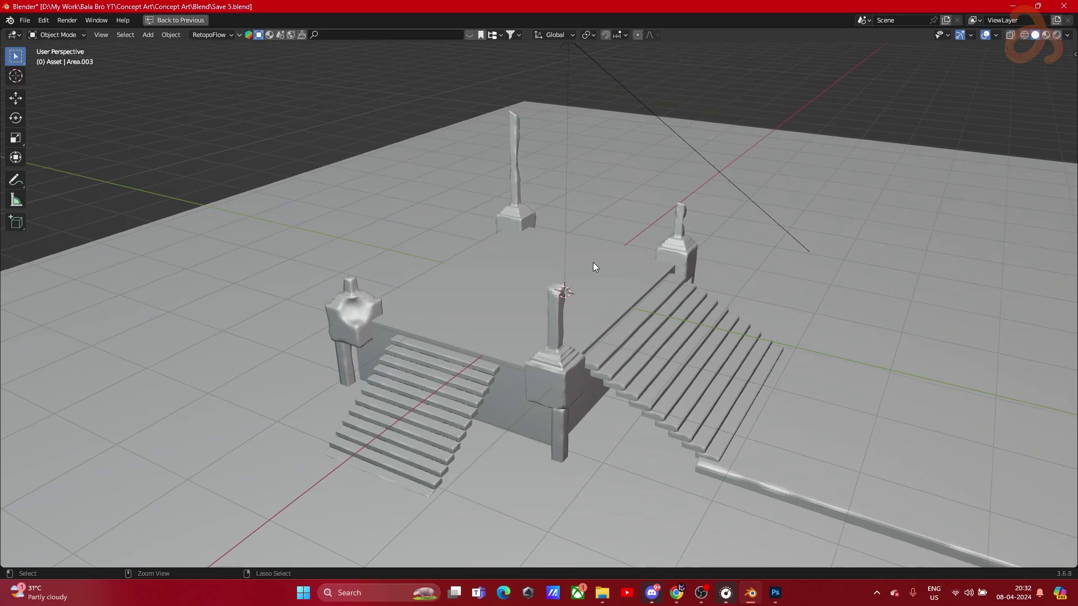
key("ctrl+space")
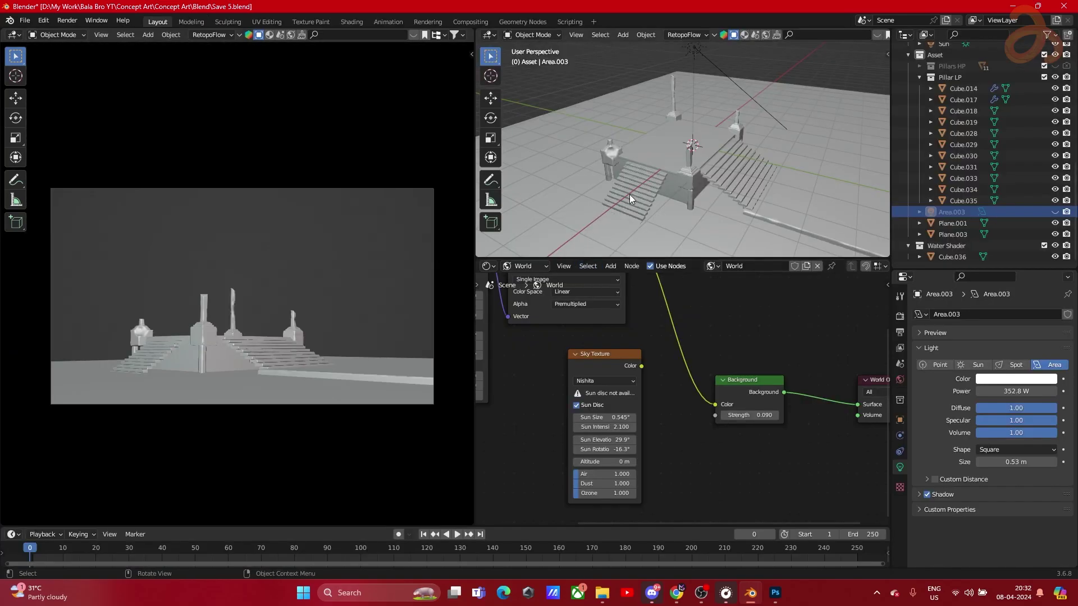
Compare the platform in rendered shading with the Area.003 light shown and hidden, leaving it shown and returning to solid shading
key("z")
left_click(637, 137)
left_click(1055, 212)
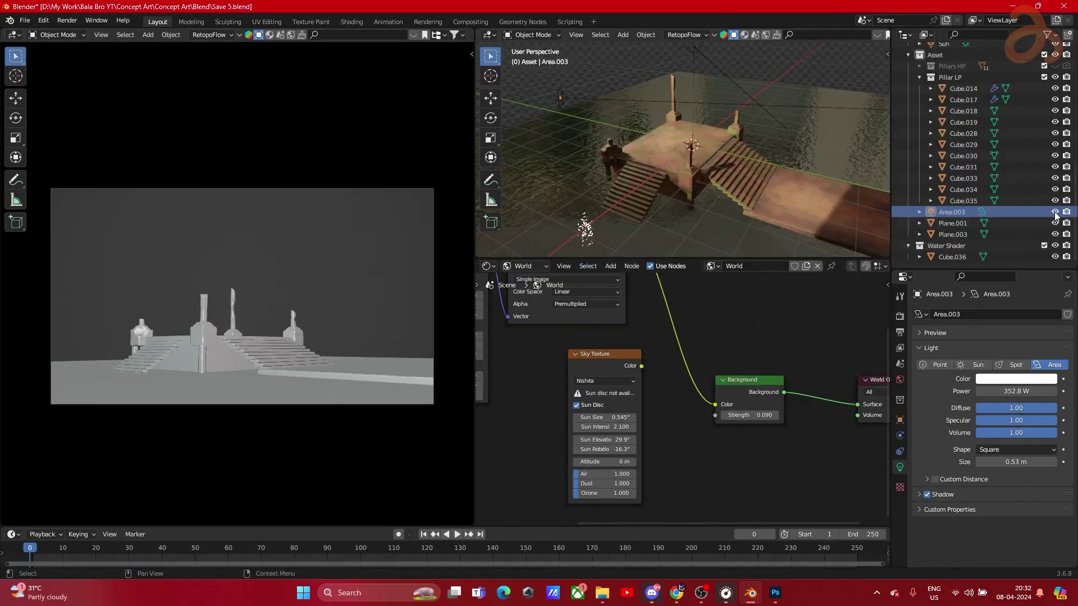
scroll(662, 119, "up", 6)
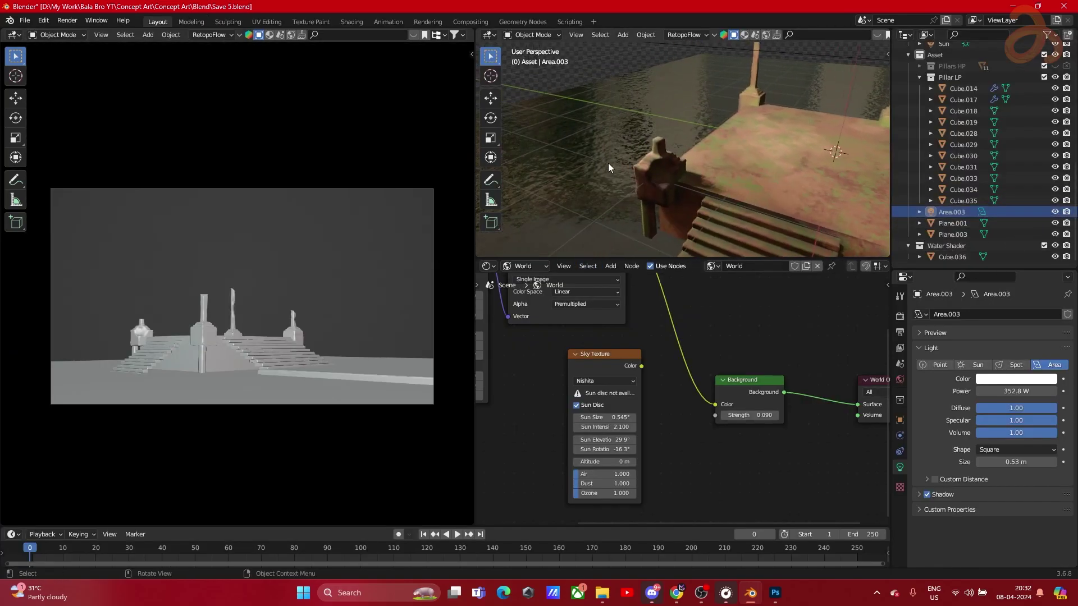
left_click(1055, 212)
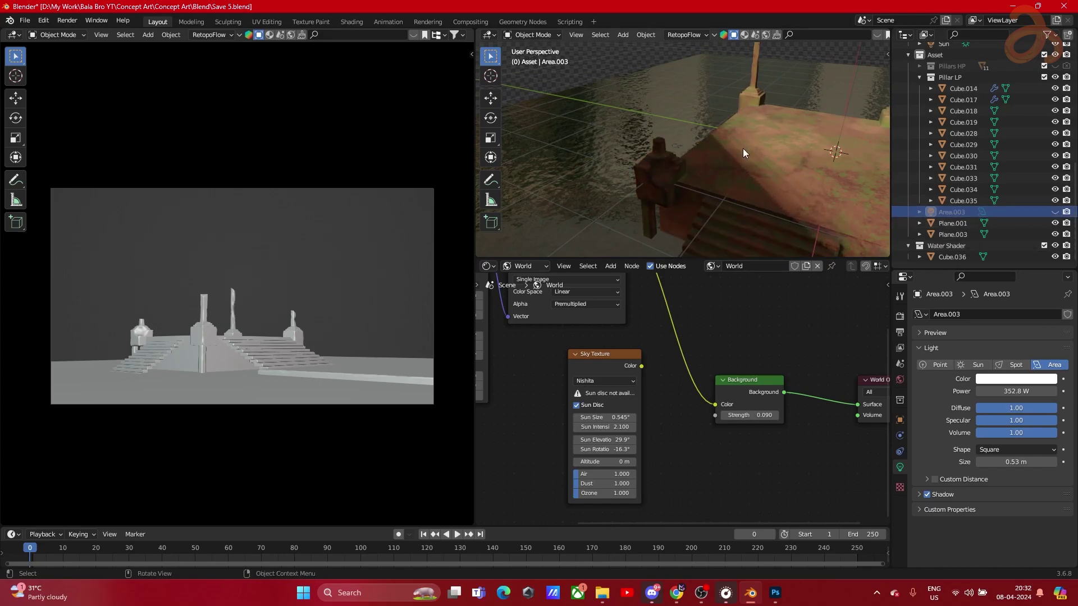
left_click(1056, 212)
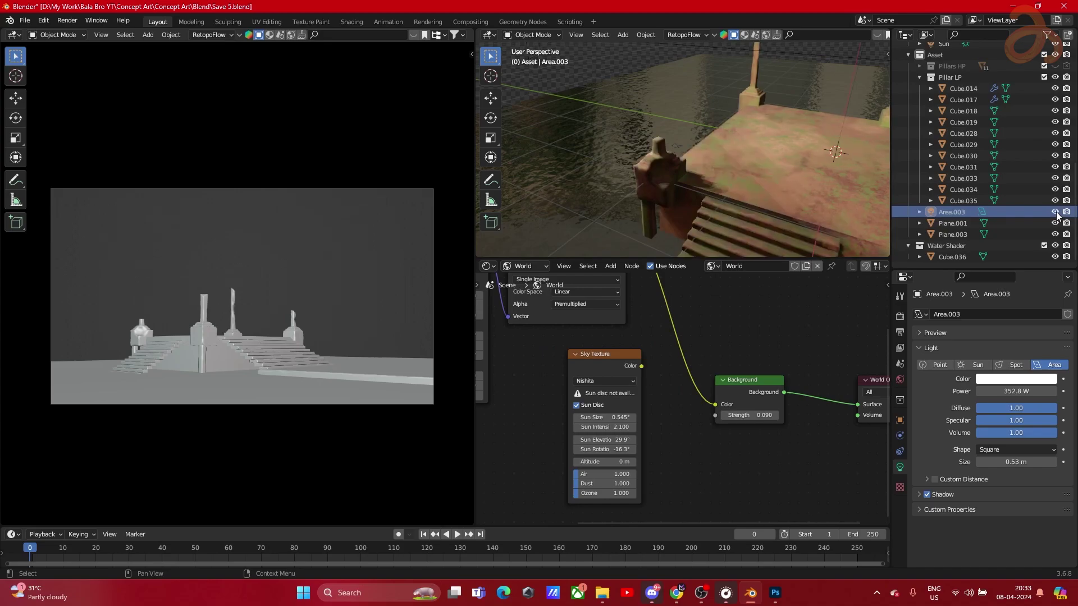
scroll(680, 189, "down", 5)
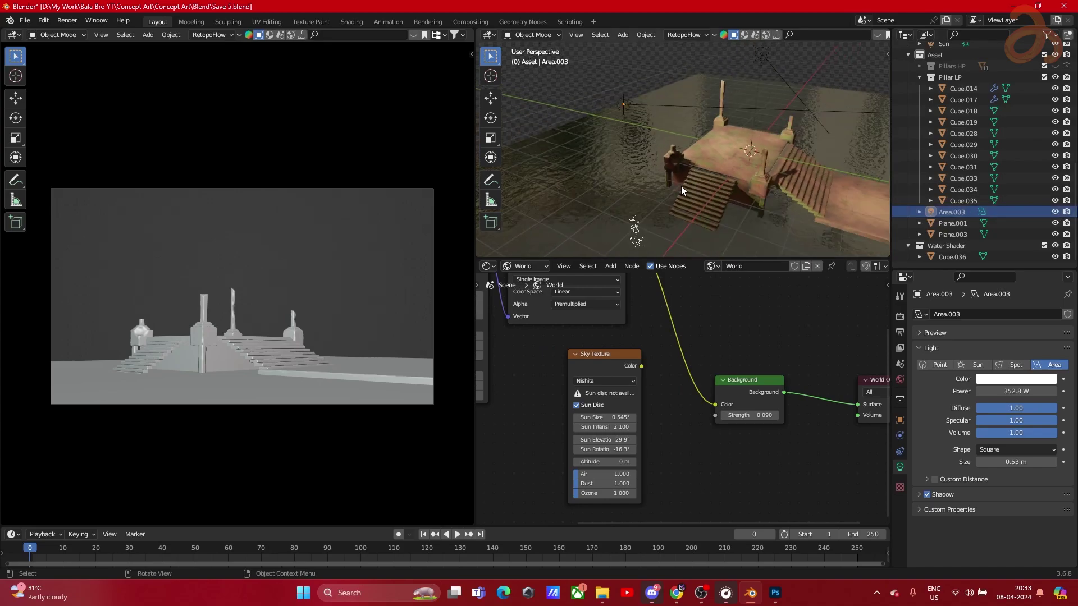
key("z")
left_click(662, 117)
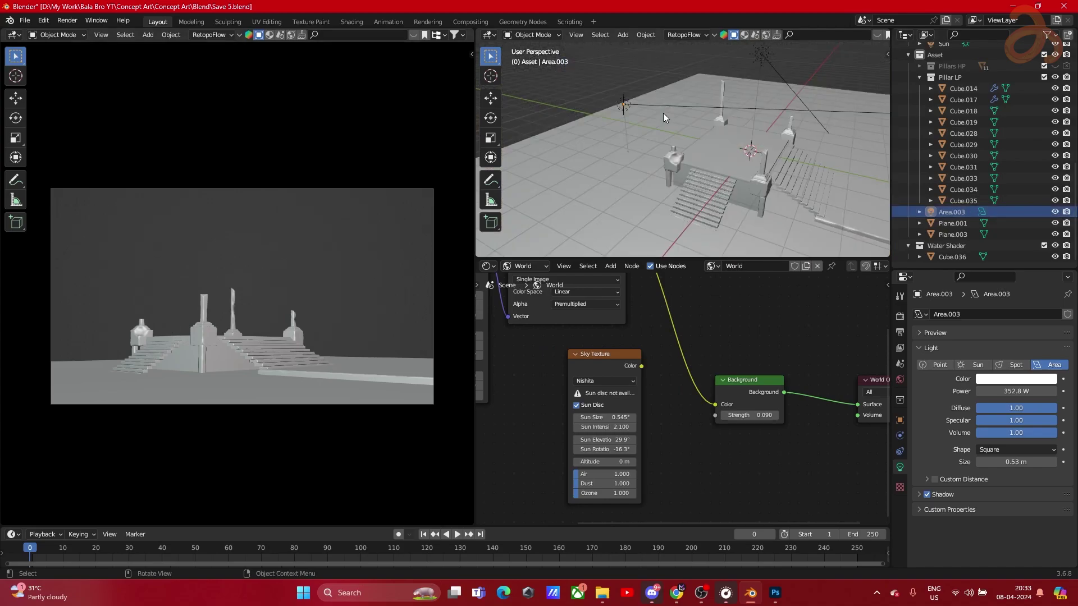
Preview the camera view in rendered shading and switch the render engine to Cycles
key("z")
left_click(288, 254)
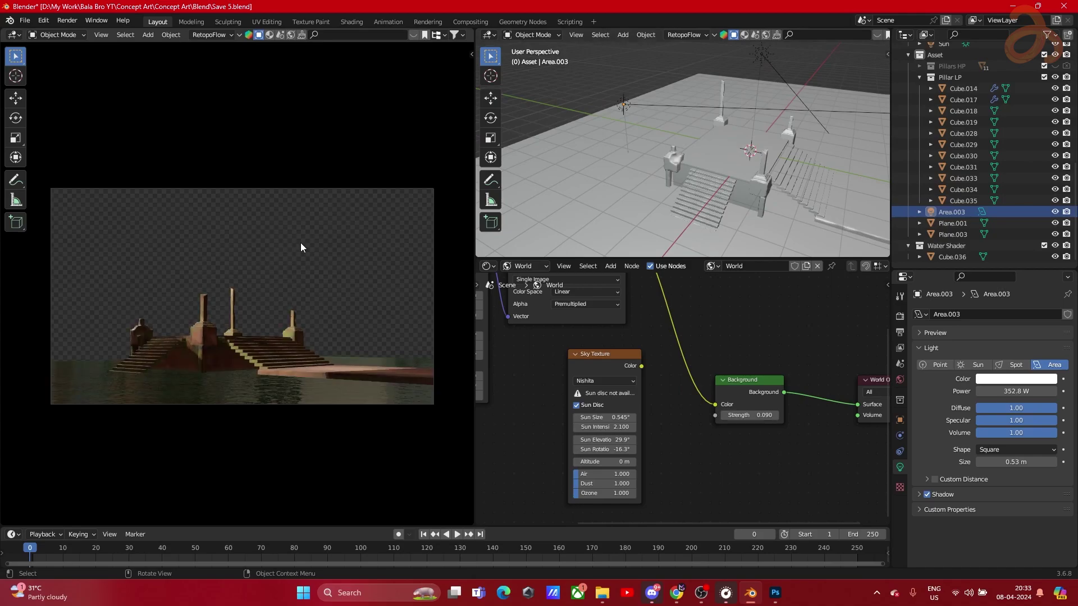
left_click(900, 317)
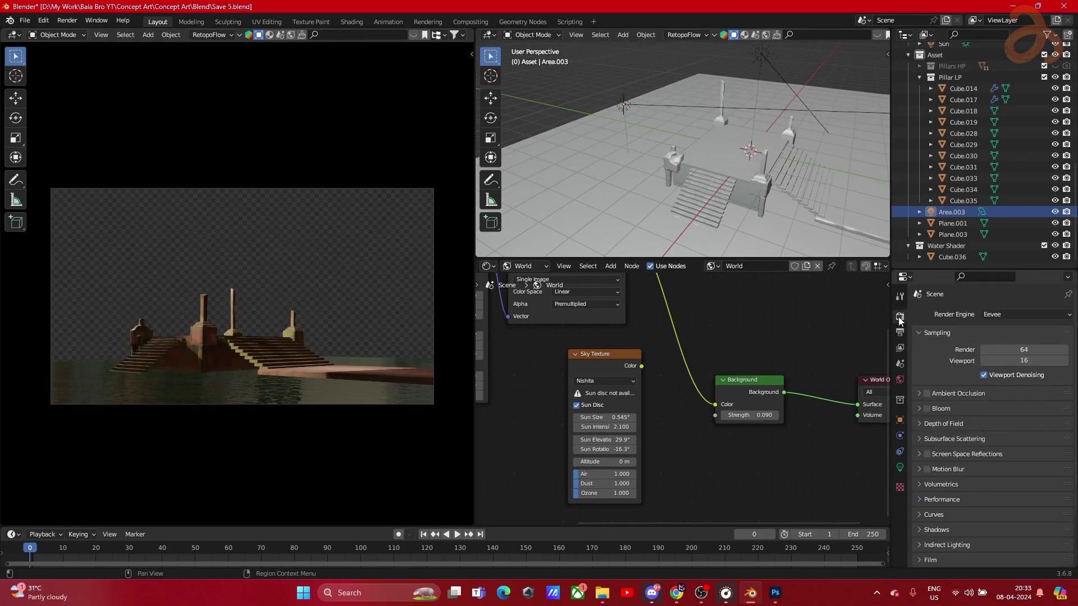
left_click(1001, 315)
left_click(1001, 354)
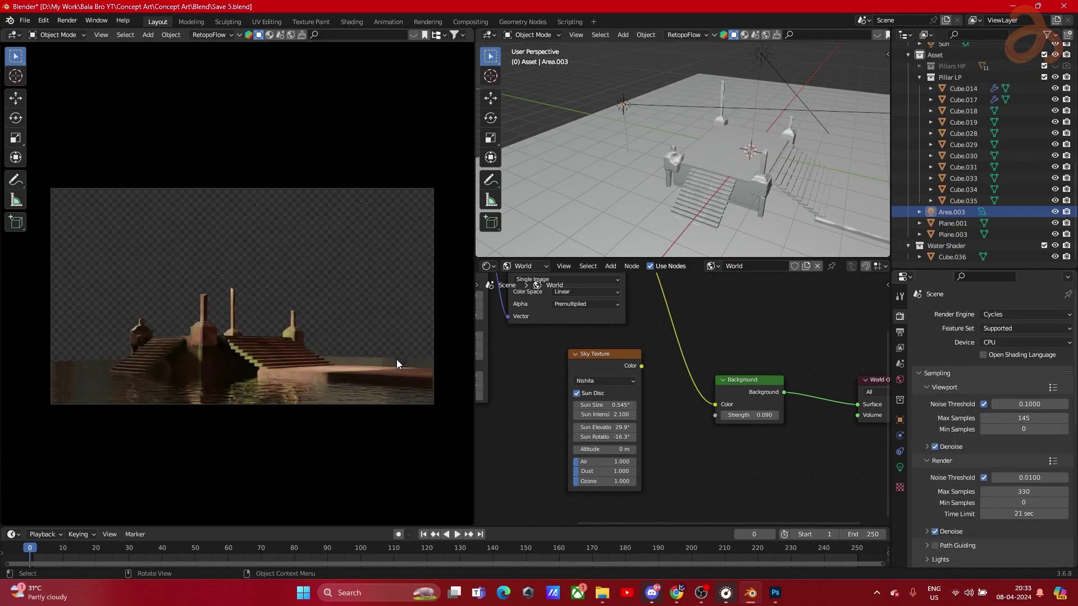
Inspect the rendered camera view enlarged, returning it to solid shading and the normal layout
key("ctrl+space")
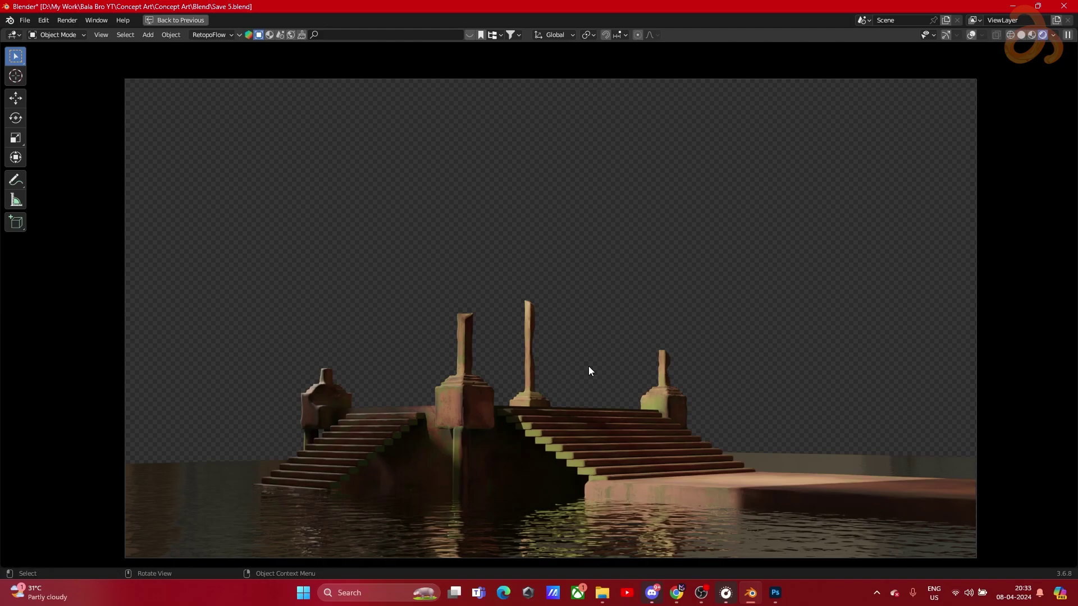
key("z")
left_click(617, 310)
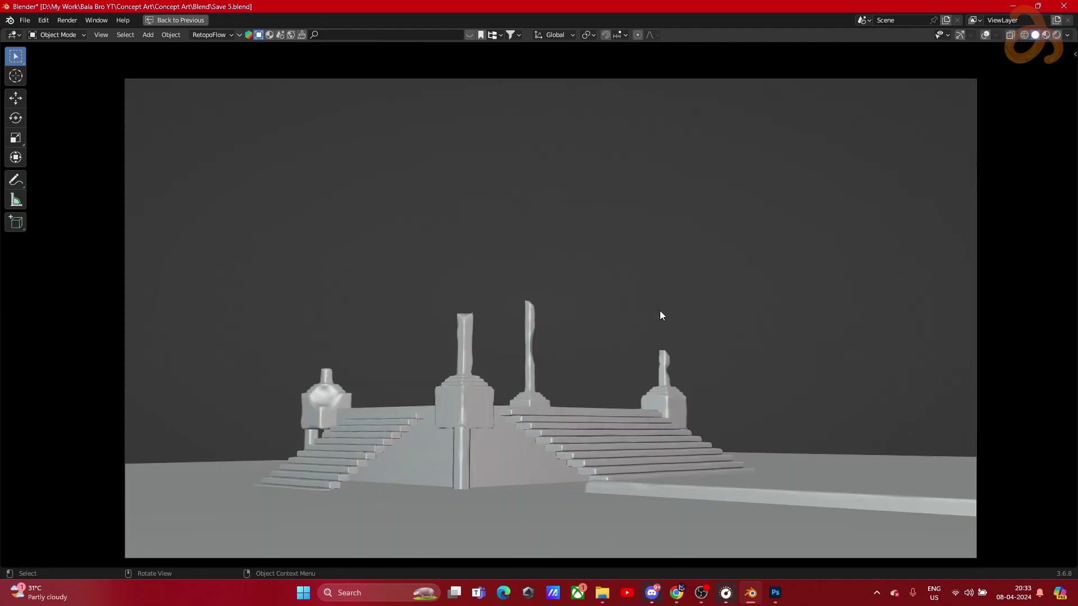
key("ctrl+space")
Set the final render's maximum samples to 600
left_click(899, 332)
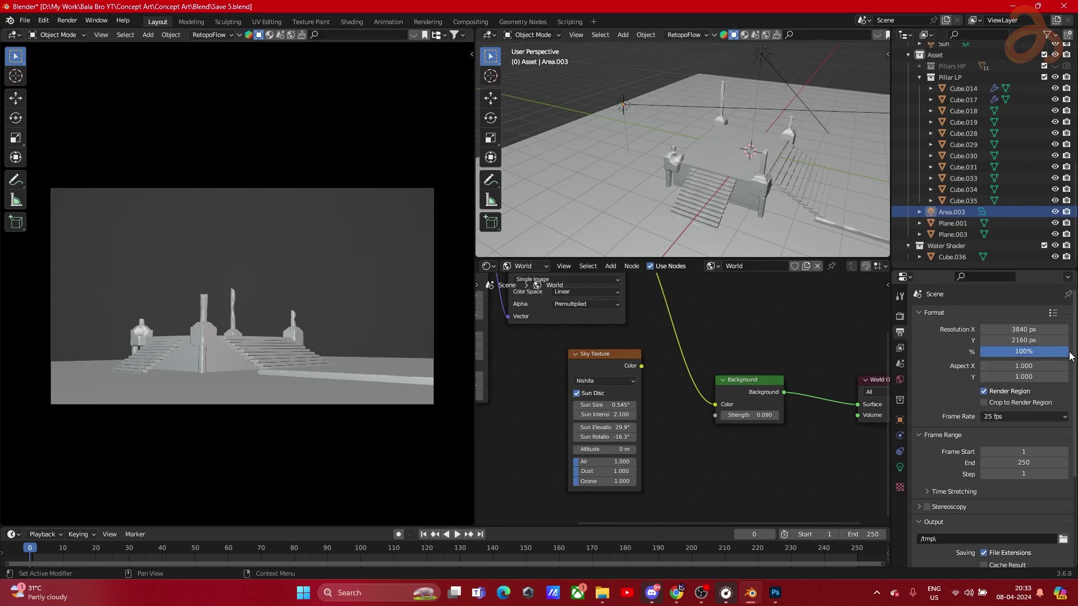
left_click(899, 317)
scroll(1005, 404, "down", 3)
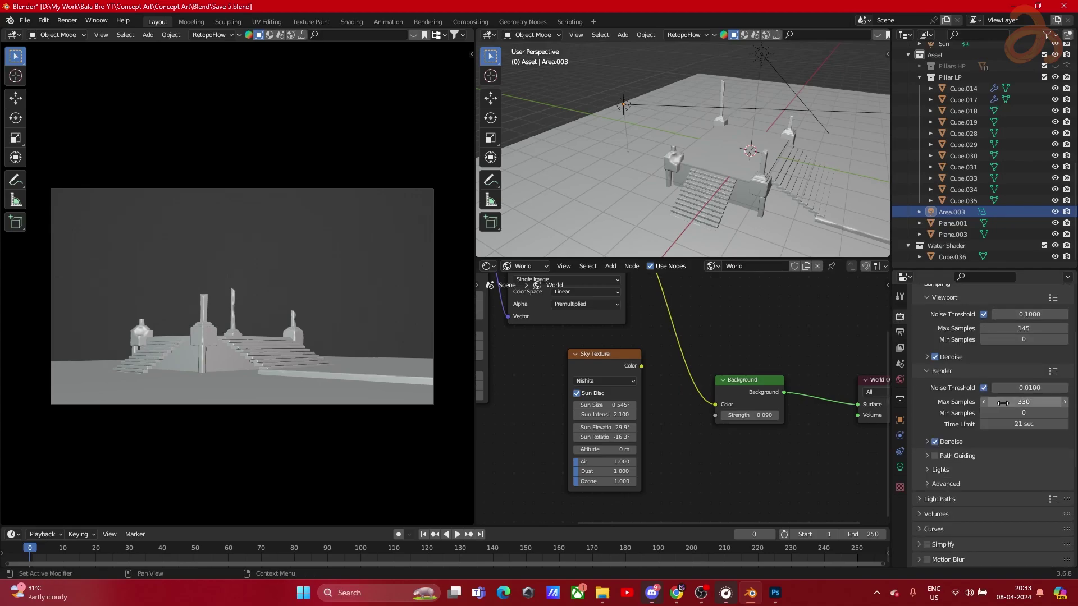
left_click(1041, 403)
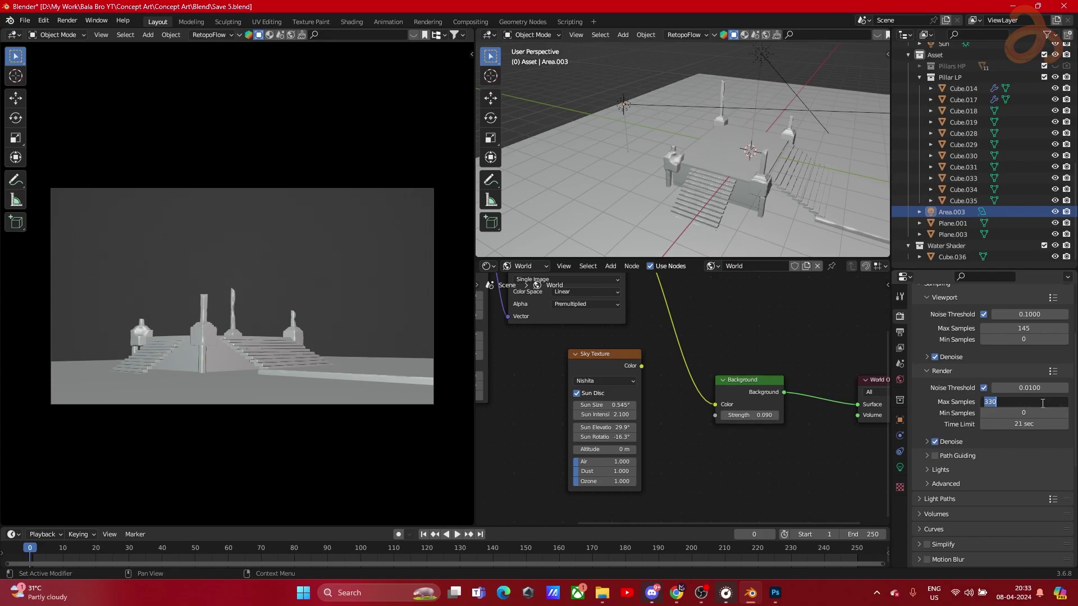
type("600")
key("Return")
Set the final render's time limit to 0 seconds
mouse_move(1026, 424)
left_mouse_down()
mouse_move(988, 424)
mouse_move(1027, 424)
left_mouse_up()
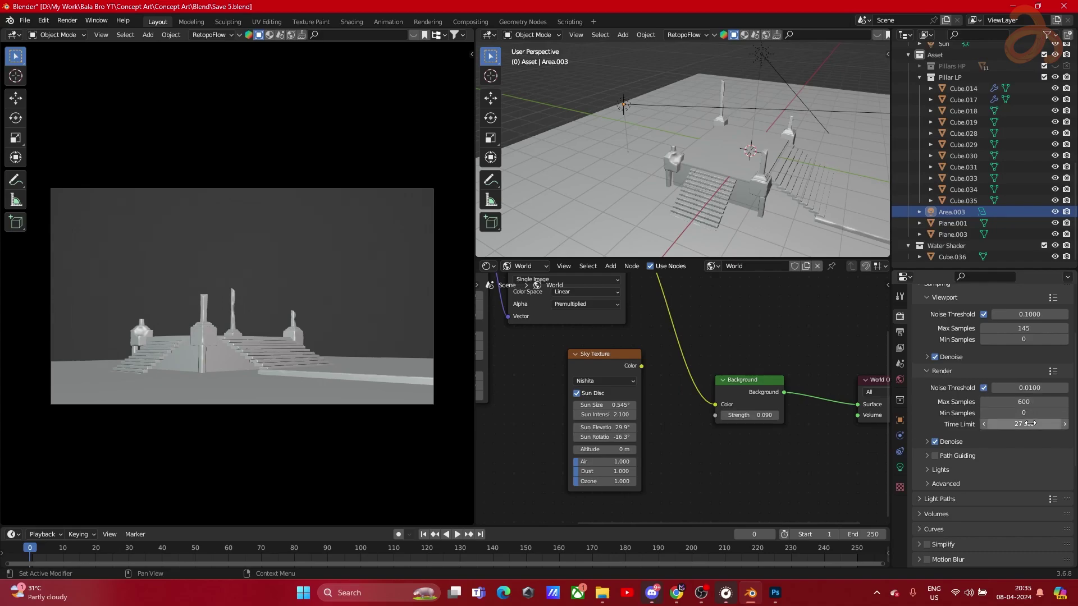
left_click(1028, 422)
type("0")
key("Return")
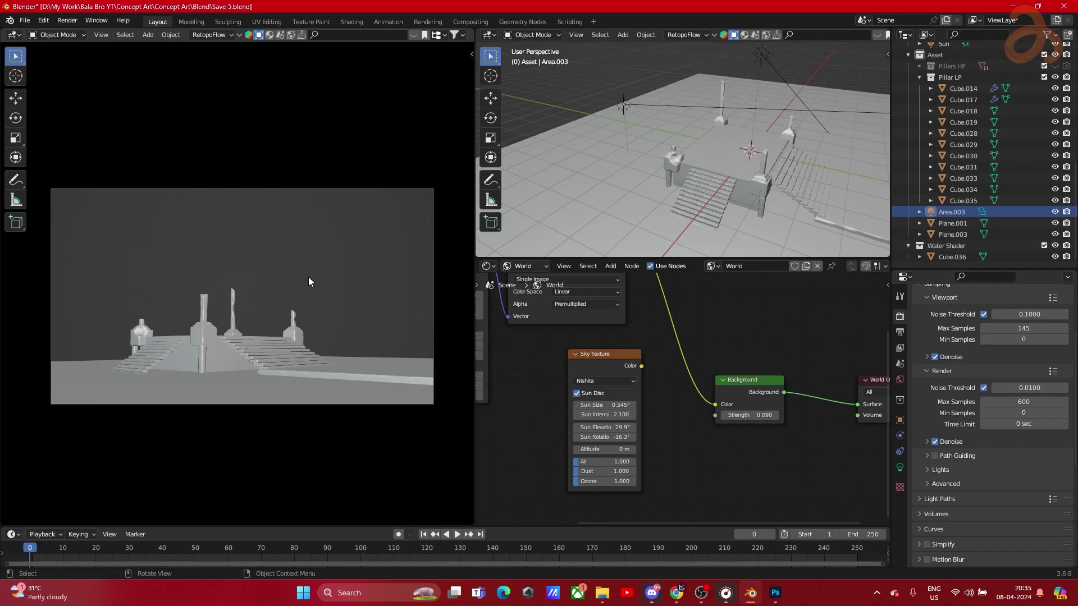
Examine the render result up close, checking the pillars, stairs, walkway and water reflections, and close the render window
key("F11")
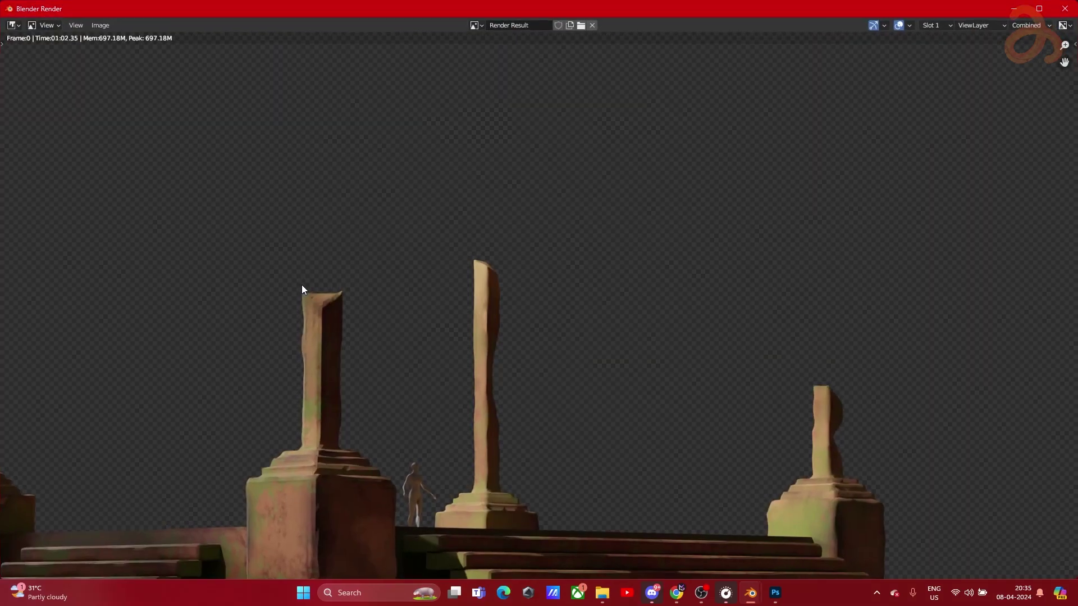
scroll(371, 298, "down", 5)
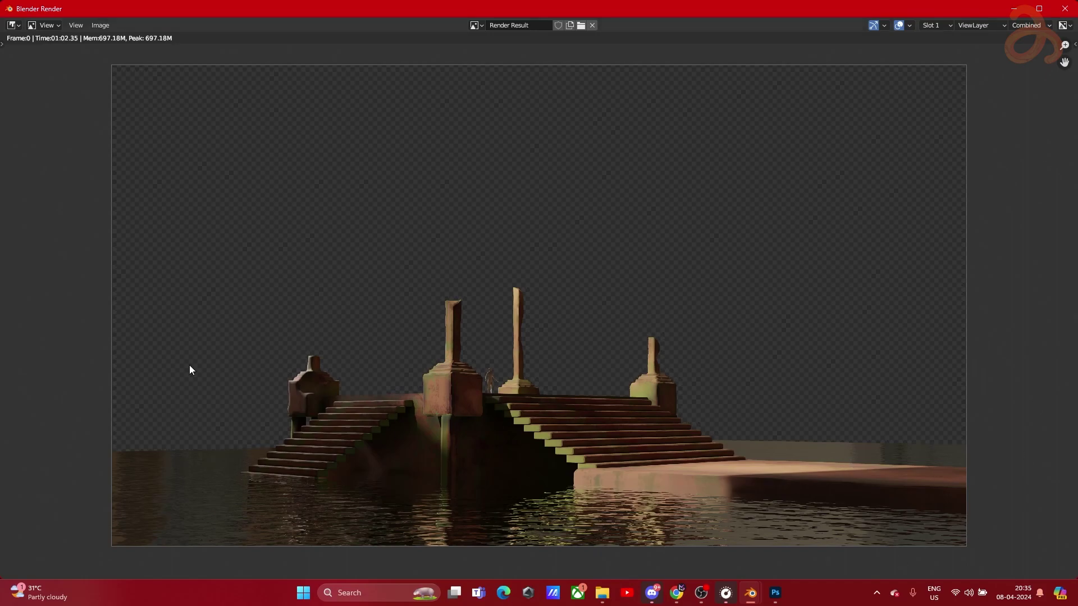
scroll(453, 412, "up", 3)
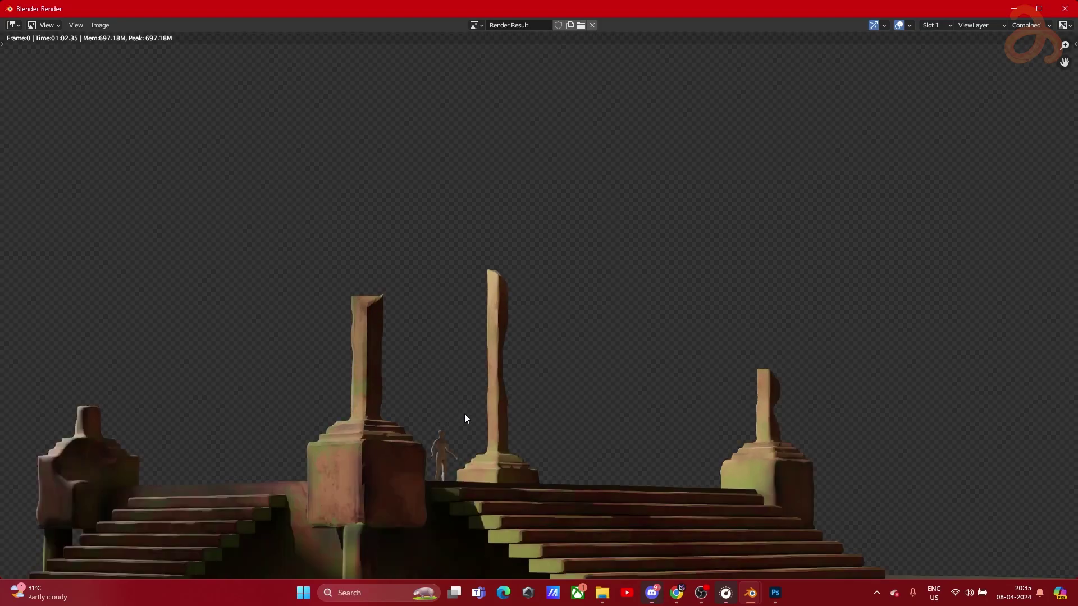
left_click_drag(547, 319, 572, 417)
left_click_drag(324, 350, 545, 341)
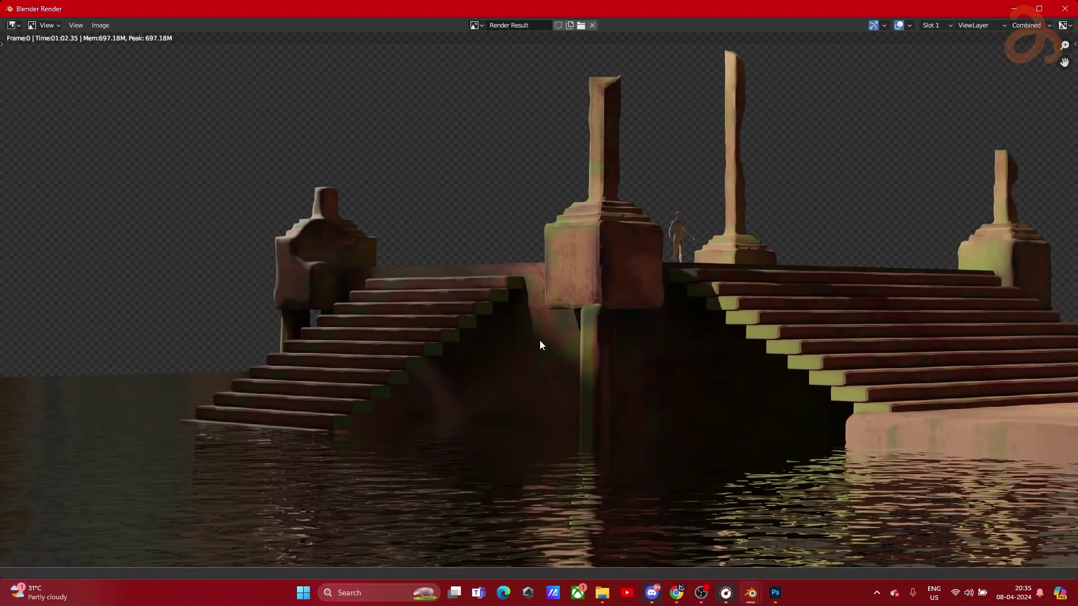
scroll(617, 327, "right", 6)
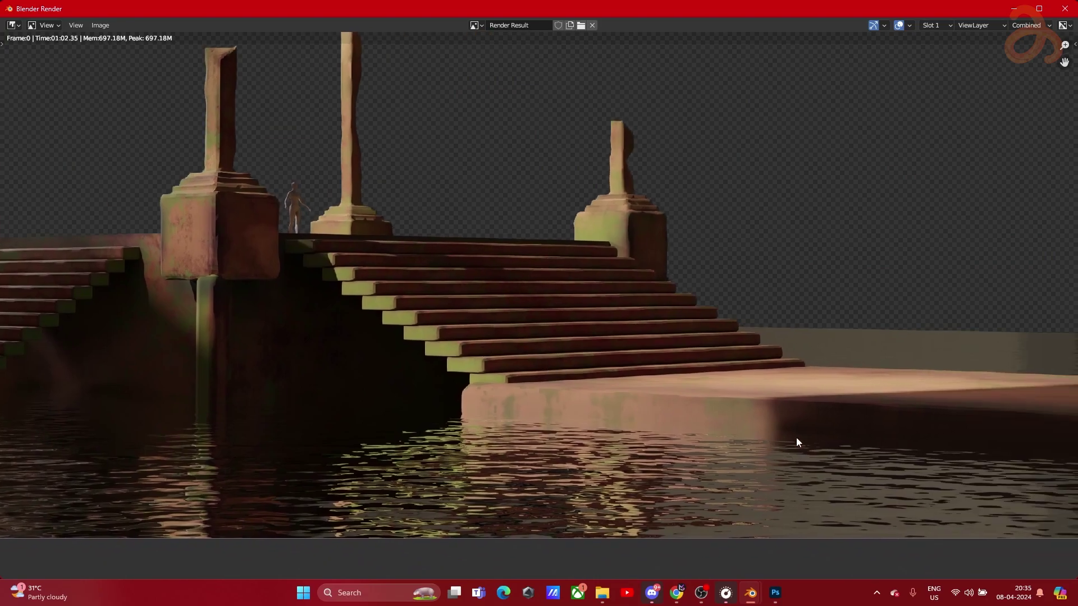
scroll(545, 336, "up", 4)
left_click_drag(260, 293, 805, 385)
scroll(537, 345, "down", 2)
scroll(536, 341, "down", 3)
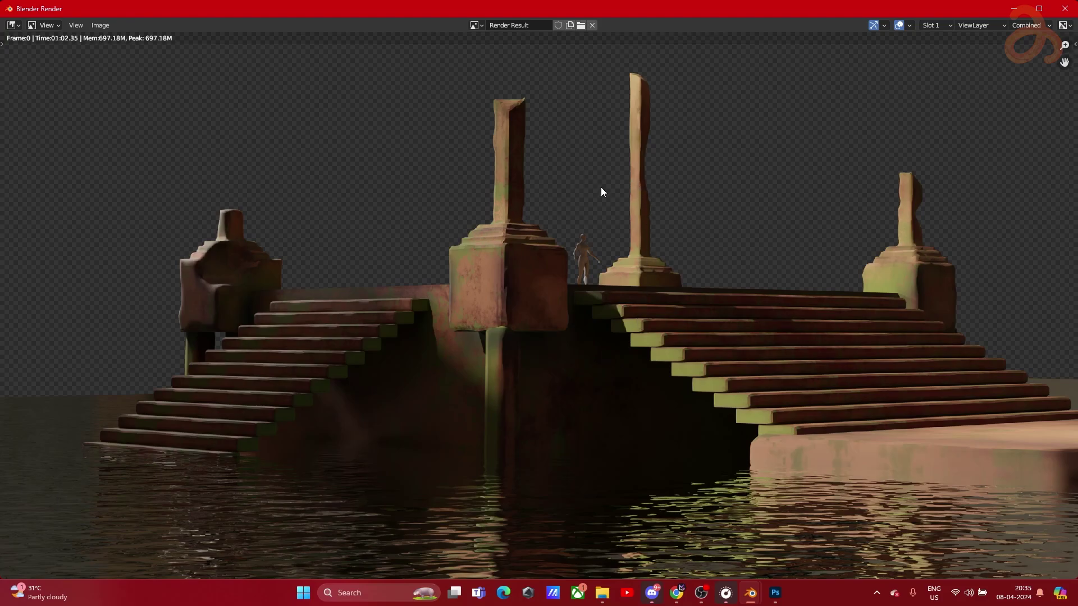
scroll(761, 185, "down", 2)
scroll(729, 275, "down", 3)
left_click_drag(730, 273, 722, 283)
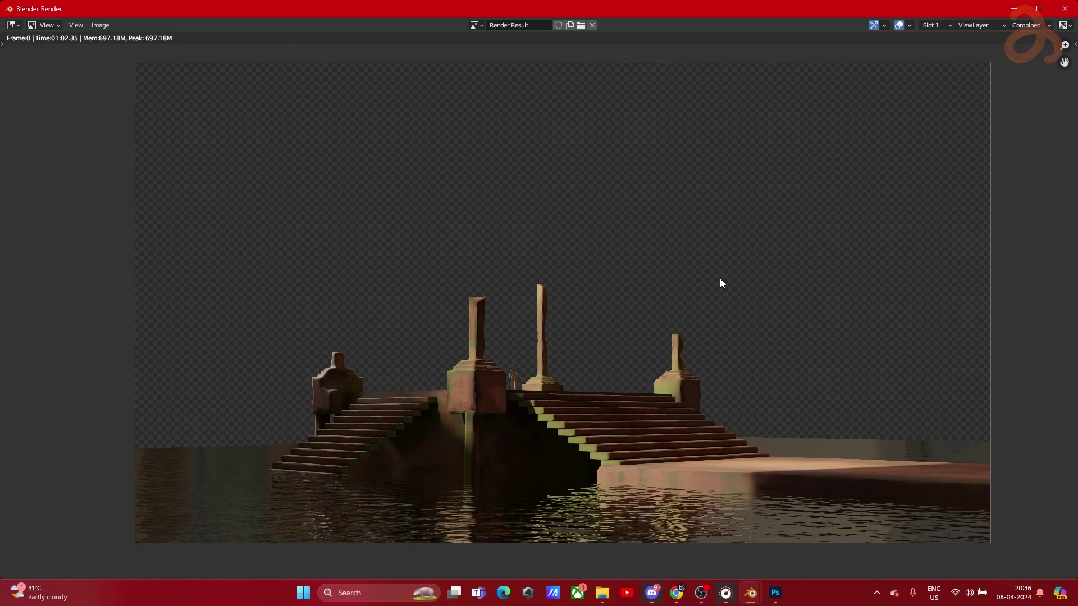
left_click(1064, 16)
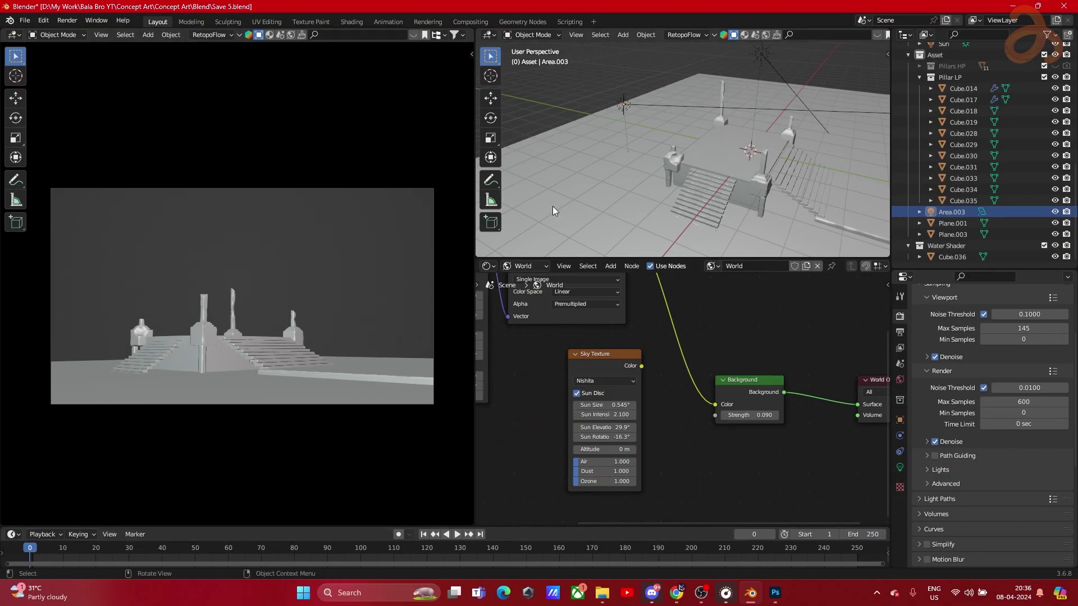
Review the save location of the render result by browsing to the Render Images folder, and leave without saving
key("F11")
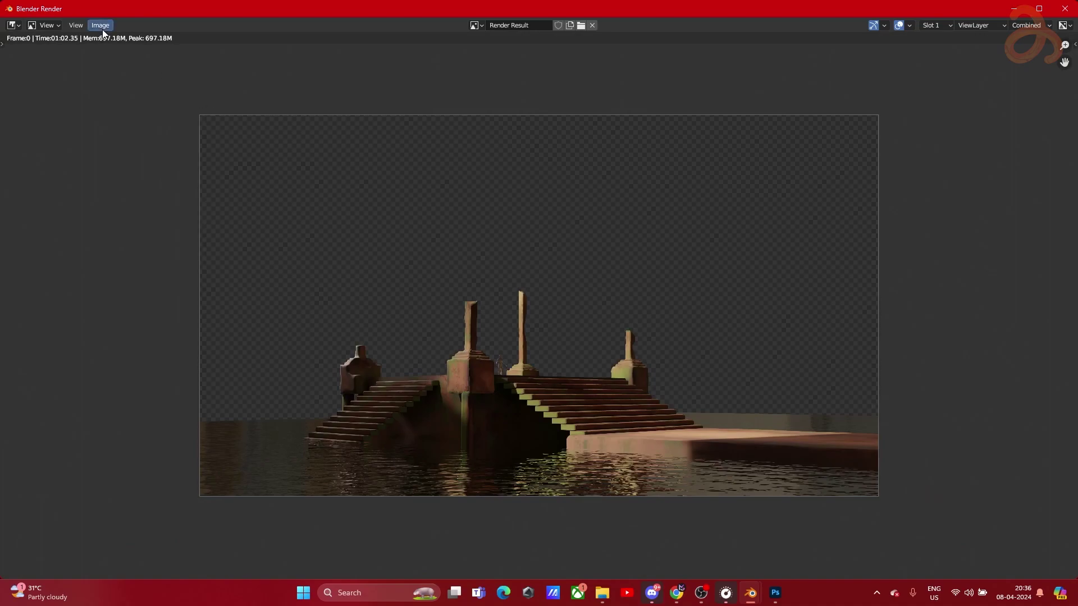
left_click(101, 26)
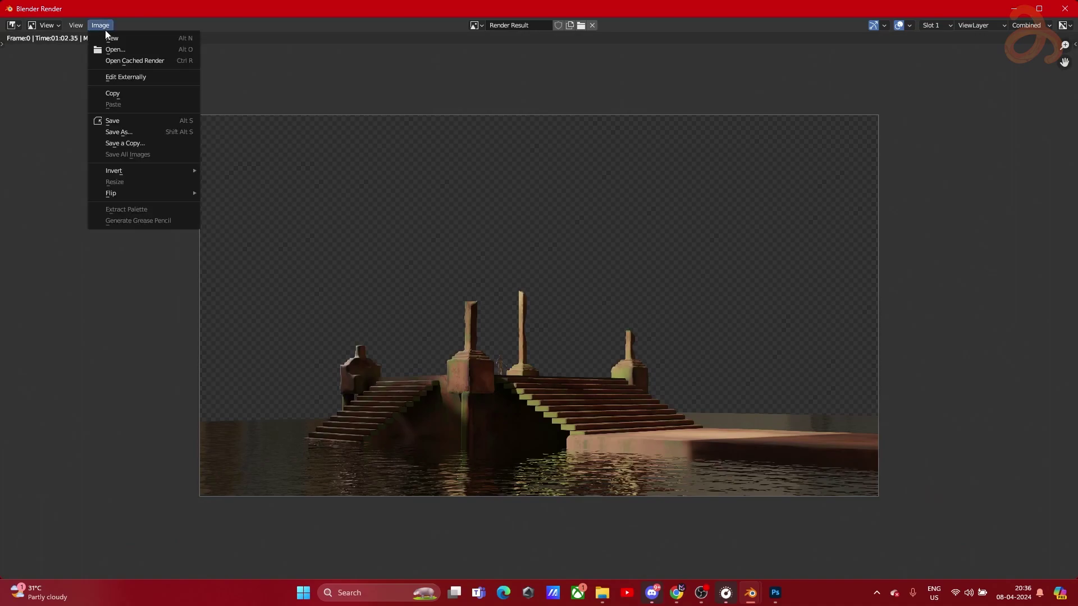
left_click(124, 133)
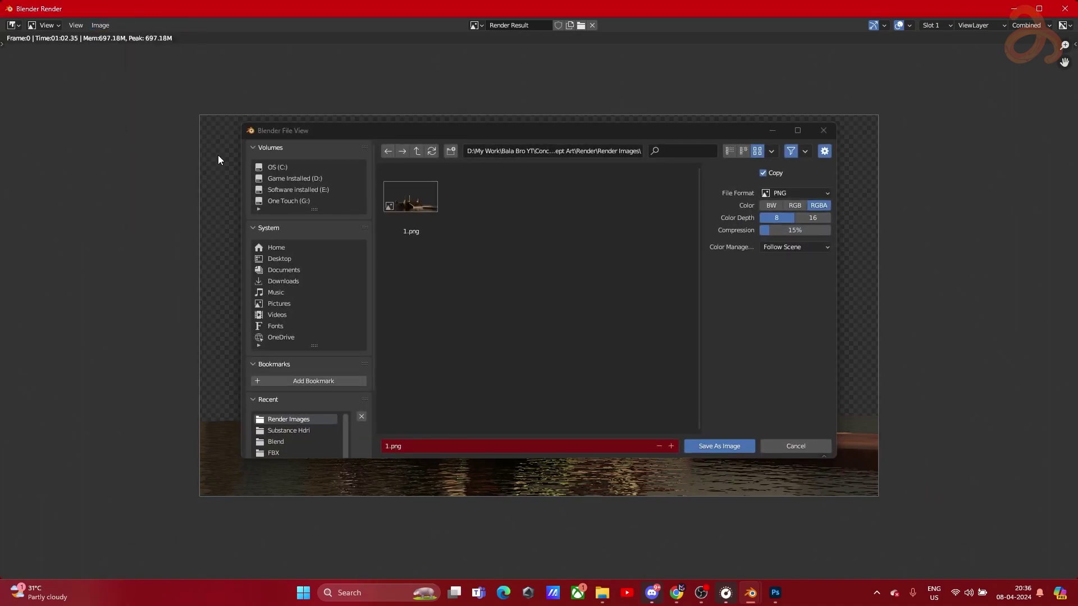
left_click(413, 151)
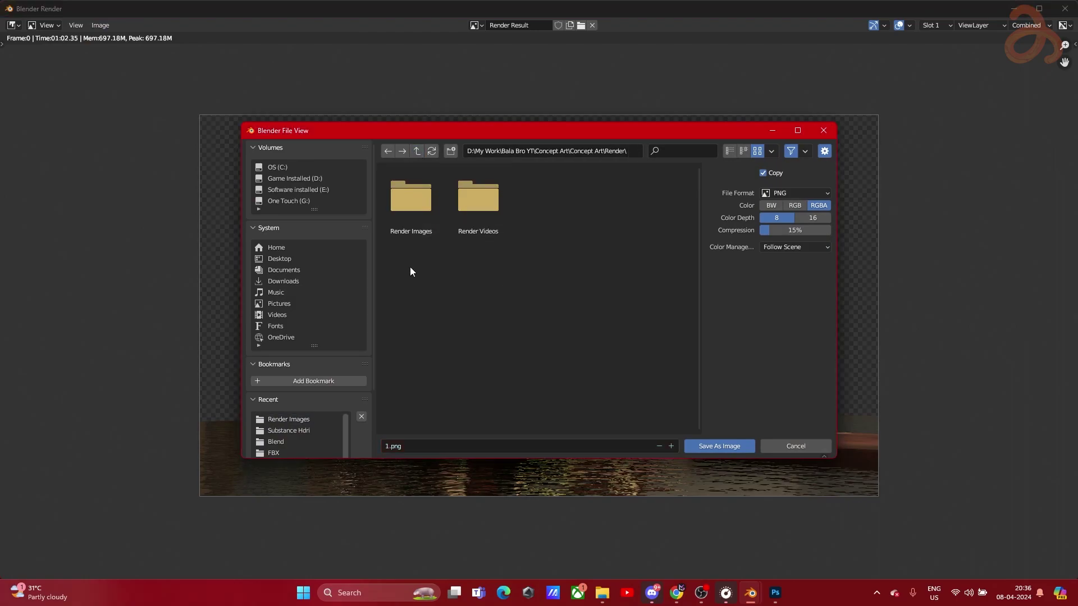
left_click(413, 152)
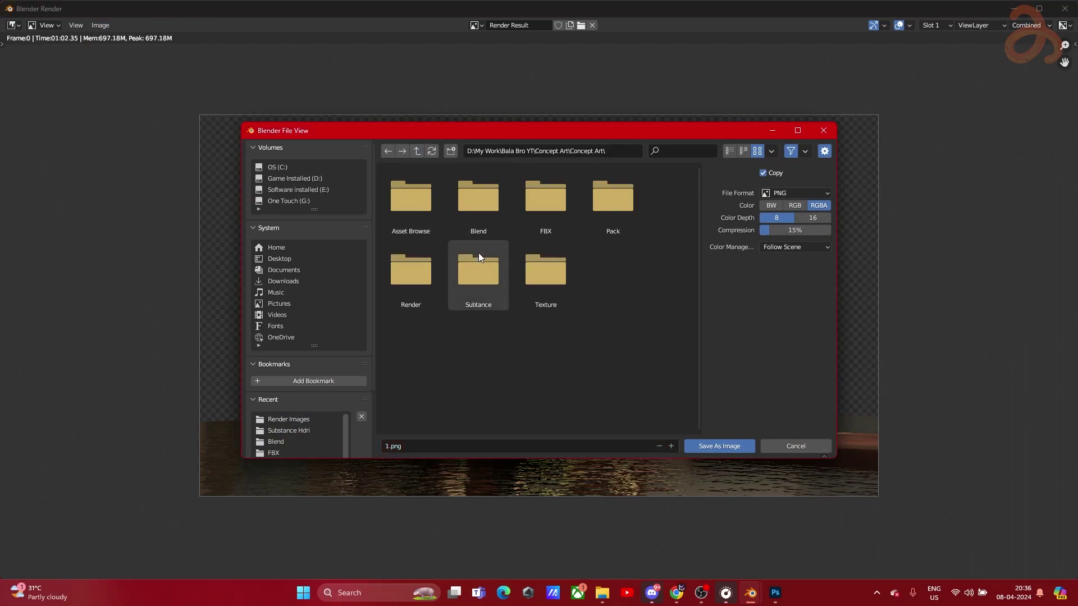
double_click(413, 289)
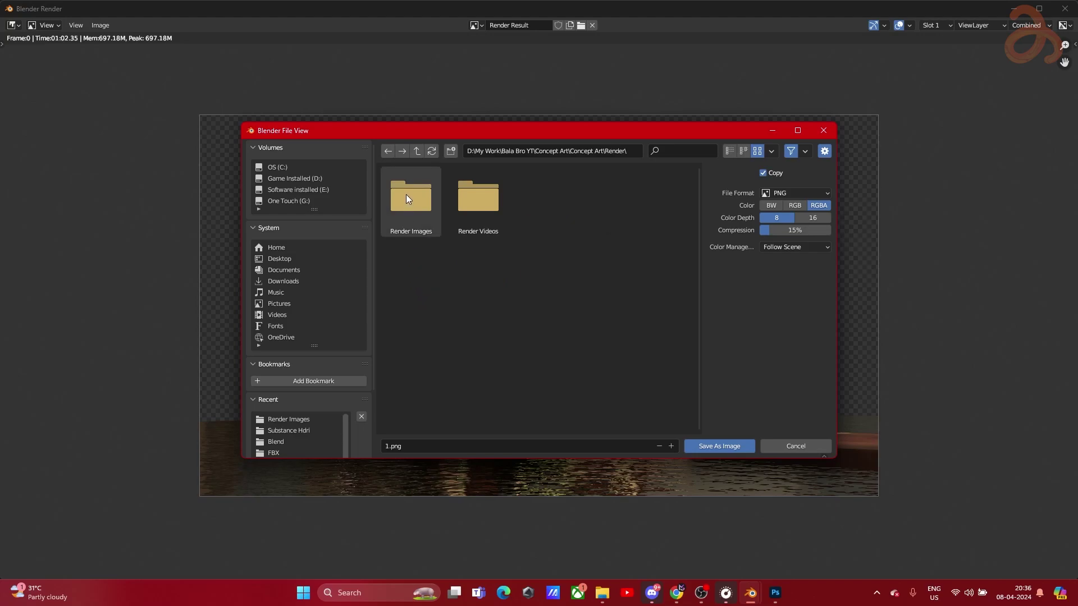
double_click(406, 194)
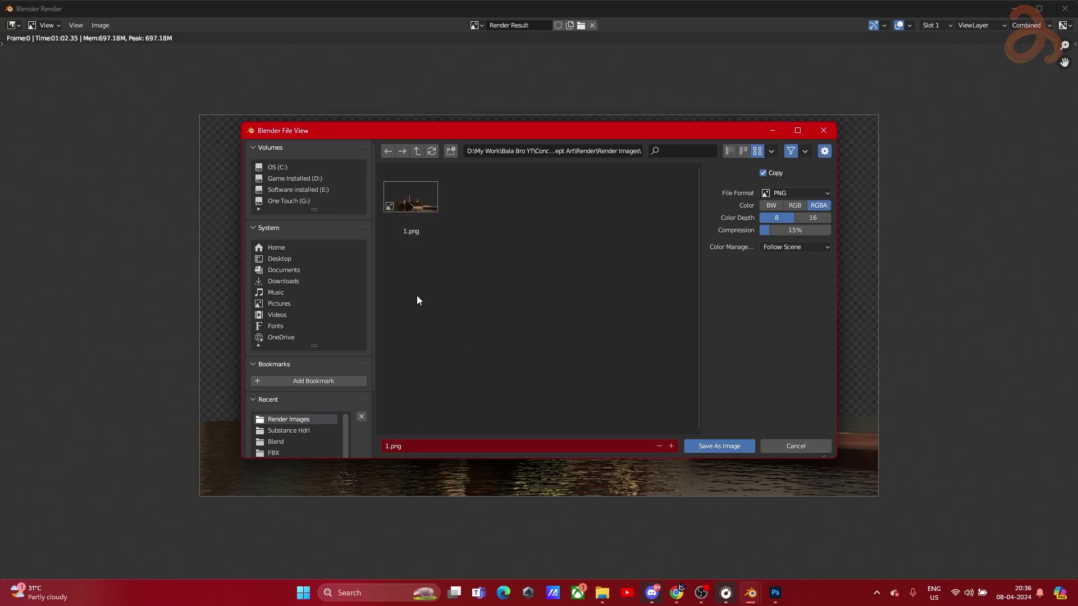
left_click(790, 446)
left_click(1065, 9)
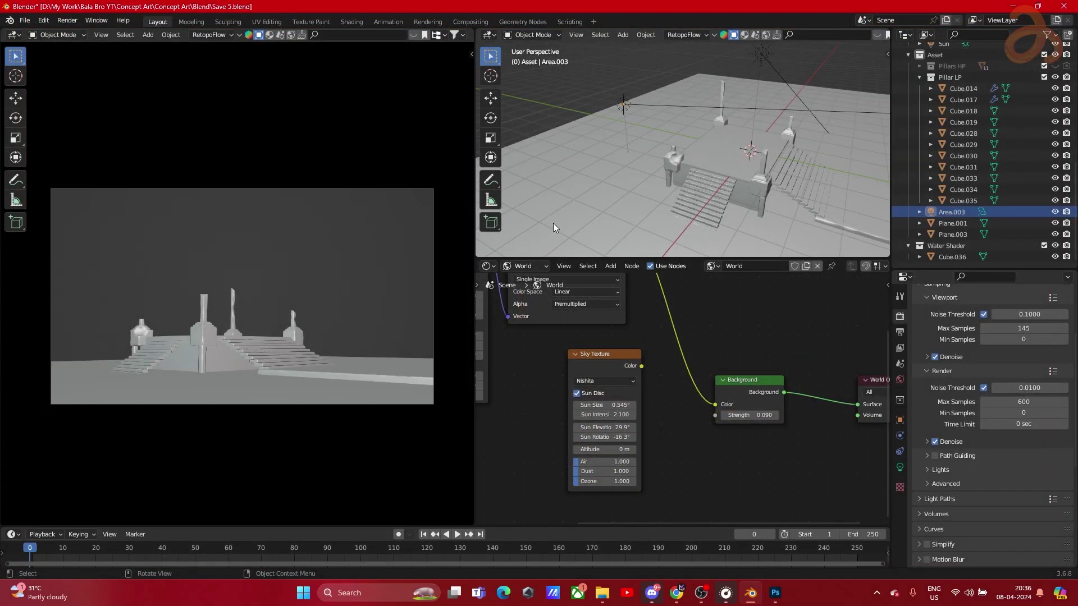
Open 1.png from the project's Render Images folder in File Explorer, view it enlarged and close it
left_click(602, 593)
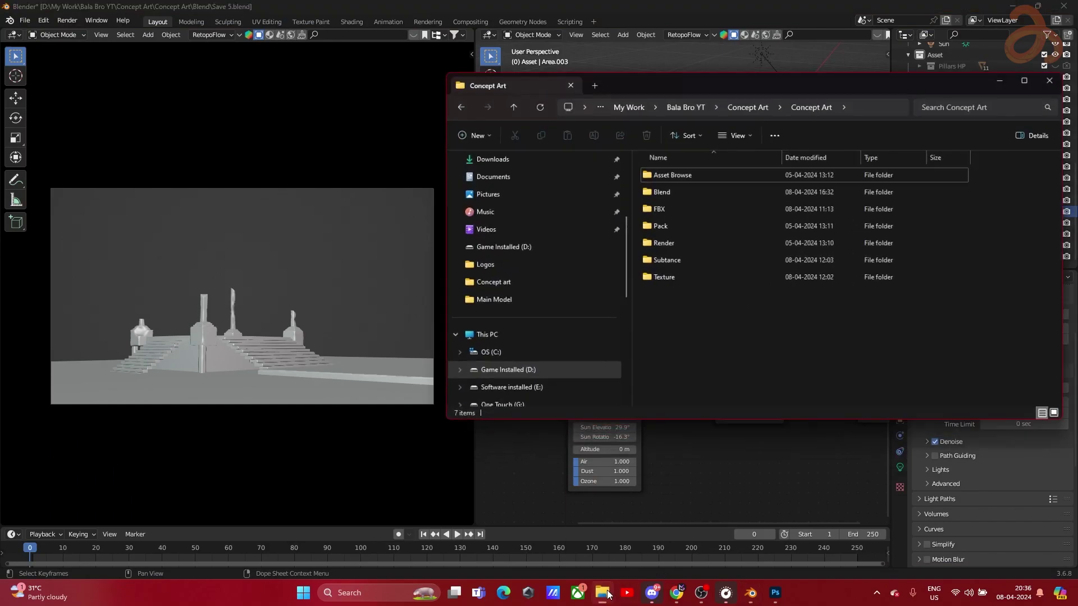
double_click(679, 233)
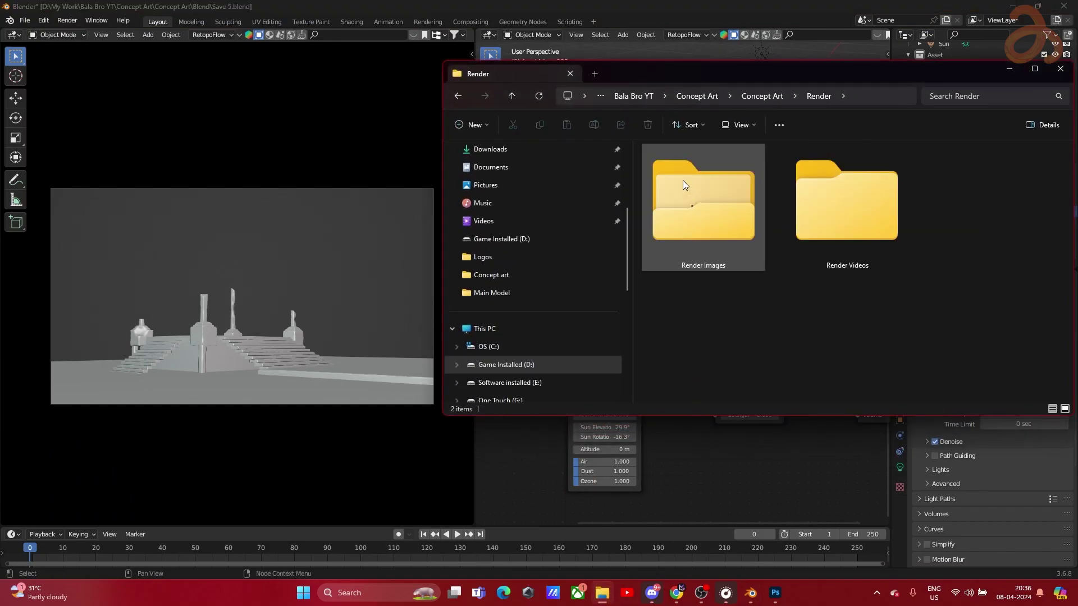
double_click(682, 180)
double_click(682, 180)
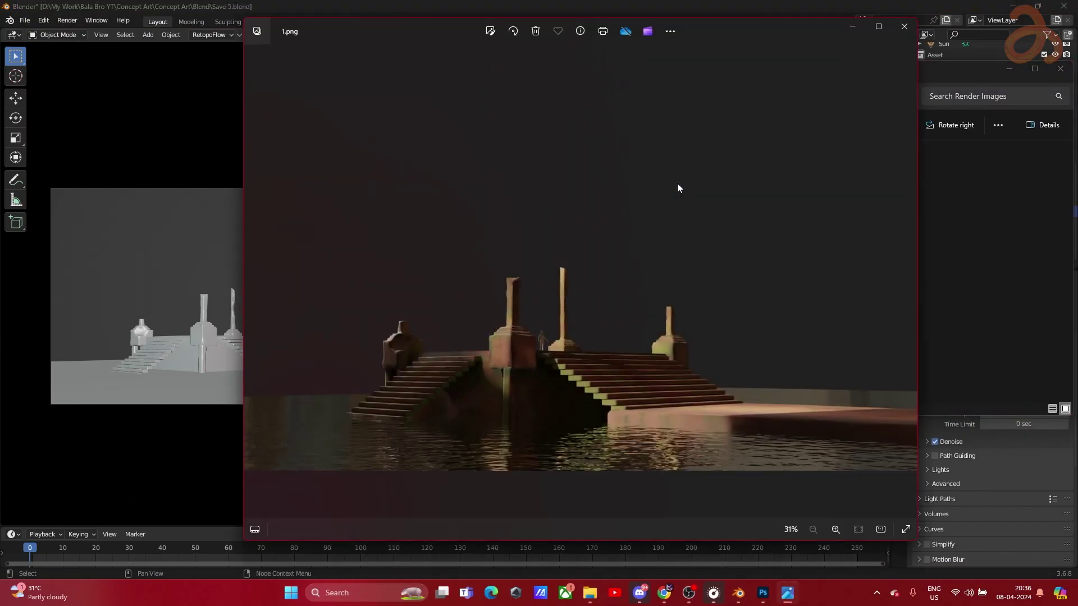
left_click(880, 26)
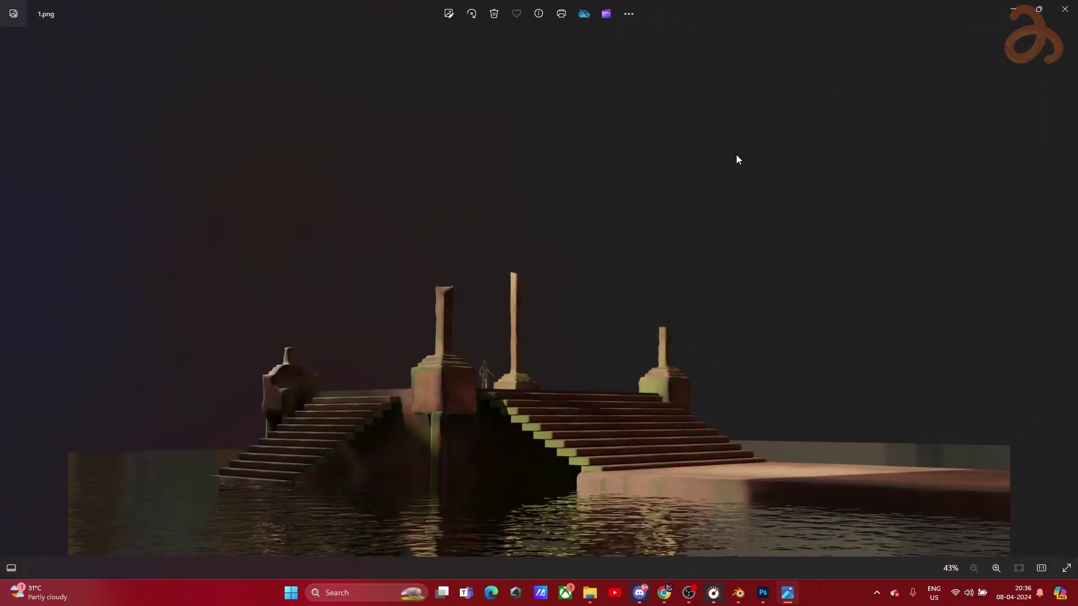
left_click(1064, 7)
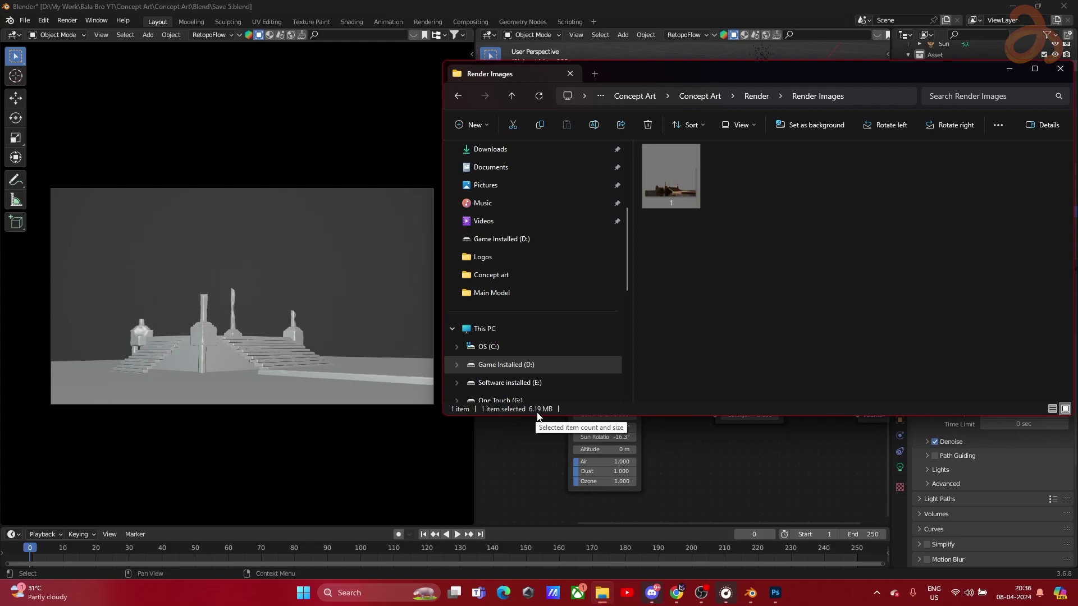
Check the image dimensions of 1.png in its file properties and put the folder window away
right_click(684, 198)
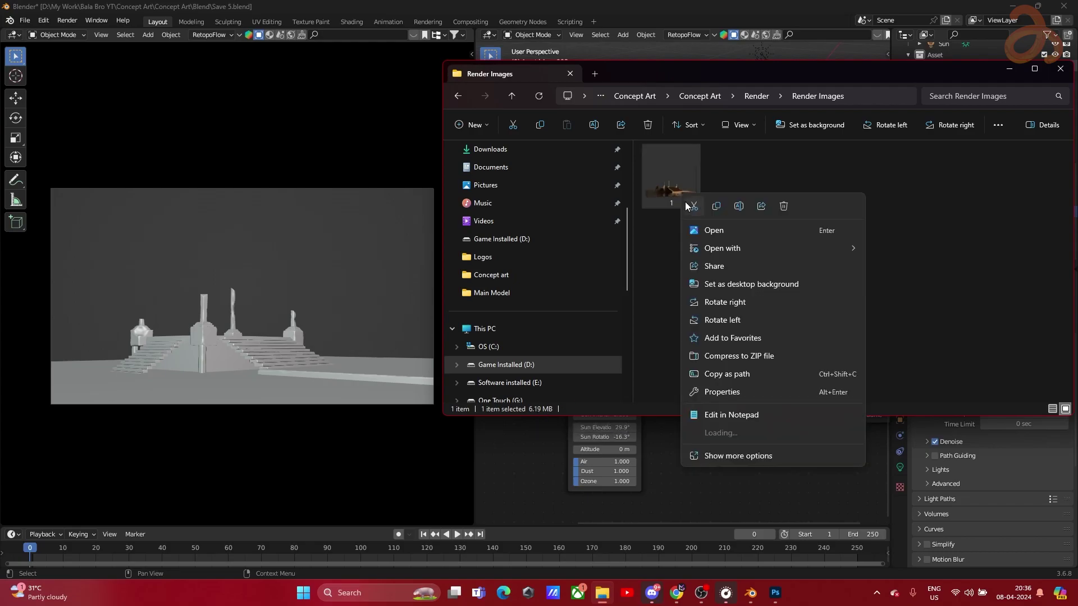
left_click(729, 392)
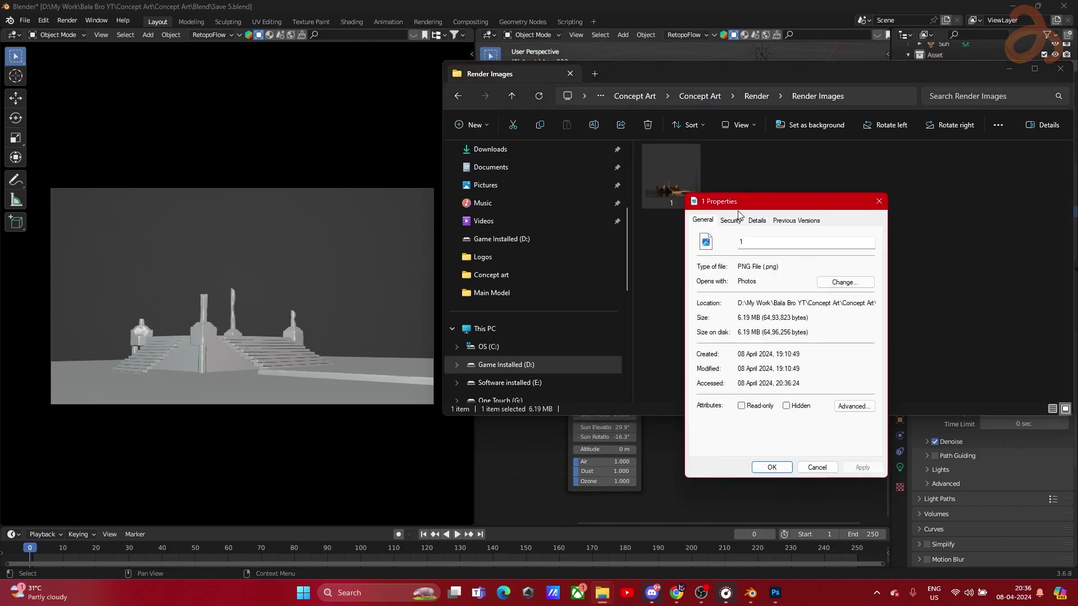
left_click(756, 220)
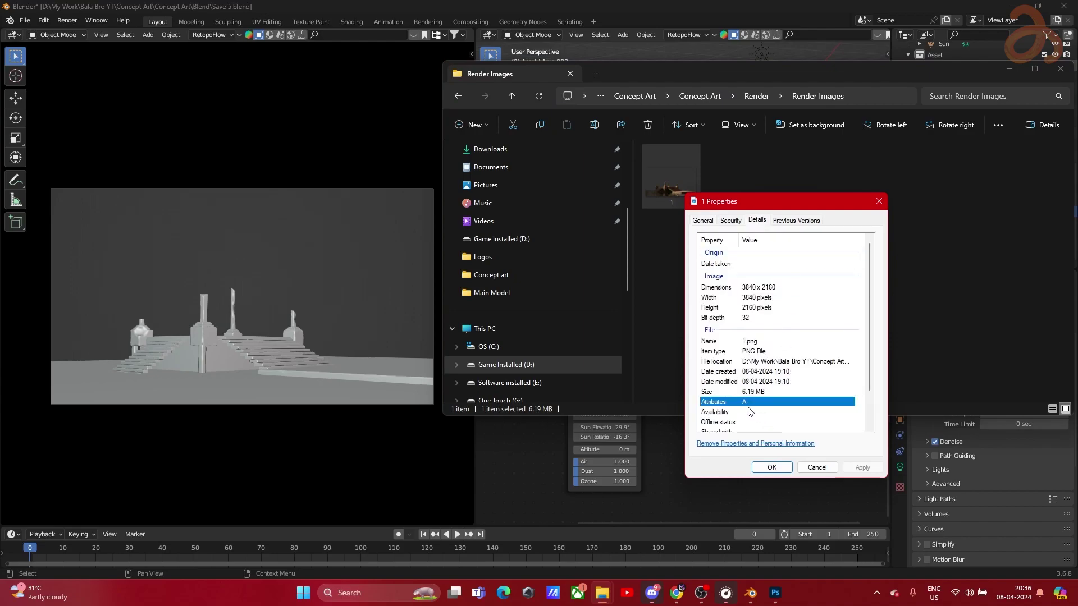
left_click(744, 289)
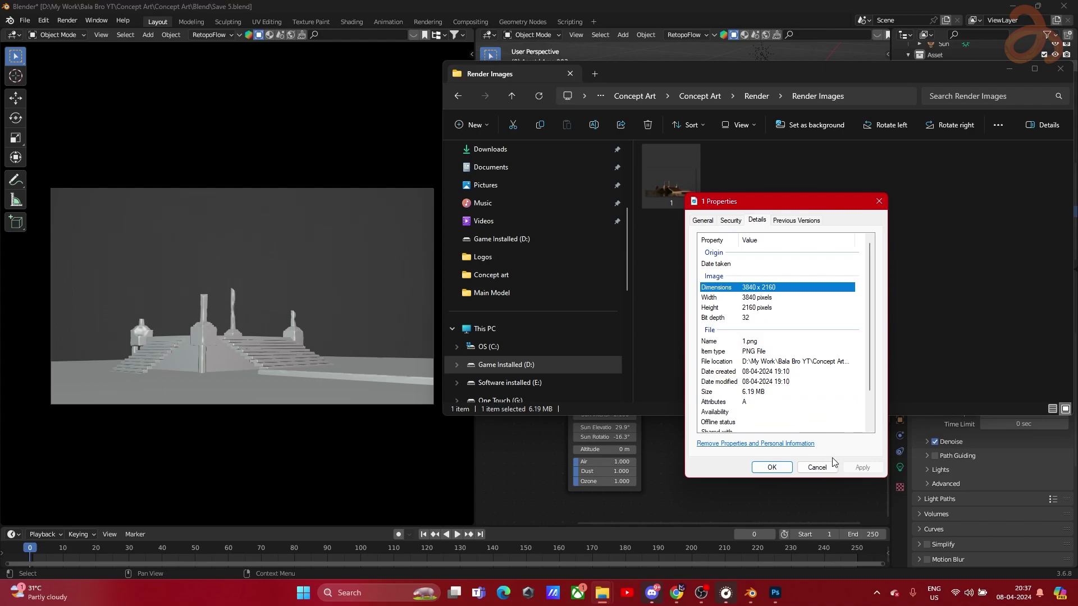
left_click(879, 201)
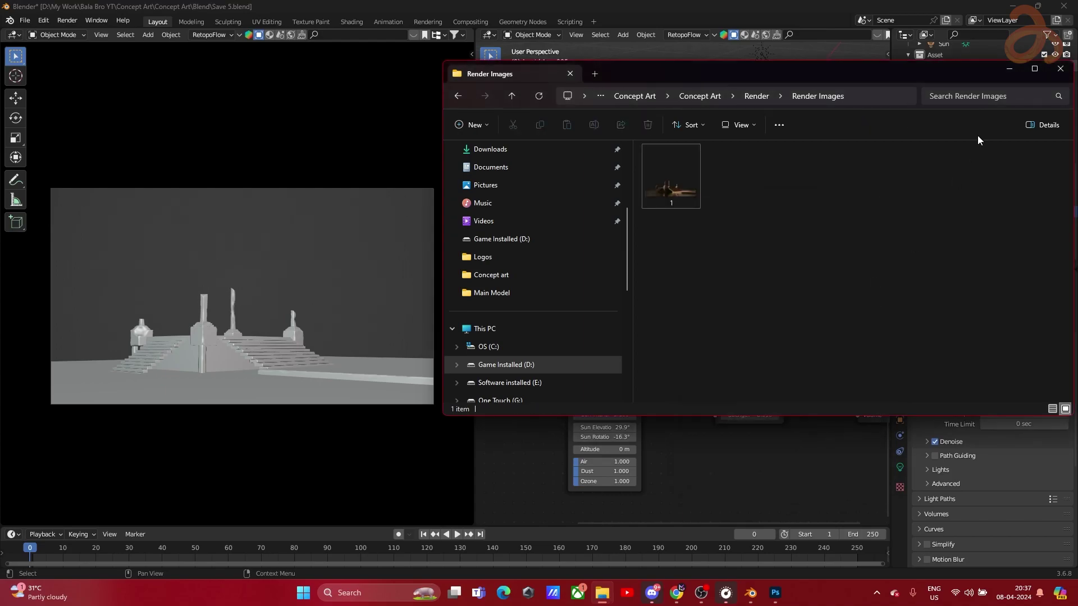
left_click(1008, 69)
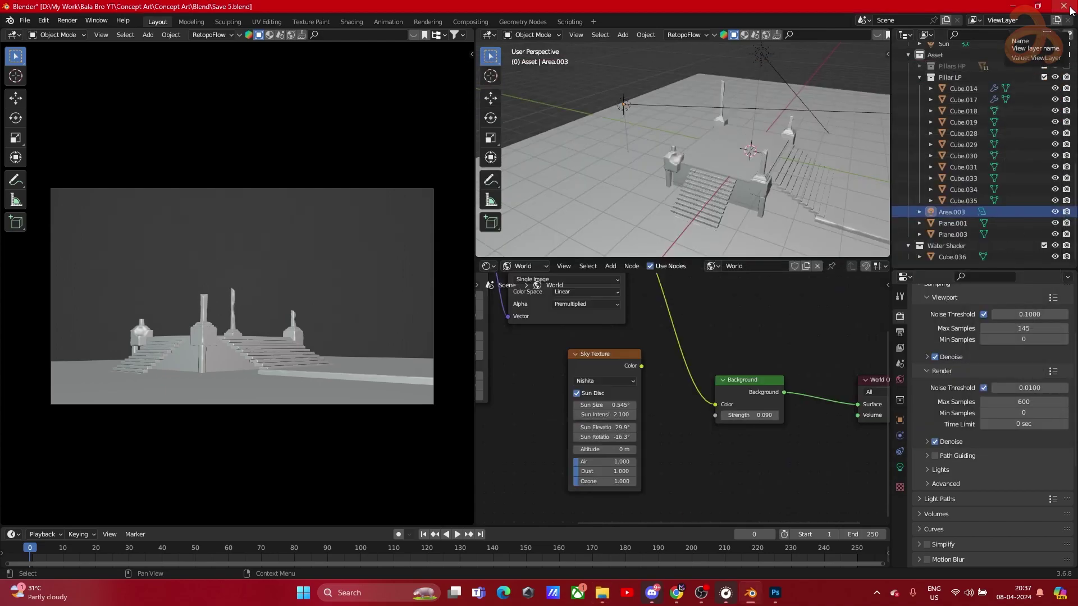
Close Blender and switch to the open Photoshop document
left_click(1071, 10)
left_click(493, 318)
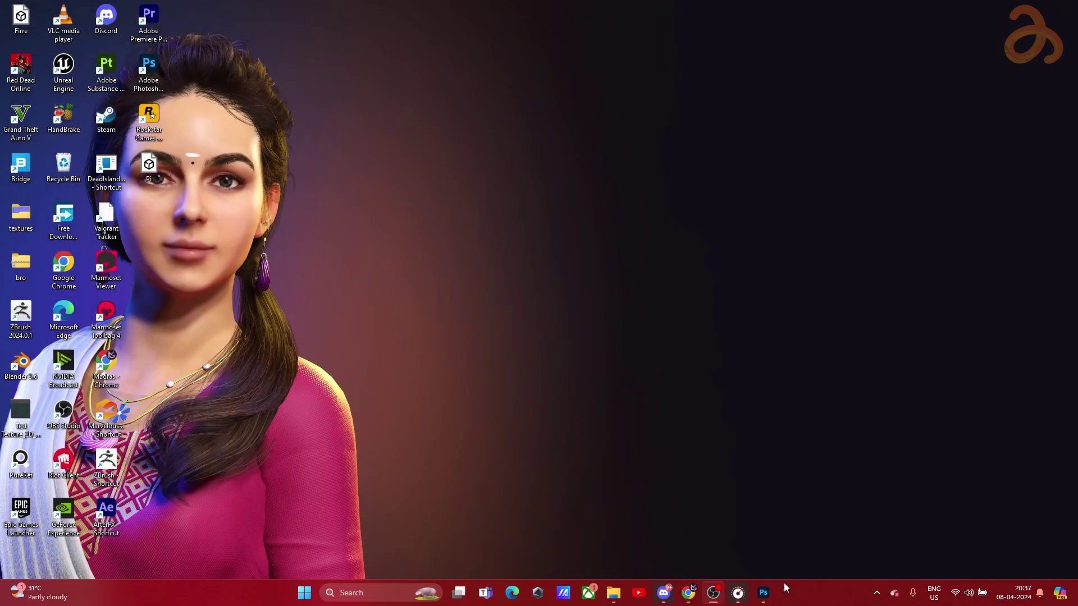
left_click(758, 592)
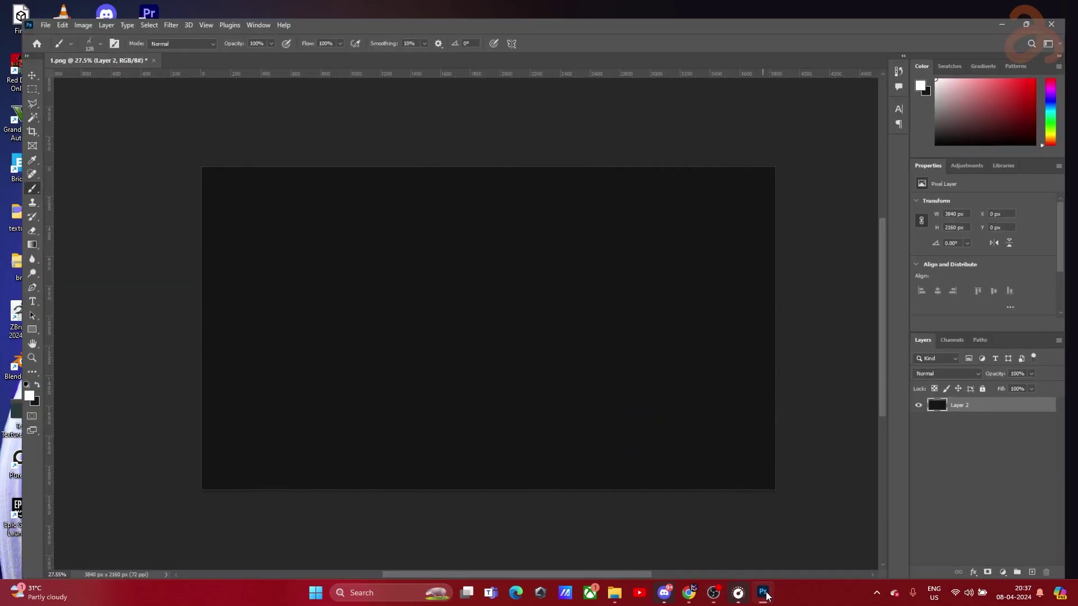
left_click(614, 592)
left_click(1009, 69)
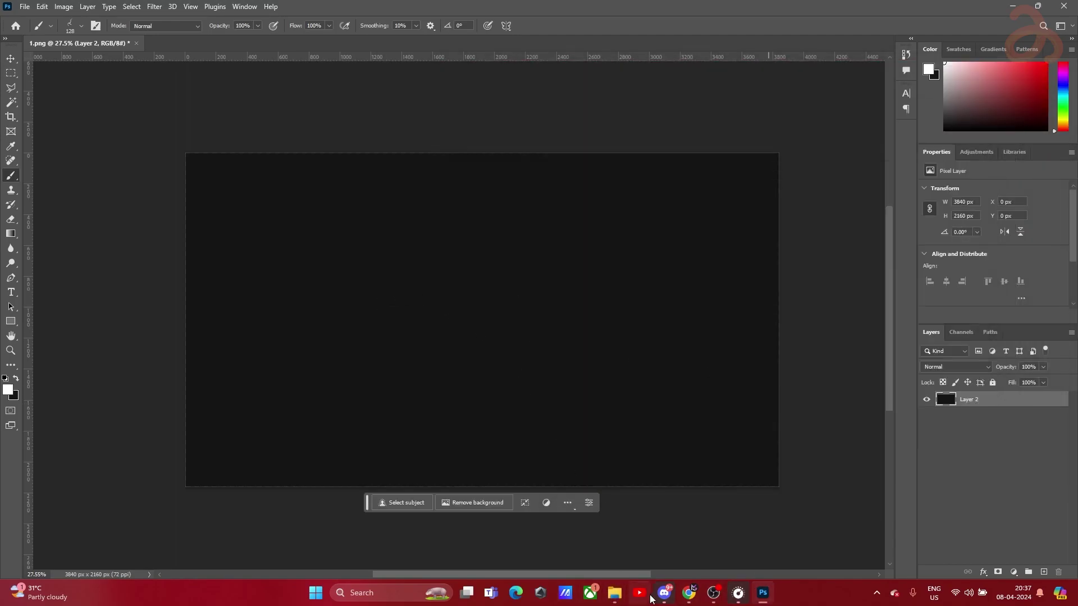
left_click(607, 598)
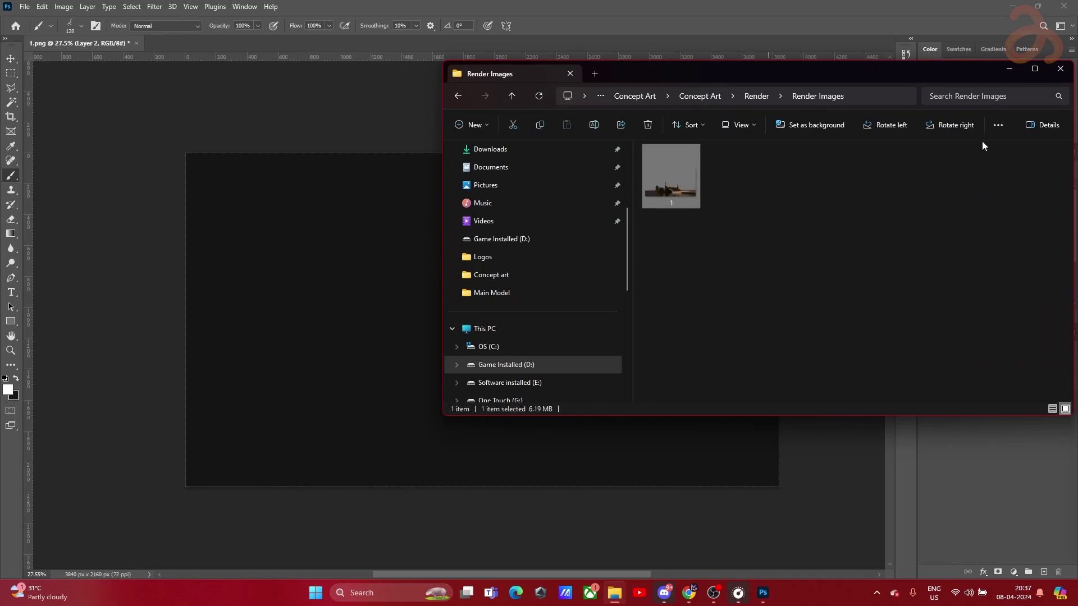
left_click(1009, 69)
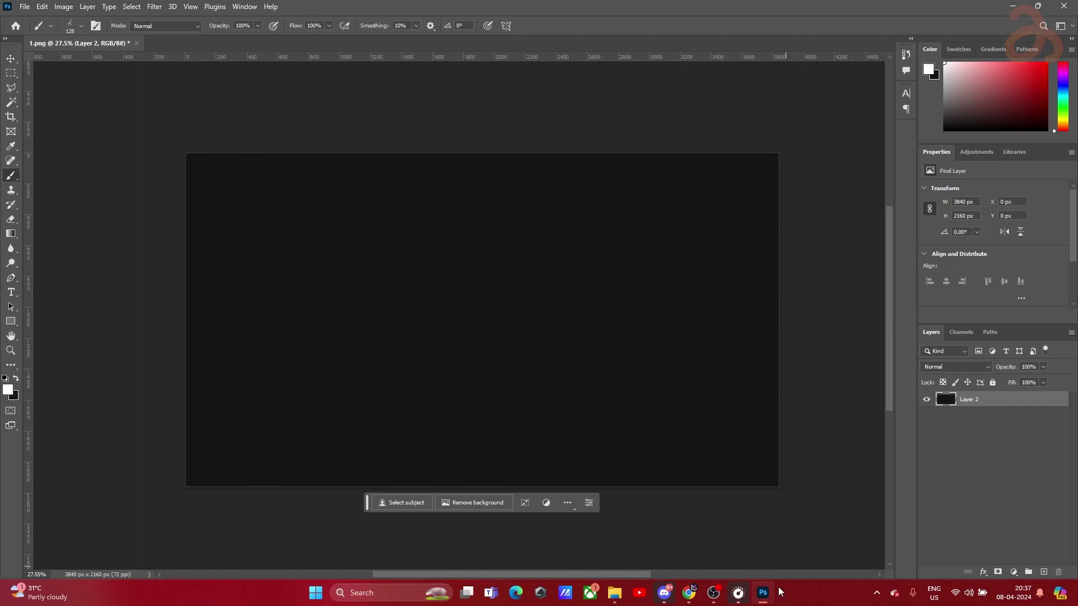
Place 1.png from the Render Images folder into the document at its original scale, above the dark background layer
left_click(616, 594)
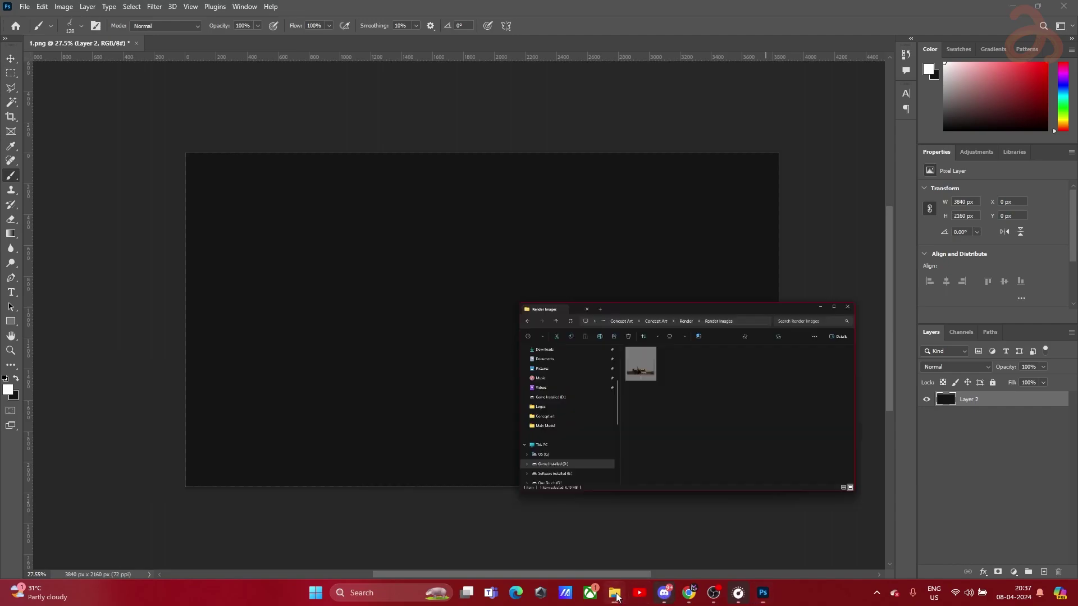
left_click_drag(646, 210, 327, 332)
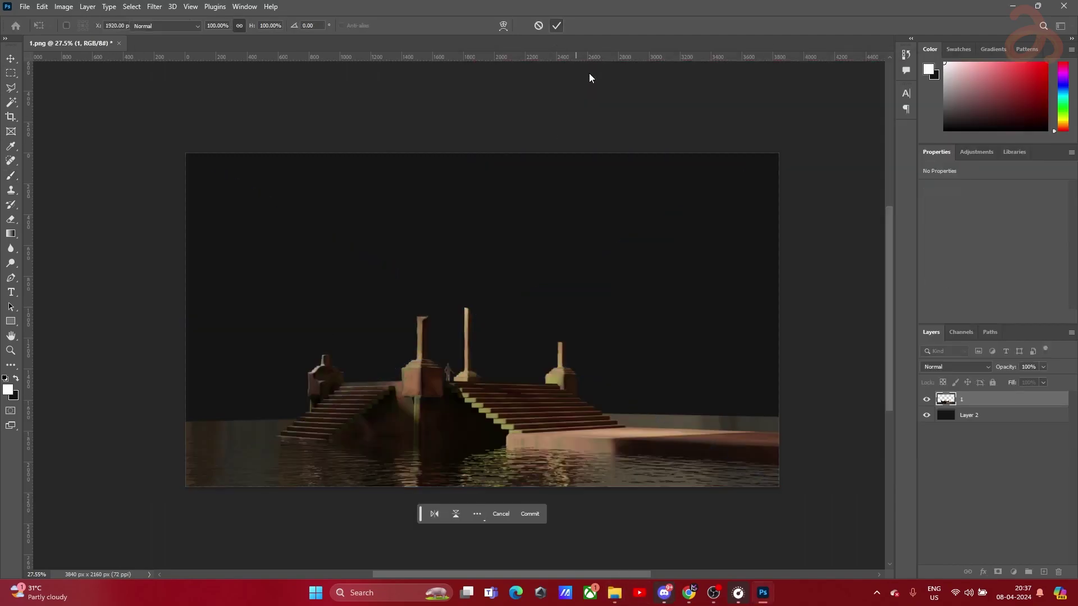
left_click(556, 26)
scroll(413, 416, "up", 1)
scroll(413, 416, "up", 5)
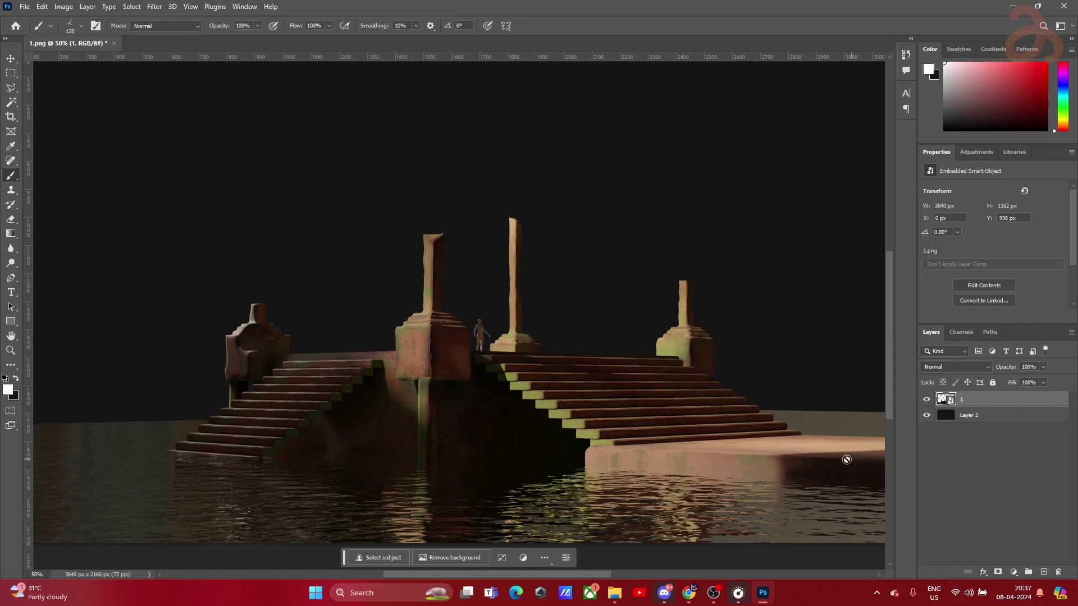
mouse_move(695, 596)
scroll(617, 327, "down", 3)
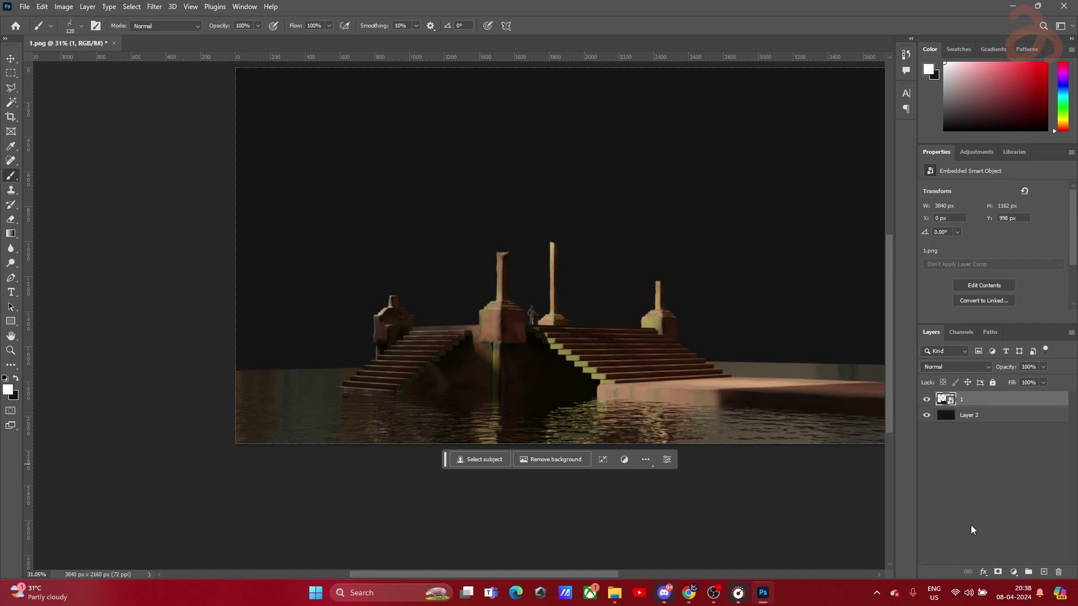
left_click_drag(567, 266, 522, 314)
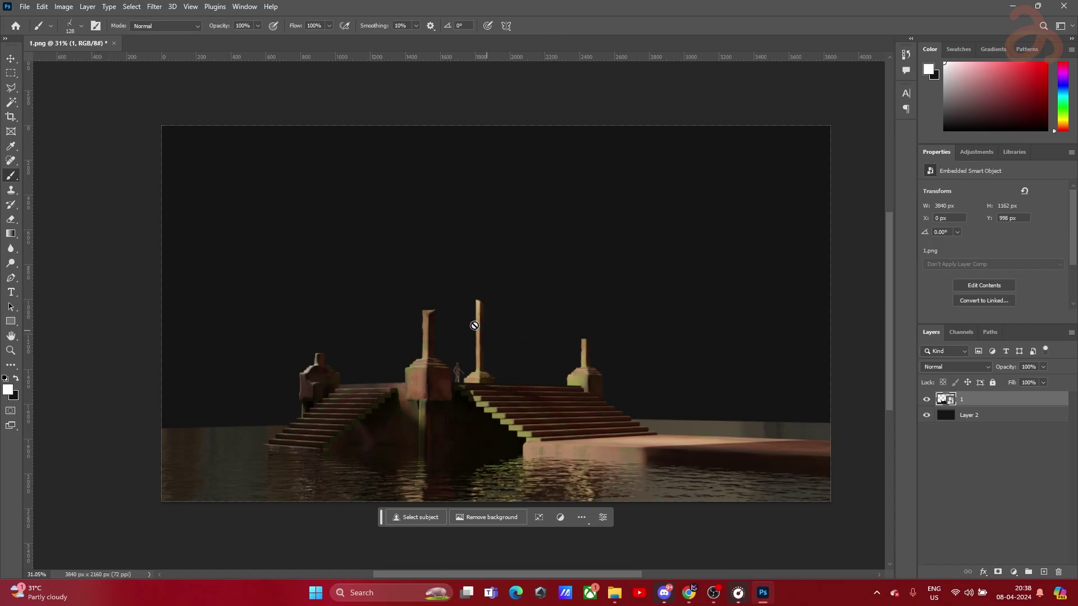
Duplicate the placed render layer and hide the original layer 1
scroll(483, 365, "up", 5)
scroll(425, 307, "up", 8)
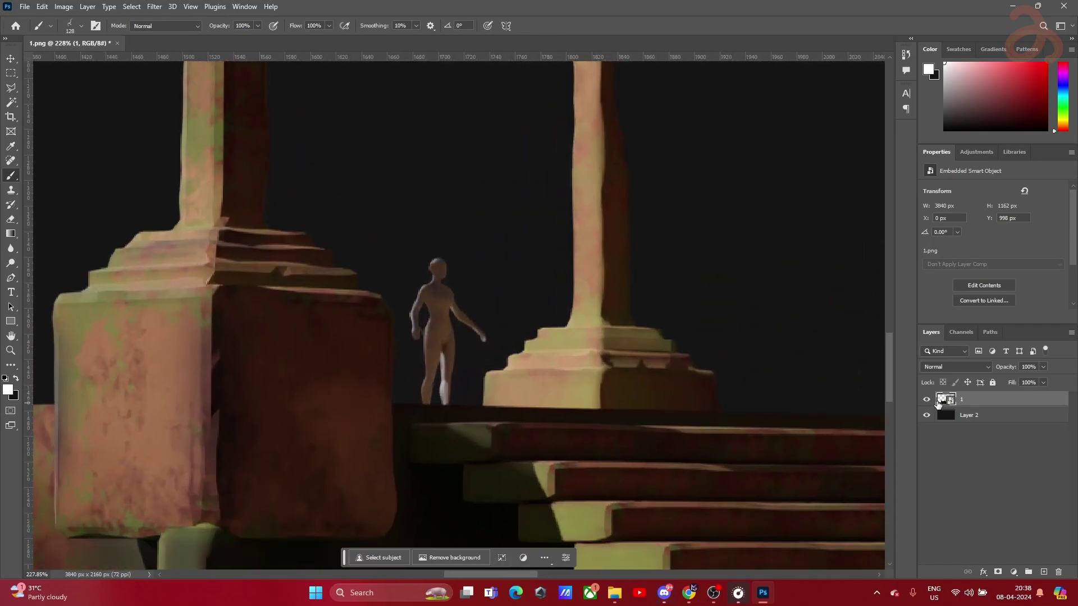
key("ctrl+j")
left_click(926, 415)
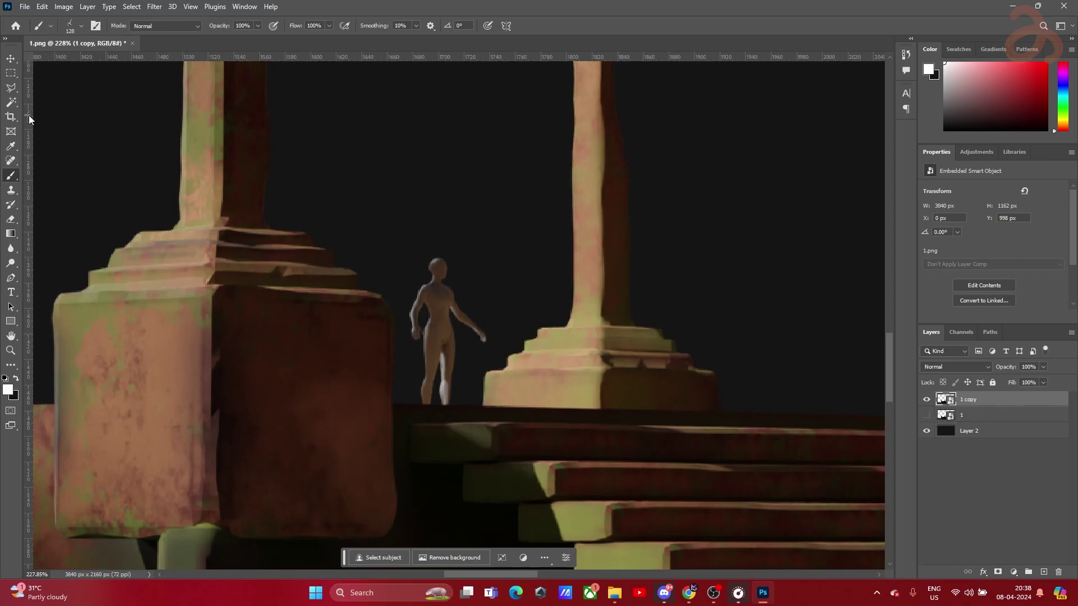
Select the standing figure between the two pillars with a closed Polygonal Lasso outline
left_click(11, 88)
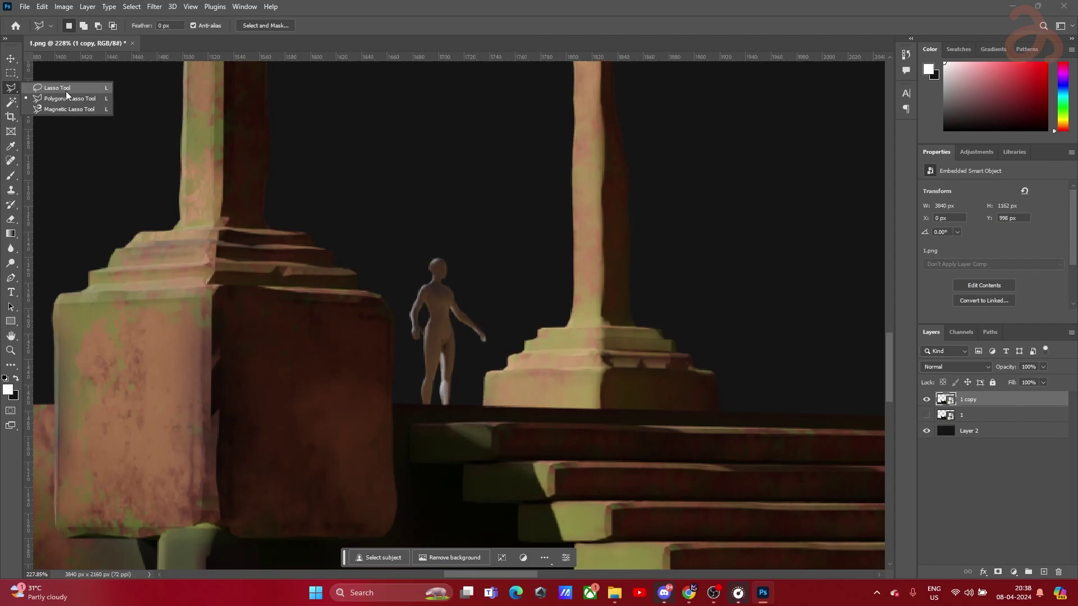
left_click(63, 98)
left_click(483, 263)
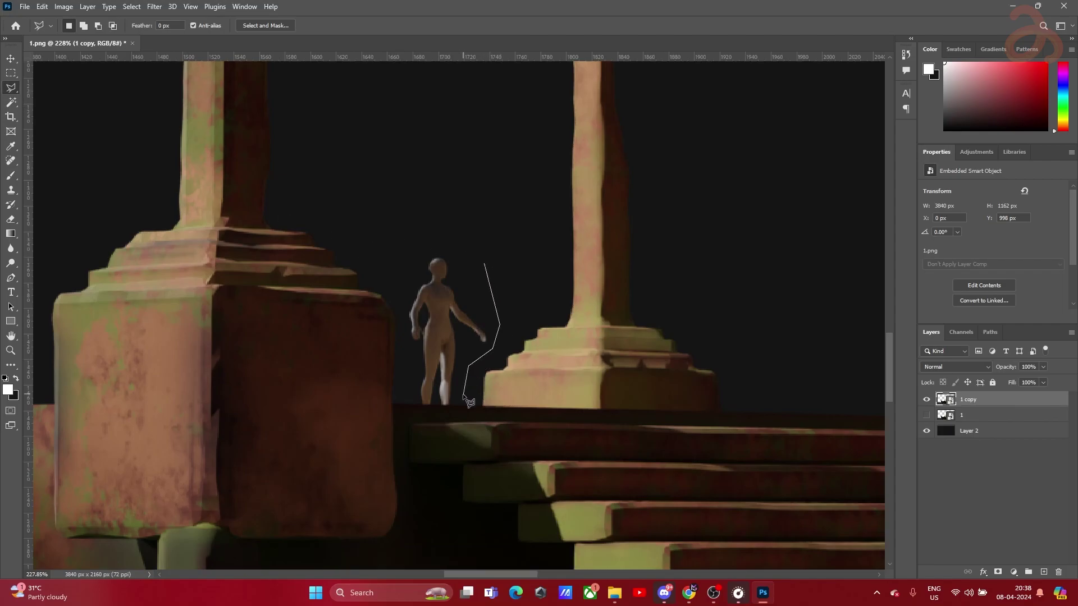
left_click(413, 403)
left_click(406, 254)
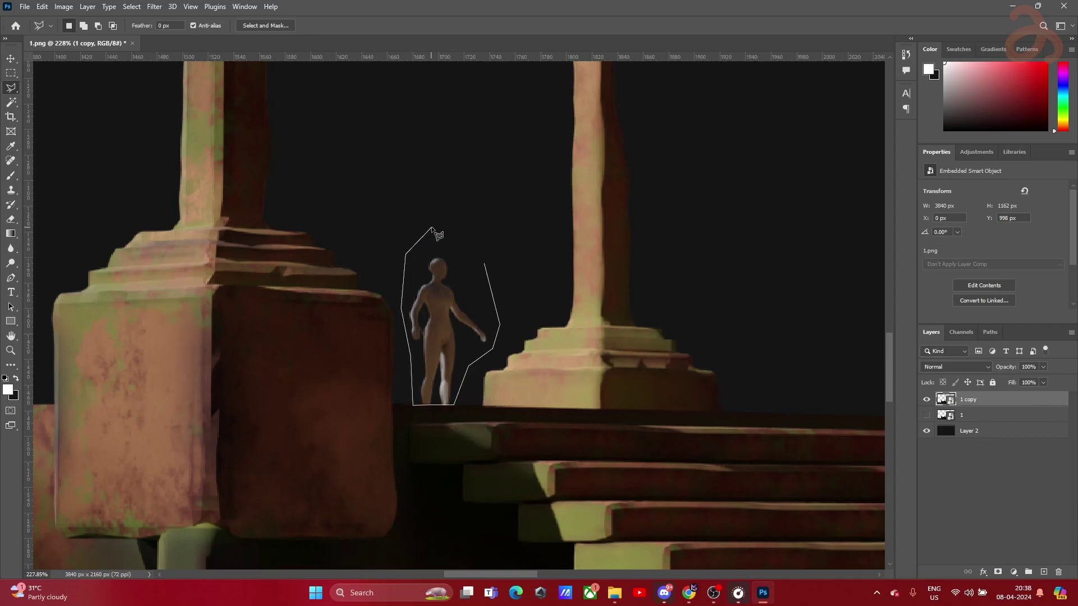
left_click(484, 264)
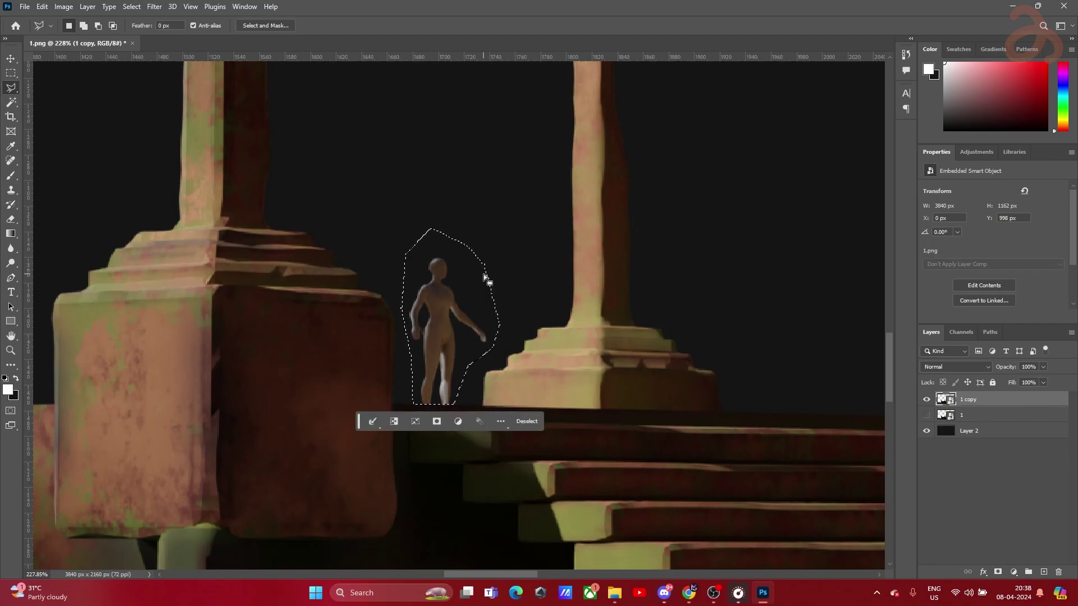
Rasterize the 1 copy layer, delete the selected standing figure from it, and clear the selection
key("Delete")
left_click(493, 220)
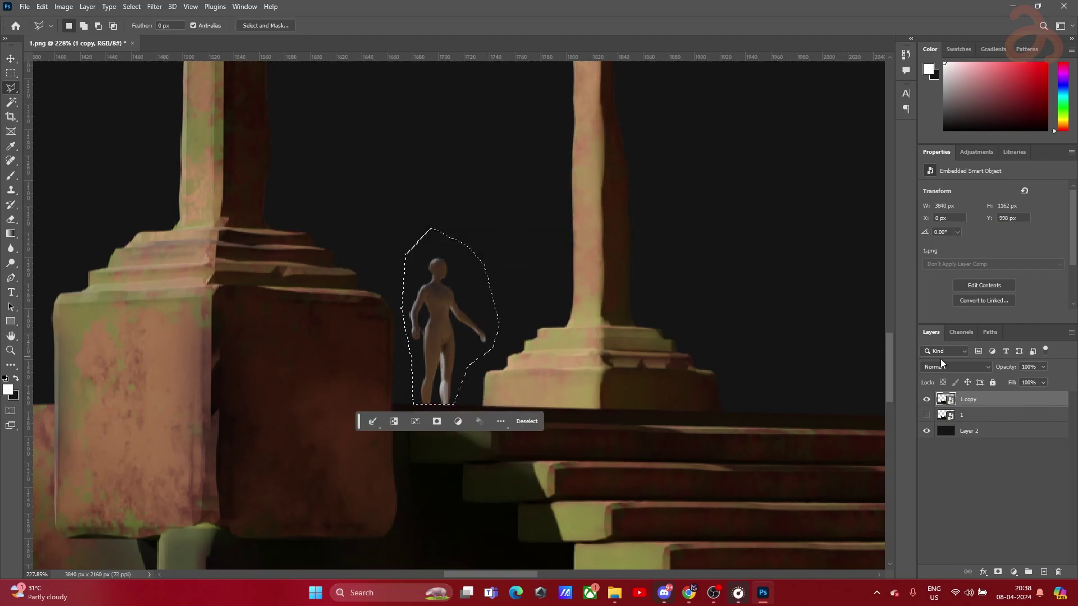
right_click(966, 399)
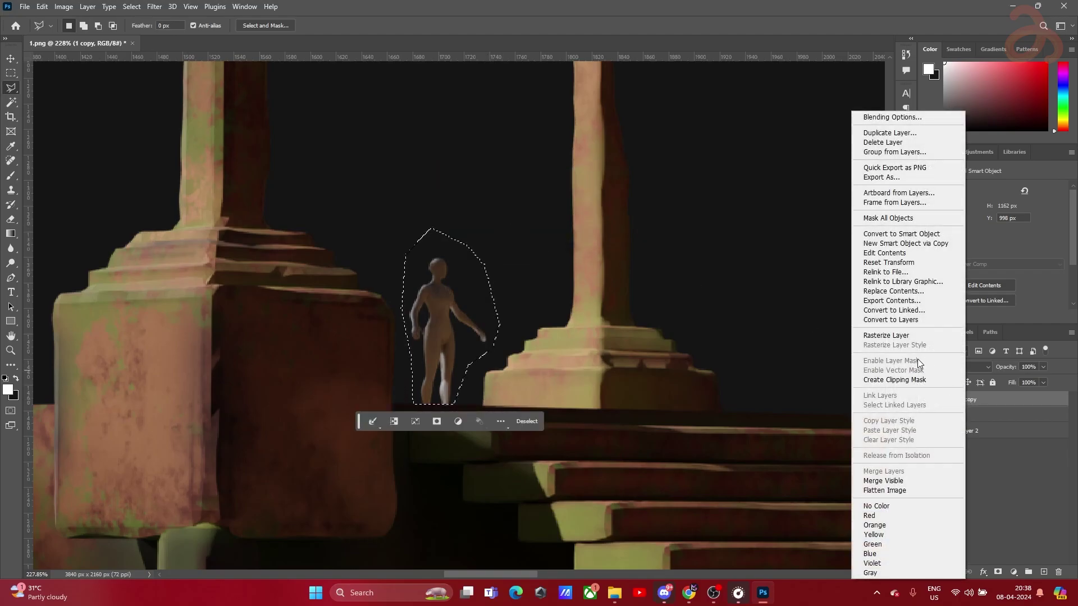
left_click(885, 336)
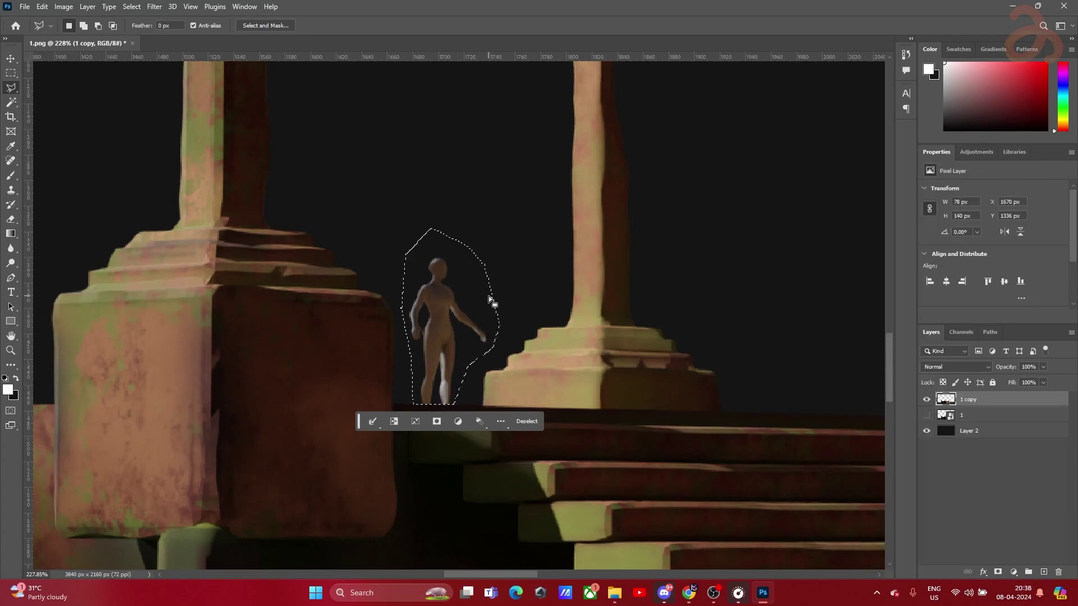
key("Delete")
key("ctrl+d")
scroll(466, 360, "down", 5)
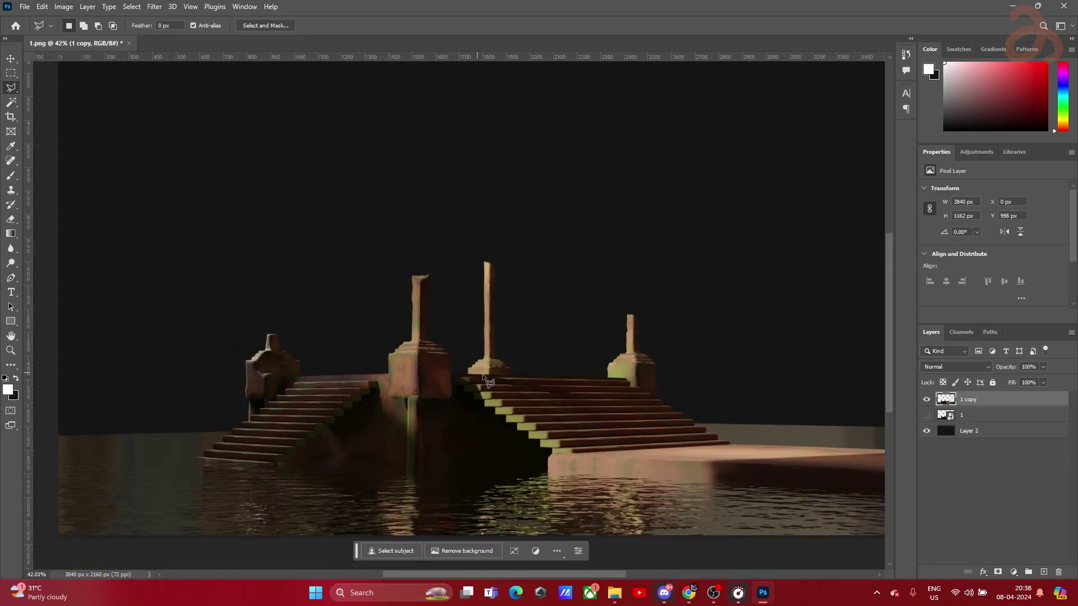
left_click_drag(631, 313, 452, 257)
scroll(674, 402, "up", 3)
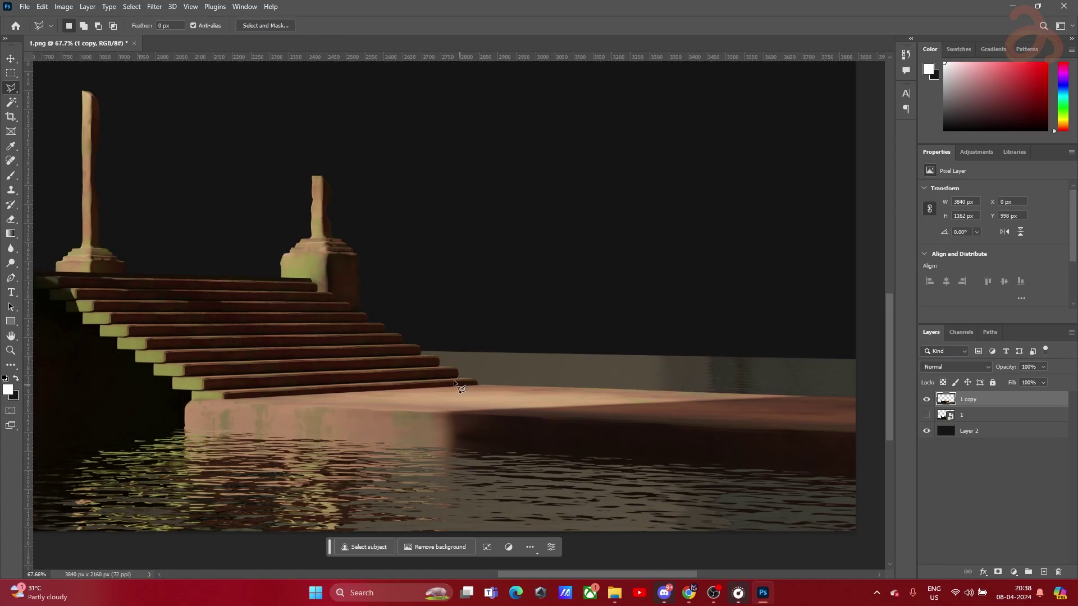
scroll(465, 391, "down", 3)
scroll(373, 320, "left", 5)
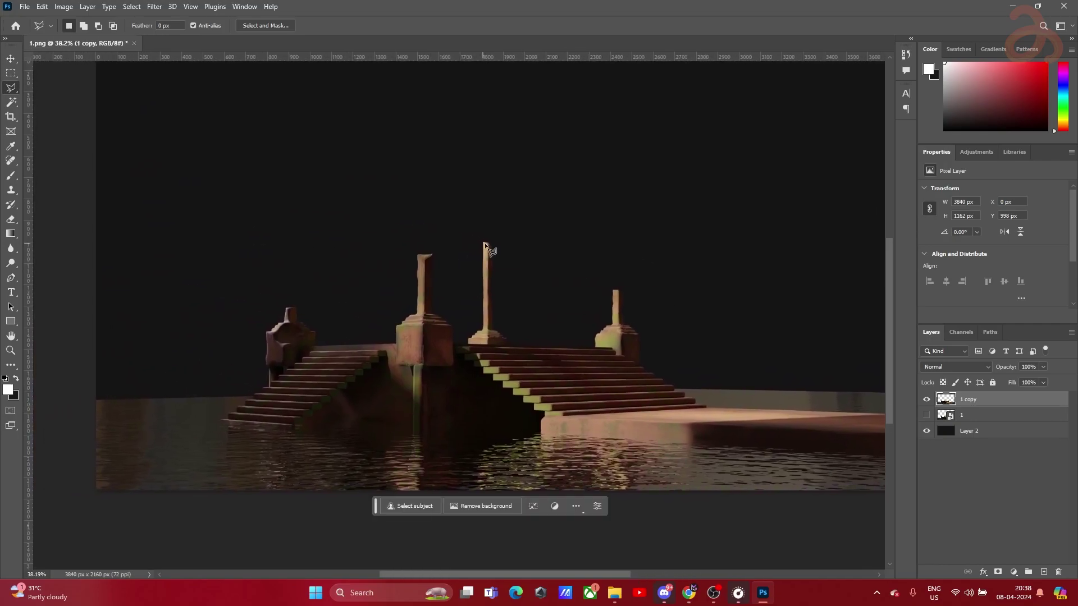
mouse_move(521, 251)
left_mouse_down()
mouse_move(450, 298)
mouse_move(478, 312)
left_mouse_up()
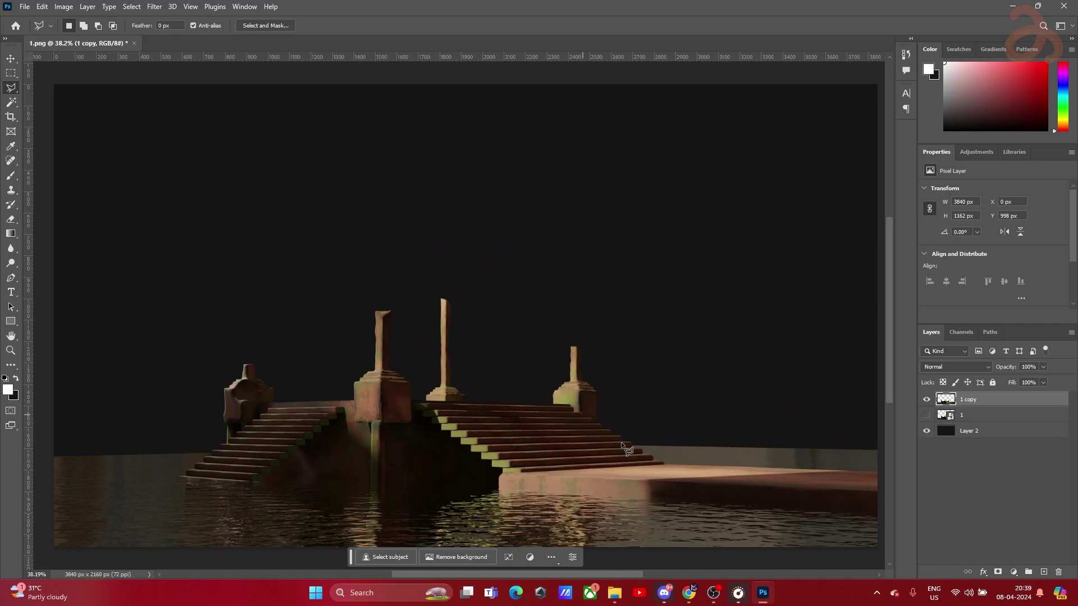
left_click(693, 594)
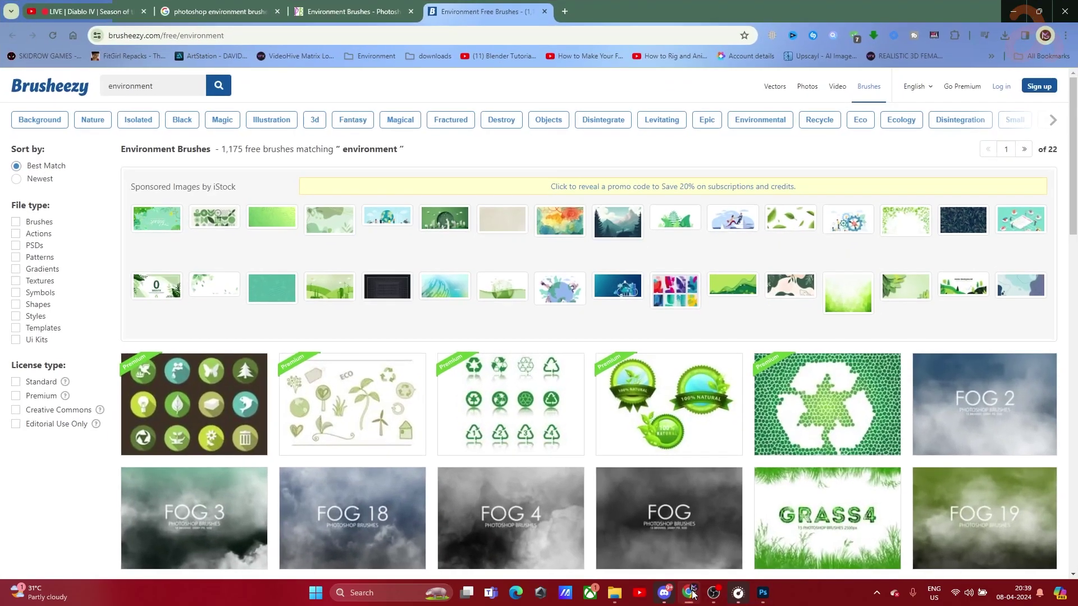
left_click(565, 12)
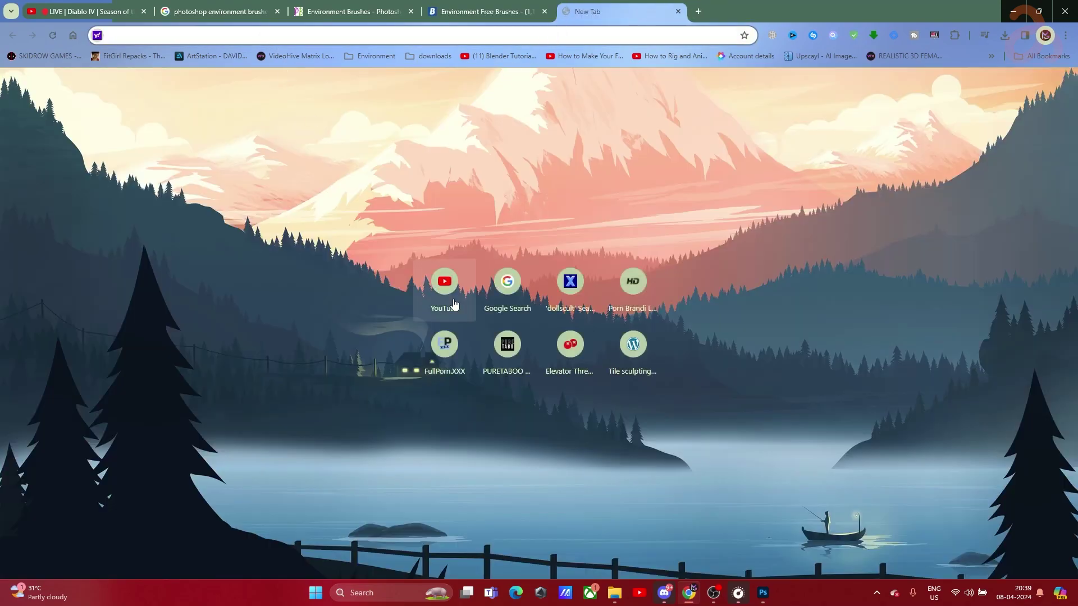
left_click(490, 292)
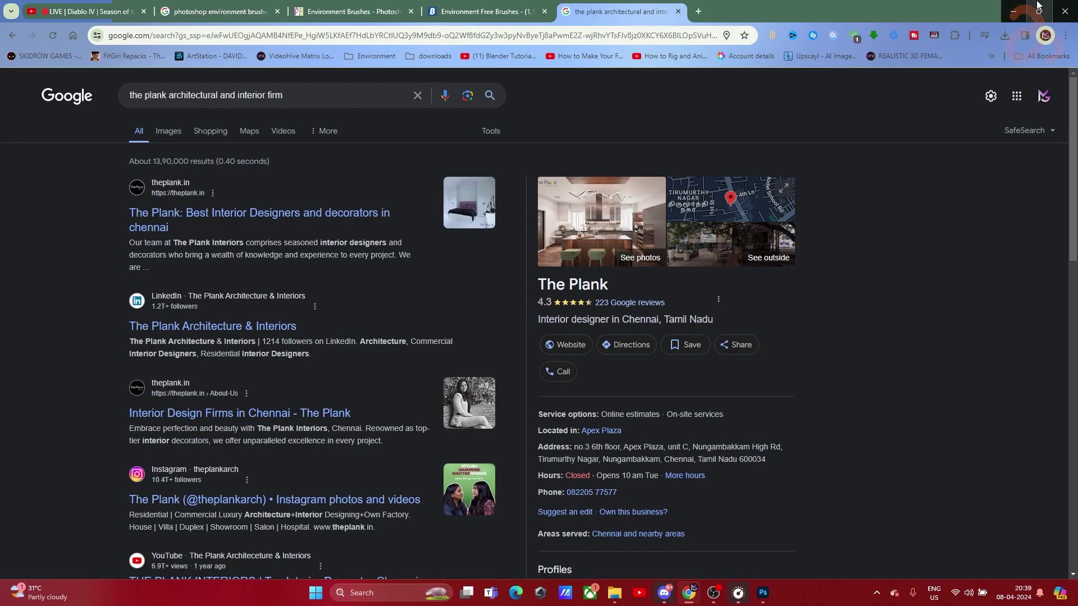
left_click(1065, 10)
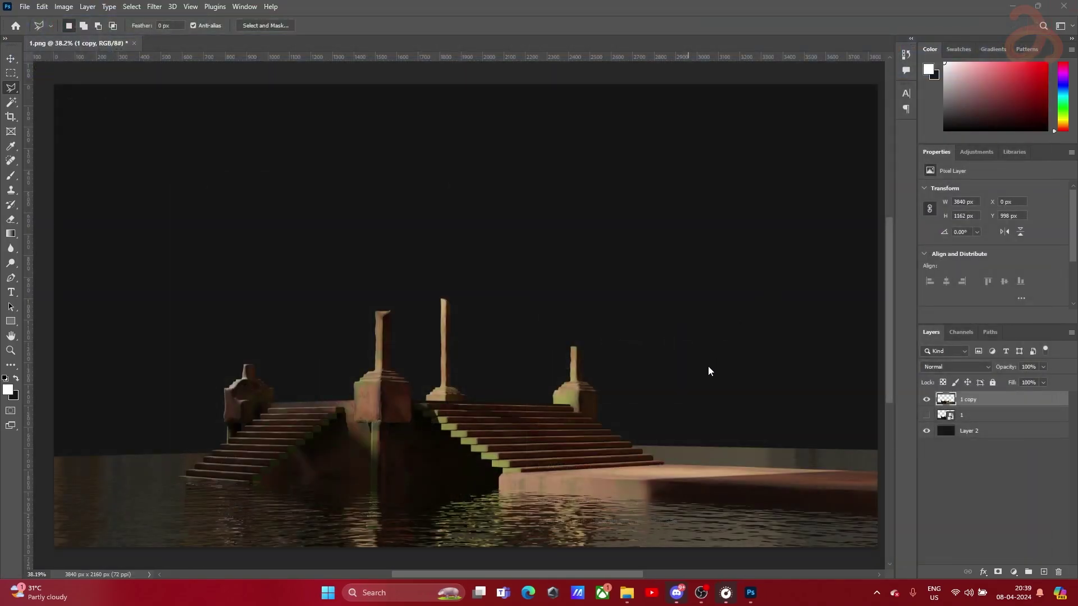
Launch Google Chrome with a new tab in a different browser profile
key("super")
type("g")
left_click(413, 279)
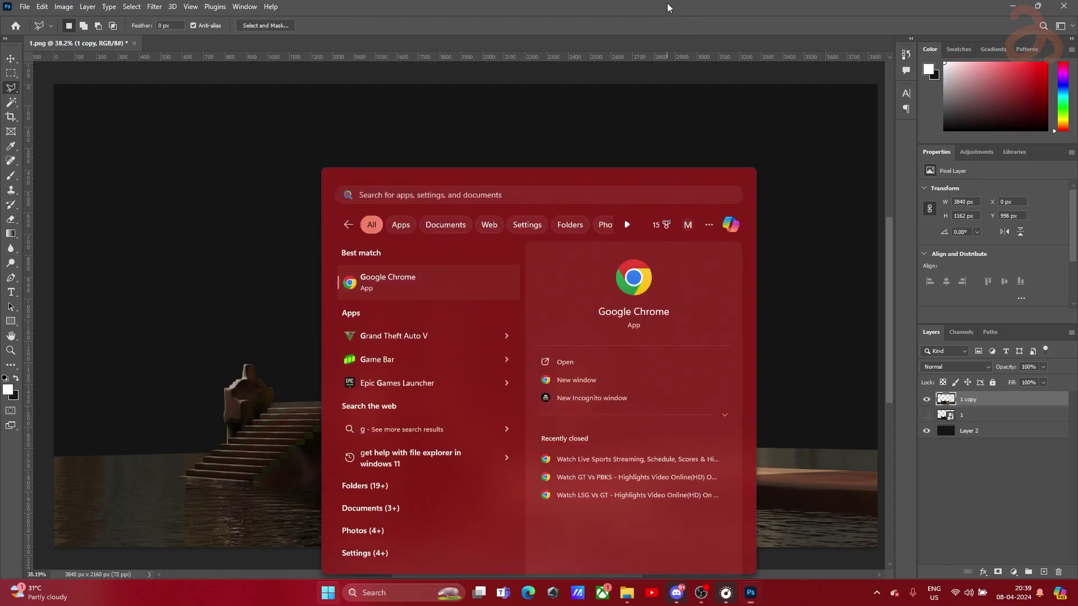
key("super")
type("g")
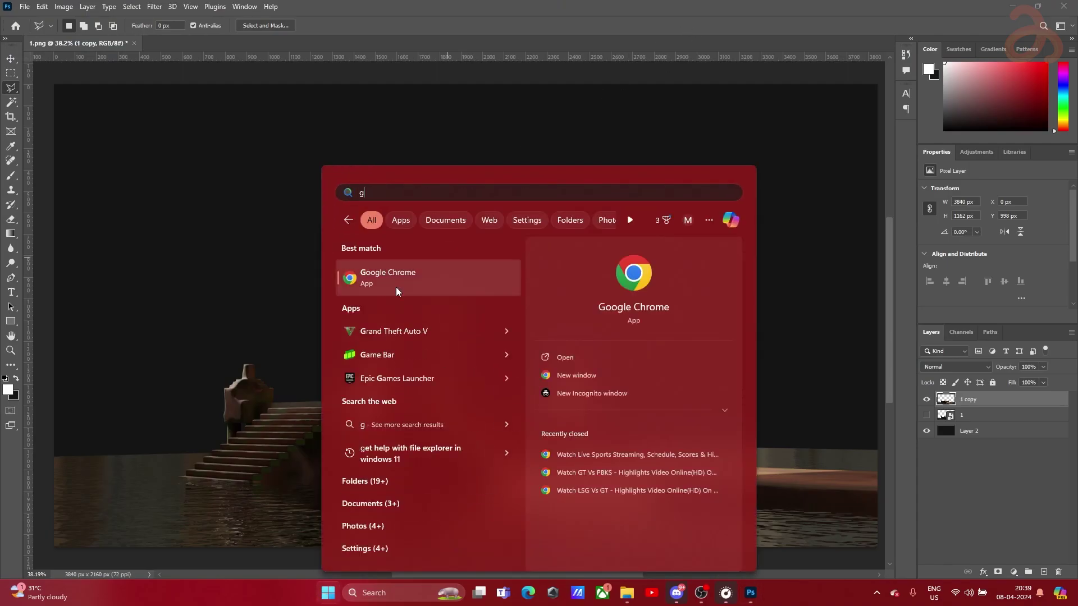
left_click(464, 288)
left_click(516, 348)
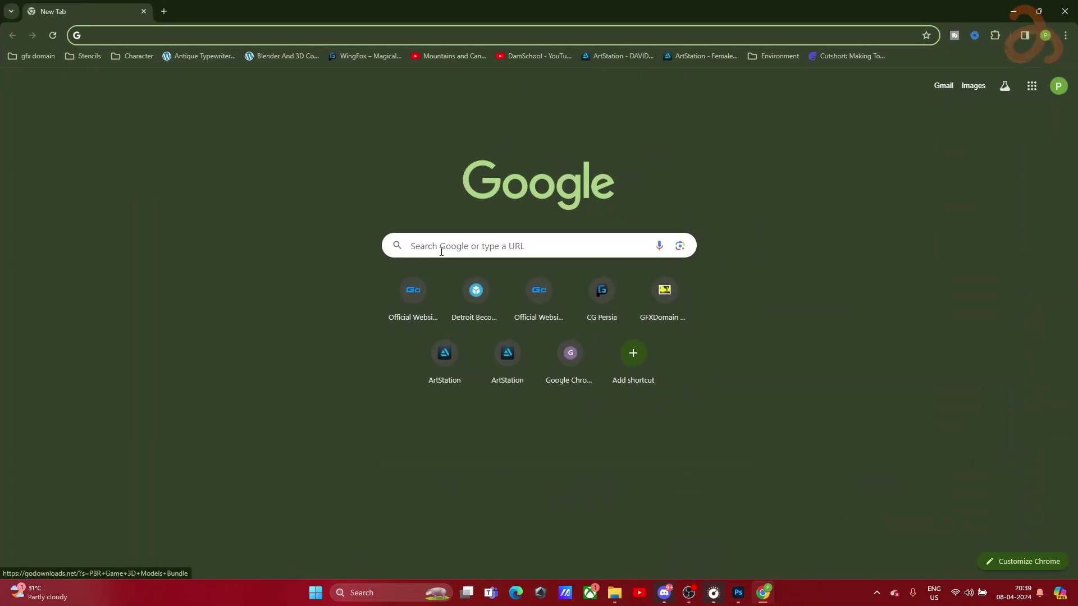
Search Google for "cave images"
left_click(441, 247)
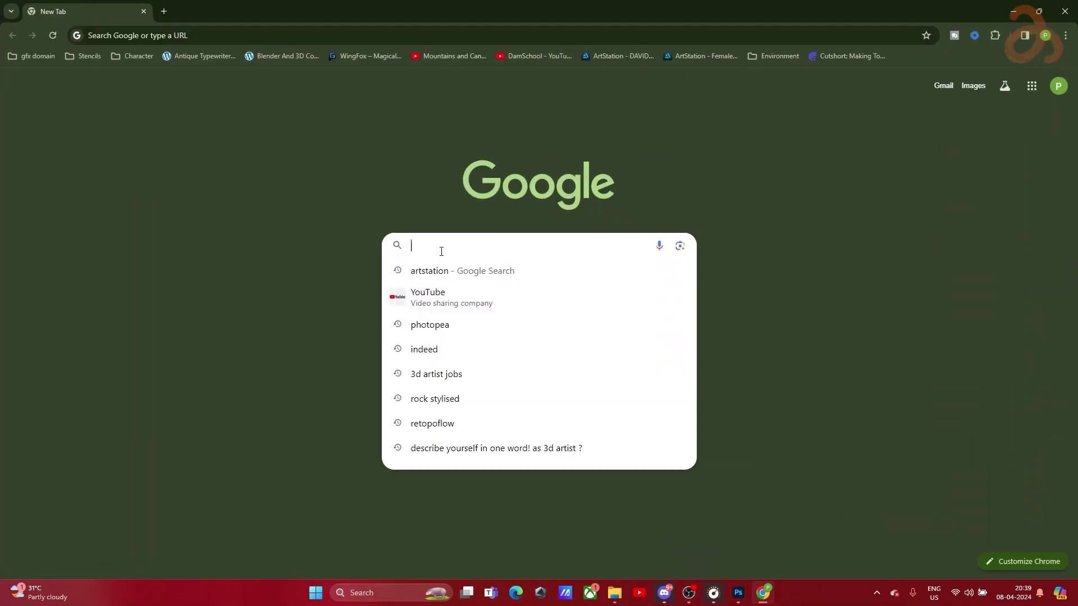
type("cave image")
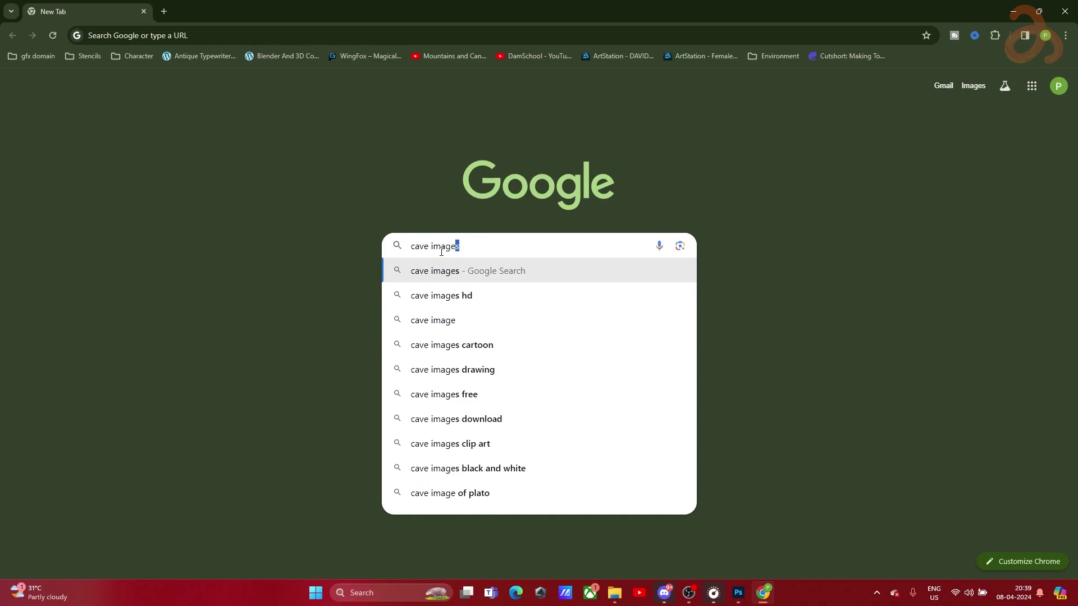
key("Return")
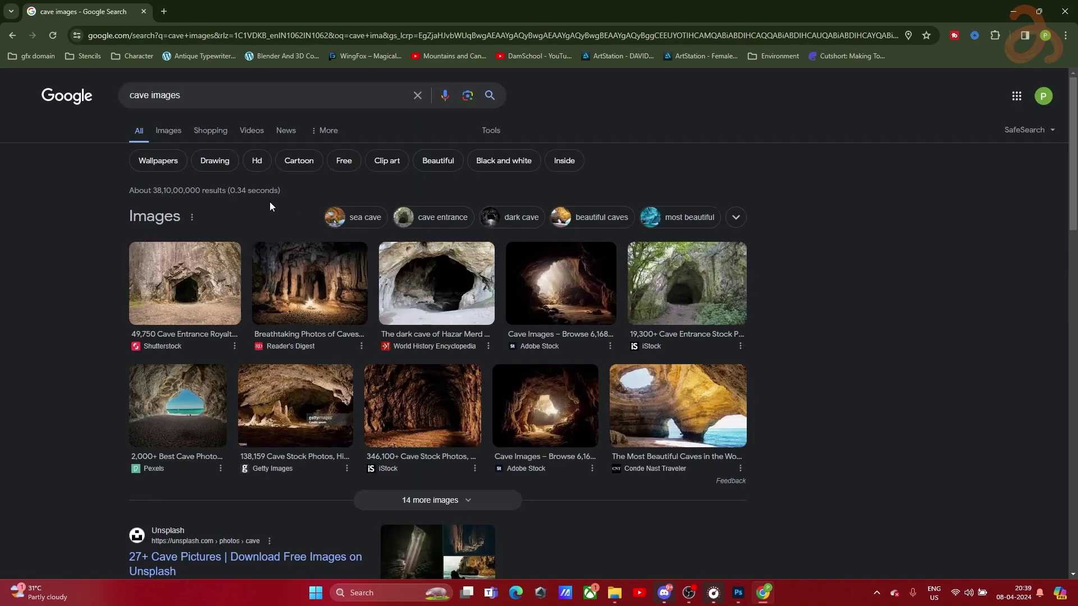
Open the Unsplash cave pictures result in a separate tab and switch to it
scroll(241, 384, "down", 3)
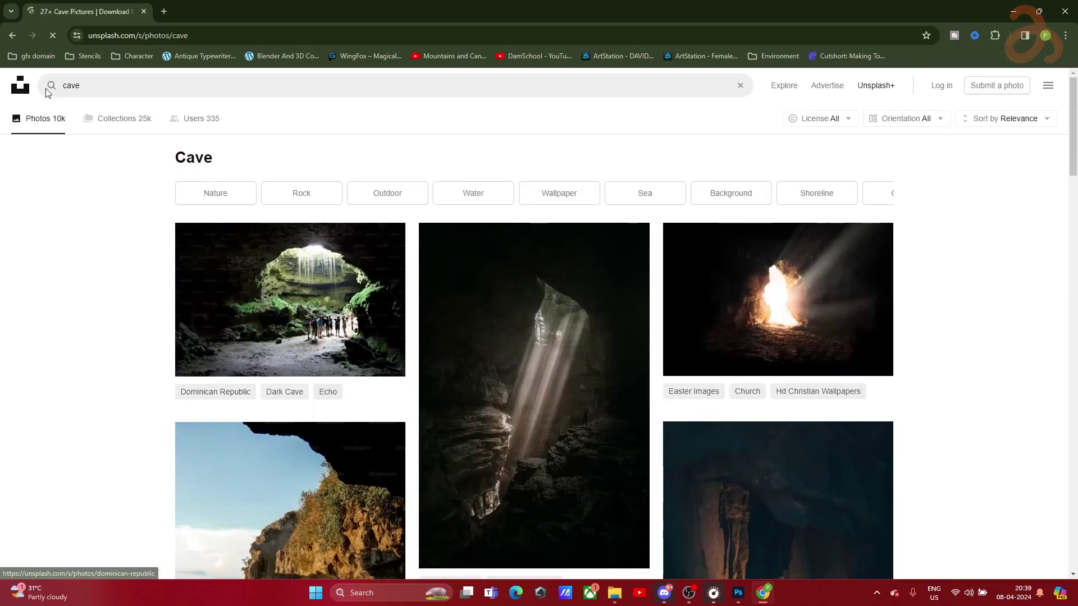
left_click(13, 36)
middle_click(201, 396)
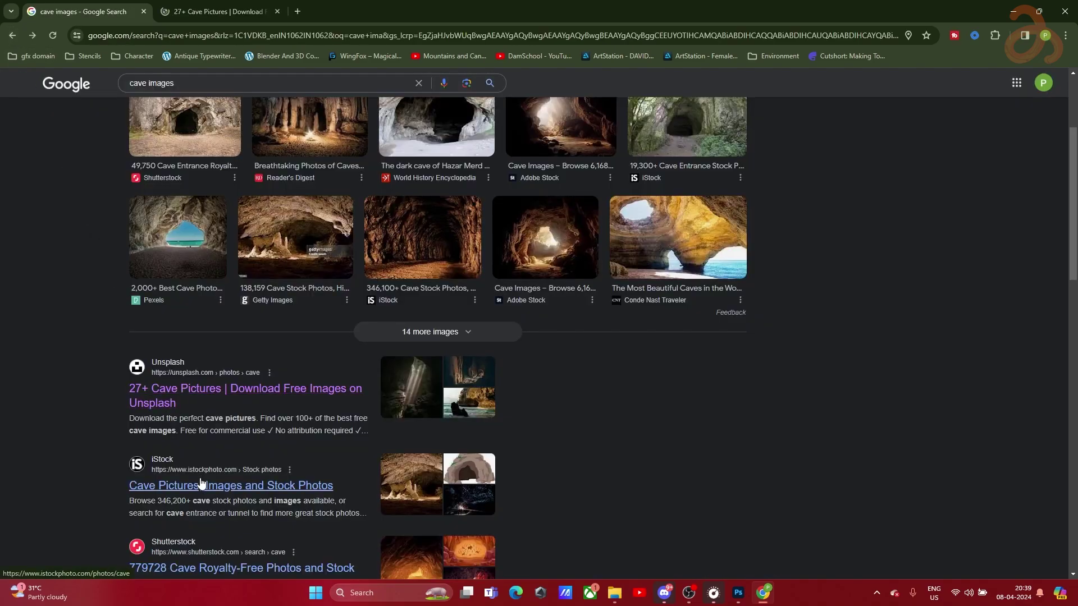
left_click(219, 12)
Filter the Unsplash cave photos to landscape orientation
scroll(499, 237, "down", 2)
scroll(499, 237, "up", 2)
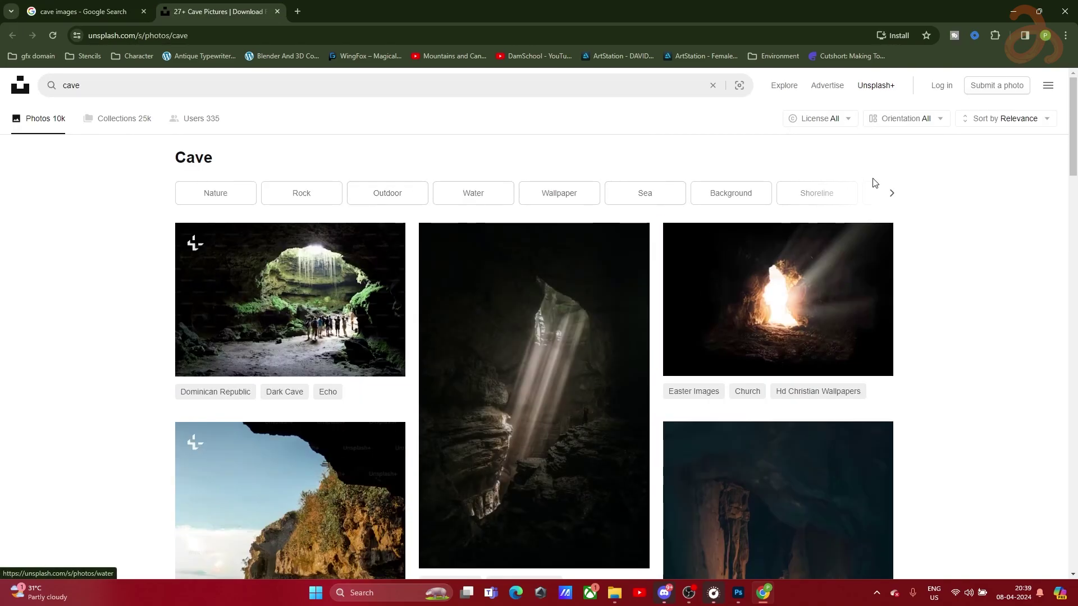
left_click(936, 123)
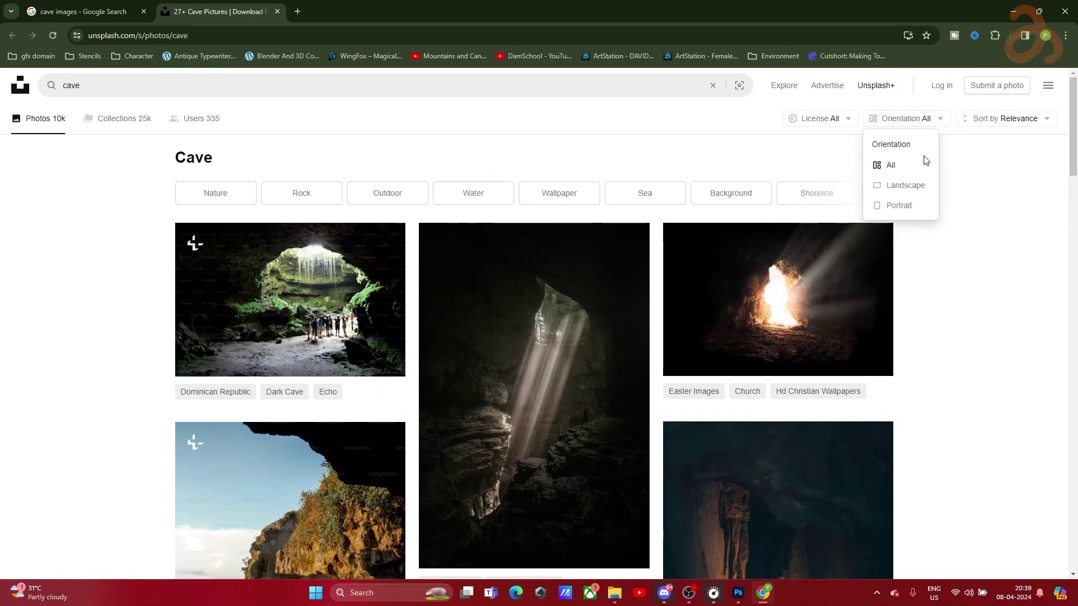
left_click(908, 191)
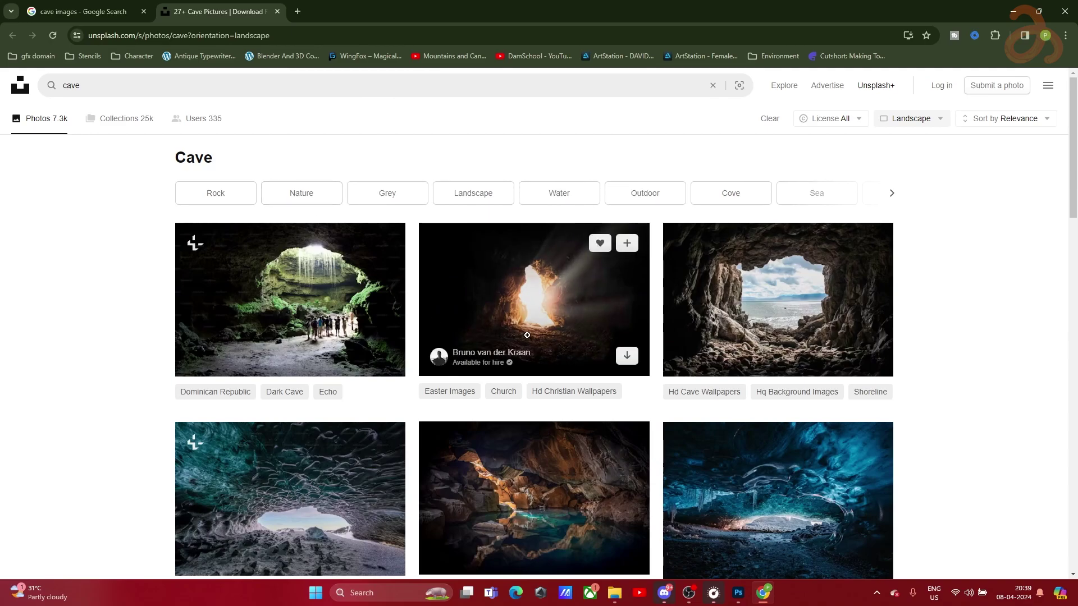
Browse the landscape cave photos and open the grayscale rock photo and the Skylight Cave light-beam photo in separate tabs
scroll(160, 313, "down", 6)
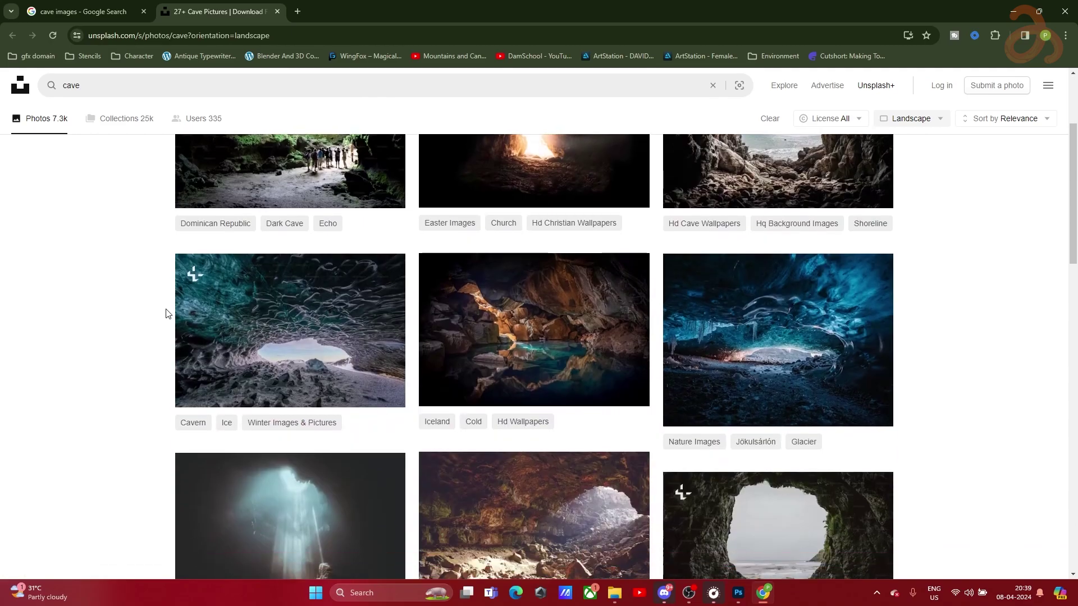
scroll(167, 313, "down", 1)
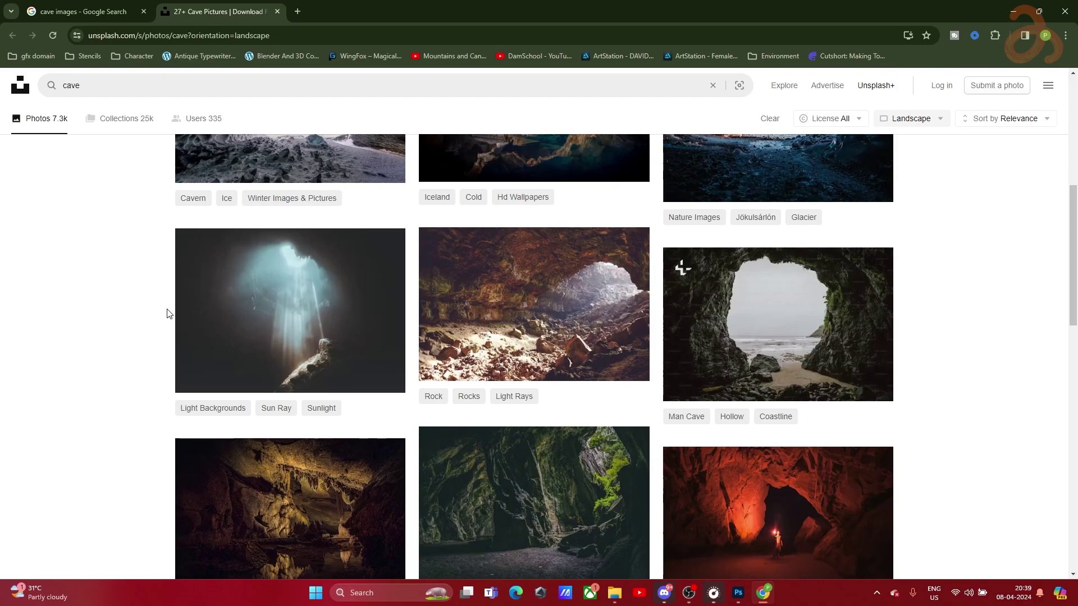
scroll(584, 377, "down", 2)
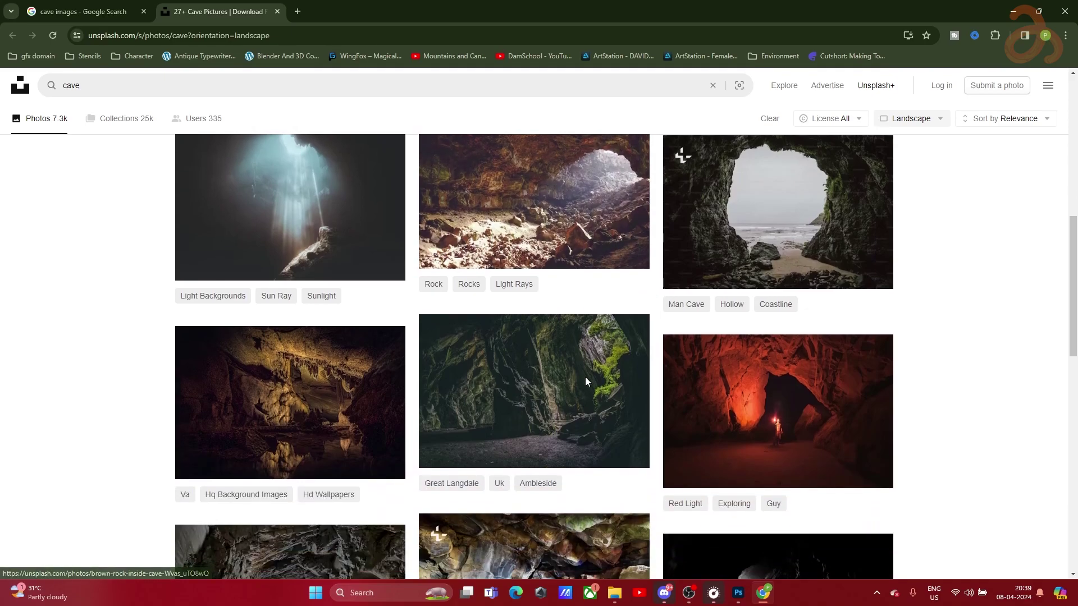
scroll(611, 233, "down", 5)
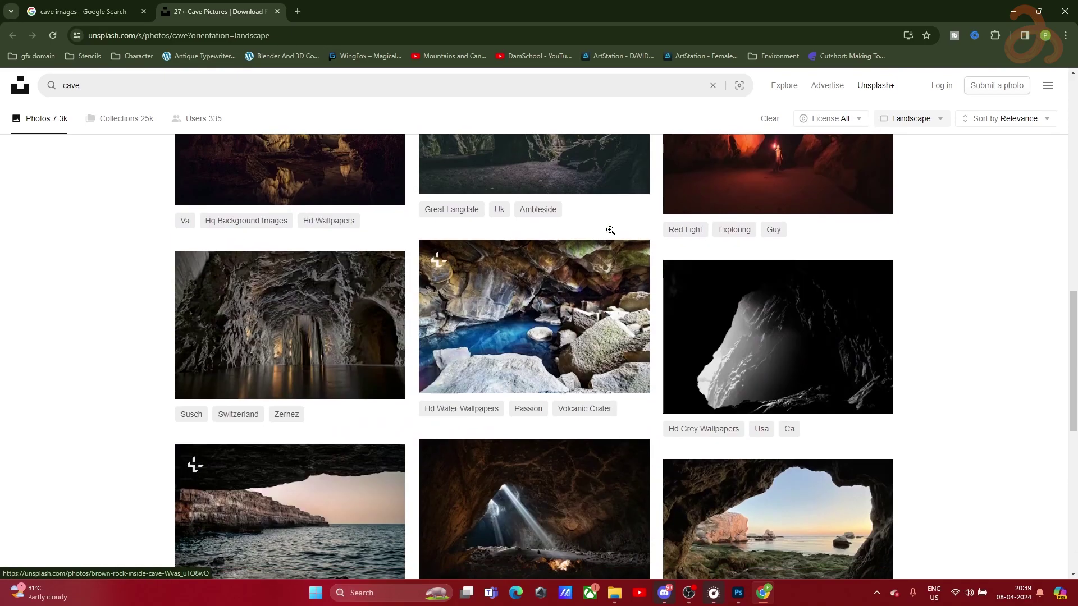
scroll(603, 235, "up", 3)
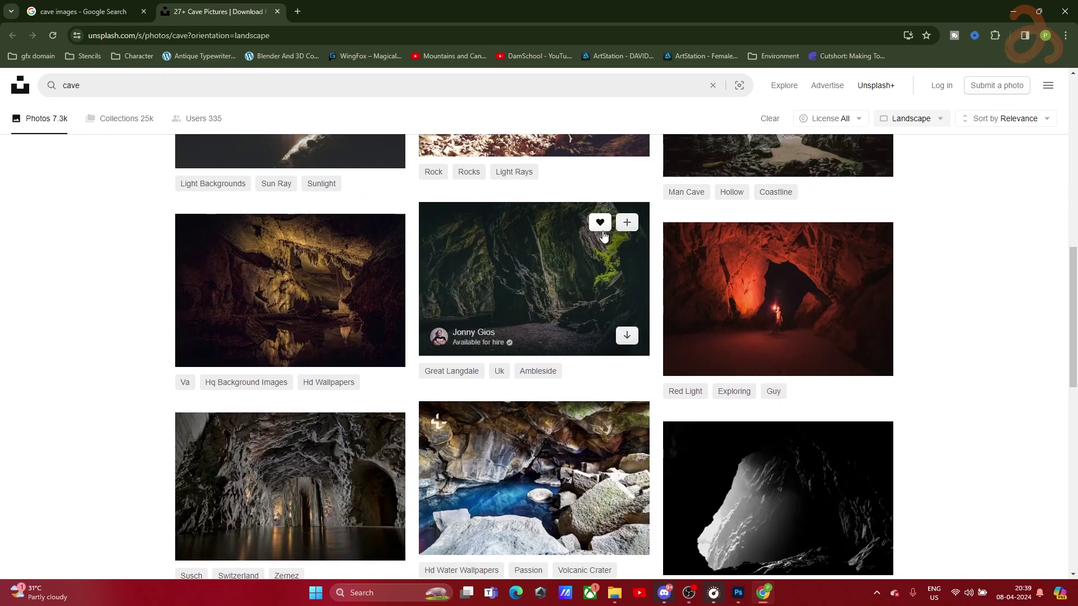
scroll(603, 236, "down", 4)
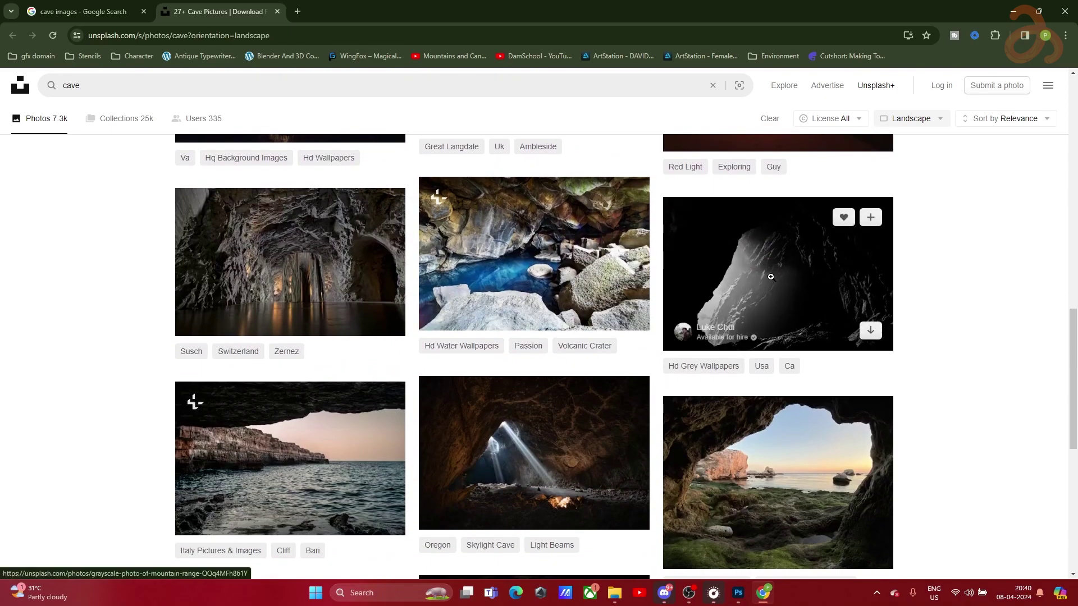
scroll(533, 236, "down", 3)
middle_click(414, 235)
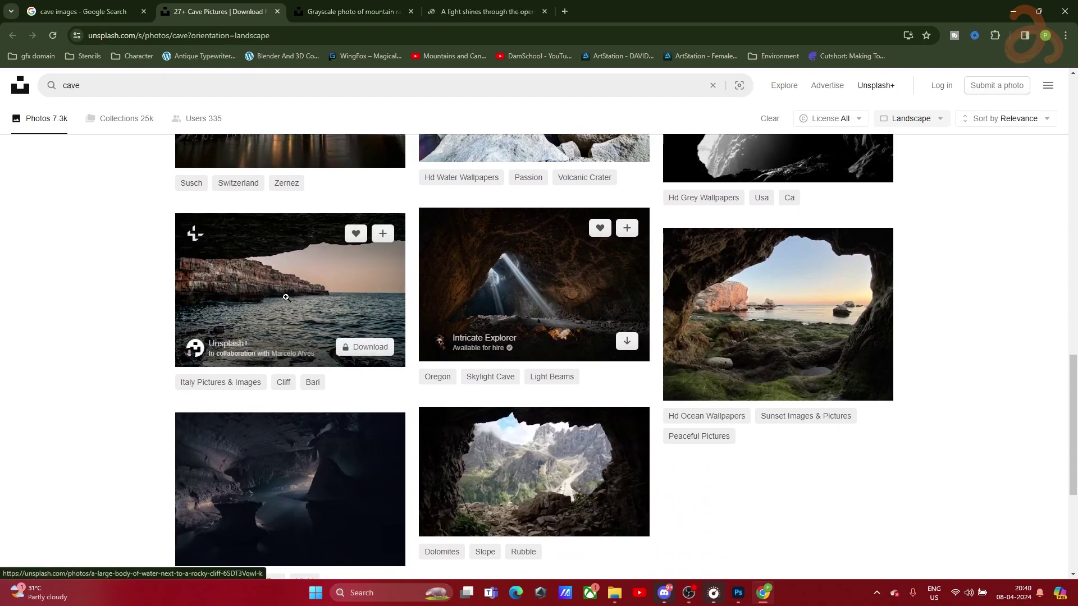
Load more cave photos and open the dark Devil's Throat cave photo with green moss in its own tab
scroll(174, 286, "down", 1)
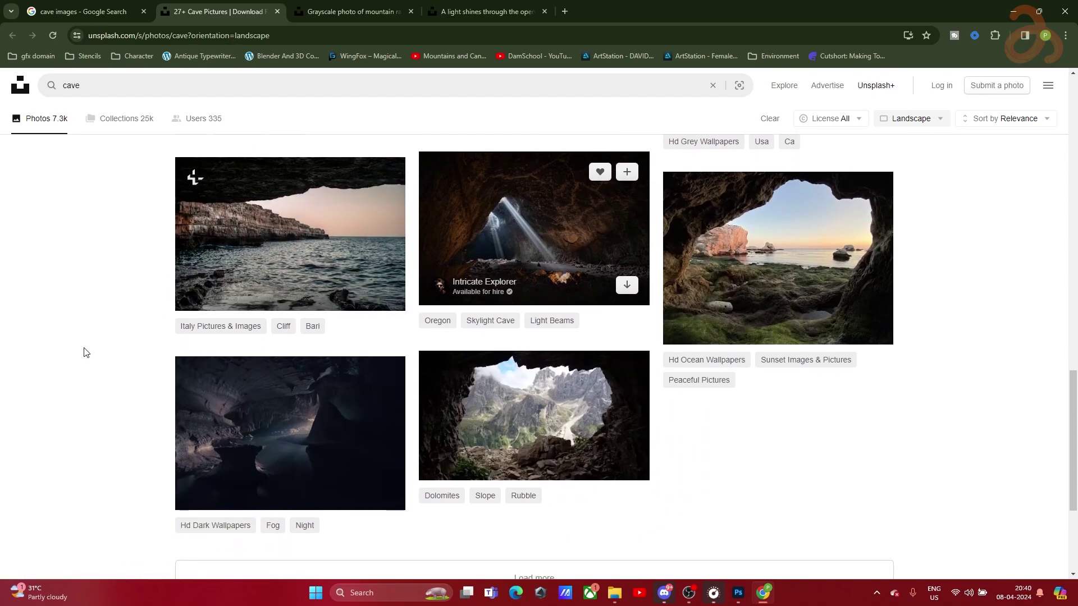
scroll(104, 346, "down", 3)
left_click(524, 413)
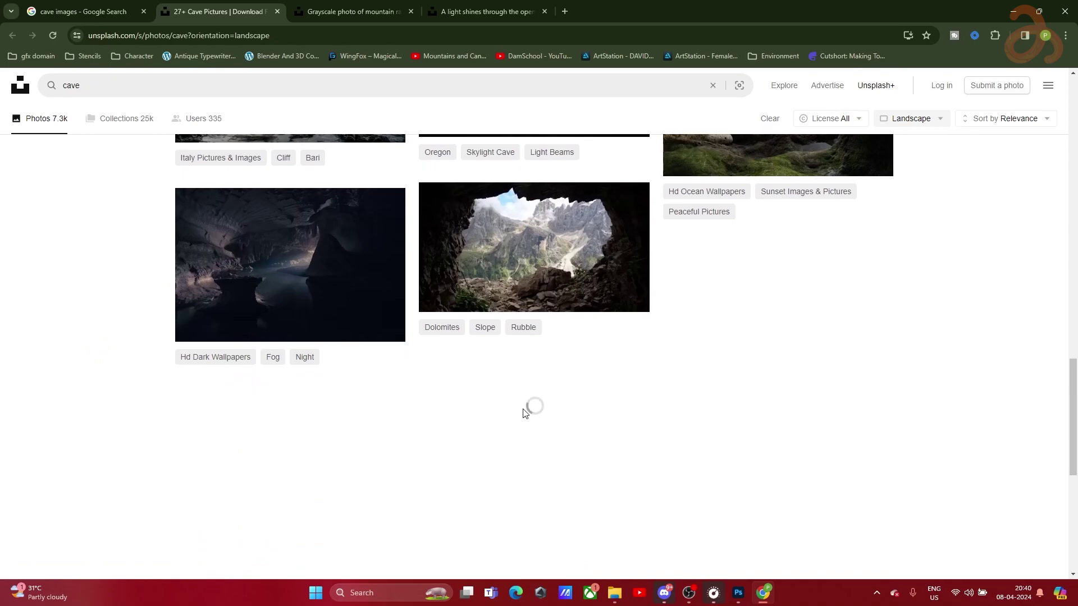
scroll(703, 353, "down", 1)
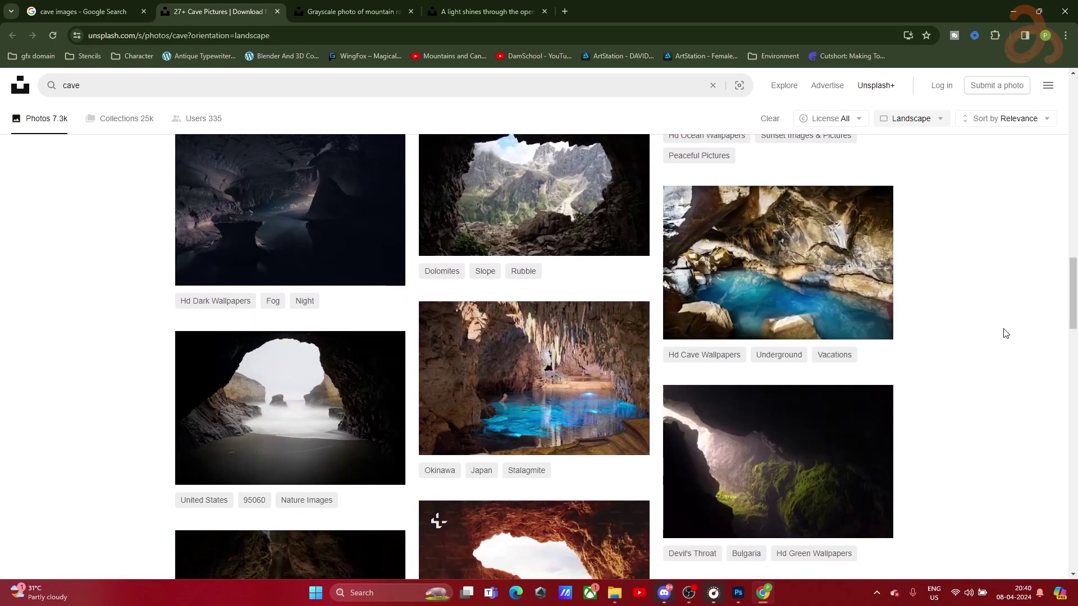
scroll(1005, 334, "down", 4)
middle_click(881, 269)
Browse further through the landscape cave photos and open the brown and black rock formation photo in a separate tab
scroll(967, 305, "down", 3)
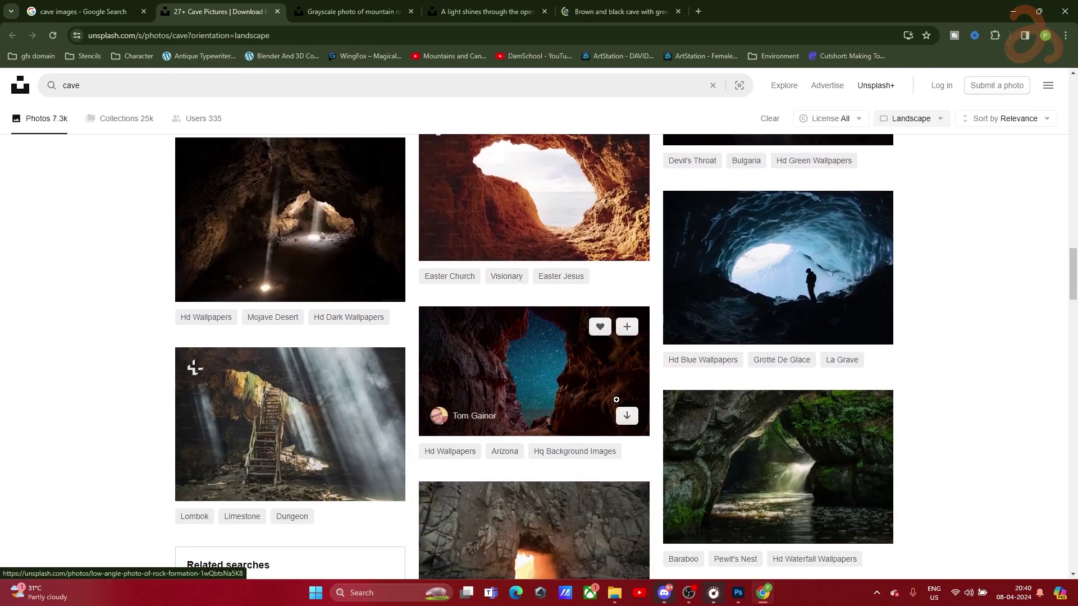
scroll(617, 399, "down", 3)
scroll(617, 399, "down", 4)
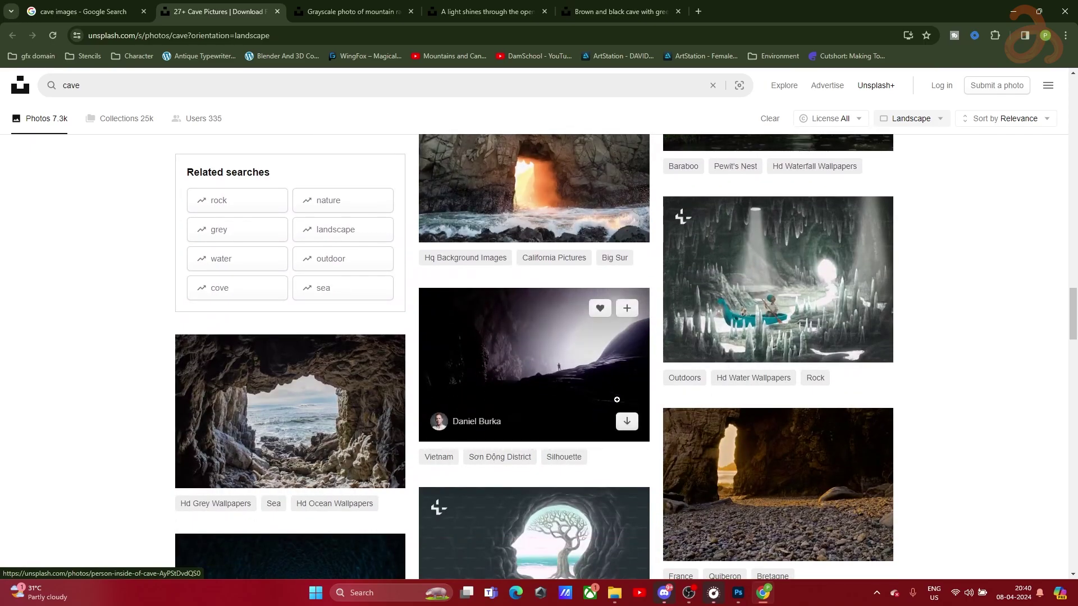
scroll(566, 381, "down", 6)
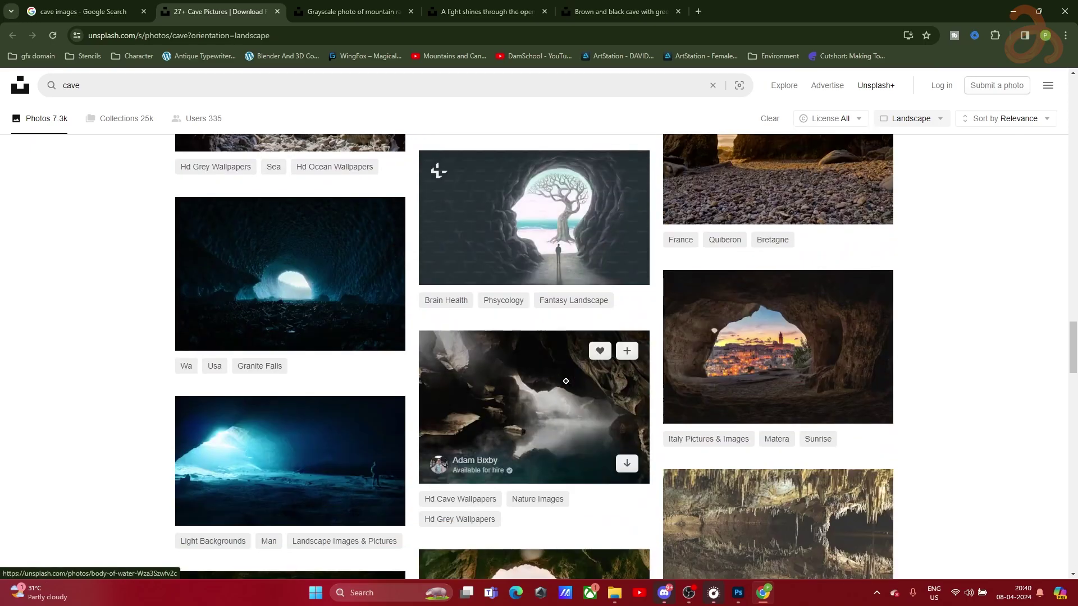
scroll(565, 382, "down", 10)
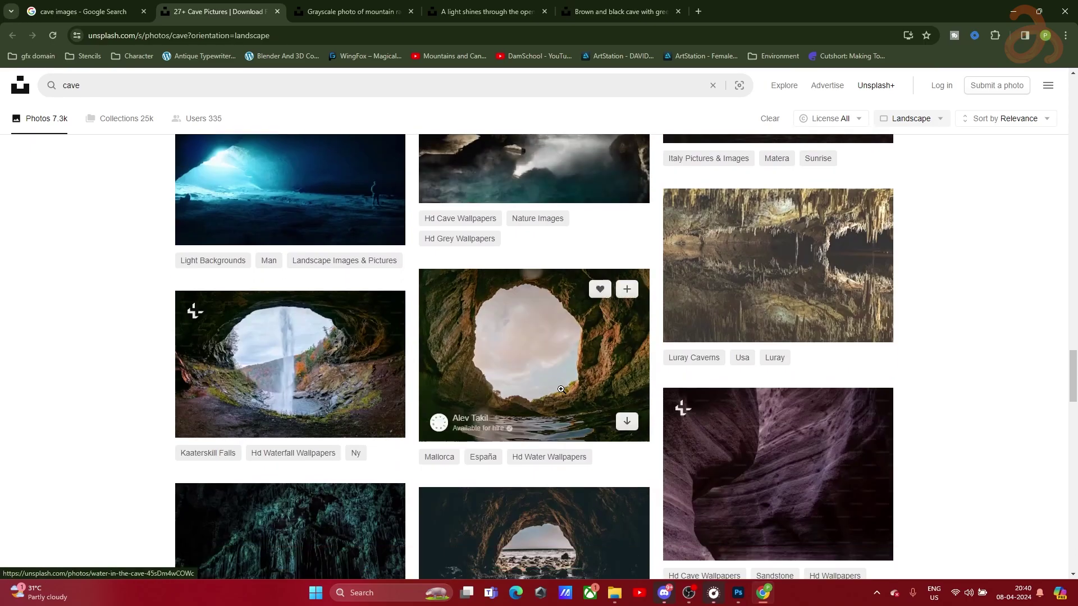
scroll(370, 325, "down", 4)
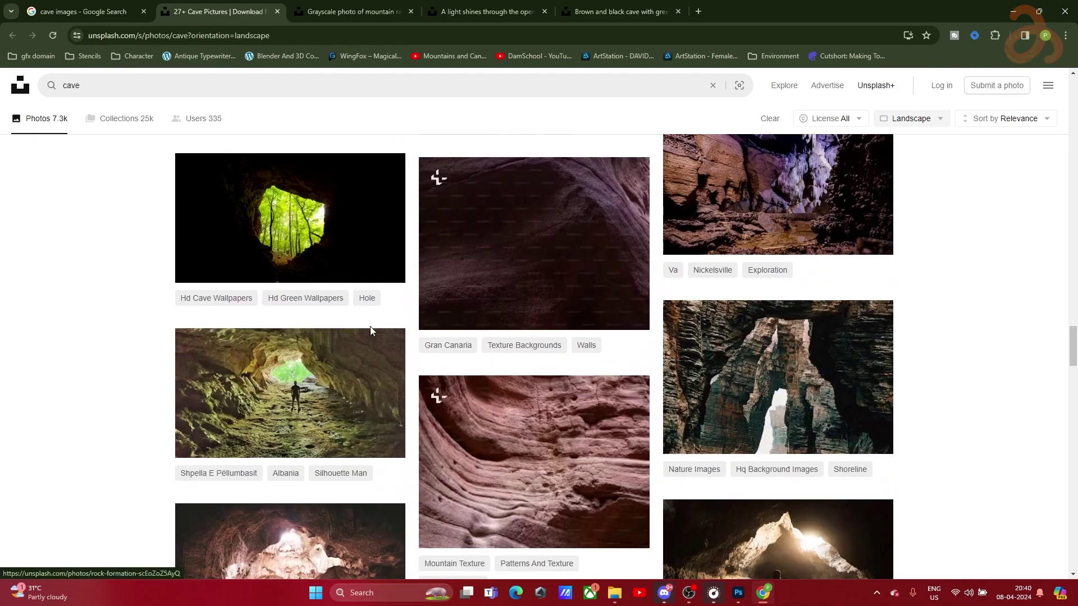
scroll(370, 326, "down", 5)
scroll(370, 326, "down", 4)
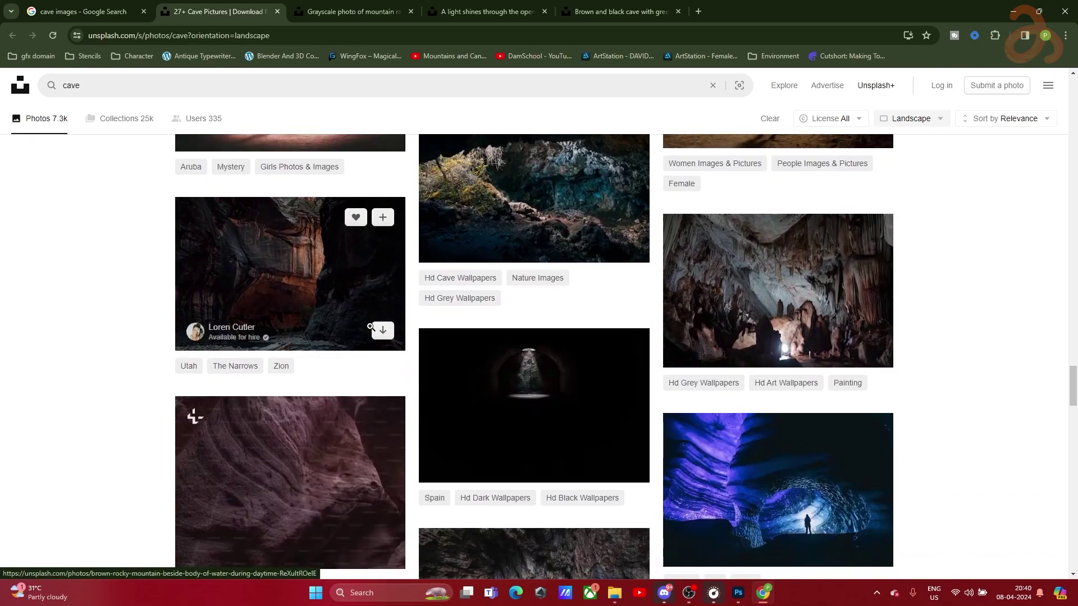
scroll(370, 329, "down", 4)
scroll(372, 334, "down", 5)
scroll(370, 330, "up", 4)
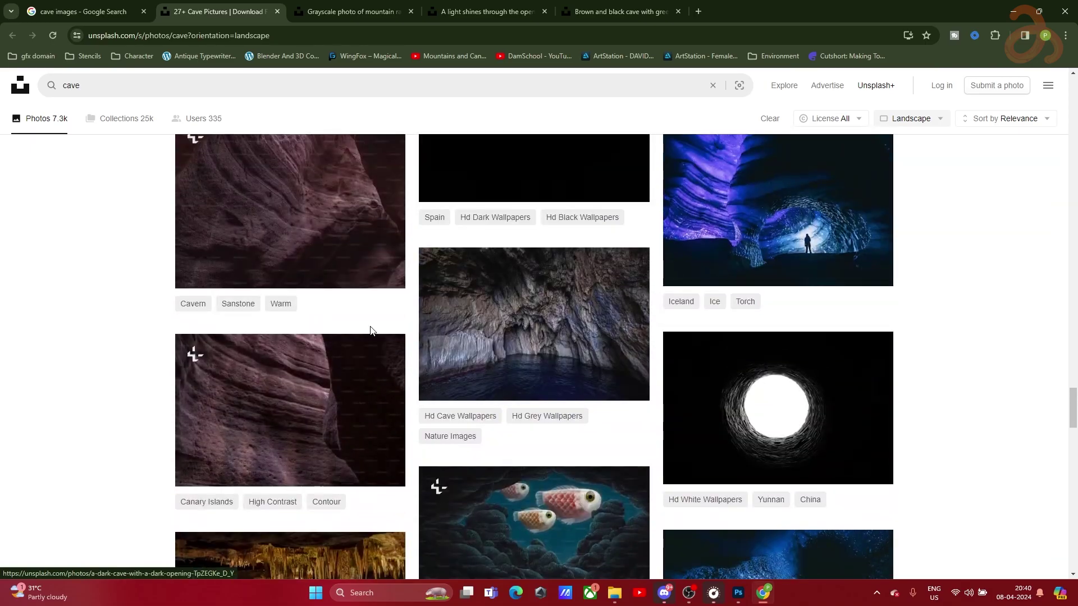
scroll(543, 331, "down", 5)
scroll(543, 331, "down", 4)
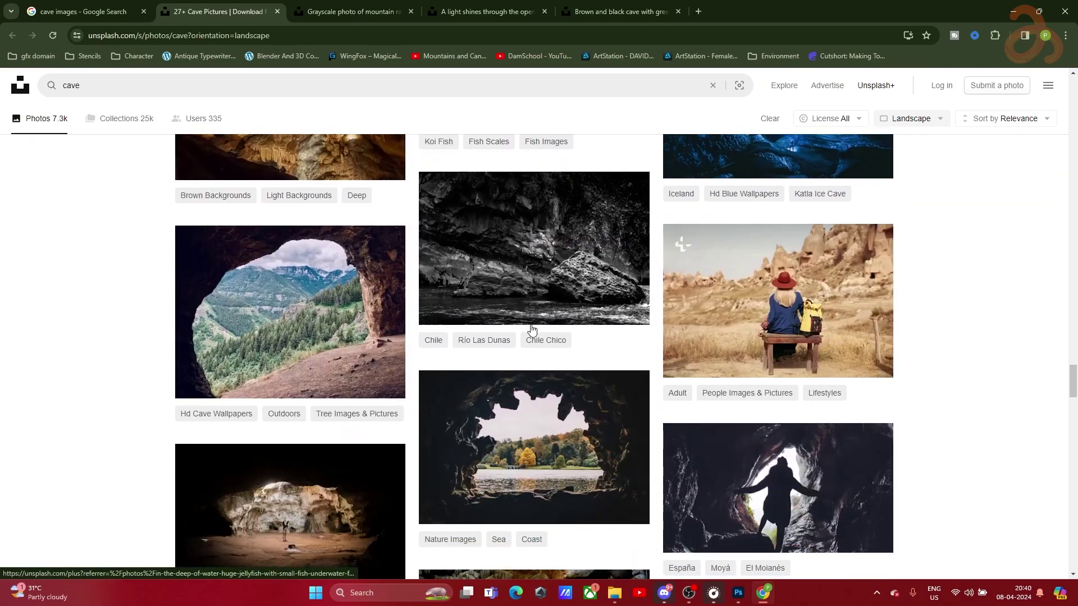
scroll(533, 326, "down", 3)
scroll(530, 324, "down", 8)
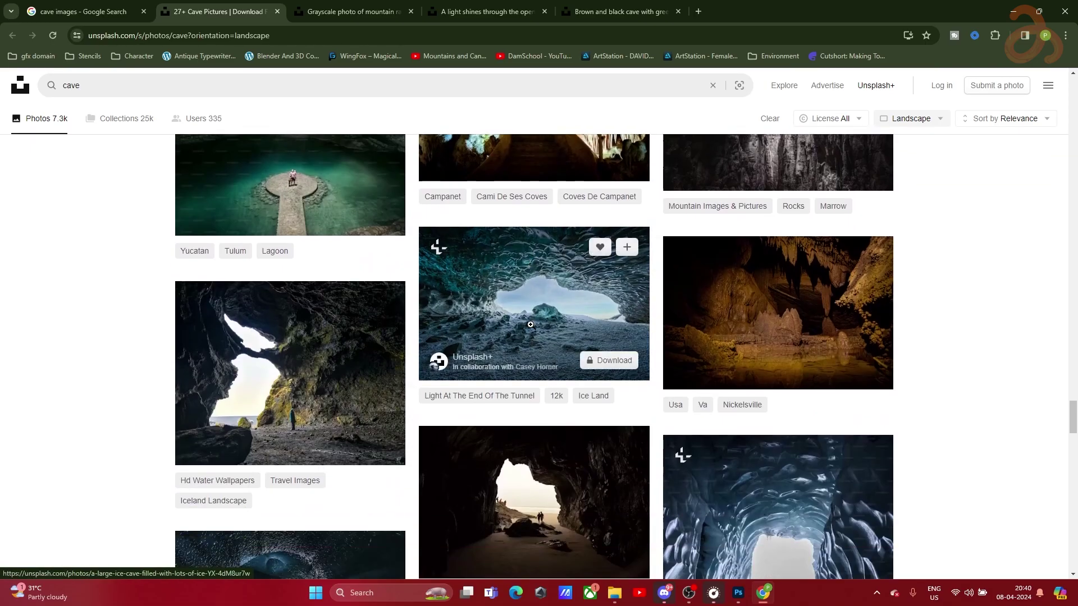
scroll(530, 324, "up", 4)
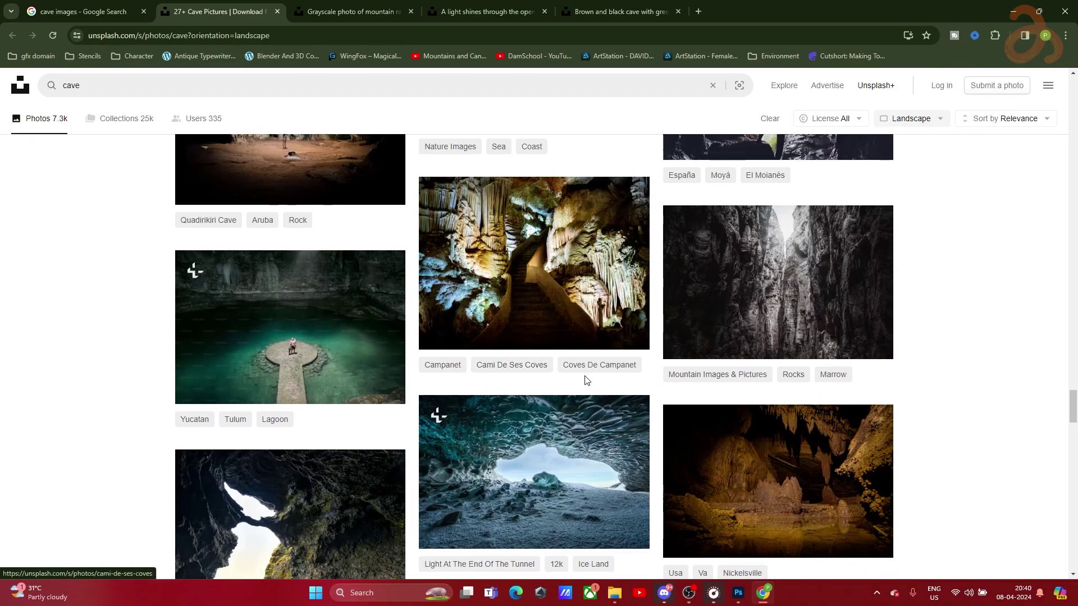
scroll(584, 375, "down", 5)
scroll(341, 229, "up", 3)
scroll(445, 314, "down", 5)
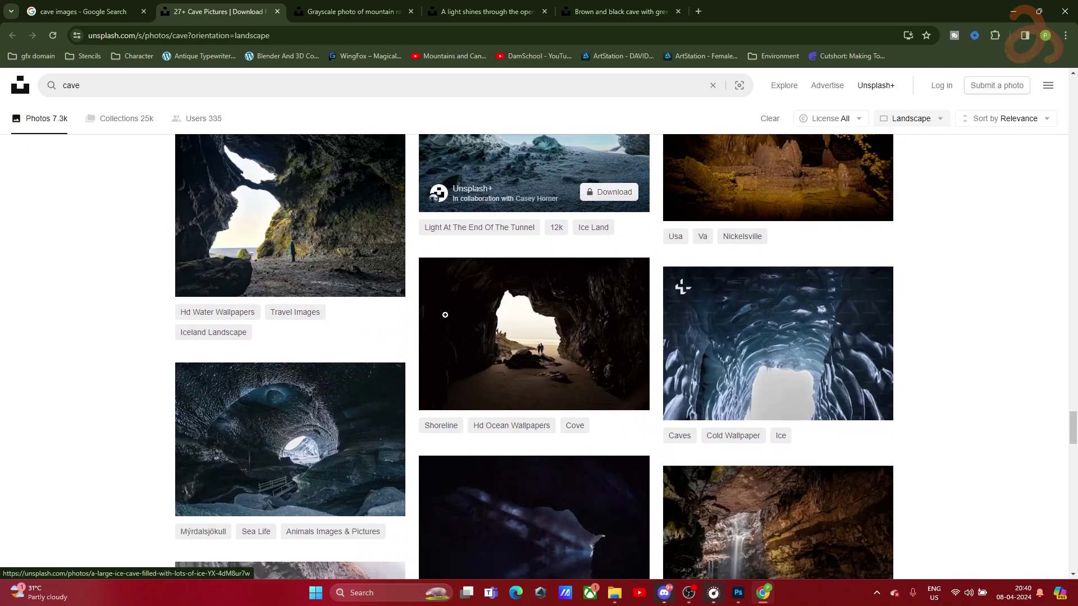
scroll(445, 315, "down", 3)
scroll(445, 315, "down", 5)
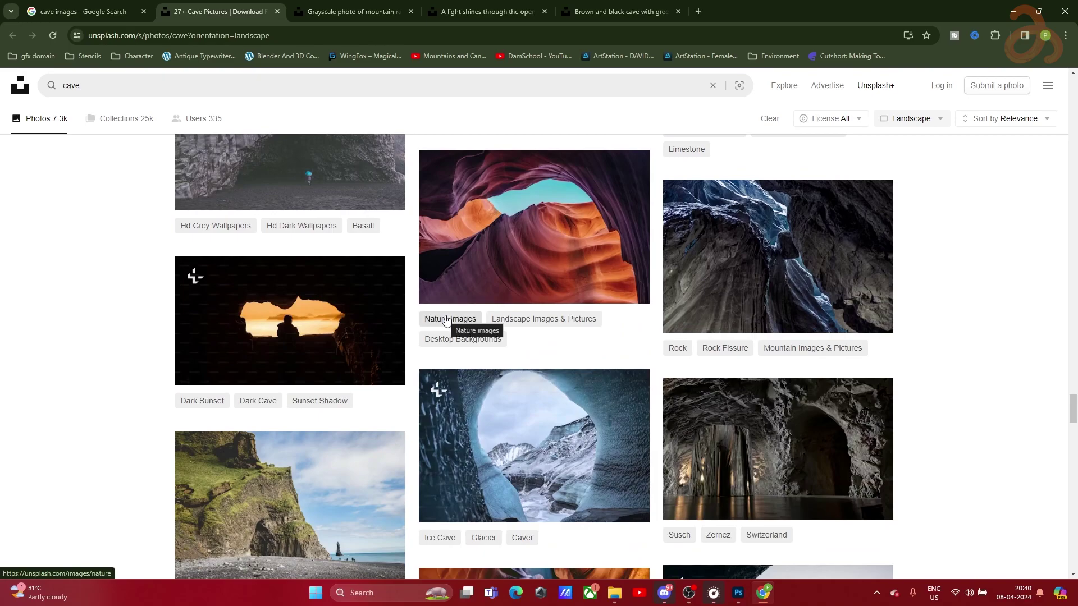
scroll(445, 315, "down", 3)
scroll(445, 315, "down", 4)
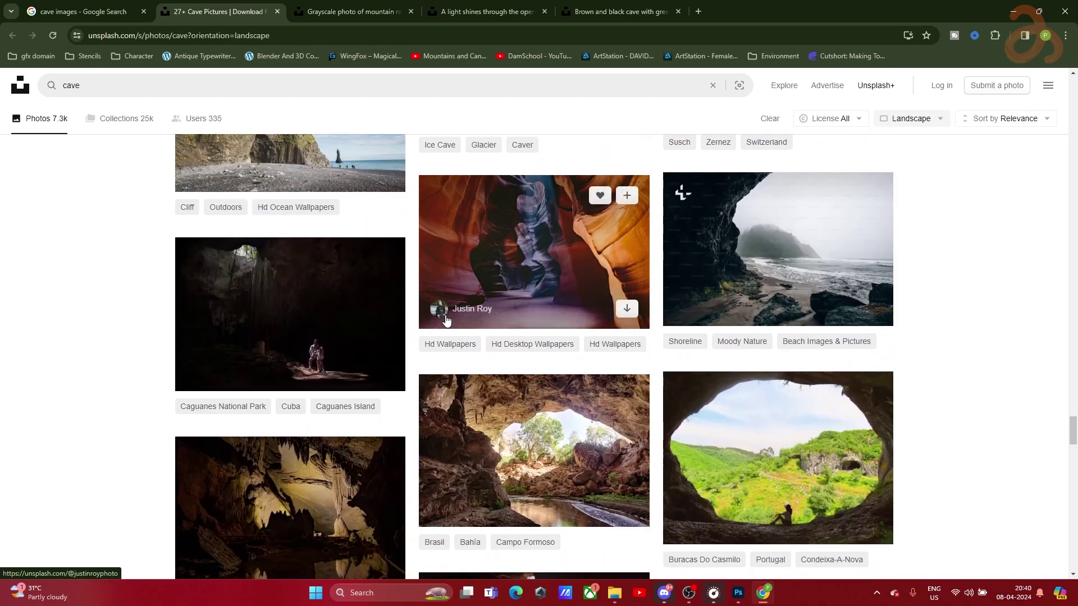
scroll(446, 320, "down", 4)
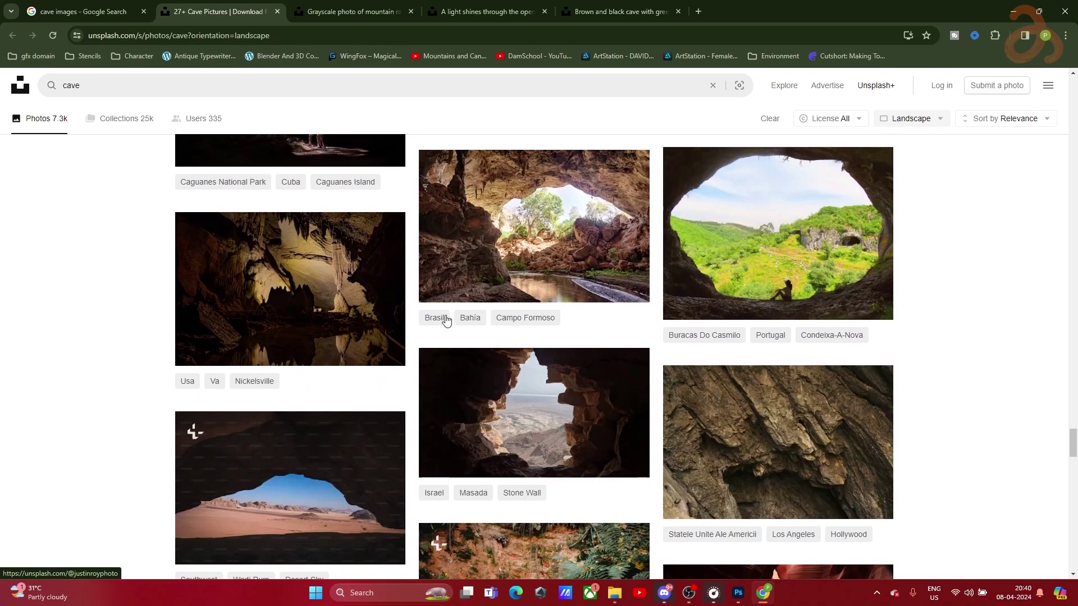
scroll(446, 320, "down", 4)
scroll(447, 319, "up", 2)
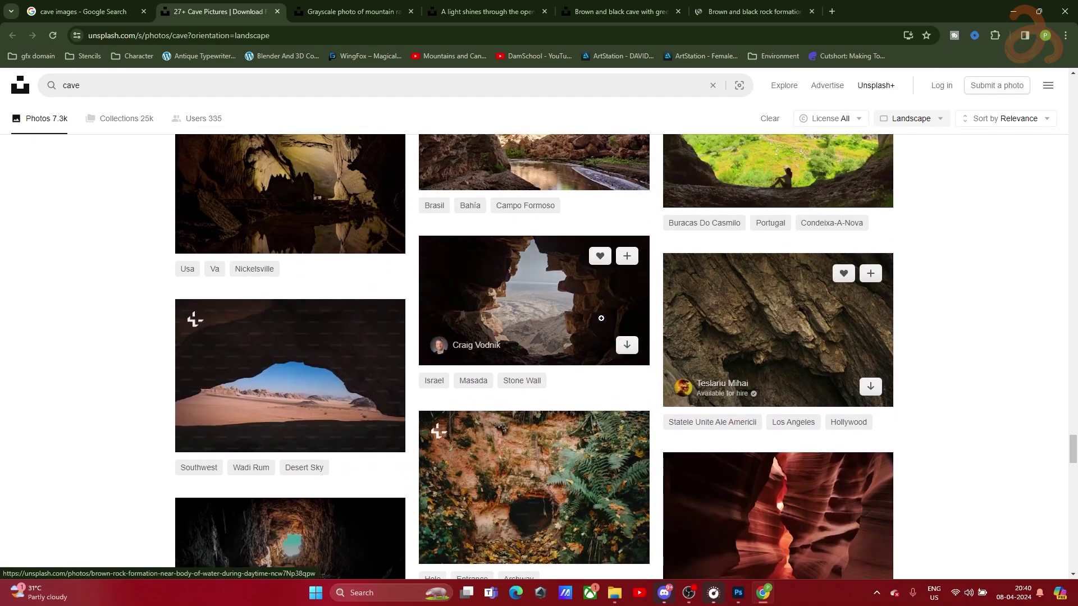
Look through more landscape cave photos for additional rock walls and cave interiors suited to the scene's surroundings
scroll(604, 322, "down", 5)
scroll(603, 322, "down", 6)
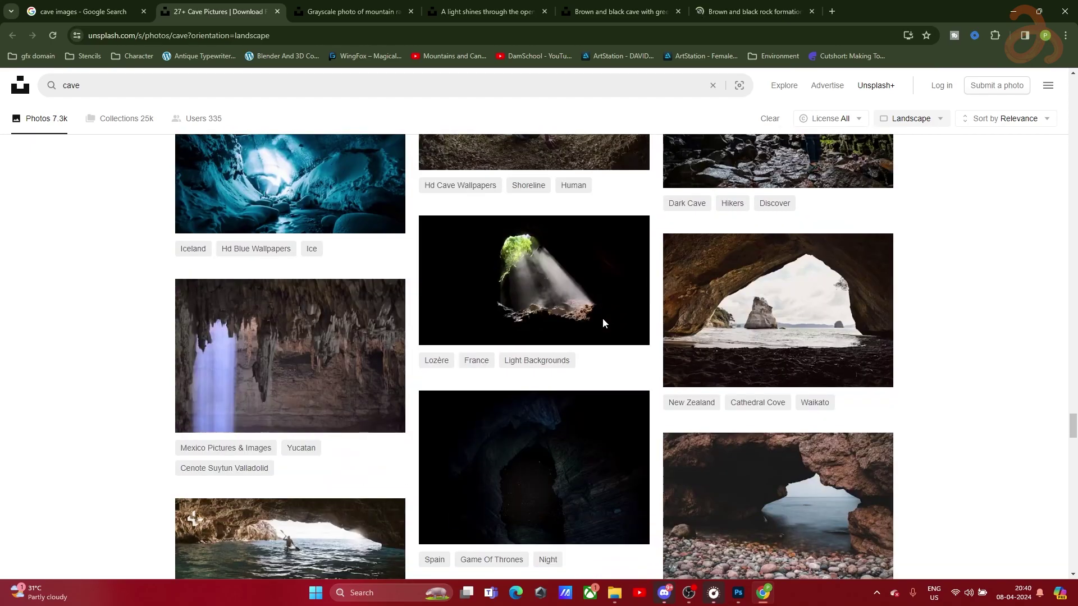
scroll(602, 318, "down", 5)
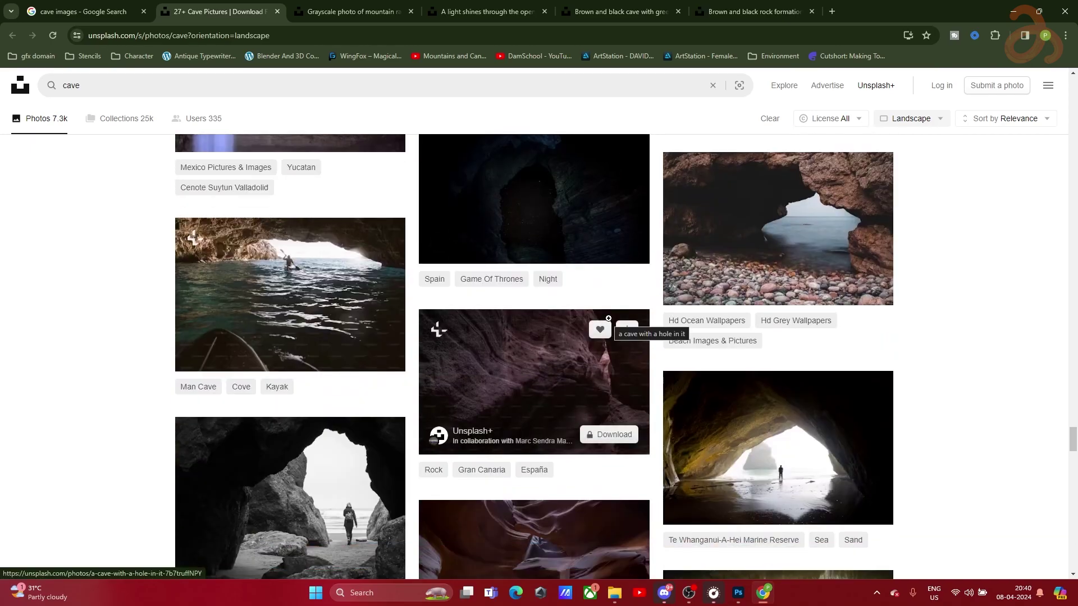
scroll(608, 319, "down", 10)
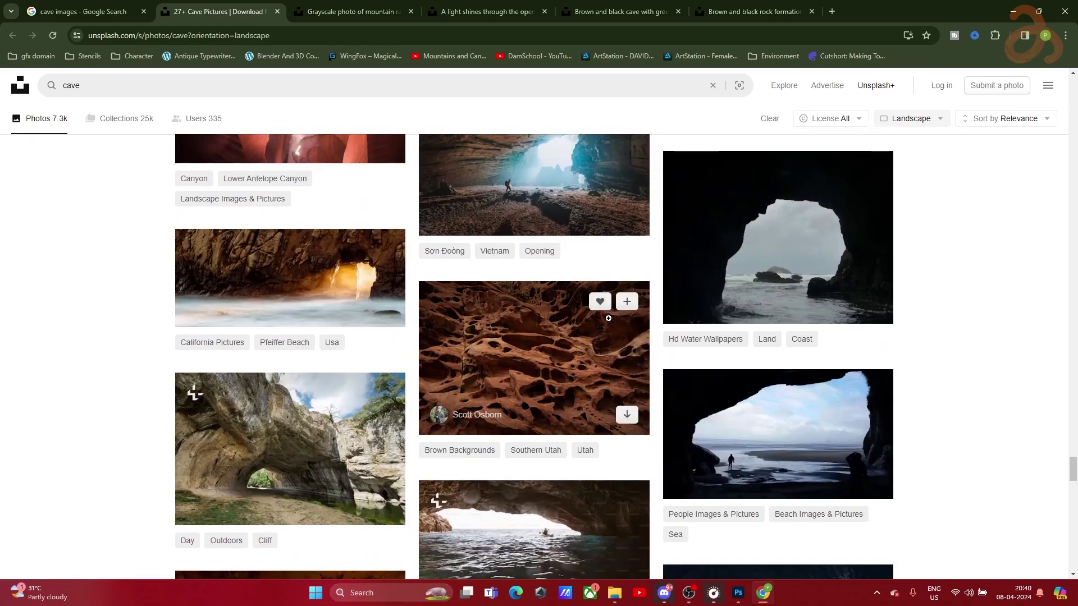
scroll(609, 319, "down", 5)
scroll(609, 319, "up", 2)
scroll(609, 319, "down", 5)
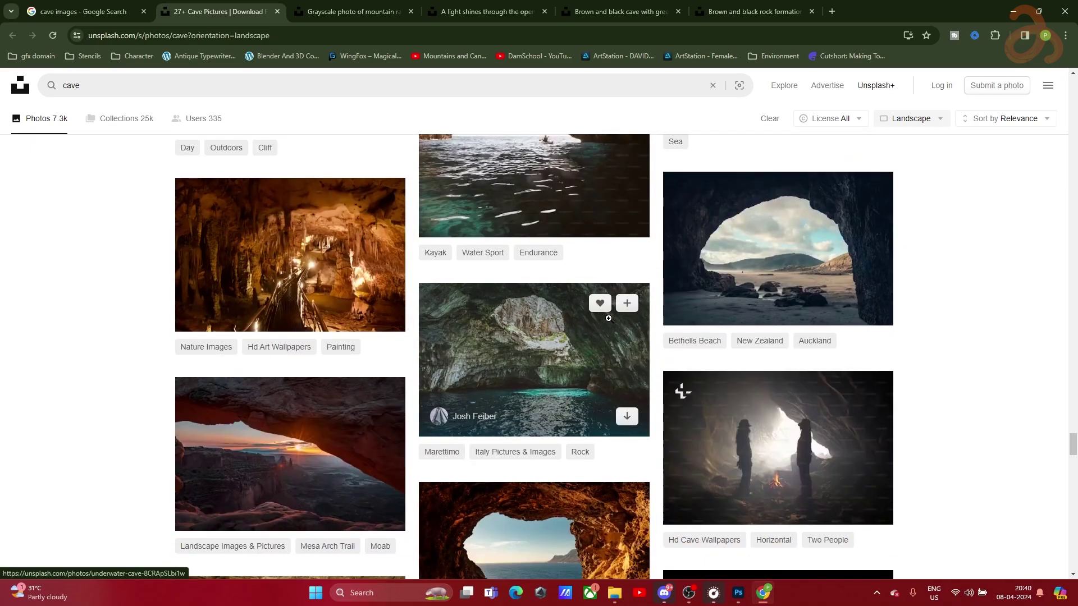
scroll(608, 318, "down", 5)
scroll(609, 319, "down", 5)
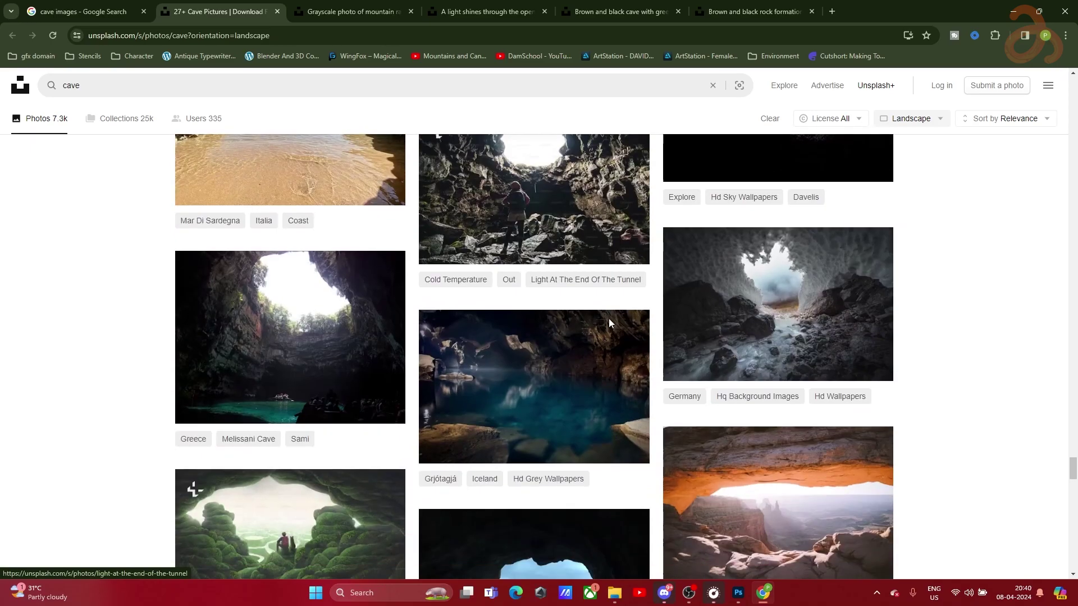
scroll(609, 320, "up", 4)
scroll(610, 320, "down", 6)
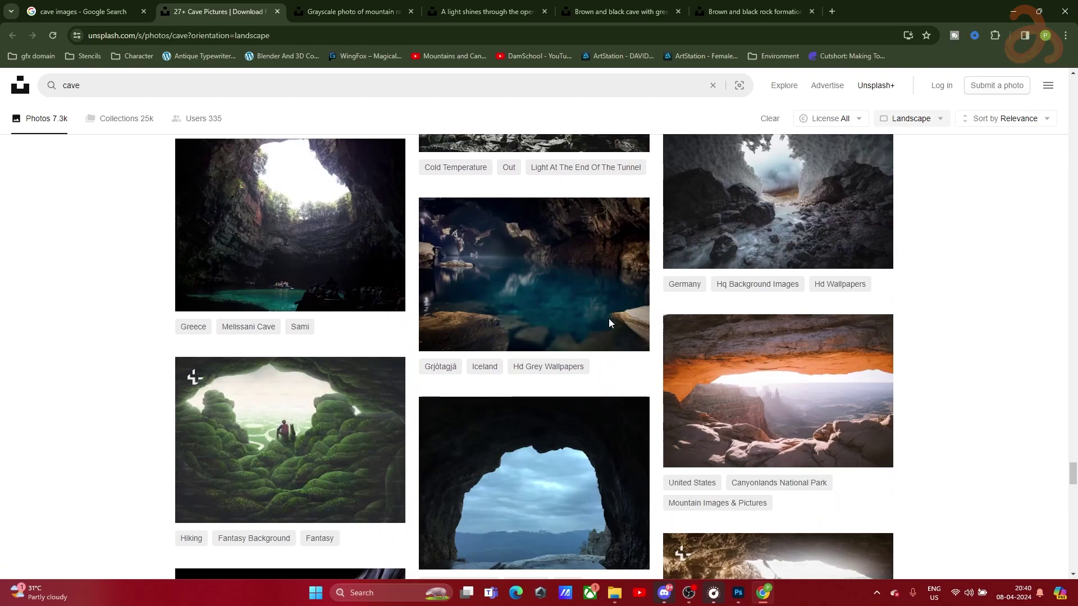
scroll(608, 319, "up", 2)
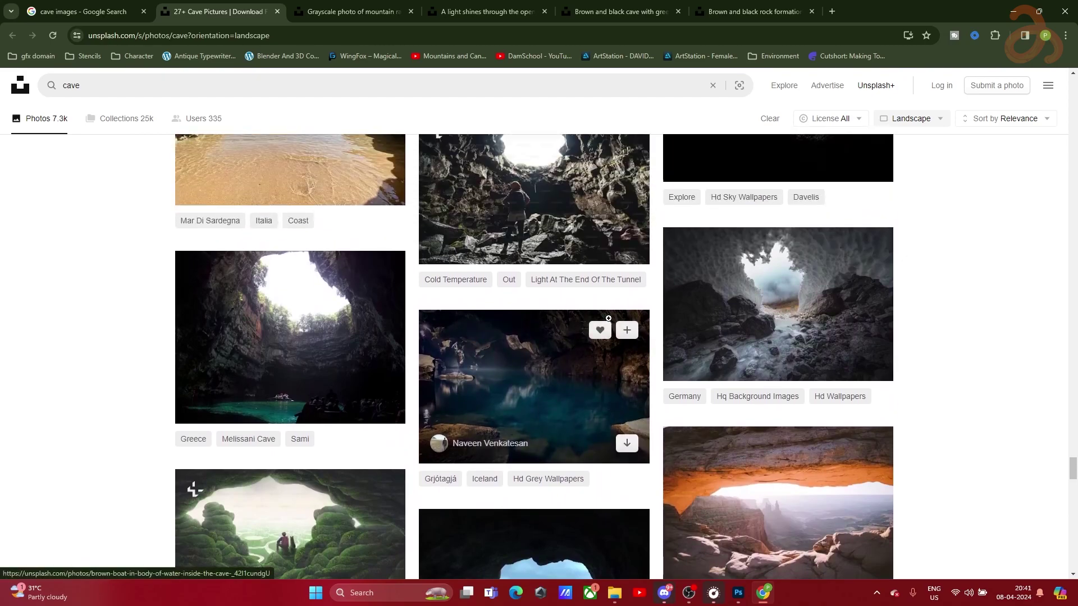
scroll(608, 319, "down", 5)
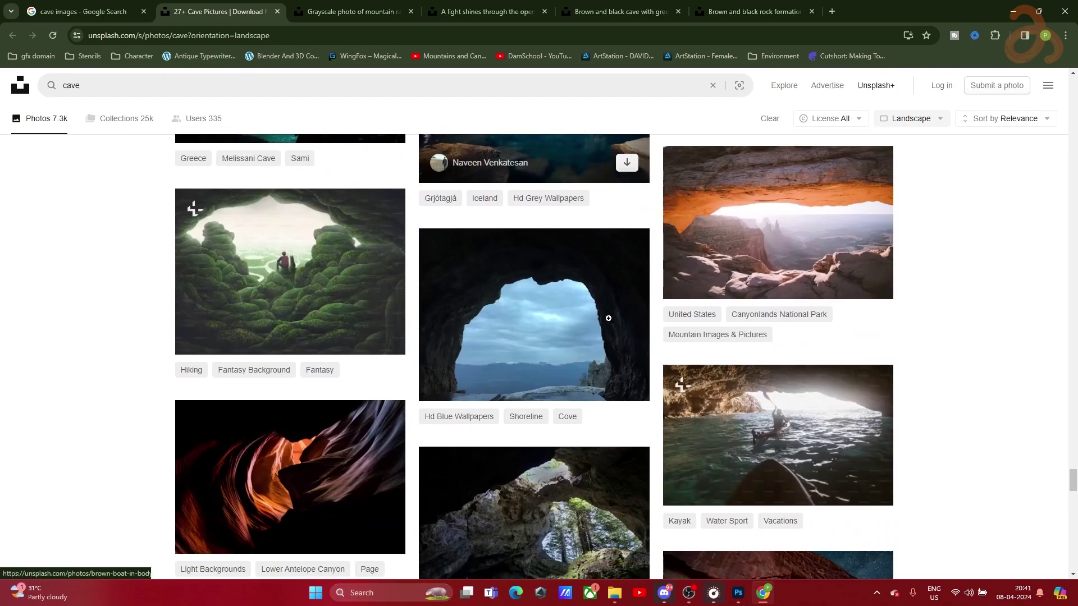
scroll(609, 319, "down", 5)
scroll(610, 319, "down", 4)
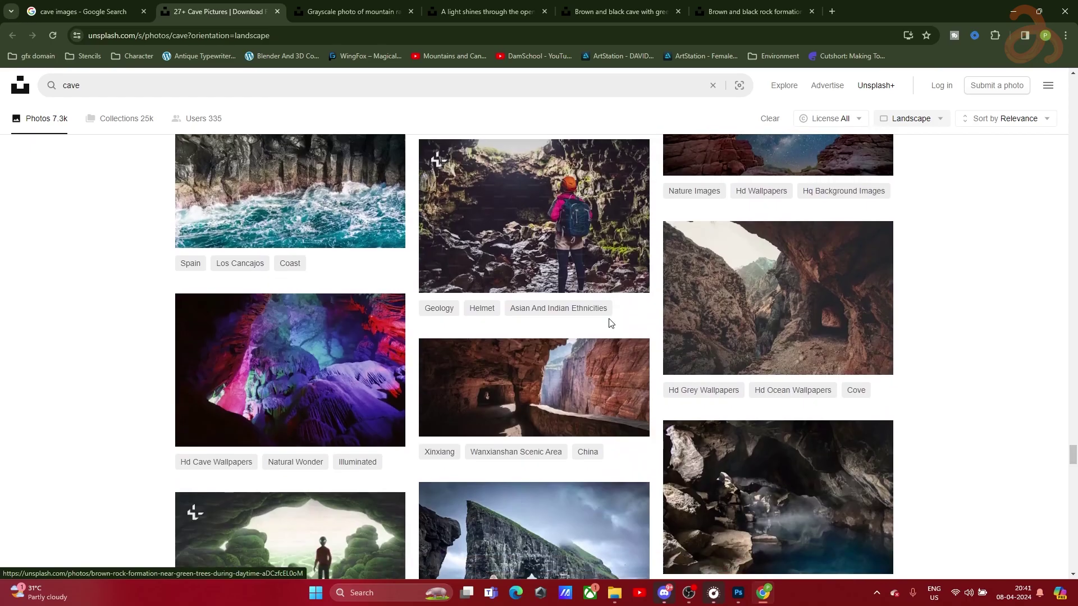
scroll(611, 321, "down", 6)
Review the opened grayscale rock, light-beam cave, green moss cave and brown rock formation photos in their tabs
key("ctrl+Tab")
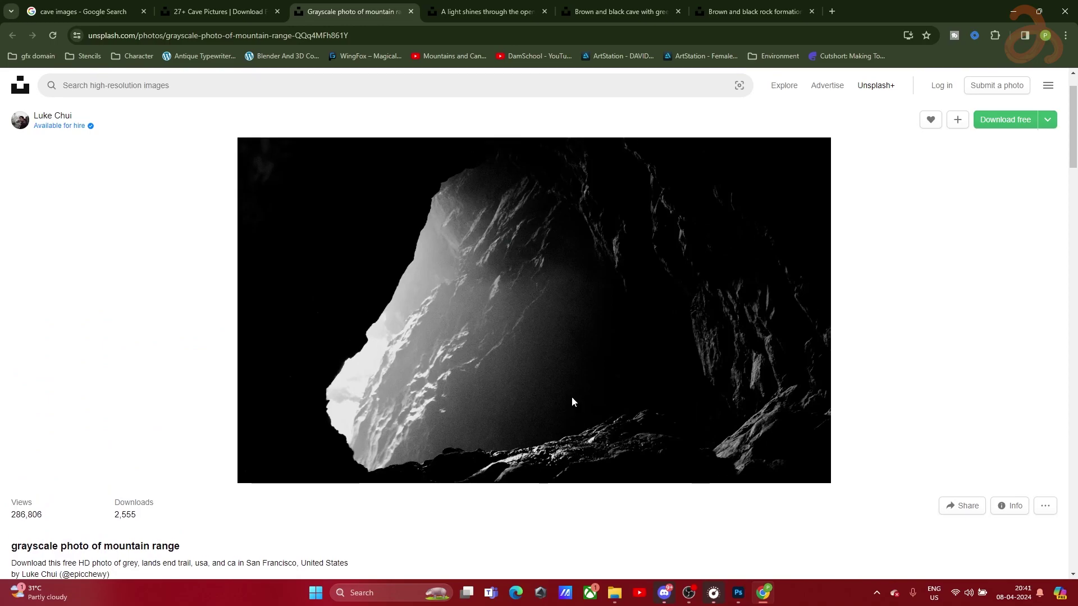
left_click(467, 11)
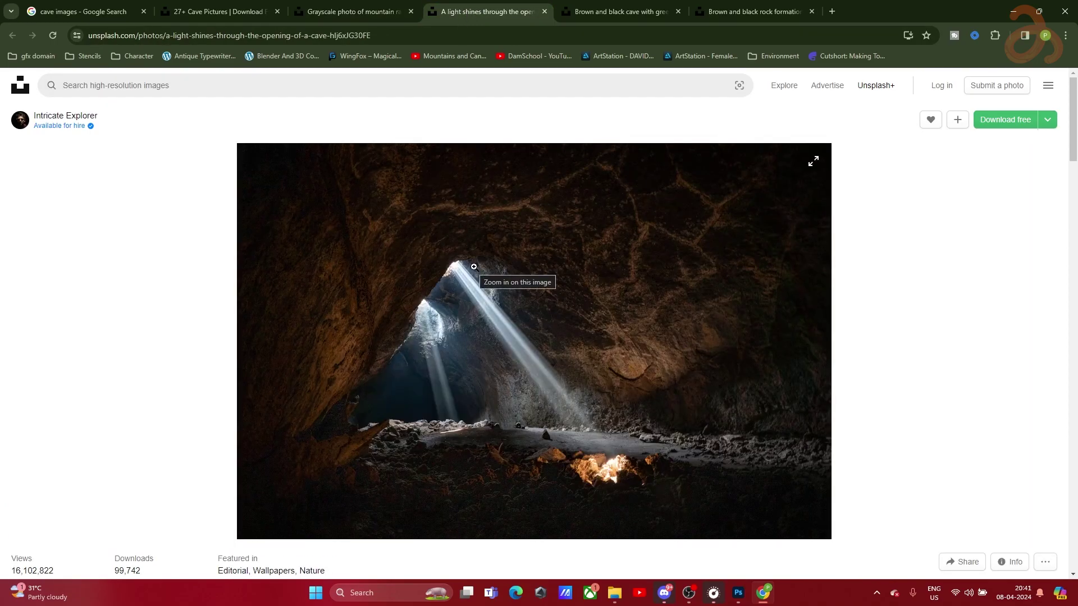
left_click(578, 11)
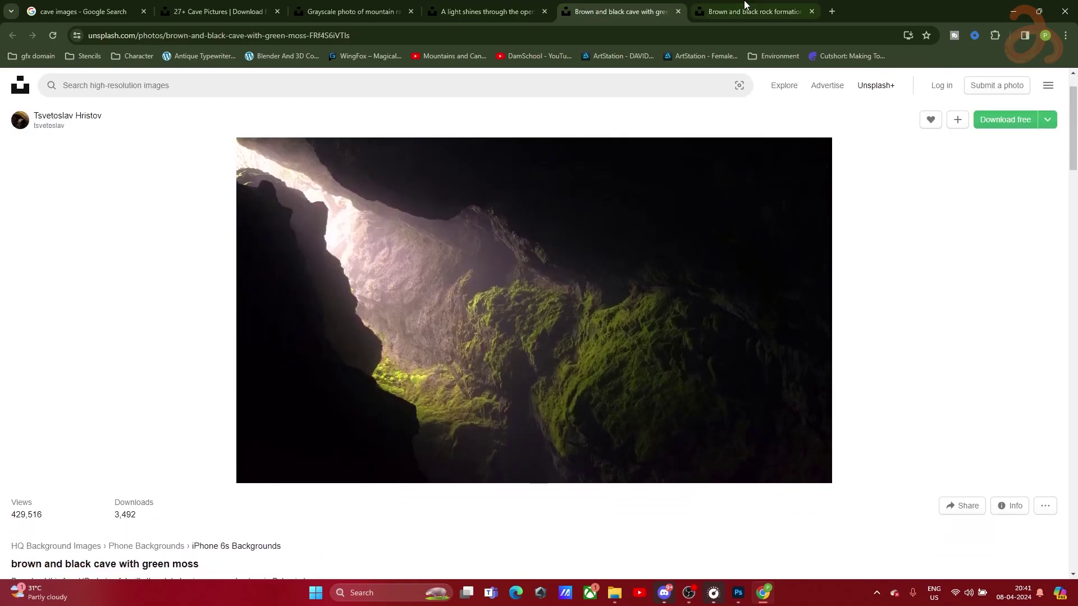
left_click(714, 11)
key("ctrl+shift+Tab")
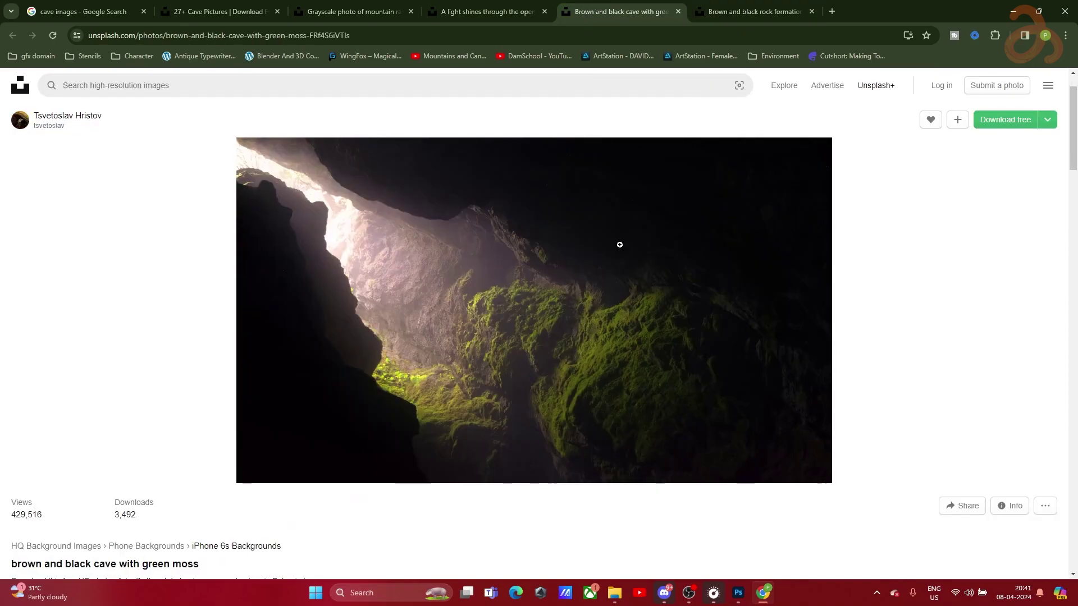
right_click(559, 284)
left_click(607, 311)
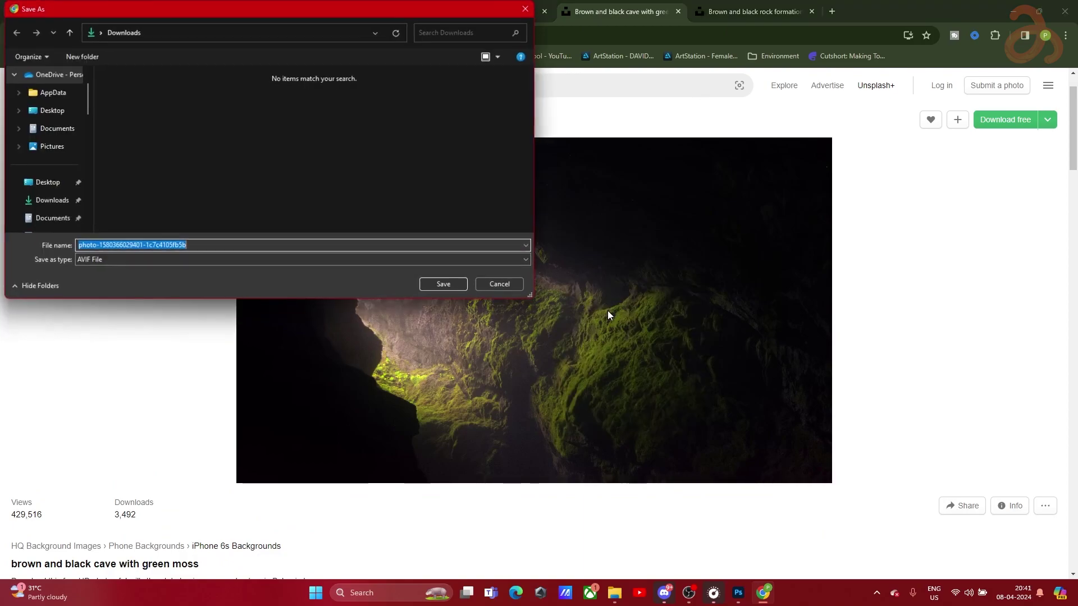
left_click(491, 284)
Download the cave photo with green moss and the brown and black rock formation photo from their Unsplash pages
left_click(1004, 119)
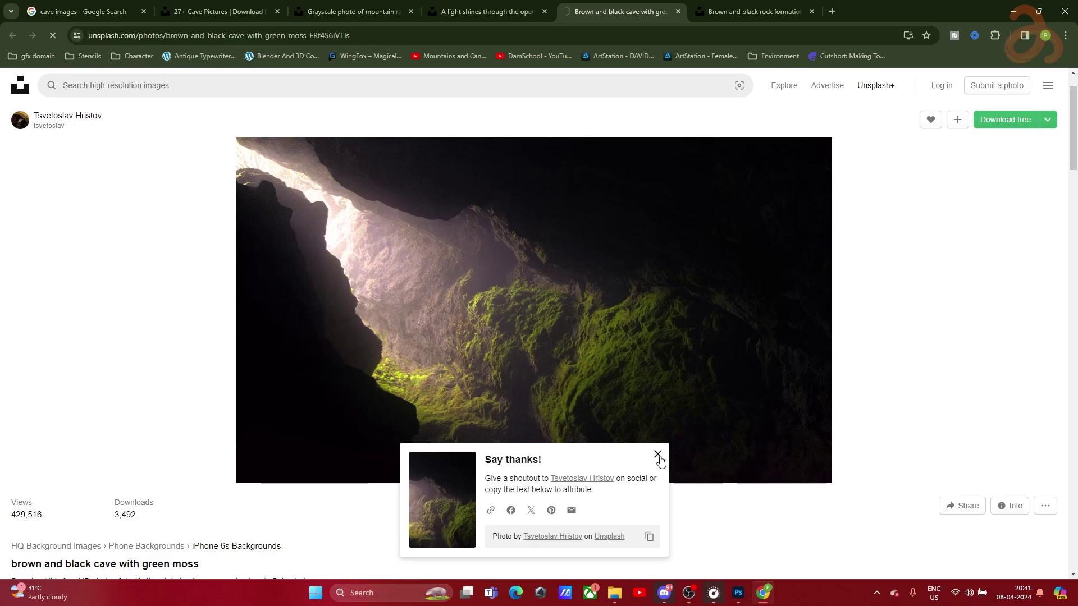
left_click(658, 455)
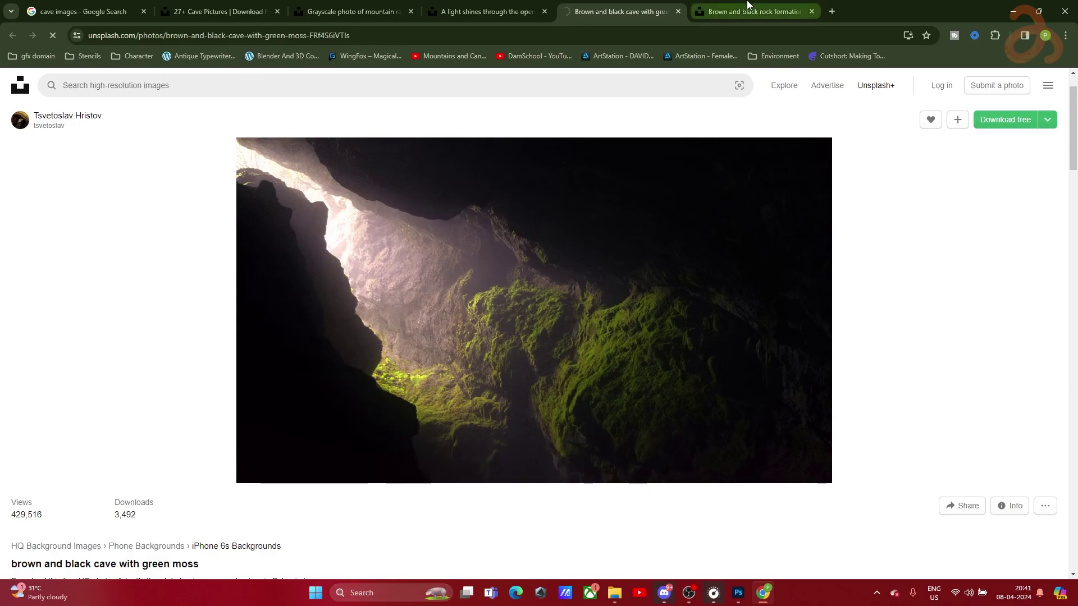
left_click(785, 12)
left_click(1006, 125)
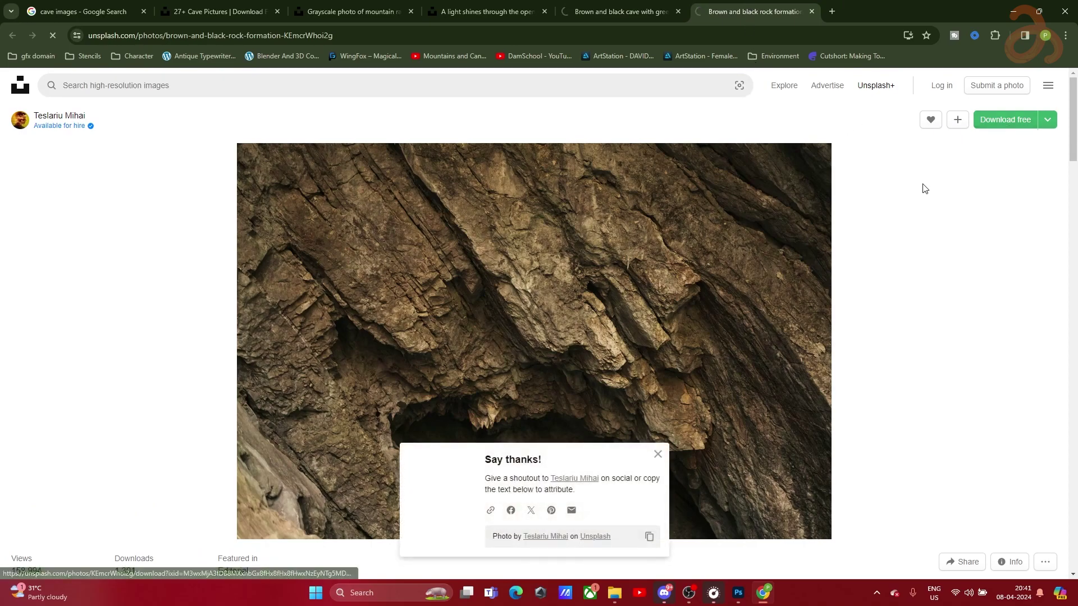
Place the downloaded green-moss cave photo into the temple-steps document in Photoshop at its default fitted size
left_click(631, 5)
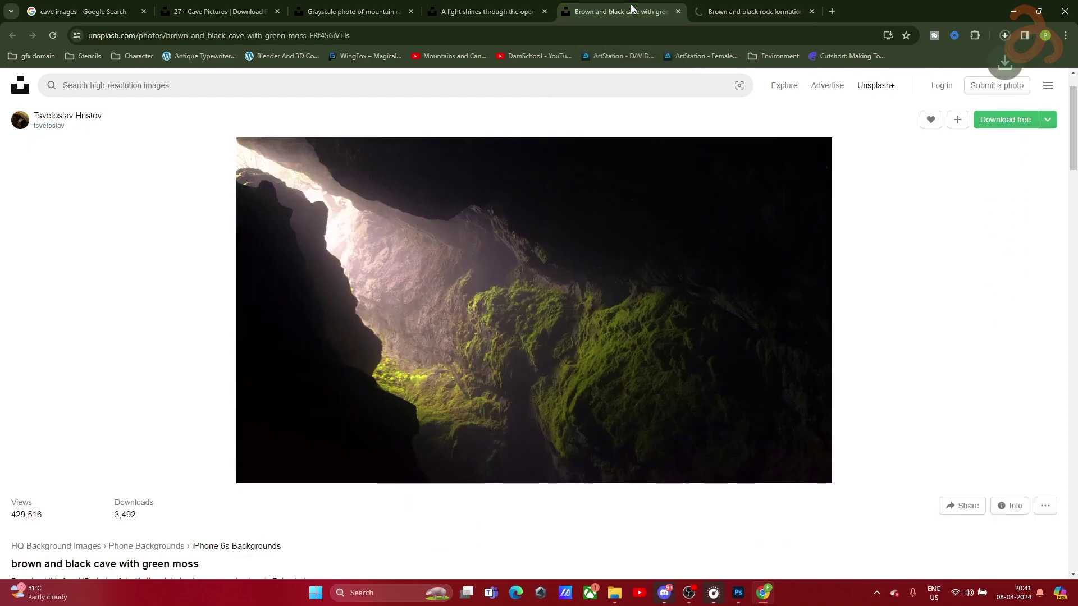
left_click_drag(948, 12, 728, 45)
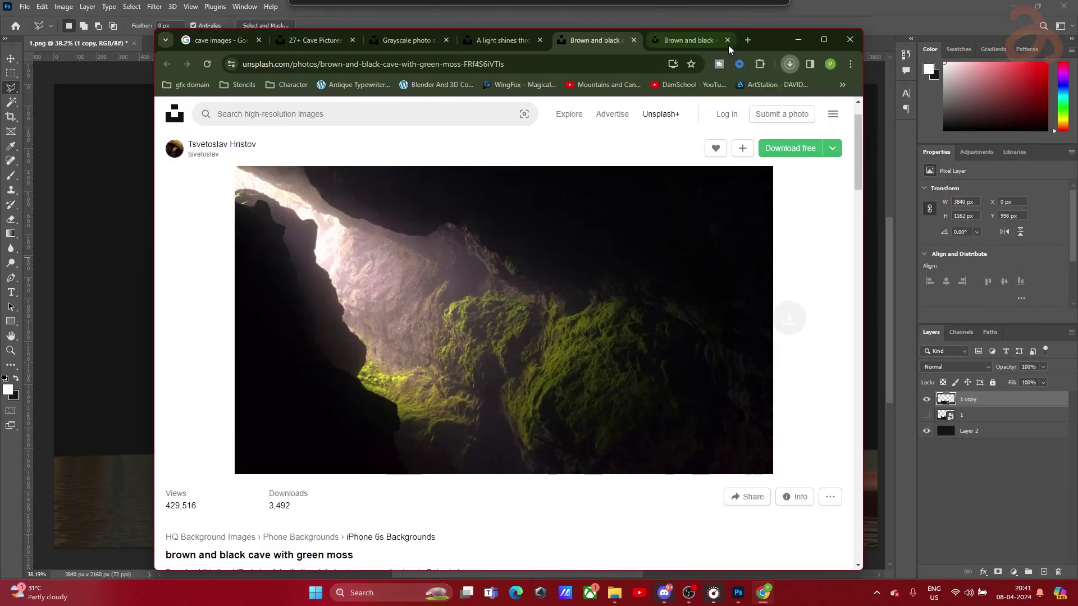
left_click(790, 65)
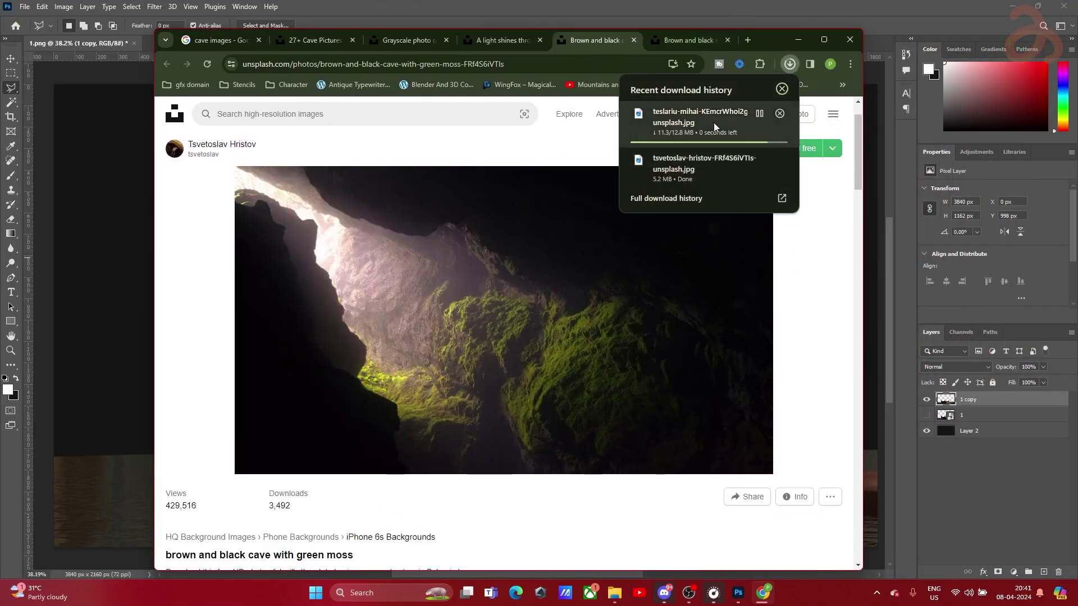
left_click_drag(705, 160, 197, 278)
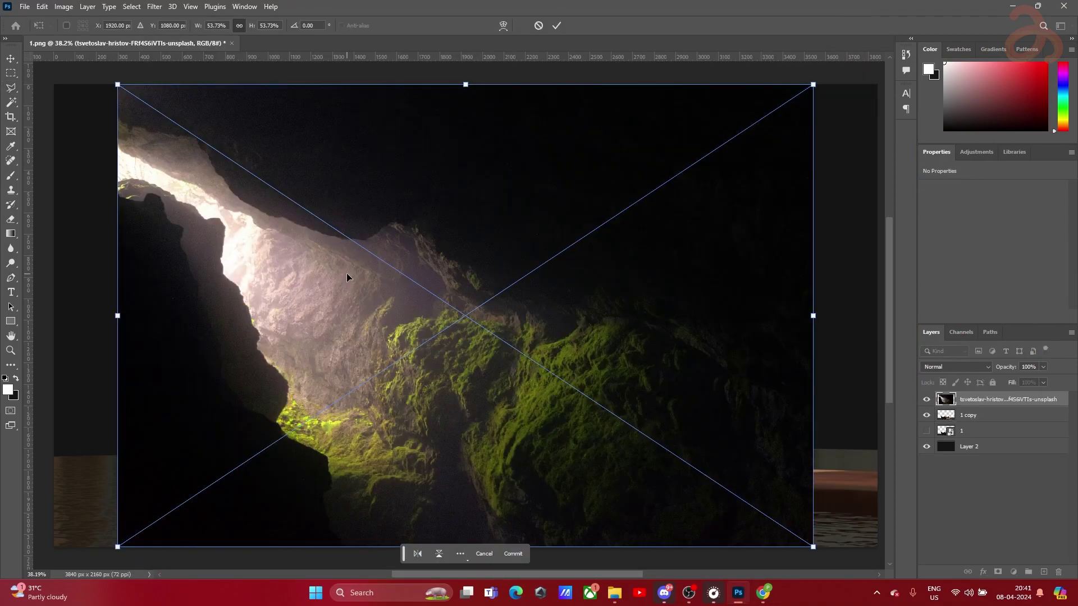
left_click(556, 27)
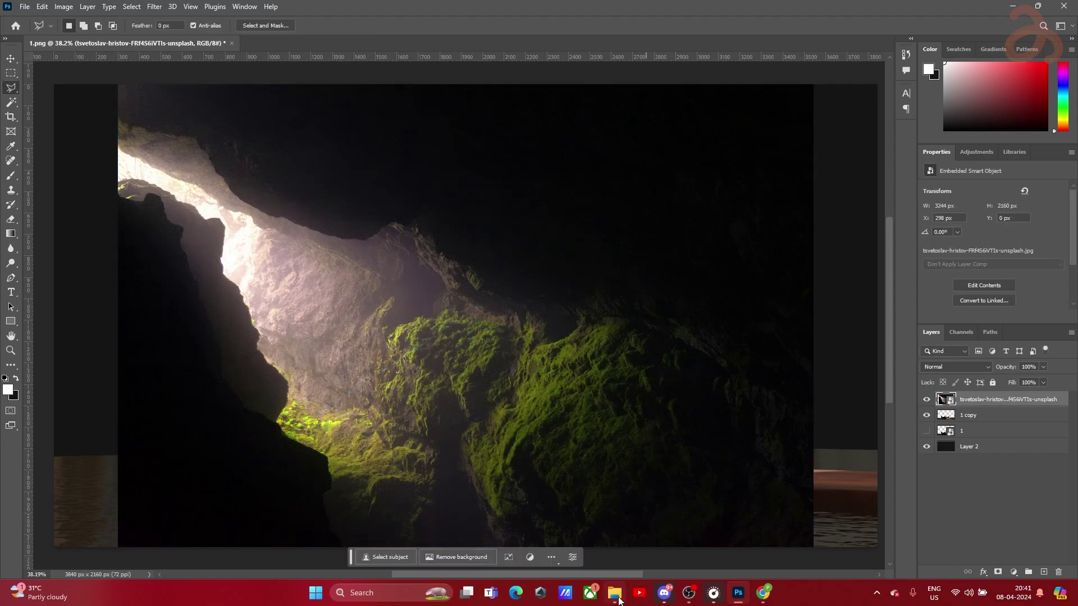
Place the brown rock formation photo from the Downloads folder into the document at its default fitted size
left_click(615, 592)
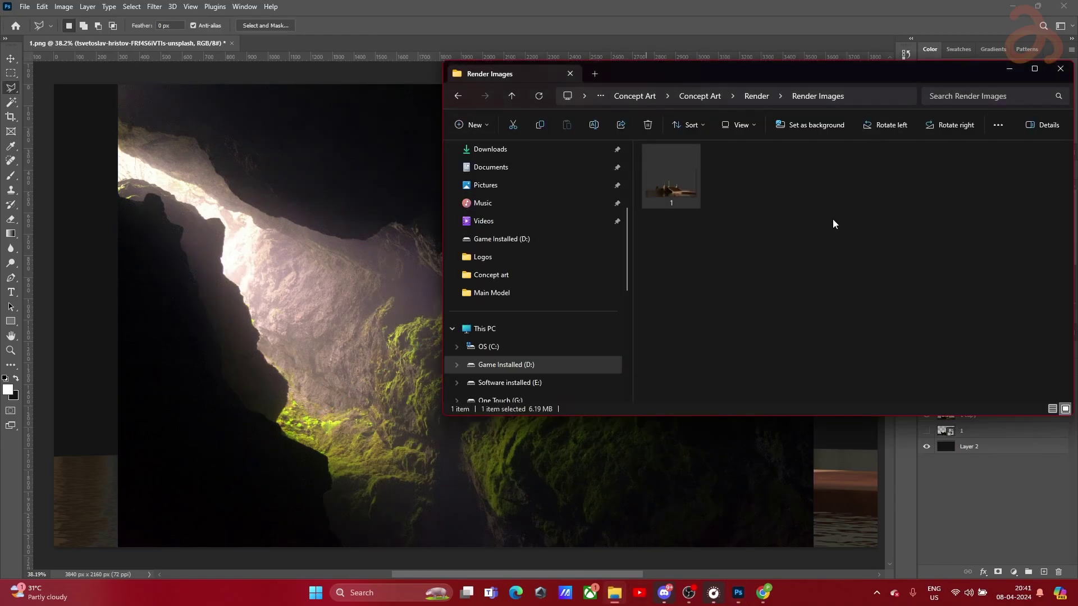
left_click(763, 600)
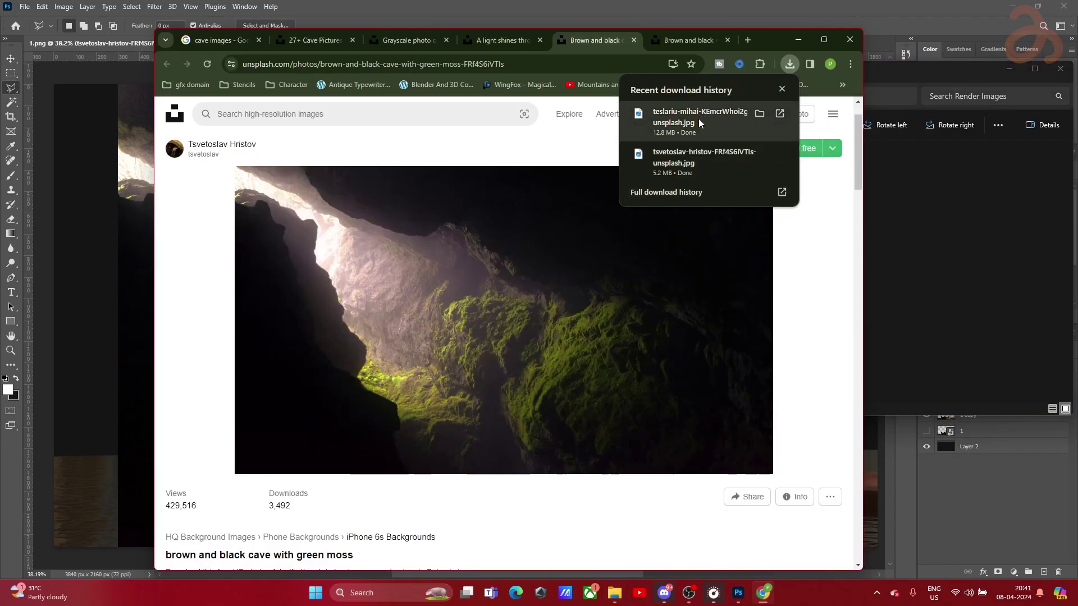
left_click(795, 41)
left_click(594, 73)
left_click(490, 274)
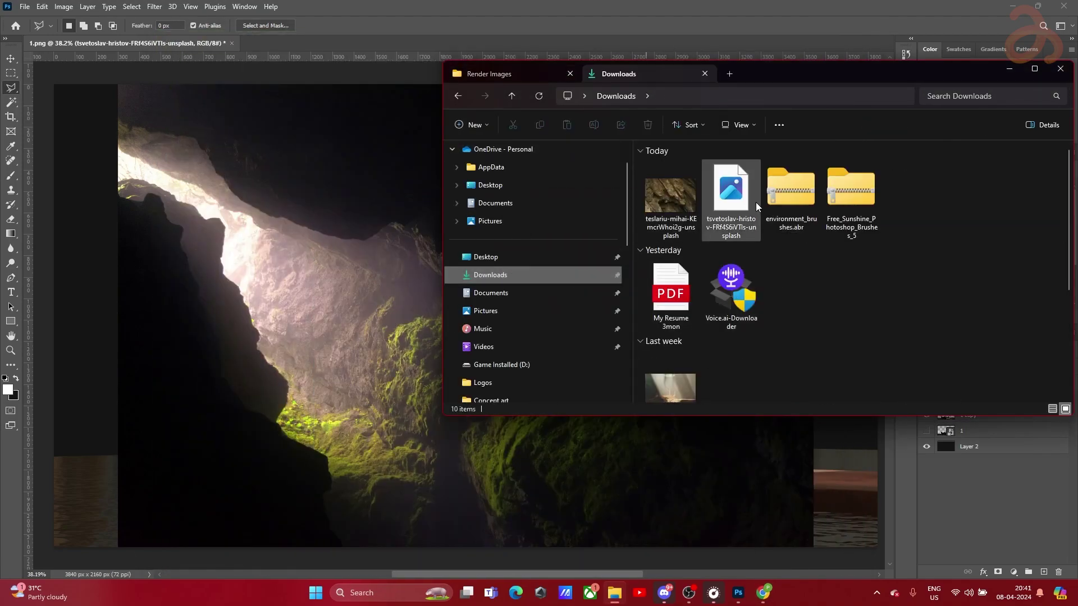
left_click(664, 193)
key("alt+Tab")
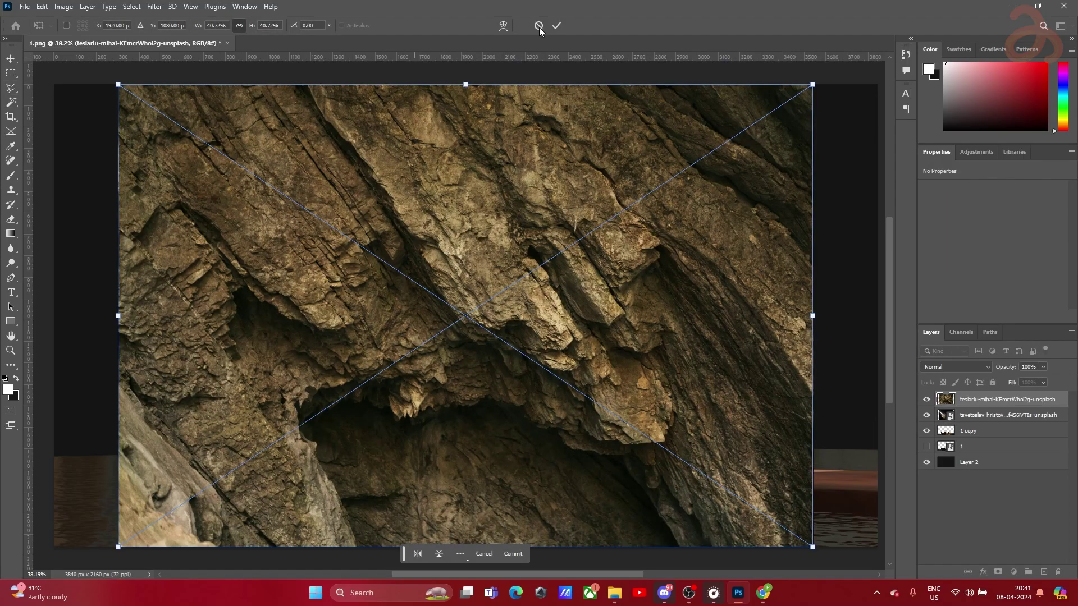
key("Return")
key("l")
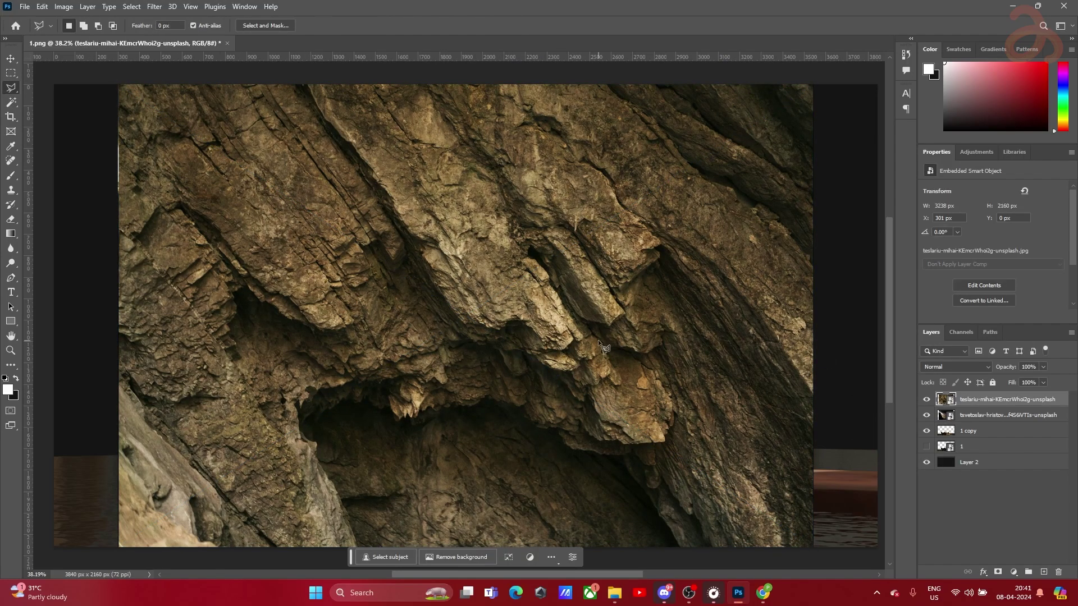
Hide the rock formation layer and scale the green-moss cave photo to about 63.69% so it spans the full canvas width
left_click(926, 400)
key("v")
left_click(483, 336)
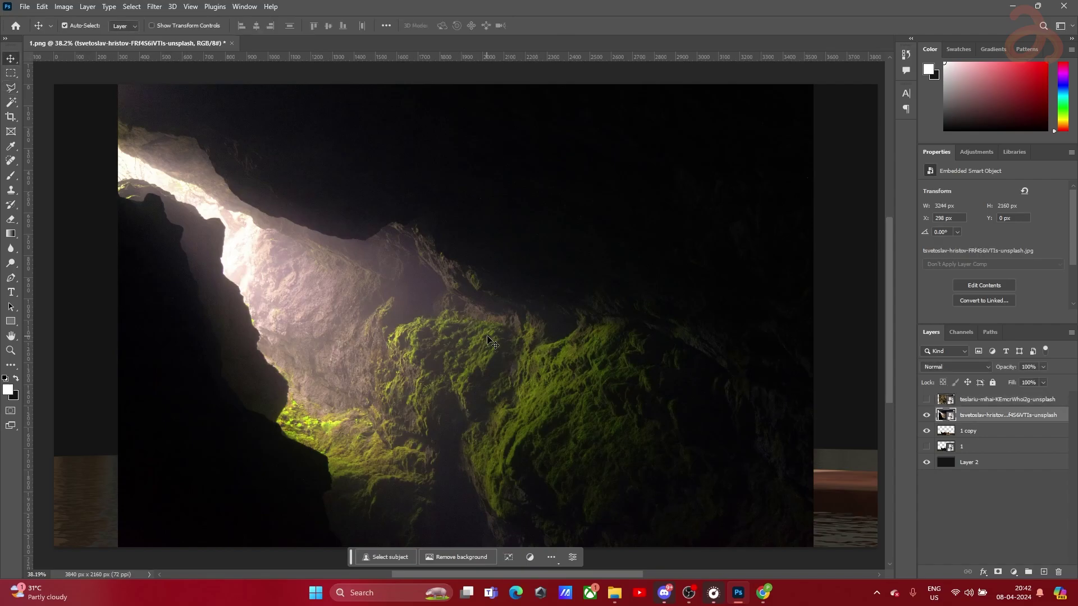
key("ctrl+t")
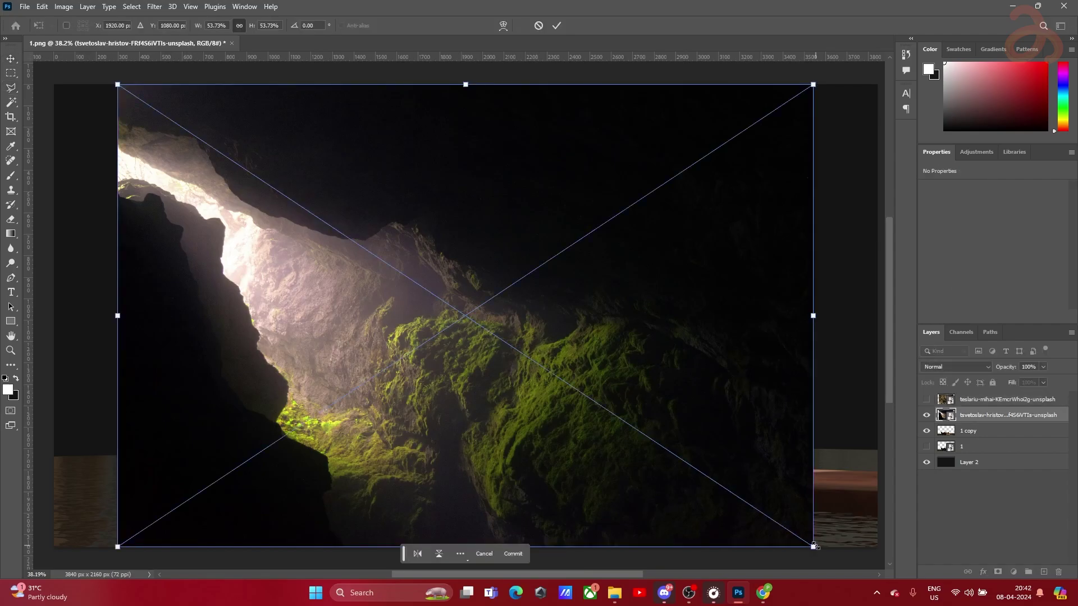
left_click_drag(813, 545, 868, 506)
left_click_drag(539, 353, 543, 315)
scroll(540, 285, "down", 2)
key("alt+space")
key("Escape")
scroll(547, 287, "up", 2)
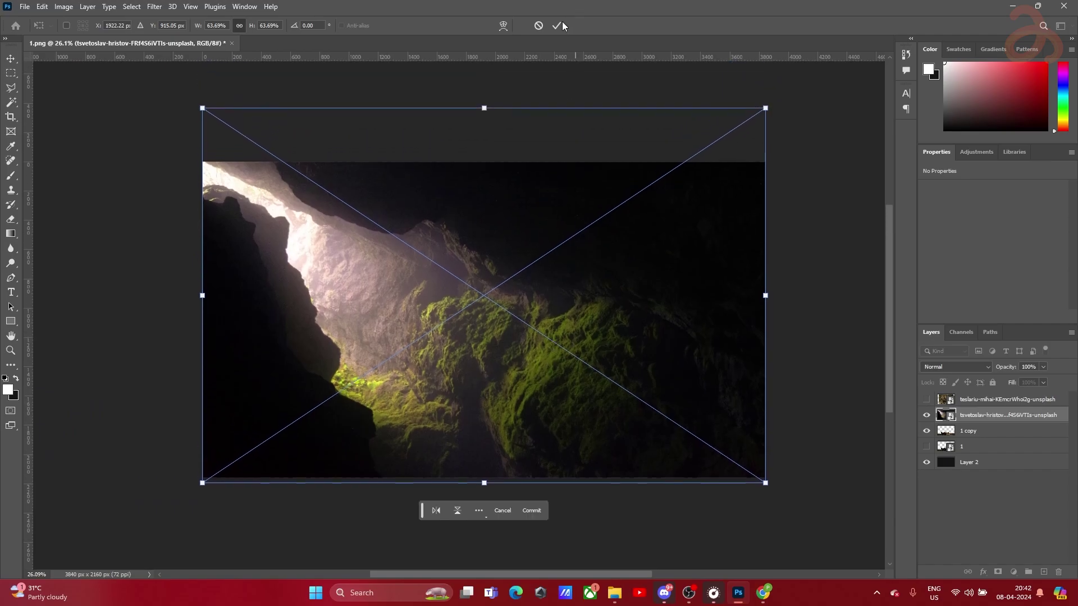
left_click(557, 26)
mouse_move(530, 239)
left_mouse_down()
mouse_move(531, 294)
mouse_move(541, 116)
mouse_move(525, 183)
mouse_move(528, 241)
left_mouse_up()
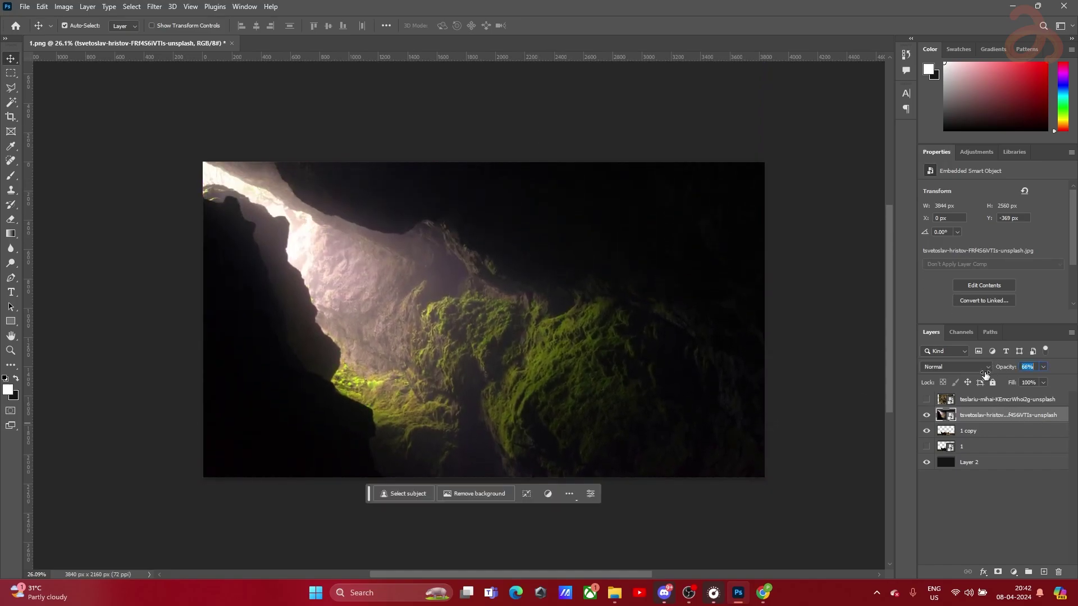
Fade the cave photo to 41% opacity to shift it slightly upward against the steps, and restore it to 100%
left_click_drag(971, 375, 970, 373)
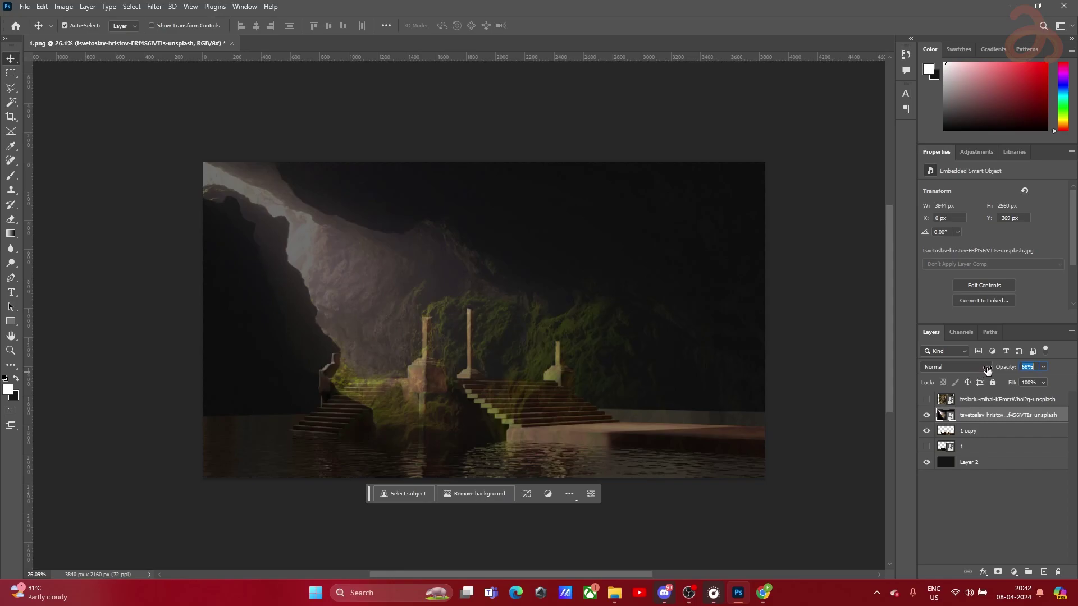
type("41")
key("Return")
left_click_drag(579, 310, 594, 291)
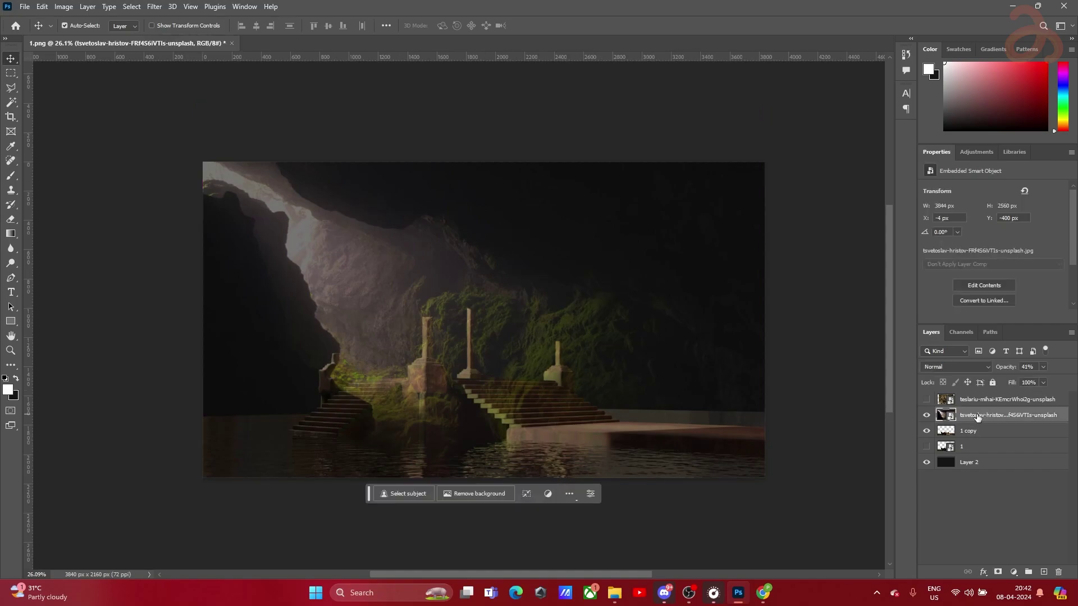
key("Return")
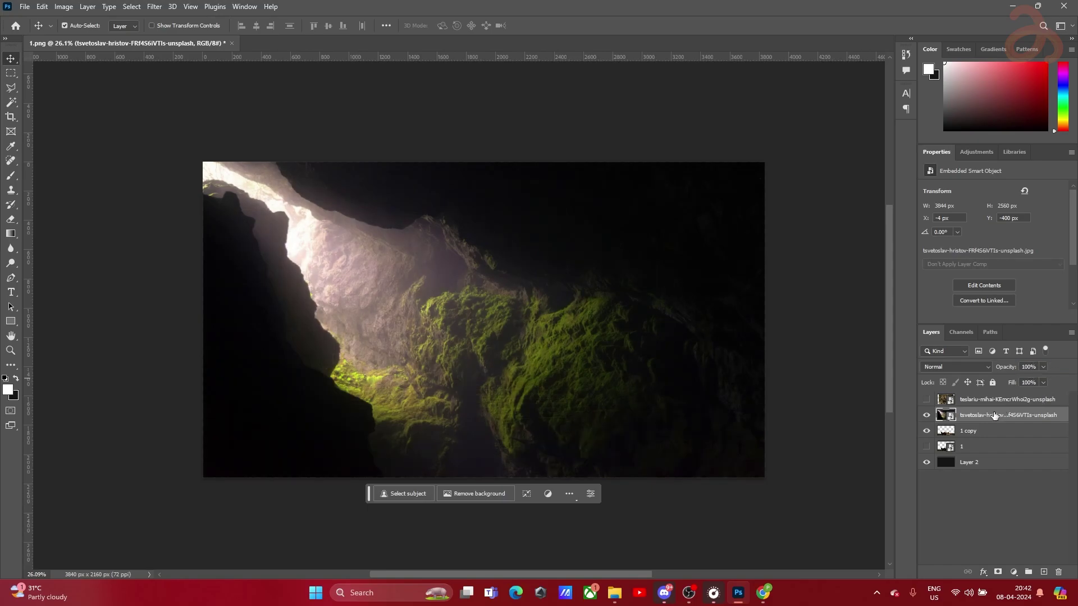
Add a white layer mask to the green-moss cave photo layer
right_click(975, 416)
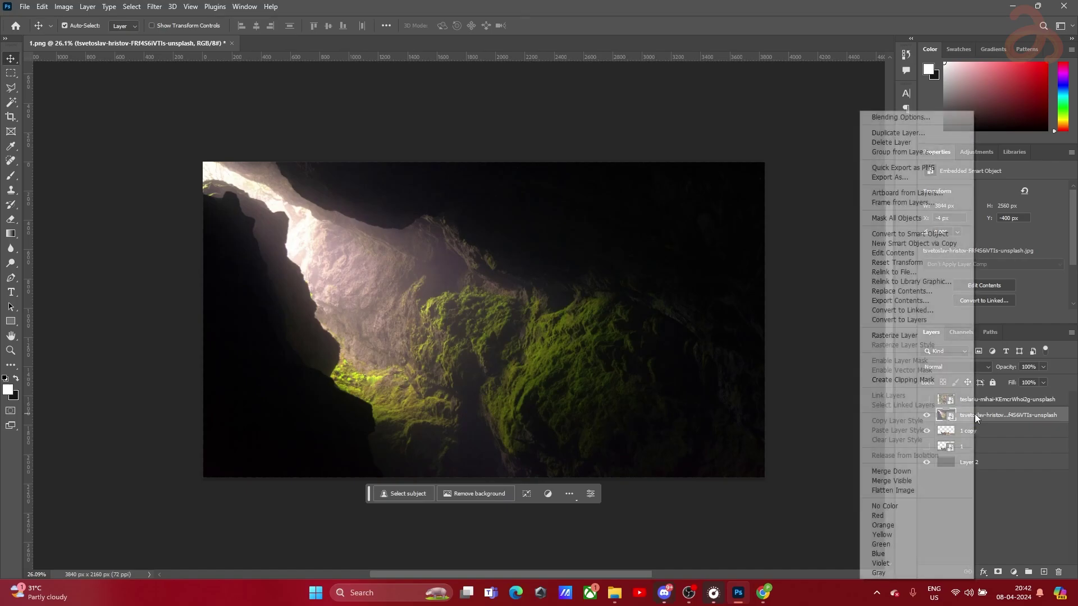
left_click(1002, 411)
left_click(998, 572)
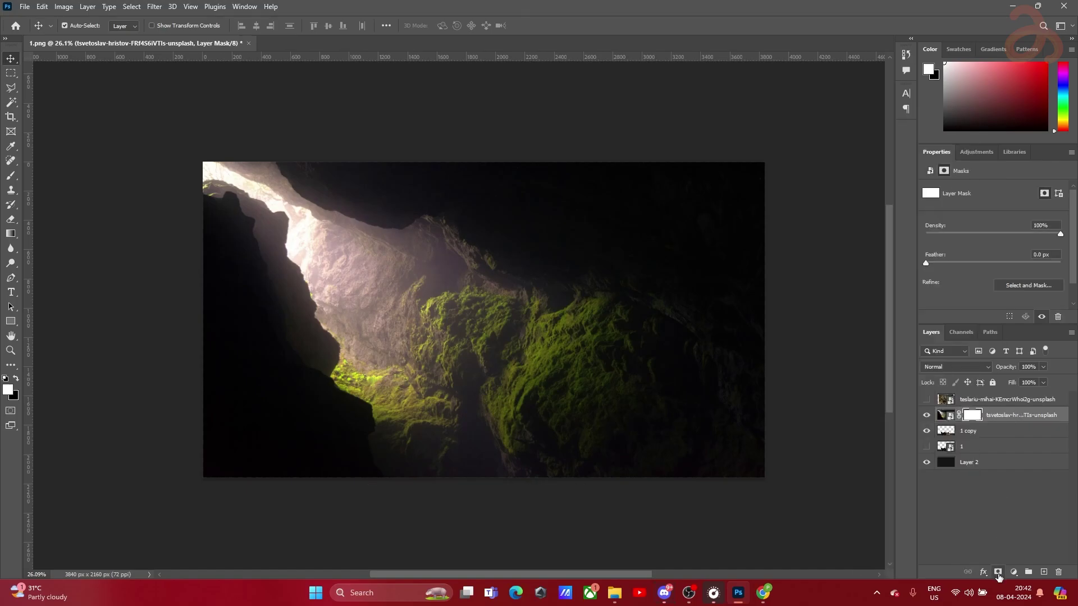
Set up the Brush tool with the Soft Round brush from General Brushes at a size of about 634 px
left_click(11, 178)
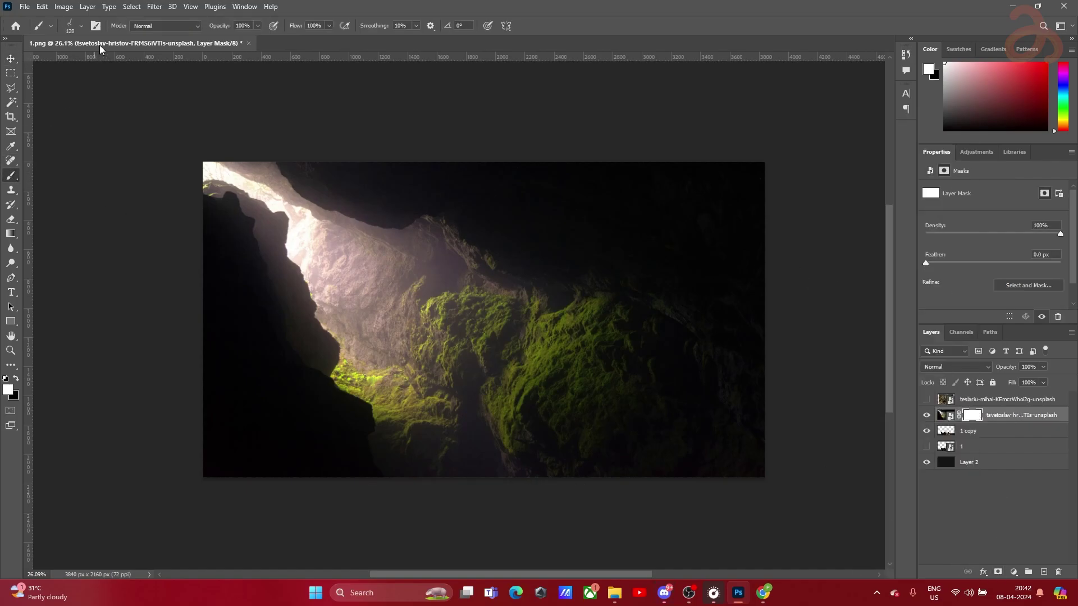
left_click(81, 25)
scroll(95, 169, "down", 3)
left_click_drag(137, 201, 140, 165)
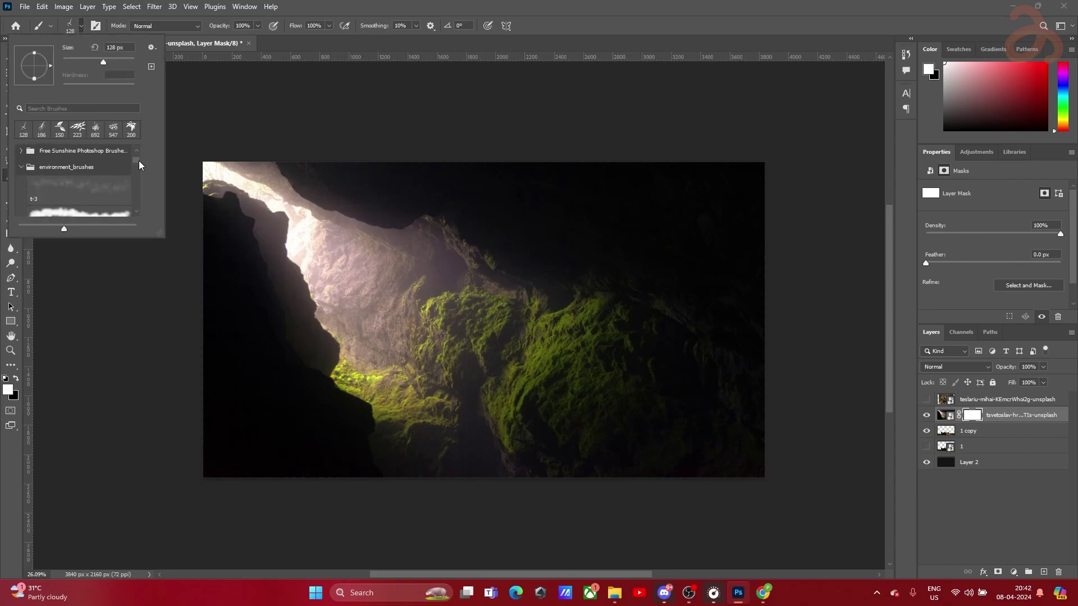
left_click(20, 165)
left_click(21, 154)
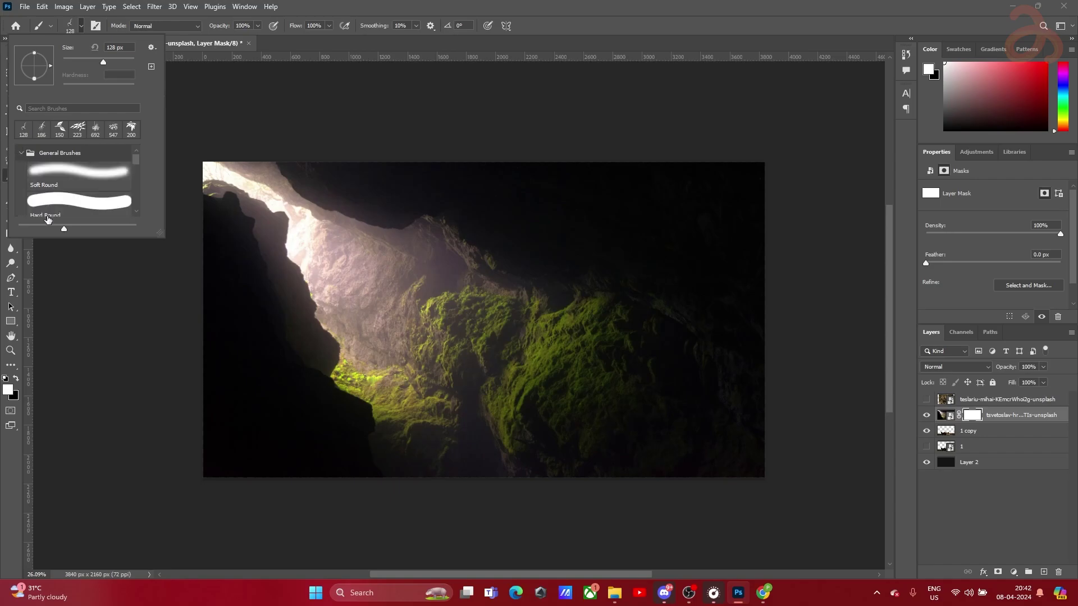
double_click(67, 171)
left_click_drag(448, 438, 489, 433)
scroll(687, 466, "up", 1)
scroll(680, 445, "up", 3)
scroll(516, 435, "down", 2)
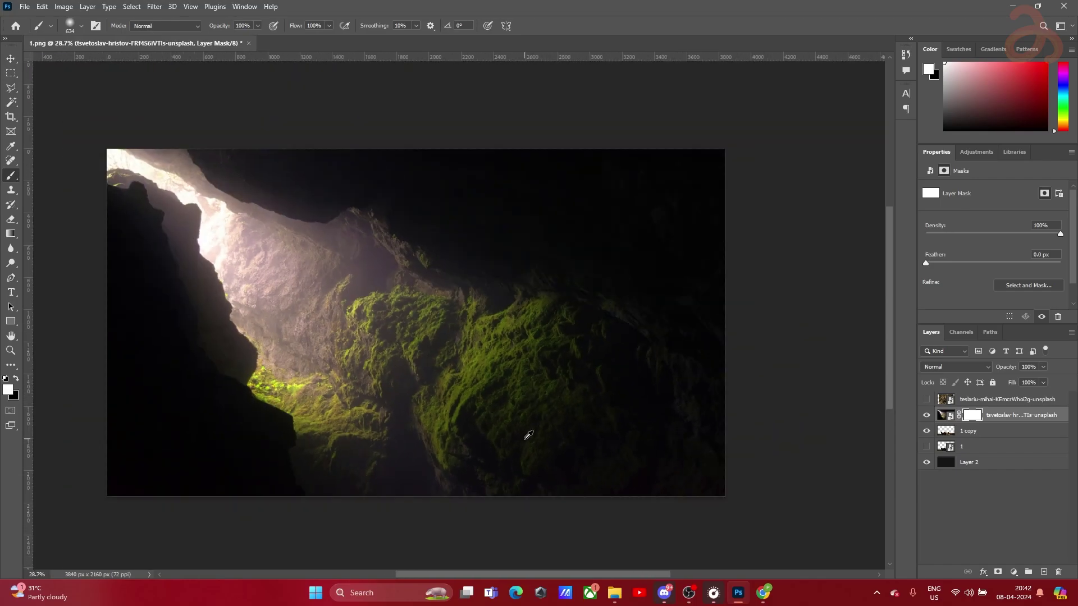
scroll(454, 351, "down", 1)
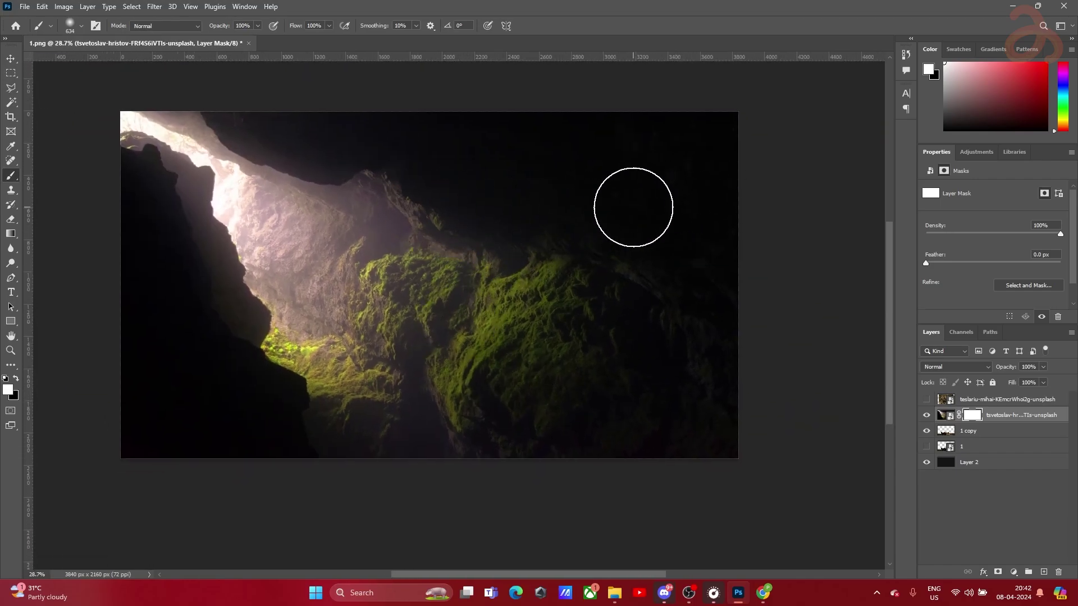
Paint black over the whole canvas on the cave photo's mask to hide the photo from the temple scene
key("x")
mouse_move(680, 219)
left_mouse_down()
mouse_move(530, 219)
mouse_move(673, 210)
mouse_move(631, 243)
left_mouse_up()
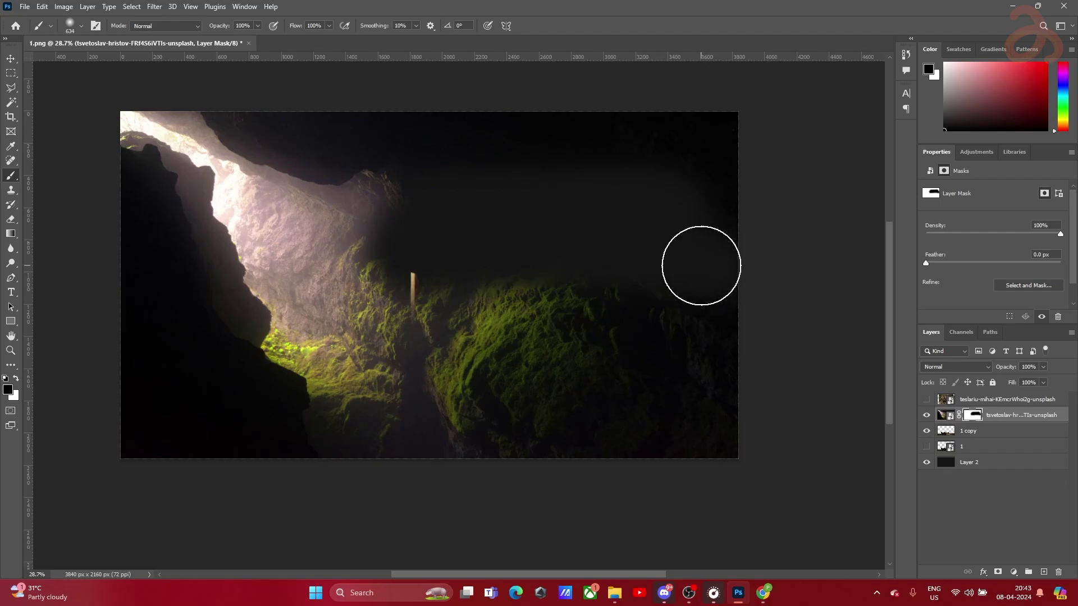
mouse_move(729, 120)
left_mouse_down()
mouse_move(283, 136)
mouse_move(440, 191)
mouse_move(346, 234)
mouse_move(696, 157)
mouse_move(662, 110)
mouse_move(638, 269)
mouse_move(261, 322)
mouse_move(289, 270)
mouse_move(513, 275)
mouse_move(470, 284)
mouse_move(623, 298)
mouse_move(474, 312)
mouse_move(643, 371)
mouse_move(704, 326)
mouse_move(732, 353)
mouse_move(788, 461)
mouse_move(630, 390)
mouse_move(545, 380)
mouse_move(385, 402)
mouse_move(204, 385)
left_mouse_up()
mouse_move(407, 284)
left_mouse_down()
mouse_move(529, 414)
mouse_move(257, 406)
left_mouse_up()
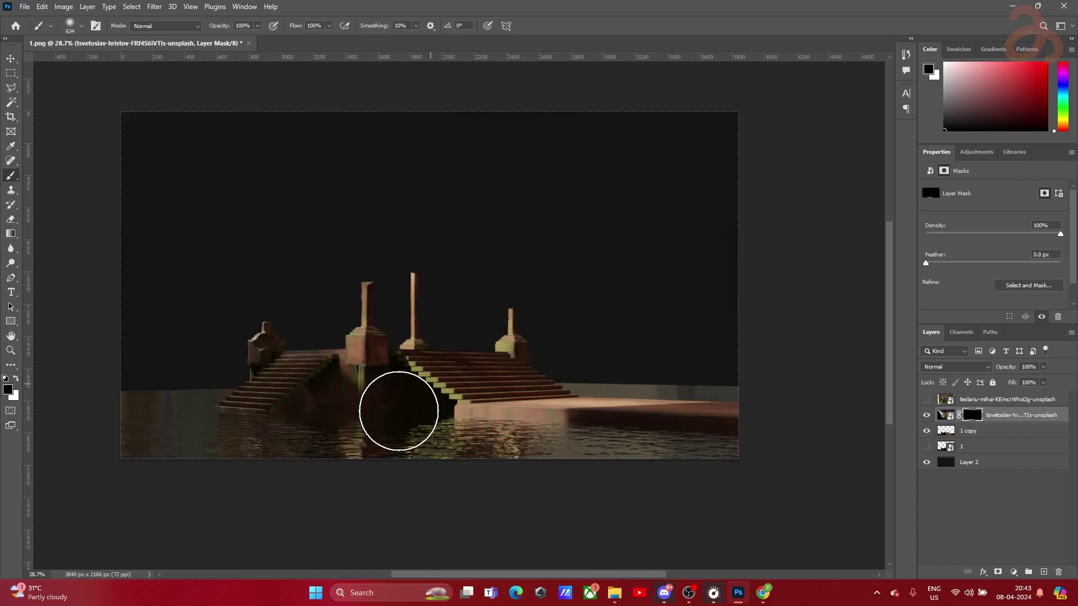
scroll(288, 277, "up", 2)
left_click_drag(269, 313, 411, 284)
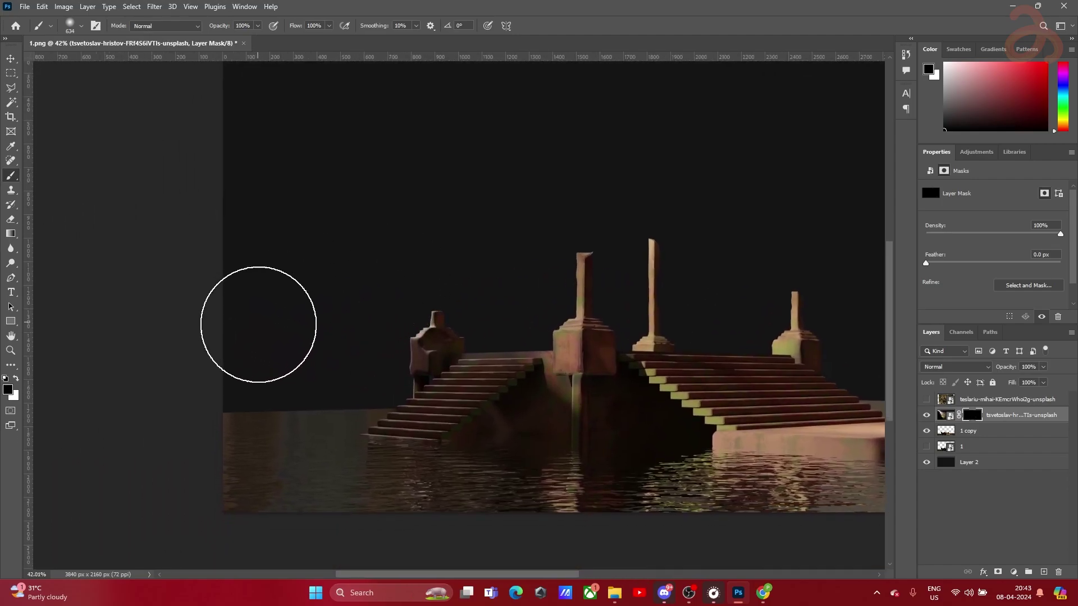
Paint white on the cave photo's mask to bring back the cave walls and ceiling above the water and around the steps
scroll(254, 370, "up", 4)
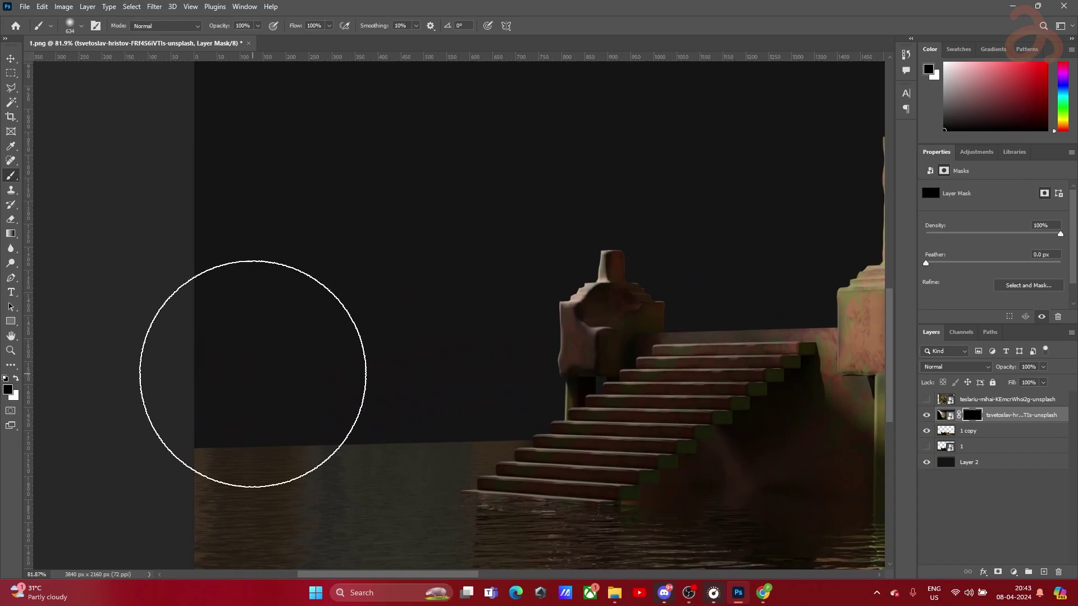
left_click(11, 88)
scroll(219, 472, "down", 4)
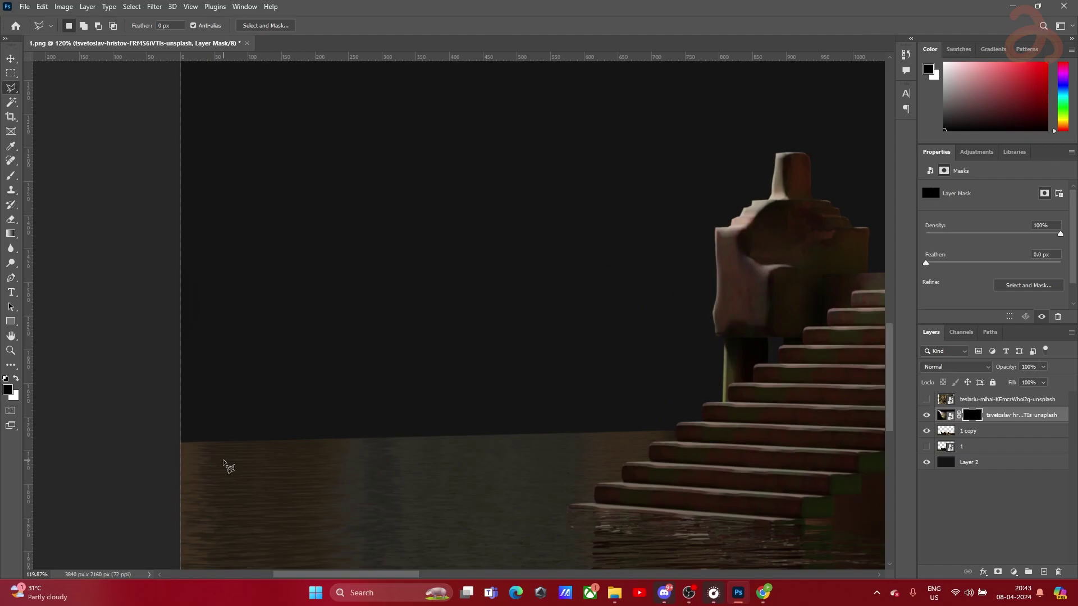
left_click(10, 175)
key("x")
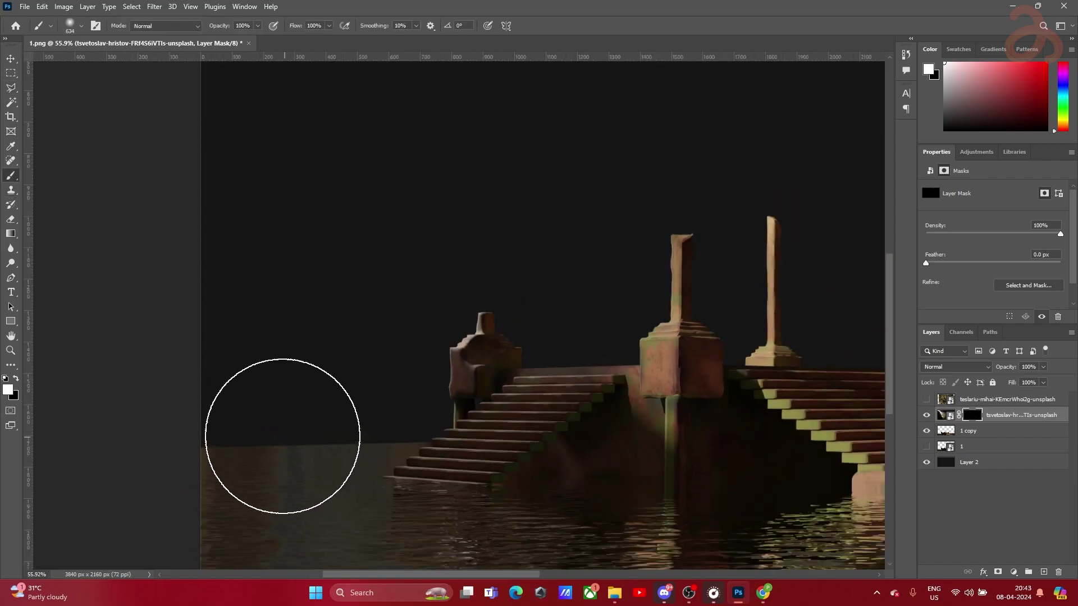
mouse_move(210, 399)
left_mouse_down()
mouse_move(387, 394)
mouse_move(412, 362)
mouse_move(413, 353)
mouse_move(326, 409)
mouse_move(375, 376)
mouse_move(408, 325)
mouse_move(274, 327)
mouse_move(281, 290)
mouse_move(222, 289)
mouse_move(233, 215)
mouse_move(313, 177)
mouse_move(456, 175)
mouse_move(445, 232)
mouse_move(517, 257)
mouse_move(538, 311)
mouse_move(548, 247)
mouse_move(495, 282)
left_mouse_up()
scroll(494, 286, "down", 3)
scroll(490, 292, "down", 1)
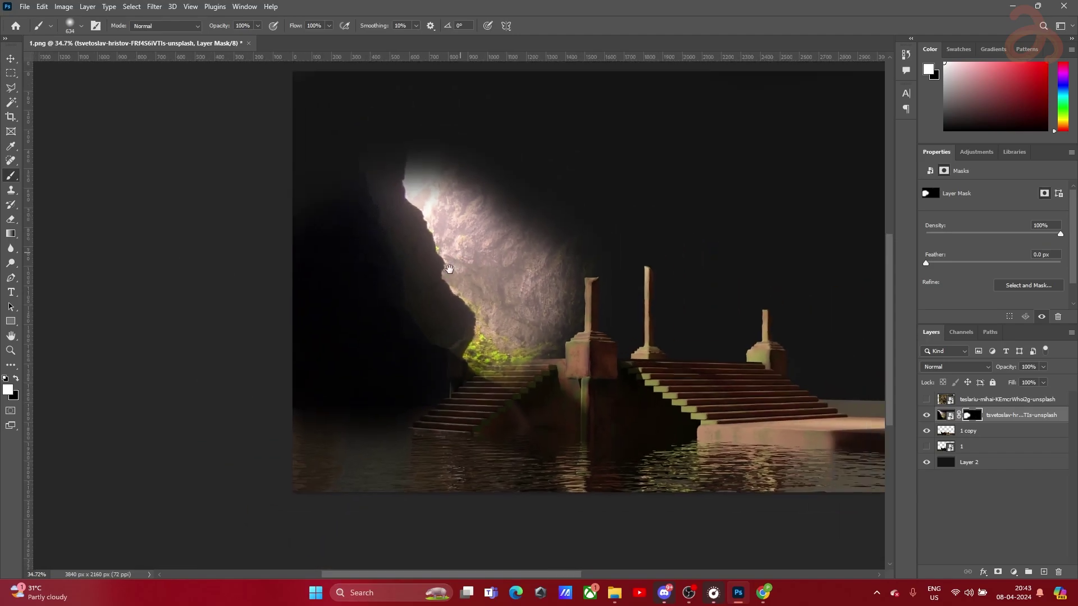
scroll(325, 325, "up", 3)
mouse_move(325, 324)
left_mouse_down()
mouse_move(275, 230)
mouse_move(441, 236)
mouse_move(526, 266)
mouse_move(641, 261)
mouse_move(635, 221)
mouse_move(618, 215)
mouse_move(587, 269)
mouse_move(380, 230)
mouse_move(267, 207)
mouse_move(304, 151)
mouse_move(281, 153)
mouse_move(584, 149)
mouse_move(643, 318)
mouse_move(614, 354)
mouse_move(646, 432)
mouse_move(452, 418)
mouse_move(332, 359)
mouse_move(337, 379)
mouse_move(216, 376)
mouse_move(293, 290)
mouse_move(244, 286)
mouse_move(233, 229)
mouse_move(148, 366)
mouse_move(196, 240)
mouse_move(400, 244)
mouse_move(425, 233)
mouse_move(503, 351)
mouse_move(550, 202)
left_mouse_up()
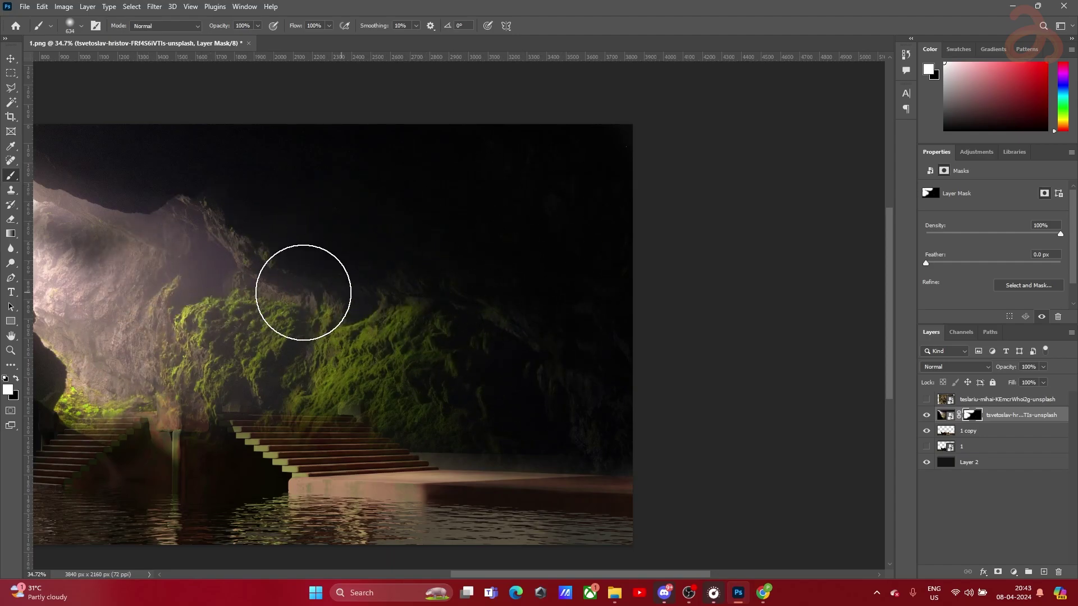
left_click_drag(218, 306, 469, 260)
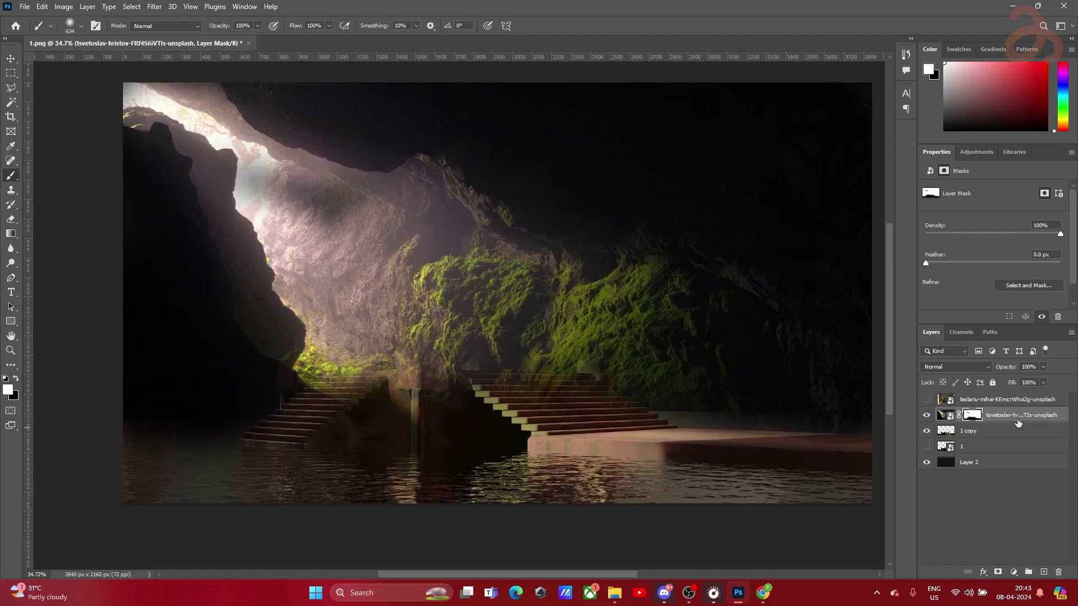
Move the masked cave photo layer directly below the 1 copy layer and target its mask for painting
left_click_drag(1013, 418, 1015, 431)
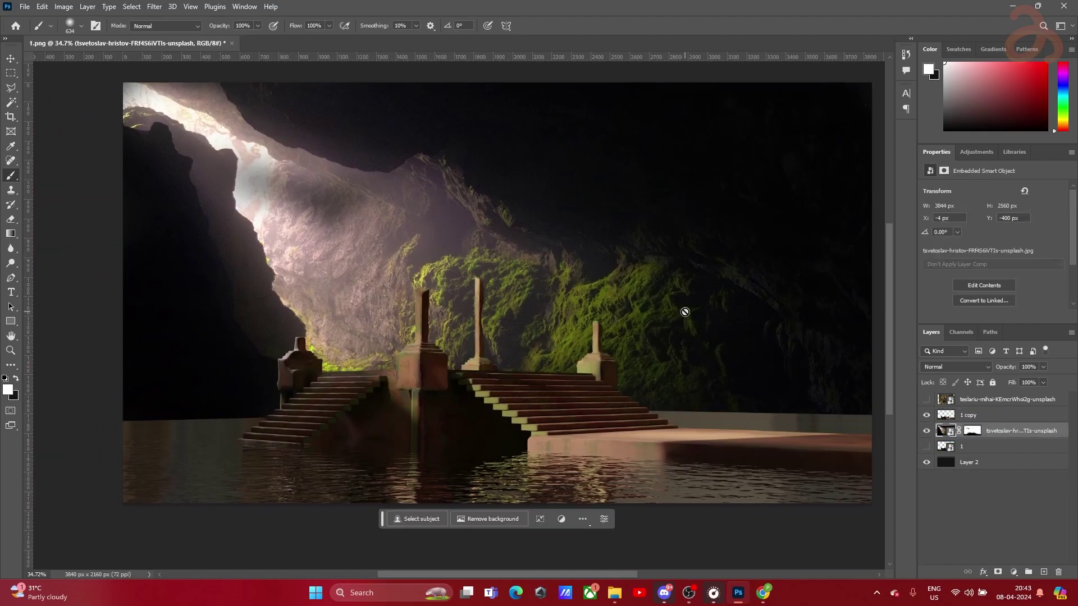
mouse_move(1013, 435)
left_mouse_down()
mouse_move(1015, 417)
mouse_move(1014, 435)
left_mouse_up()
left_click(974, 431)
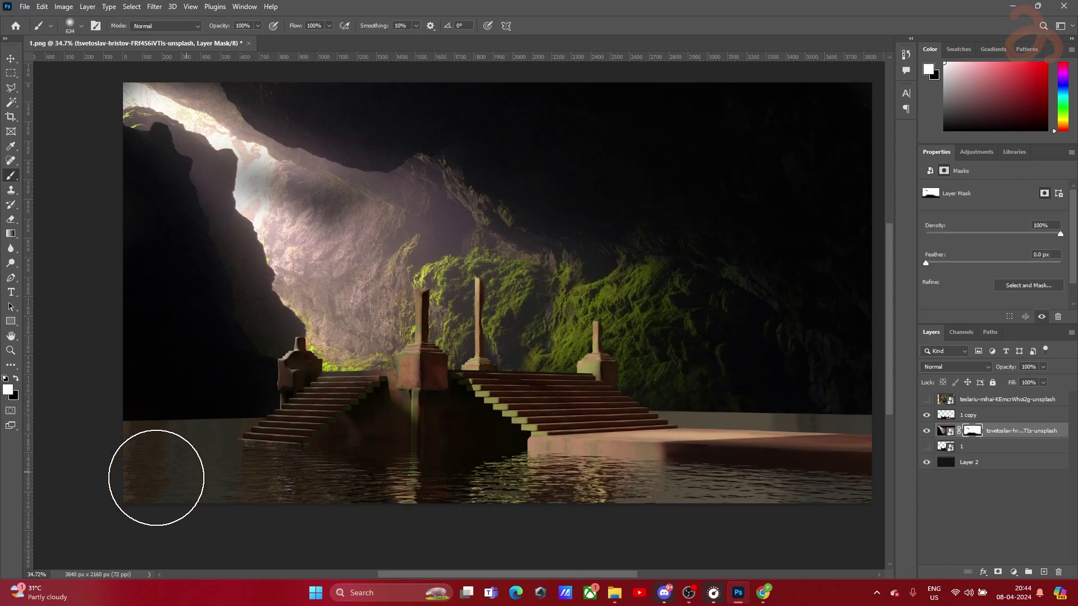
Add a layer mask to the 1 copy layer and set a black brush of about 184 px
left_click(992, 415)
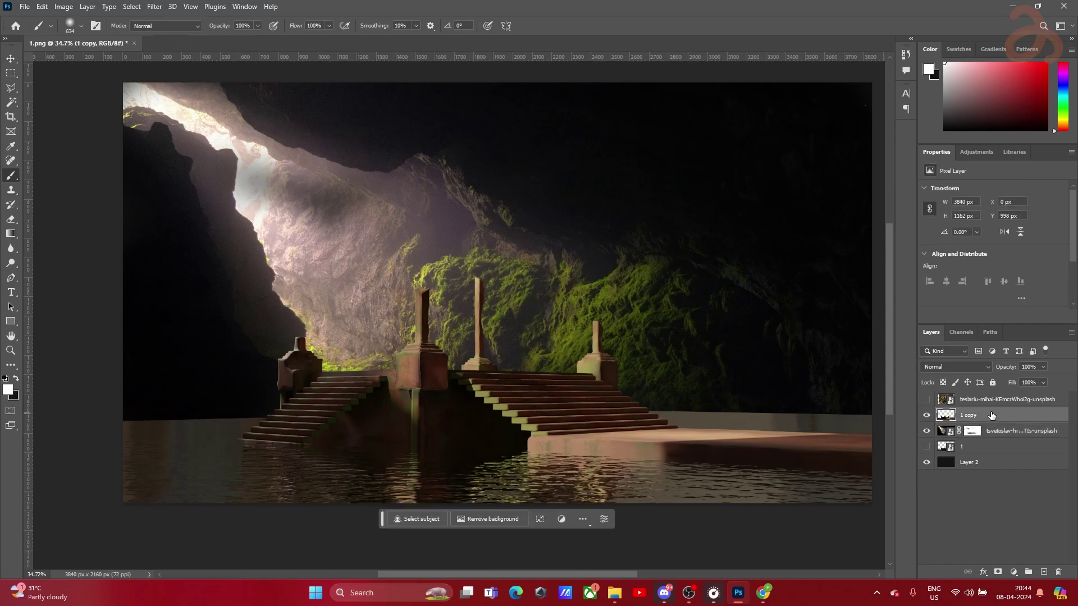
left_click(998, 571)
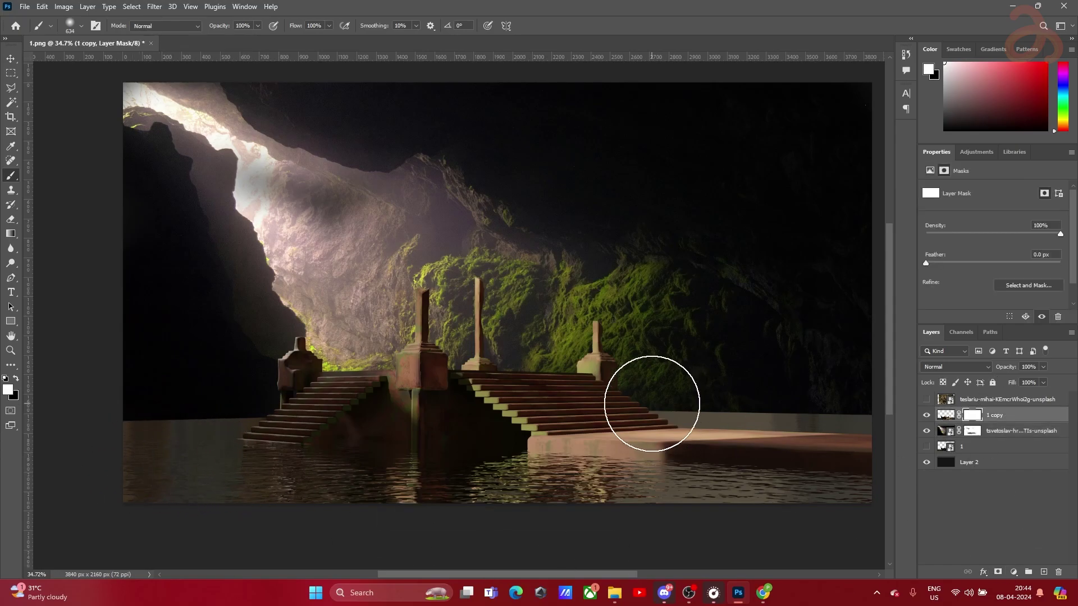
scroll(729, 404, "up", 5)
left_click_drag(644, 329, 522, 340)
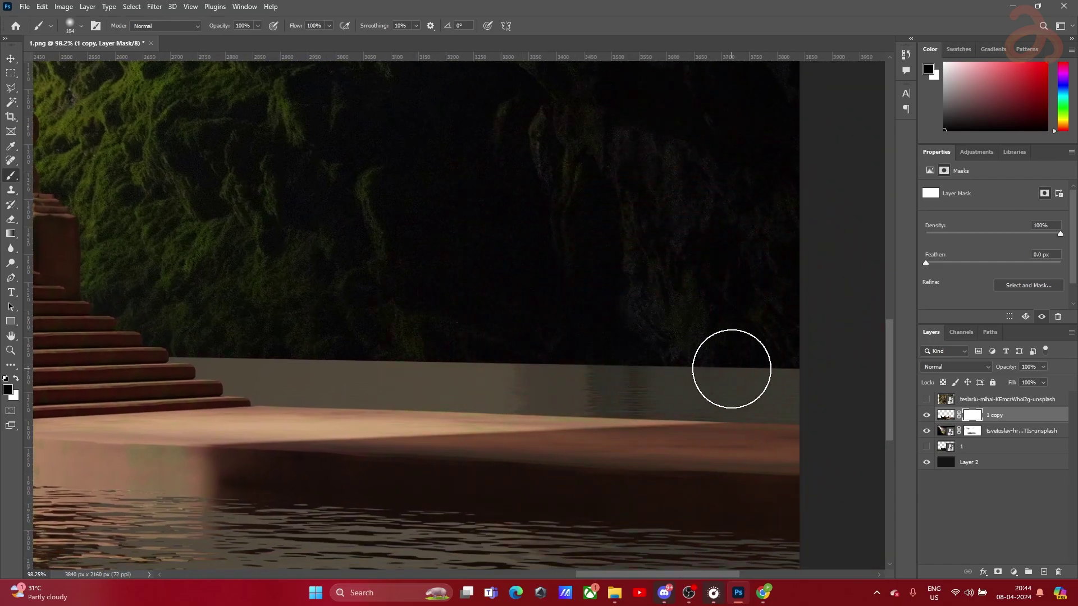
mouse_move(779, 359)
left_mouse_down()
mouse_move(753, 360)
mouse_move(800, 359)
mouse_move(808, 373)
mouse_move(646, 332)
mouse_move(745, 351)
mouse_move(474, 332)
mouse_move(670, 322)
mouse_move(618, 323)
left_mouse_up()
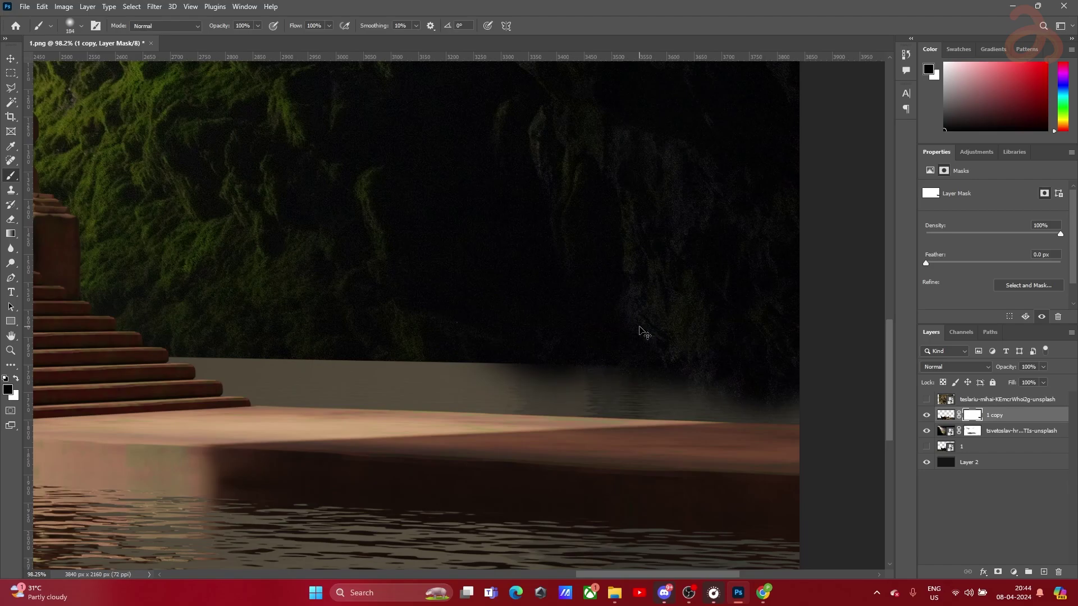
key("ctrl+z")
key("ctrl+z")
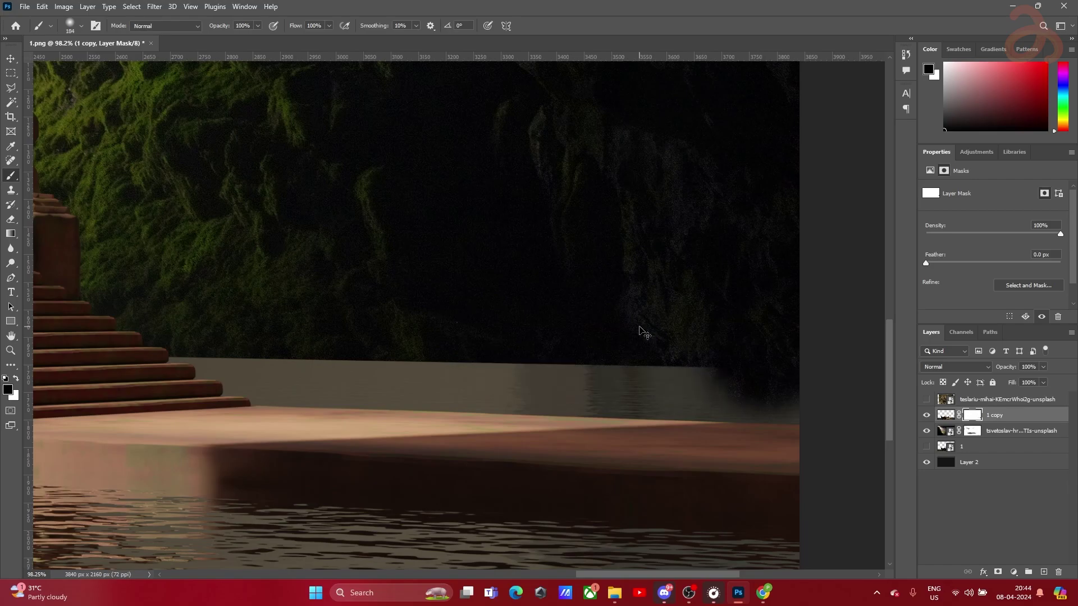
key("ctrl+z")
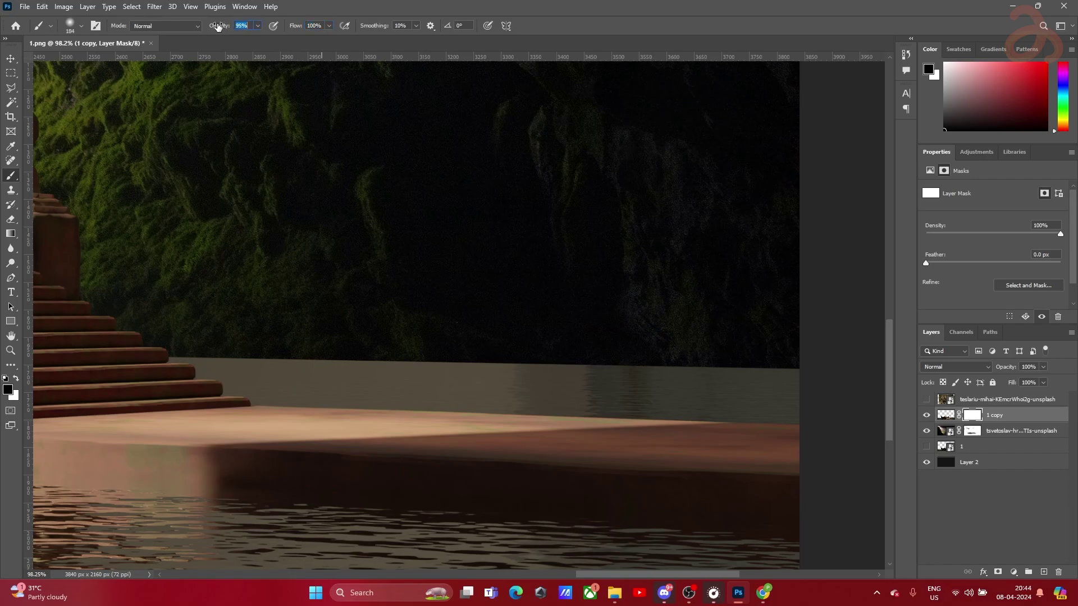
Paint black at 71% opacity and 66% flow on the 1 copy mask to soften the far waterline behind the platform
left_click_drag(760, 342, 774, 351)
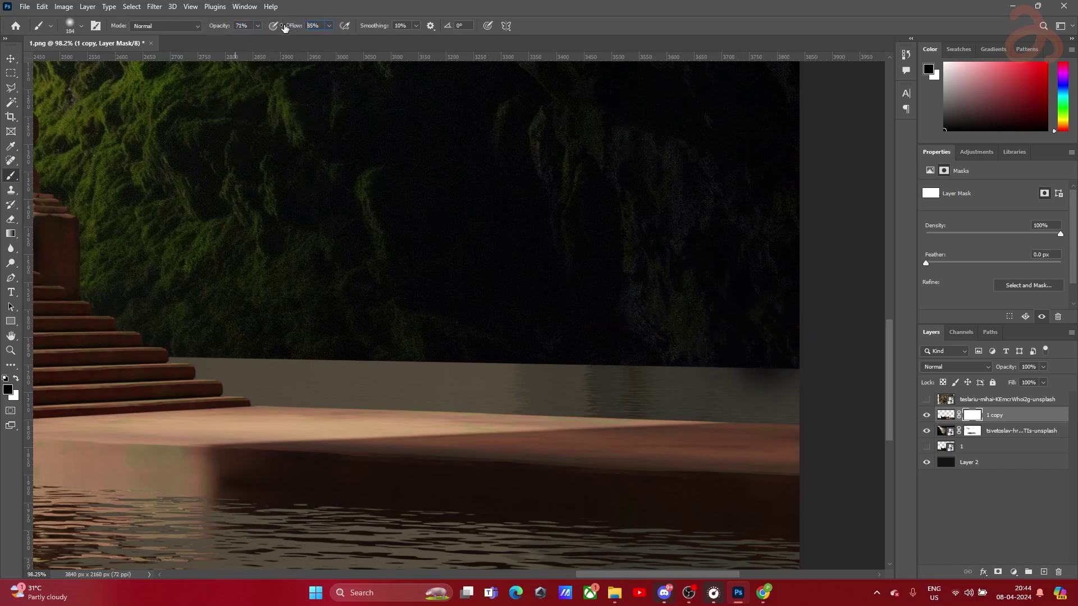
mouse_move(756, 384)
left_mouse_down()
mouse_move(720, 355)
mouse_move(800, 360)
mouse_move(620, 334)
left_mouse_up()
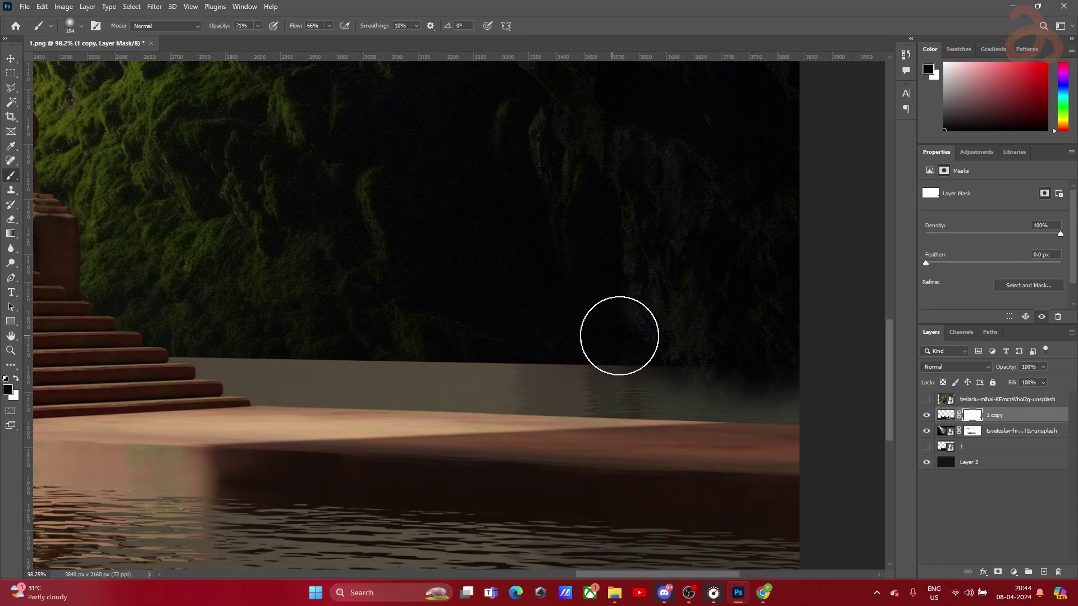
mouse_move(575, 343)
left_mouse_down()
mouse_move(638, 341)
mouse_move(438, 338)
left_mouse_up()
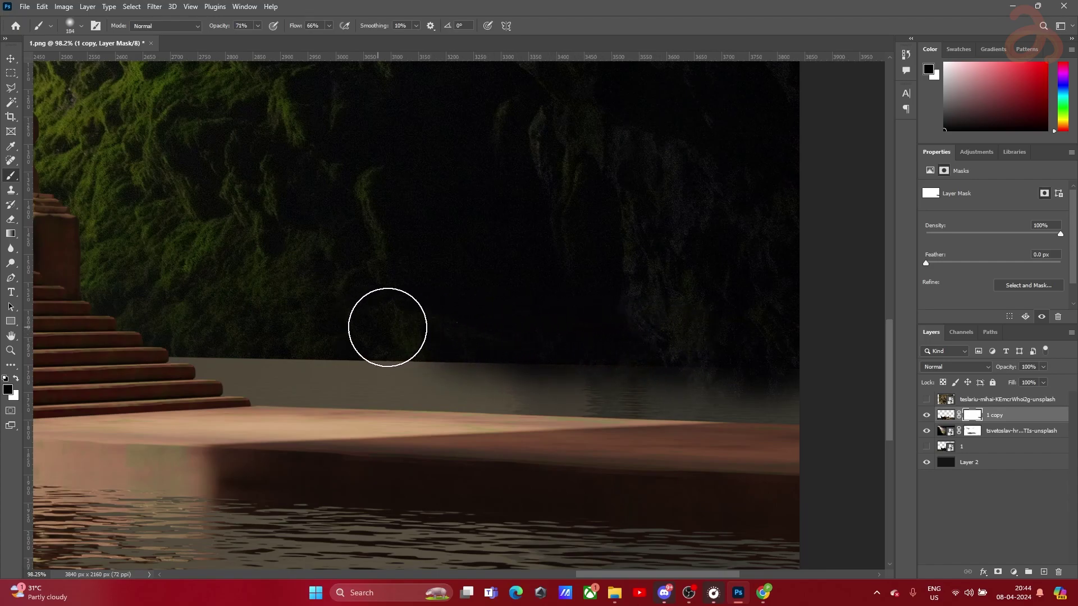
left_click_drag(455, 336, 294, 335)
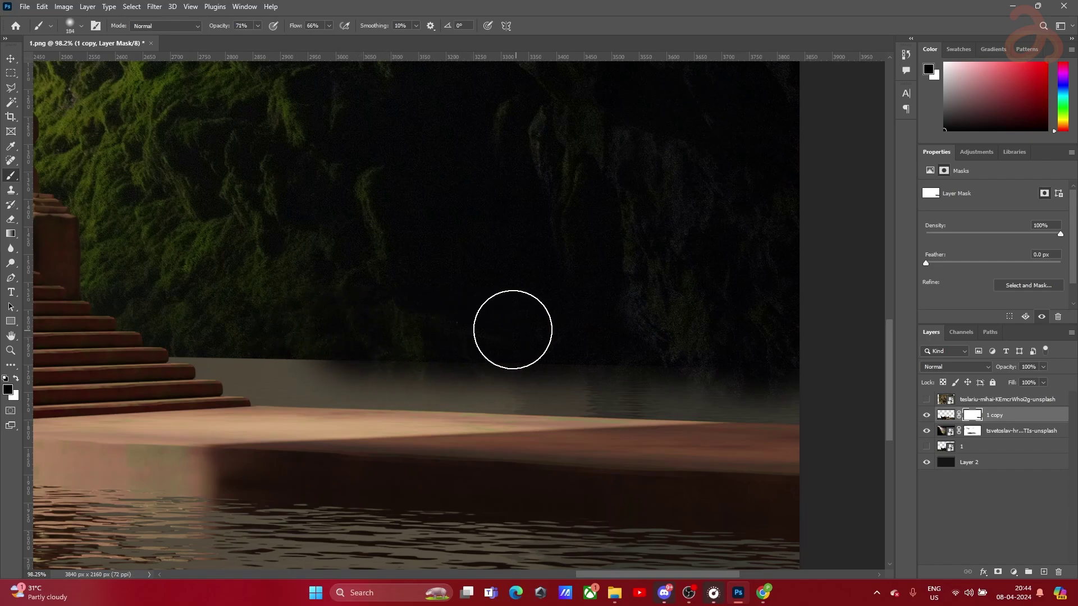
Blend the waterline beside the lower right-hand steps on the mask, reducing the black brush to about 80 px and 35 px
scroll(459, 245, "down", 3)
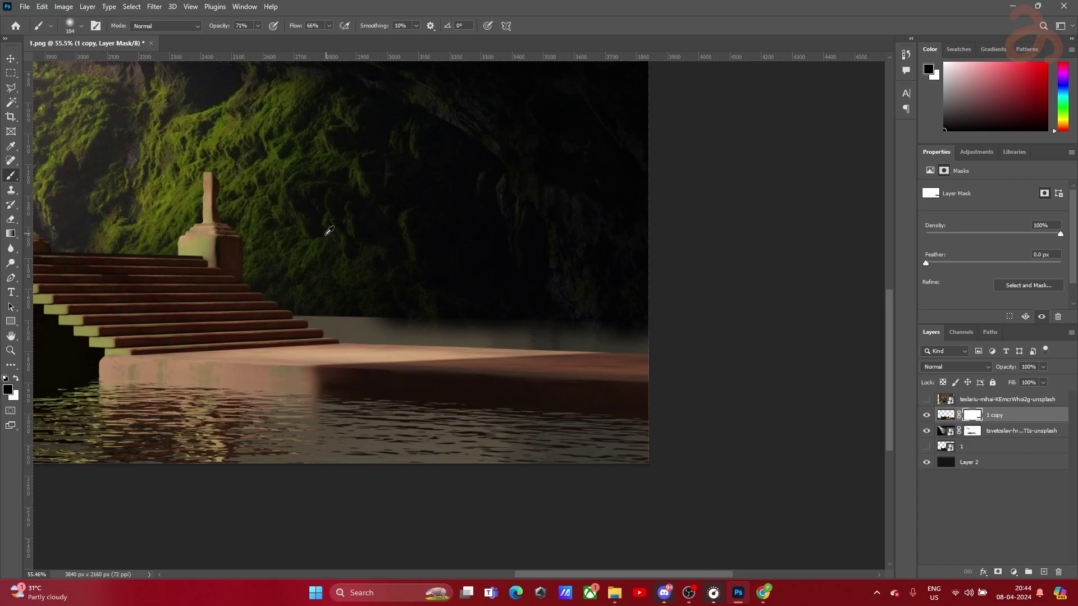
scroll(330, 230, "up", 4)
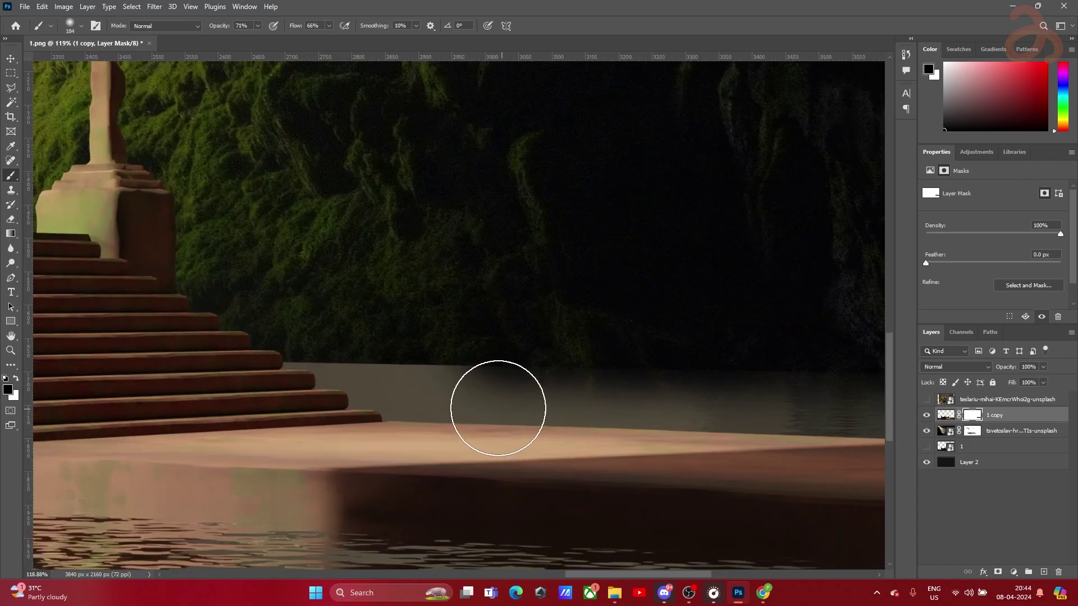
scroll(360, 324, "up", 4)
left_click_drag(407, 318, 538, 296)
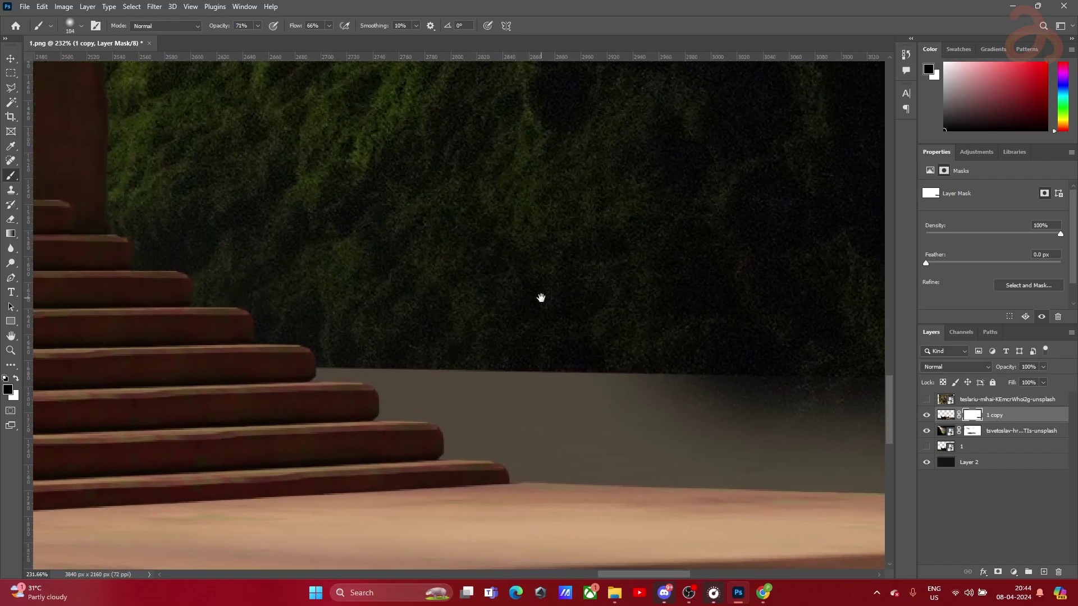
key("bracketleft")
key("bracketleft")
key("bracketleft")
key("bracketleft")
key("bracketleft")
mouse_move(675, 365)
left_mouse_down()
mouse_move(500, 342)
mouse_move(649, 349)
left_mouse_up()
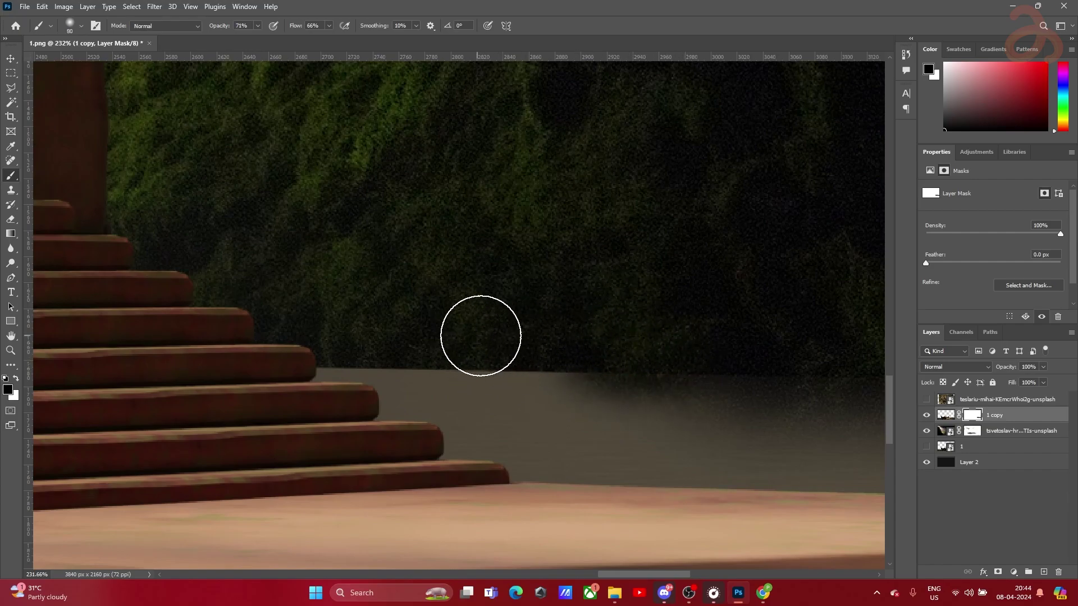
mouse_move(493, 337)
left_mouse_down()
mouse_move(554, 346)
mouse_move(418, 350)
mouse_move(457, 353)
mouse_move(362, 341)
mouse_move(457, 339)
mouse_move(395, 330)
left_mouse_up()
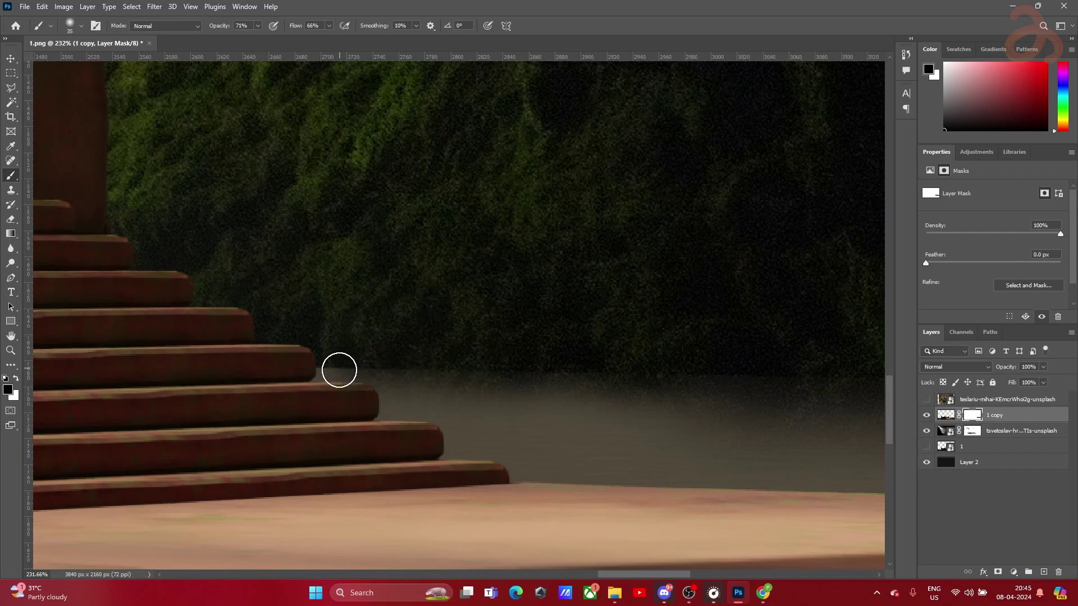
scroll(339, 369, "up", 5)
left_click_drag(365, 351, 328, 346)
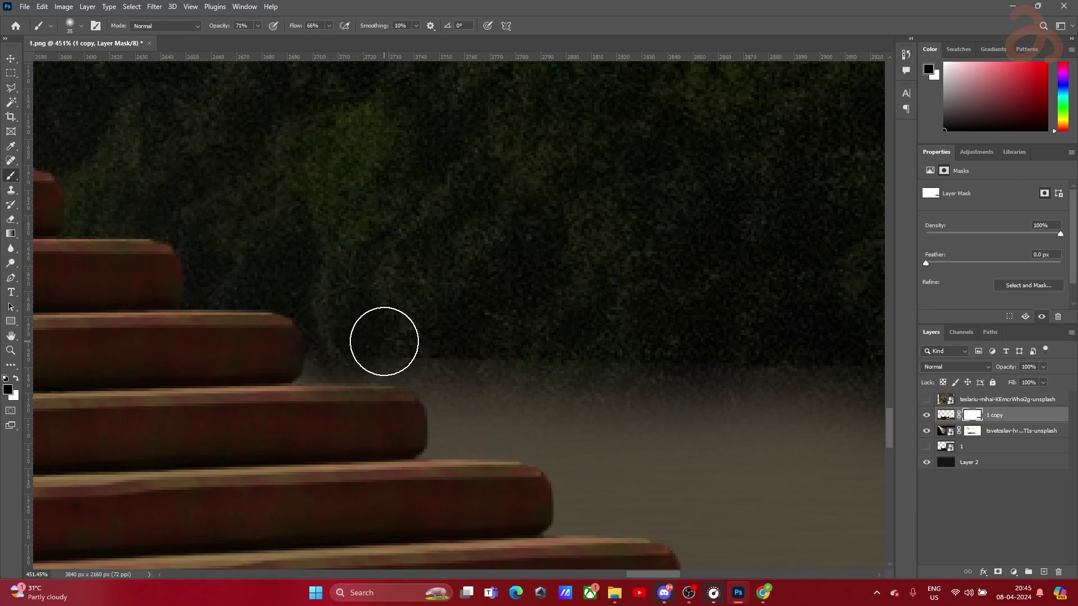
Enlarge the brush to about 172 px and fade more of the water edge below the dark cave wall
scroll(546, 285, "down", 4)
scroll(546, 285, "down", 4)
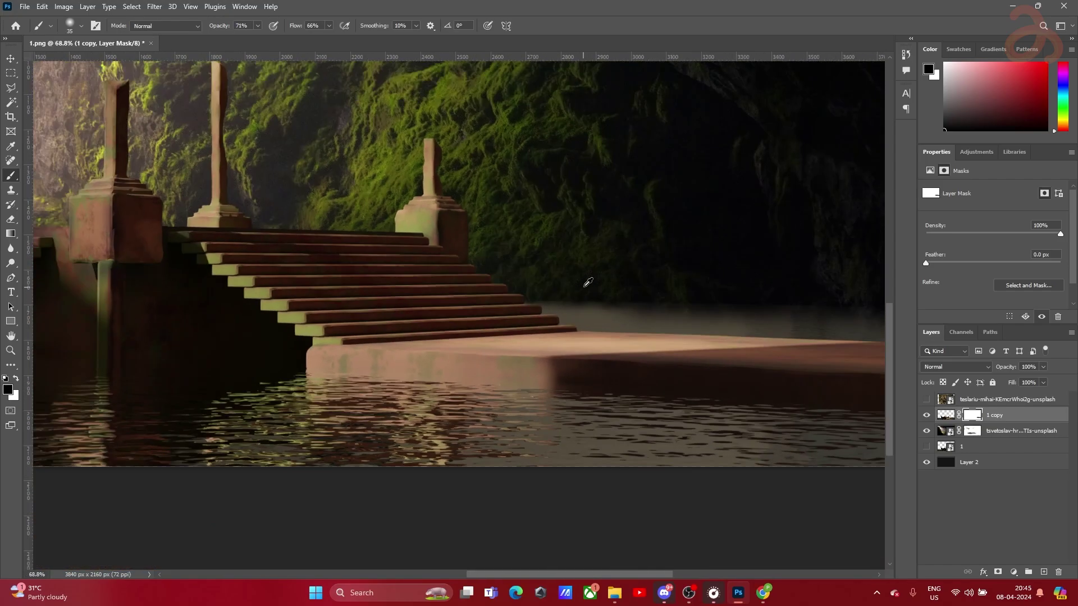
scroll(674, 271, "up", 3)
left_click_drag(683, 257, 480, 243)
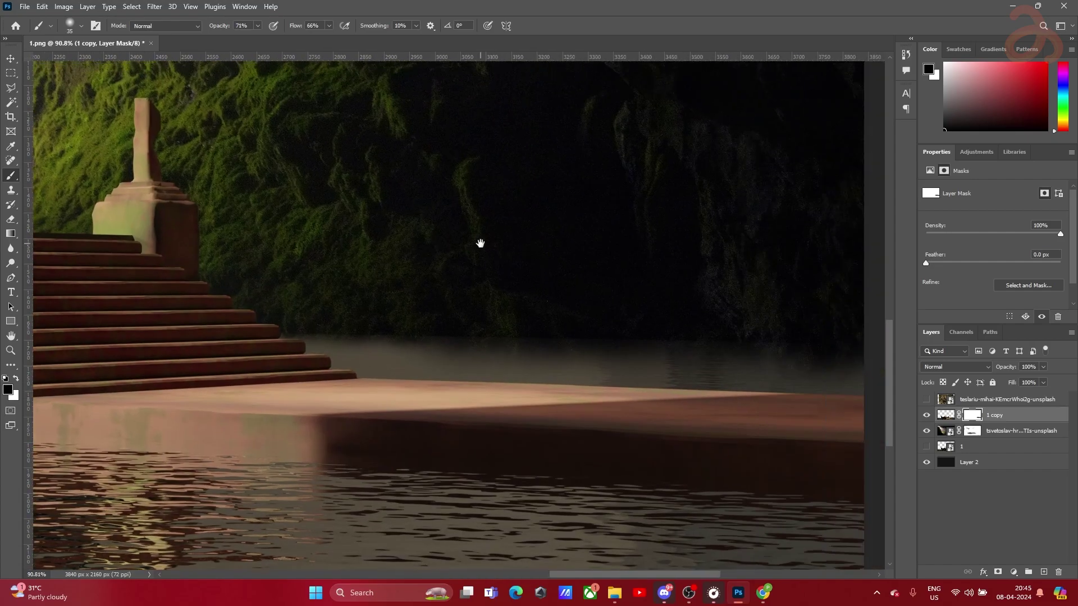
left_click_drag(458, 296, 490, 305)
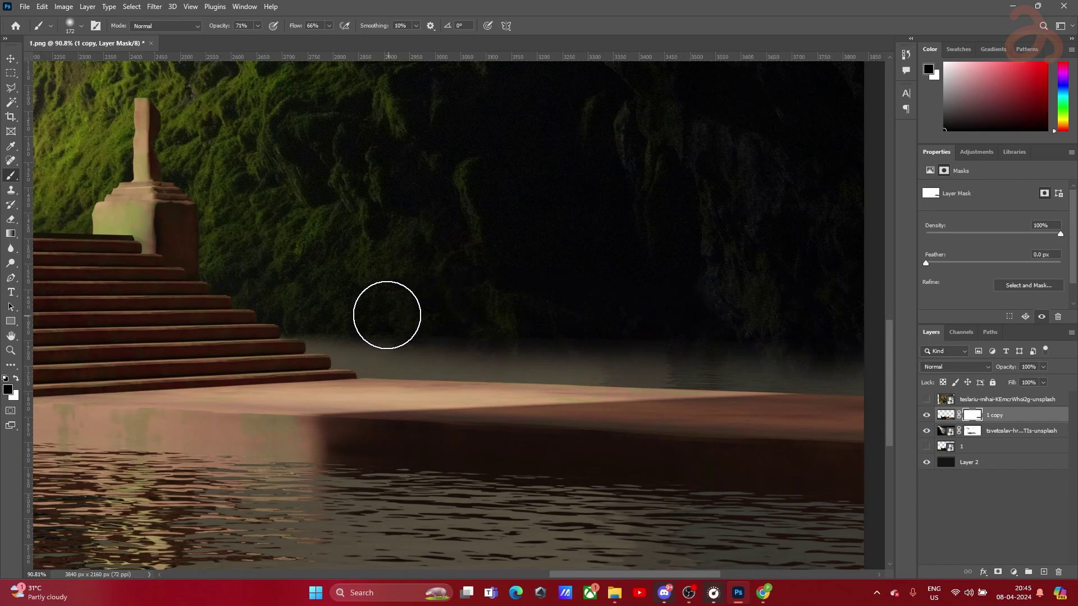
Lower the brush to 33% opacity and 32% flow, then fade the water behind the platform into mist at about 121 px
scroll(461, 230, "down", 5)
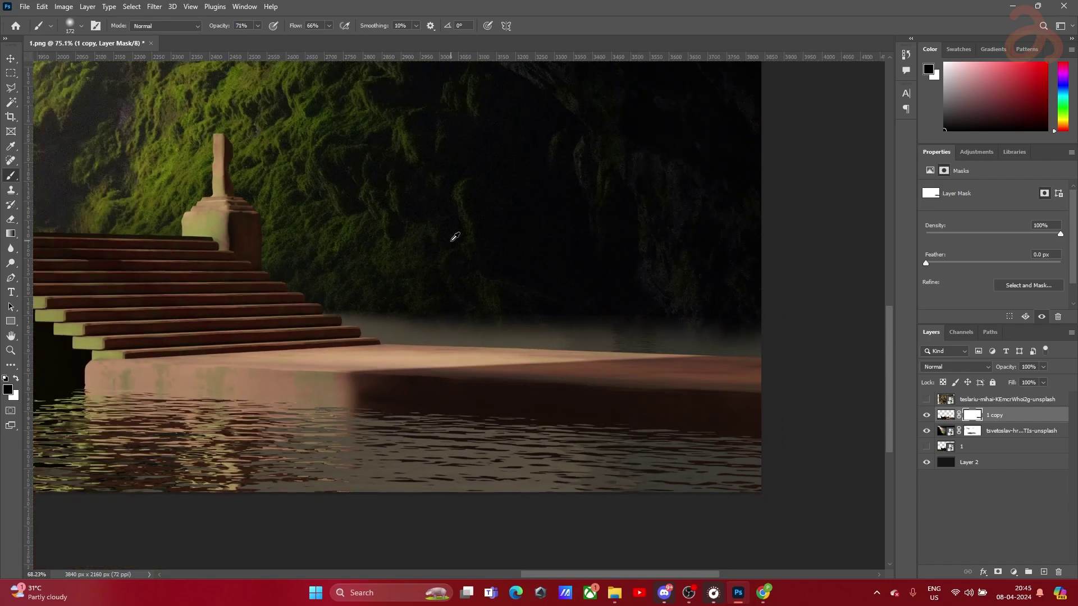
scroll(491, 217, "up", 5)
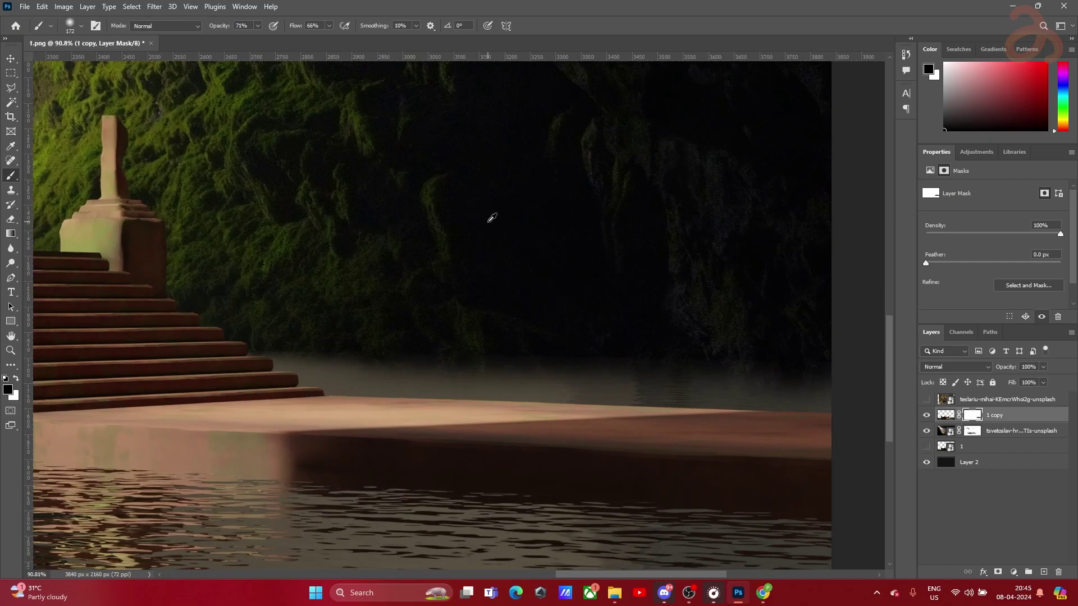
scroll(488, 218, "down", 3)
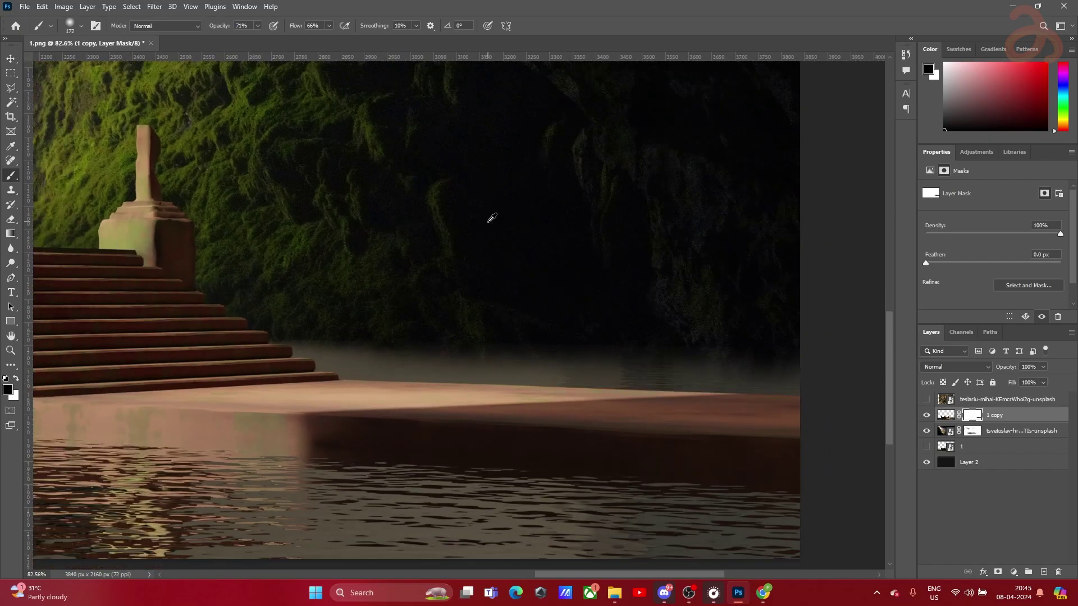
scroll(488, 219, "up", 3)
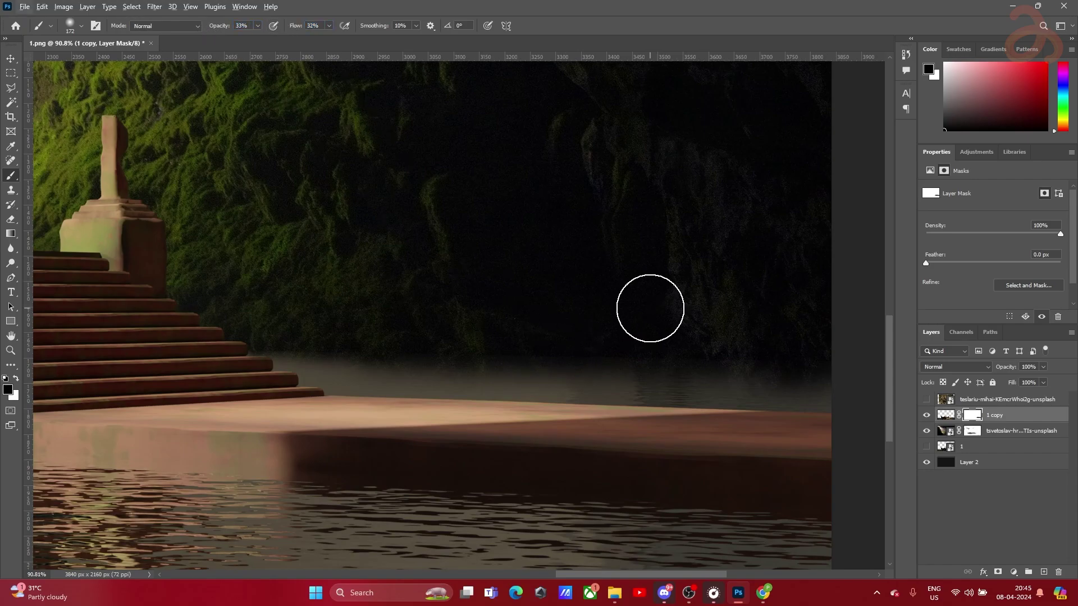
left_click_drag(650, 309, 561, 275)
right_click(670, 338, "alt")
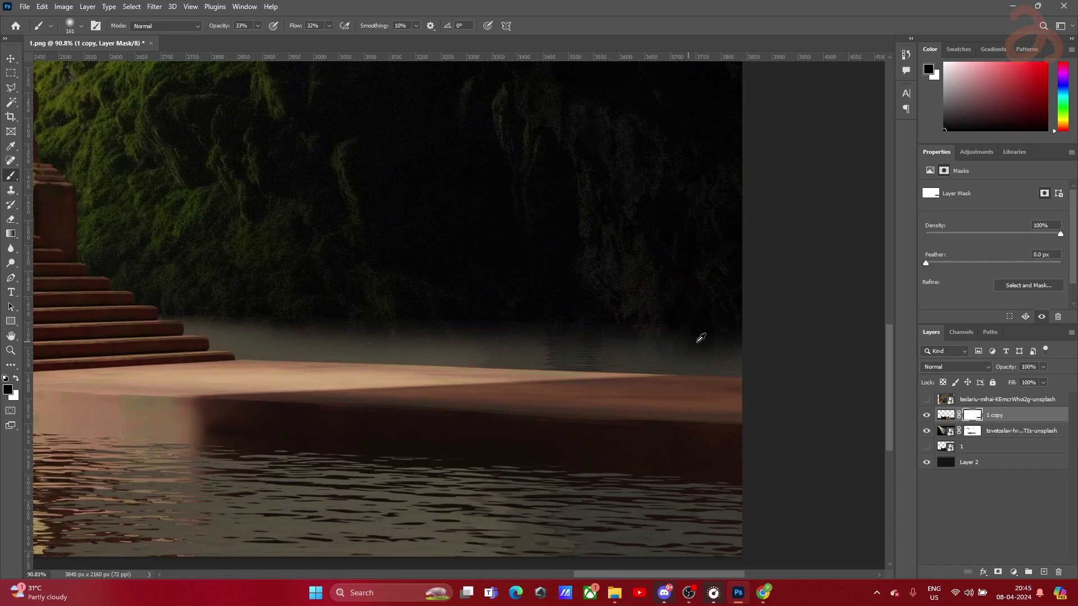
scroll(737, 346, "up", 2)
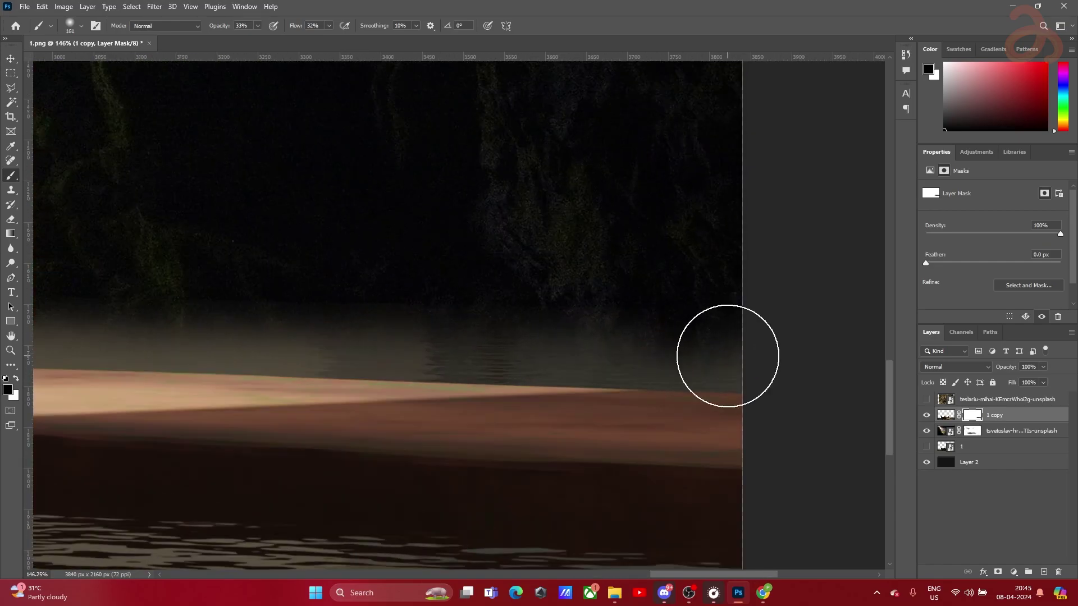
right_click(737, 344, "alt")
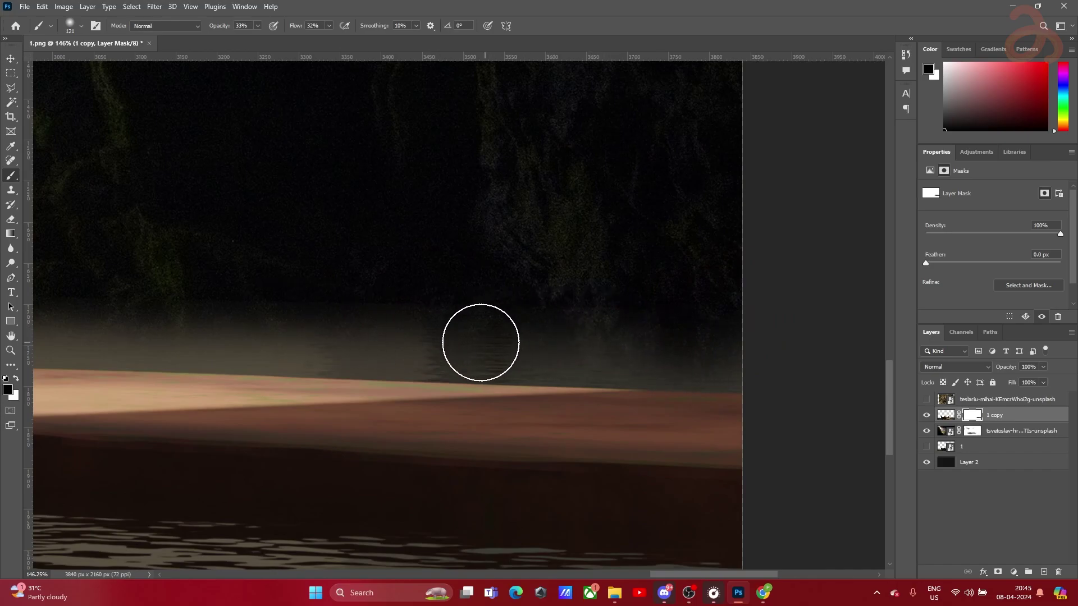
left_click_drag(318, 279, 534, 271)
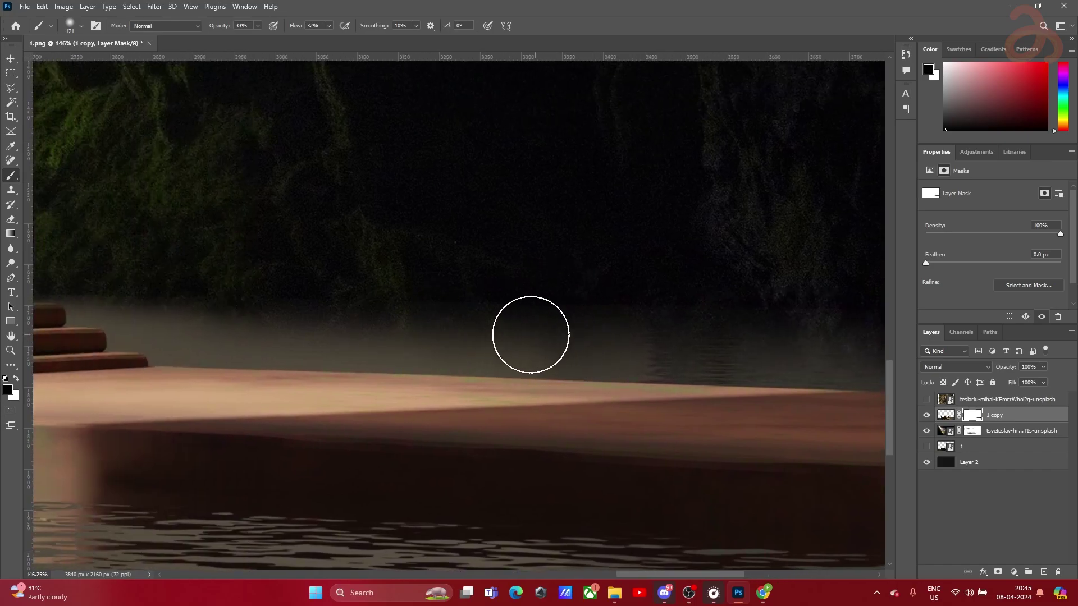
left_click_drag(298, 242, 572, 243)
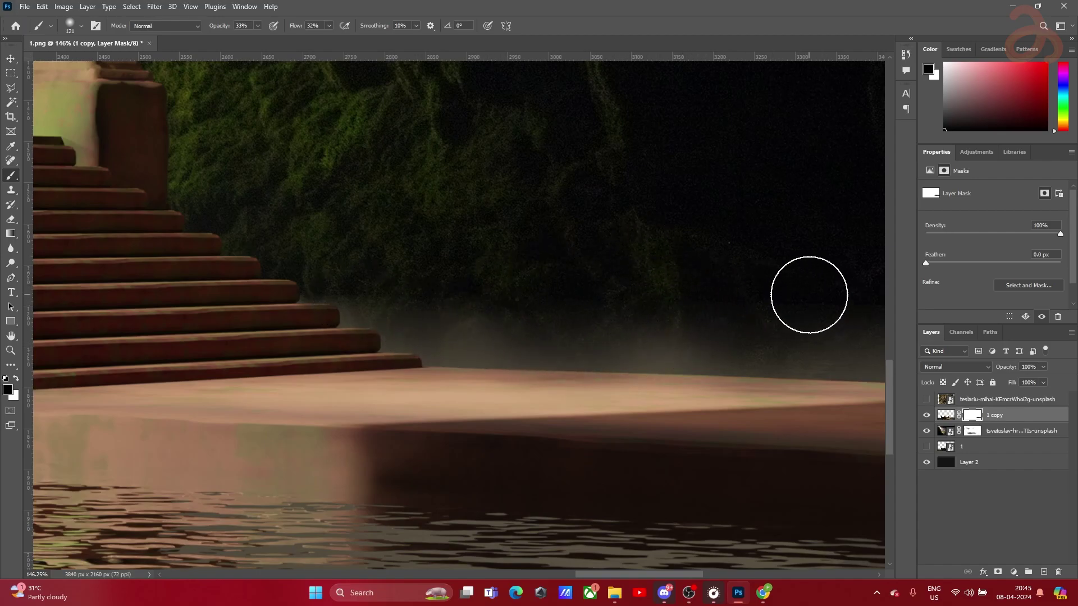
scroll(655, 243, "down", 5)
scroll(591, 255, "up", 5)
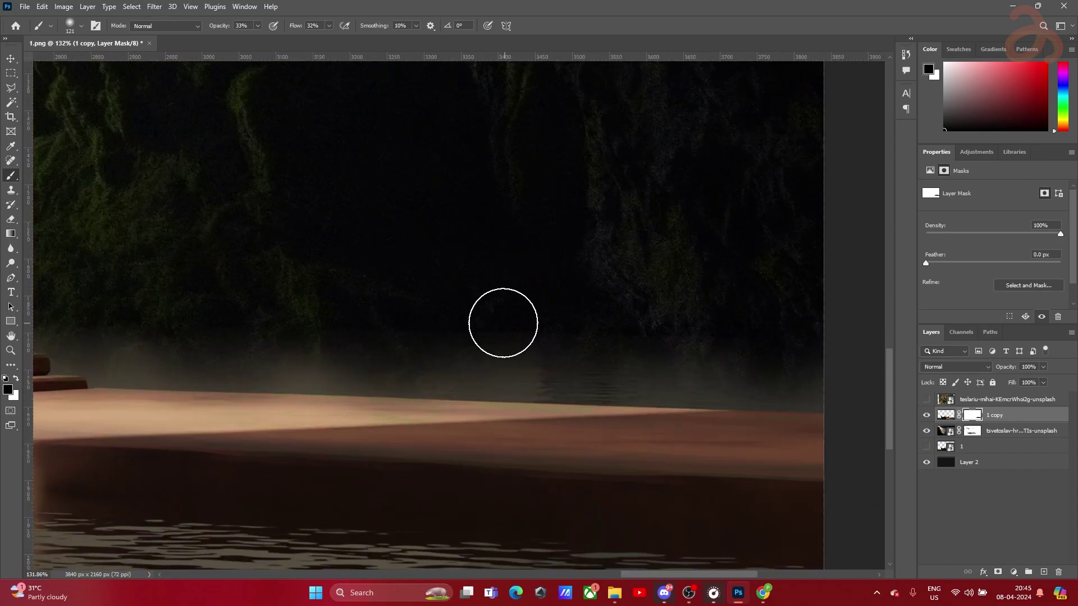
Outline the misty water strip between the stairs, platform edge and right canvas edge with the Polygonal Lasso, then switch to the Brush tool
scroll(495, 222, "down", 3)
scroll(499, 220, "down", 2)
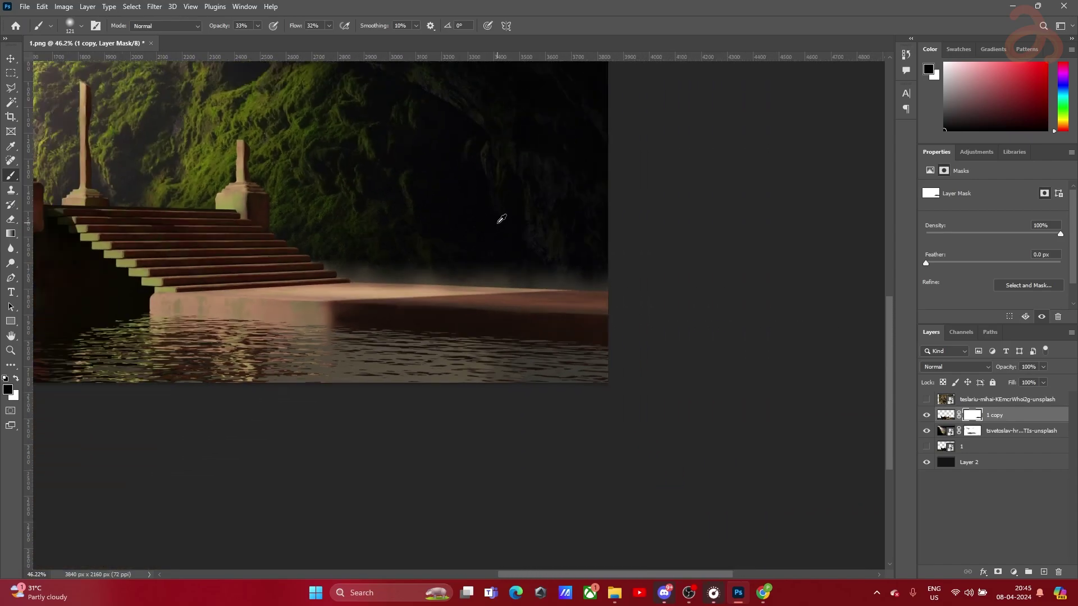
scroll(369, 201, "up", 4)
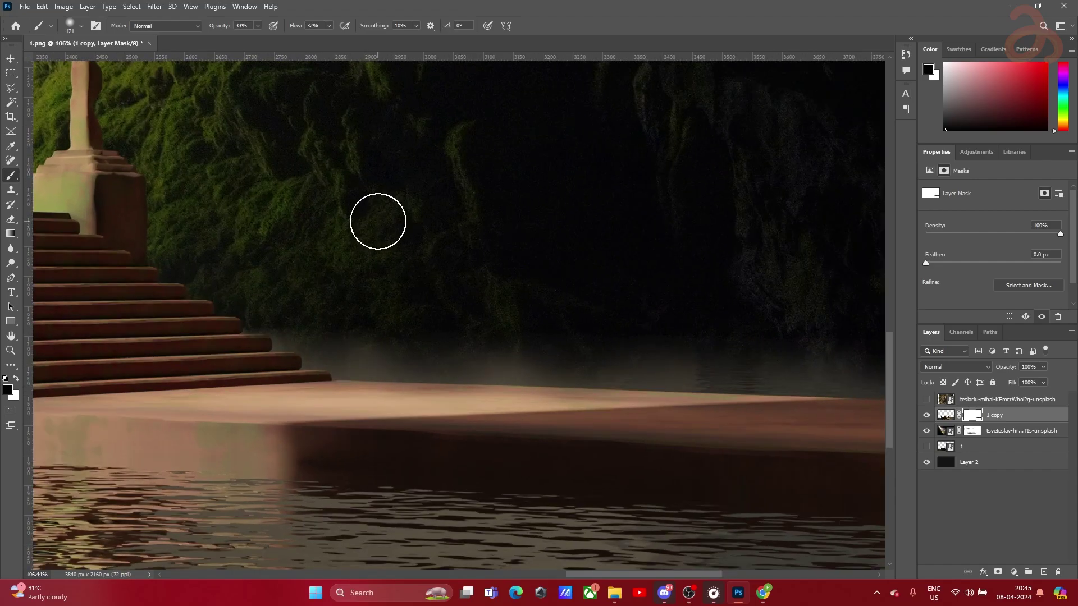
left_click(11, 88)
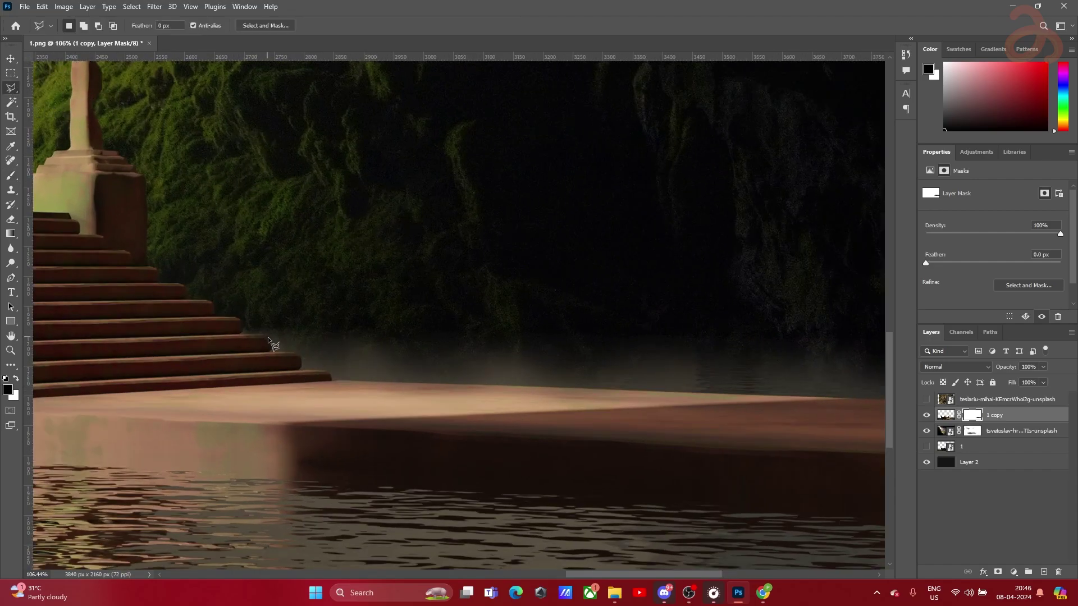
left_click_drag(606, 341, 433, 288)
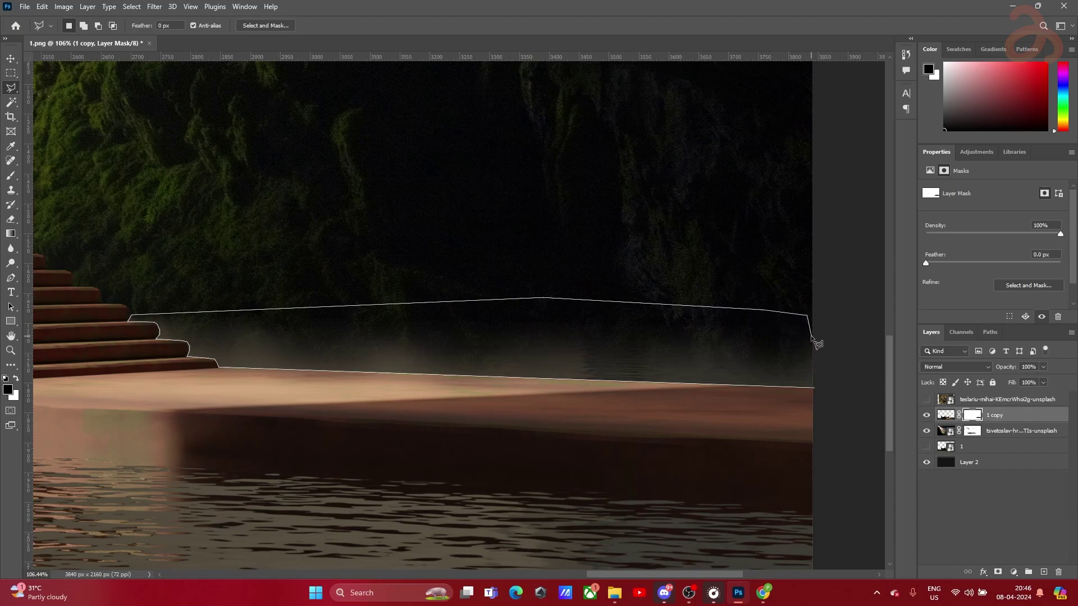
left_click(815, 387)
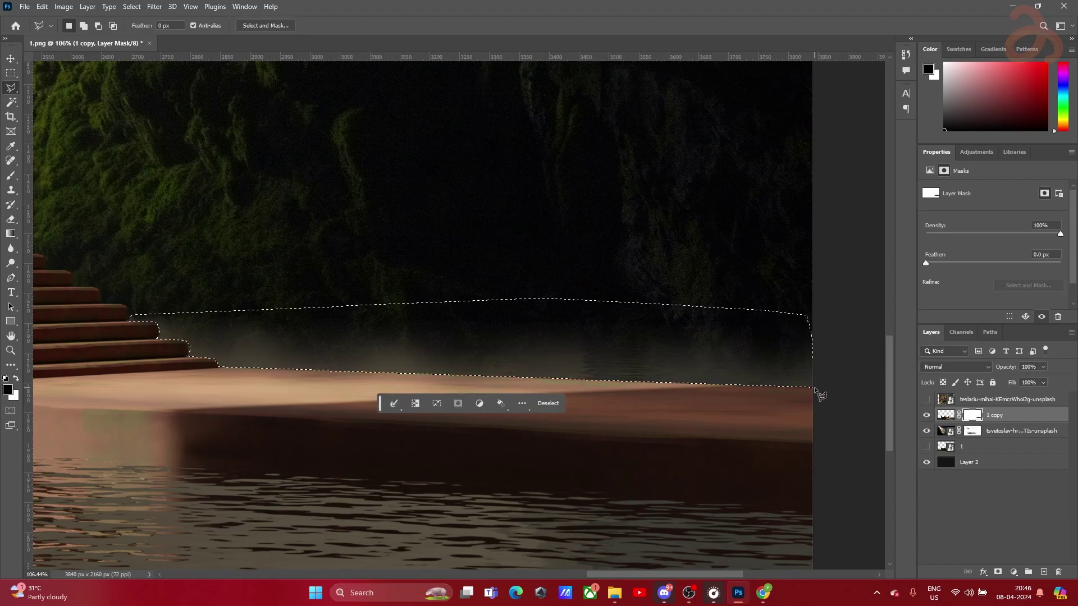
left_click(7, 176)
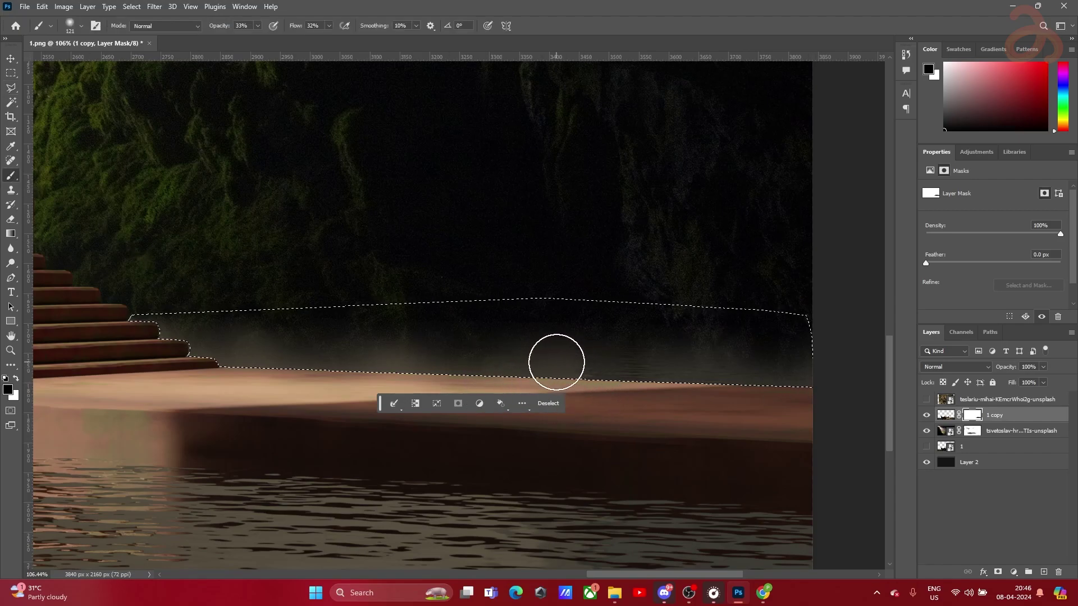
Enlarge the brush to about 175 px, rework the mist inside the outlined water strip with black and white, then clear the selection
left_click_drag(581, 367, 576, 366)
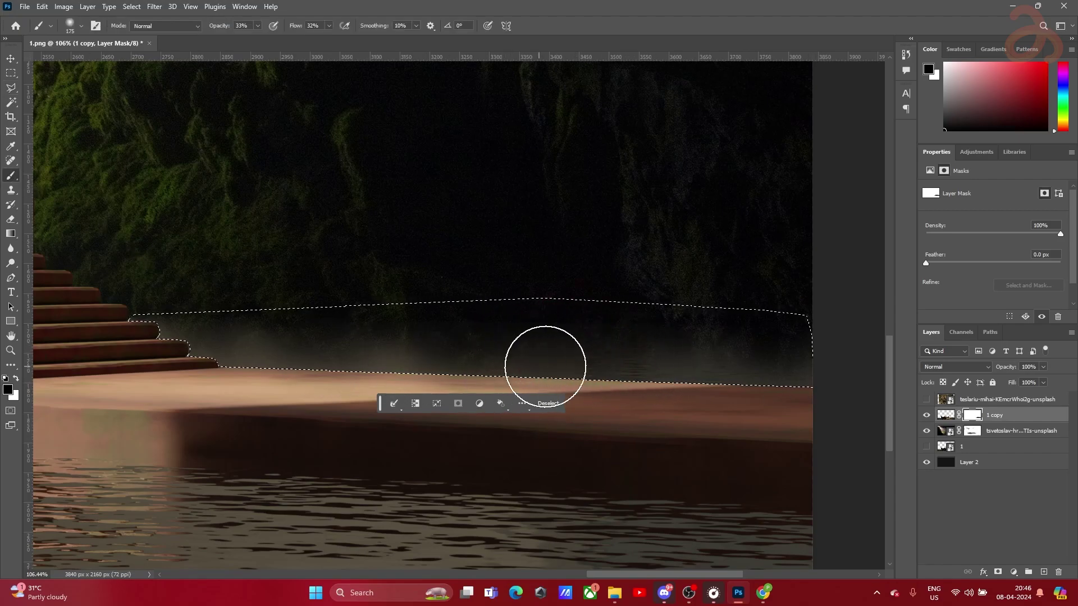
mouse_move(262, 363)
left_mouse_down()
mouse_move(397, 362)
mouse_move(215, 361)
mouse_move(284, 357)
mouse_move(173, 341)
mouse_move(622, 383)
mouse_move(609, 370)
mouse_move(754, 384)
mouse_move(839, 356)
mouse_move(292, 369)
mouse_move(335, 350)
mouse_move(280, 339)
mouse_move(331, 333)
mouse_move(185, 333)
mouse_move(694, 352)
mouse_move(987, 388)
mouse_move(759, 342)
mouse_move(892, 356)
mouse_move(857, 355)
left_mouse_up()
key("x")
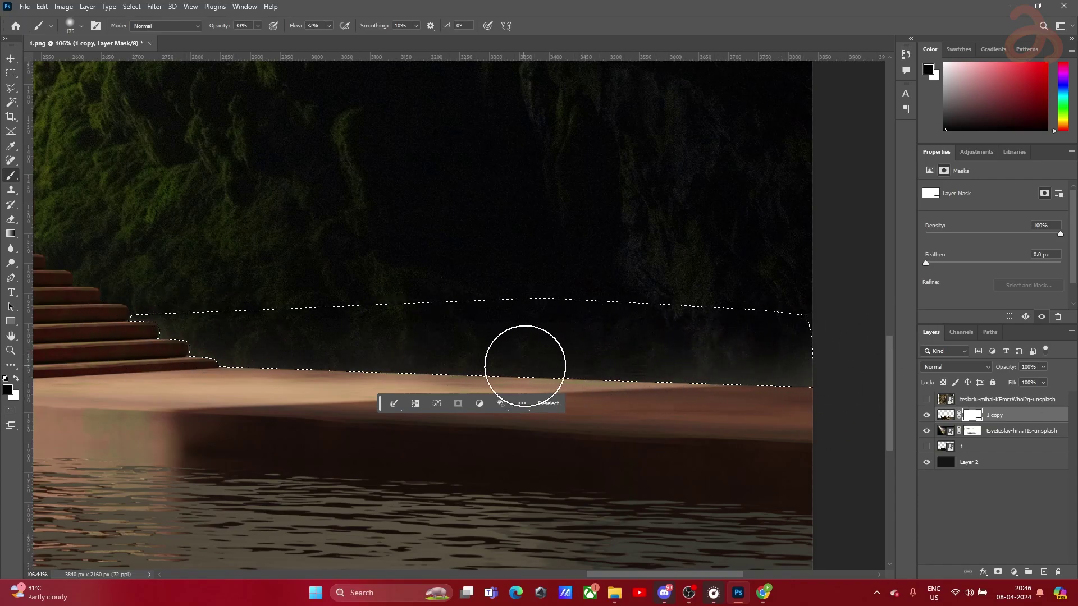
mouse_move(657, 371)
left_mouse_down()
mouse_move(738, 370)
mouse_move(231, 347)
left_mouse_up()
key("x")
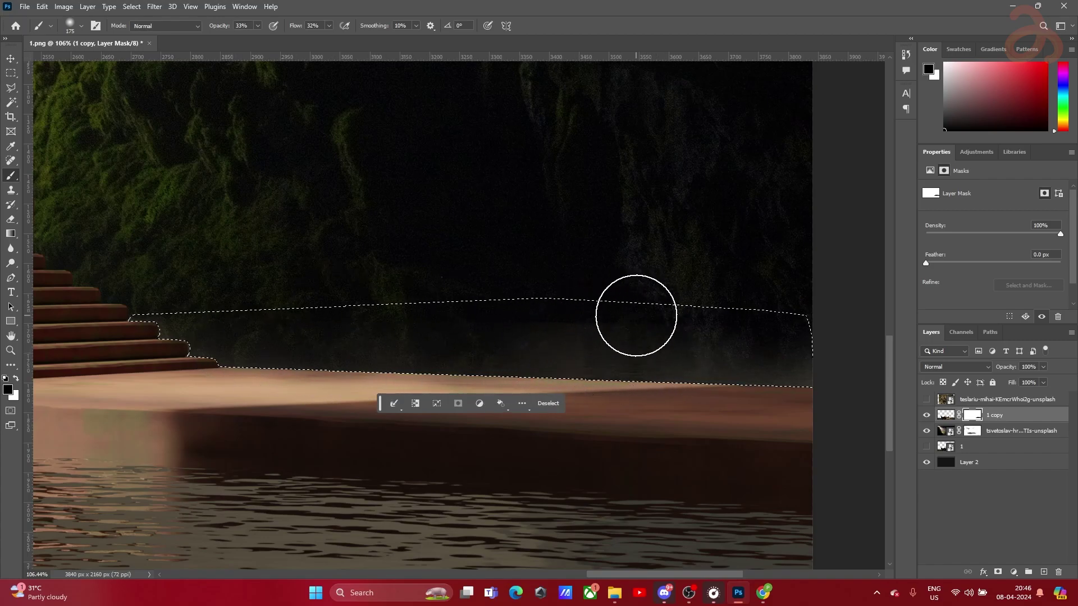
key("x")
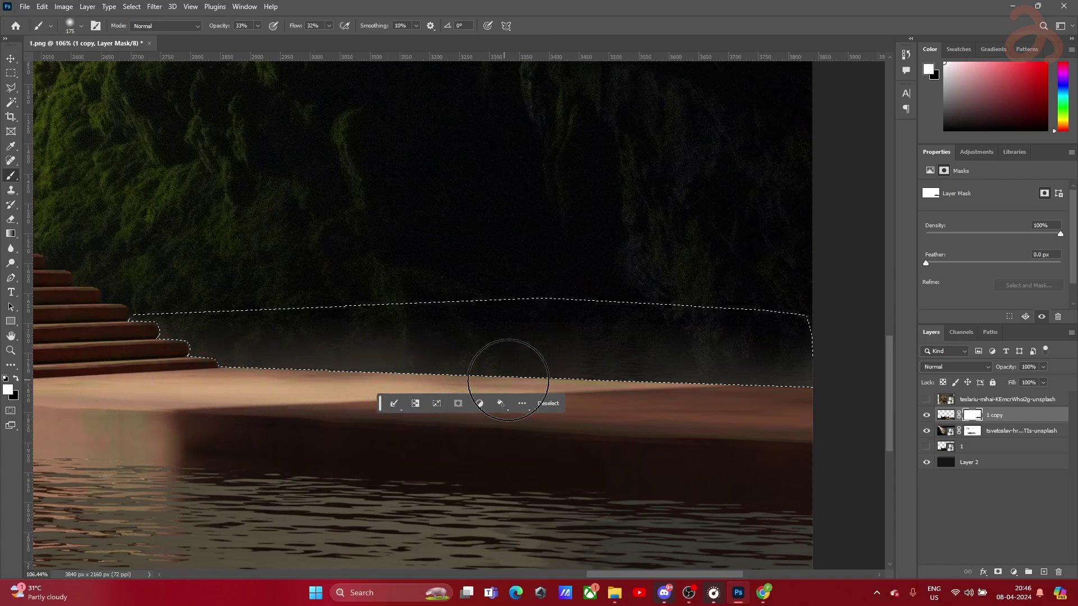
key("x")
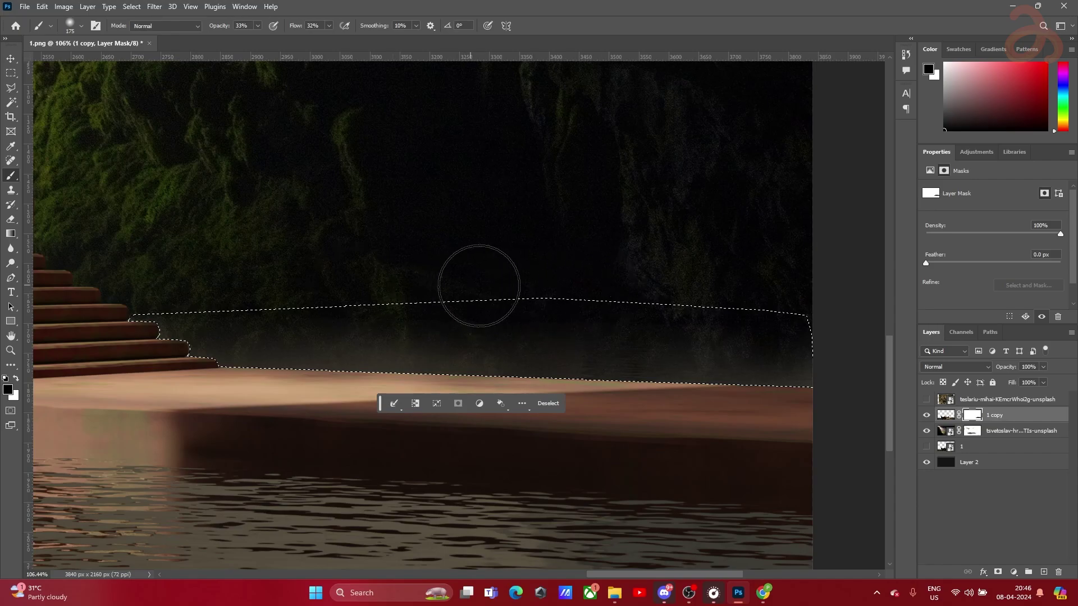
scroll(497, 219, "down", 3)
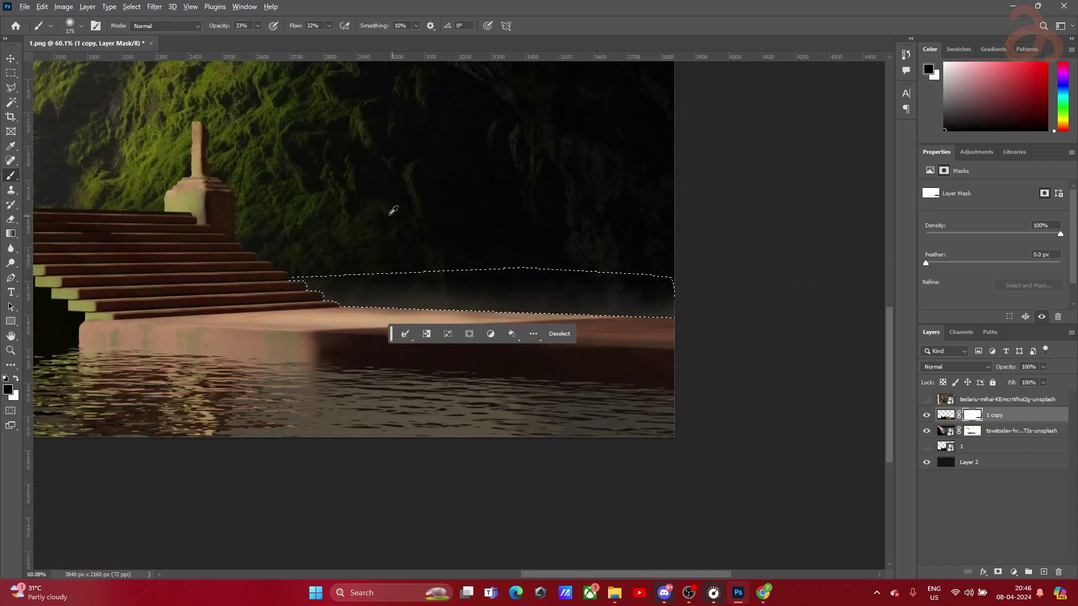
scroll(404, 216, "up", 3)
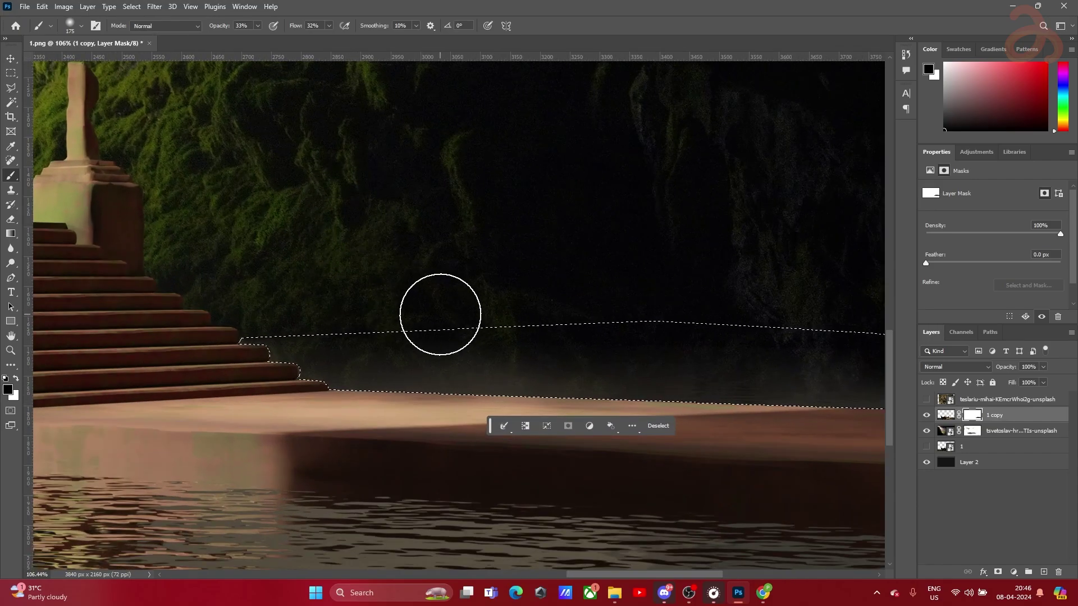
key("ctrl+d")
scroll(431, 239, "down", 4)
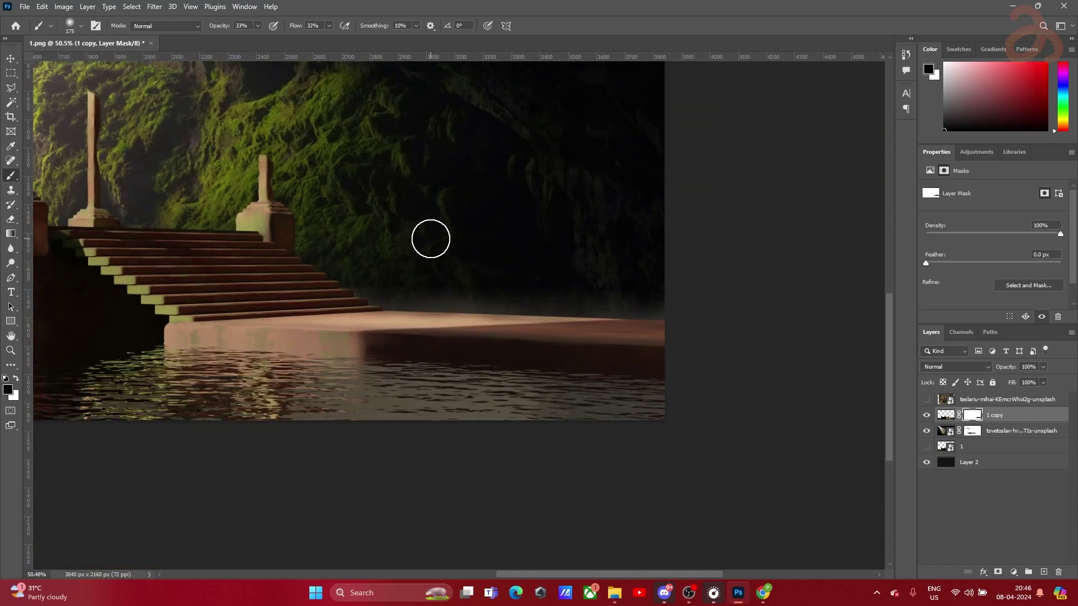
Raise the brush flow to 93% and fade the far water edge beside the left-hand steps into the dark cave
scroll(431, 238, "down", 2)
left_click_drag(397, 233, 621, 291)
scroll(262, 319, "up", 1)
scroll(262, 319, "up", 3)
scroll(483, 267, "up", 3)
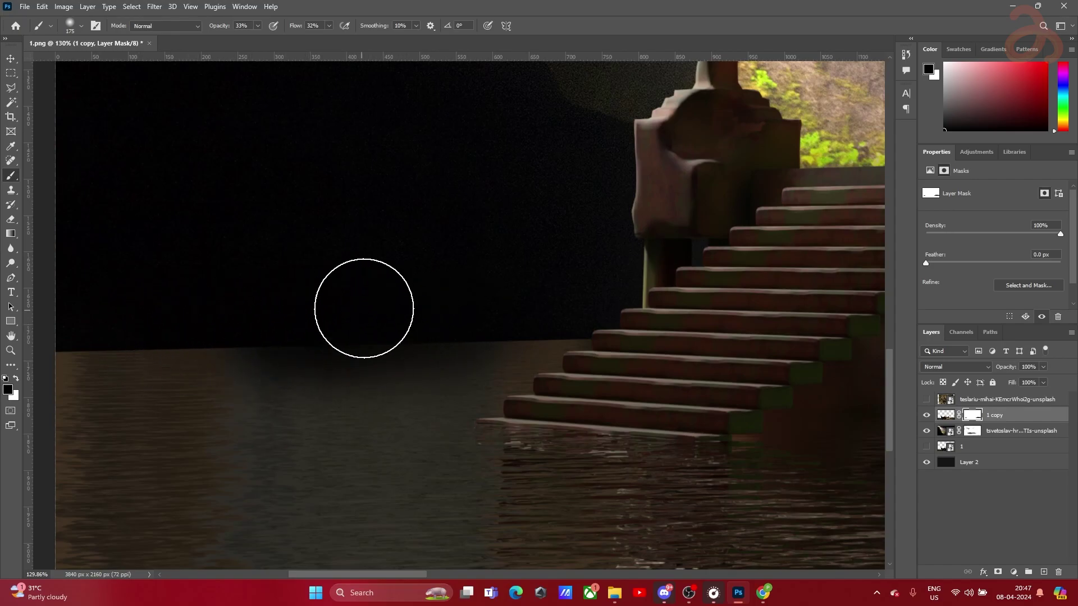
left_click_drag(288, 255, 474, 219)
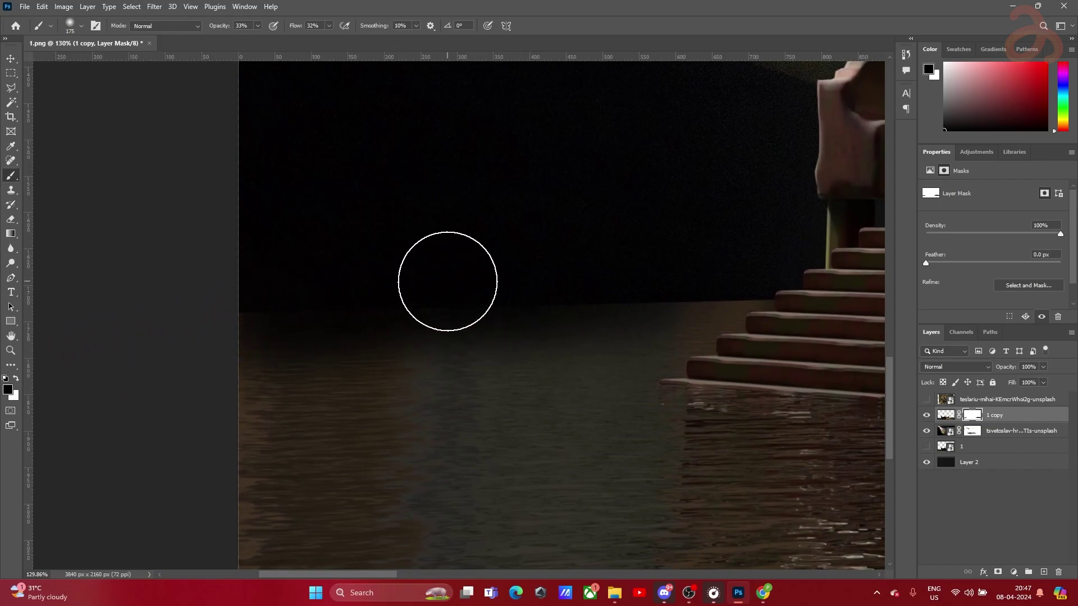
left_click_drag(331, 33, 332, 34)
mouse_move(463, 294)
left_mouse_down()
mouse_move(366, 281)
mouse_move(618, 293)
mouse_move(598, 275)
mouse_move(748, 265)
mouse_move(717, 282)
mouse_move(727, 267)
left_mouse_up()
scroll(366, 306, "down", 1)
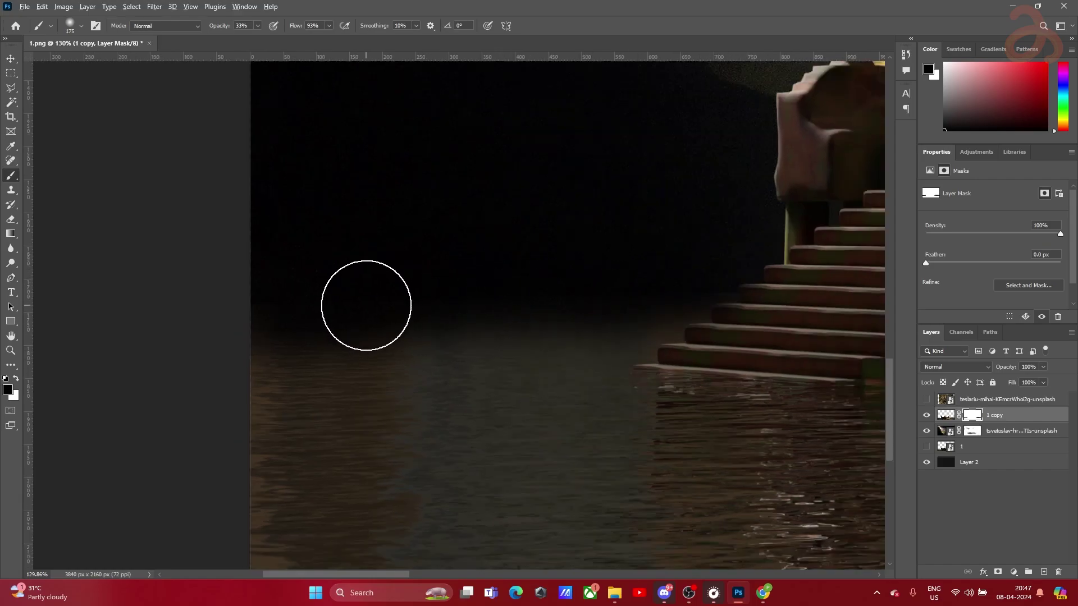
Lower the brush flow to 34% and soften the waterline near the left canvas edge with black and white mask strokes
scroll(527, 346, "down", 5)
scroll(417, 337, "up", 5)
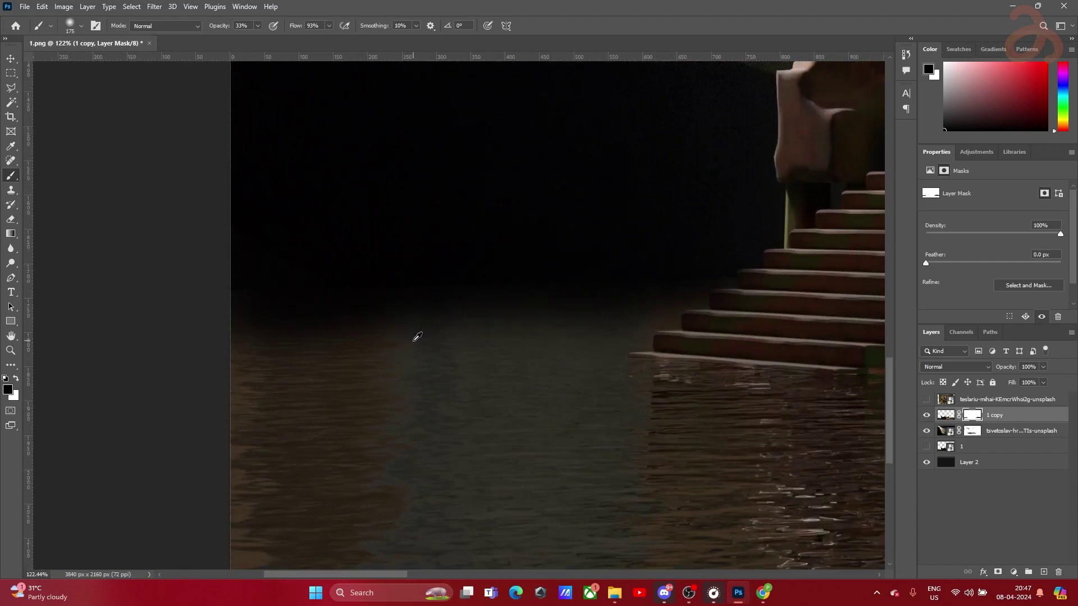
mouse_move(250, 284)
left_mouse_down()
mouse_move(315, 255)
mouse_move(213, 281)
mouse_move(350, 255)
left_mouse_up()
scroll(350, 254, "down", 3)
scroll(331, 270, "up", 1)
key("x")
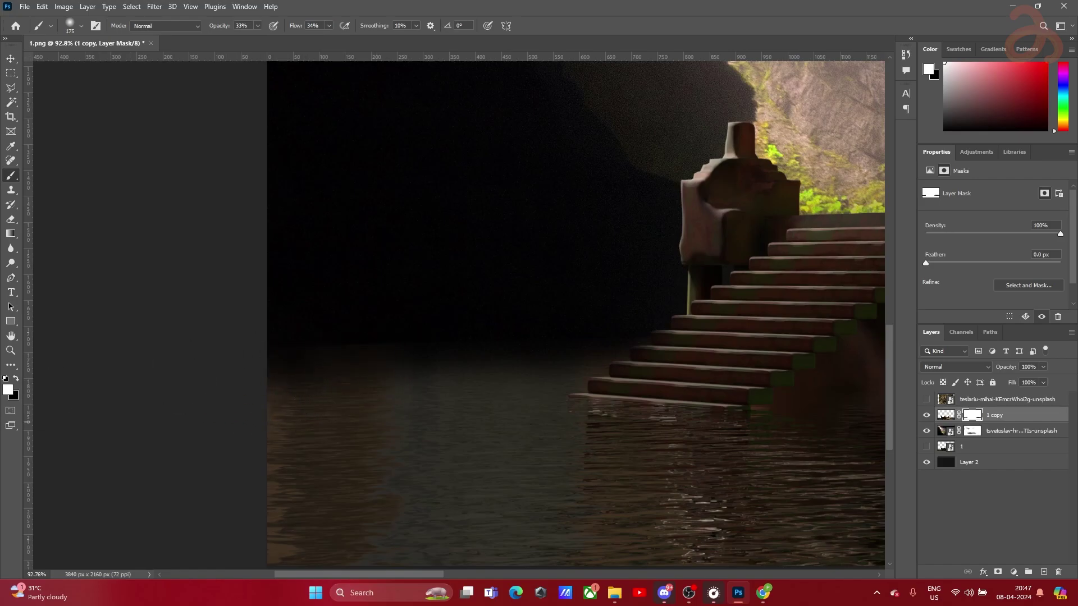
key("x")
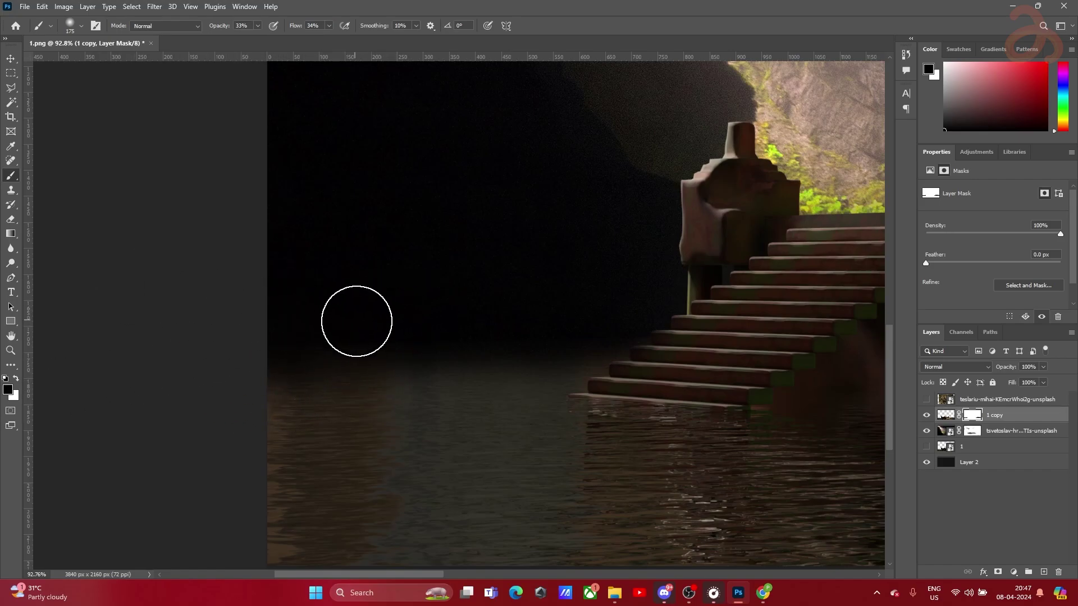
Switch to the Move tool and examine the whole composite, including the left pedestal, the stairs and the cave walls
scroll(159, 307, "down", 5)
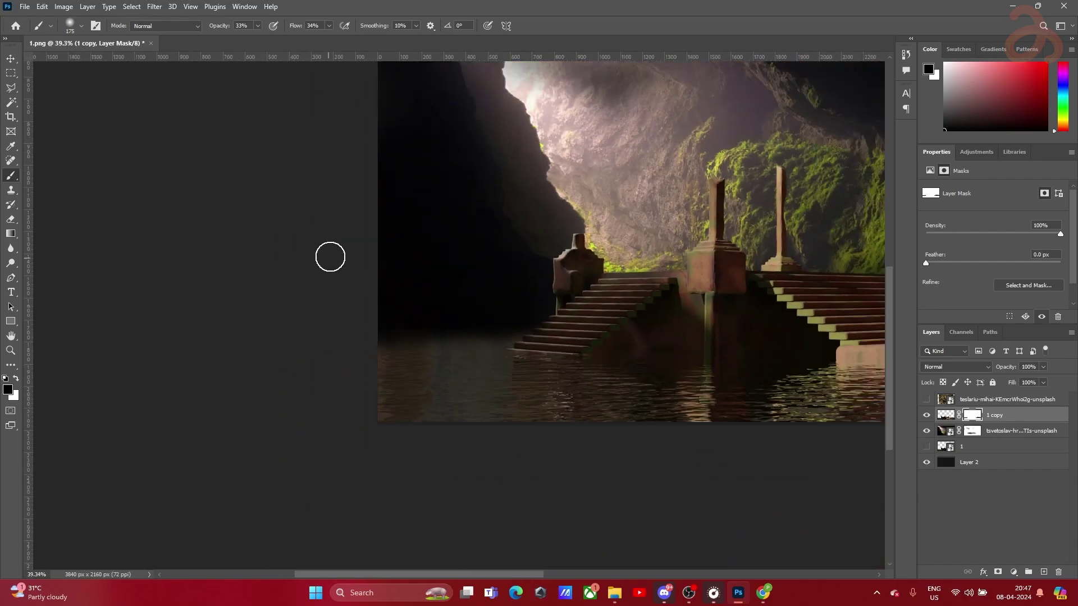
left_click_drag(325, 258, 81, 259)
left_click_drag(419, 234, 361, 298)
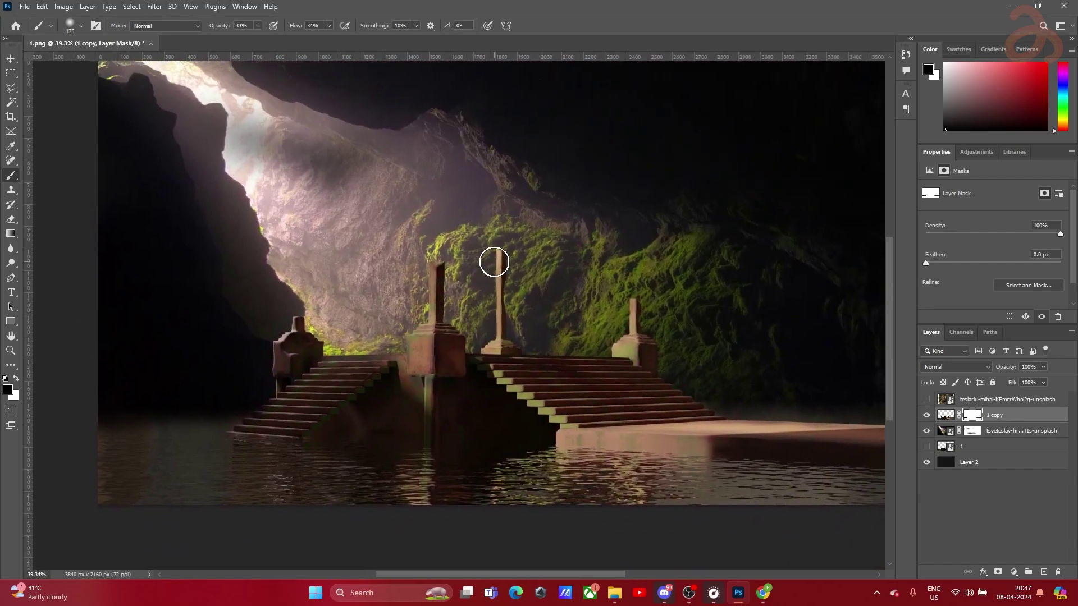
left_click_drag(454, 198, 384, 225)
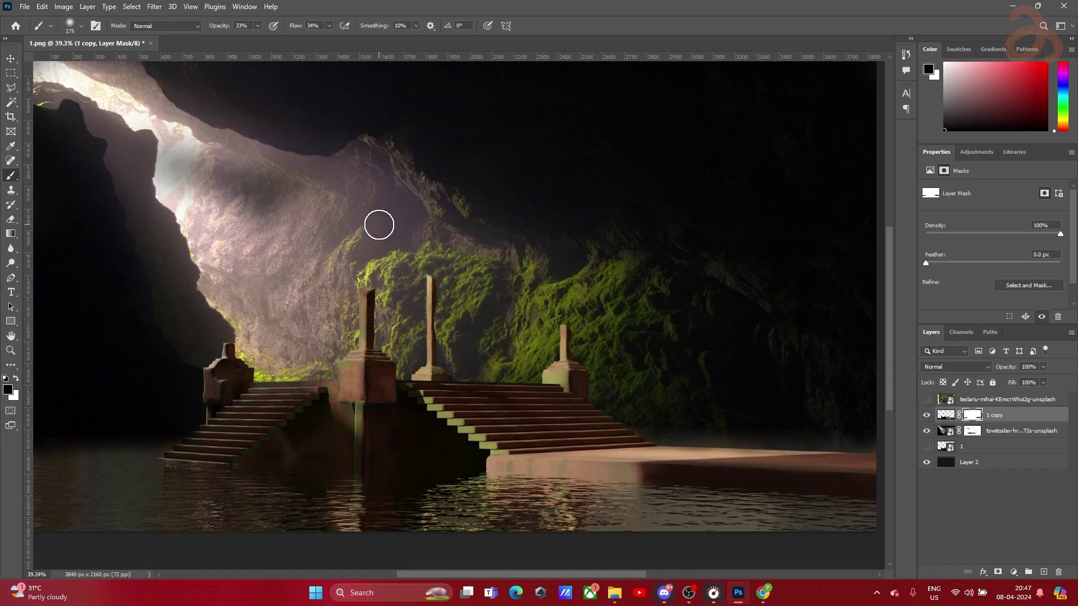
key("v")
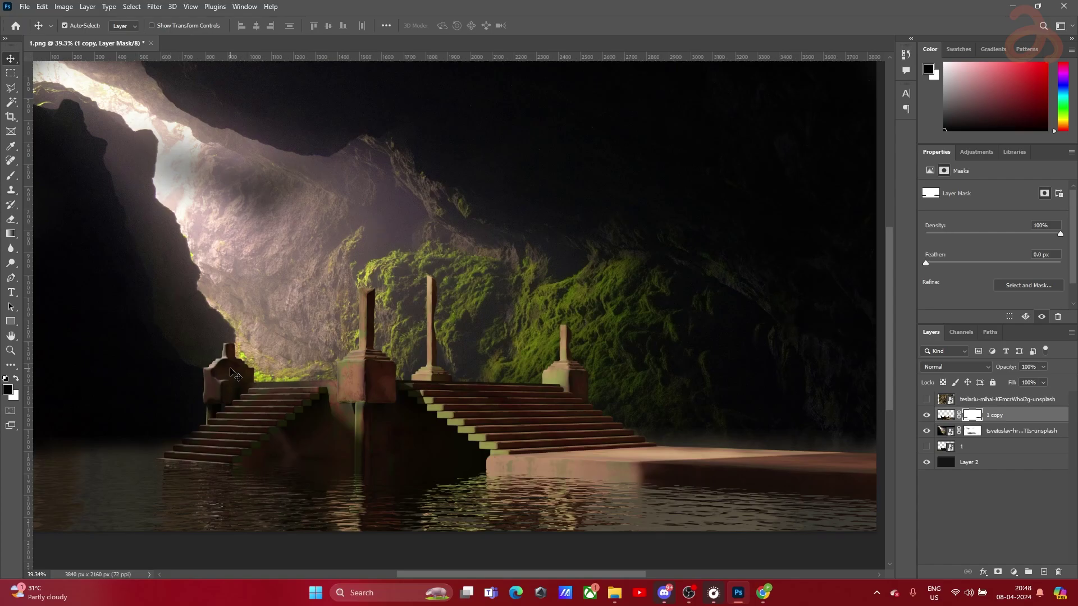
scroll(216, 356, "up", 3)
left_click_drag(229, 337, 545, 294)
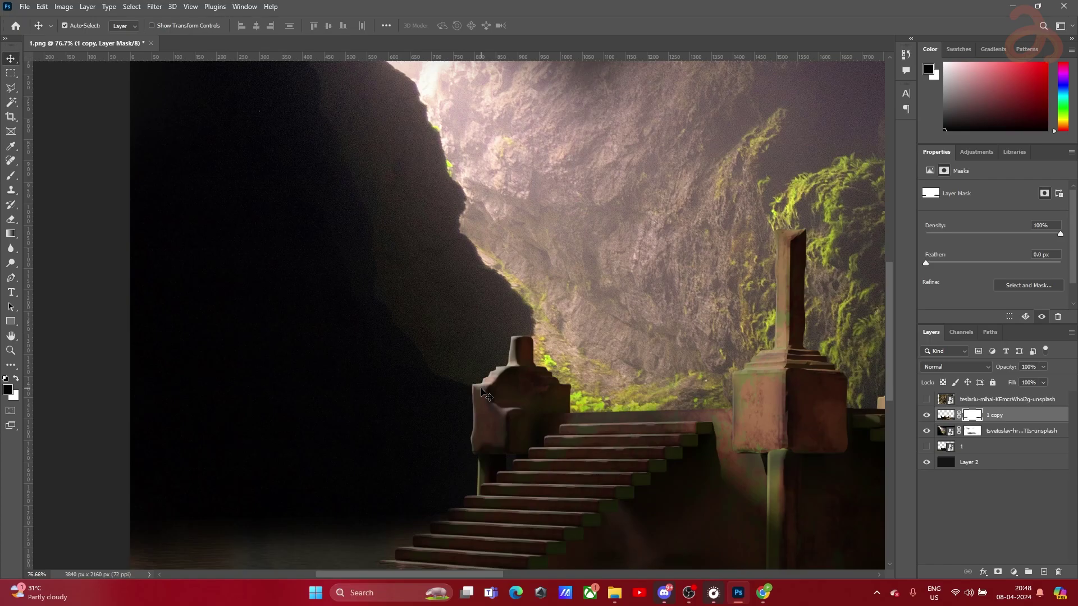
scroll(682, 362, "down", 5)
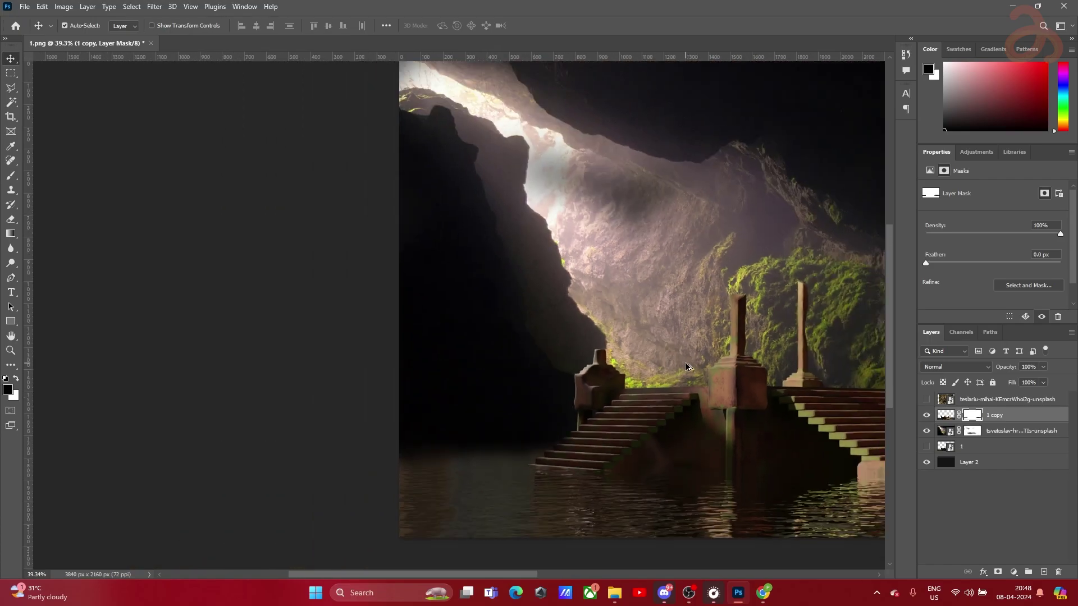
left_click_drag(746, 312, 506, 298)
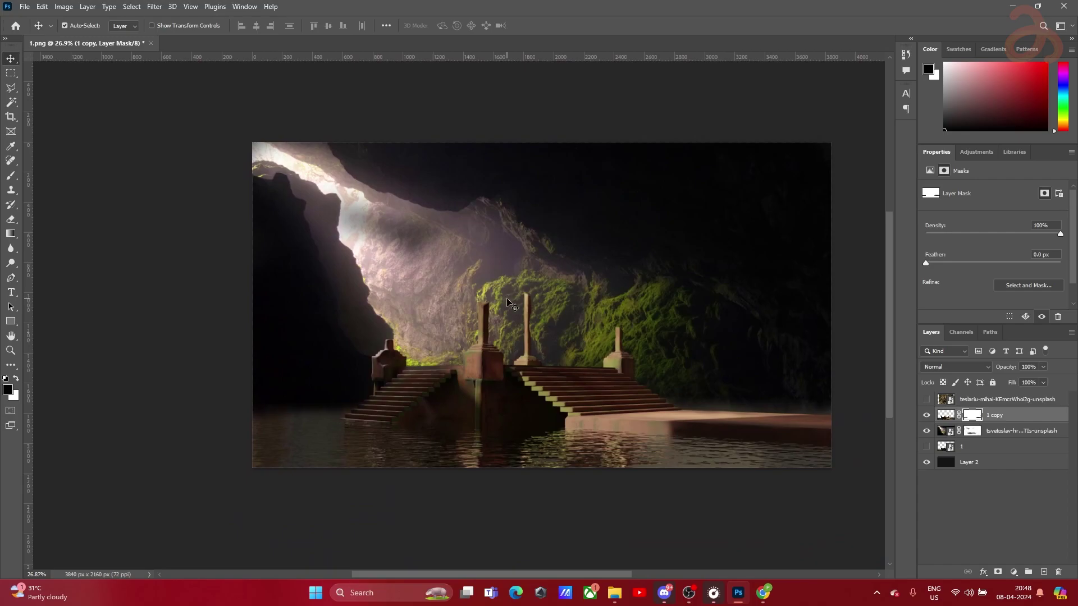
left_click_drag(550, 271, 524, 258)
scroll(468, 258, "up", 2)
scroll(468, 258, "down", 1)
scroll(468, 258, "up", 1)
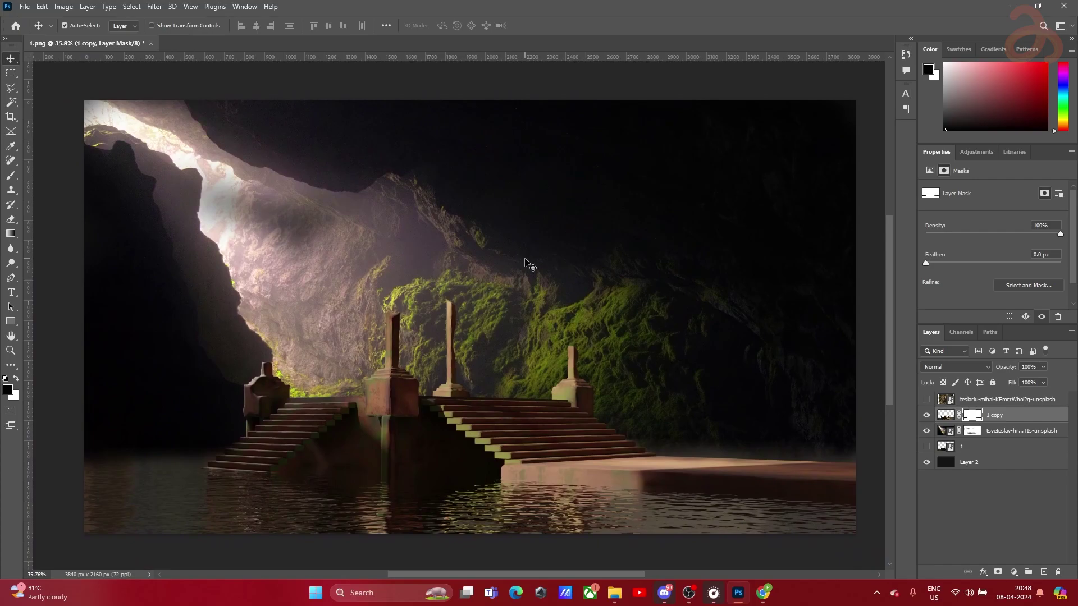
Show the teslariu-mihai rock photo layer, scale it to 20.94%, and move it into the upper-right corner of the canvas
left_click(926, 400)
left_click(559, 294)
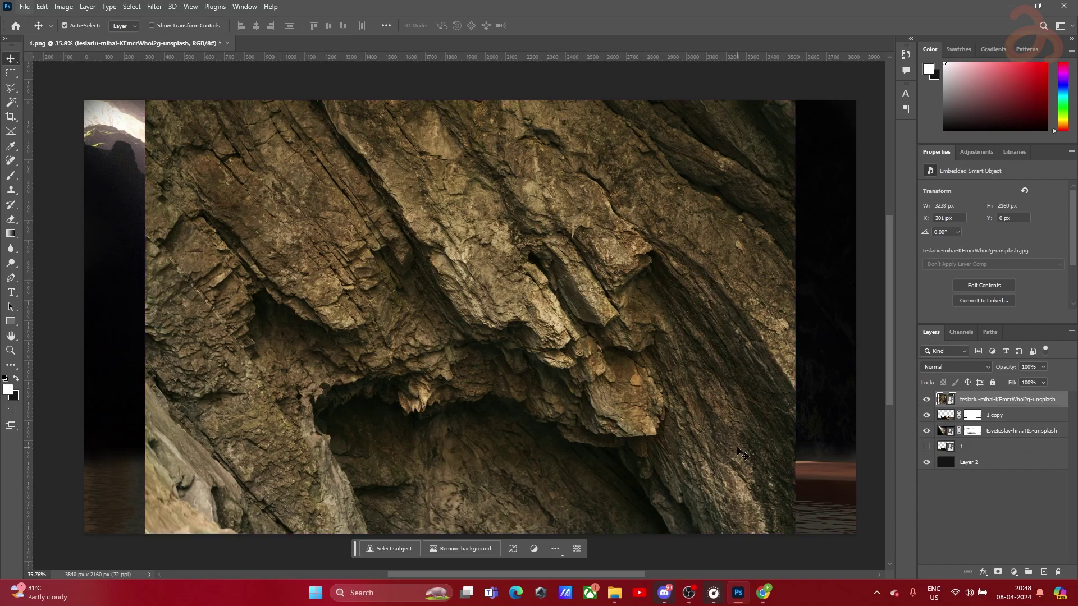
key("ctrl+t")
left_click_drag(794, 531, 632, 435)
left_click_drag(552, 337, 770, 232)
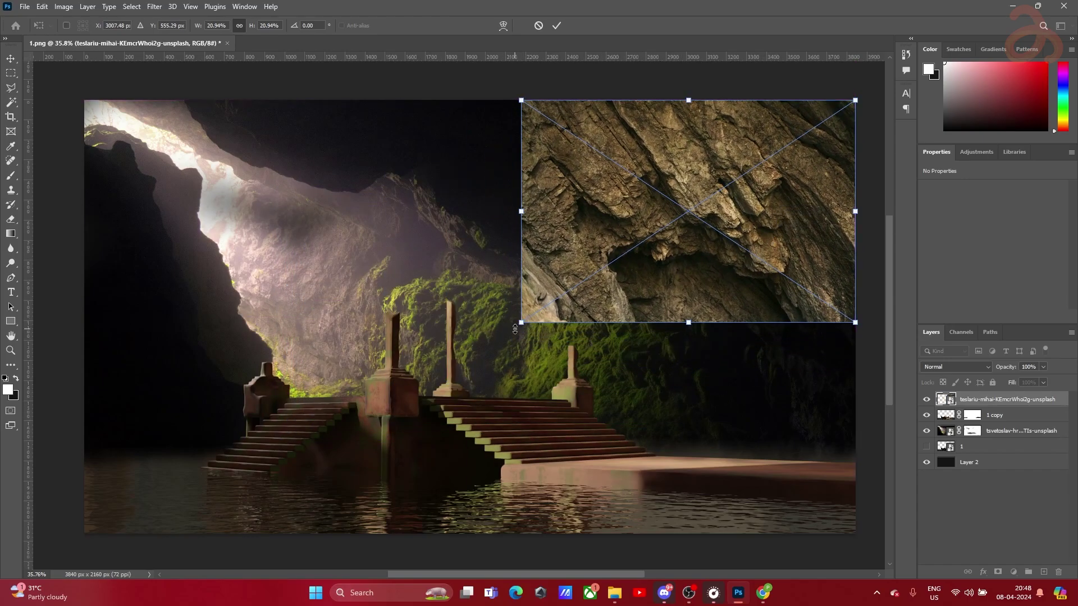
Shrink the rock photo to 13.09%, rotate it to -18.08° over the cave ceiling, and place a copy over the dark left wall
left_click_drag(747, 180, 587, 279)
left_click_drag(440, 355, 476, 400)
left_click_drag(707, 223, 539, 410)
left_click_drag(575, 354, 442, 119)
left_click_drag(548, 207, 393, 176)
left_click_drag(360, 131, 252, 435)
left_click(557, 25)
left_click_drag(281, 357, 281, 357)
Enlarge the ceiling rock photo to 17.15% and shift it right so that it covers the overhang
scroll(280, 136, "up", 5)
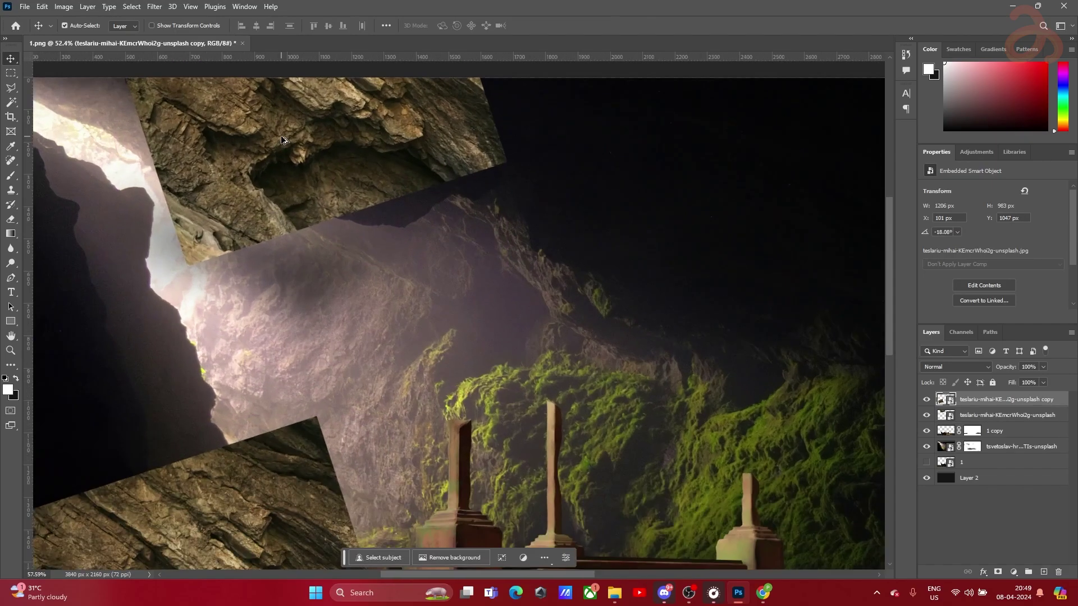
left_click_drag(328, 138, 482, 222)
key("ctrl+t")
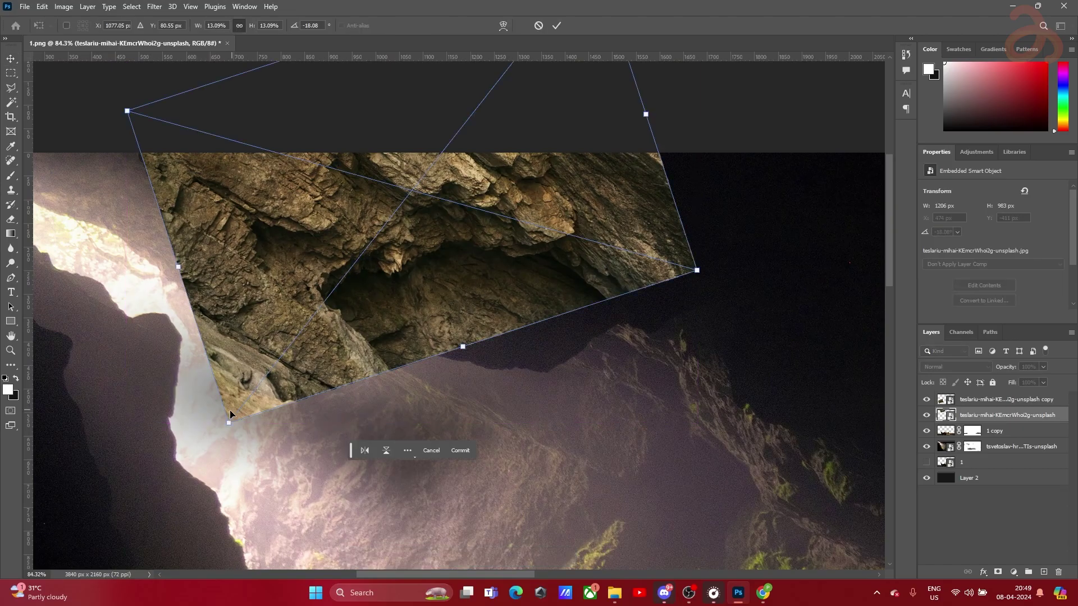
left_click_drag(225, 417, 166, 508)
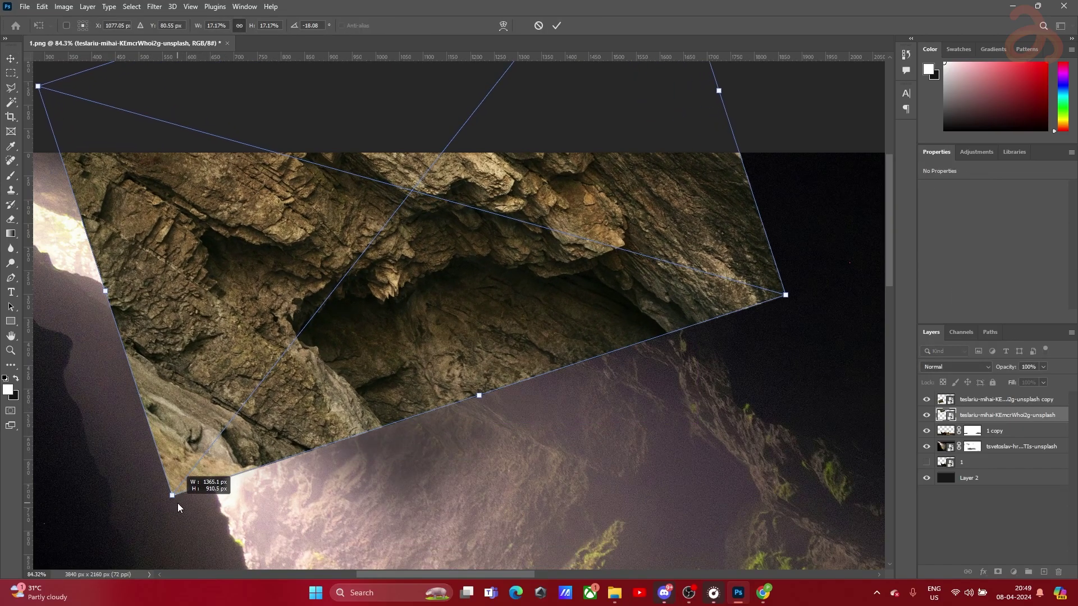
left_click_drag(474, 295, 549, 281)
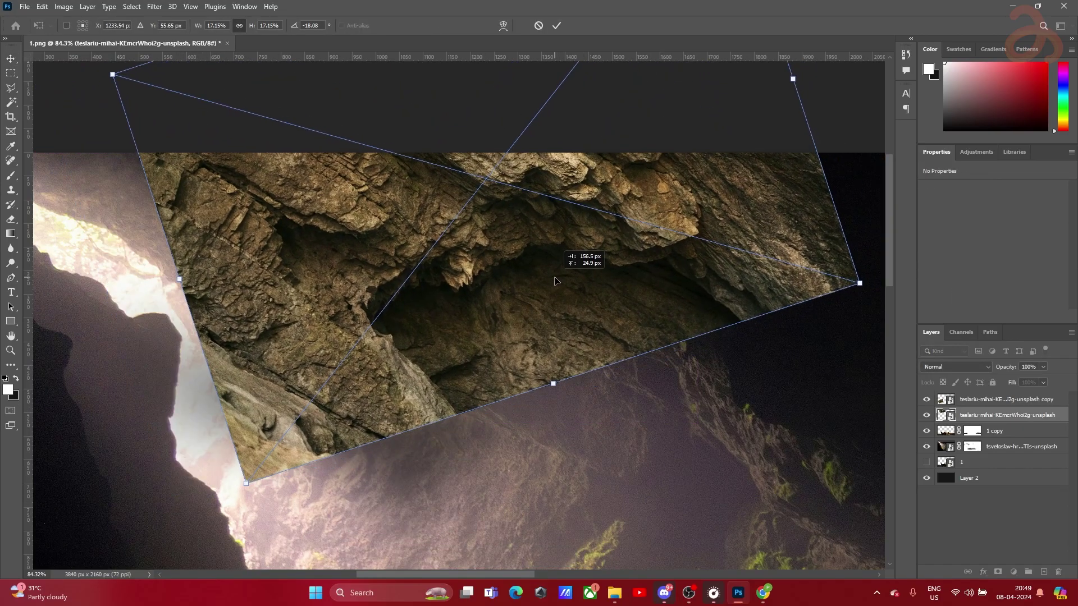
left_click(556, 26)
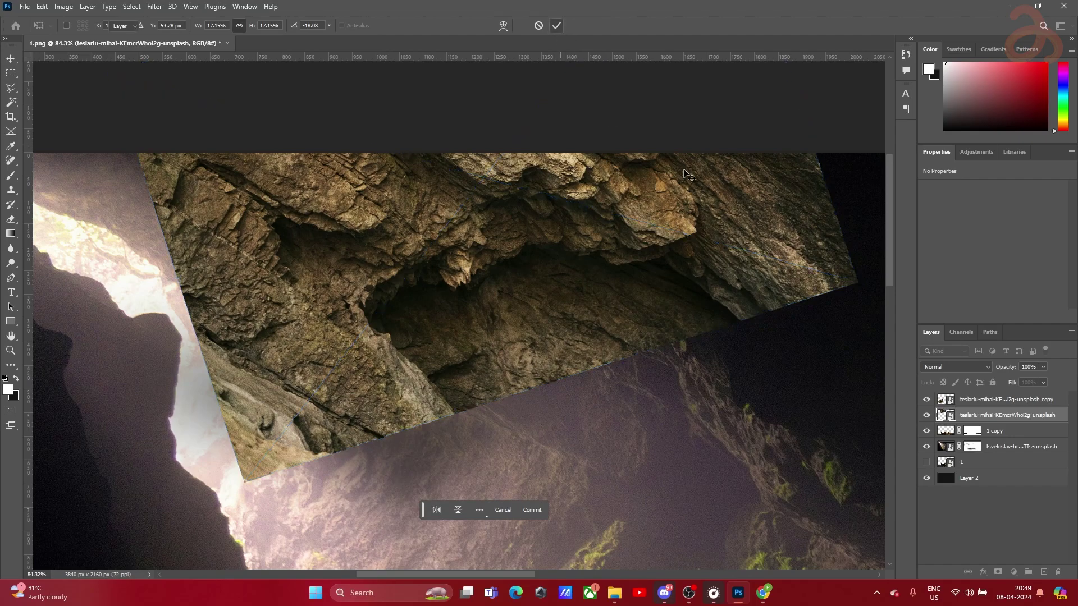
Rasterize the ceiling rock layer and add a layer mask to it
right_click(964, 418)
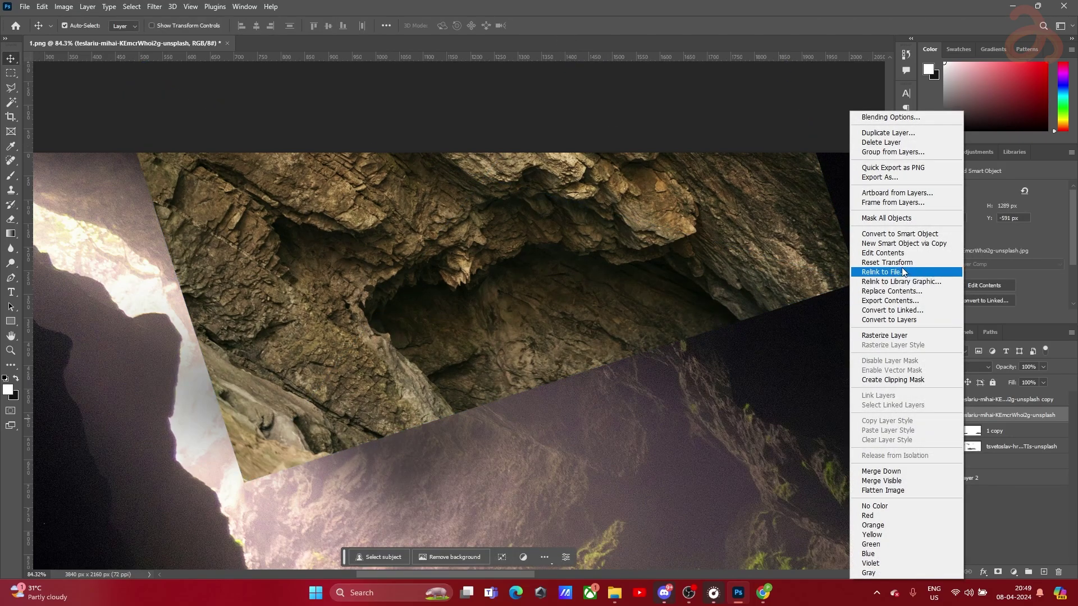
left_click(898, 340)
left_click(997, 572)
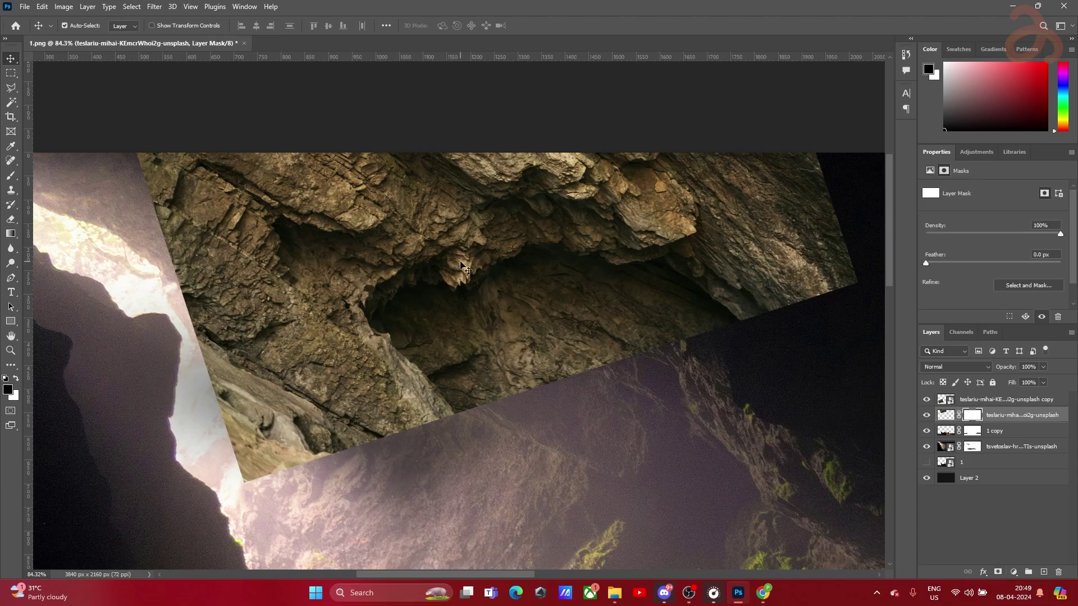
Mask out the ceiling rock's lower and side edges with a 394 px black brush at 81% opacity and 90% flow
key("ctrl+2")
key("x")
left_click(10, 175)
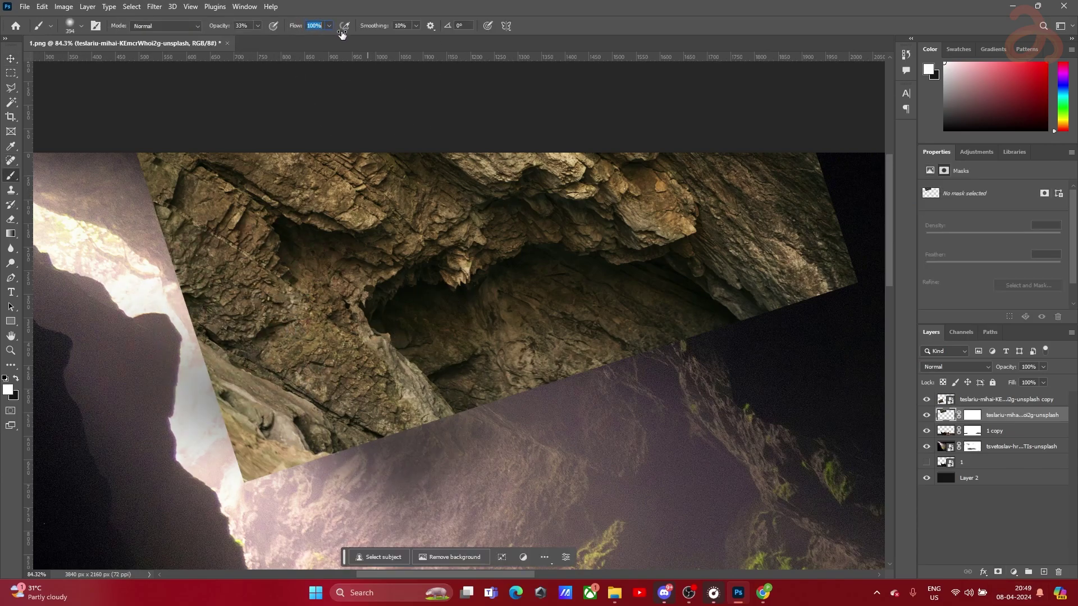
type("90")
mouse_move(325, 385)
left_mouse_down()
mouse_move(264, 409)
mouse_move(415, 443)
left_mouse_up()
left_click(972, 416)
key("x")
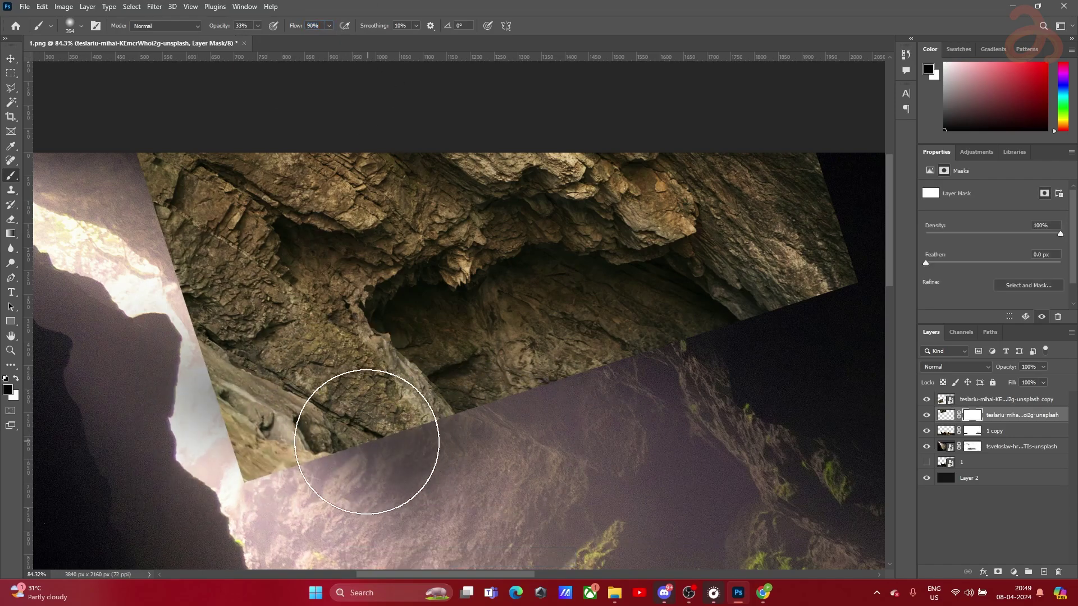
type("81")
mouse_move(348, 397)
left_mouse_down()
mouse_move(234, 435)
mouse_move(190, 486)
mouse_move(346, 471)
mouse_move(184, 347)
mouse_move(280, 453)
mouse_move(165, 306)
mouse_move(190, 333)
mouse_move(127, 223)
mouse_move(100, 219)
mouse_move(80, 257)
mouse_move(108, 359)
mouse_move(145, 357)
mouse_move(186, 451)
mouse_move(252, 508)
mouse_move(323, 539)
mouse_move(552, 492)
mouse_move(568, 432)
mouse_move(503, 426)
mouse_move(555, 420)
mouse_move(516, 451)
mouse_move(619, 433)
mouse_move(418, 452)
mouse_move(294, 420)
mouse_move(555, 420)
mouse_move(439, 413)
mouse_move(758, 380)
mouse_move(814, 326)
mouse_move(818, 275)
mouse_move(795, 280)
mouse_move(796, 207)
mouse_move(829, 208)
mouse_move(840, 377)
left_mouse_up()
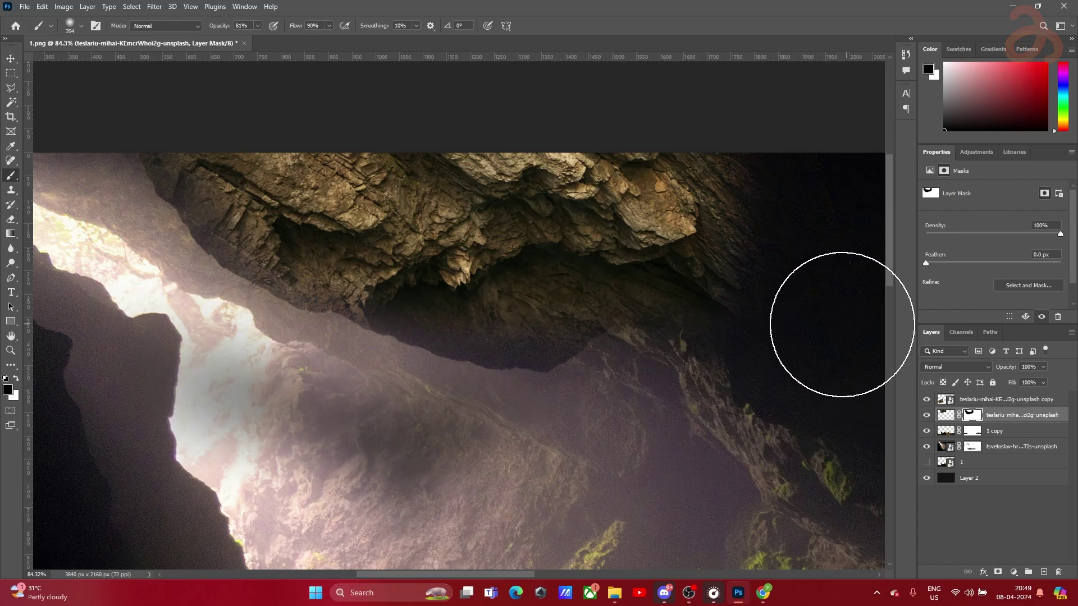
scroll(558, 375, "down", 3)
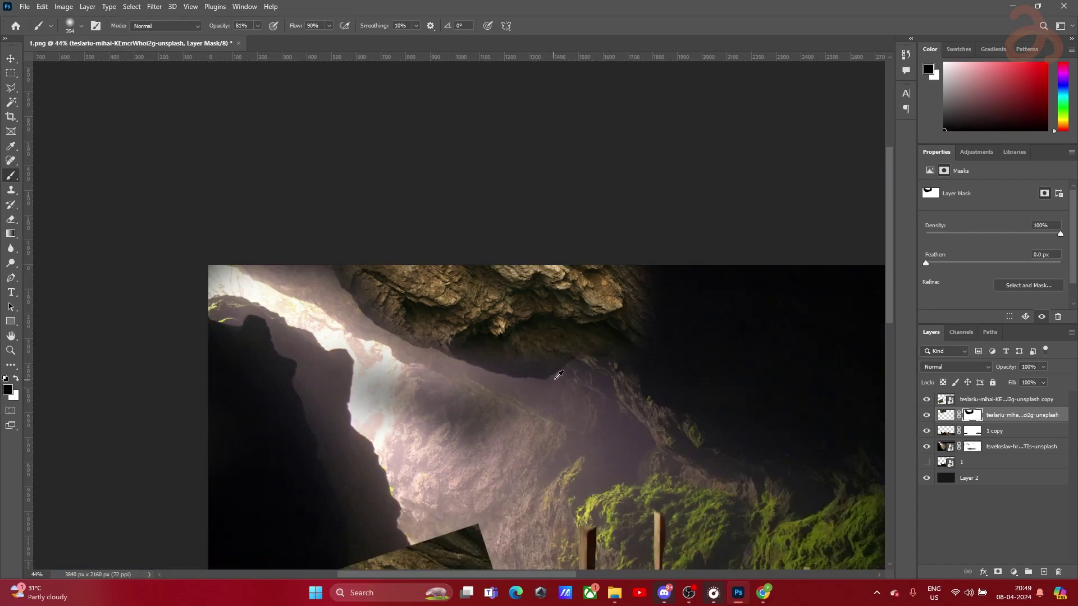
Paint the ceiling rock's underside back into its layer mask with a 220 px white brush
scroll(529, 392, "up", 3)
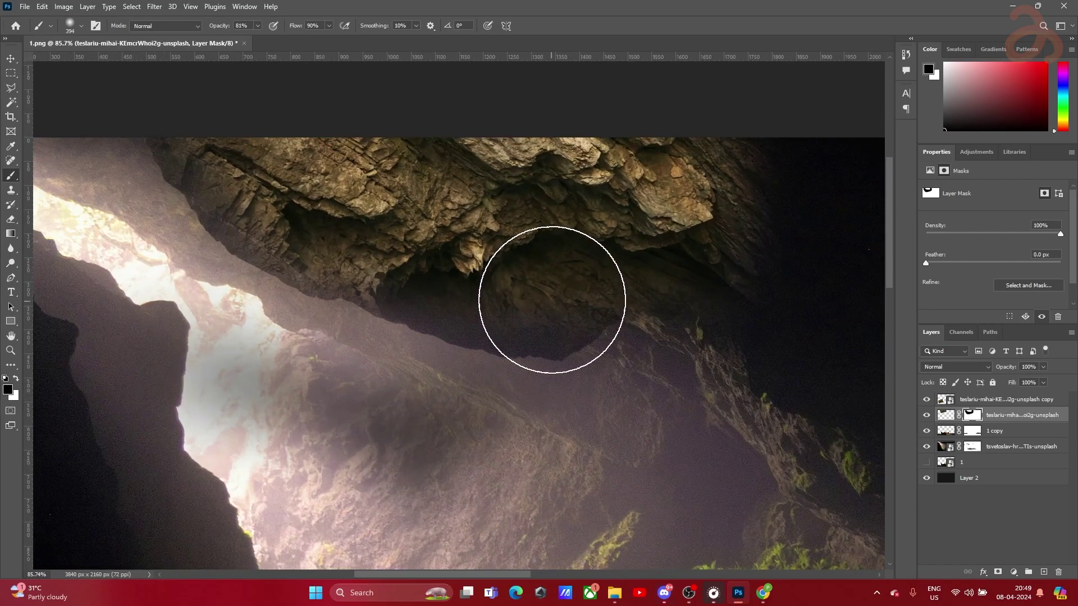
scroll(541, 337, "up", 2)
left_click_drag(550, 316, 494, 330)
key("x")
mouse_move(584, 324)
left_mouse_down()
mouse_move(535, 340)
mouse_move(558, 344)
mouse_move(436, 334)
mouse_move(470, 341)
mouse_move(298, 289)
mouse_move(462, 337)
left_mouse_up()
scroll(494, 314, "down", 5)
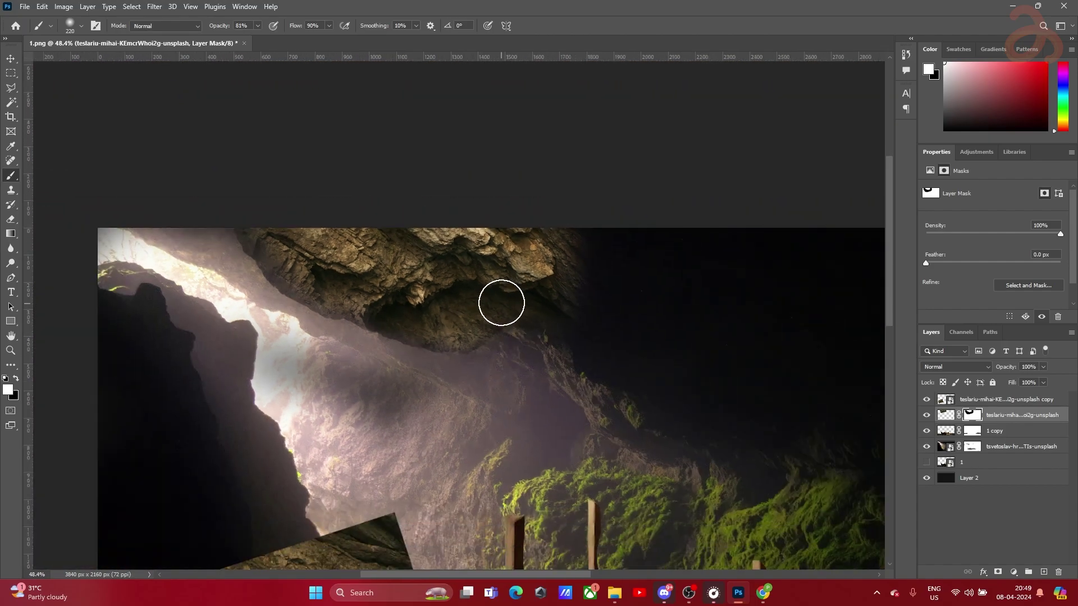
scroll(501, 304, "up", 3)
key("v")
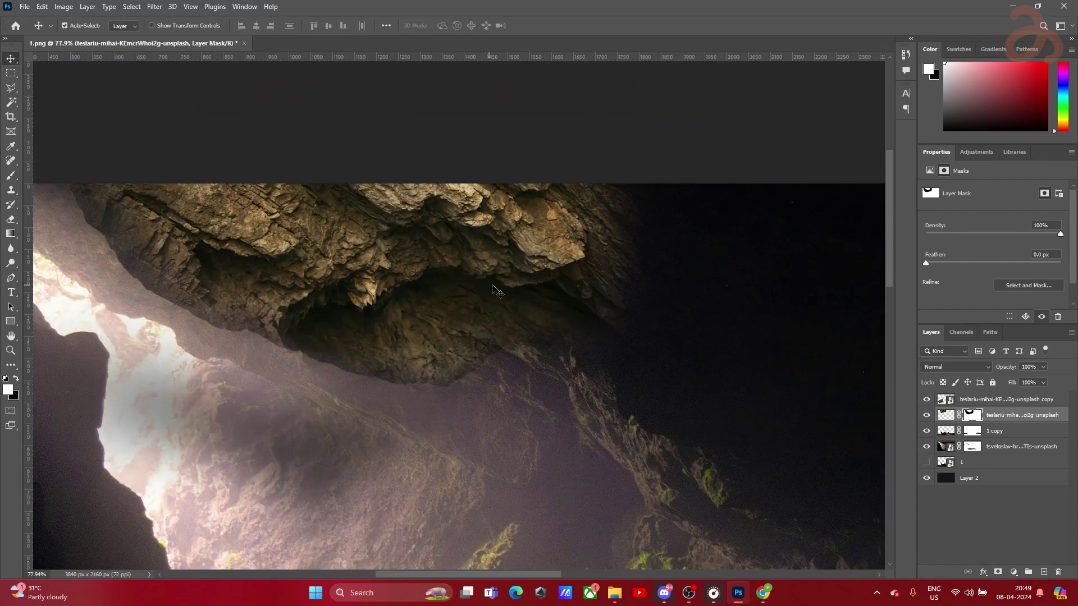
Duplicate the masked ceiling rock layer and hide the original
left_click(950, 421)
right_click(950, 421)
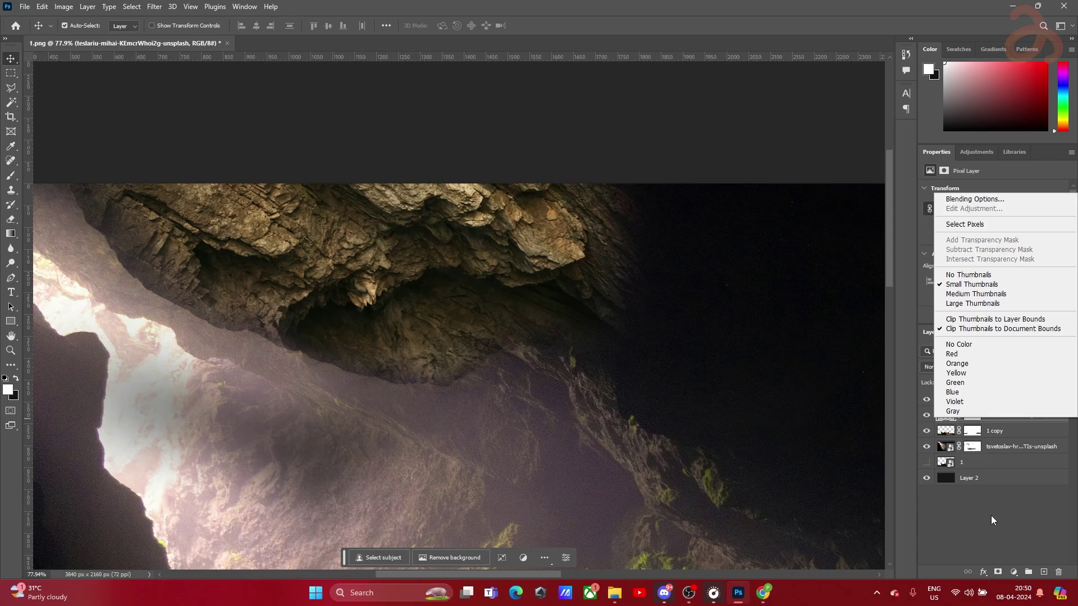
left_click(951, 468)
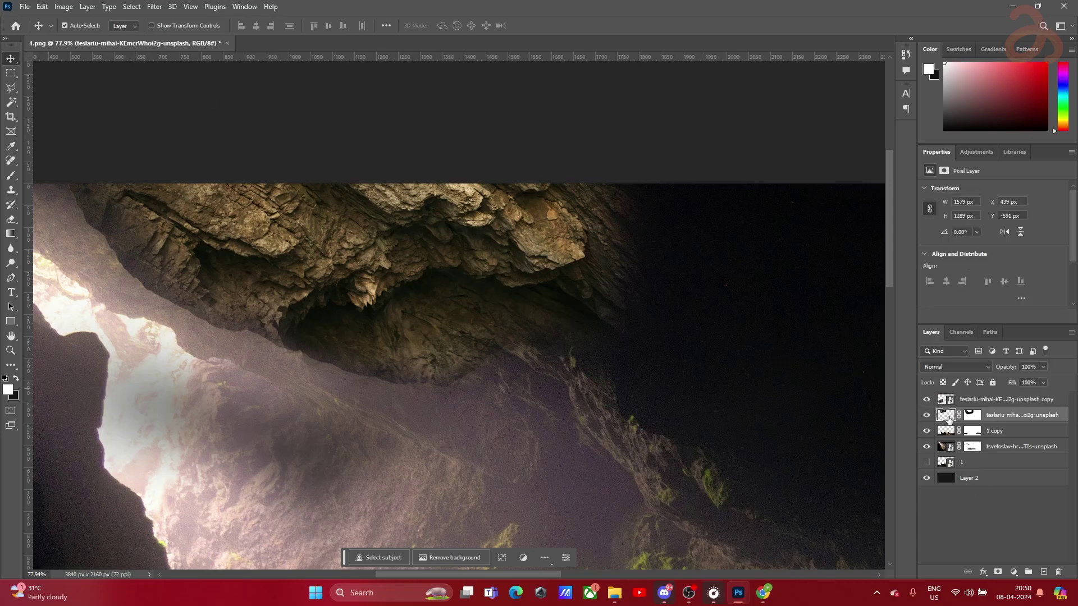
mouse_move(499, 242)
left_mouse_down()
mouse_move(422, 189)
mouse_move(488, 229)
left_mouse_up()
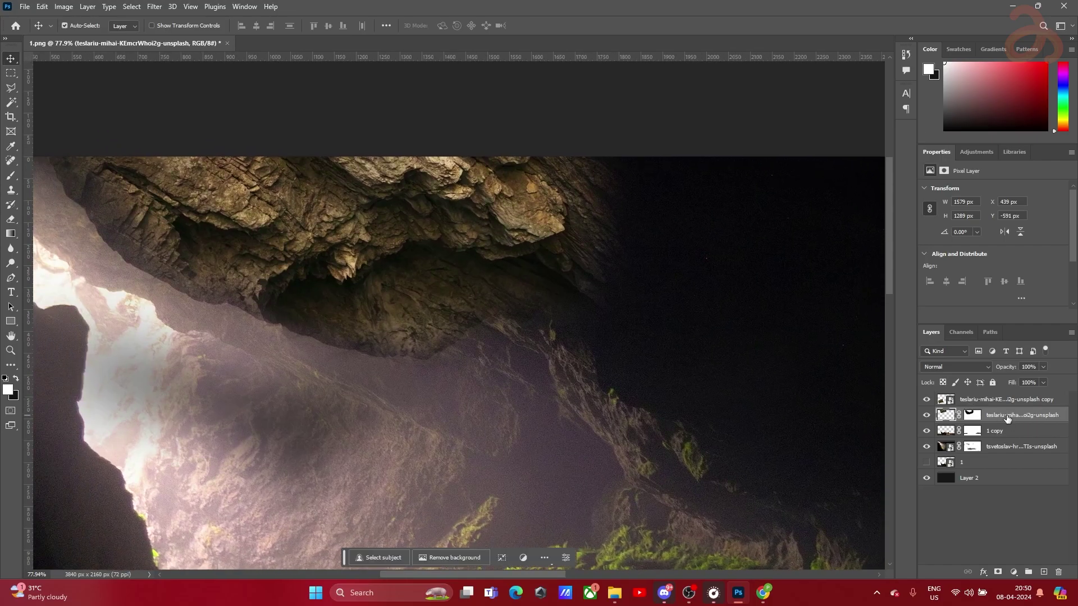
left_click(1013, 434)
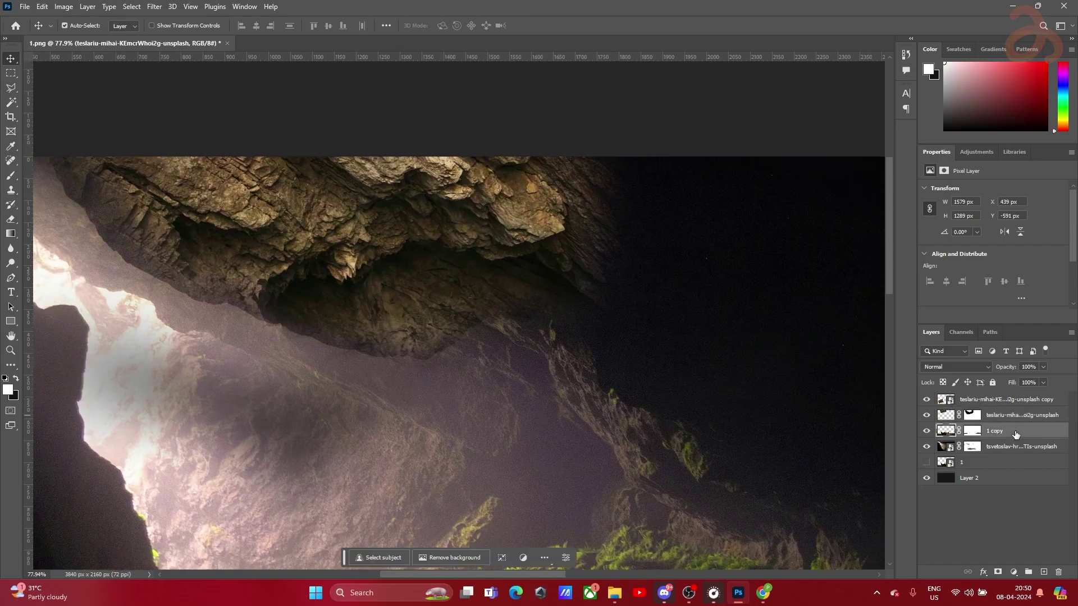
left_click(1003, 415)
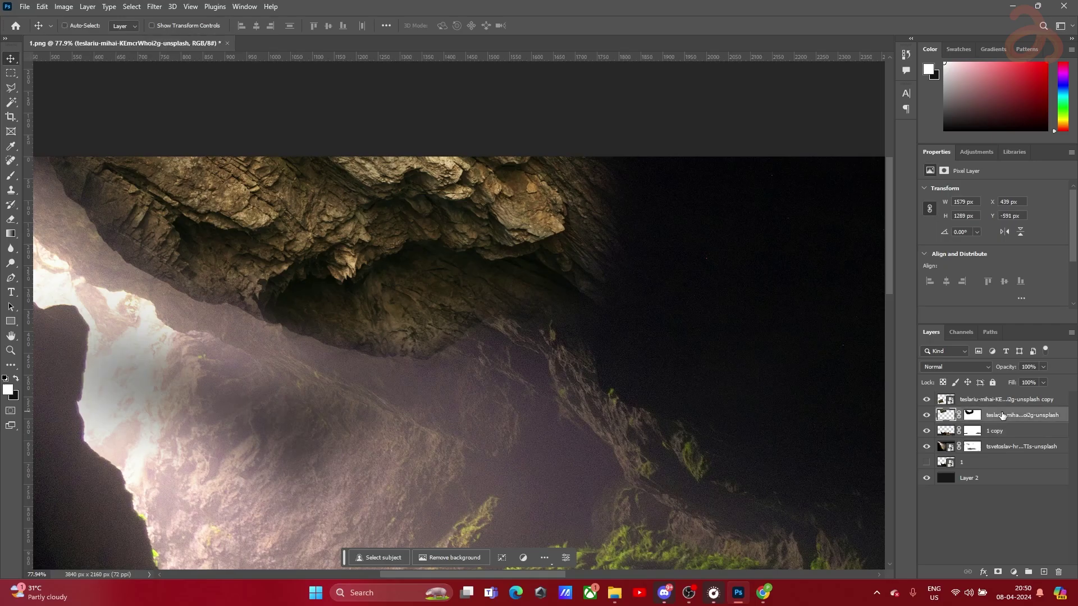
key("ctrl+j")
left_click(925, 431)
Convert the duplicated ceiling rock layer to a Smart Object
right_click(941, 418)
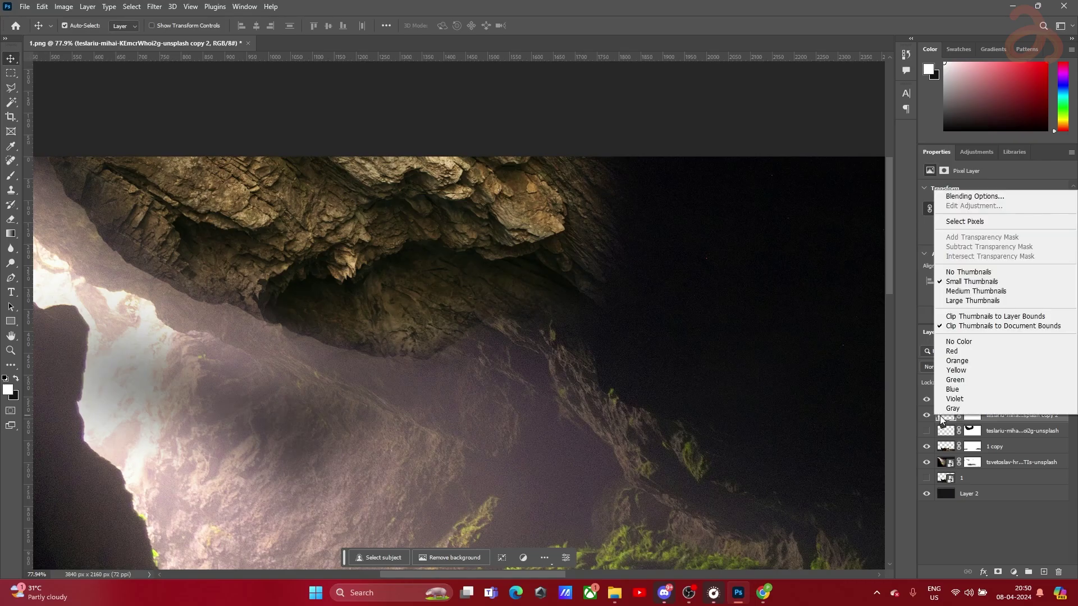
left_click(1009, 485)
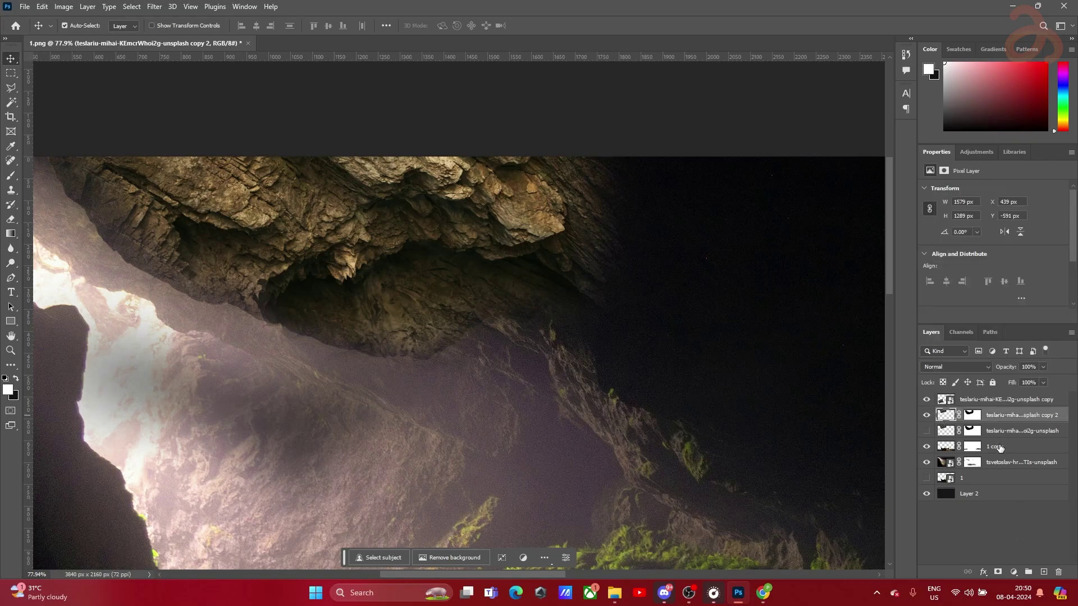
right_click(999, 421)
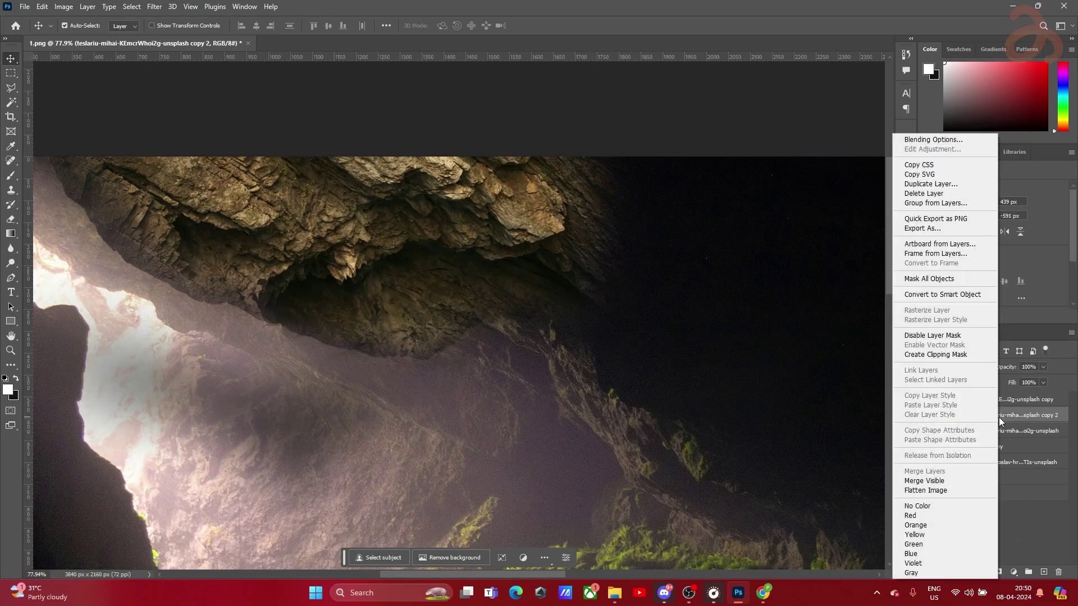
left_click(916, 294)
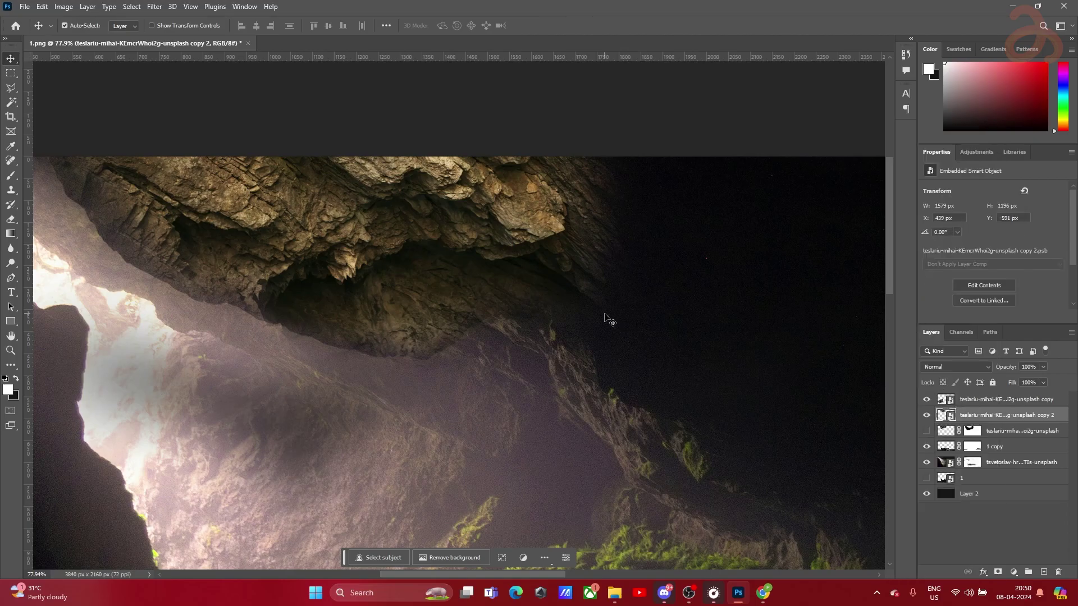
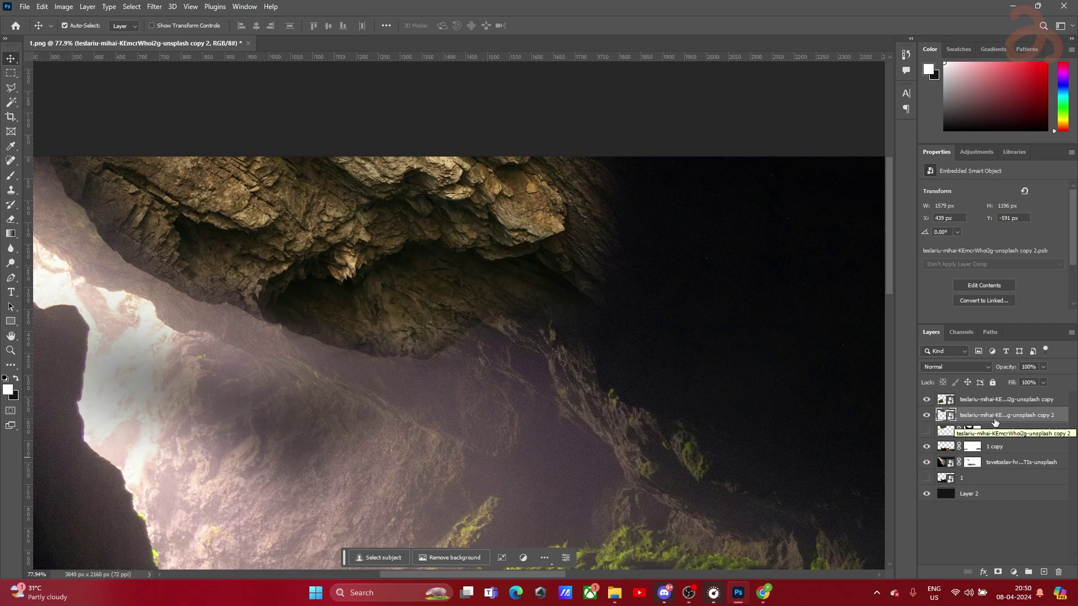
Darken the ceiling rock copy with a Brightness/Contrast adjustment of brightness -148 and contrast 17
left_click(60, 7)
mouse_move(73, 37)
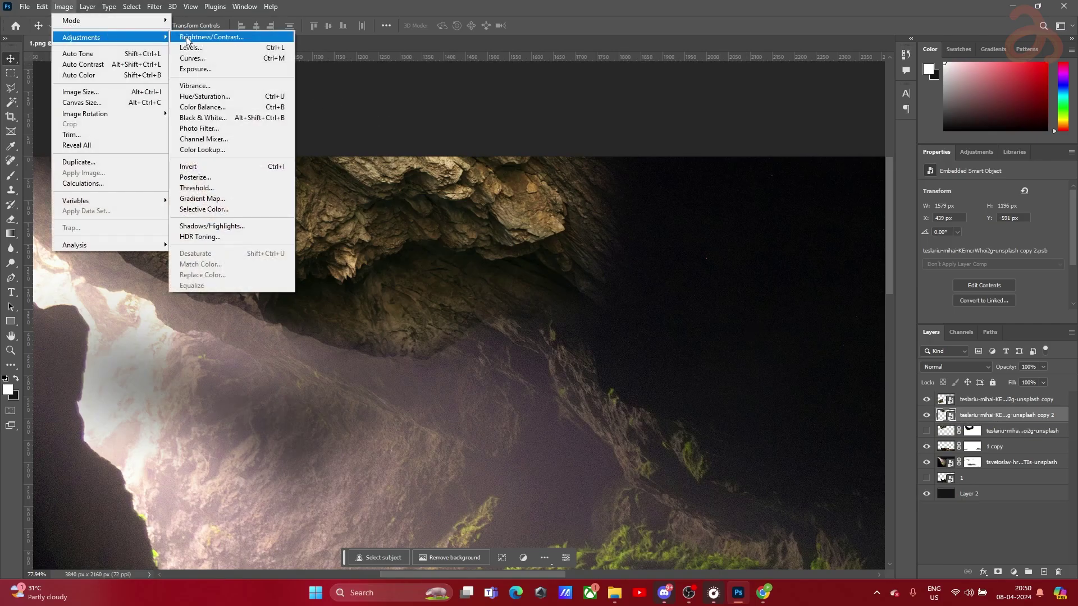
left_click(189, 37)
left_click_drag(488, 150, 762, 224)
left_click_drag(814, 249, 796, 254)
left_click_drag(761, 222, 754, 222)
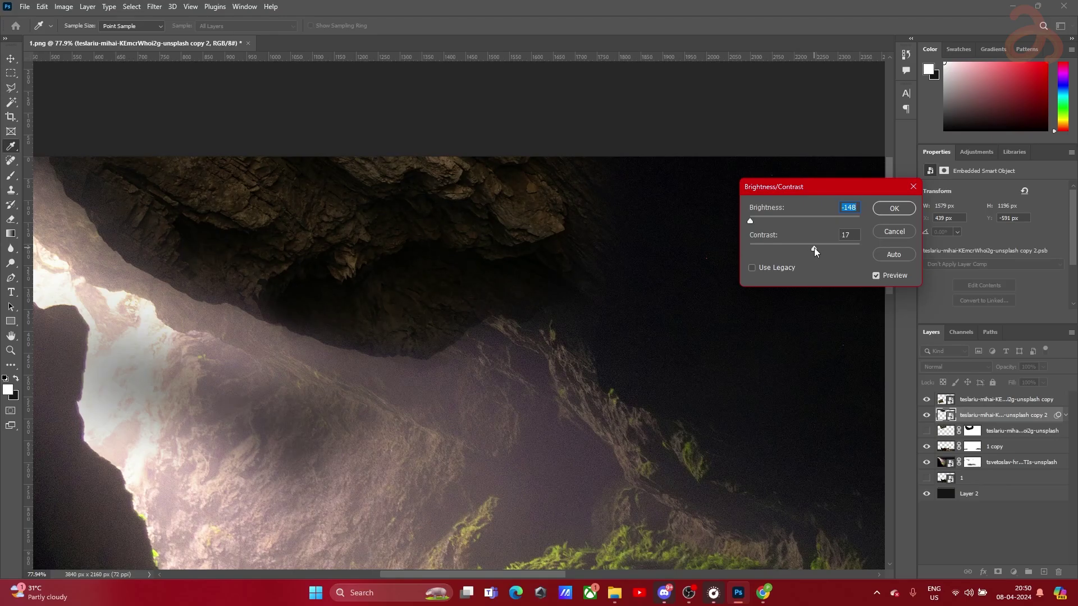
left_click(893, 208)
key("v")
scroll(573, 255, "down", 5)
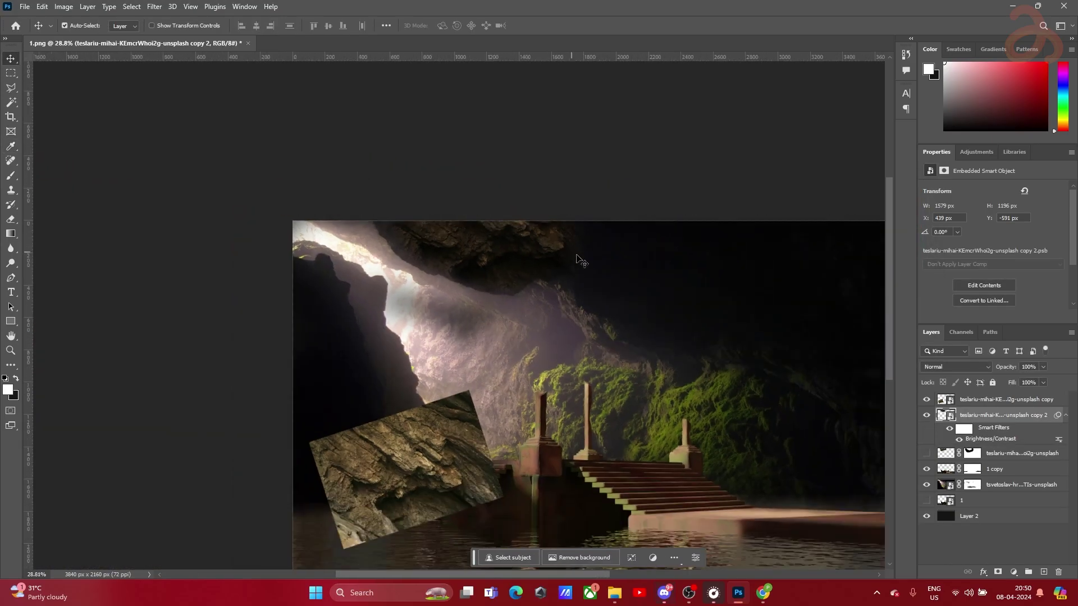
scroll(573, 256, "up", 6)
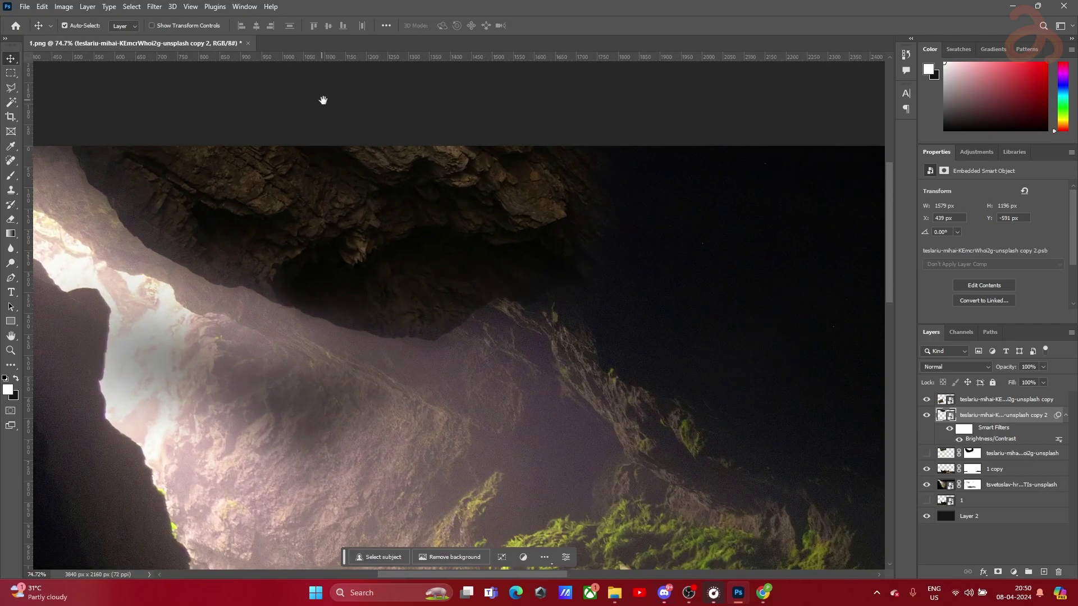
Apply a Levels adjustment to the ceiling rock copy with black input 0, midtones 0.92 and white input 255
left_click_drag(321, 99, 343, 113)
left_click(64, 6)
mouse_move(85, 38)
left_click(247, 51)
left_click_drag(513, 114, 717, 145)
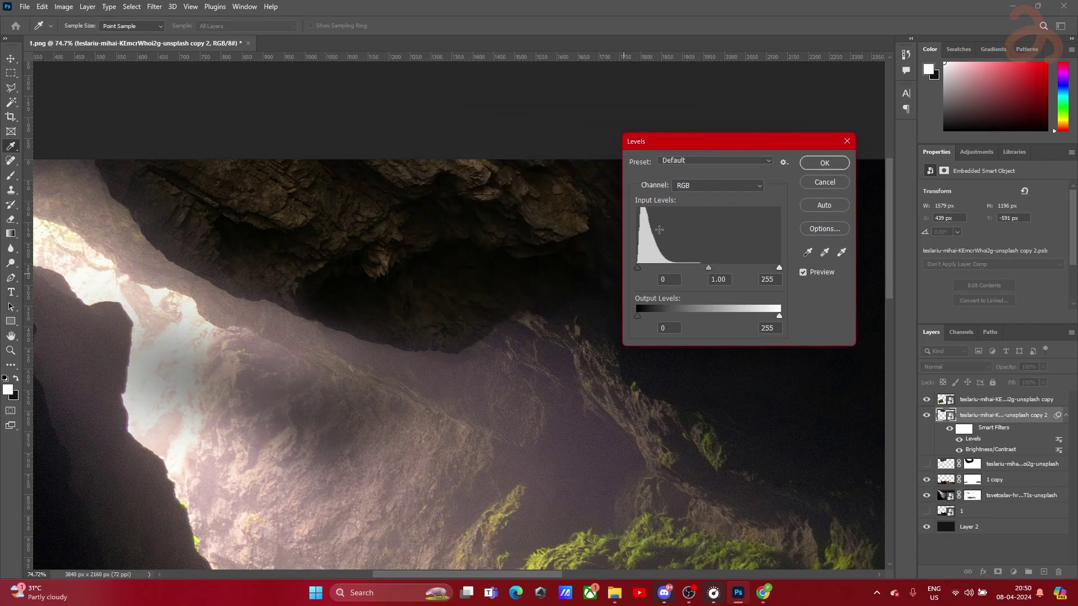
left_click_drag(637, 267, 721, 269)
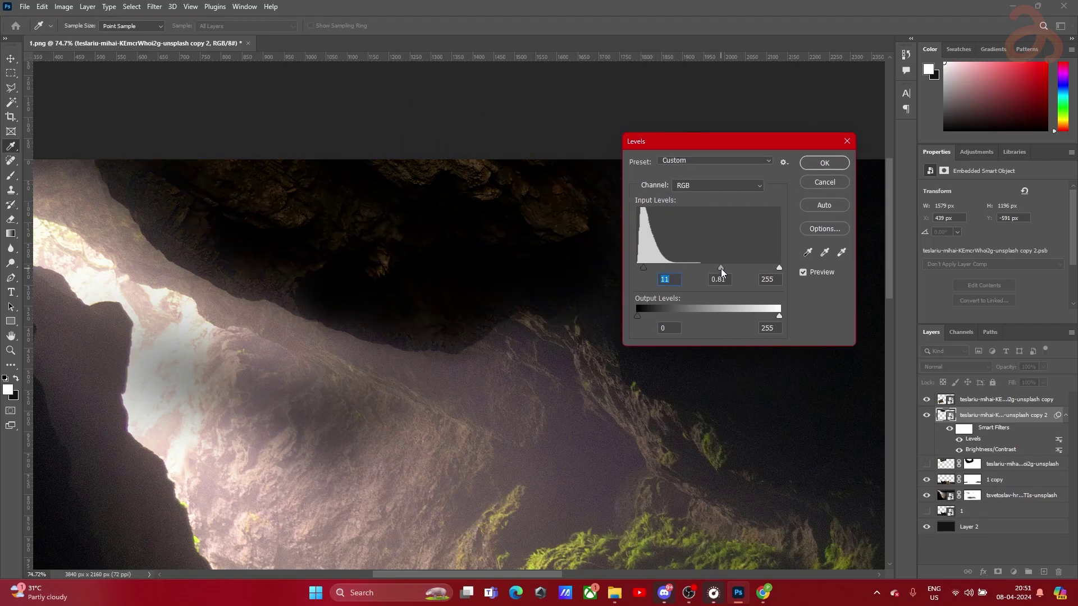
left_click_drag(645, 269, 633, 272)
left_click_drag(778, 267, 708, 271)
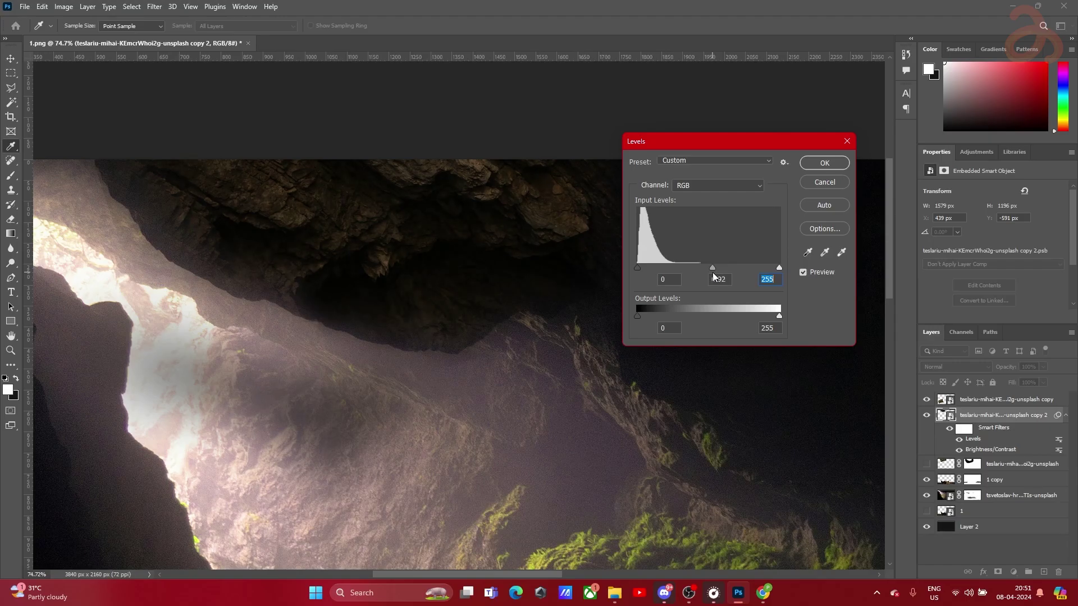
left_click(824, 162)
key("v")
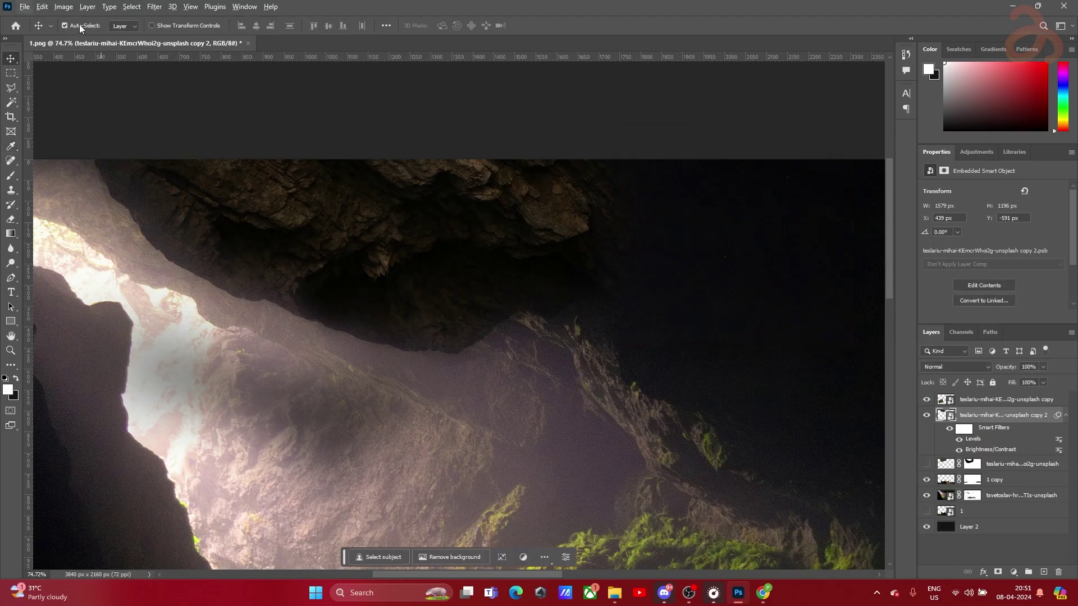
Start a Curves adjustment on the ceiling rock copy and lower the RGB curve at input 144 to output 118
left_click(62, 9)
mouse_move(89, 37)
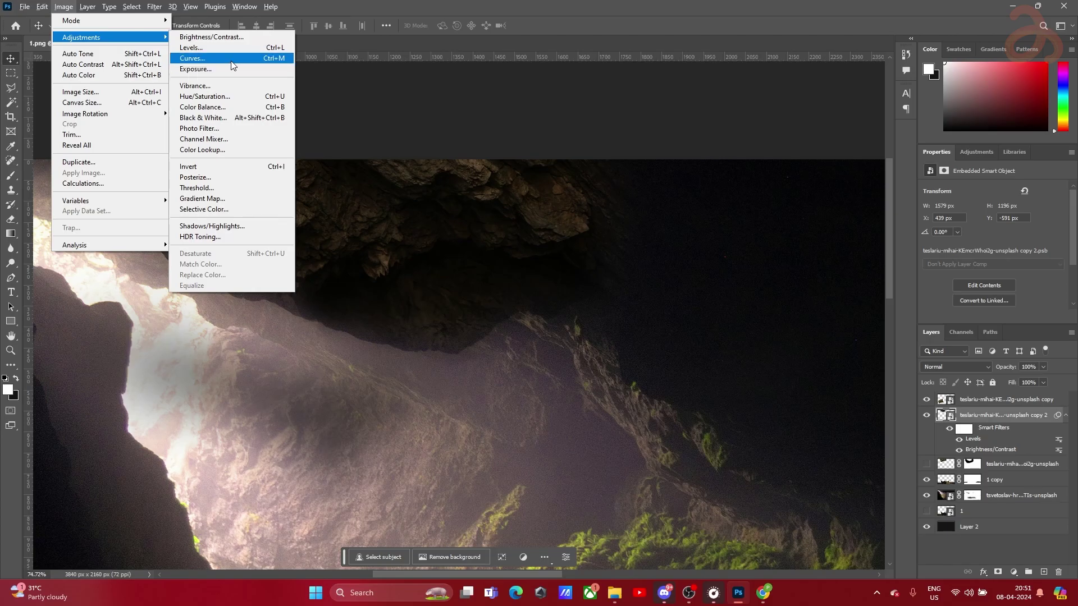
left_click(231, 60)
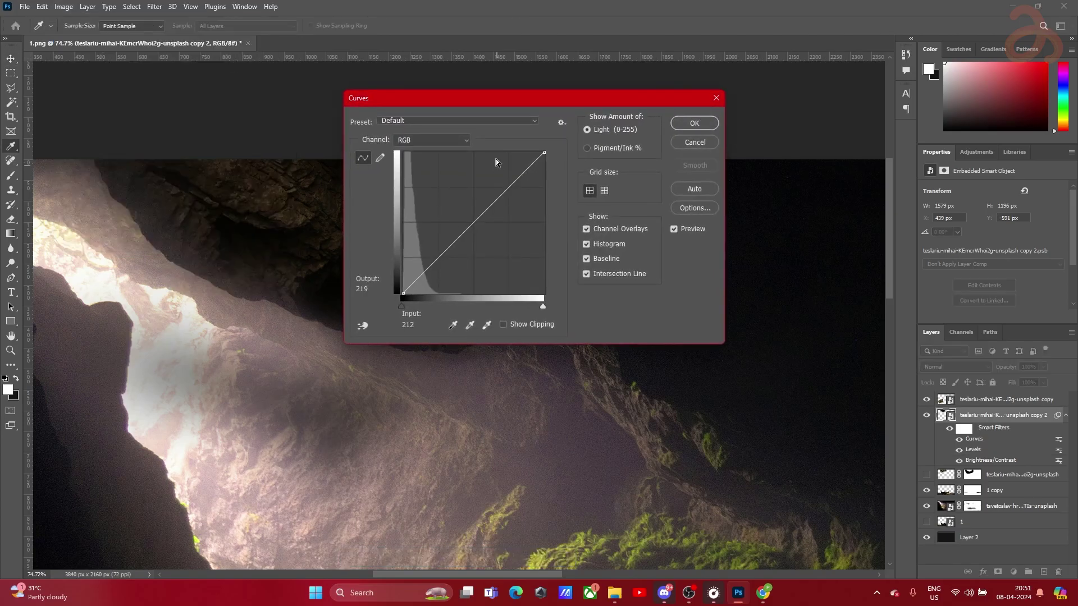
left_click_drag(503, 100, 752, 198)
mouse_move(735, 310)
left_mouse_down()
mouse_move(740, 322)
mouse_move(719, 347)
mouse_move(732, 326)
left_mouse_up()
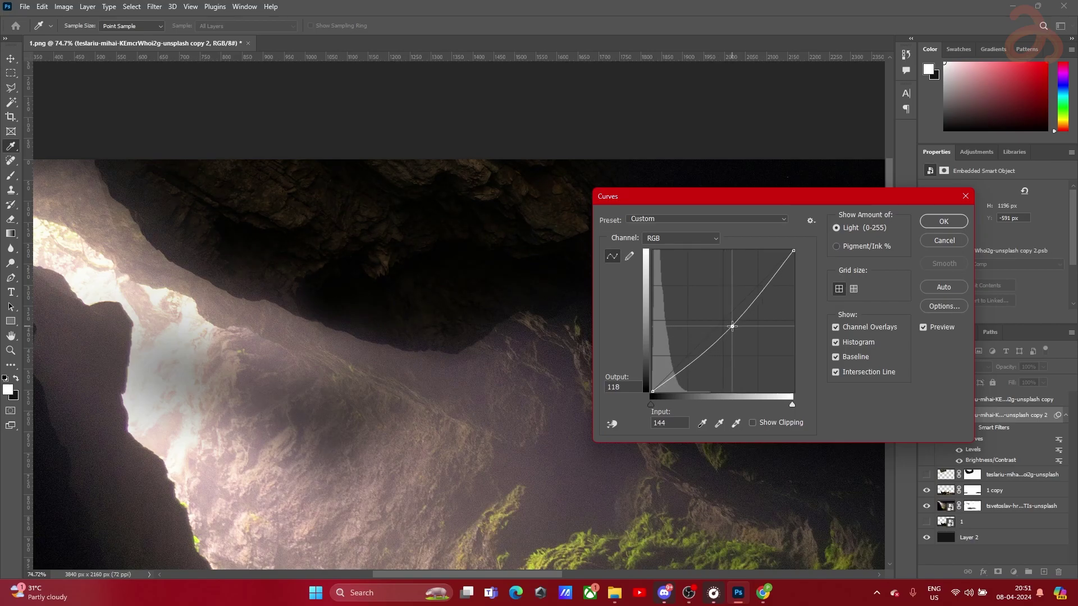
Lower the Red curve from input 170 to output 158 and from input 95 to output 87, and apply the Curves adjustment
left_click(666, 243)
left_click(667, 259)
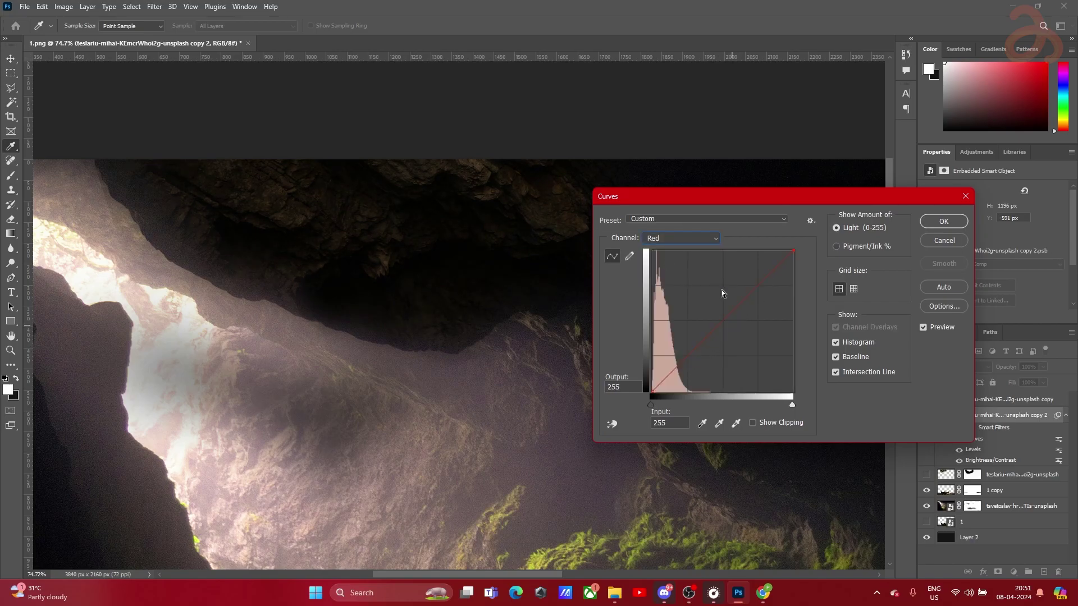
mouse_move(744, 303)
left_mouse_down()
mouse_move(737, 311)
mouse_move(744, 304)
left_mouse_up()
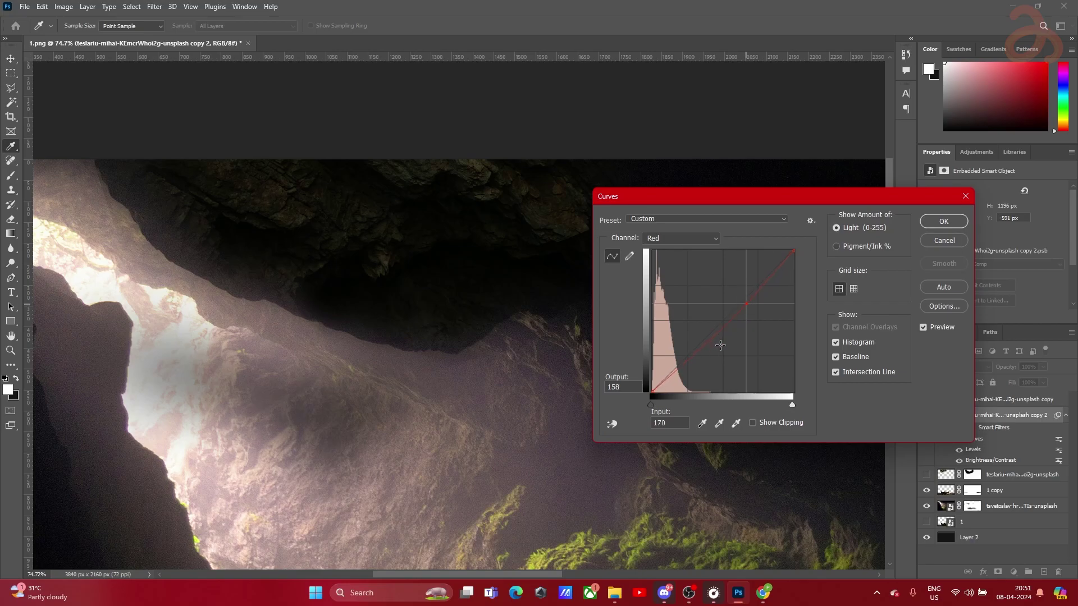
left_click_drag(699, 347, 705, 340)
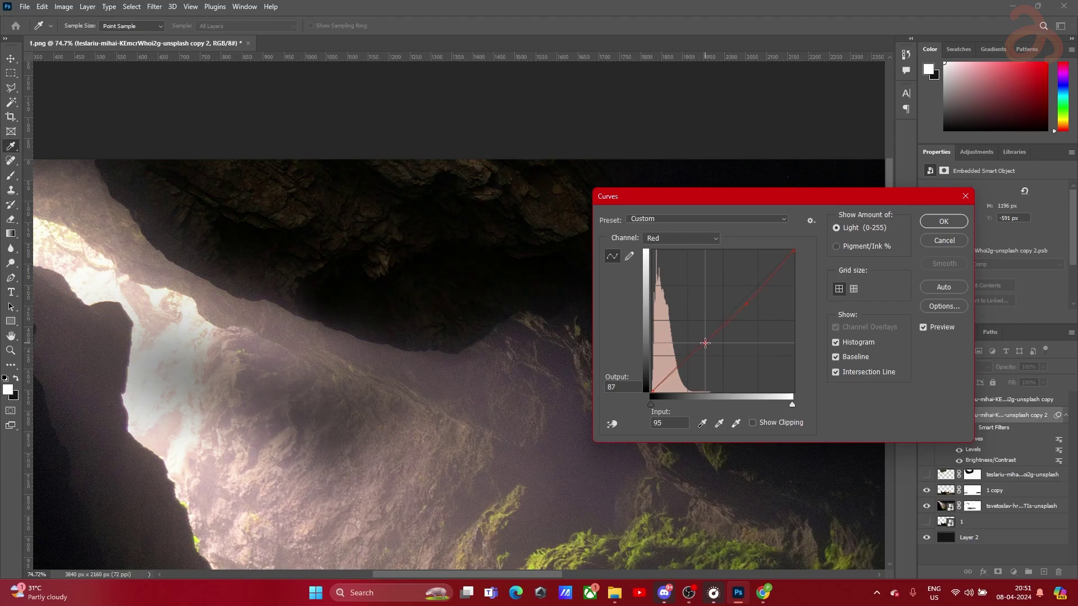
left_click_drag(851, 194, 945, 165)
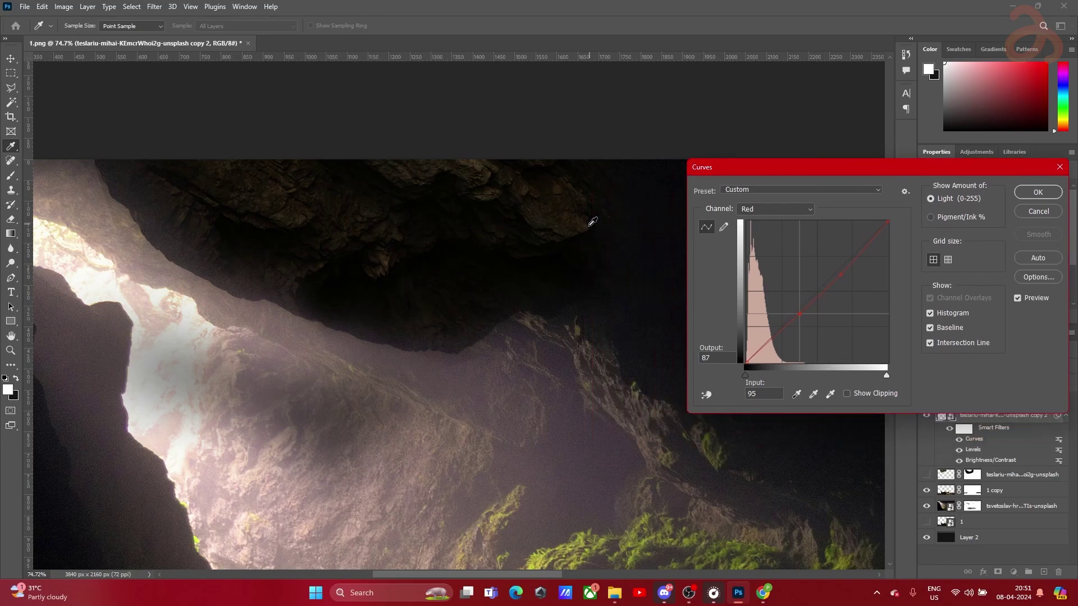
left_click(1037, 193)
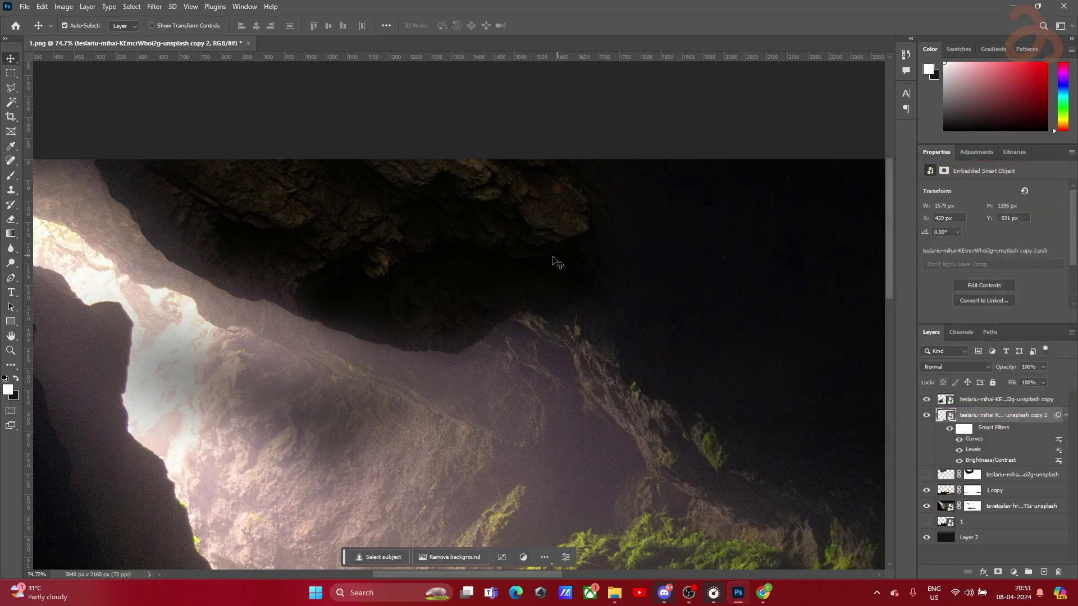
scroll(533, 261, "down", 3)
scroll(525, 236, "up", 3)
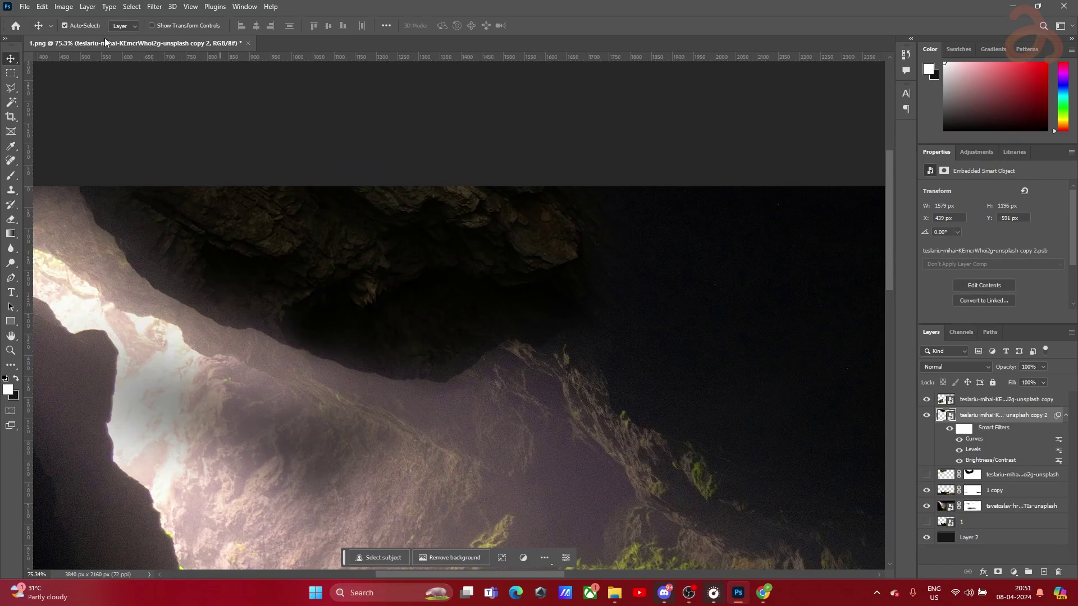
Apply a Vibrance adjustment to the ceiling rock copy that mutes its colours to match the dark cave walls
left_click(63, 7)
mouse_move(96, 40)
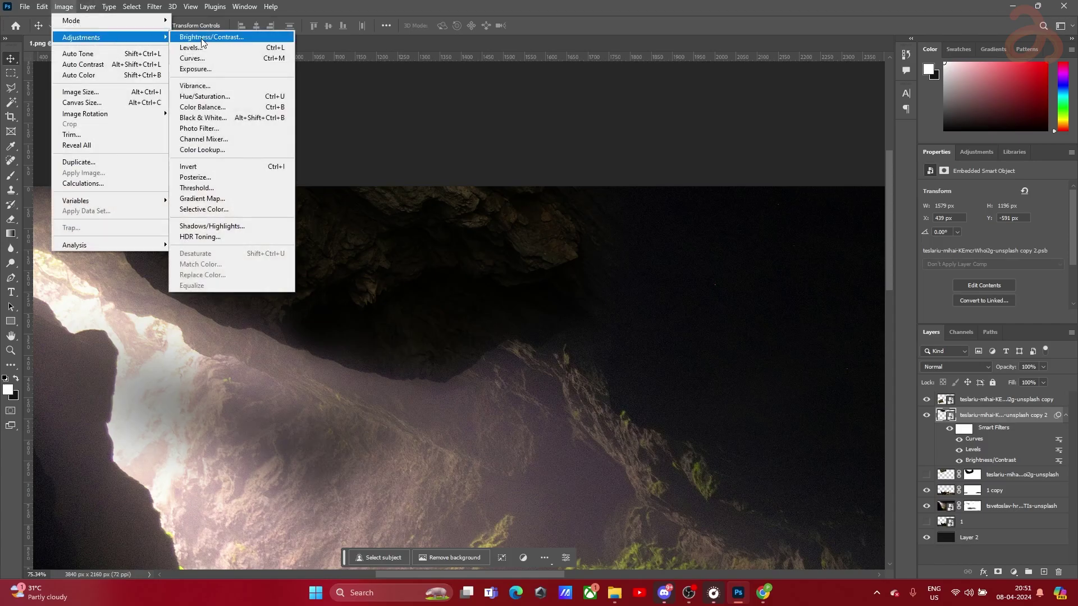
left_click(225, 86)
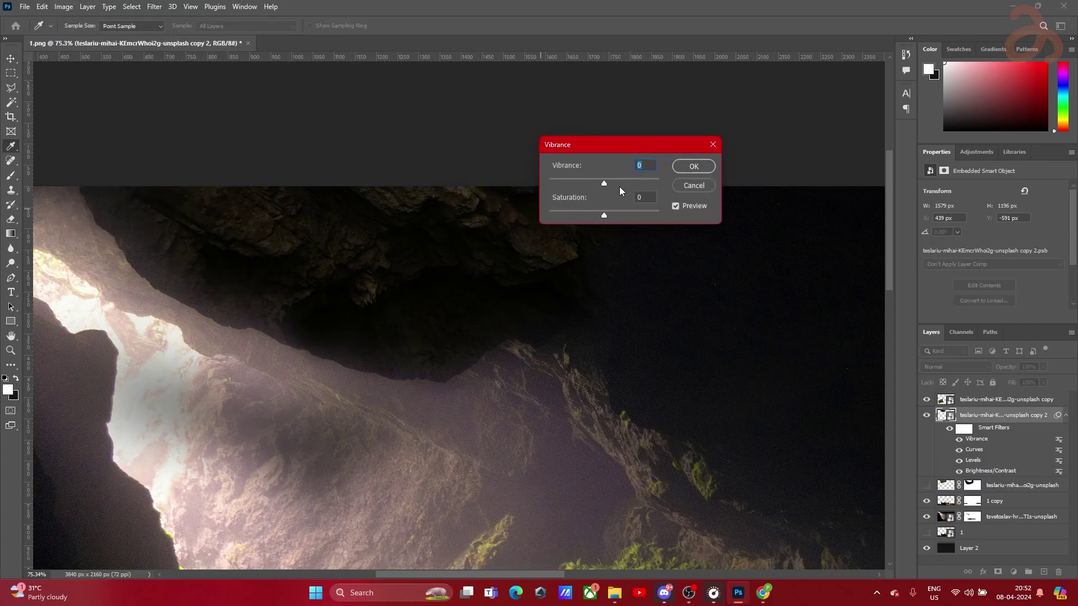
left_click_drag(603, 182, 591, 221)
left_click(694, 167)
key("v")
scroll(401, 350, "down", 4)
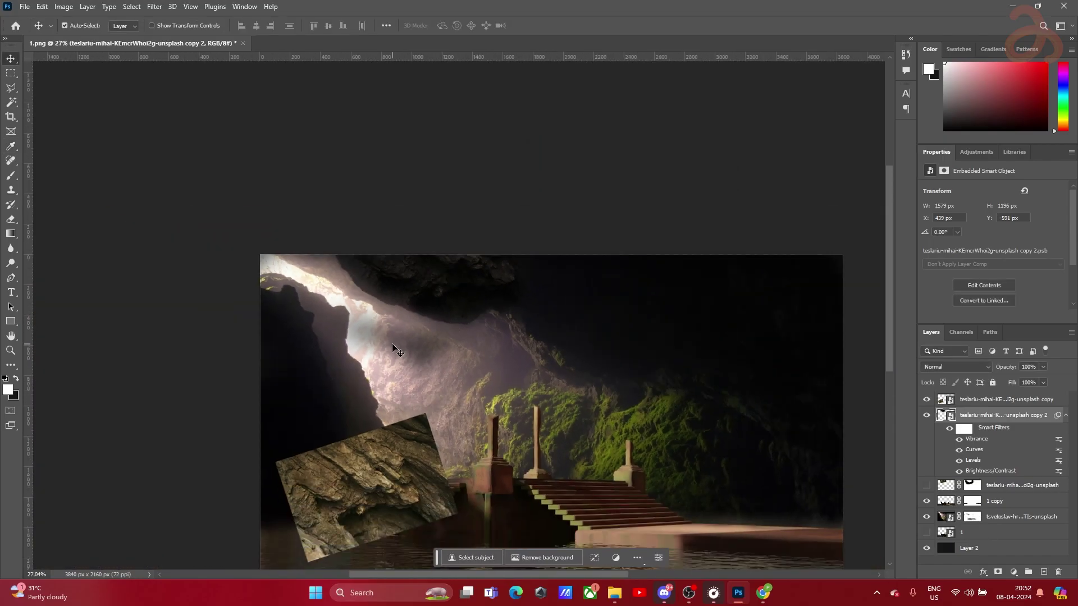
scroll(398, 350, "up", 5)
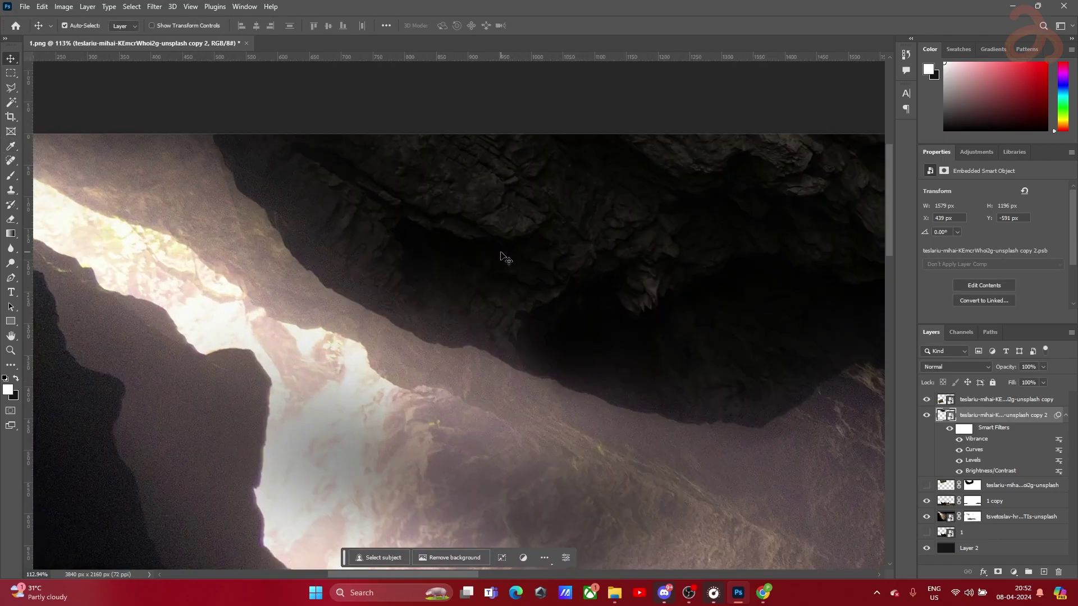
scroll(501, 252, "down", 4)
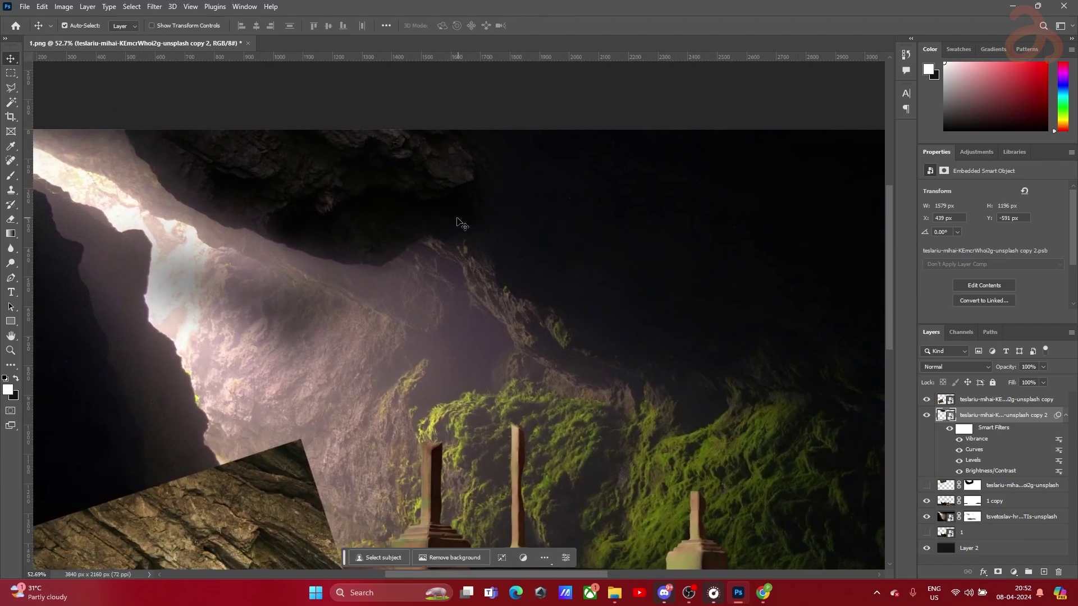
Move the bright rock photo beside the right-hand stairs and the darkened rock copy onto the left cave wall
scroll(461, 223, "down", 3)
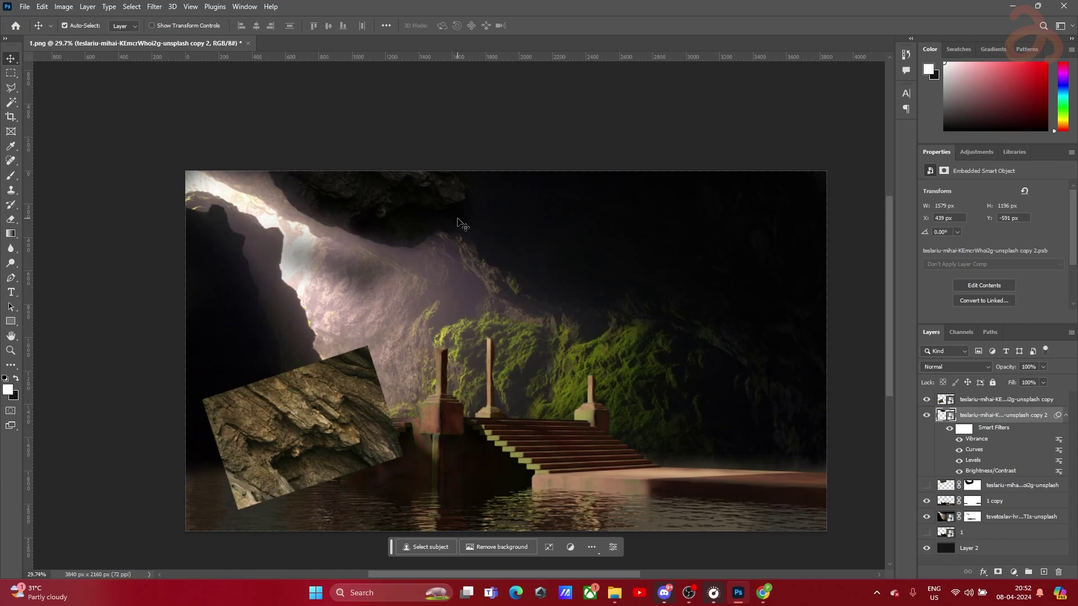
left_click_drag(413, 203, 502, 321)
left_click_drag(334, 415, 607, 424)
left_click_drag(497, 279, 269, 365)
Transform the darkened rock copy by rotating it to about -69° and fitting it over the left cave wall
key("ctrl+t")
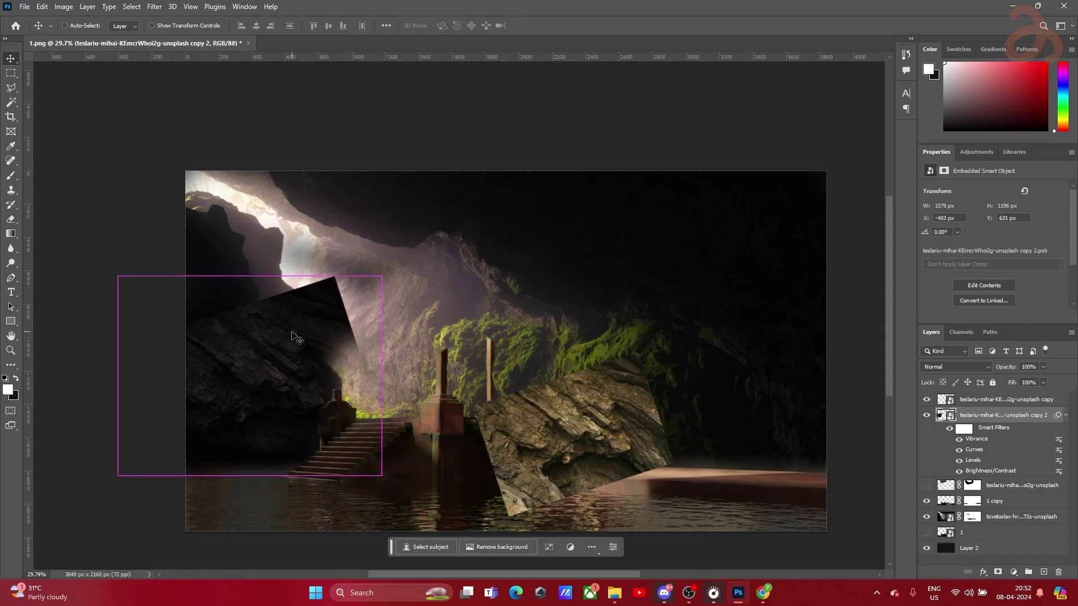
left_click(561, 232)
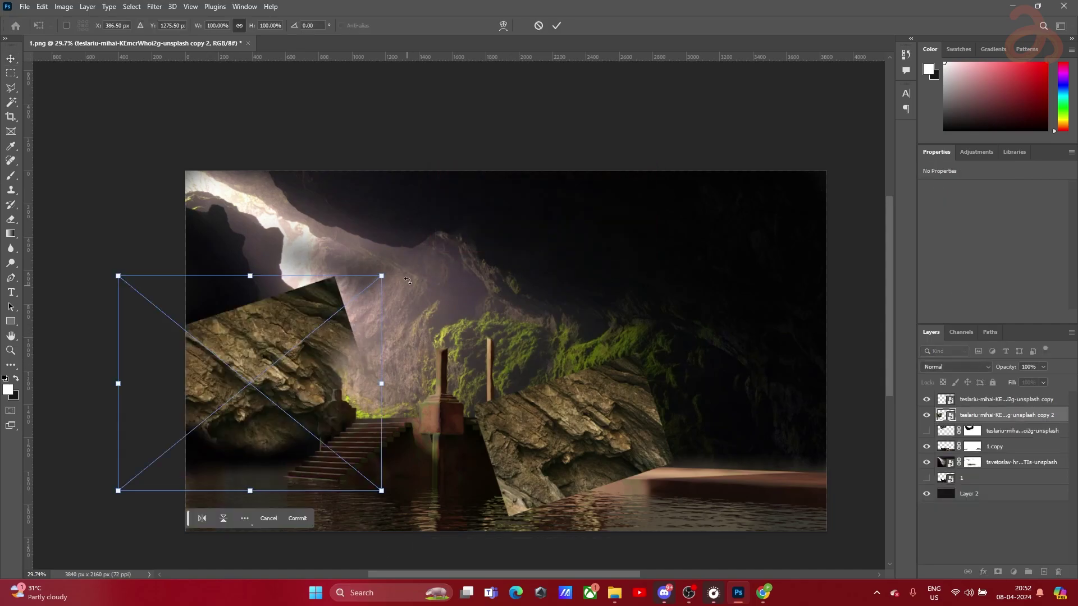
left_click_drag(405, 291, 160, 176)
left_click_drag(196, 315, 191, 288)
mouse_move(381, 222)
left_mouse_down()
mouse_move(396, 309)
mouse_move(386, 232)
left_mouse_up()
mouse_move(261, 258)
left_mouse_down()
mouse_move(250, 254)
mouse_move(271, 246)
left_mouse_up()
left_click(557, 26)
Add a layer mask to the darkened rock copy and paint black along its upper edge near the cave opening
scroll(215, 261, "up", 5)
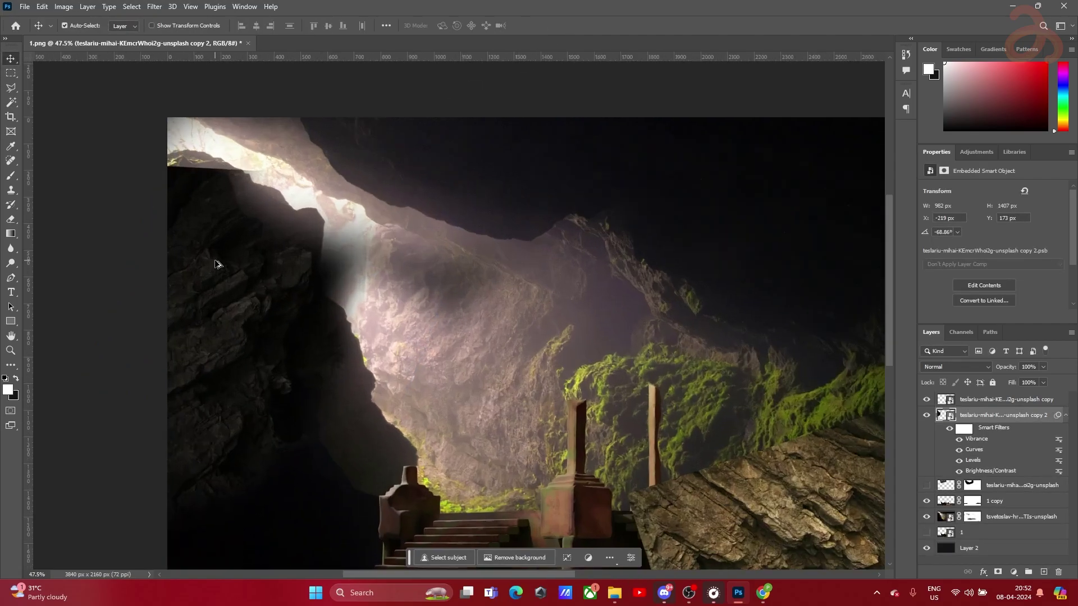
left_click(997, 572)
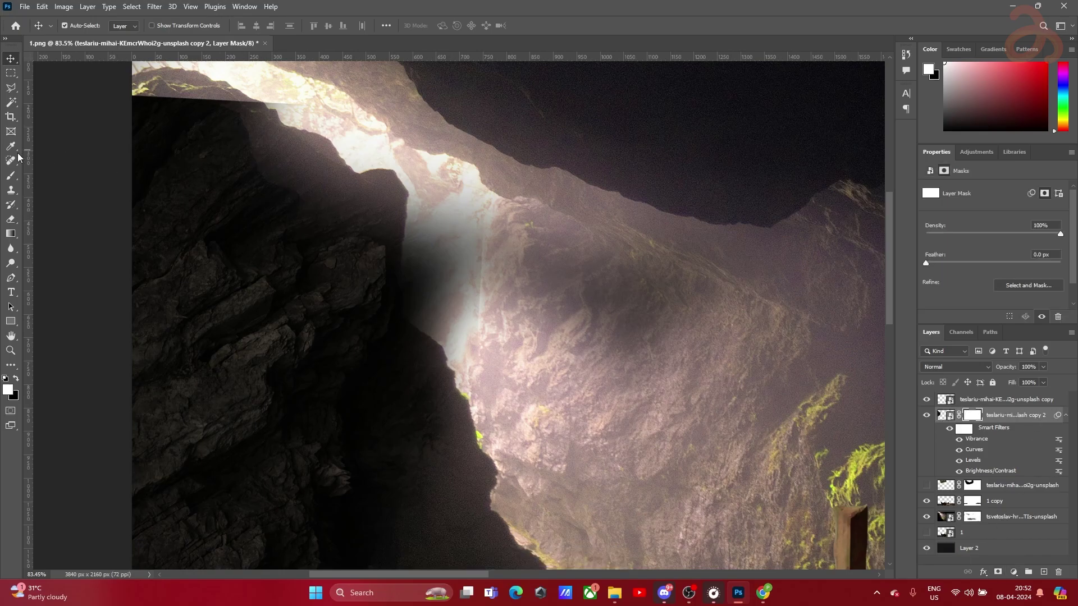
left_click(9, 179)
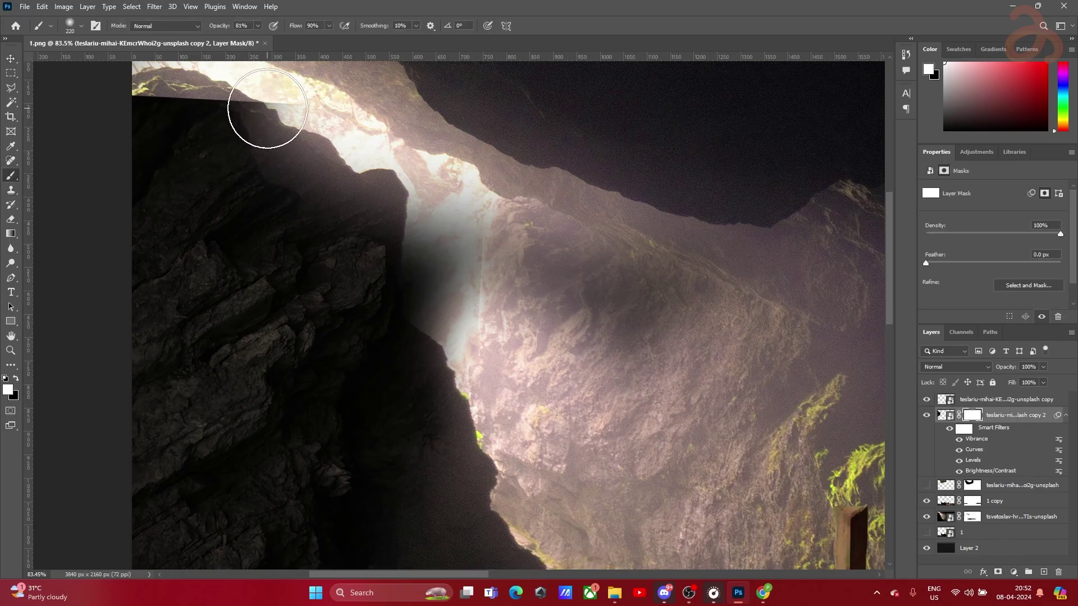
key("x")
mouse_move(270, 108)
left_mouse_down()
mouse_move(216, 90)
mouse_move(138, 91)
left_mouse_up()
mouse_move(423, 152)
left_mouse_down()
mouse_move(501, 330)
mouse_move(454, 219)
mouse_move(464, 360)
mouse_move(453, 364)
mouse_move(499, 362)
mouse_move(482, 240)
mouse_move(454, 245)
mouse_move(406, 142)
mouse_move(392, 180)
left_mouse_up()
key("ctrl+z")
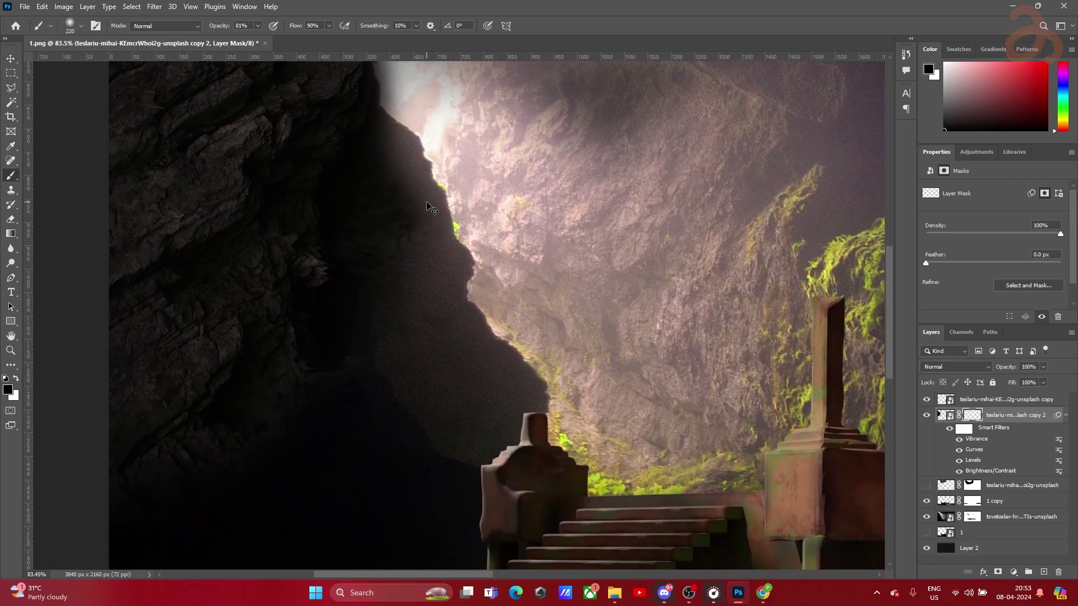
Set the brush to 41% opacity and 88% flow, and mask the rock copy's right edge along the lit cave wall
left_click_drag(449, 125, 466, 265)
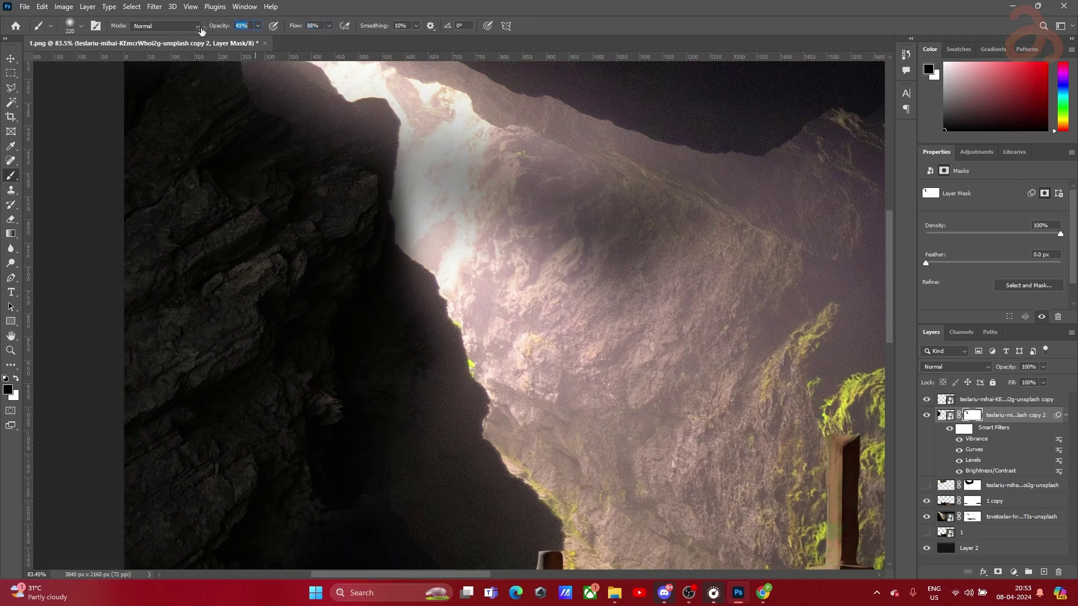
mouse_move(446, 247)
left_mouse_down()
mouse_move(450, 275)
mouse_move(432, 258)
mouse_move(428, 361)
left_mouse_up()
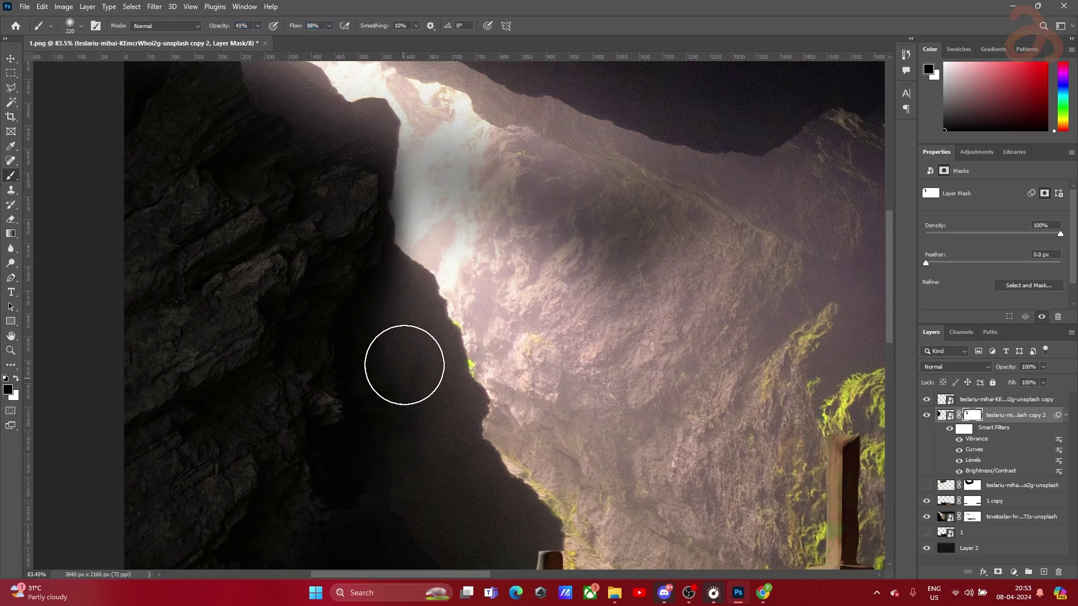
mouse_move(404, 445)
left_mouse_down()
mouse_move(448, 313)
mouse_move(414, 260)
left_mouse_up()
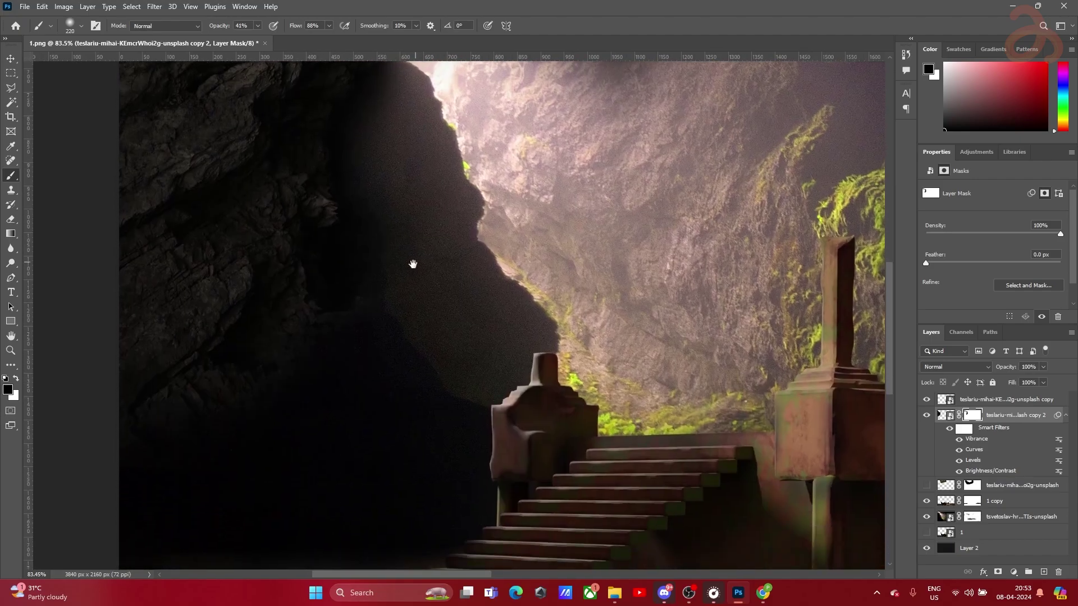
scroll(432, 332, "down", 4)
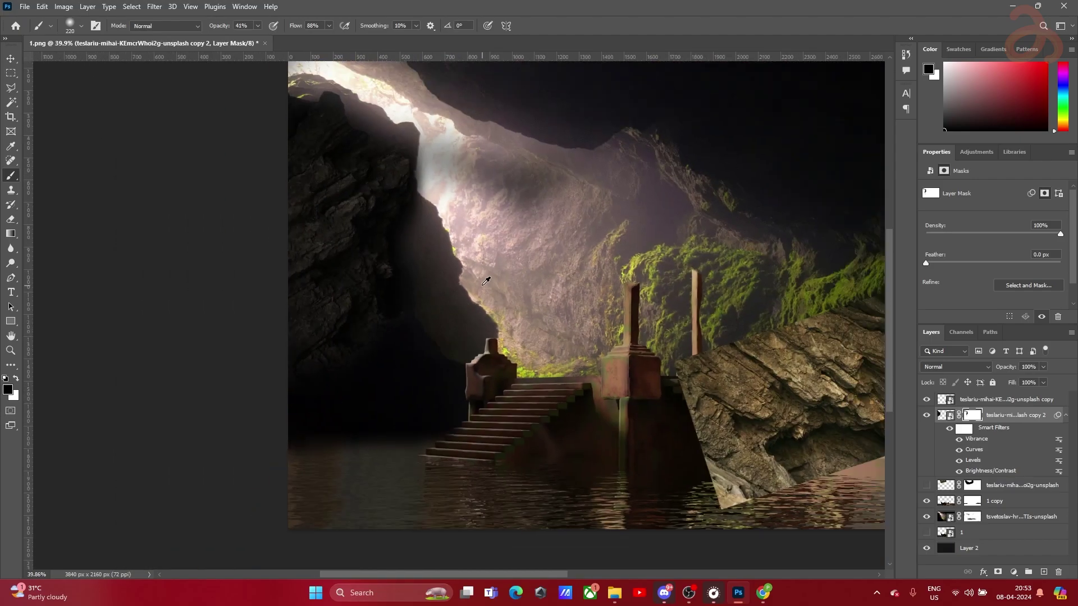
Move the masked rock copy down to the waterline beside the stairs and scale it to 101.49%
key("v")
left_click_drag(362, 298, 410, 341)
left_click_drag(444, 441, 444, 441)
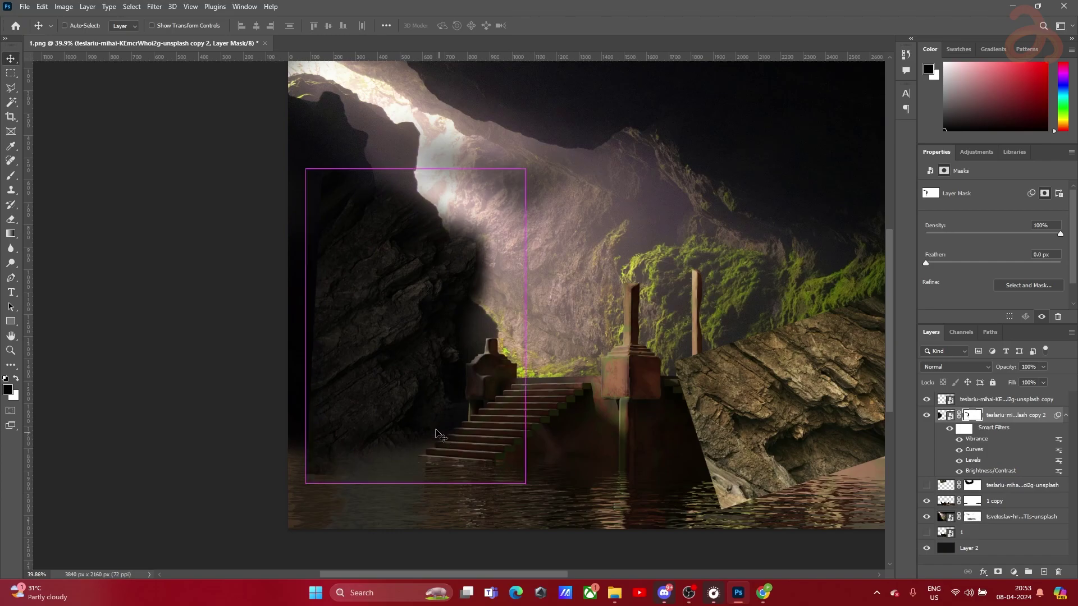
key("ctrl+t")
right_click(369, 302)
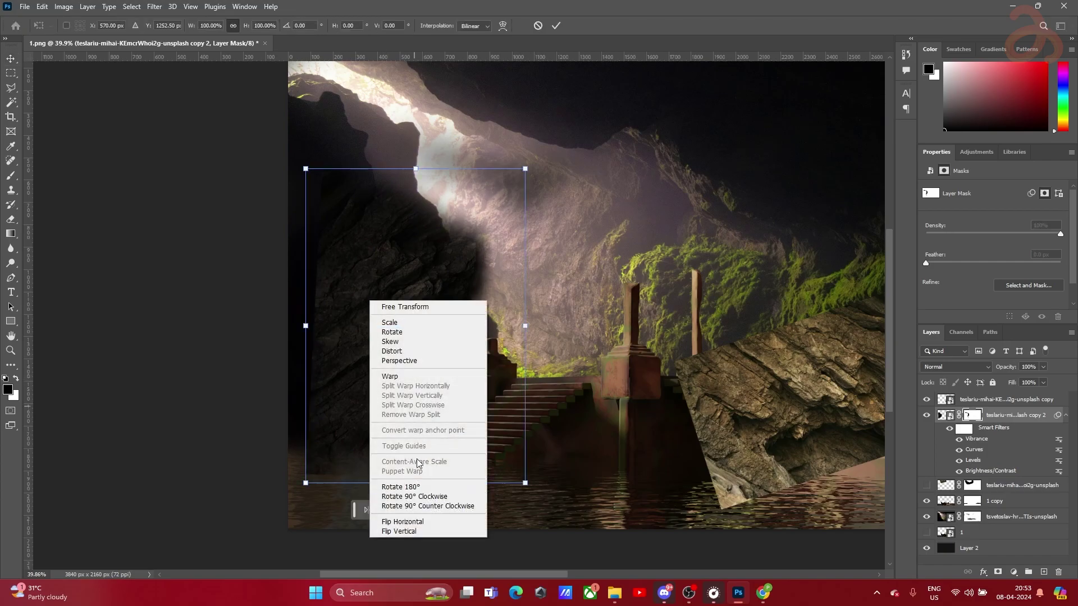
left_click(404, 362)
left_click(550, 225)
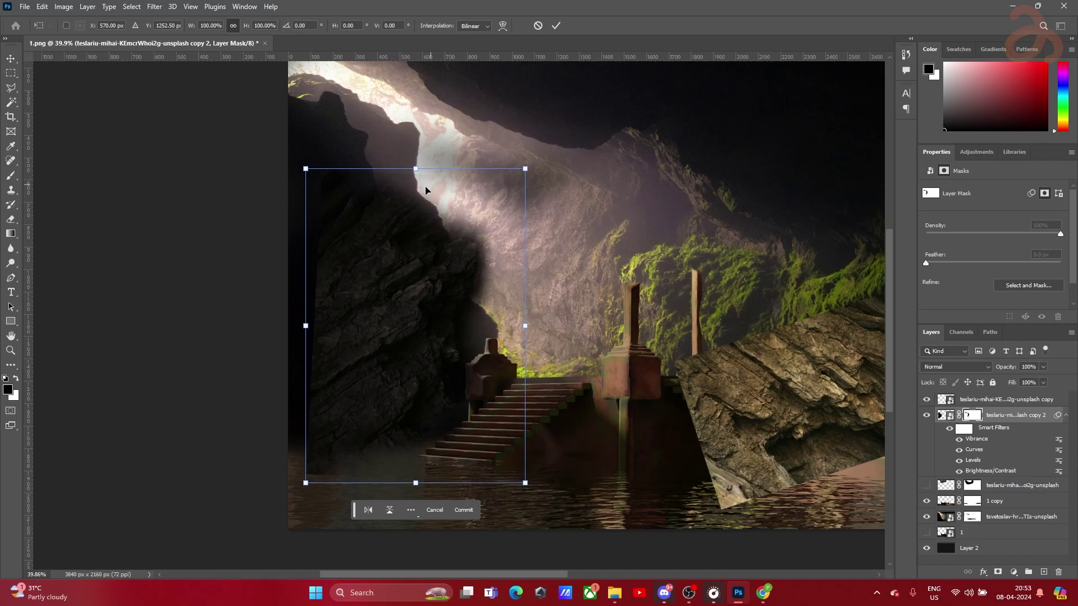
mouse_move(303, 167)
left_mouse_down()
mouse_move(305, 155)
mouse_move(302, 163)
left_mouse_up()
Try to warp the rock copy, reposition it against the canvas's left edge, and commit the transform
right_click(354, 227)
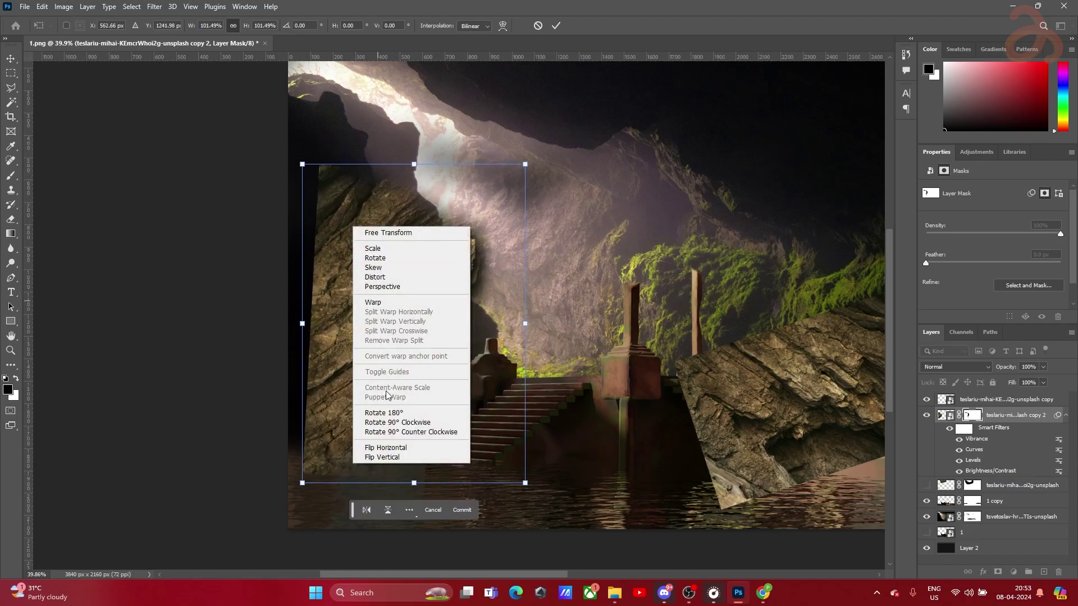
left_click(376, 302)
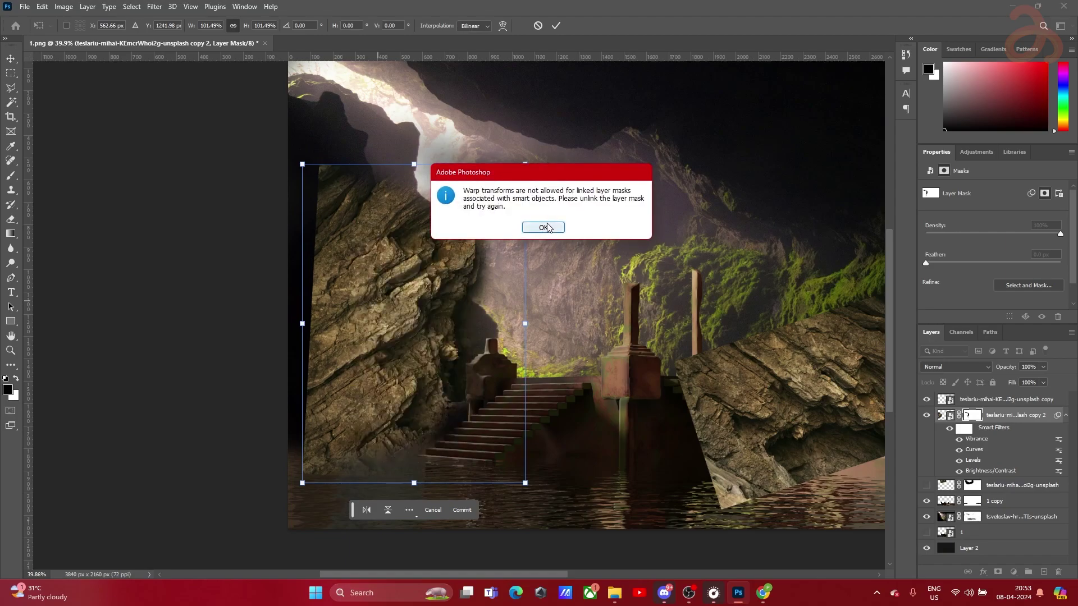
left_click(544, 227)
left_click_drag(347, 206, 323, 201)
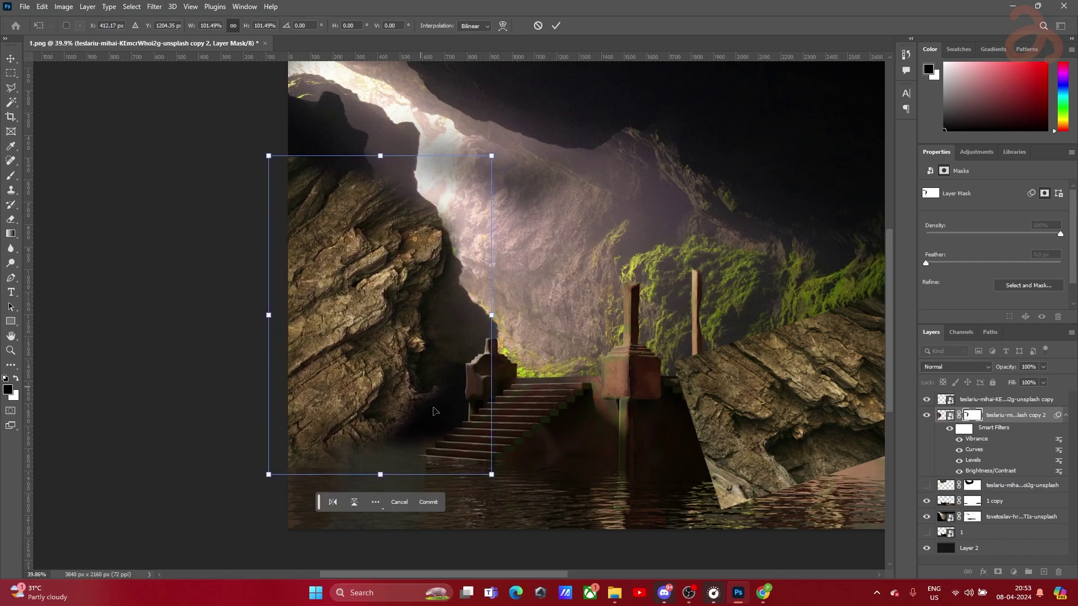
left_click_drag(498, 492, 545, 456)
left_click(555, 25)
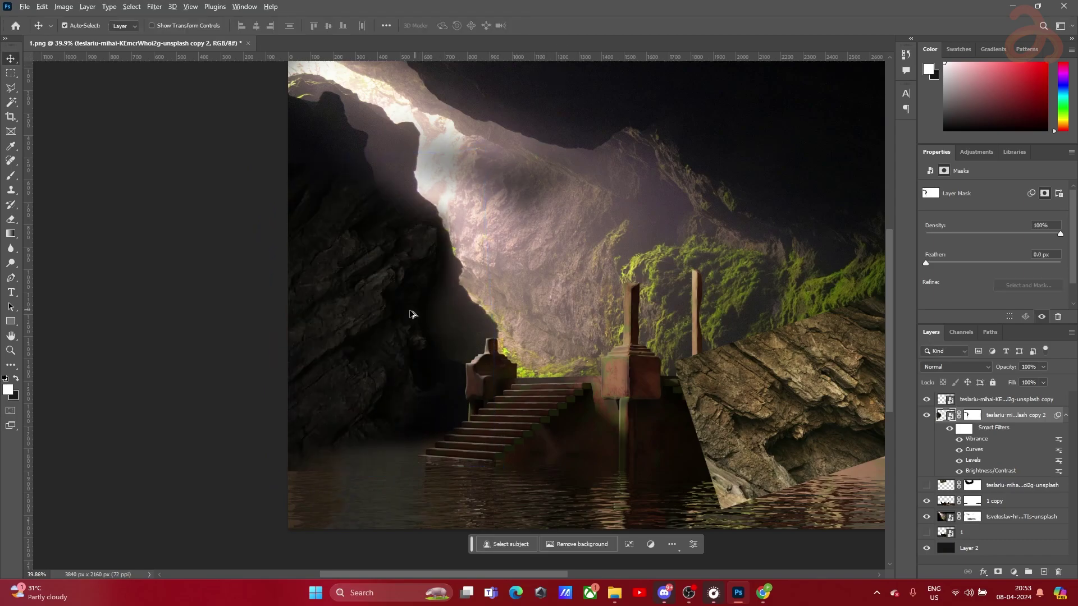
Brush black on the rock copy's layer mask to blend its lower edge into the water
scroll(337, 338, "up", 3)
scroll(431, 351, "down", 3)
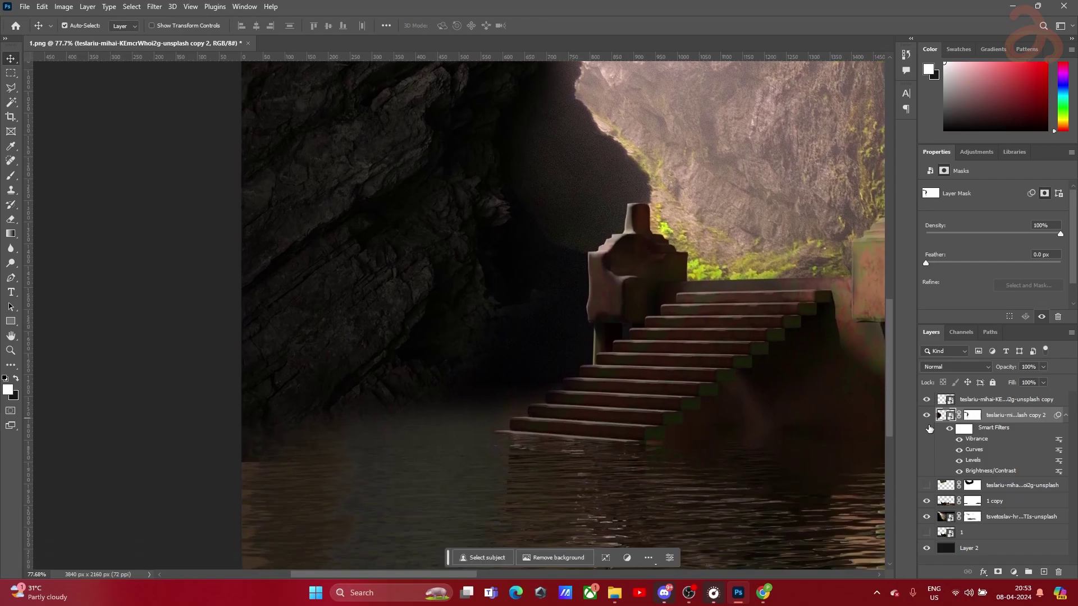
left_click(973, 415)
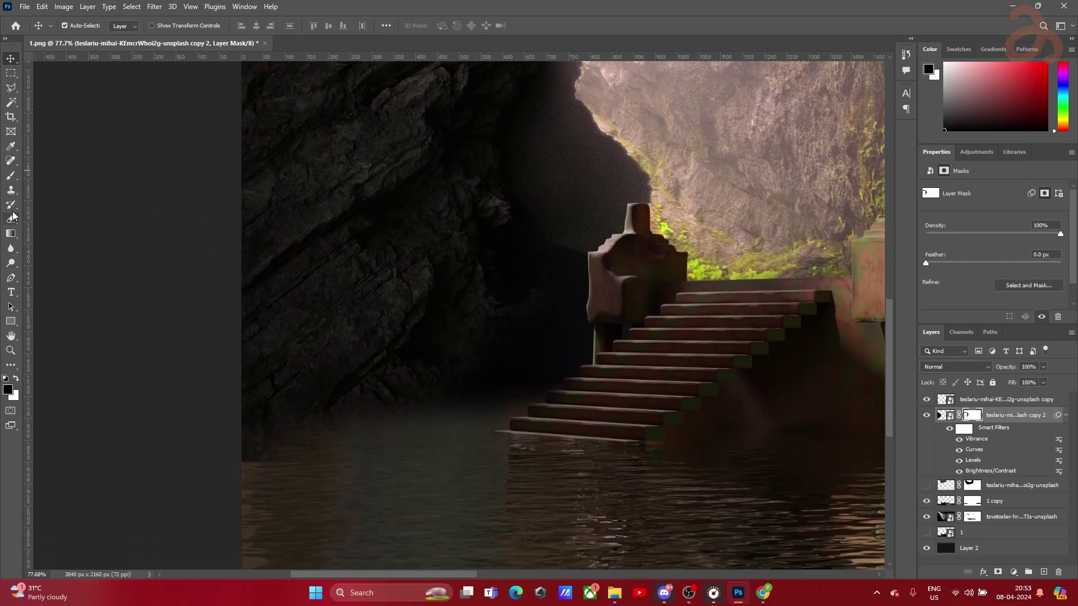
left_click(11, 177)
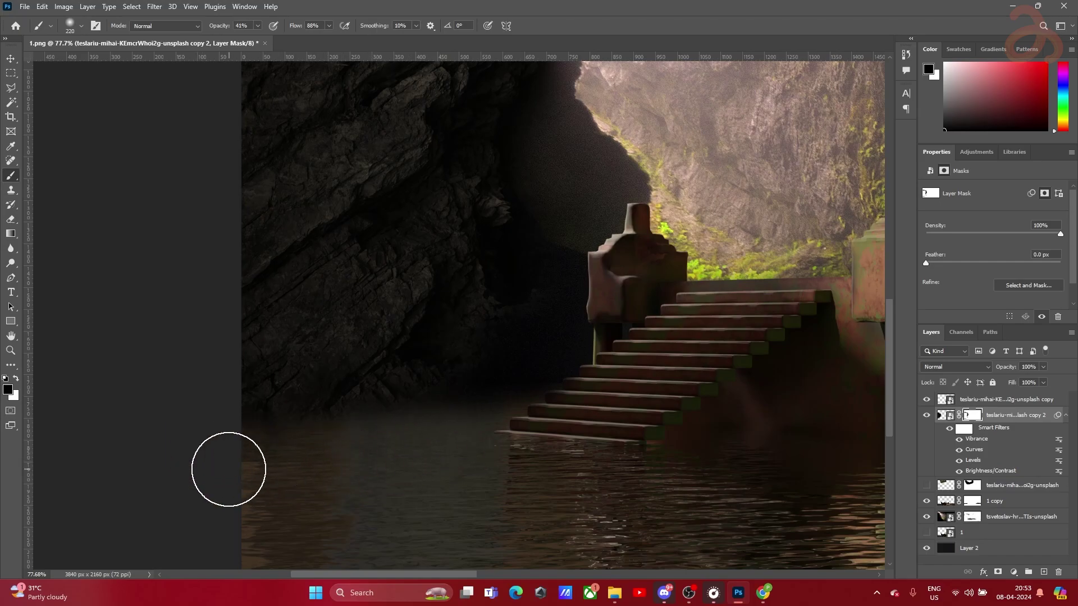
scroll(589, 354, "down", 4)
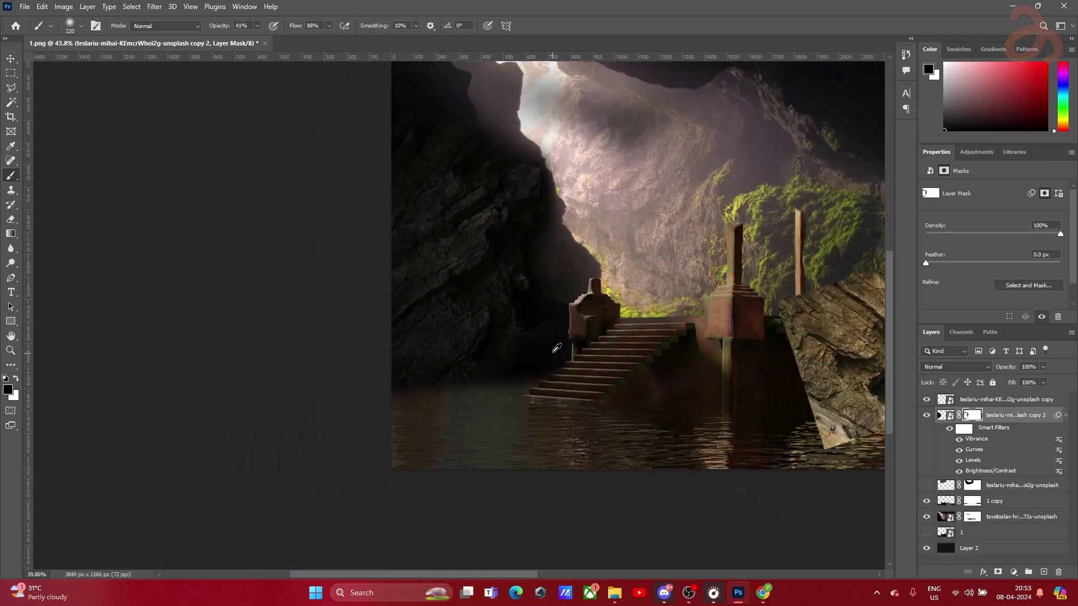
Paint white on the rock copy's mask to restore its texture along the dark slope beside the lit cave opening
left_click_drag(561, 216, 557, 336)
scroll(471, 230, "up", 3)
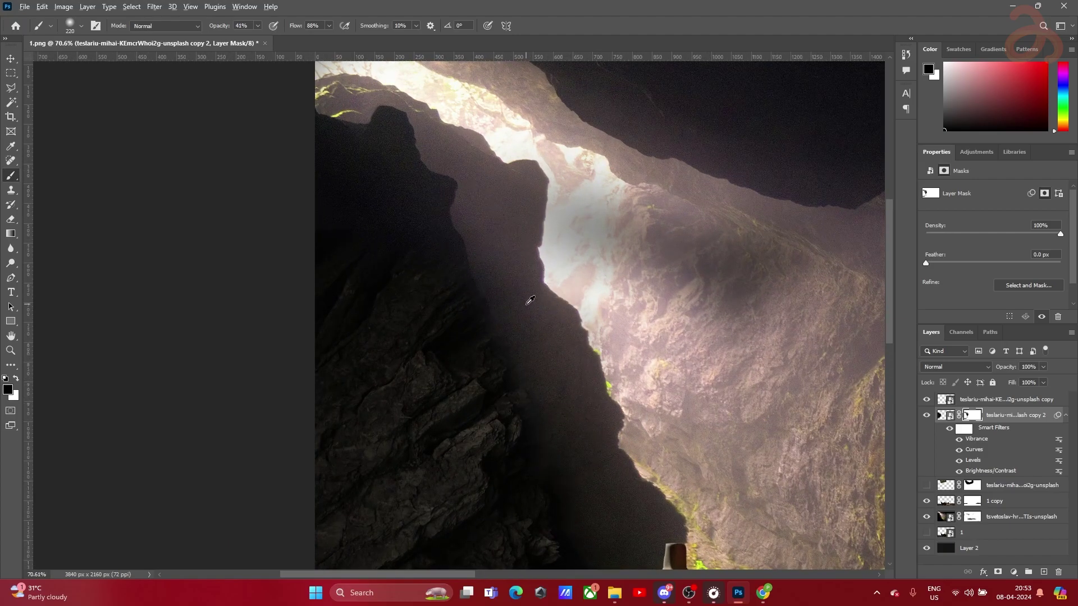
scroll(561, 314, "down", 2)
scroll(568, 337, "up", 2)
scroll(493, 240, "down", 1)
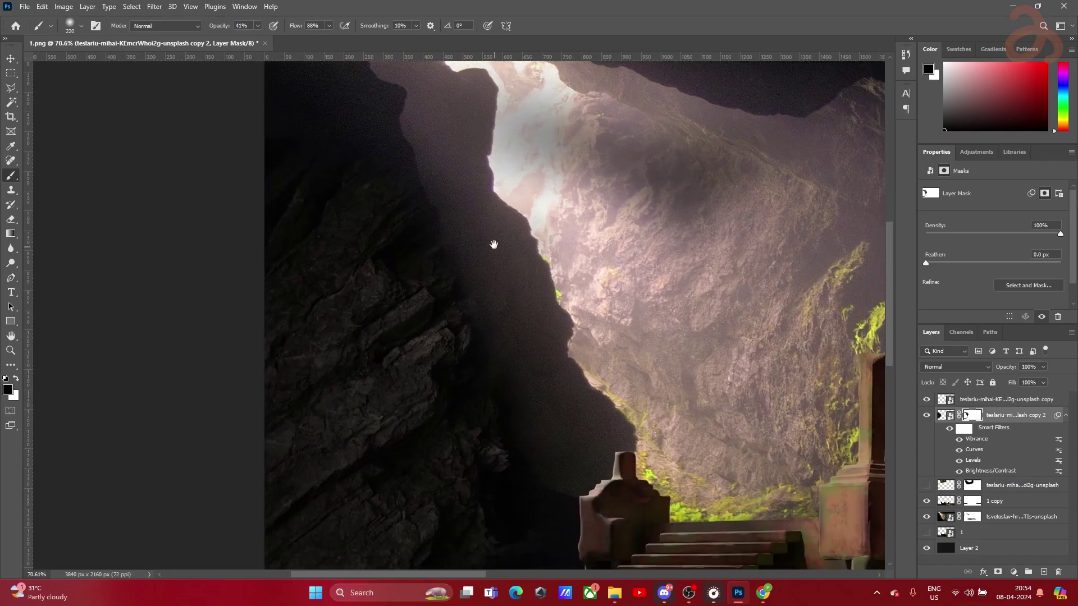
mouse_move(471, 210)
left_mouse_down()
mouse_move(536, 344)
mouse_move(526, 345)
mouse_move(521, 276)
mouse_move(538, 319)
mouse_move(553, 469)
left_mouse_up()
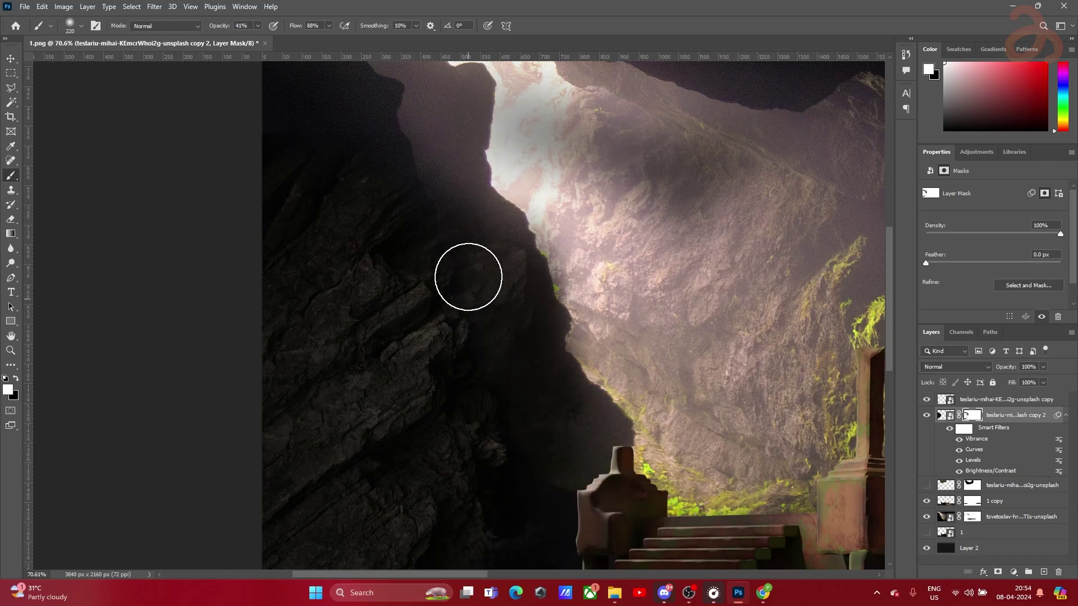
left_click_drag(457, 228, 520, 439)
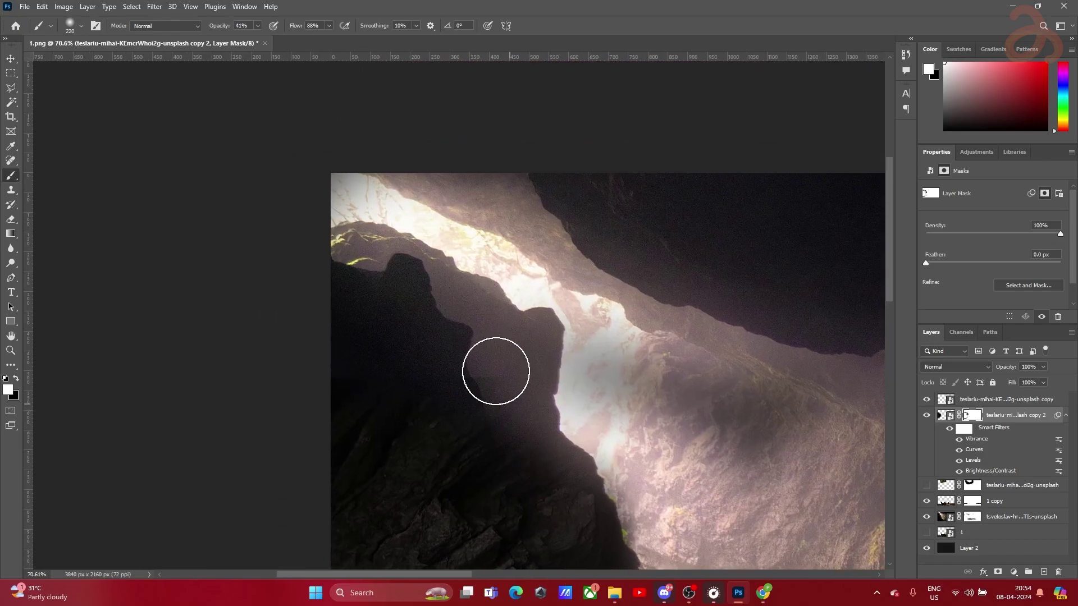
scroll(649, 440, "down", 2)
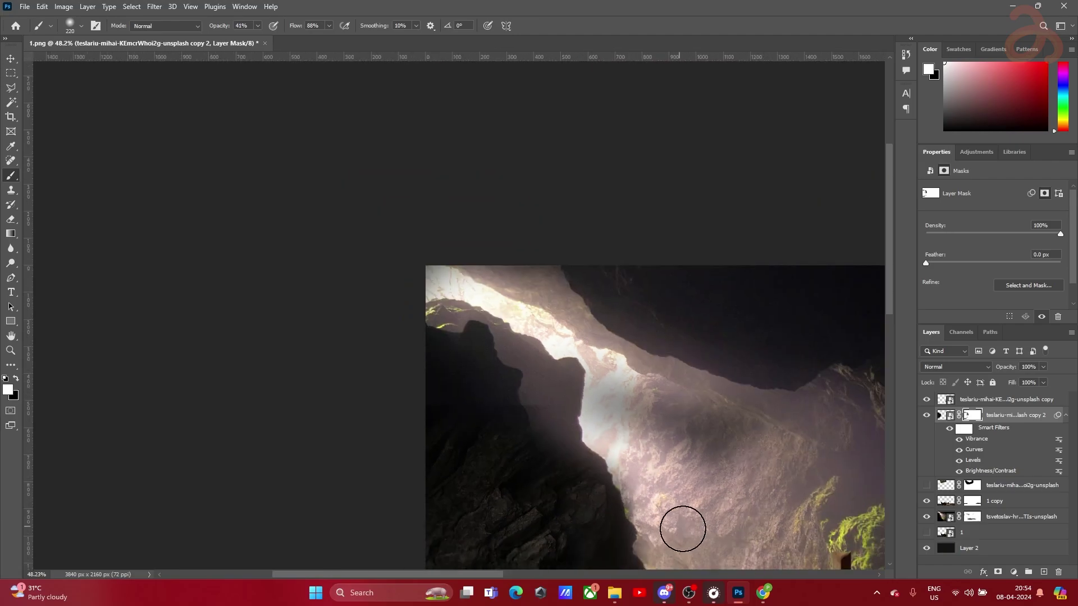
left_click_drag(666, 510, 583, 317)
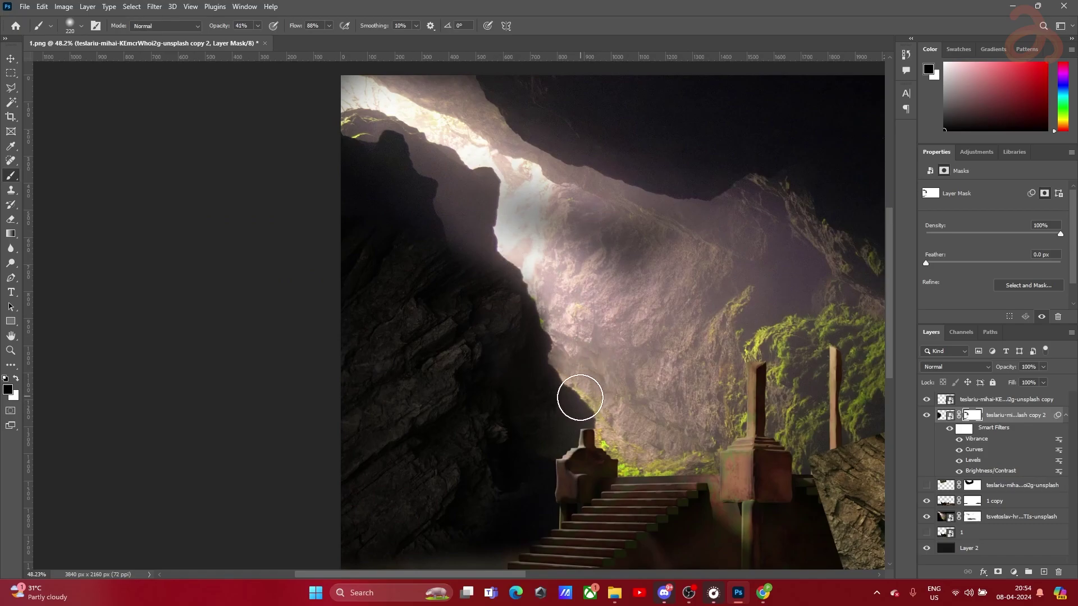
Duplicate the masked rock copy upward over the upper-left cave wall and flip the duplicate vertically
key("v")
left_click_drag(441, 389, 424, 263)
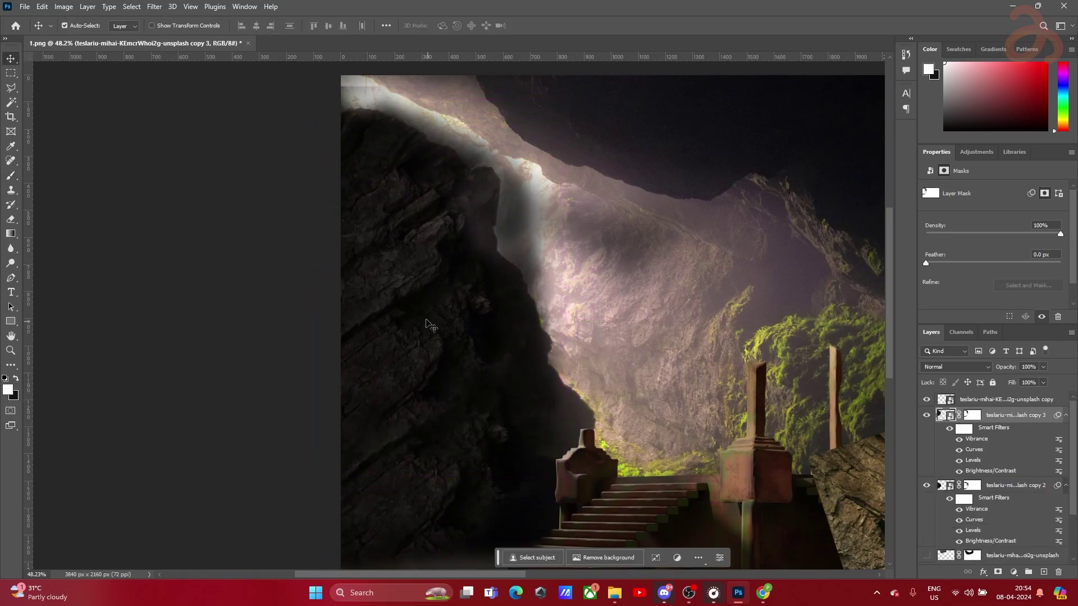
key("ctrl+t")
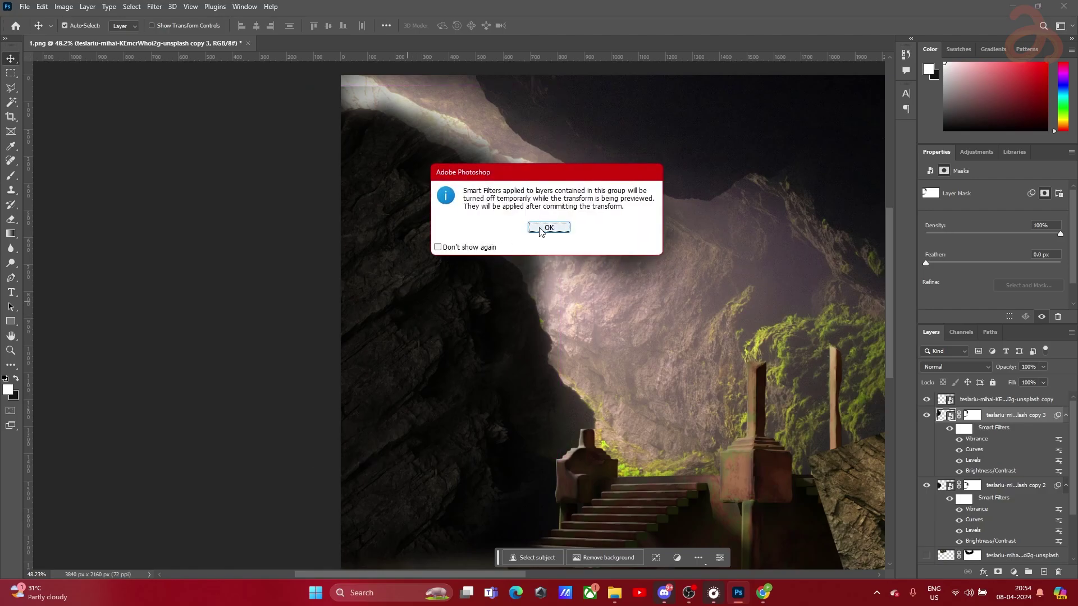
left_click(548, 228)
right_click(404, 234)
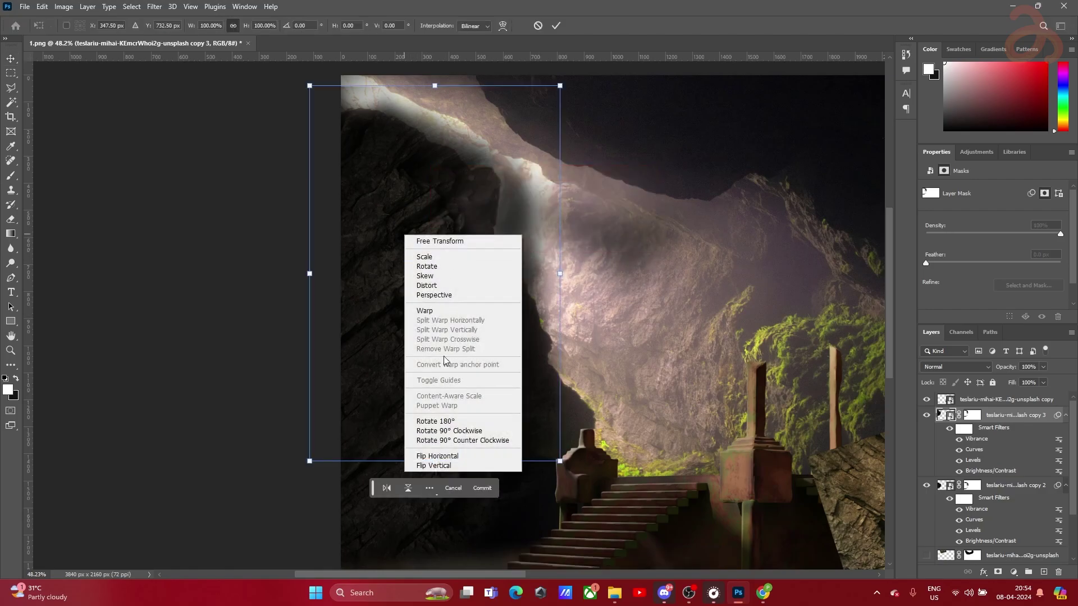
left_click(437, 466)
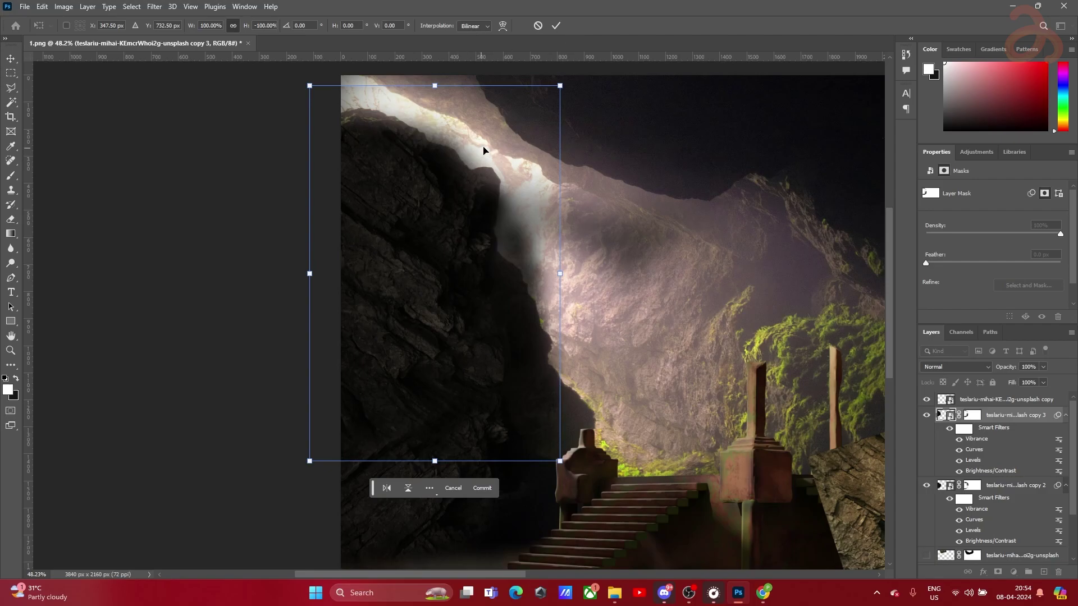
Enlarge the flipped rock duplicate to 125.13%, position it over the upper-left cave wall, and commit the transform
left_click_drag(563, 86, 622, 62)
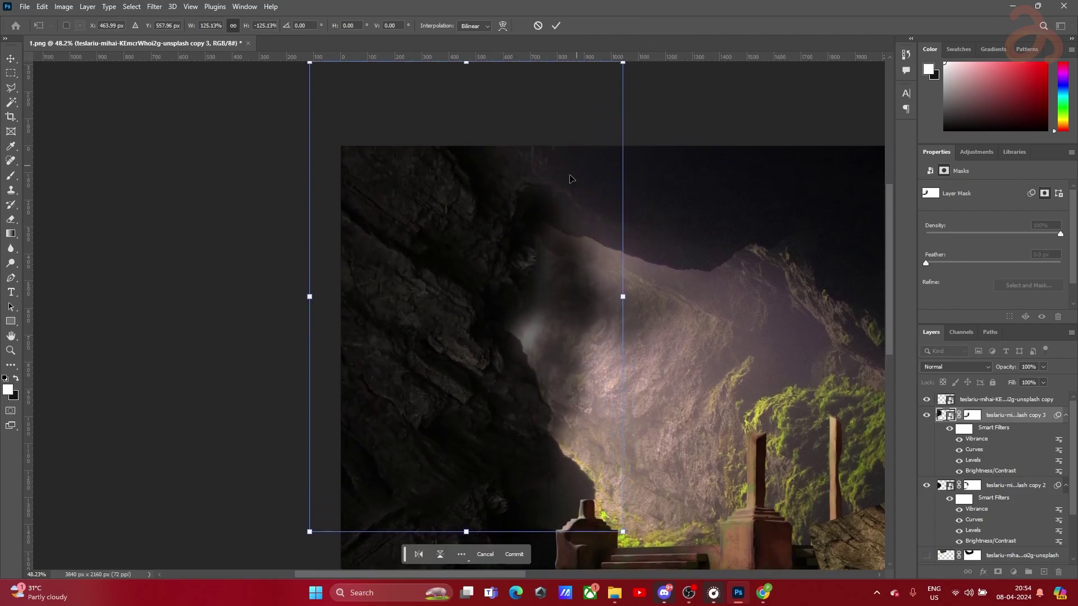
left_click_drag(463, 245, 441, 262)
left_click(557, 28)
Brush black on the flipped rock duplicate's layer mask to clear it from the lit cave opening above the dark slope
scroll(486, 275, "down", 2)
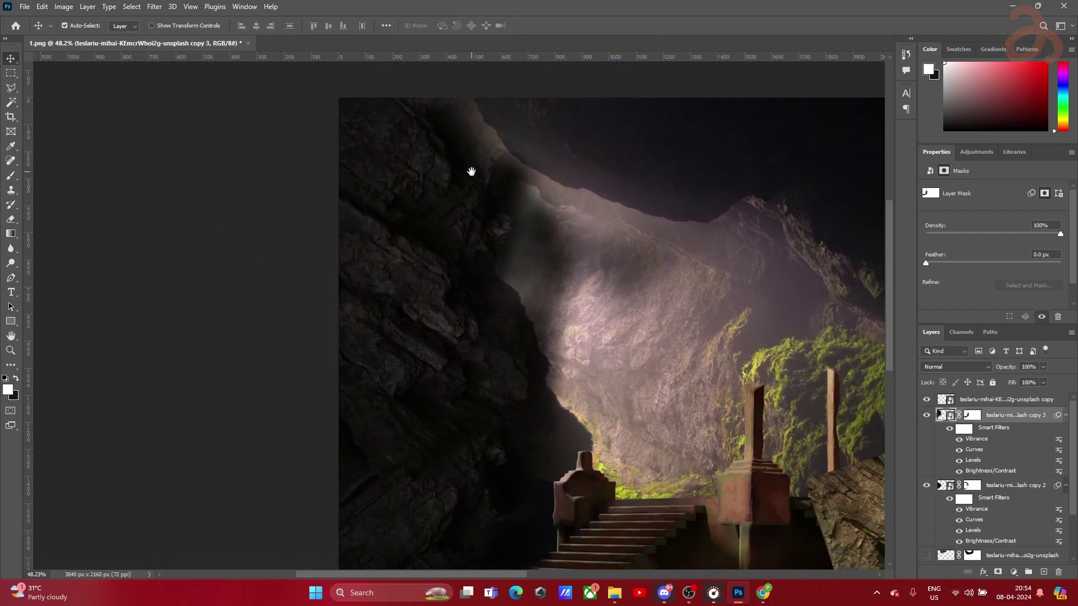
left_click(972, 416)
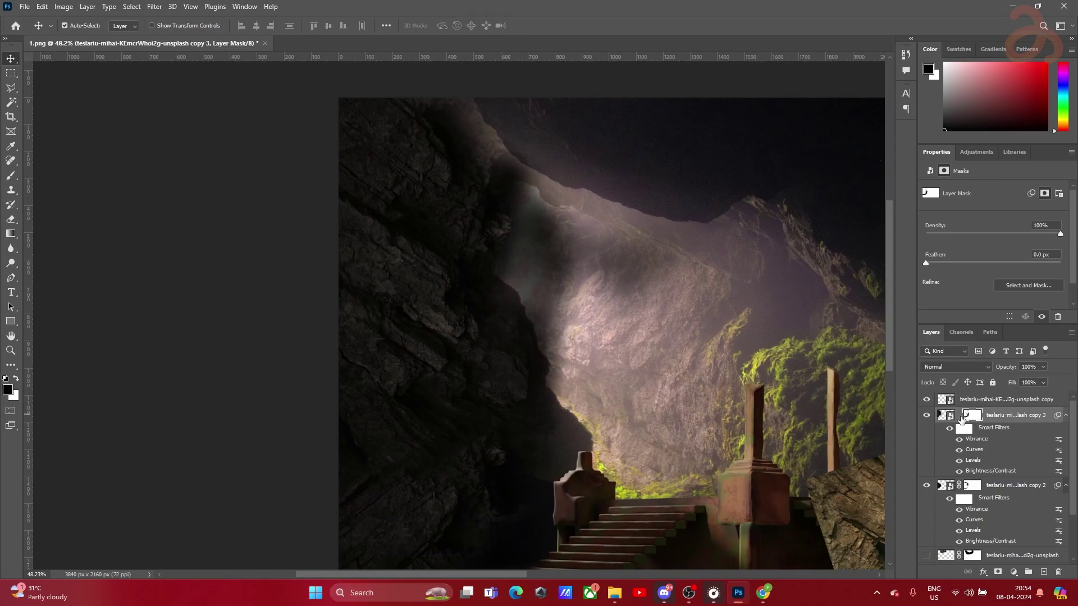
left_click(959, 417)
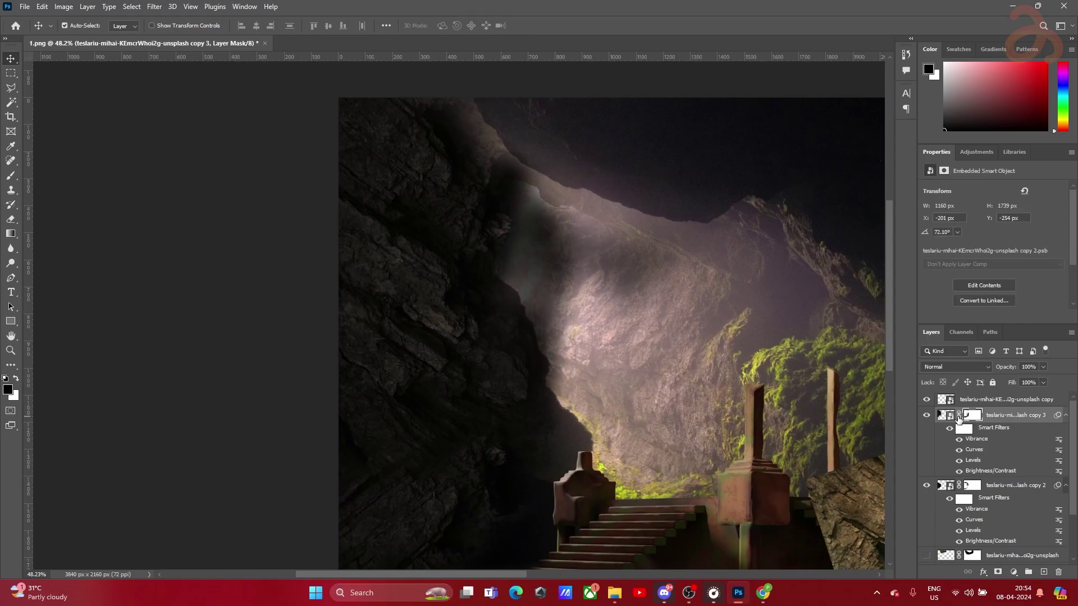
left_click(10, 176)
key("x")
scroll(494, 191, "up", 1)
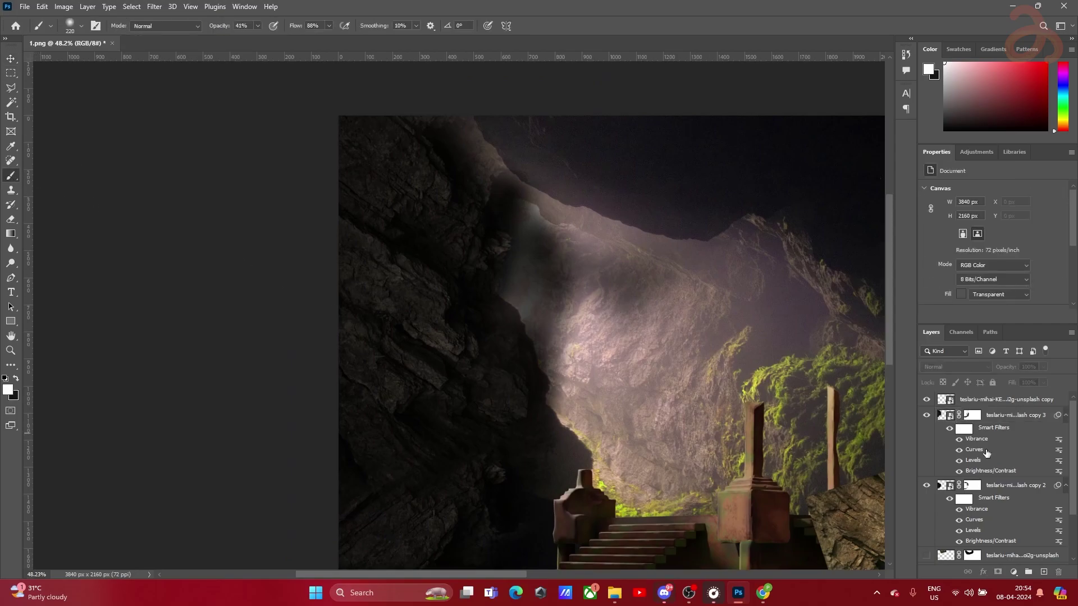
left_click(971, 415)
mouse_move(419, 197)
left_mouse_down()
mouse_move(492, 183)
mouse_move(423, 131)
mouse_move(300, 118)
mouse_move(468, 160)
mouse_move(528, 199)
mouse_move(567, 263)
mouse_move(668, 272)
mouse_move(597, 277)
mouse_move(574, 308)
mouse_move(507, 260)
mouse_move(539, 281)
mouse_move(563, 339)
mouse_move(513, 200)
mouse_move(370, 109)
mouse_move(467, 169)
mouse_move(423, 145)
mouse_move(343, 133)
left_mouse_up()
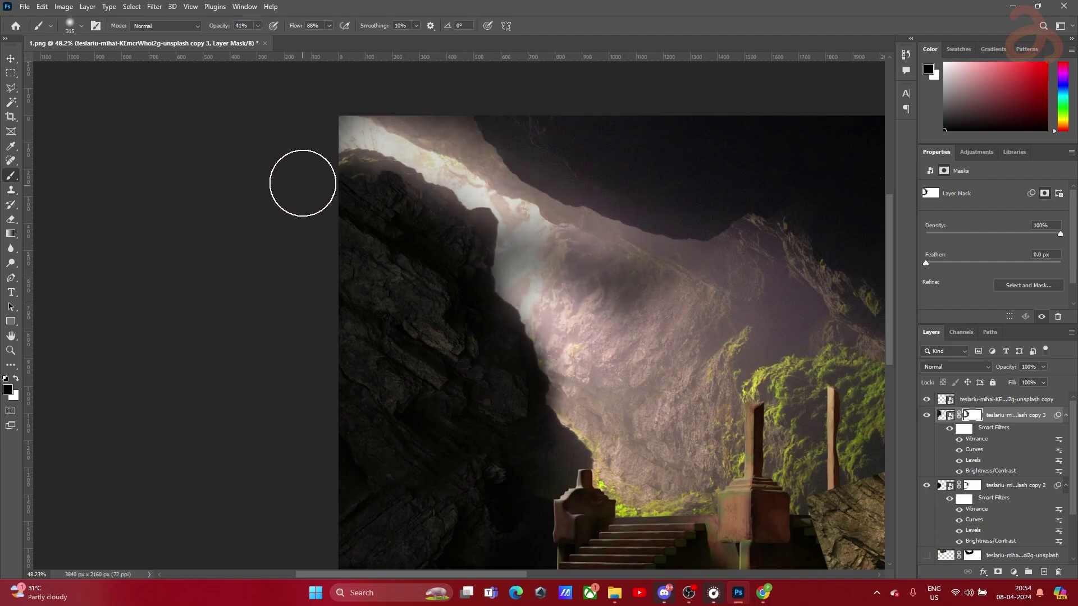
Paint white on the flipped duplicate's mask to restore rock texture along the upper ridge of the dark slope
scroll(302, 186, "up", 5)
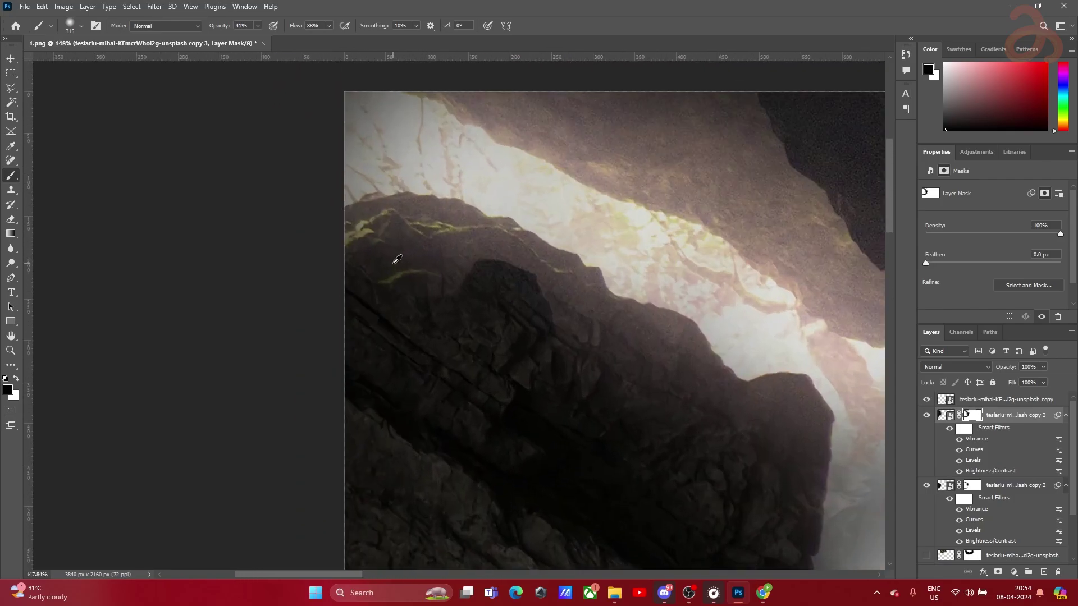
key("x")
mouse_move(430, 298)
left_mouse_down()
mouse_move(377, 301)
mouse_move(331, 285)
left_mouse_up()
mouse_move(402, 237)
left_mouse_down()
mouse_move(456, 257)
mouse_move(385, 250)
mouse_move(483, 278)
mouse_move(387, 222)
mouse_move(468, 247)
mouse_move(382, 234)
mouse_move(492, 261)
mouse_move(472, 242)
mouse_move(467, 250)
mouse_move(618, 350)
mouse_move(649, 344)
mouse_move(627, 336)
mouse_move(672, 354)
mouse_move(774, 433)
mouse_move(716, 409)
mouse_move(755, 399)
mouse_move(804, 432)
mouse_move(801, 480)
left_mouse_up()
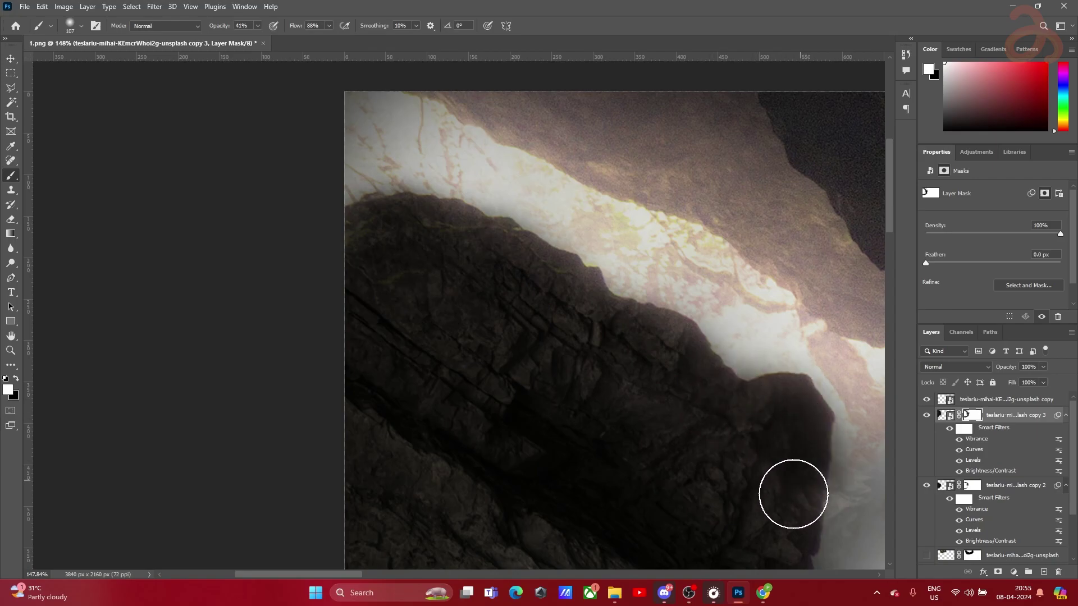
Paint white with a larger brush on the flipped duplicate's mask to extend its texture down the left wall
scroll(602, 320, "down", 6)
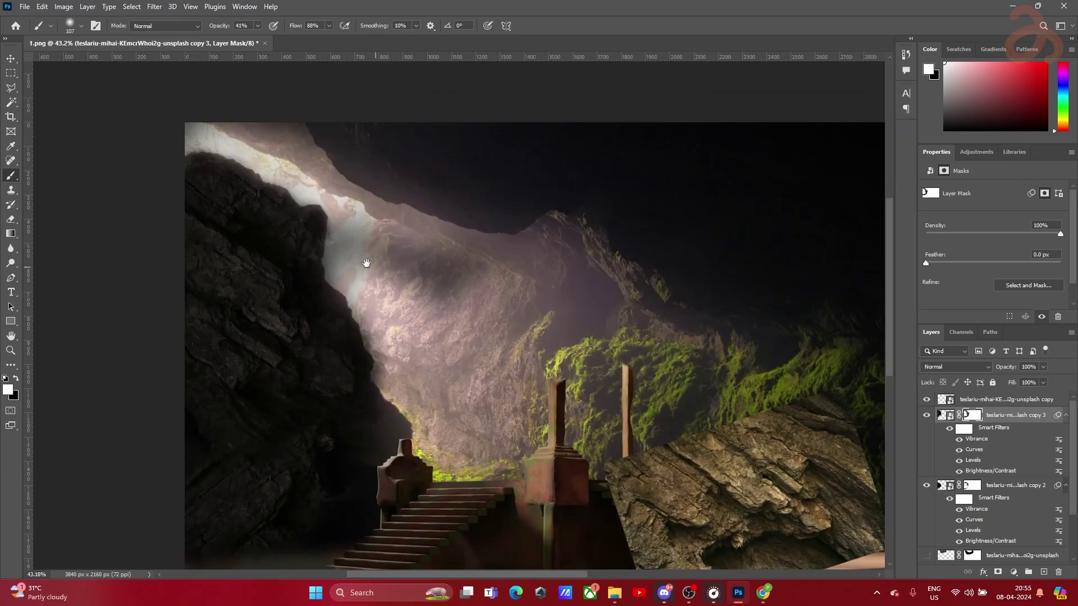
left_click_drag(361, 257, 386, 224)
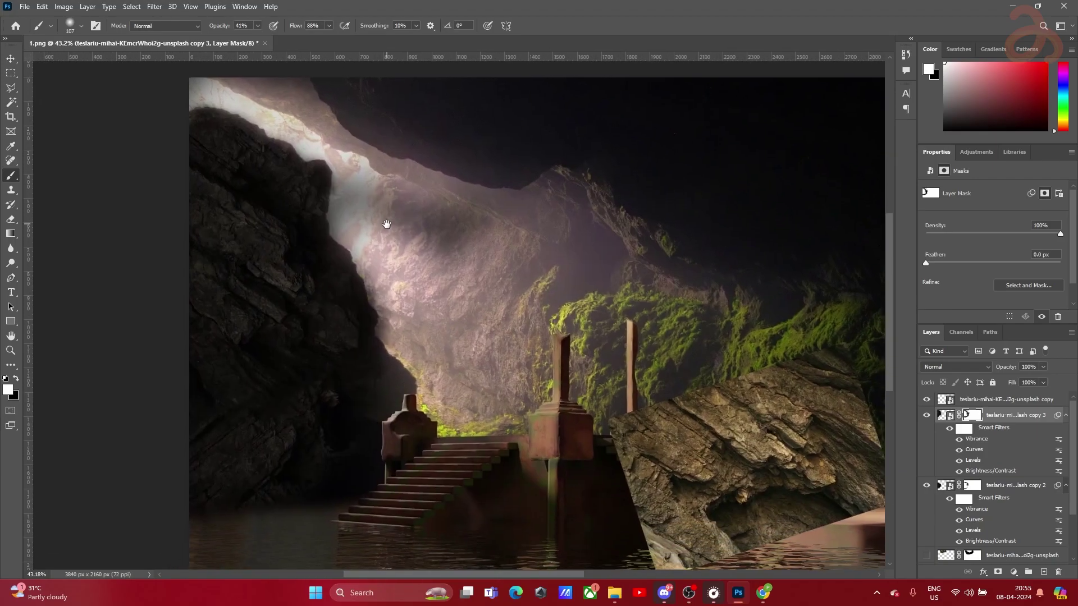
scroll(279, 417, "up", 3)
left_click_drag(224, 397, 284, 421)
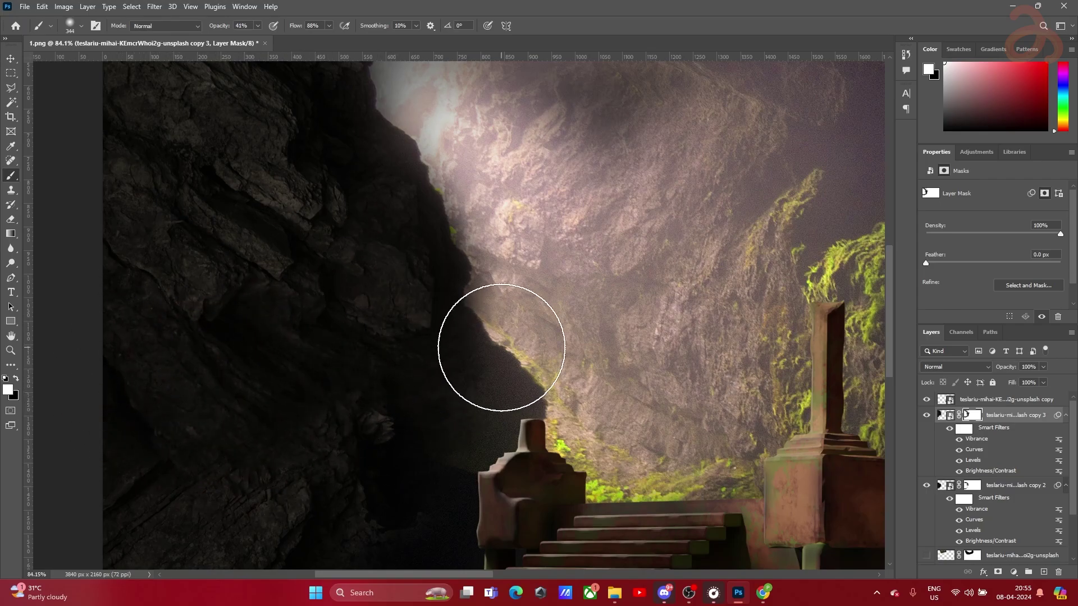
Examine the blended left wall up close and from afar, comparing it with the flipped rock duplicate shown and hidden
scroll(502, 344, "down", 3)
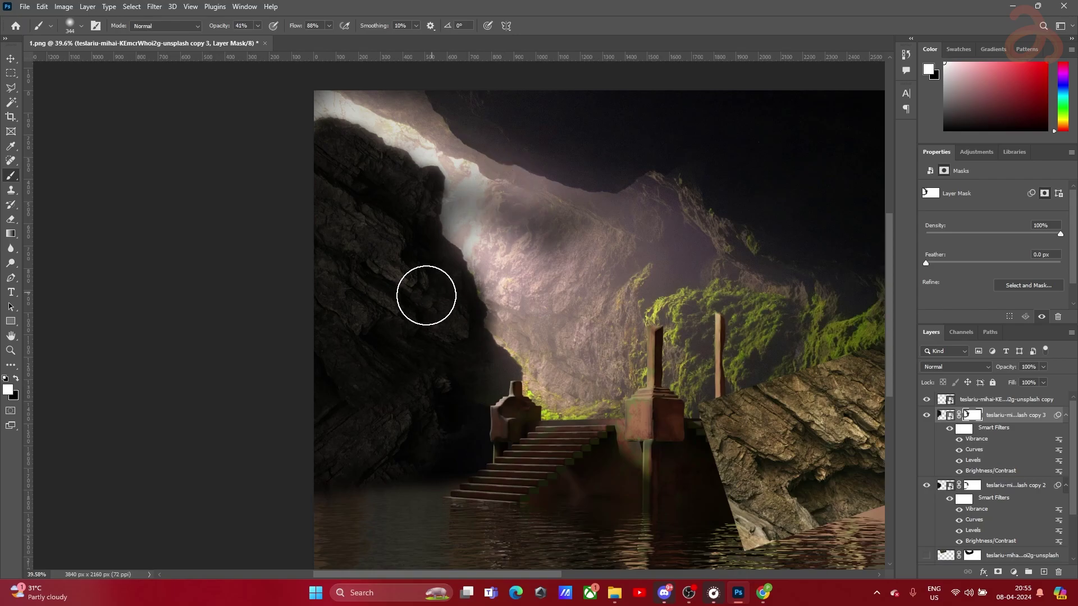
scroll(394, 311, "up", 2)
scroll(474, 414, "down", 3)
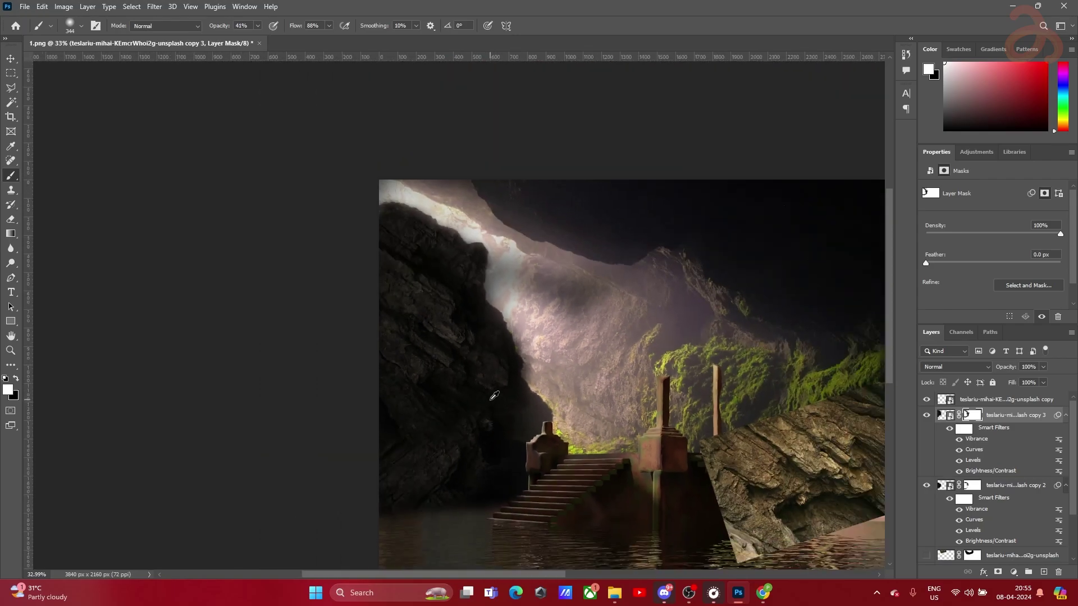
scroll(449, 368, "up", 2)
scroll(450, 369, "down", 3)
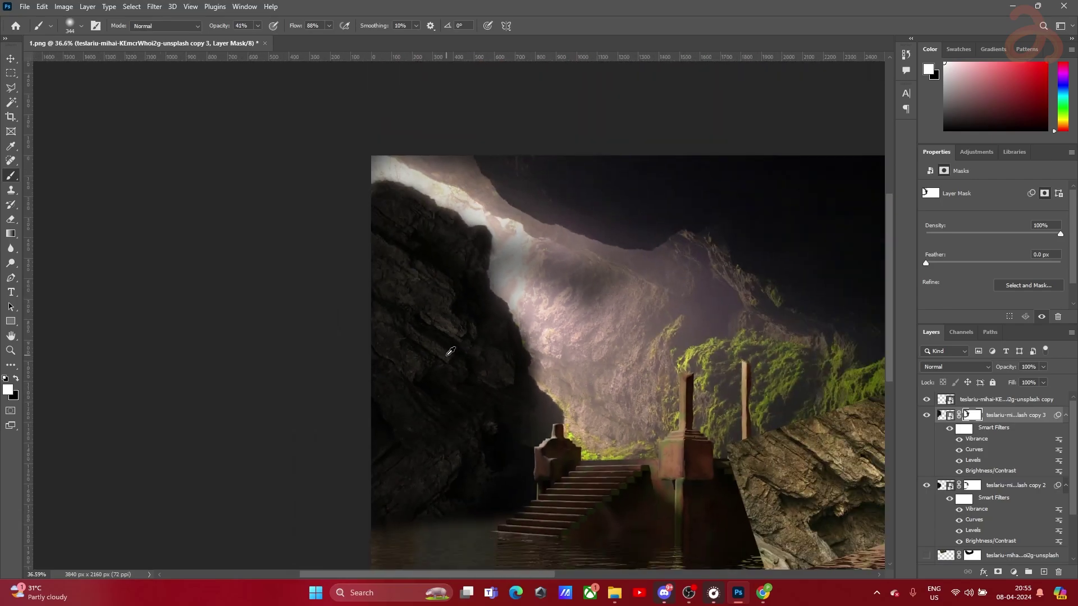
scroll(470, 368, "up", 1)
scroll(457, 195, "up", 1)
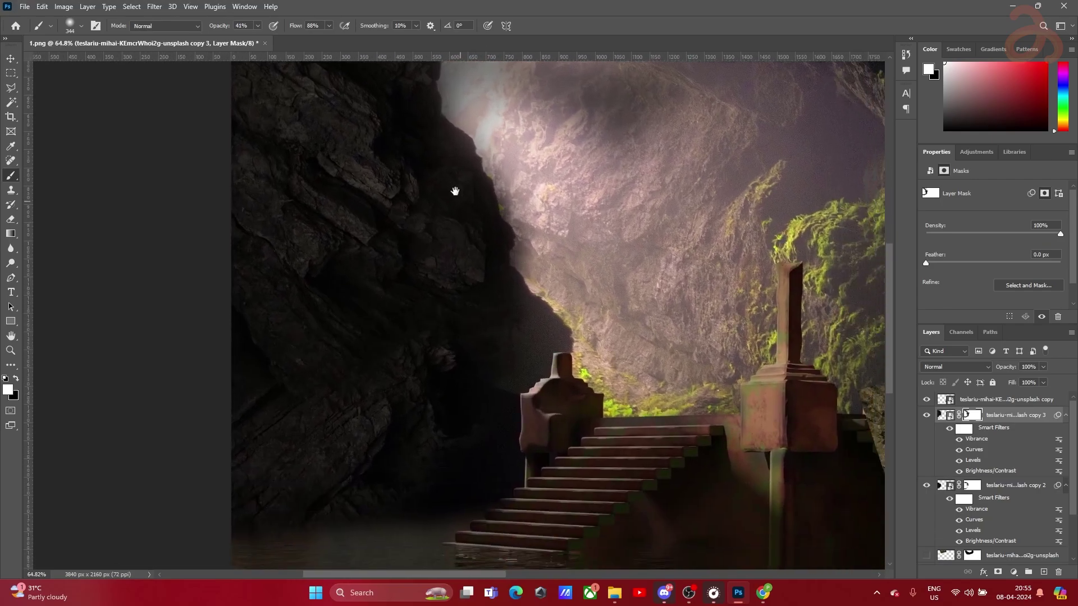
mouse_move(427, 176)
left_mouse_down()
mouse_move(401, 174)
mouse_move(471, 296)
mouse_move(442, 276)
mouse_move(490, 327)
mouse_move(448, 283)
mouse_move(418, 222)
mouse_move(437, 266)
mouse_move(481, 275)
left_mouse_up()
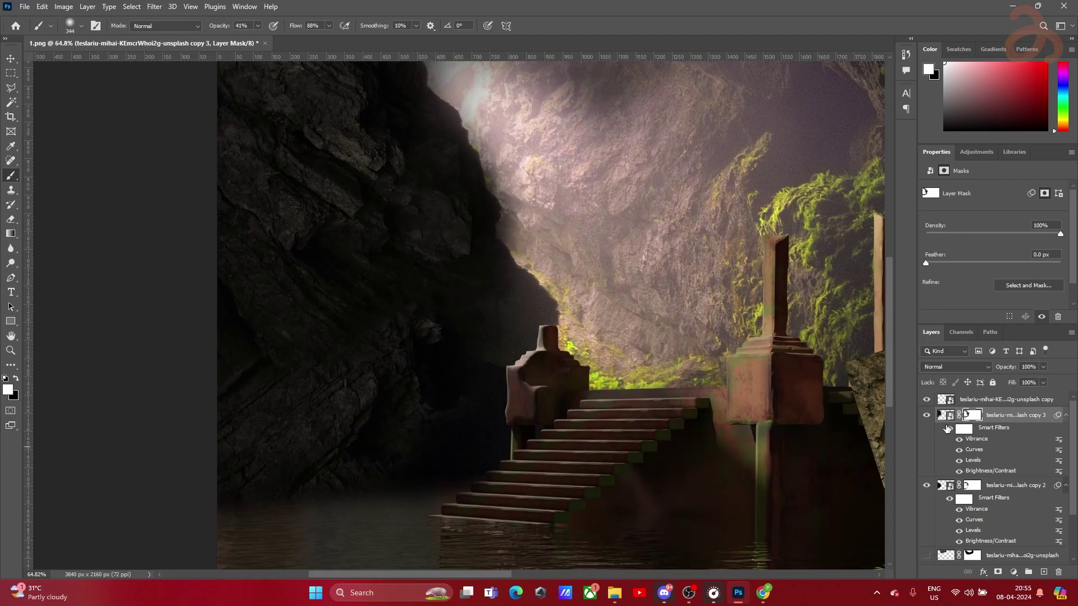
left_click(926, 416)
left_click(926, 416)
left_click(926, 416)
left_click(926, 416)
left_click(926, 416)
left_click(926, 416)
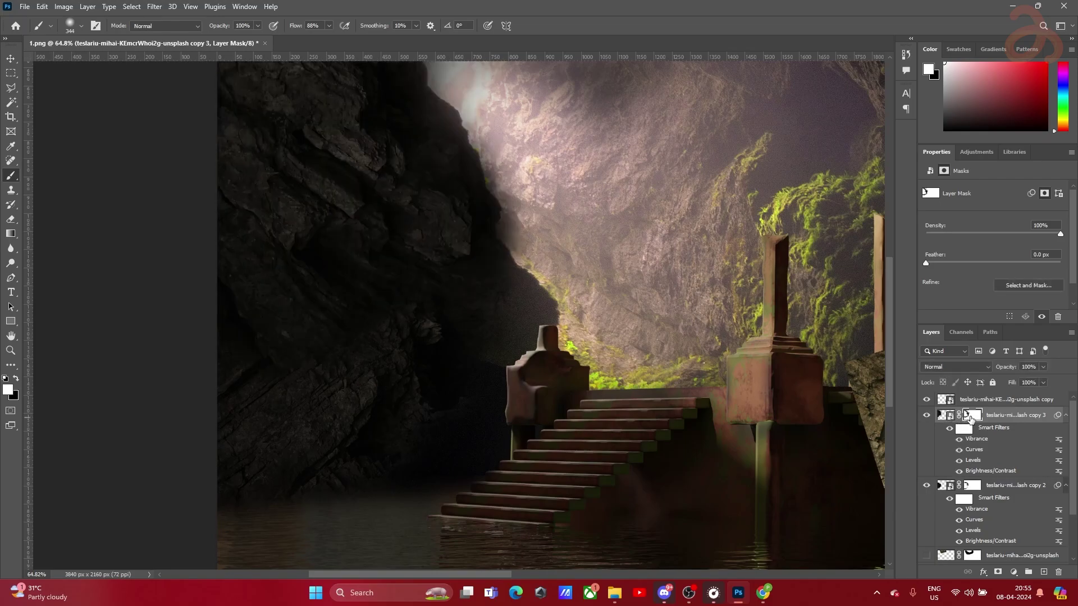
Compare the left wall with the lower rock copy shown and hidden to see what each rock layer contributes
left_click(927, 486)
left_click(926, 486)
left_click(927, 486)
left_click(926, 486)
left_click(926, 486)
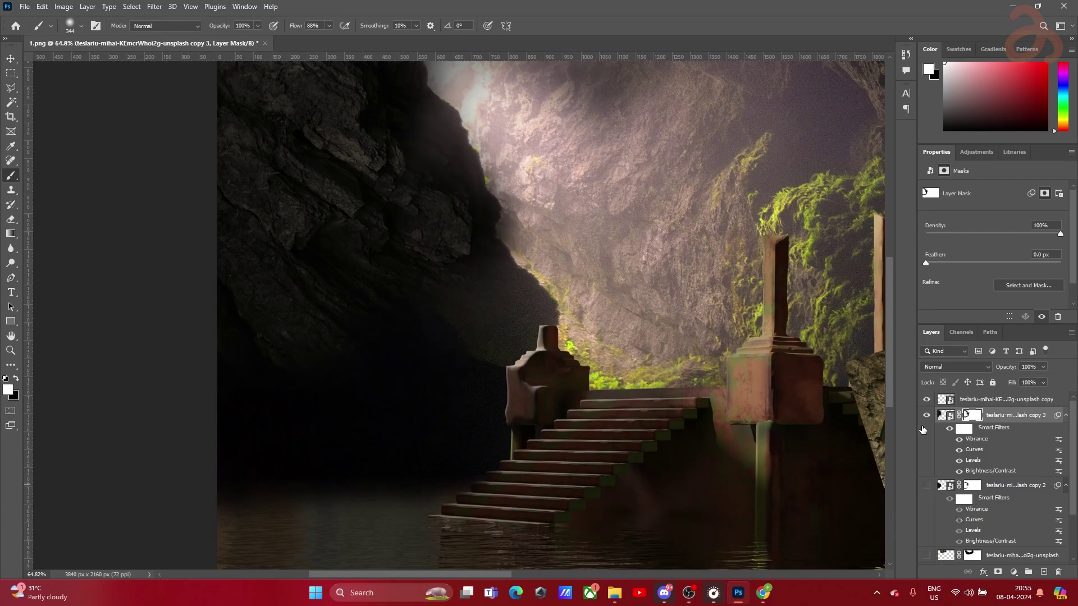
left_click(926, 416)
left_click(926, 486)
left_click(927, 486)
left_click(927, 486)
left_click(927, 486)
left_click(926, 416)
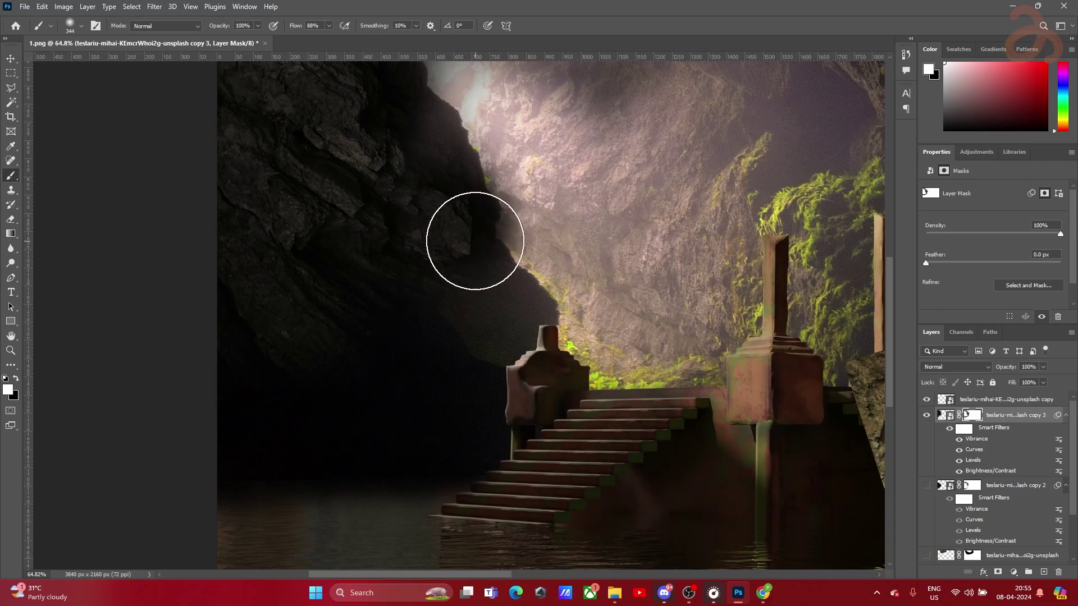
Try masking out the flipped duplicate's texture near the lit cave edge with black, undo the stroke, and show the lower rock copy
key("x")
left_click_drag(457, 234, 435, 228)
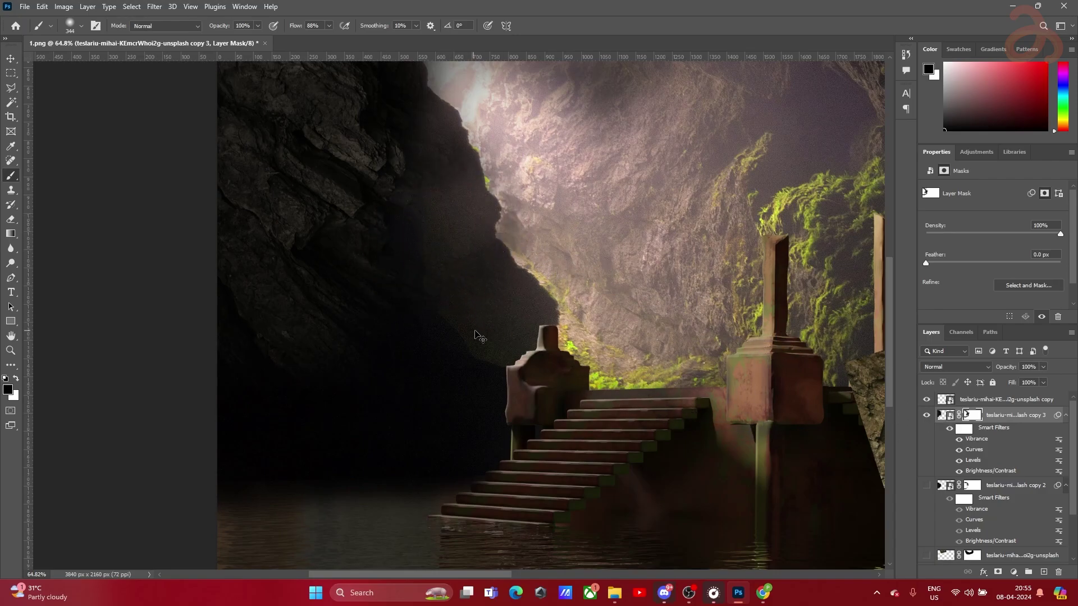
key("ctrl+z")
left_click(926, 486)
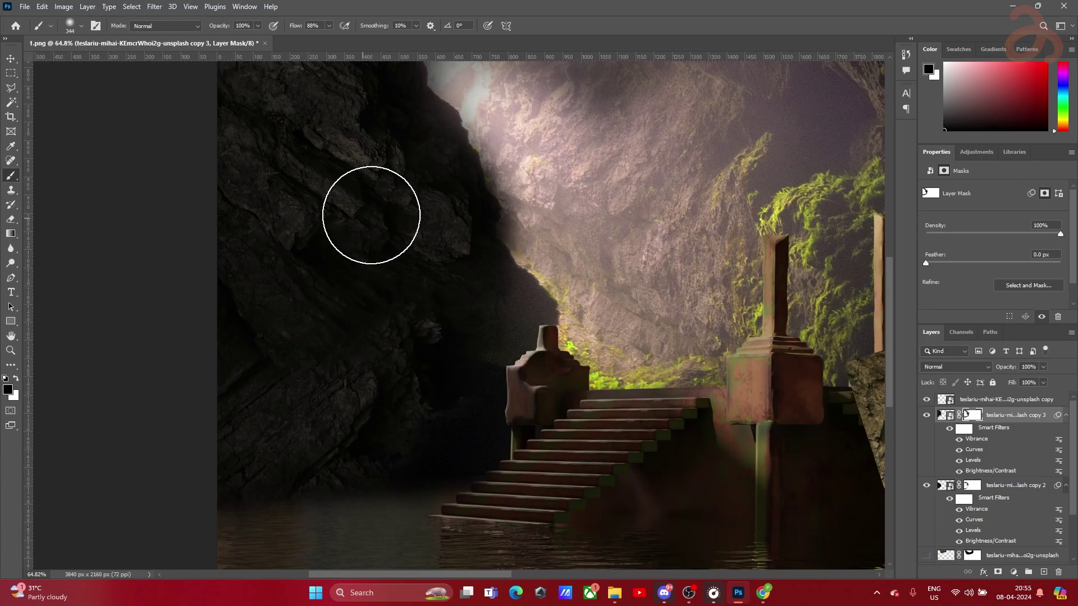
Brush black at 100% opacity on the flipped duplicate's mask to reveal the lower rock copy across the left wall
mouse_move(379, 288)
left_mouse_down()
mouse_move(376, 221)
mouse_move(327, 180)
mouse_move(256, 159)
left_mouse_up()
scroll(495, 295, "down", 3, "alt")
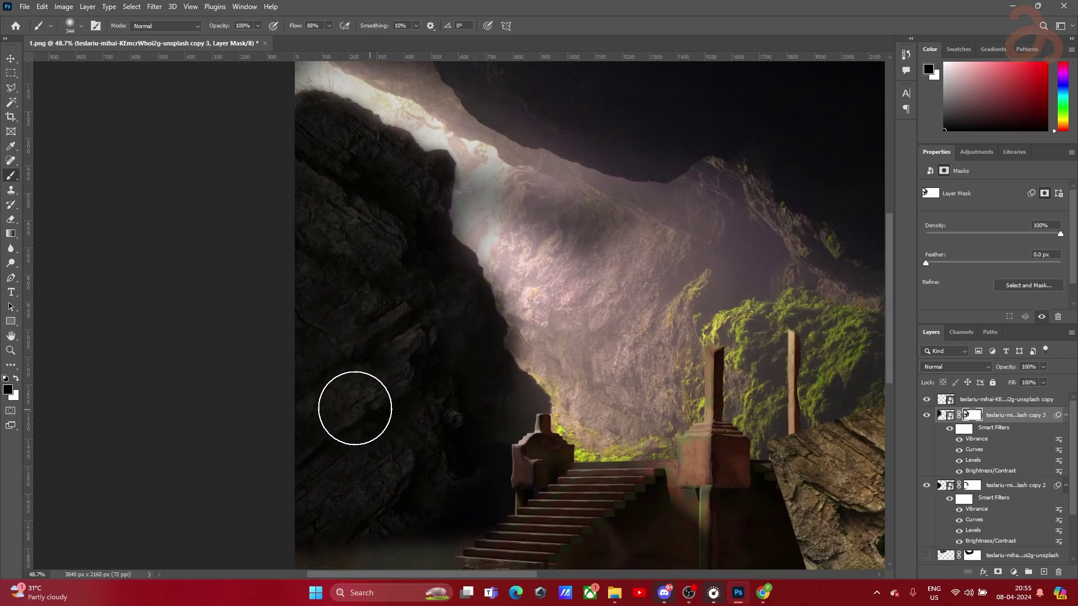
mouse_move(547, 358)
left_mouse_down()
mouse_move(602, 358)
mouse_move(584, 342)
left_mouse_up()
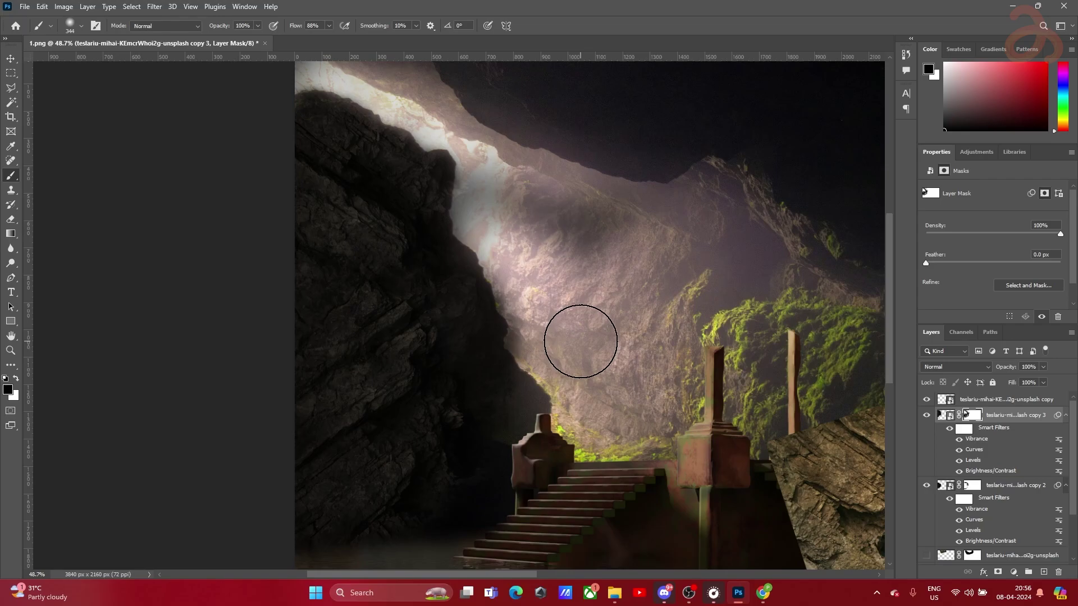
scroll(446, 325, "up", 3, "alt")
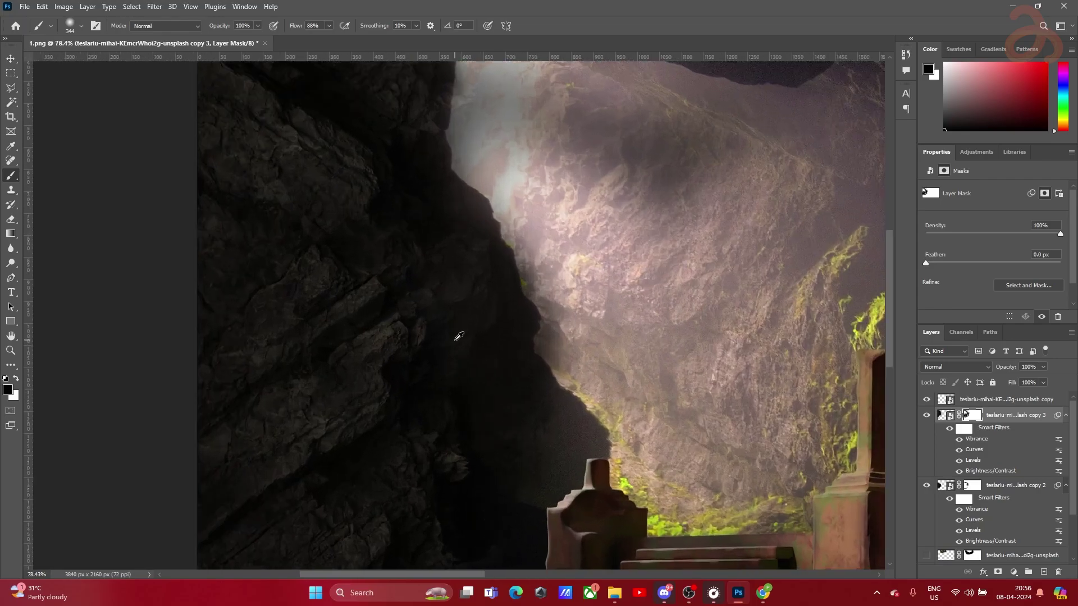
Paint white on the lower rock copy's mask to bring back texture in the dark area beside the lit opening
key("x")
left_click(971, 485)
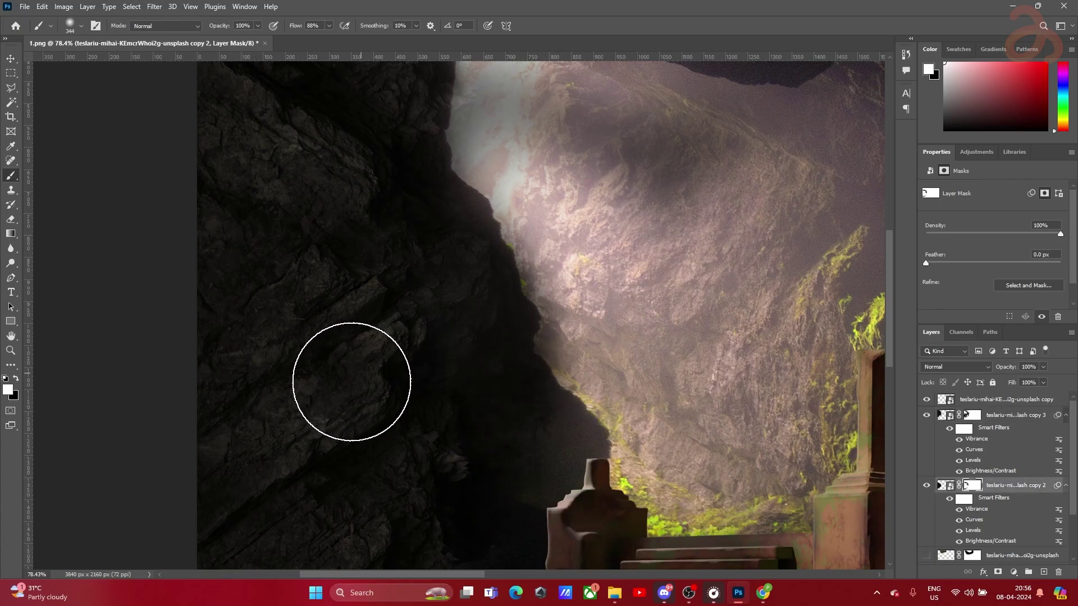
scroll(402, 363, "down", 4)
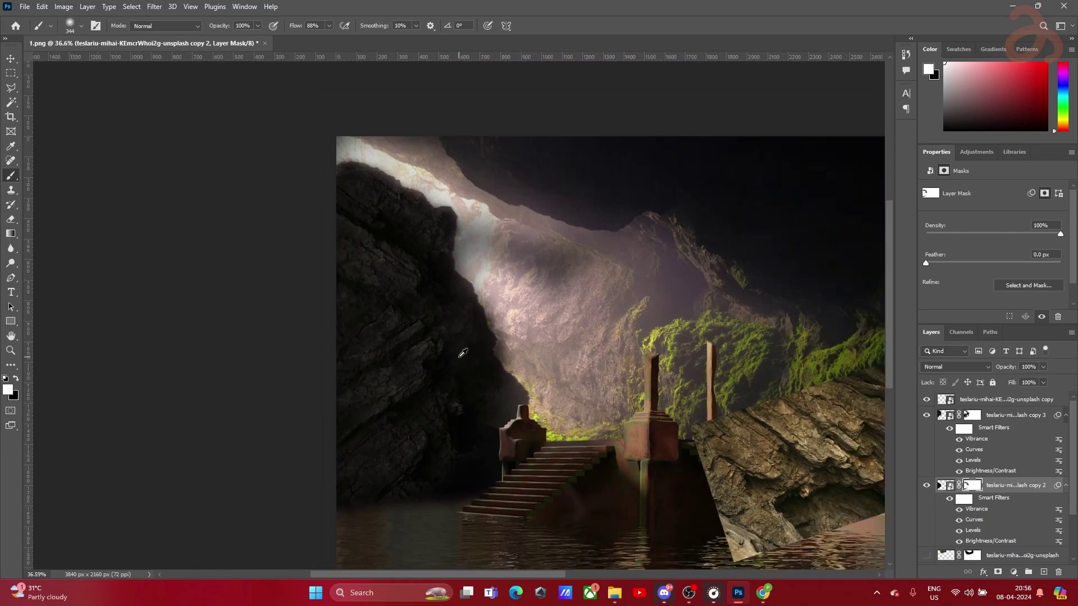
Compare the left wall with the flipped duplicate and the lower rock copy each shown and hidden
scroll(447, 356, "up", 2)
left_click(926, 416)
left_click(926, 415)
left_click(926, 415)
left_click(926, 416)
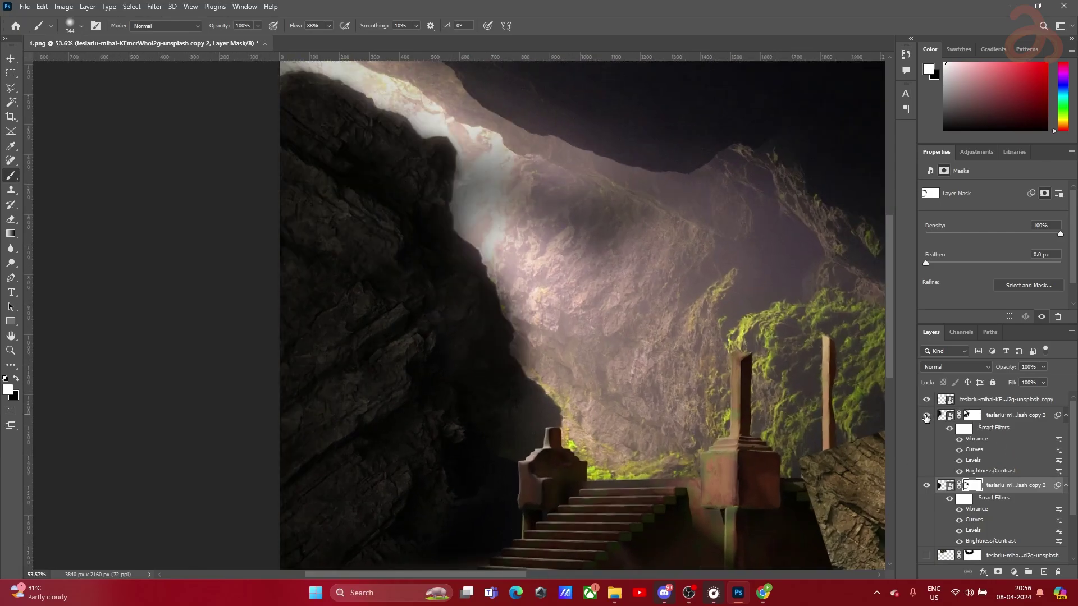
left_click(926, 415)
left_click(926, 416)
left_click(926, 486)
left_click(926, 486)
With the lower rock copy hidden, paint white on the flipped duplicate's mask over the middle wall, then show the copy again
left_click(926, 486)
left_click(963, 416)
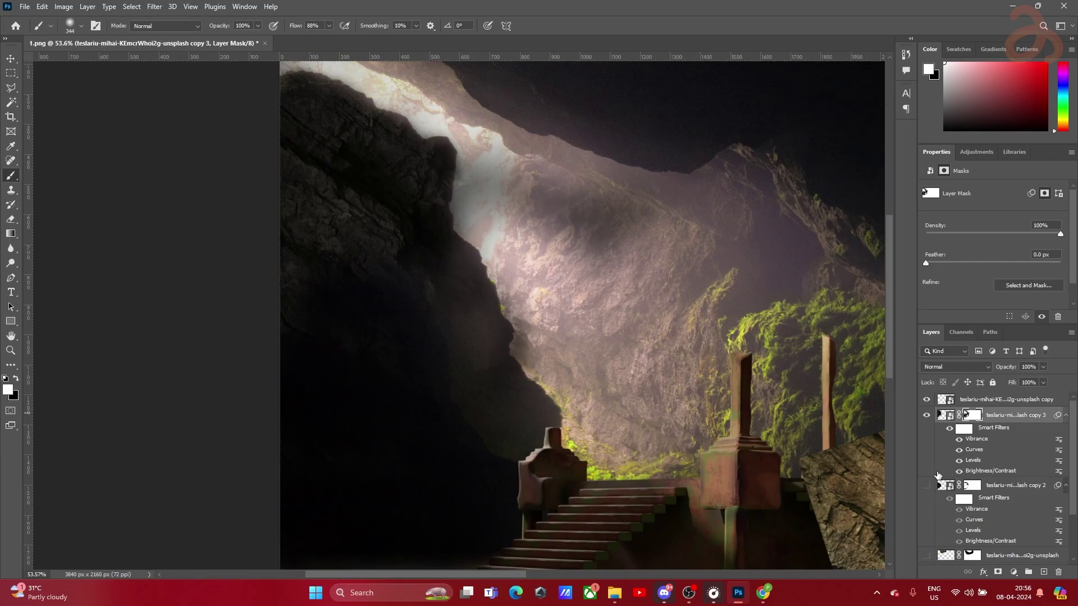
mouse_move(385, 369)
left_mouse_down()
mouse_move(336, 325)
mouse_move(358, 285)
mouse_move(368, 302)
mouse_move(312, 356)
mouse_move(283, 338)
mouse_move(360, 265)
mouse_move(406, 278)
mouse_move(409, 247)
left_mouse_up()
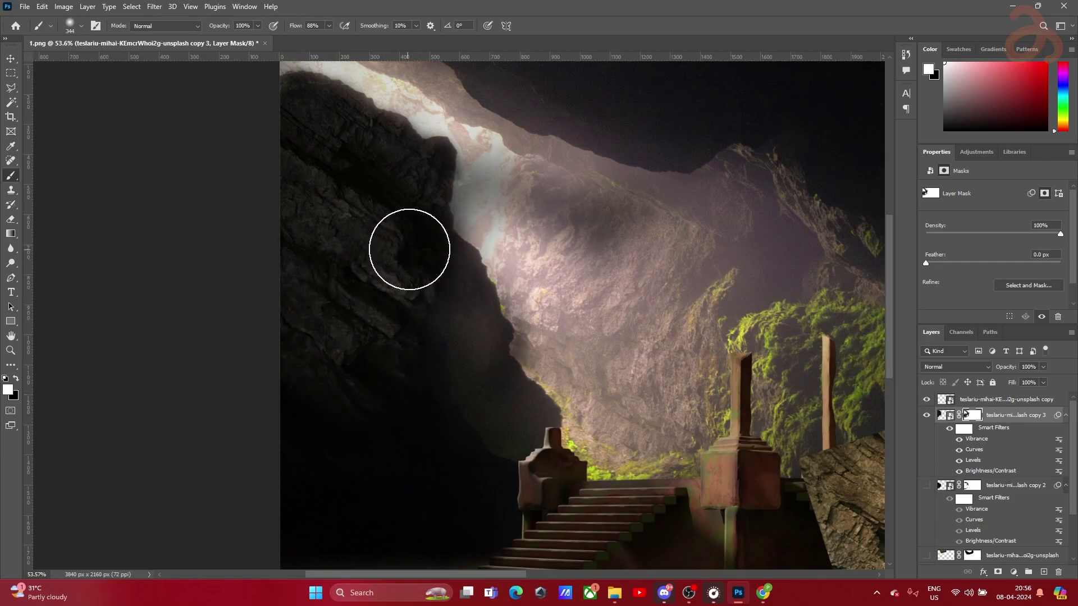
left_click(925, 486)
Brush black on the flipped duplicate's mask to blend the overlap between both rock layers in the middle of the wall
key("x")
mouse_move(363, 329)
left_mouse_down()
mouse_move(378, 320)
mouse_move(410, 351)
left_mouse_up()
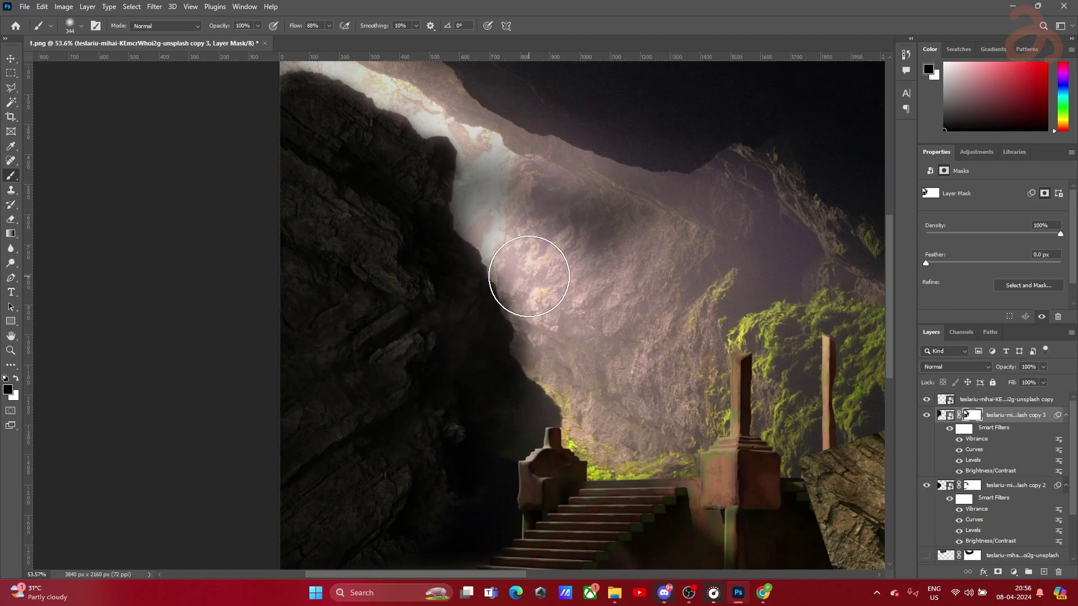
scroll(544, 271, "down", 3, "alt")
Duplicate the lower rock copy across to behind the stairs and move the duplicate below the "1 copy" layer
key("v")
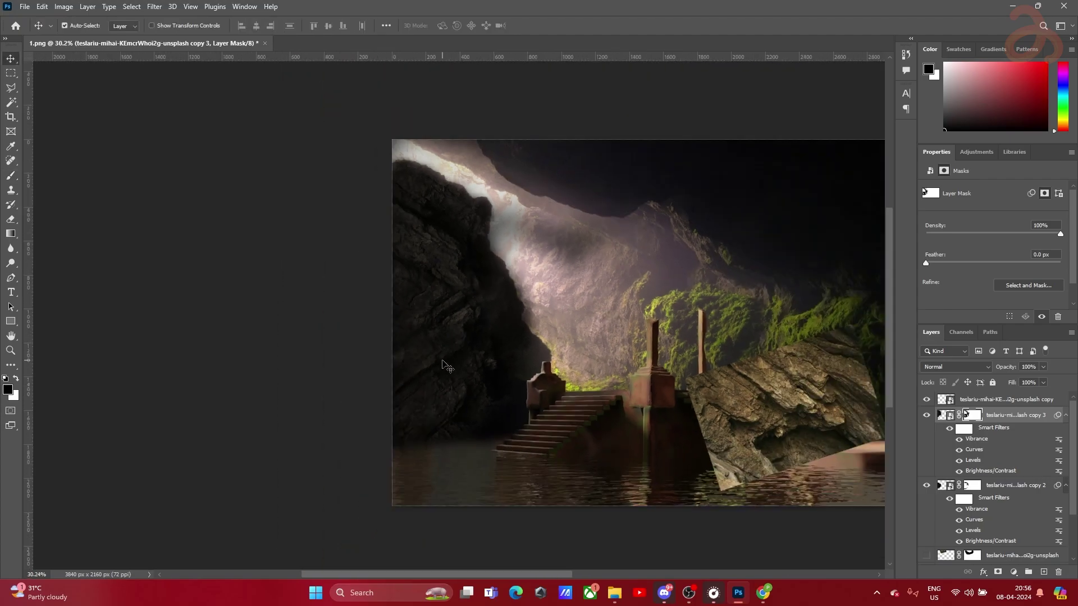
left_click_drag(435, 370, 616, 361, "alt")
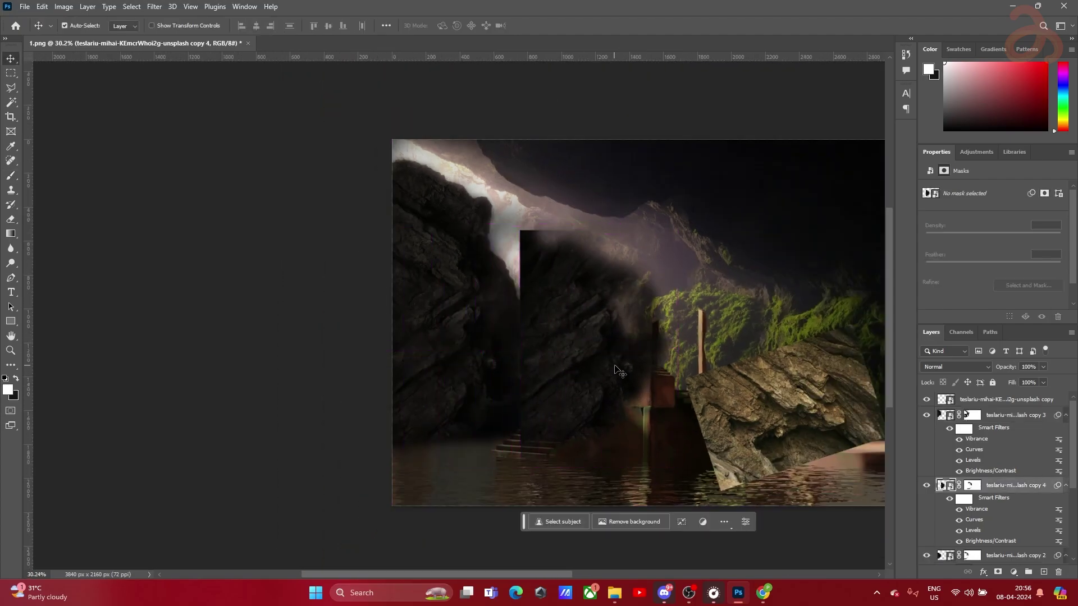
scroll(1007, 469, "down", 5)
left_click_drag(1015, 411, 1006, 522)
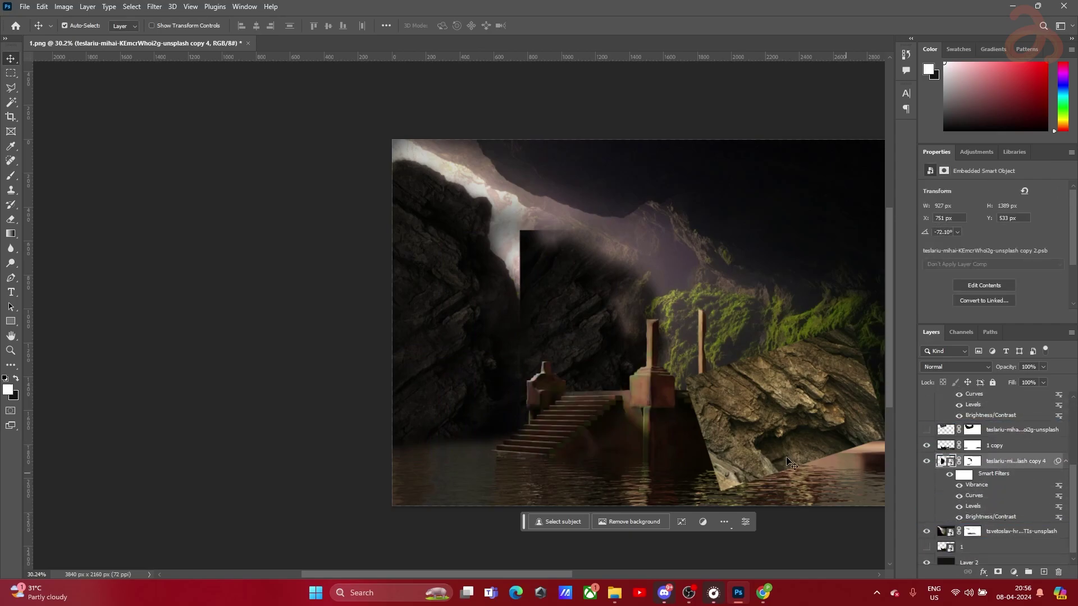
Rotate the copy 4 rock layer by about 114° with Free Transform, scaling it to 102.77%
scroll(547, 331, "up", 5, "alt")
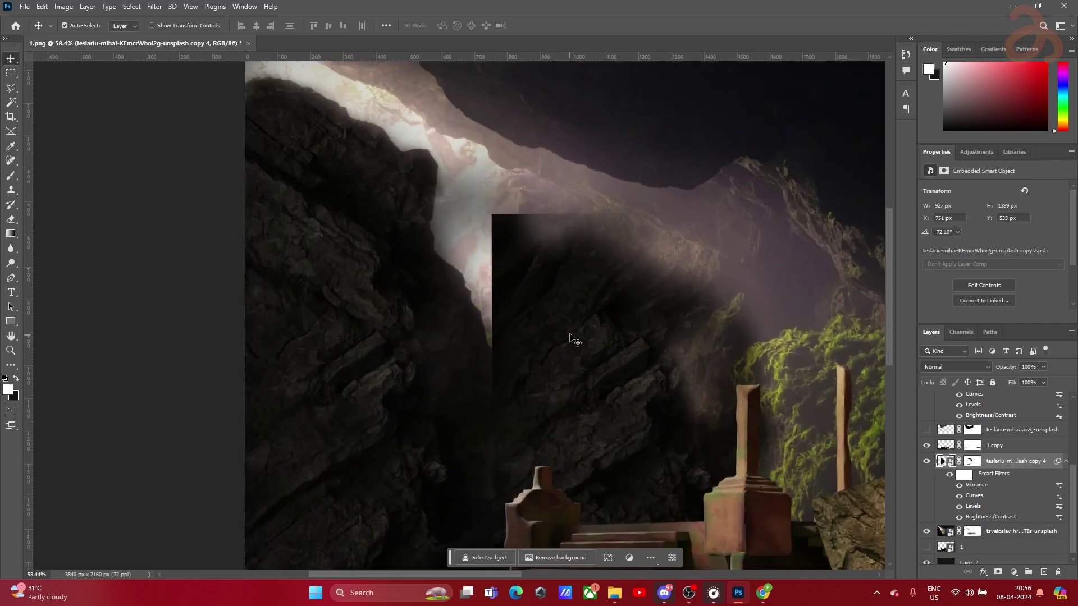
left_click_drag(587, 356, 539, 212)
key("ctrl+t")
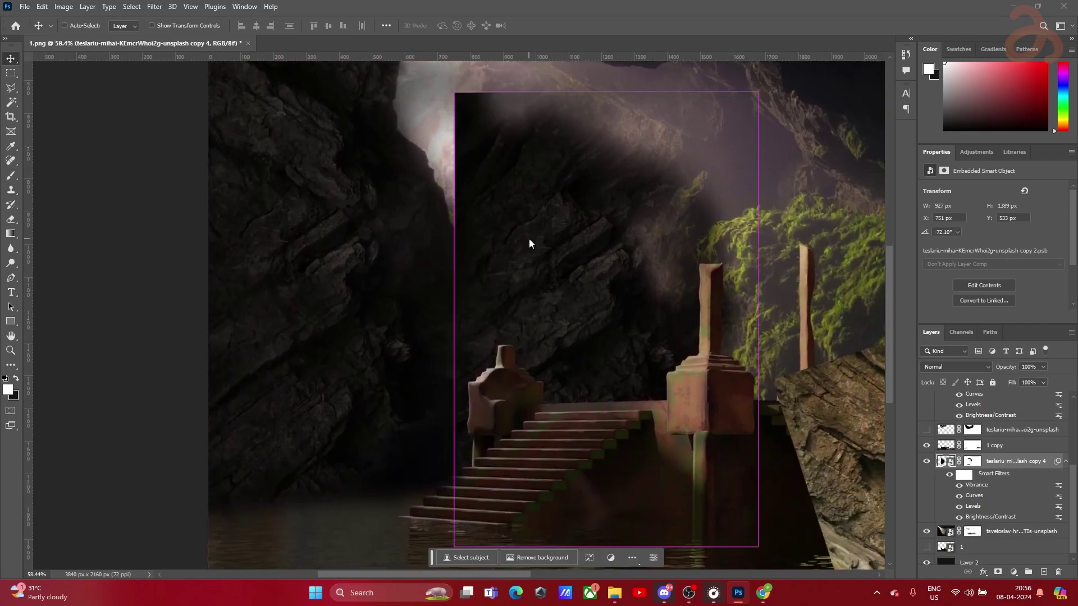
left_click(548, 227)
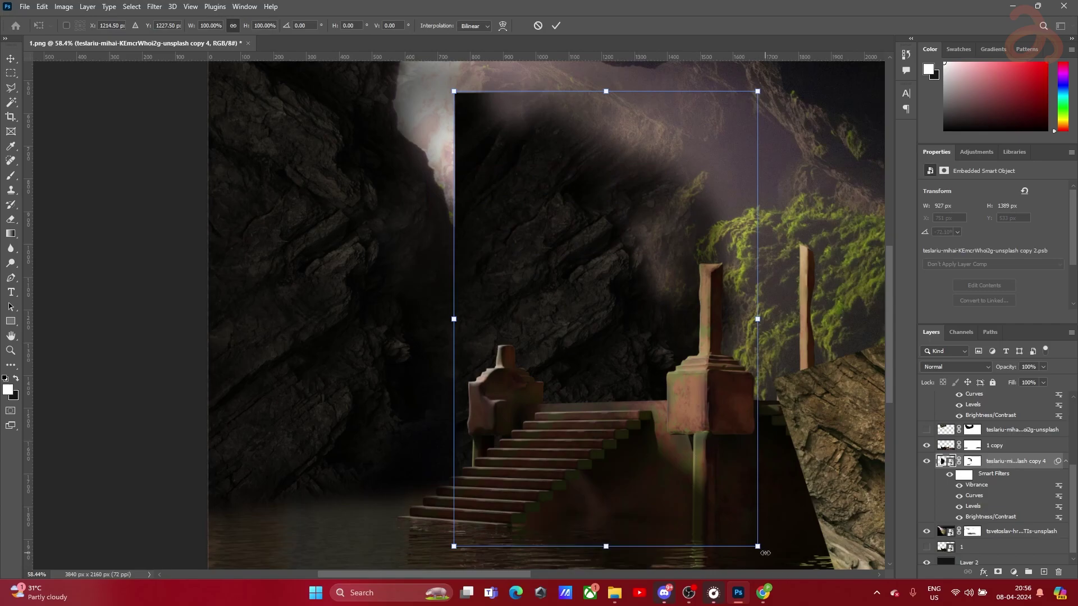
left_click_drag(778, 559, 388, 342)
scroll(479, 313, "down", 3)
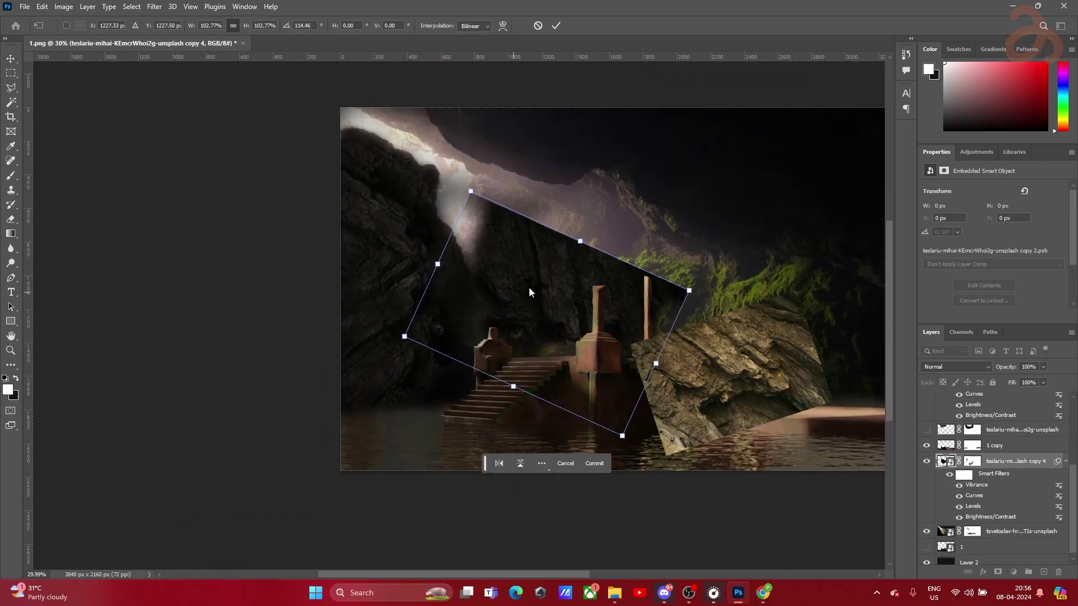
left_click(555, 25)
Move the copy 4 rock down by about 495 px behind the staircase and rotate it to about -179°
left_click_drag(555, 294, 532, 369)
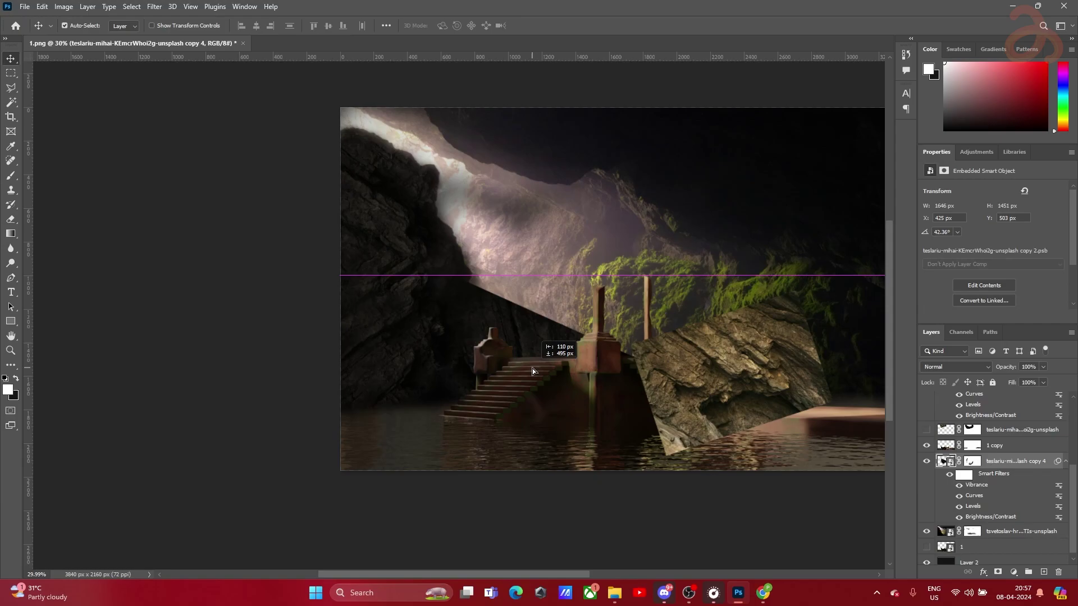
left_click_drag(532, 368, 532, 368)
key("ctrl+t")
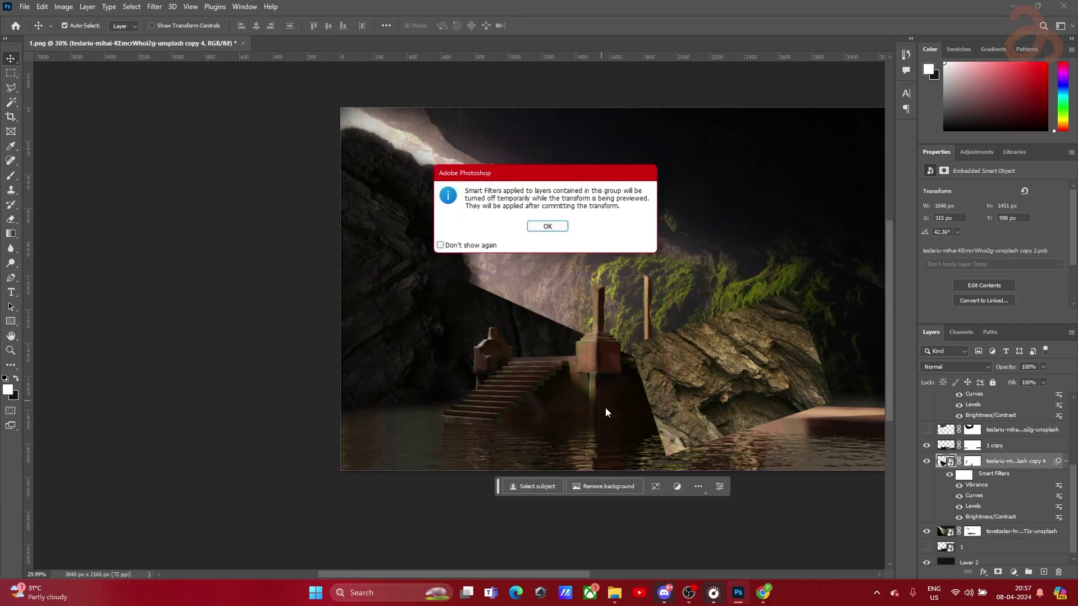
left_click(549, 227)
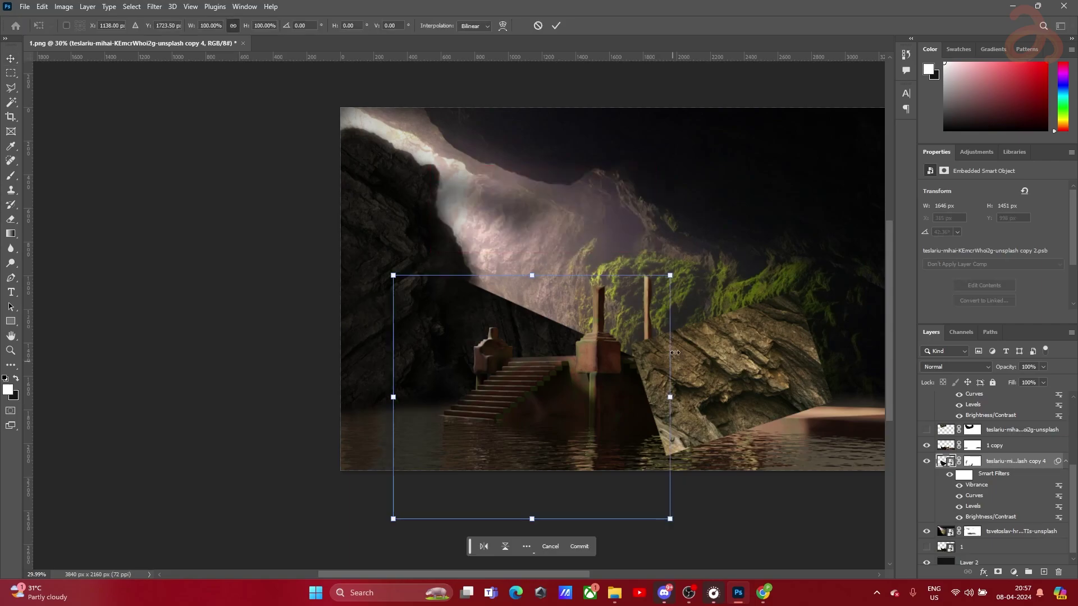
left_click_drag(688, 271, 174, 433)
scroll(419, 183, "up", 6)
key("alt+space")
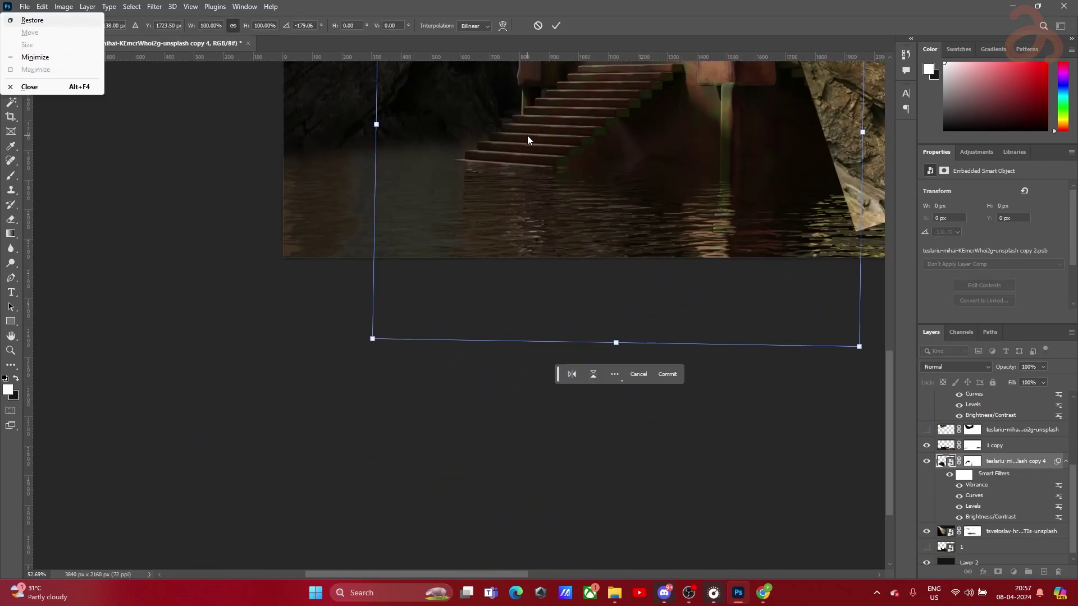
Shift the copy 4 rock up and to the left behind the staircase and rotate it to about 150°
left_click_drag(519, 147, 451, 344)
left_click_drag(569, 303, 492, 236)
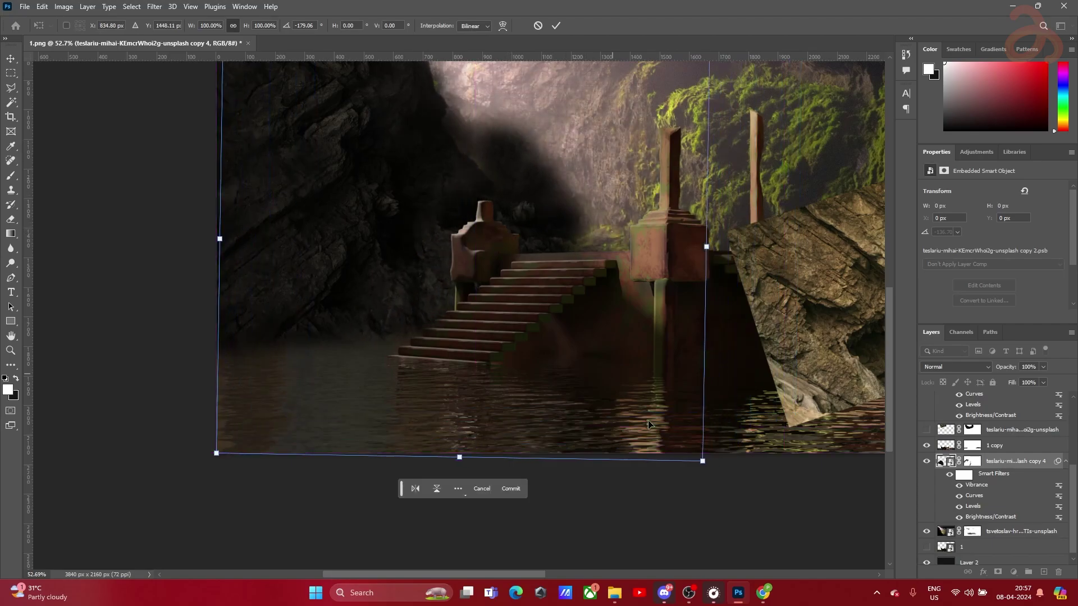
left_click_drag(741, 526, 742, 428)
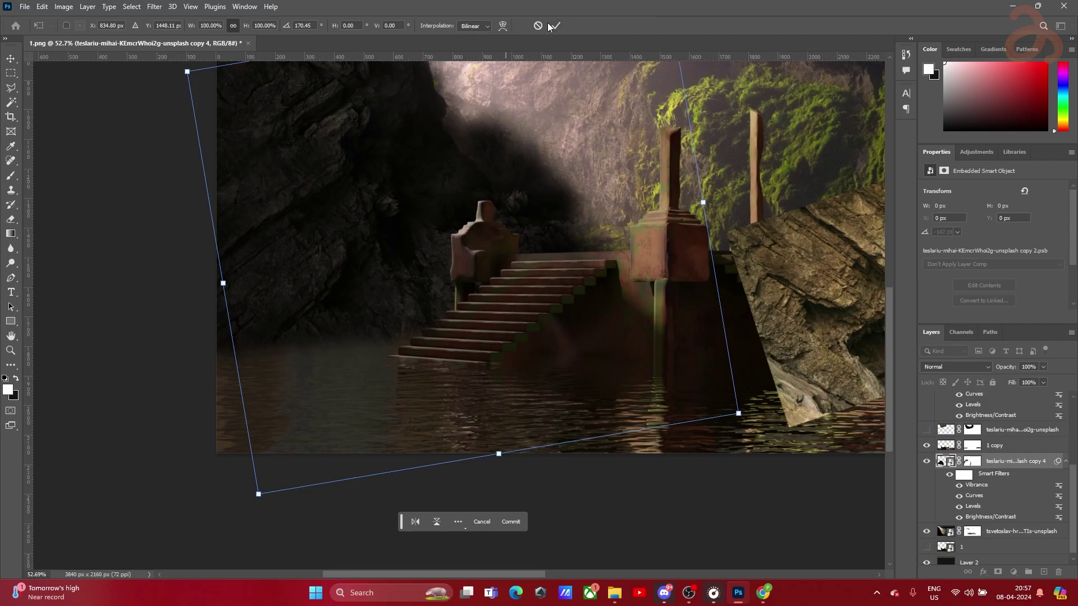
left_click_drag(533, 241, 528, 216)
left_click_drag(752, 396, 771, 277)
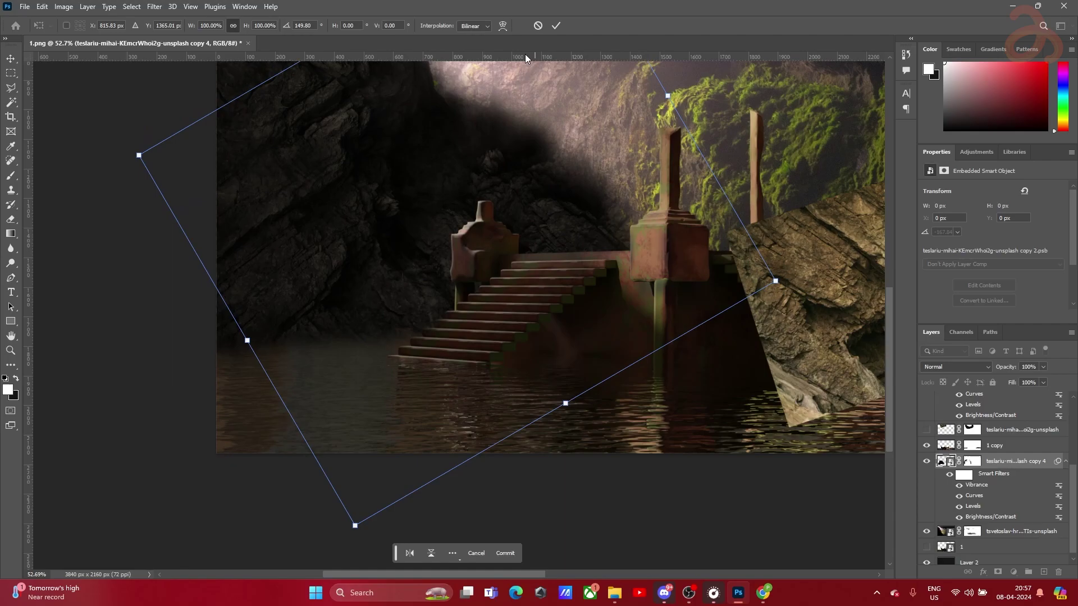
left_click(556, 25)
Toggle the visibility of the rock copy 3, copy 2, original rock, 1 copy and rock copy 4 layers to examine what each contributes
scroll(468, 162, "down", 5)
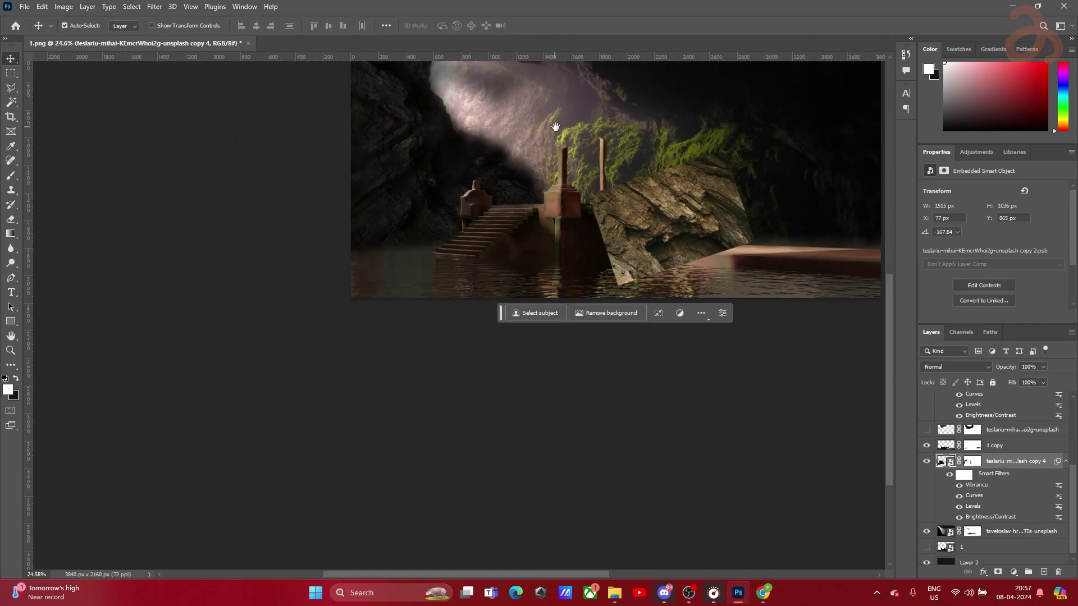
scroll(553, 127, "up", 3)
scroll(555, 344, "up", 2)
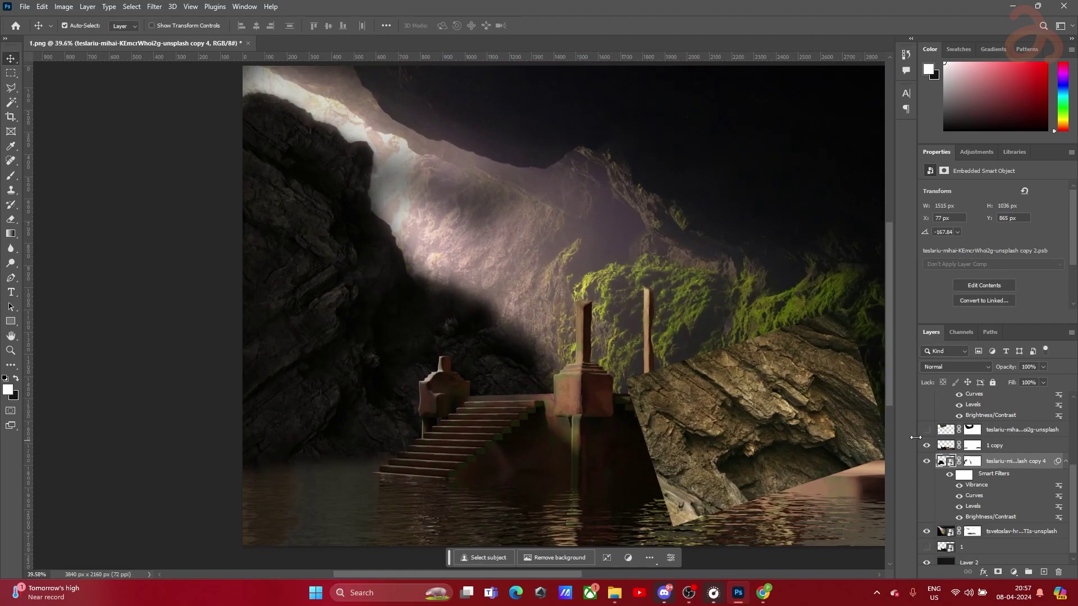
scroll(951, 452, "up", 2)
scroll(934, 422, "up", 3)
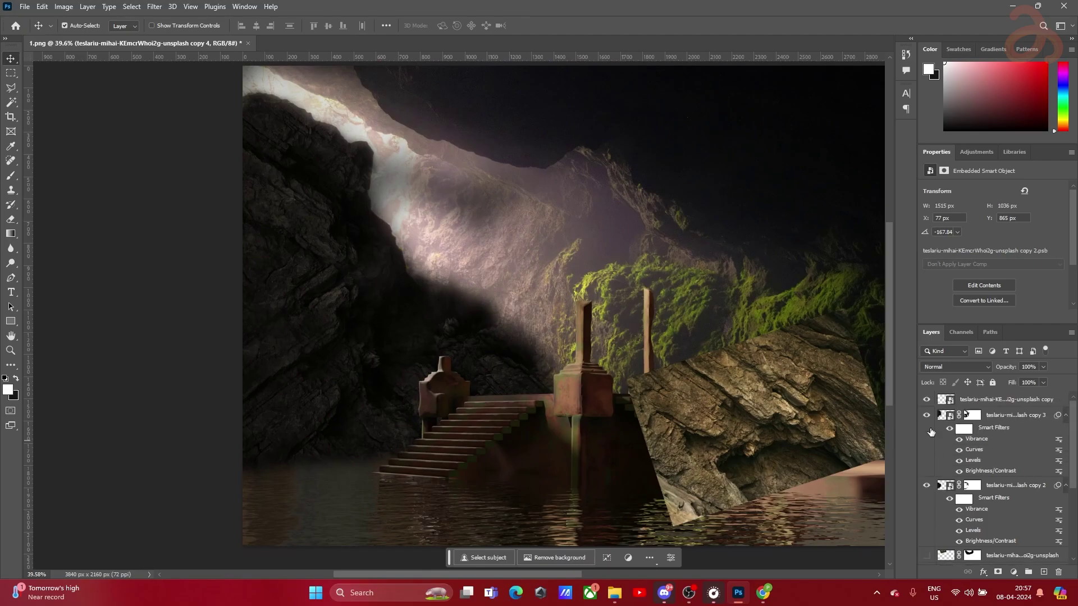
left_click(926, 415)
left_click(926, 416)
left_click(926, 486)
left_click(926, 486)
scroll(928, 490, "down", 3)
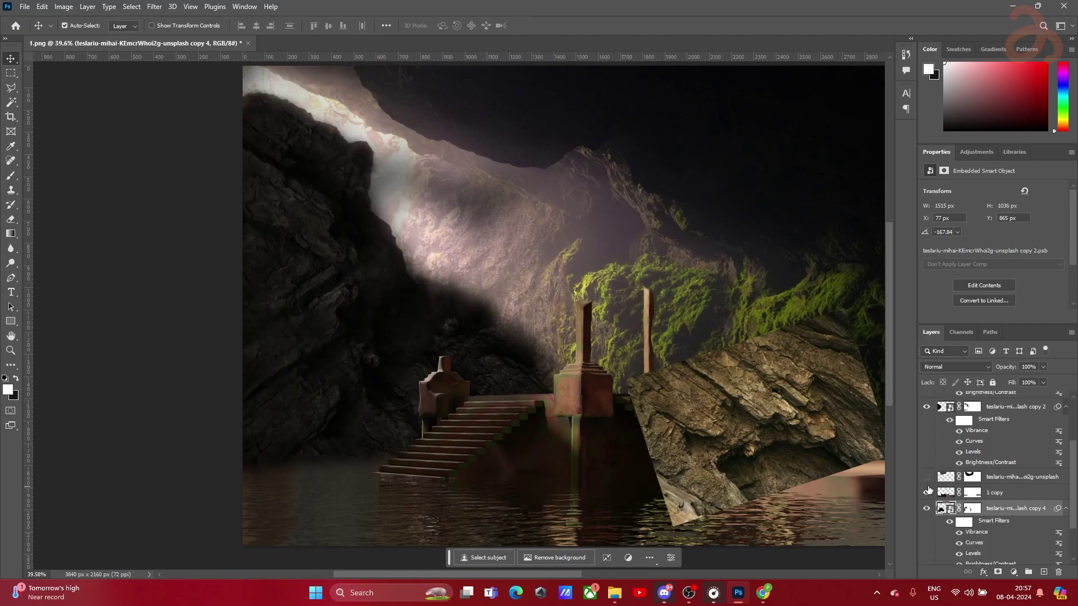
left_click(926, 478)
left_click(927, 478)
left_click(926, 492)
left_click(927, 493)
left_click(927, 492)
left_click(926, 493)
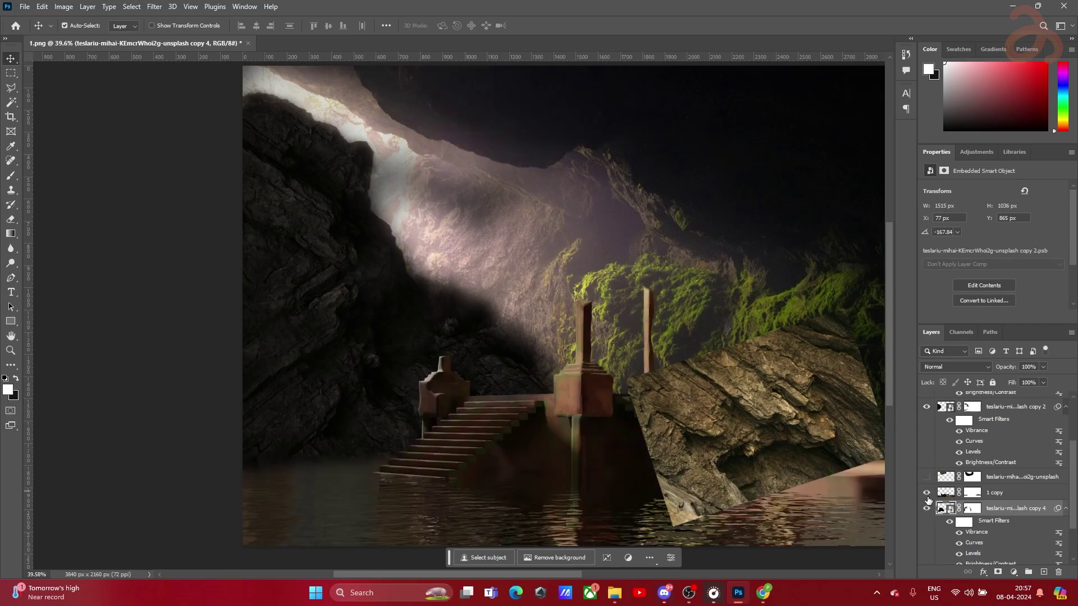
left_click(926, 508)
left_click(927, 509)
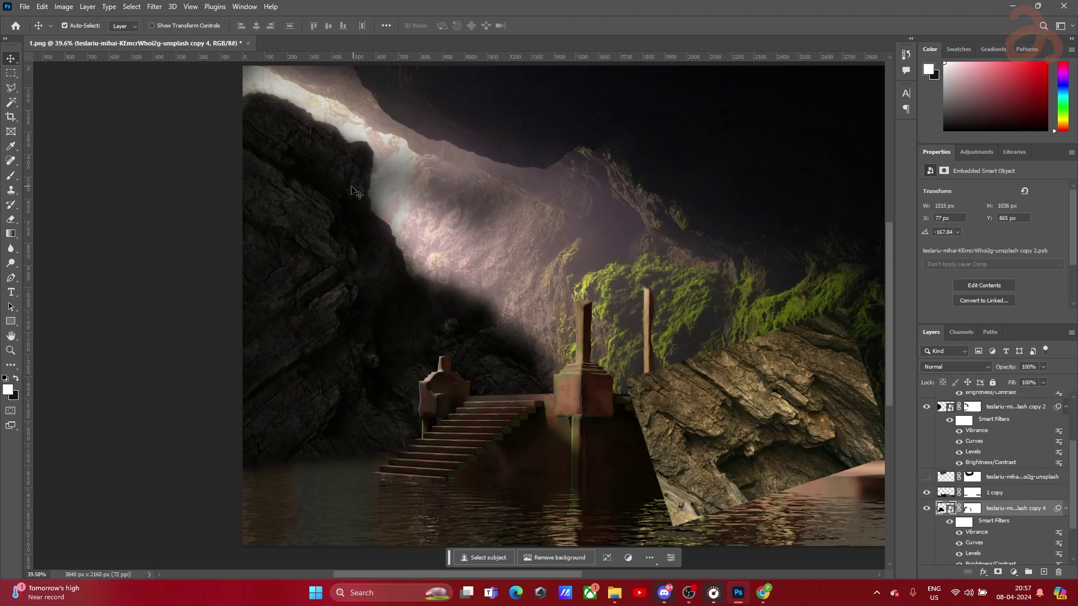
Paint black on the copy 4 layer mask to hide the rock's dark upper edge above the staircase
scroll(487, 229, "up", 4)
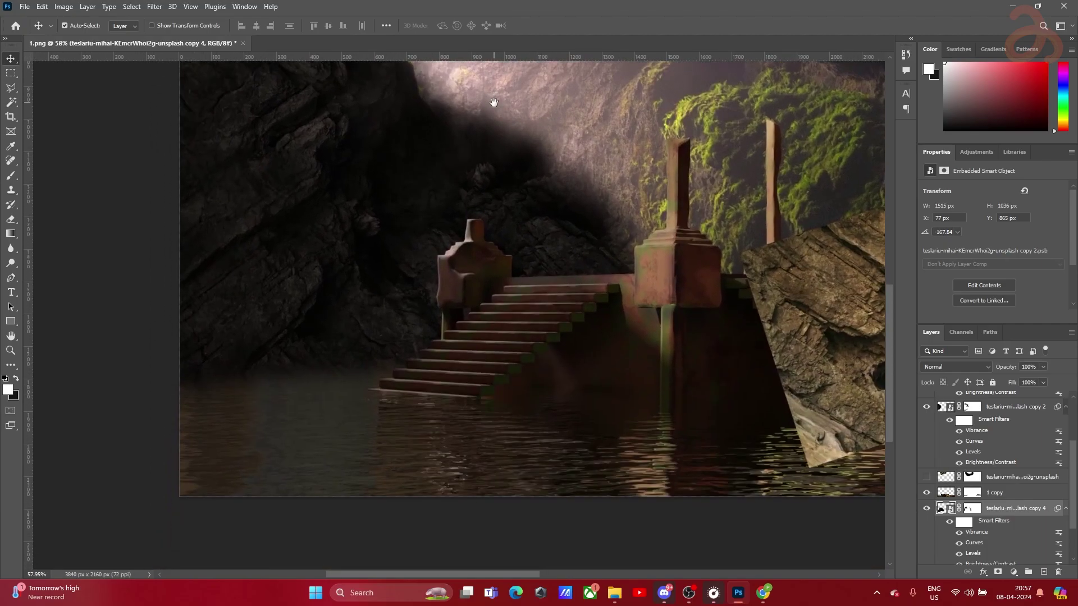
scroll(438, 175, "up", 3)
left_click(971, 511)
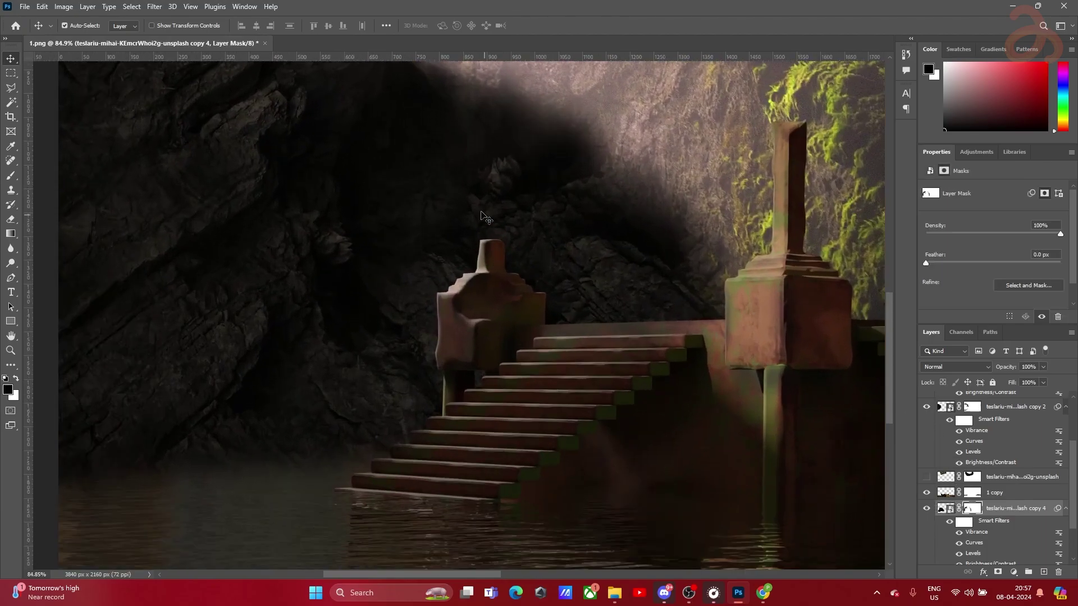
left_click(10, 175)
mouse_move(505, 180)
left_mouse_down()
mouse_move(477, 243)
mouse_move(439, 144)
mouse_move(638, 239)
mouse_move(658, 264)
mouse_move(613, 249)
mouse_move(734, 341)
mouse_move(734, 352)
mouse_move(683, 297)
mouse_move(523, 196)
mouse_move(655, 340)
mouse_move(647, 373)
left_mouse_up()
scroll(581, 231, "down", 5)
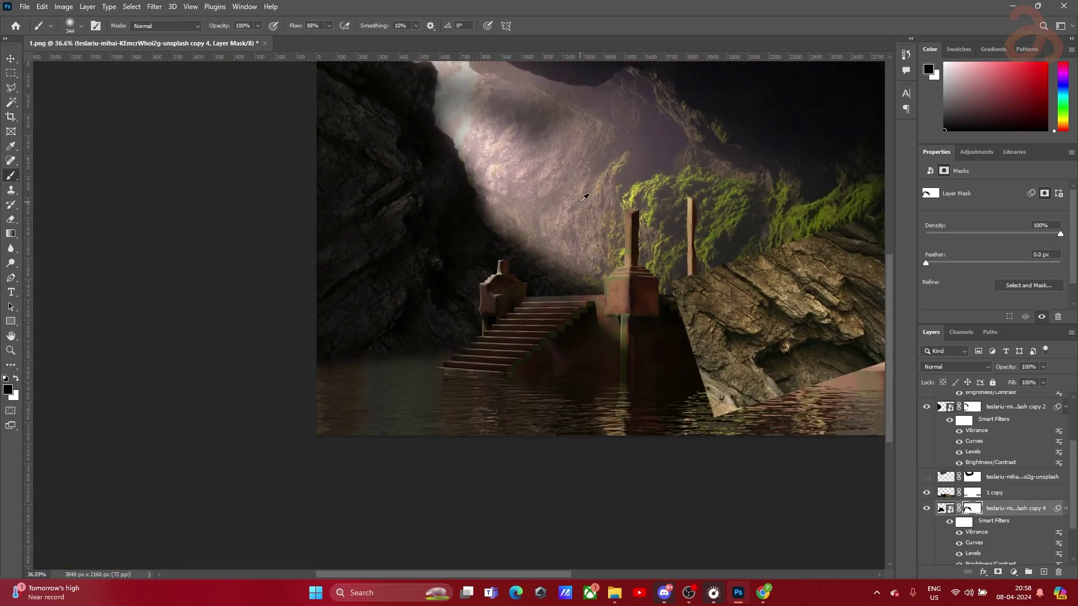
scroll(584, 197, "up", 6)
key("x")
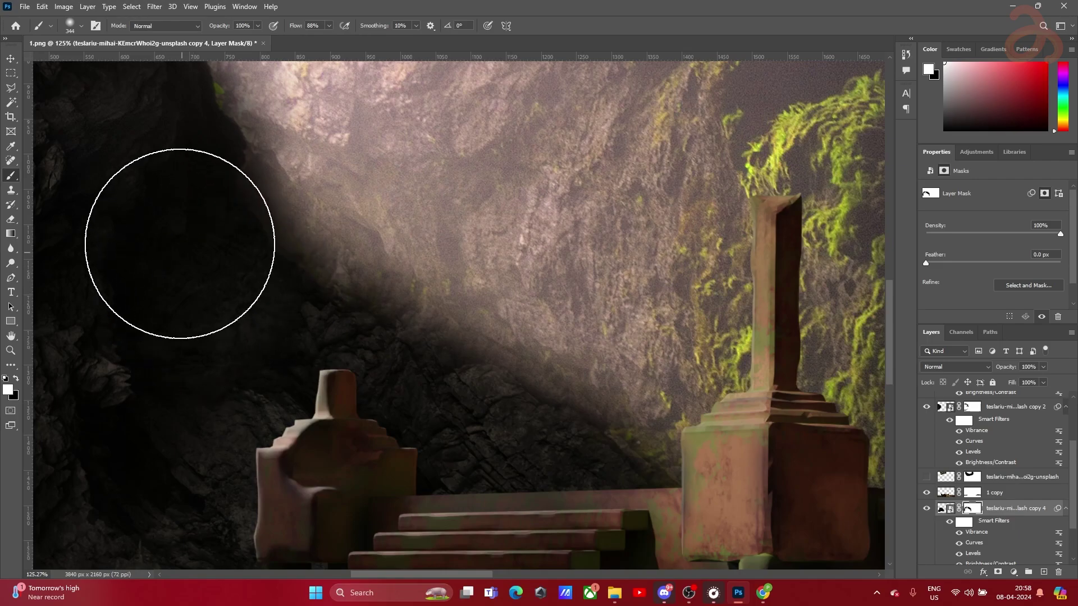
Show the hidden original rock layer at the cave ceiling and select it
scroll(473, 224, "down", 6)
left_click_drag(474, 186, 483, 290)
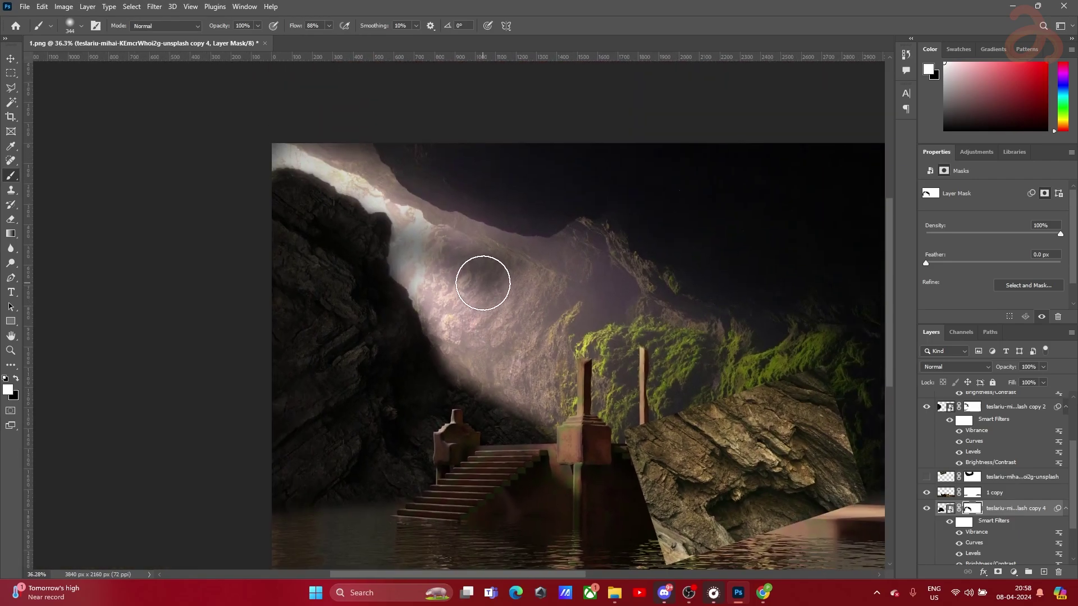
left_click_drag(479, 280, 430, 188)
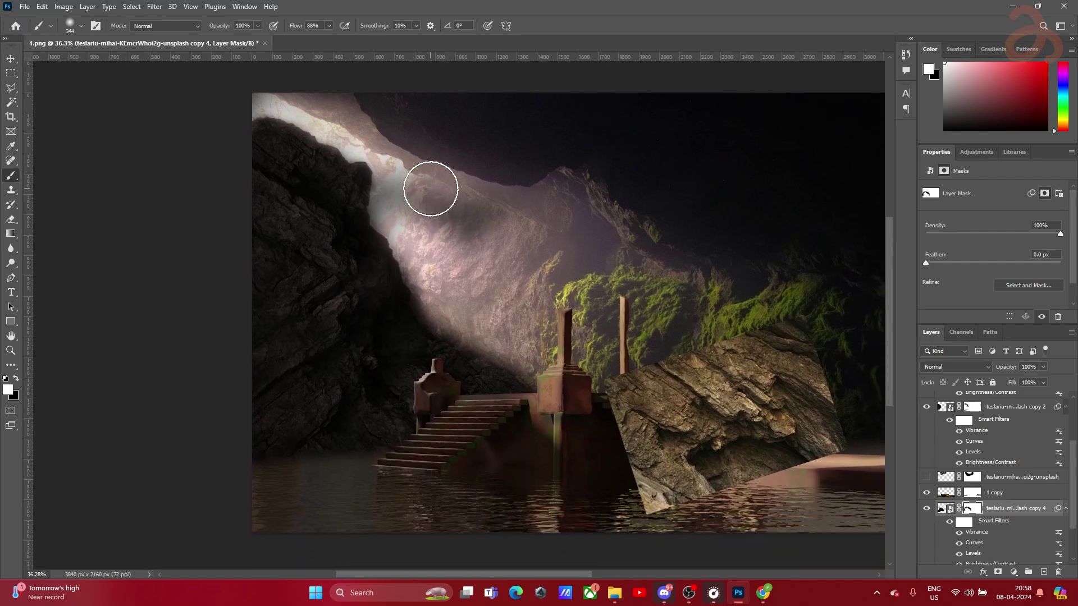
left_click_drag(421, 221, 404, 265)
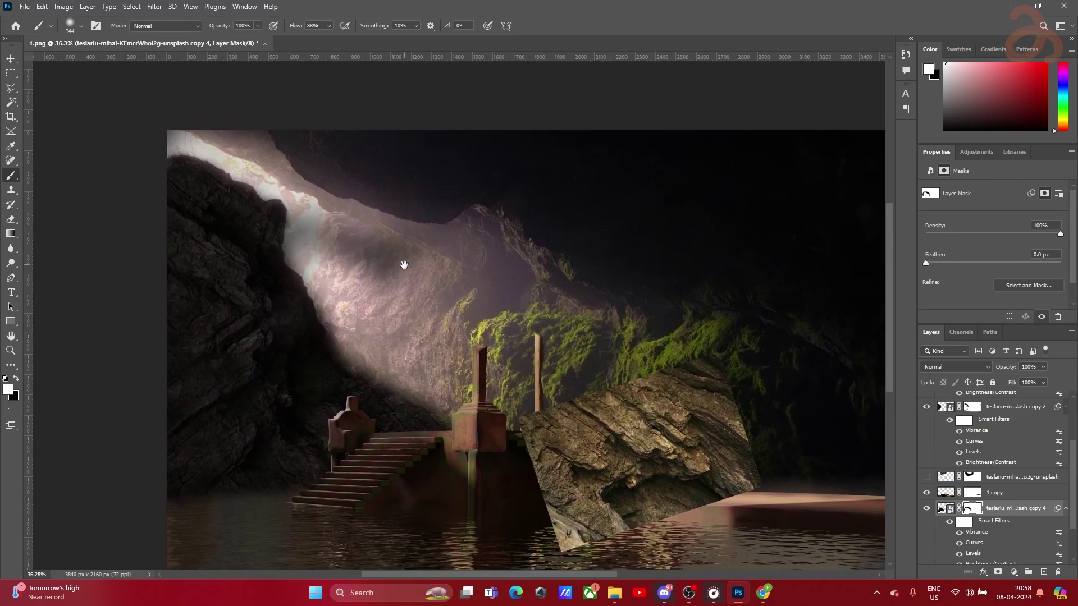
left_click(927, 477)
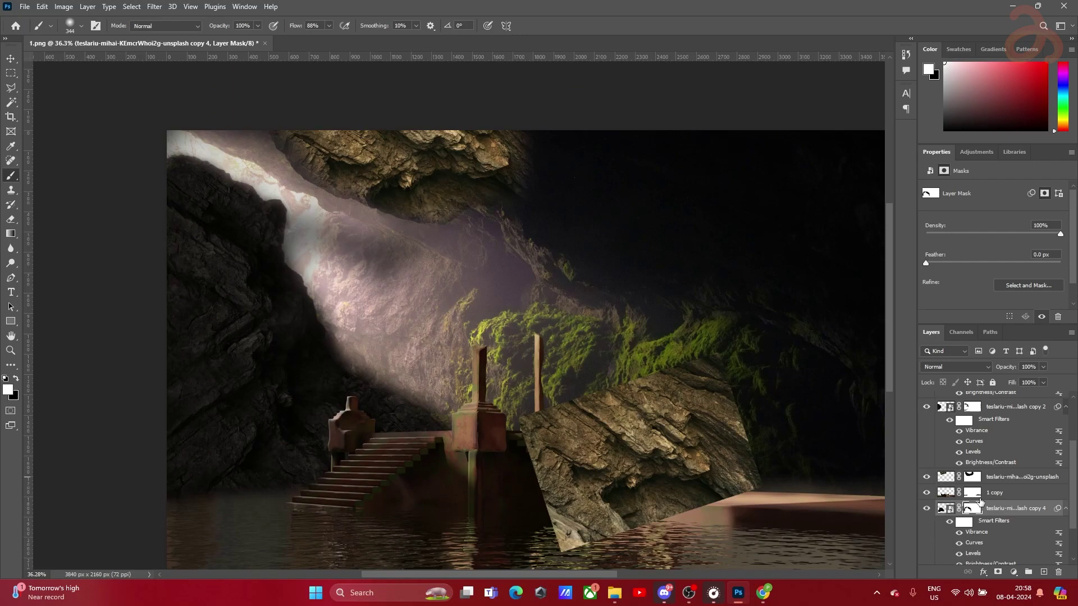
left_click(943, 479)
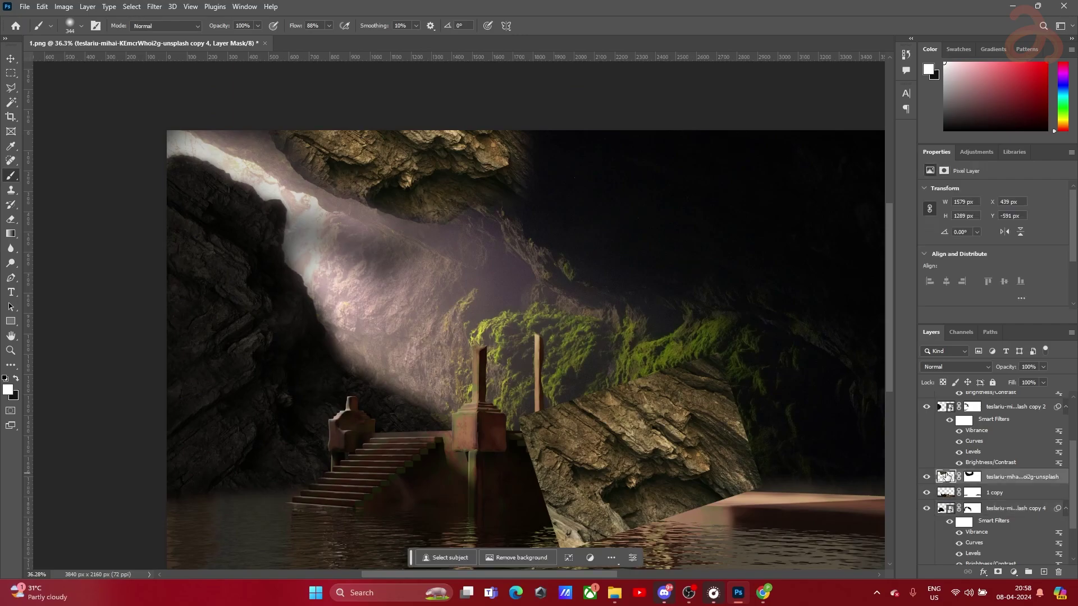
right_click(997, 419)
right_click(1066, 410)
right_click(1067, 410)
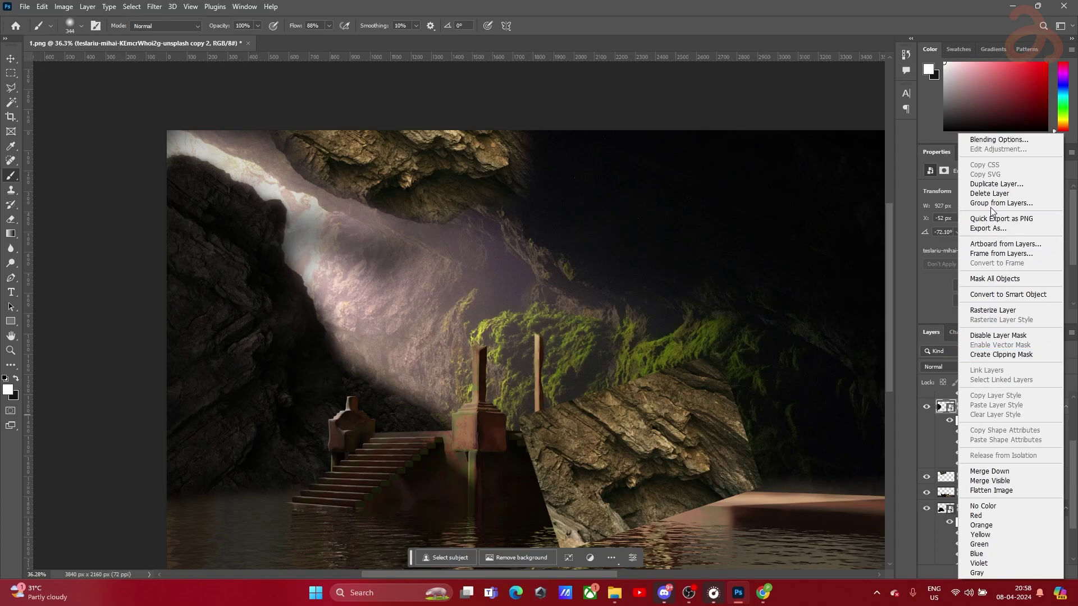
left_click(943, 432)
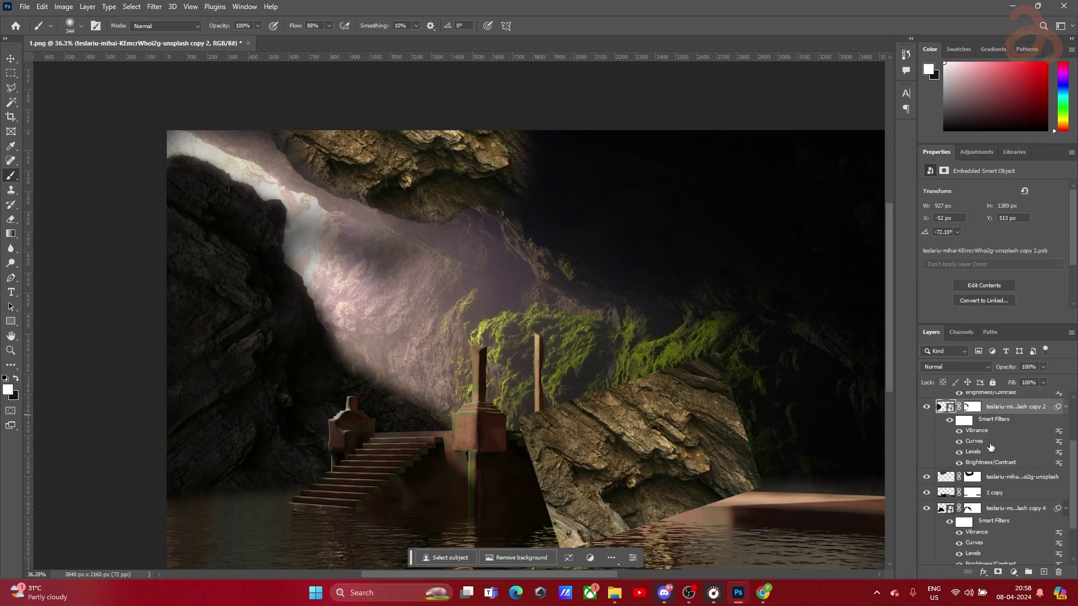
left_click(993, 478)
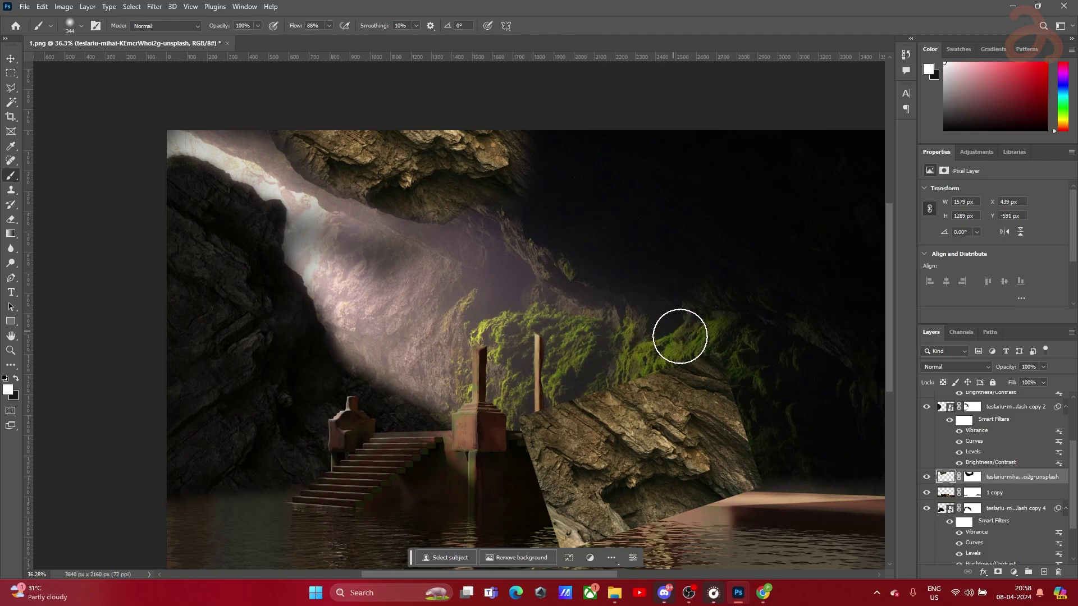
left_click(984, 442)
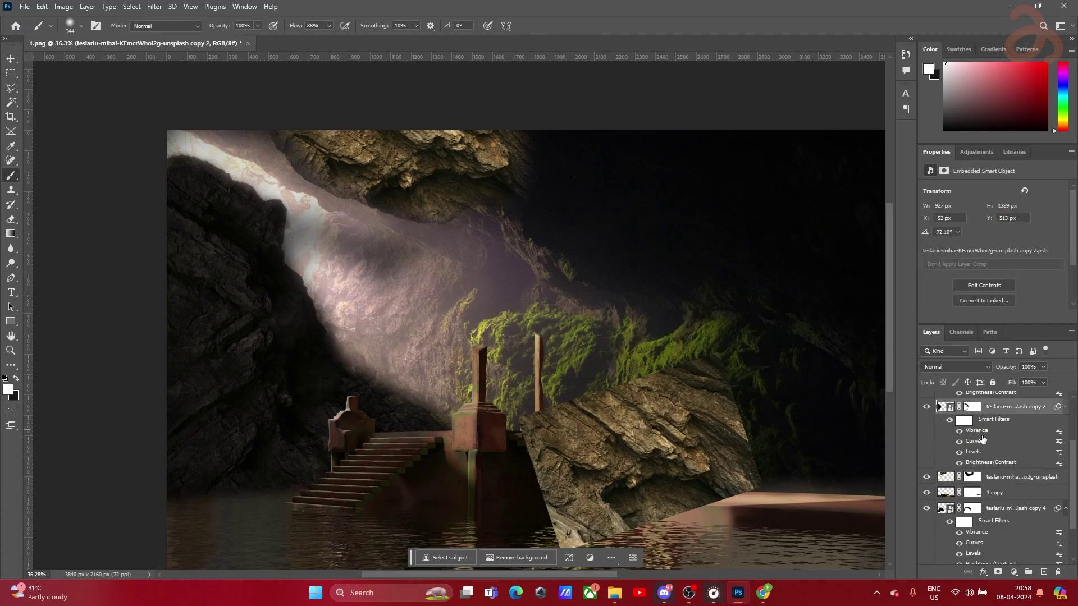
right_click(976, 408)
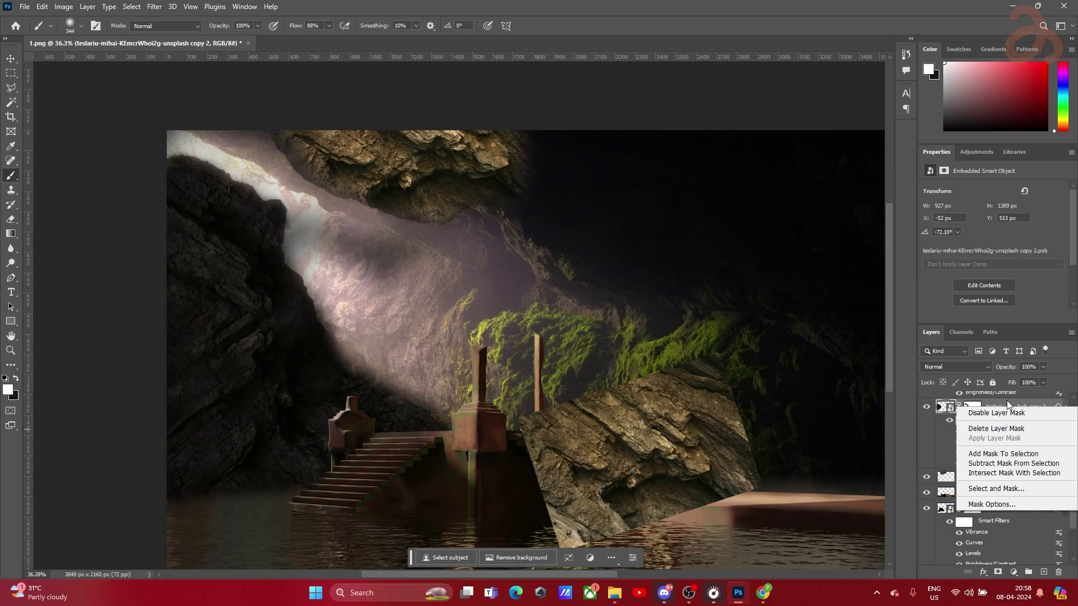
left_click(939, 449)
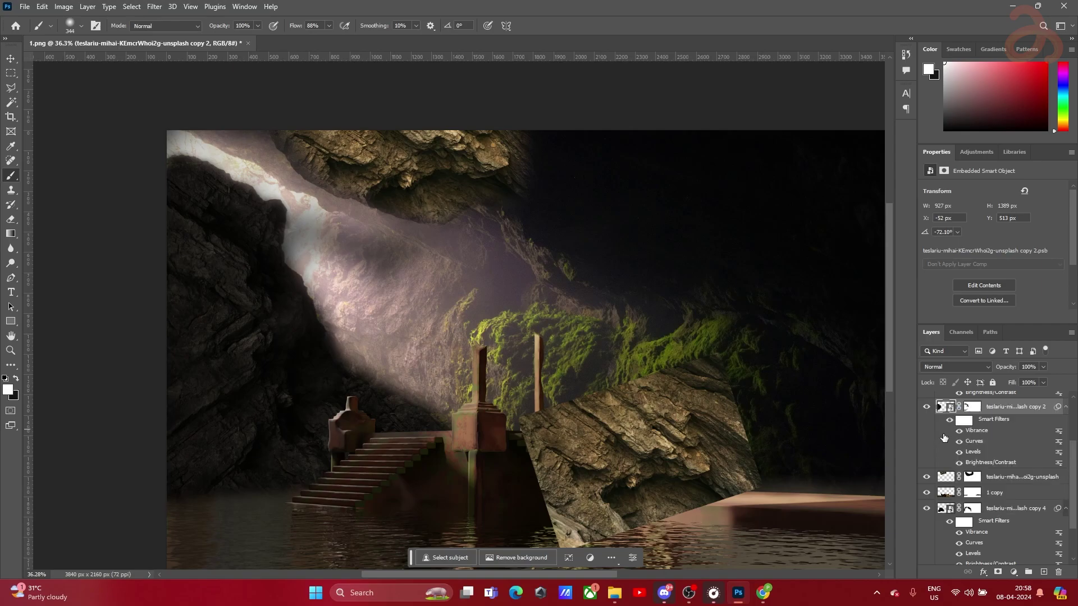
left_click(972, 407)
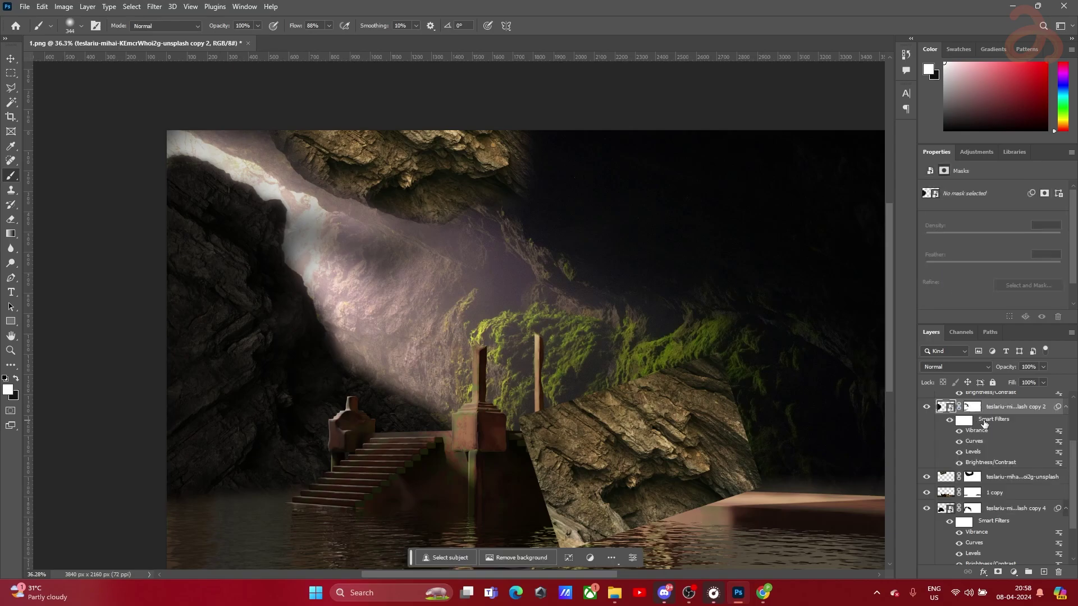
left_click(965, 422)
right_click(966, 425)
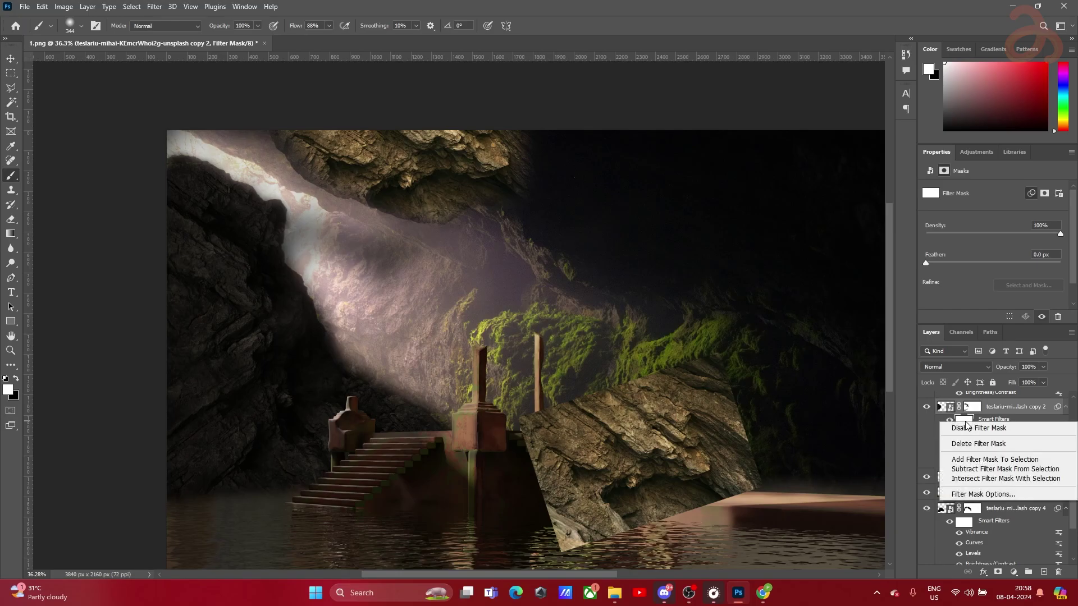
left_click(906, 439)
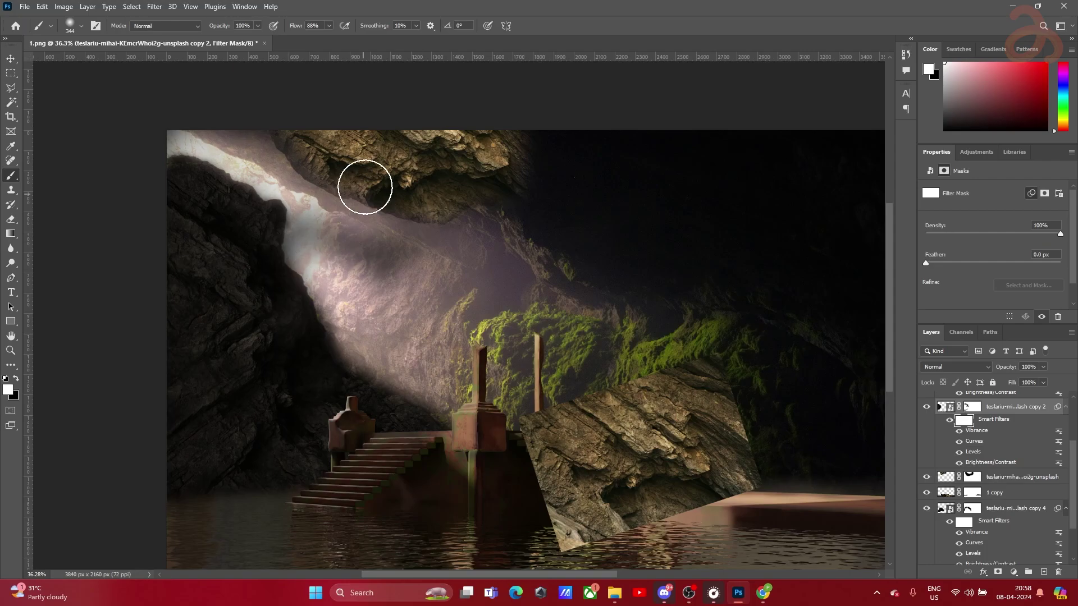
Convert the original rock layer at the cave ceiling to a smart object
left_click(998, 482)
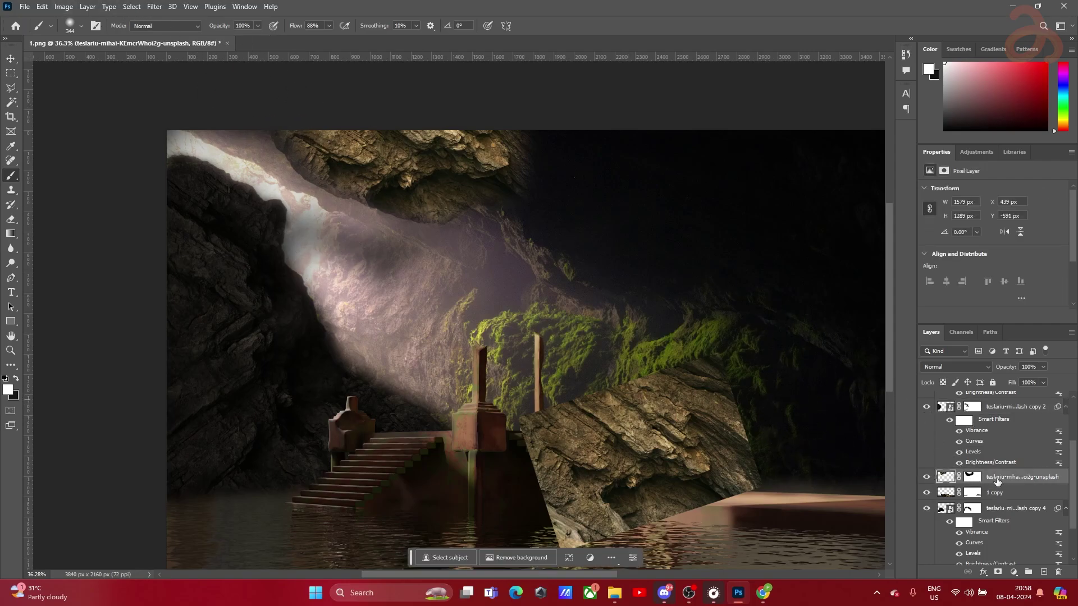
right_click(963, 415)
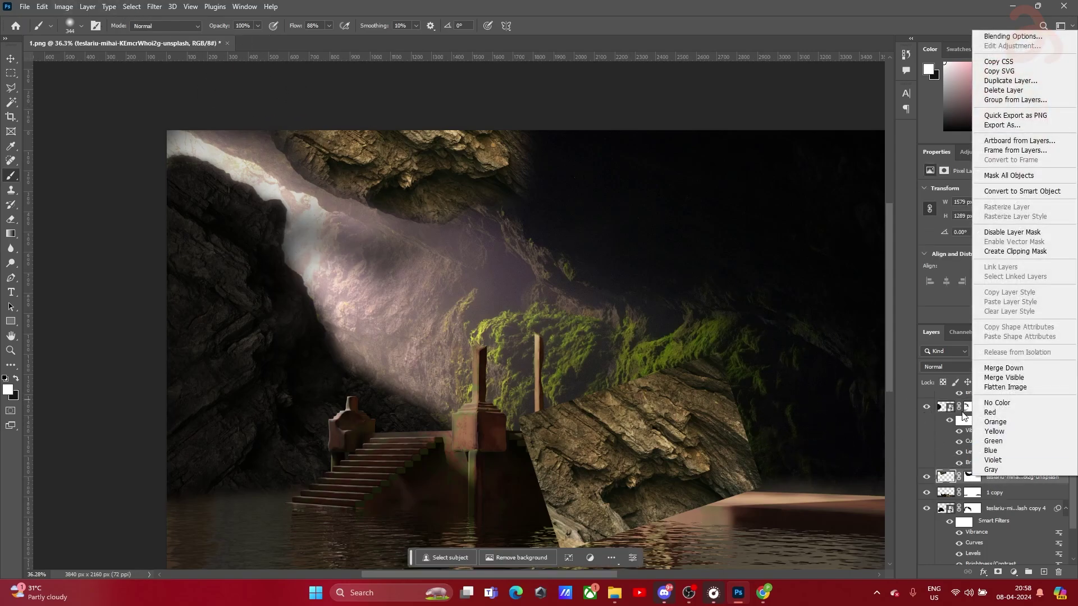
left_click(1010, 191)
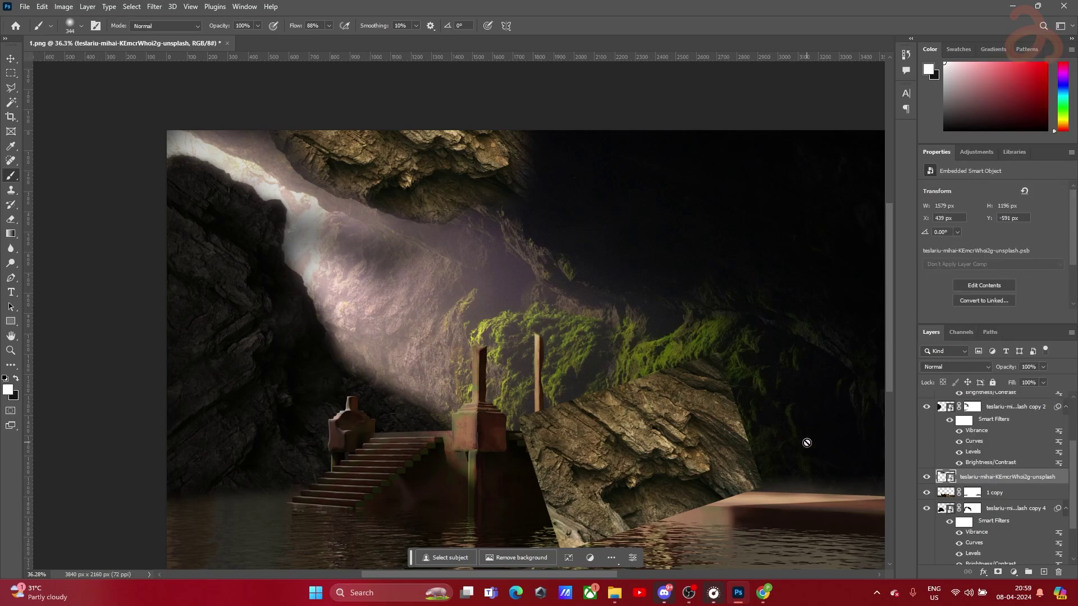
Darken the ceiling rock with a Brightness/Contrast adjustment, setting brightness to -130 and contrast to 36
left_click(64, 6)
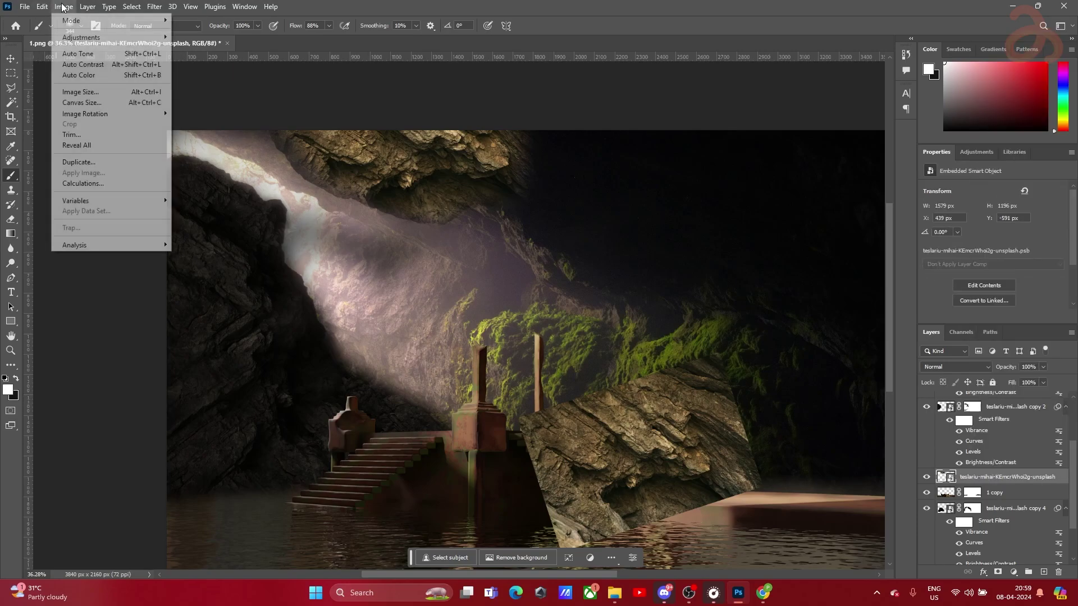
mouse_move(162, 37)
left_click(211, 37)
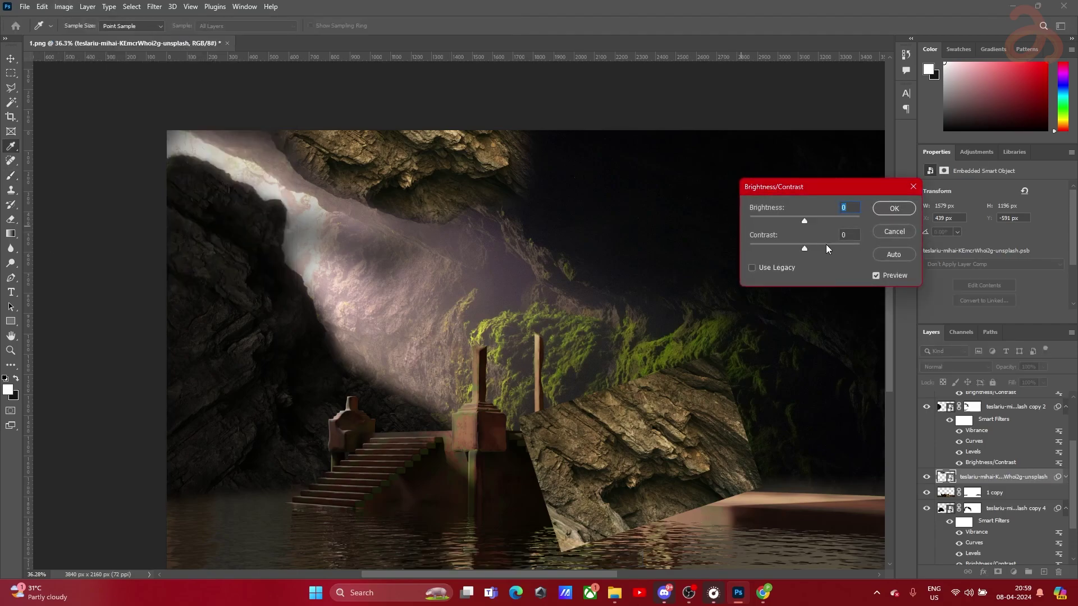
left_click_drag(805, 219, 756, 220)
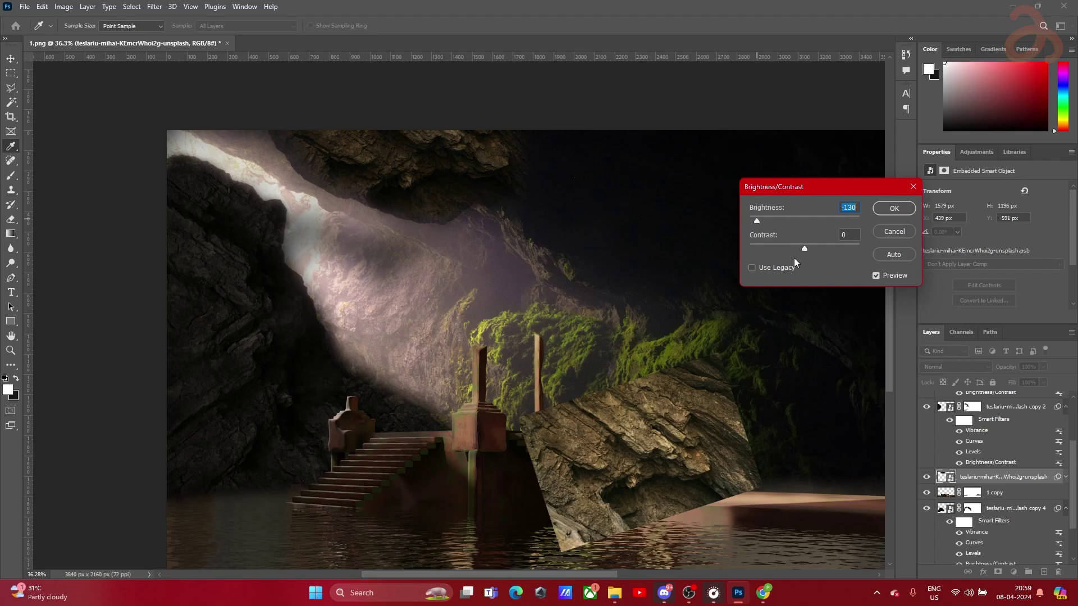
left_click_drag(803, 248, 839, 247)
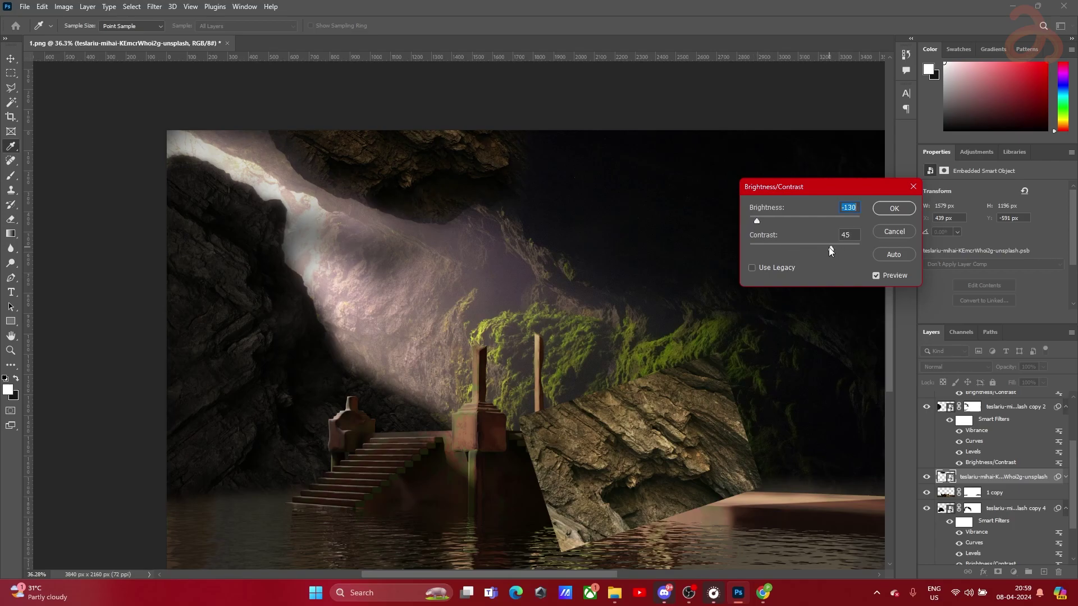
left_click(894, 208)
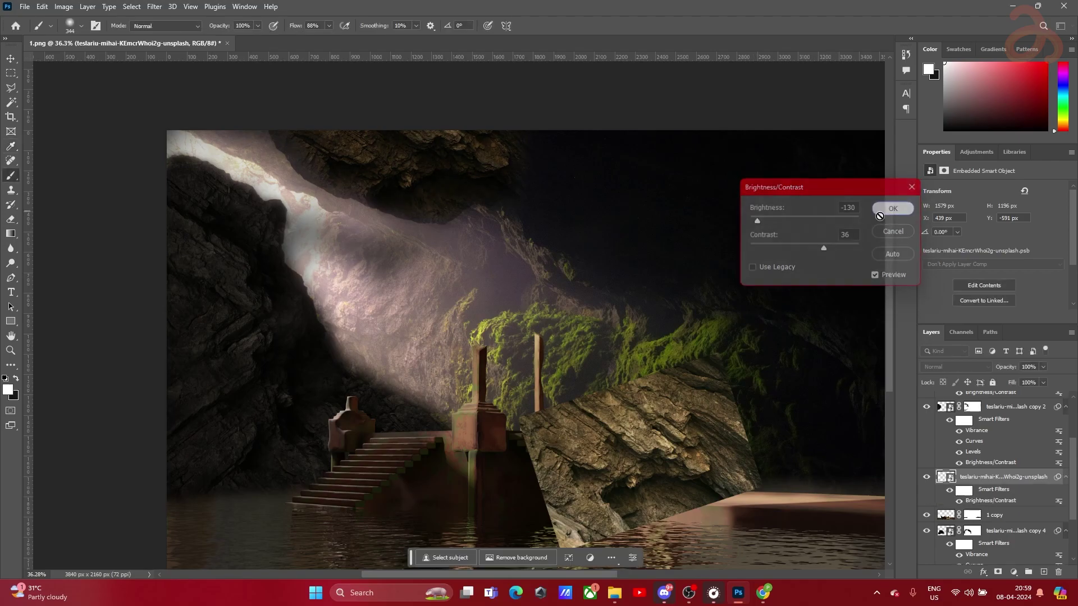
Apply Levels to the ceiling rock with RGB input values 1, 0.86 and 215
left_click(63, 6)
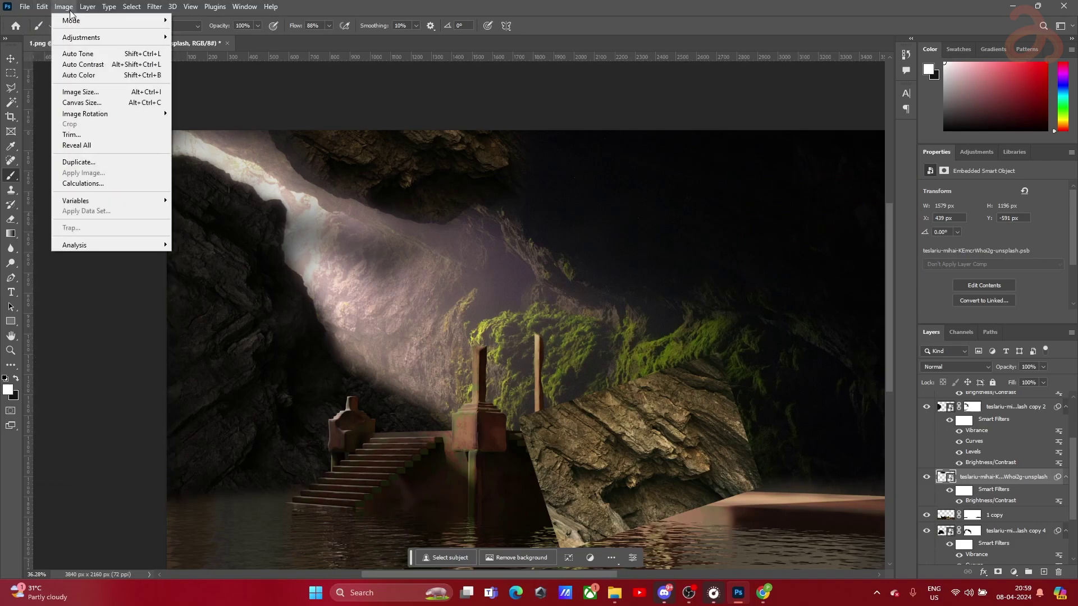
mouse_move(81, 37)
left_click(201, 50)
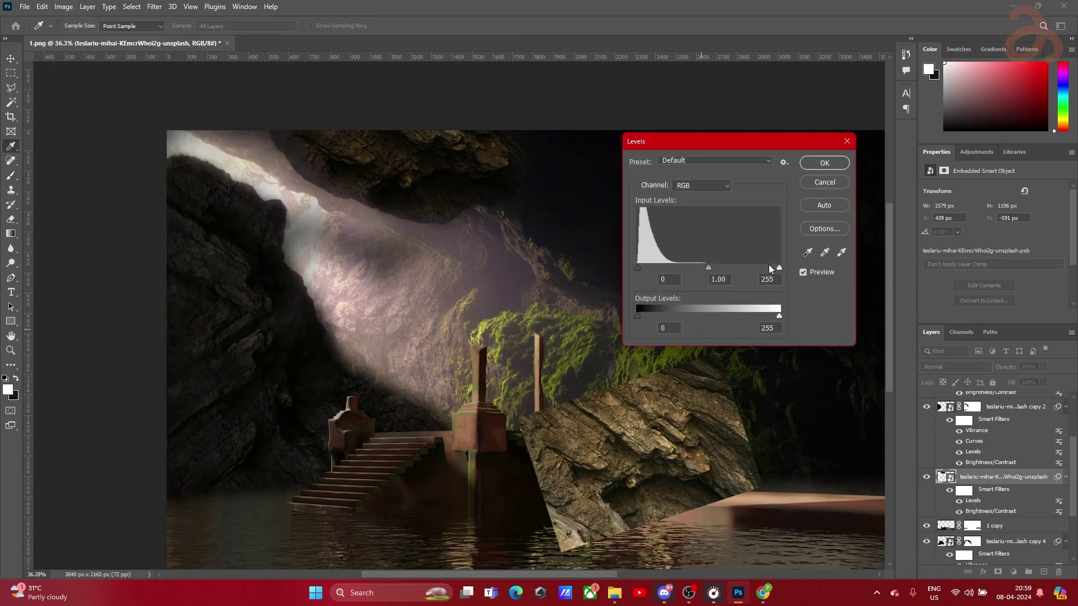
left_click_drag(709, 267, 757, 268)
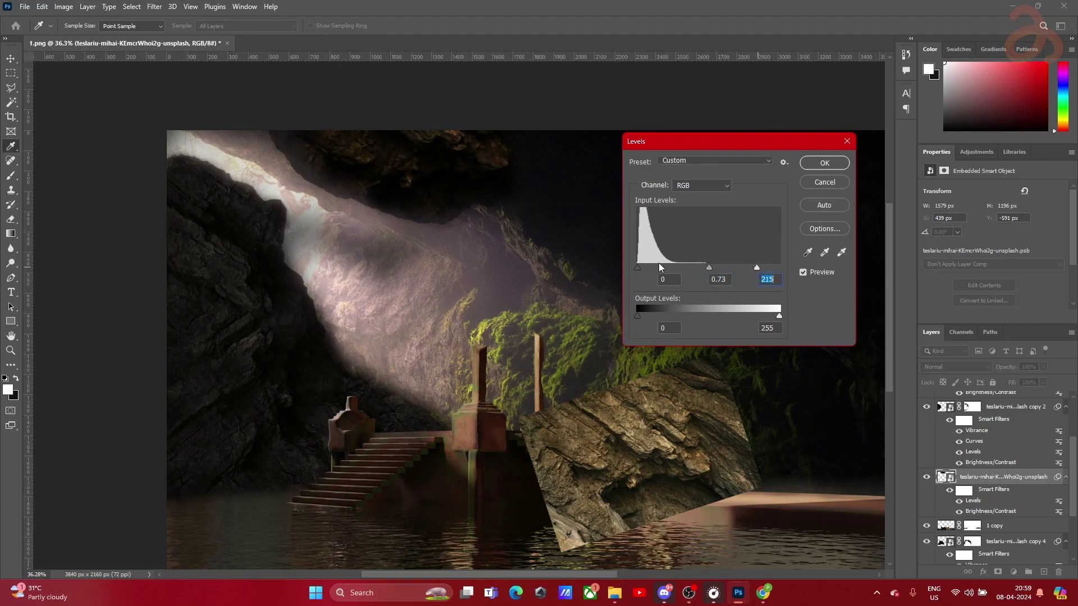
left_click_drag(639, 267, 639, 267)
mouse_move(722, 267)
left_mouse_down()
mouse_move(689, 267)
mouse_move(702, 268)
left_mouse_up()
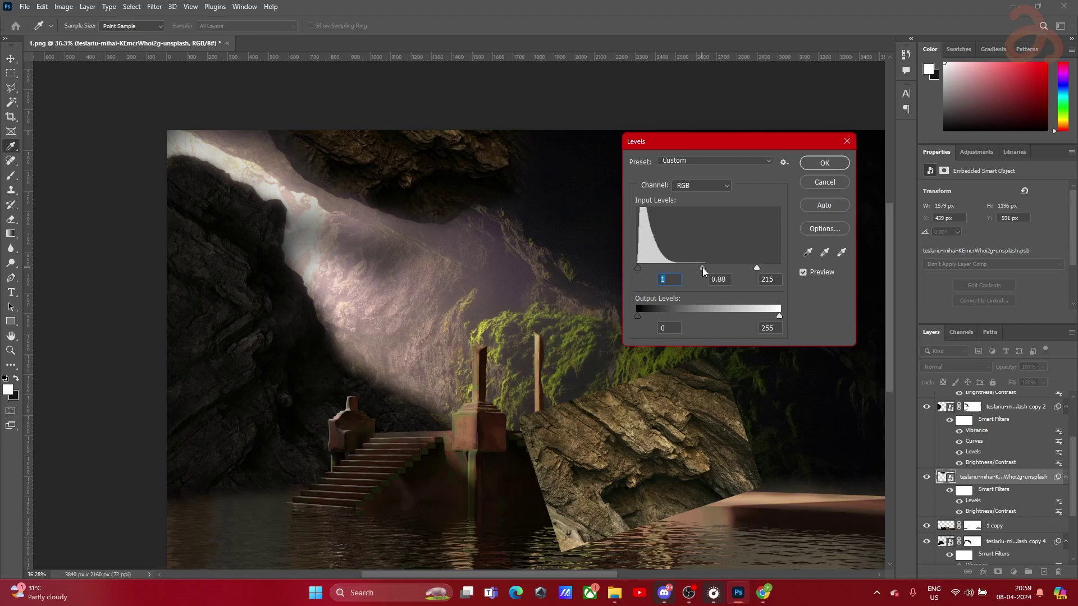
left_click(824, 162)
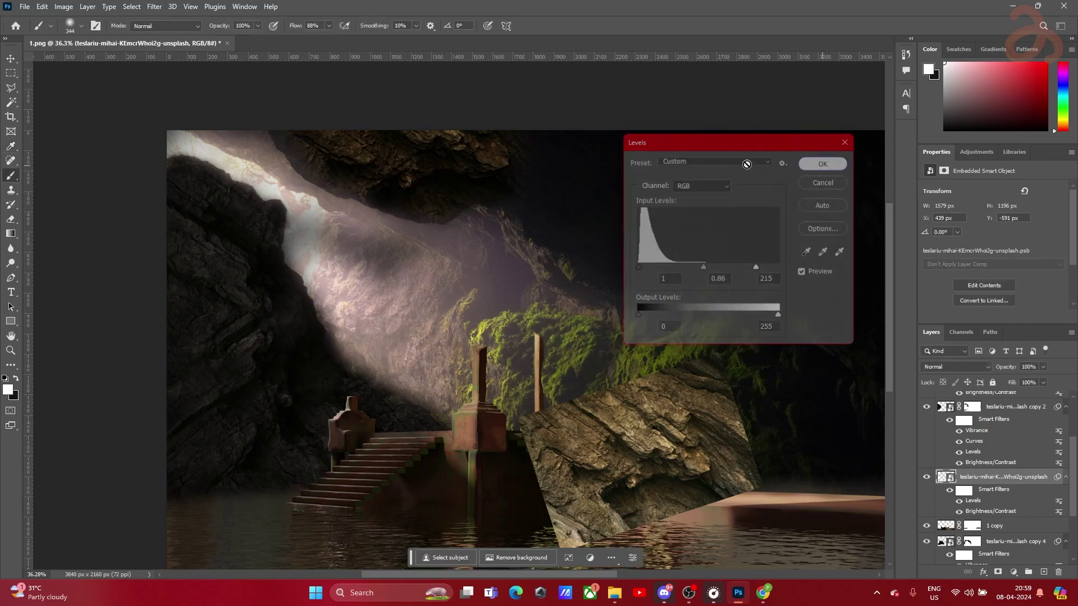
key("b")
Apply Curves to the ceiling rock, lowering the RGB highlights and setting the red channel's upper point to input 175, output 173
left_click(64, 6)
mouse_move(73, 36)
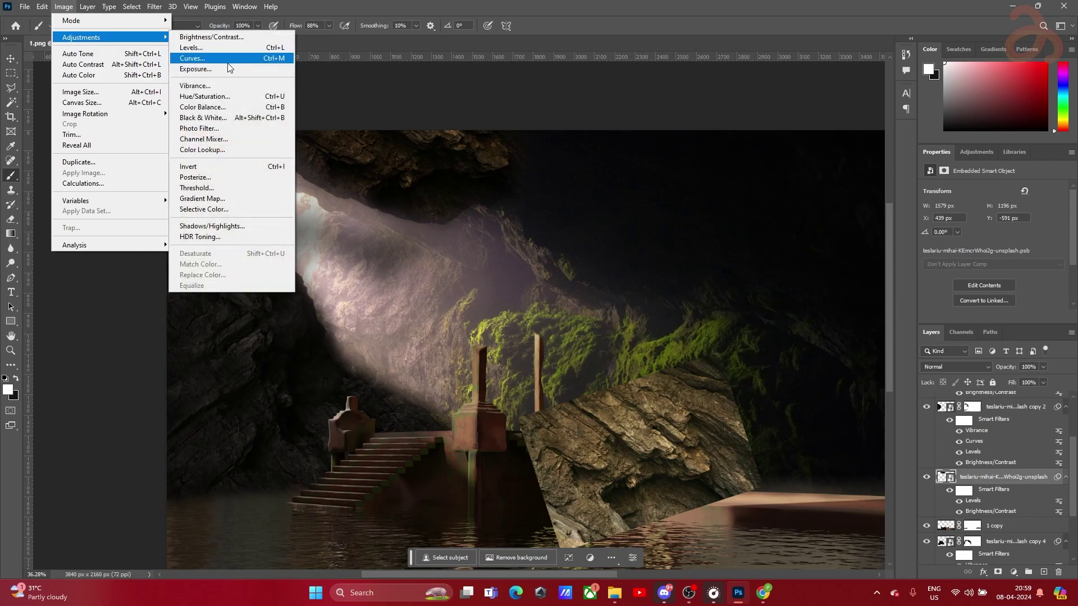
left_click(194, 55)
left_click_drag(837, 273, 840, 277)
left_click_drag(792, 324, 786, 323)
left_click(764, 209)
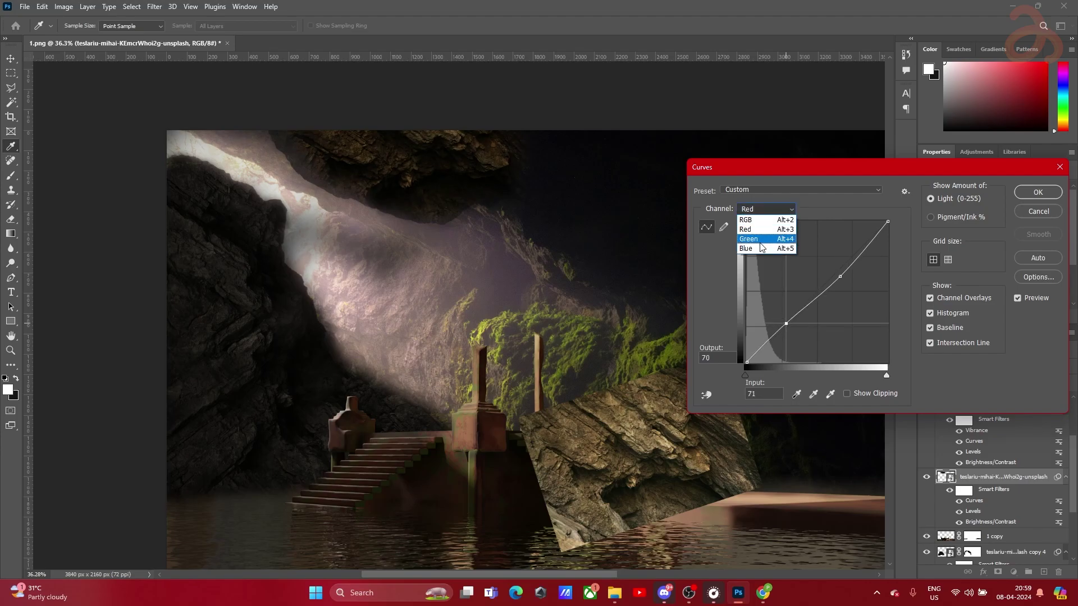
left_click(764, 234)
left_click_drag(838, 272, 838, 276)
left_click_drag(800, 313, 795, 316)
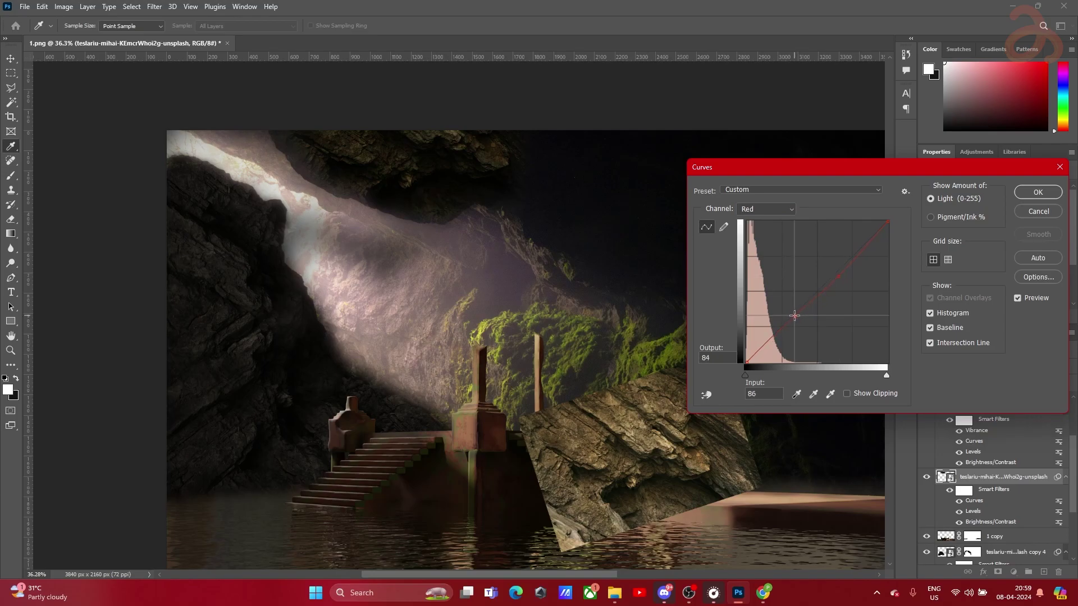
left_click_drag(839, 276, 844, 269)
left_click(1037, 193)
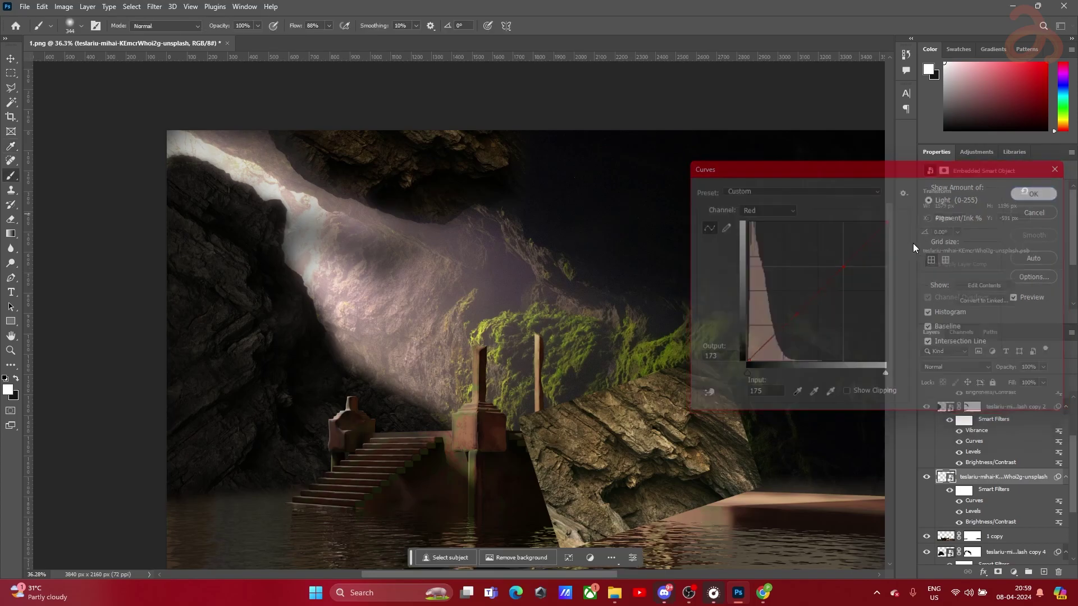
Apply a Vibrance adjustment to the ceiling rock, strongly lowering the vibrance and setting saturation to +19
left_click(63, 7)
mouse_move(112, 37)
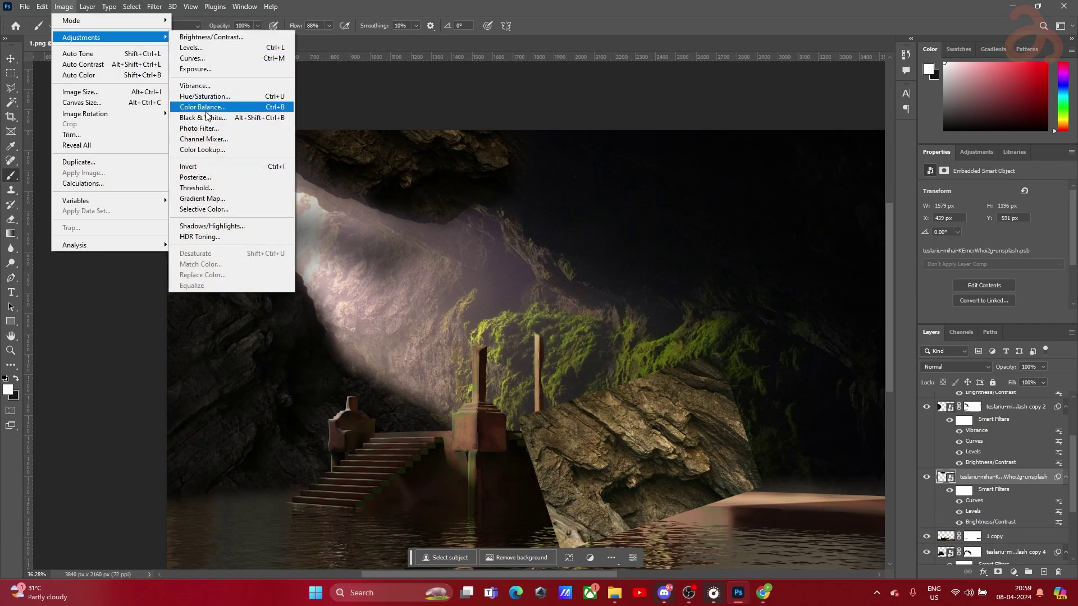
left_click(194, 85)
left_click_drag(600, 182, 614, 215)
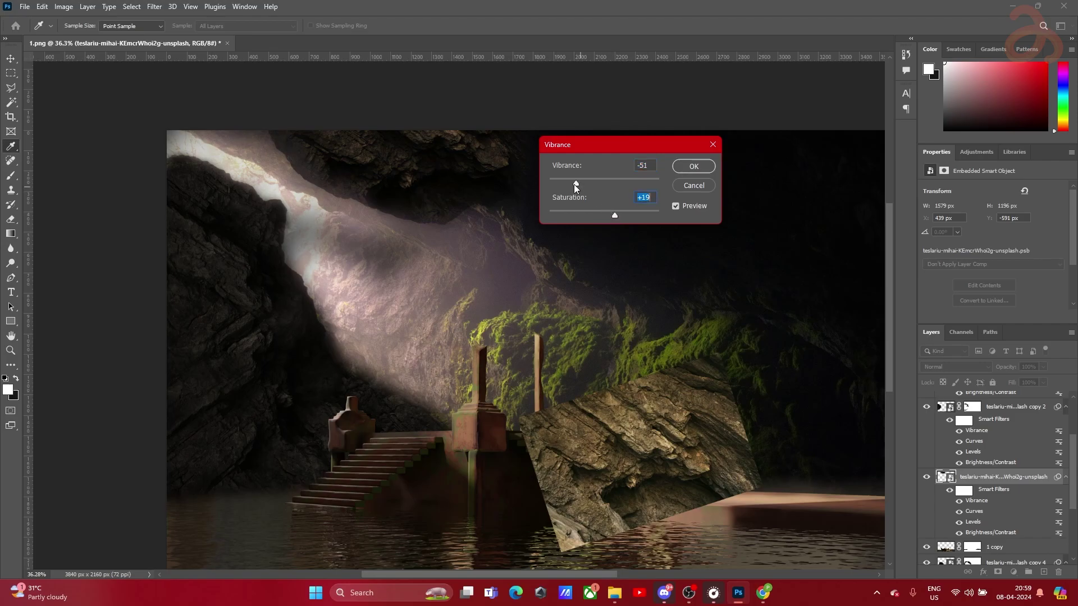
left_click_drag(557, 184, 561, 184)
left_click(693, 167)
key("b")
Reopen the Levels filter on the rock copy 2 layer and readjust its midtone value
scroll(325, 222, "up", 4)
left_click_drag(320, 258, 502, 300)
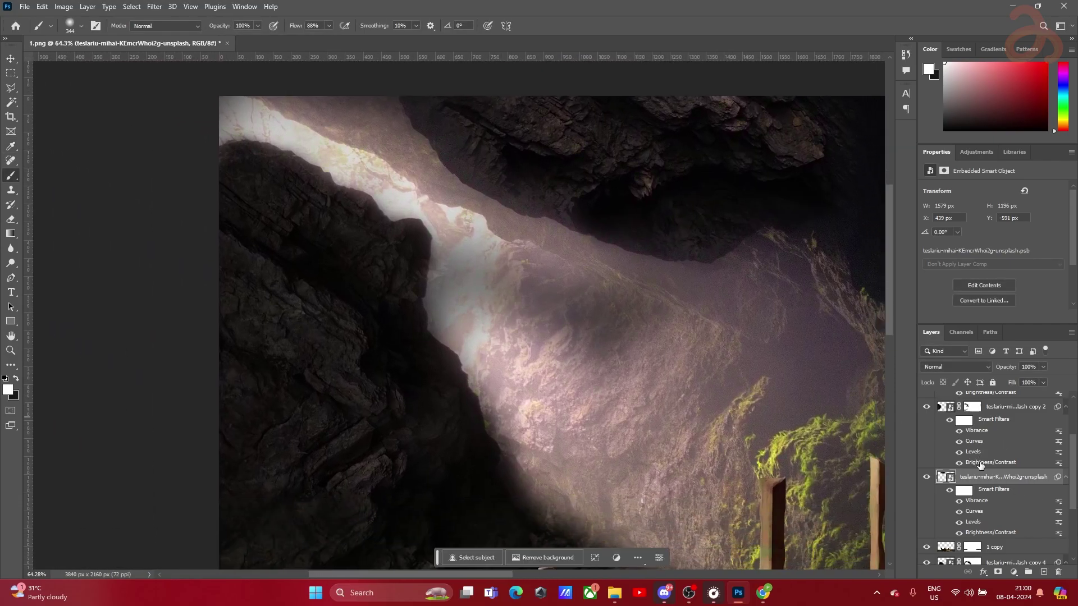
left_click(979, 464)
double_click(974, 452)
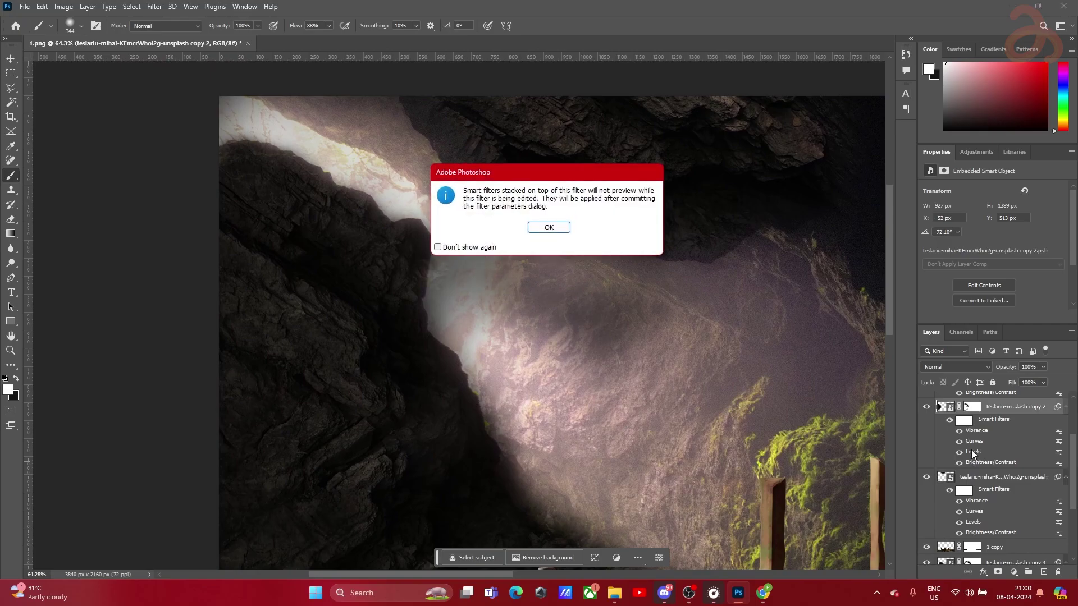
left_click(549, 229)
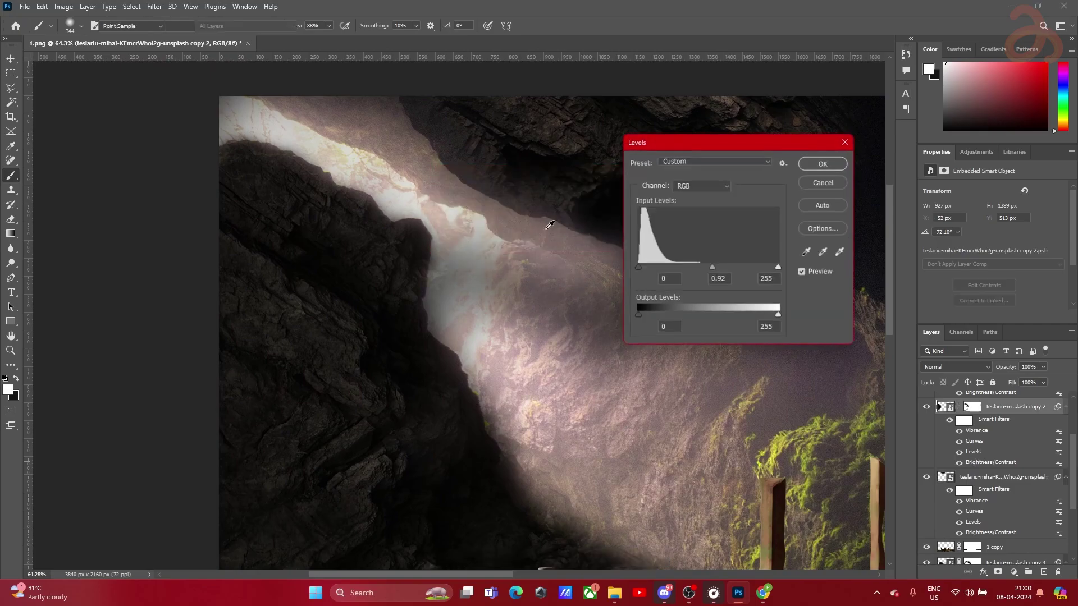
left_click(725, 268)
left_click(822, 164)
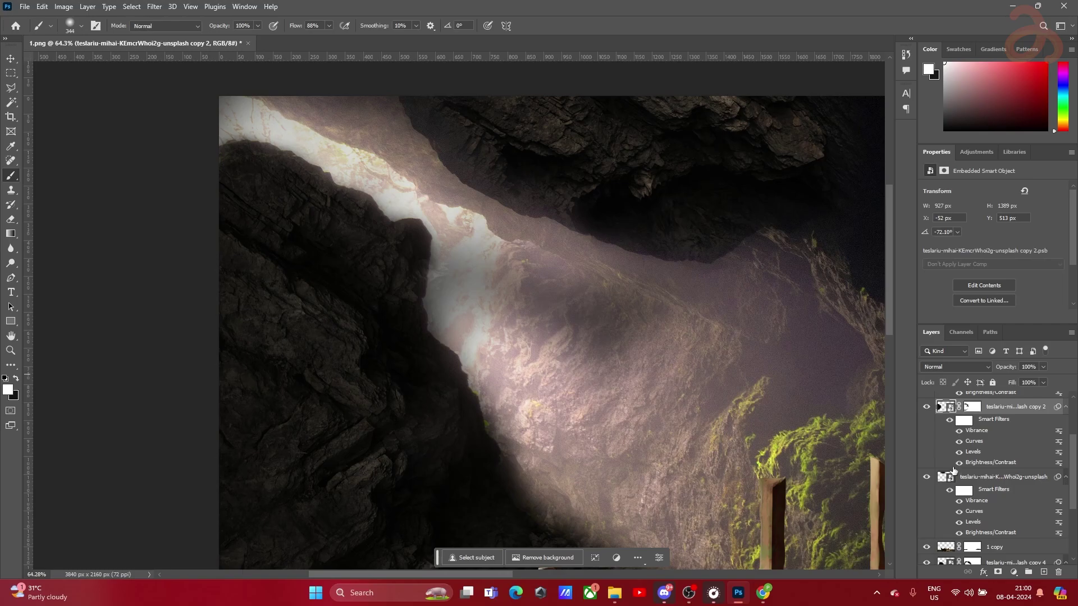
Edit the Levels filter of the original ceiling rock layer to darken its midtones
left_click(975, 480)
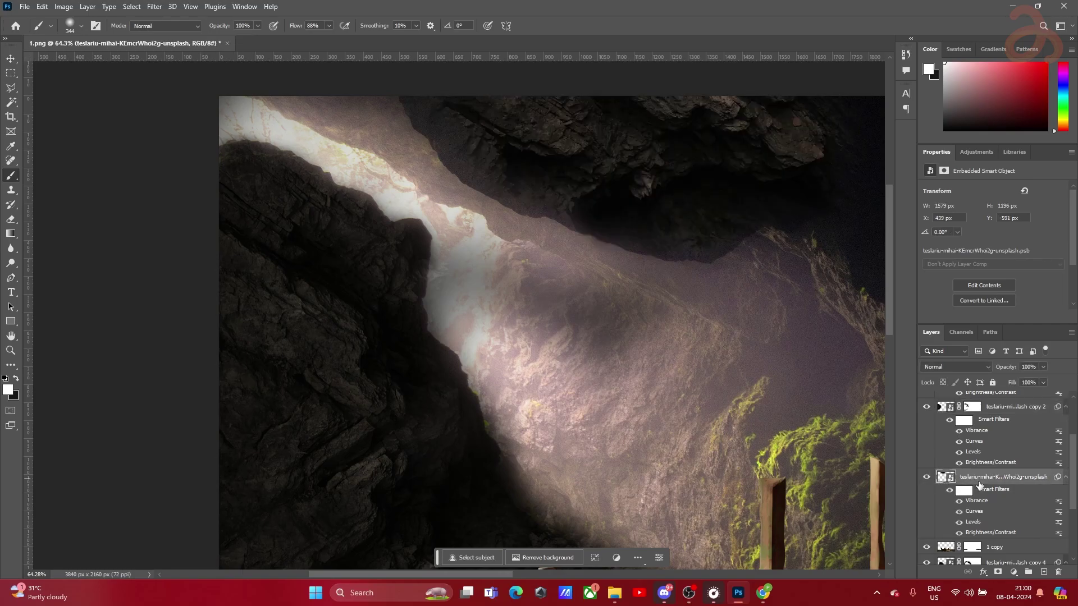
double_click(974, 522)
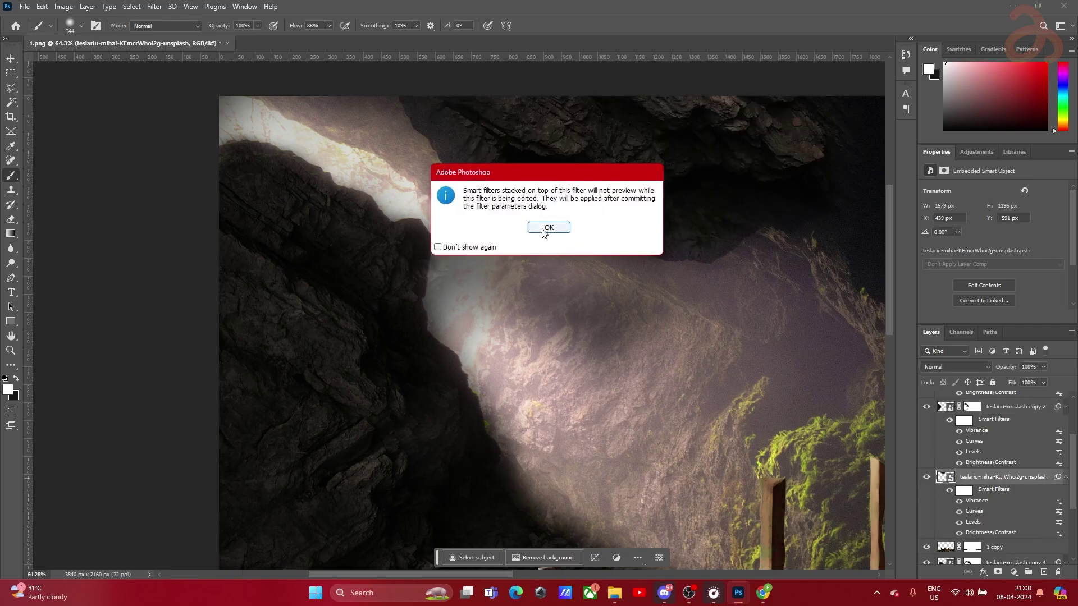
left_click(543, 228)
left_click_drag(705, 267, 710, 267)
left_click(825, 163)
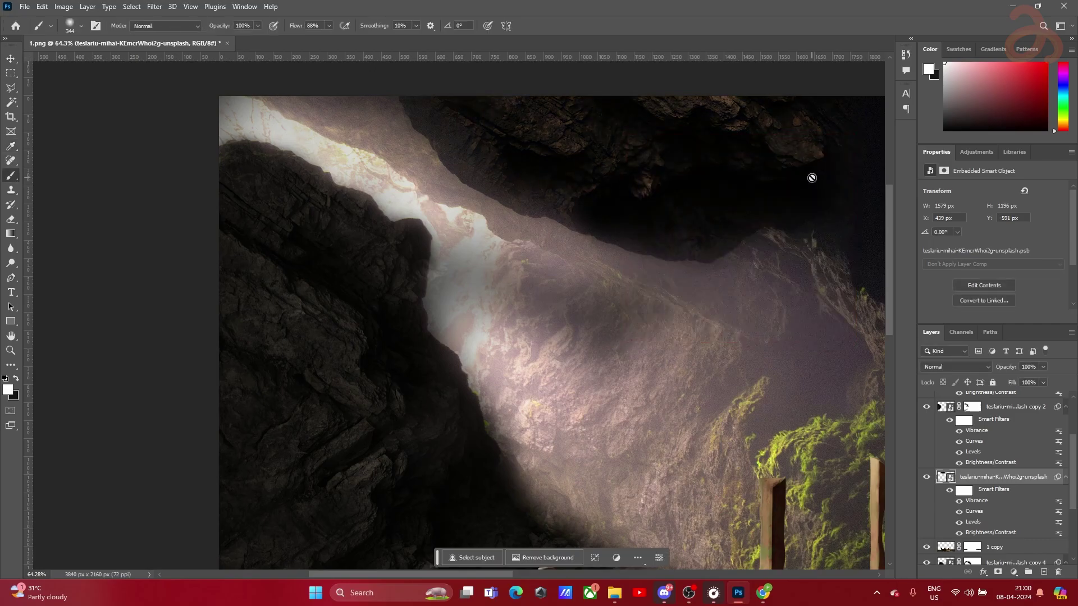
key("b")
scroll(601, 272, "down", 3)
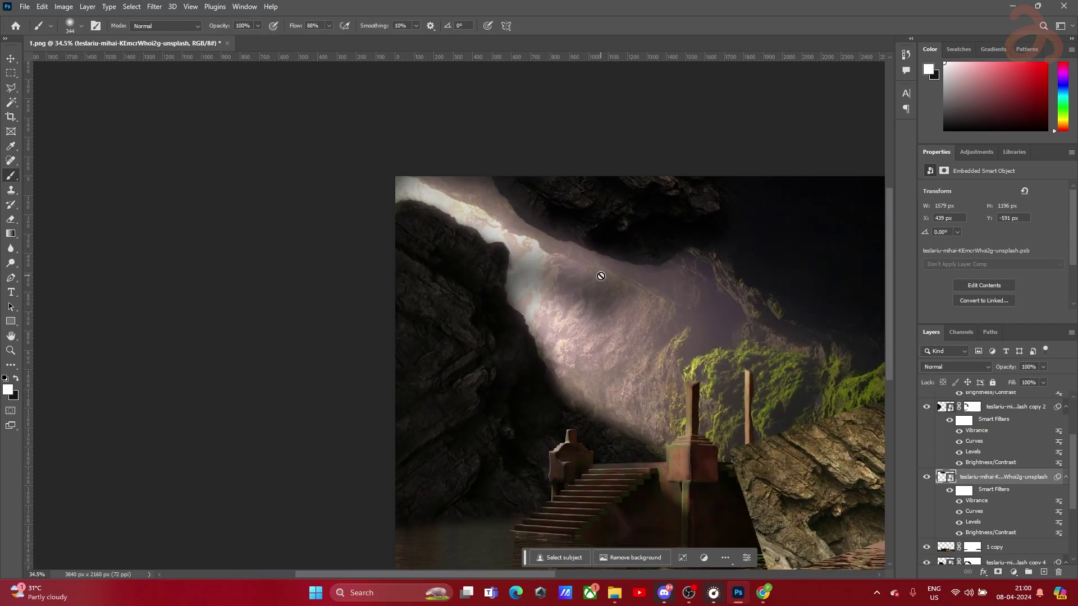
scroll(604, 273, "up", 3)
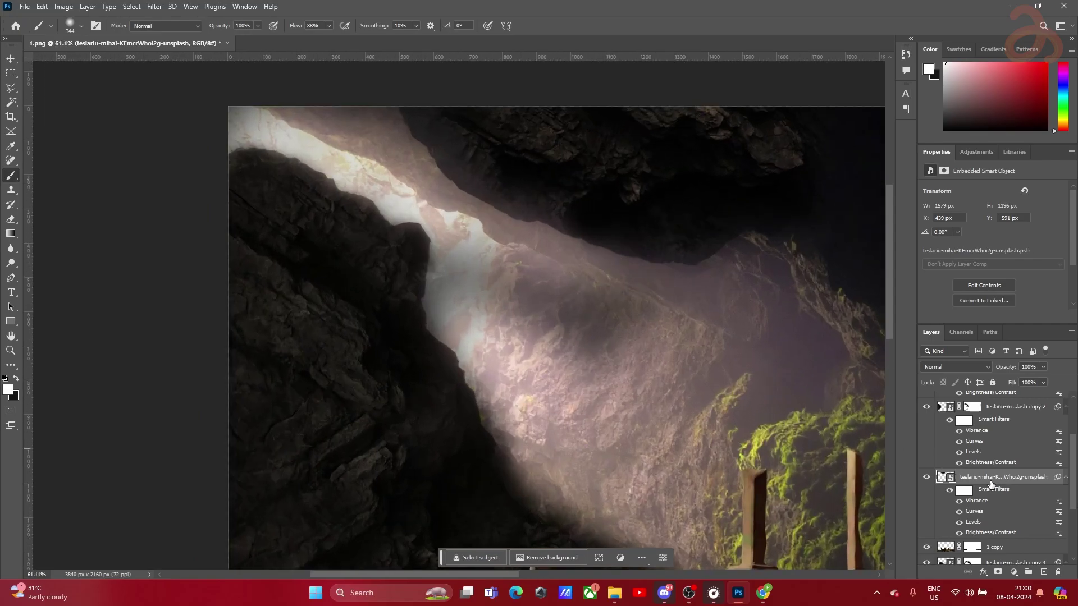
scroll(603, 348, "down", 5)
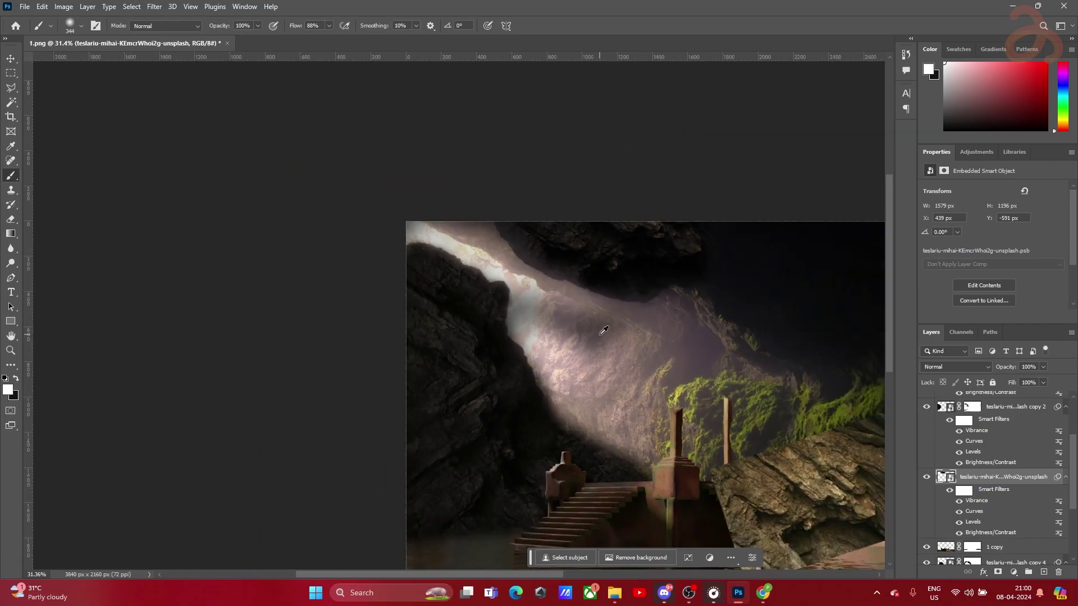
left_click_drag(661, 332, 470, 306)
scroll(361, 300, "up", 3)
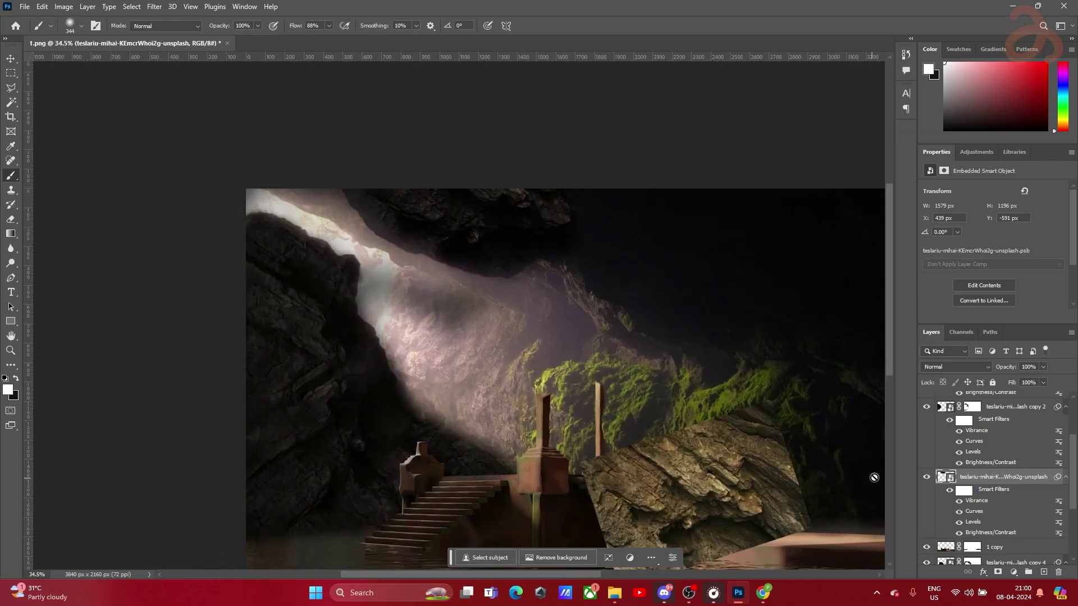
Rasterize the rock copy 4 layer and toggle its visibility to check its contribution
scroll(977, 475, "down", 3)
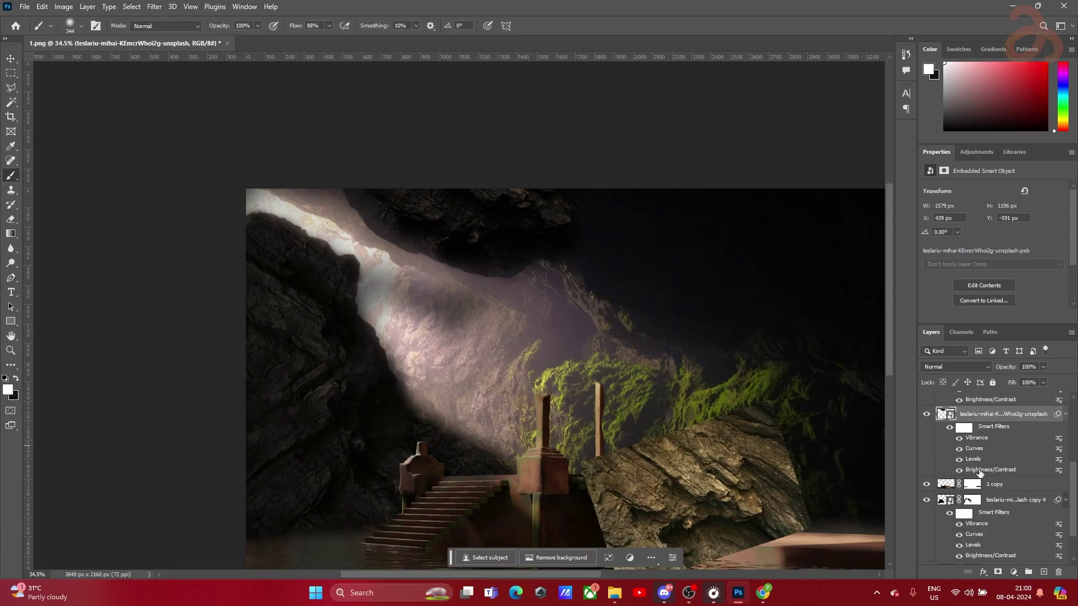
right_click(1002, 458)
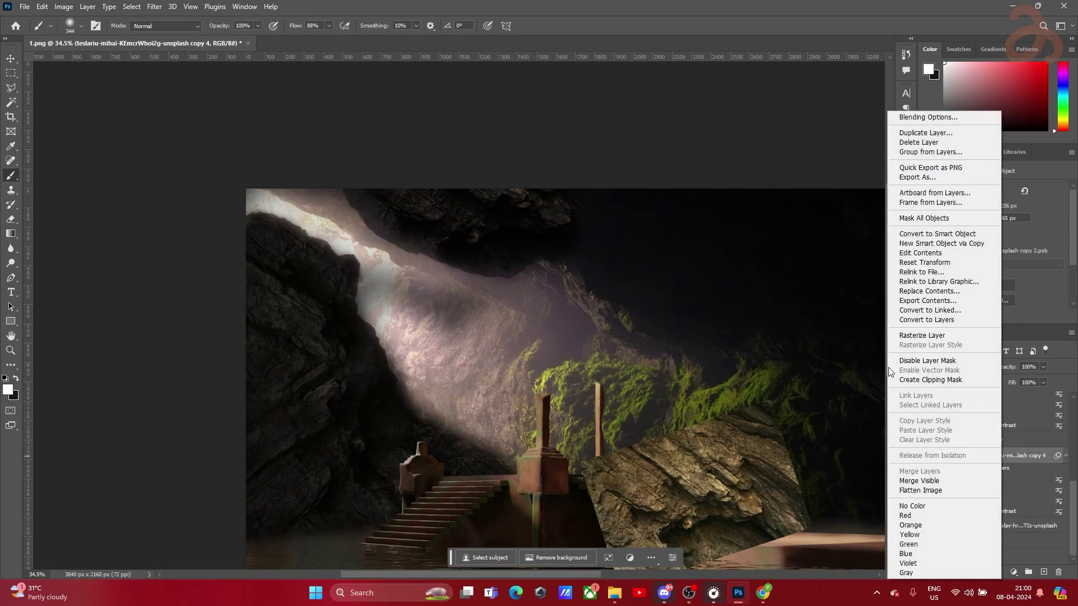
left_click(1015, 454)
right_click(1013, 456)
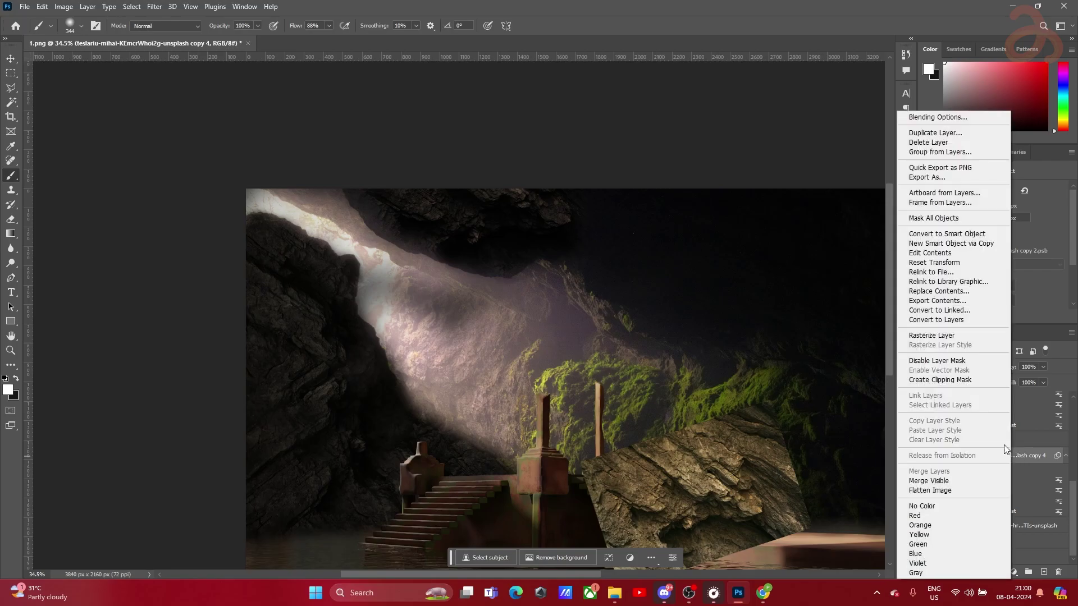
left_click(930, 336)
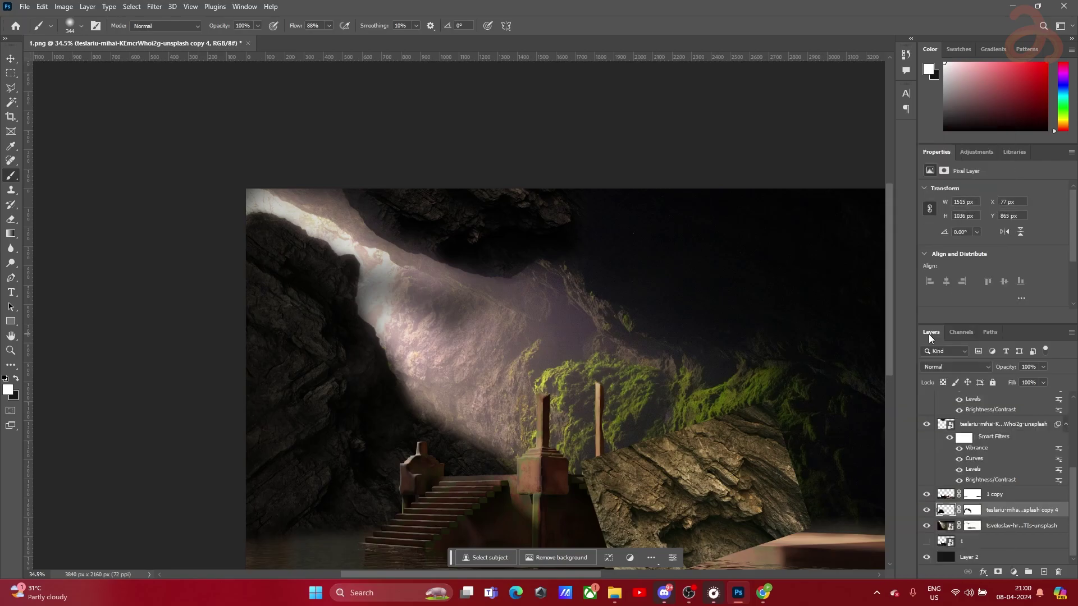
left_click(926, 511)
left_click(926, 511)
Rasterize the ceiling rock layer and the rock copy 2 and copy 3 layers, turning their smart filters into pixels
left_click(983, 432)
right_click(984, 432)
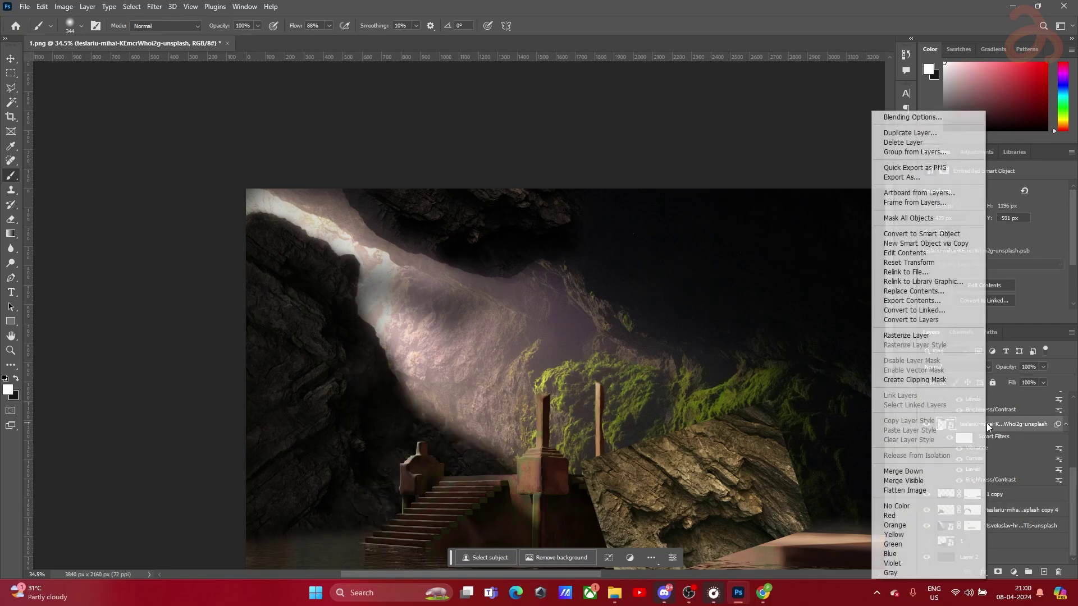
left_click(909, 332)
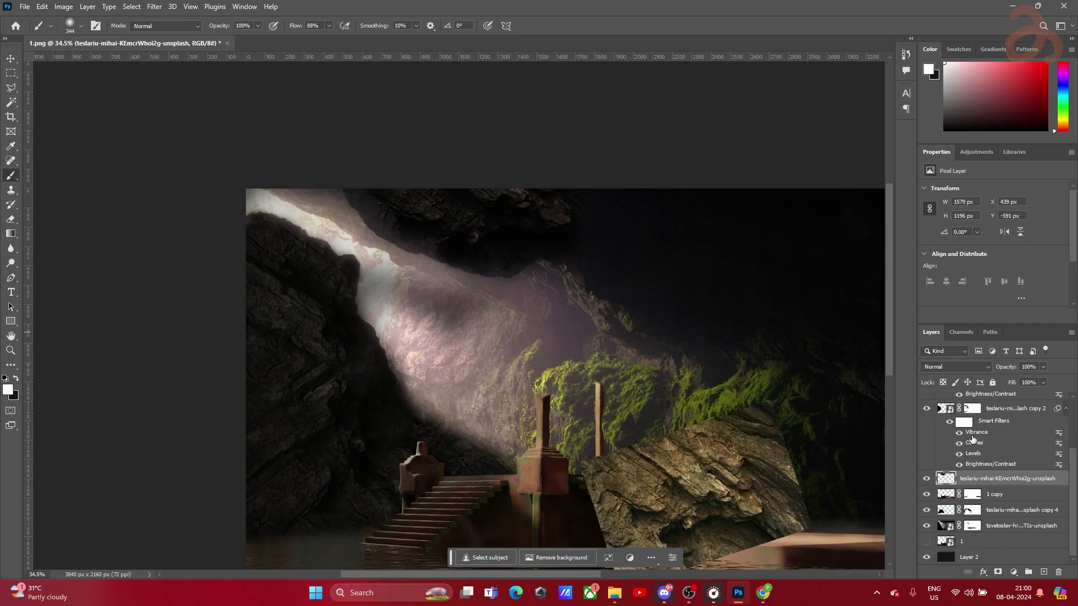
left_click(985, 408)
right_click(984, 408)
left_click(929, 243)
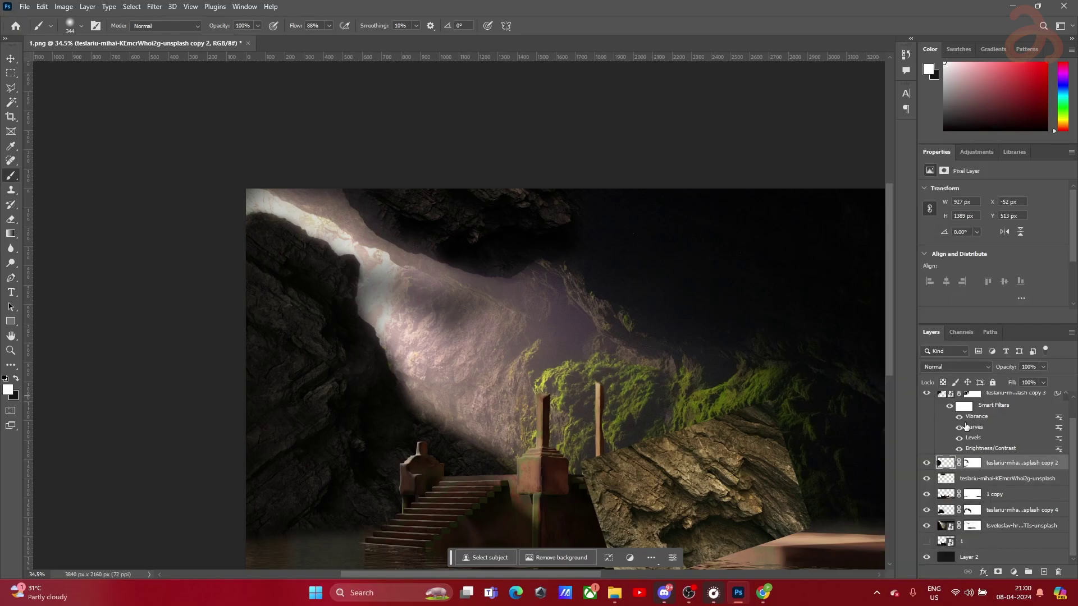
right_click(995, 418)
left_click(898, 359)
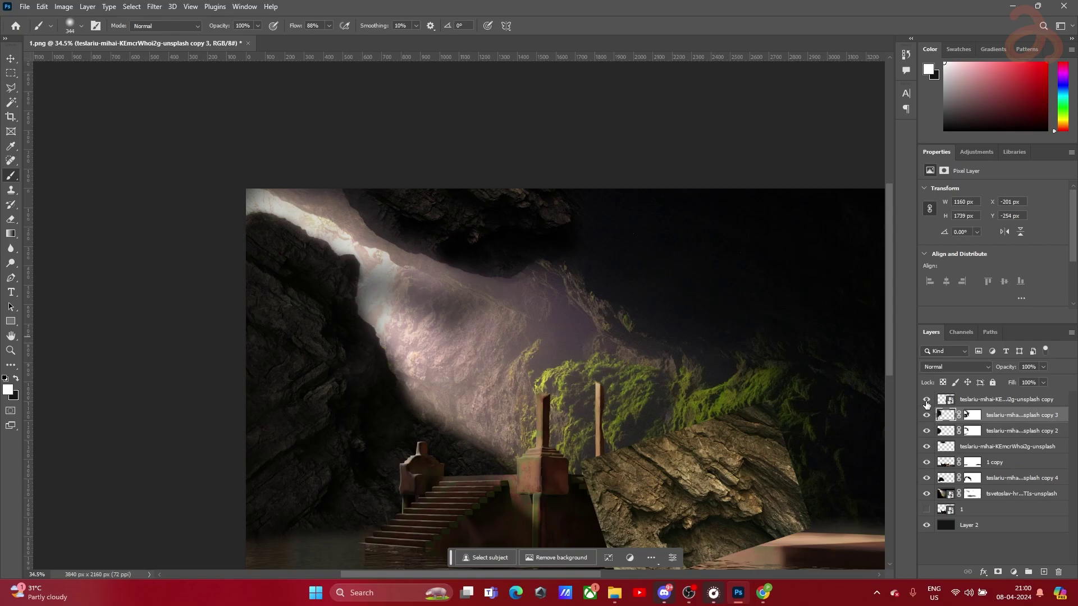
Hide all layers above Layer 2, and show only the cave background, rock copy 4 and staircase layers again
left_click_drag(926, 404, 927, 496)
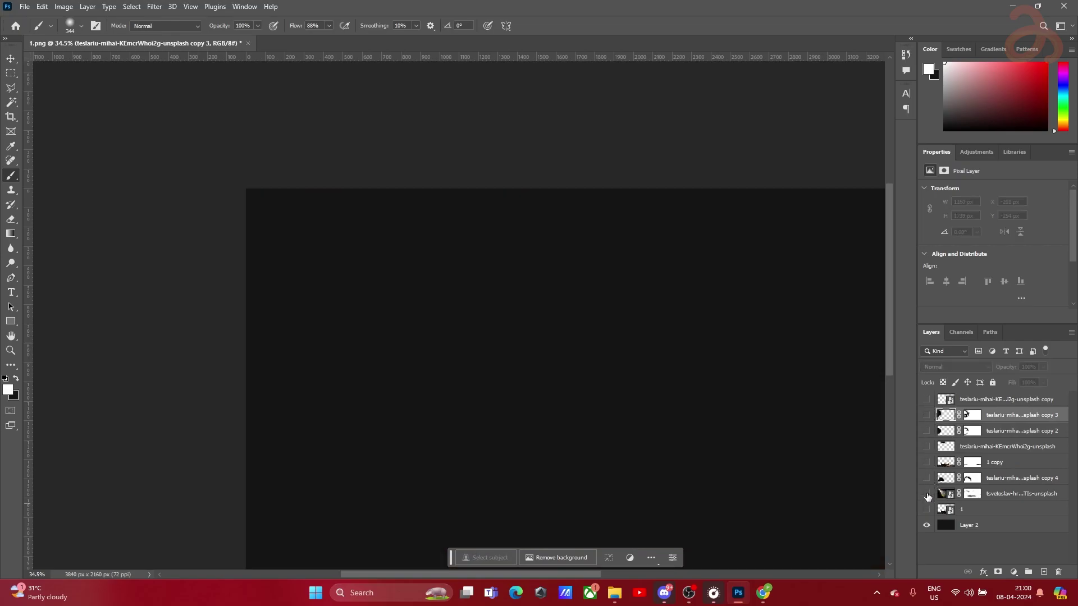
left_click(926, 495)
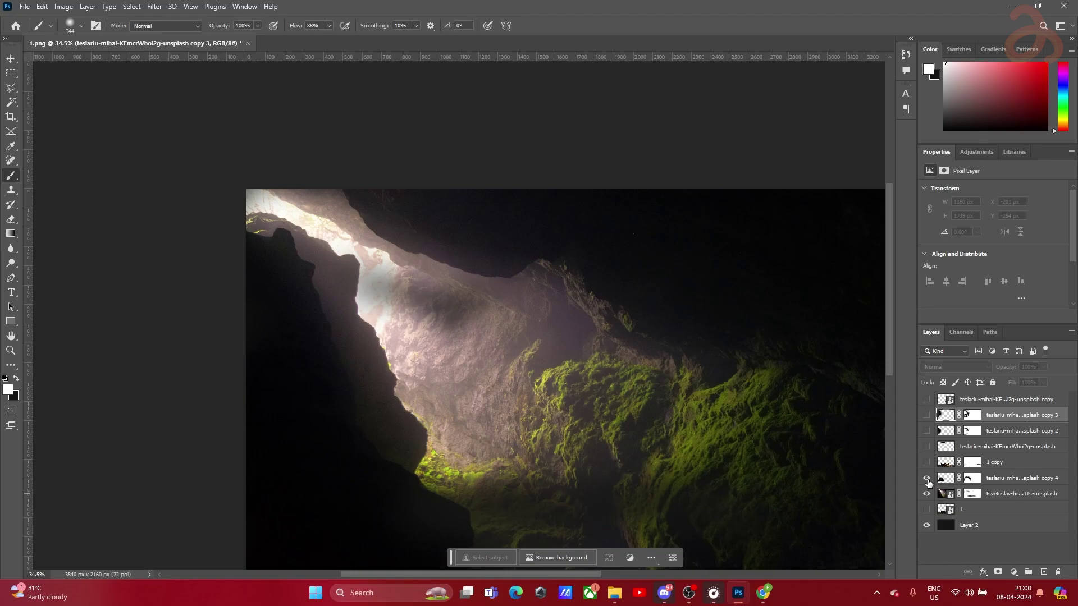
left_click(927, 481)
scroll(449, 433, "down", 3)
scroll(343, 425, "up", 3)
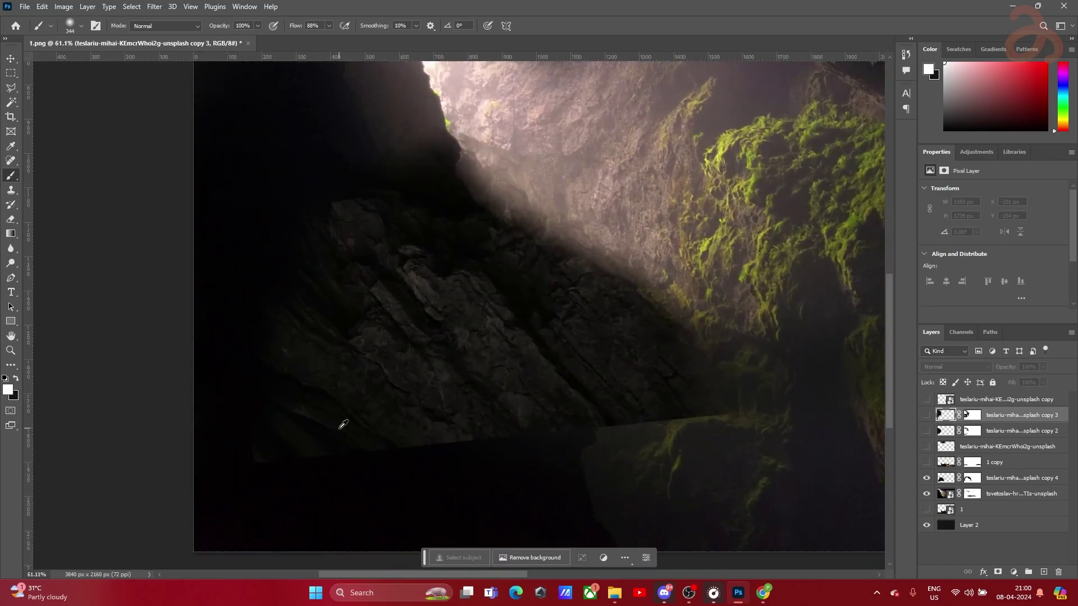
left_click(926, 464)
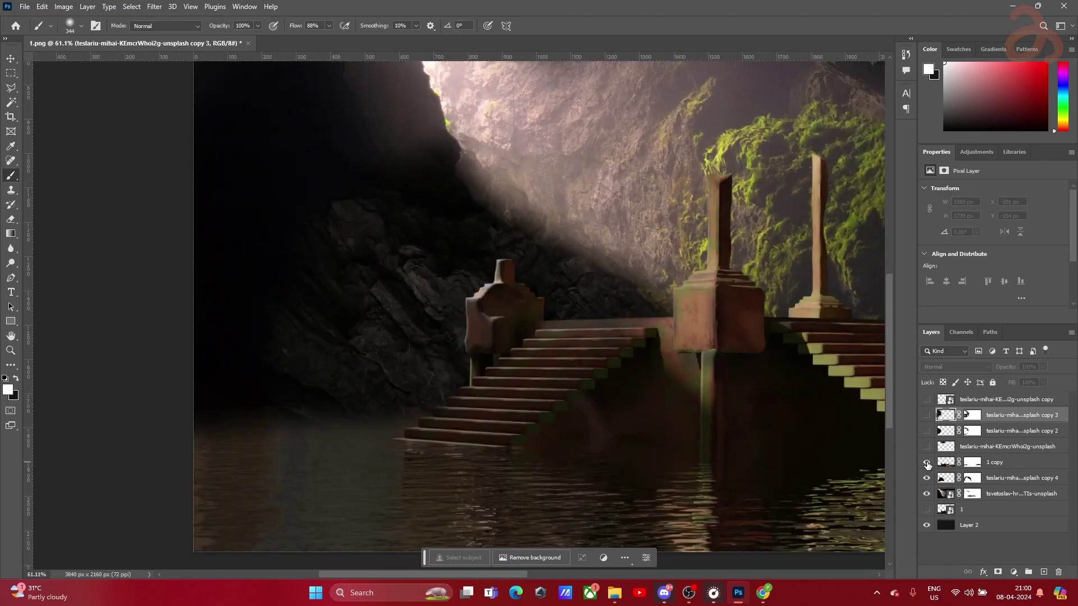
Try several blend modes on the rock copy 4 layer and set it to Exclusion
left_click(1002, 463)
left_click(996, 480)
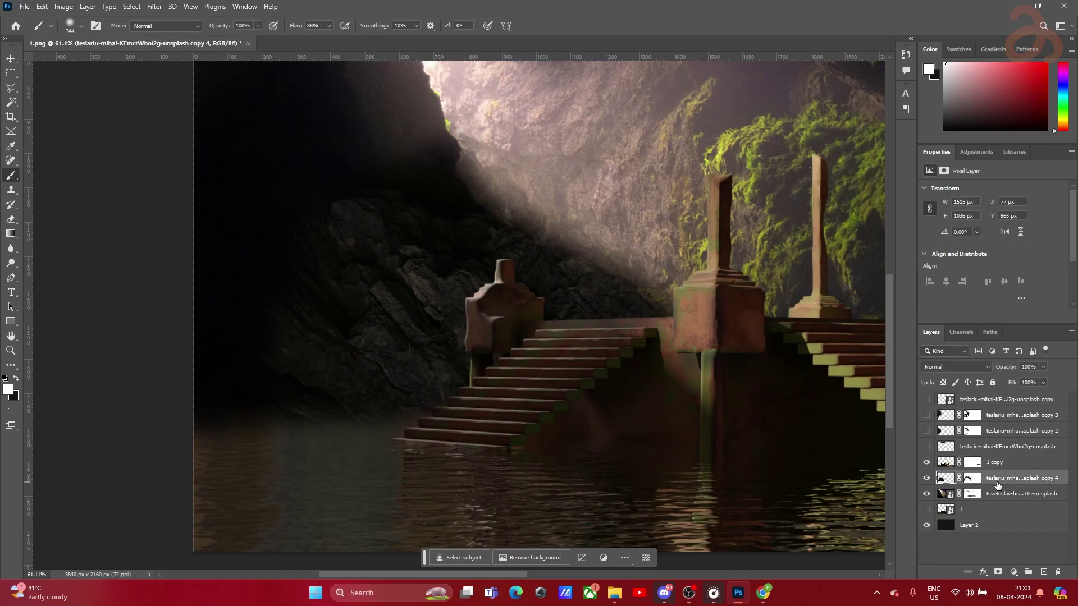
left_click(947, 366)
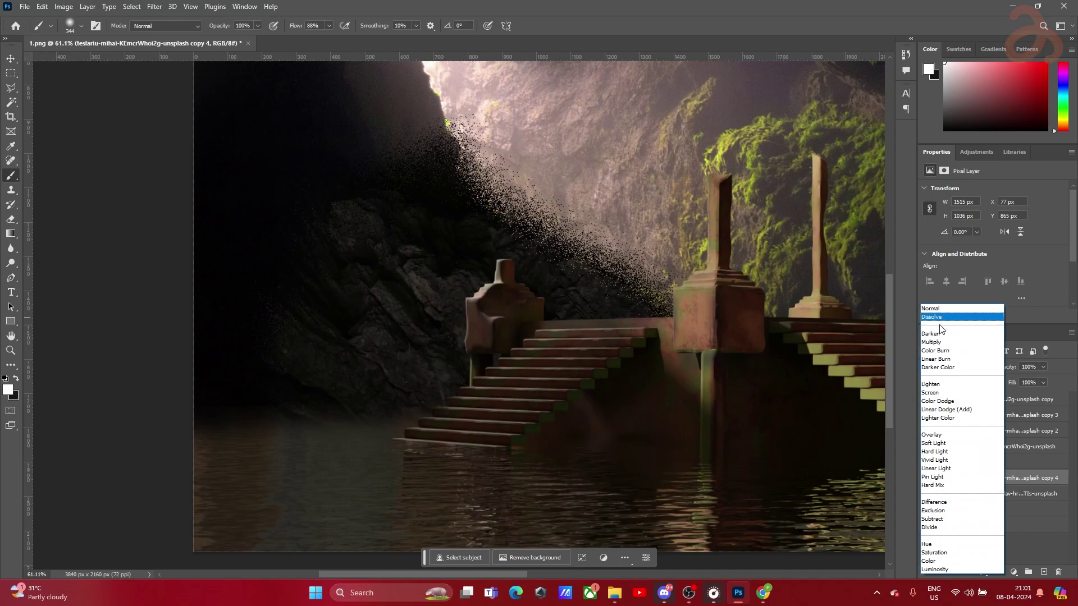
left_click(941, 318)
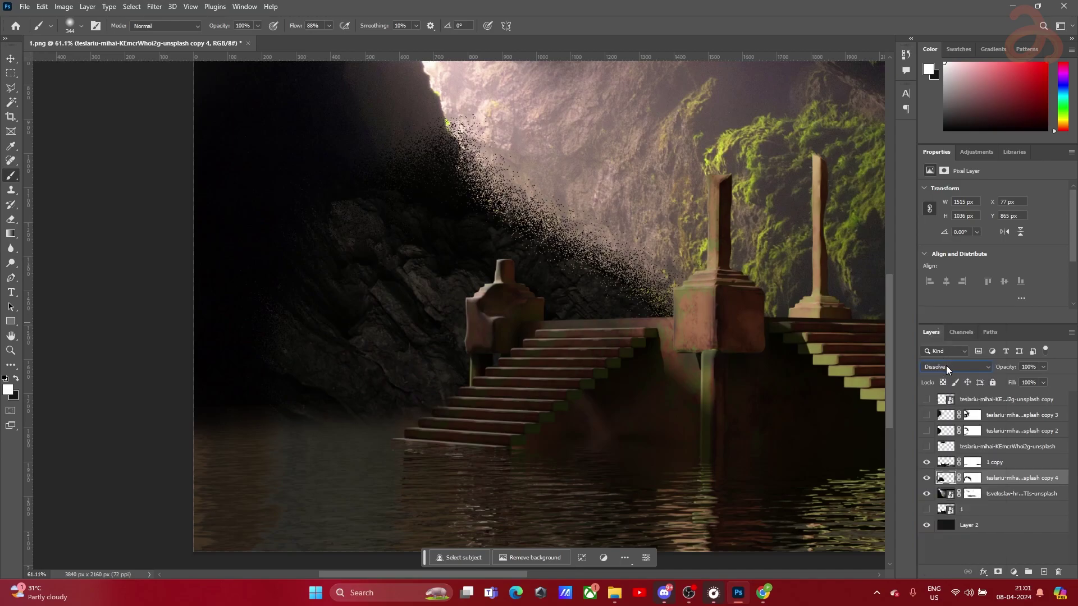
scroll(945, 365, "down", 3)
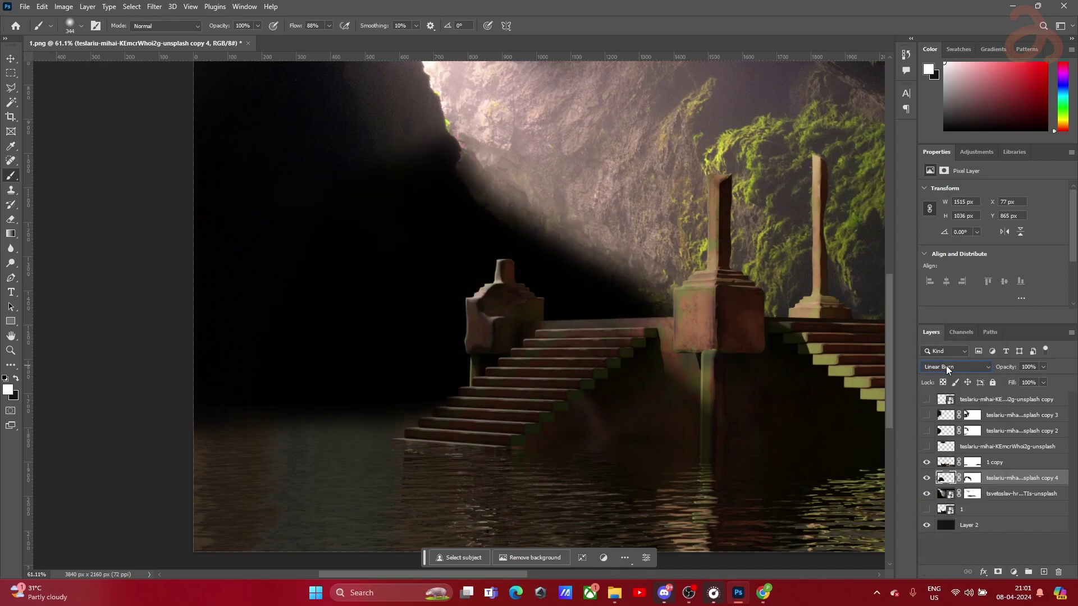
scroll(945, 365, "down", 2)
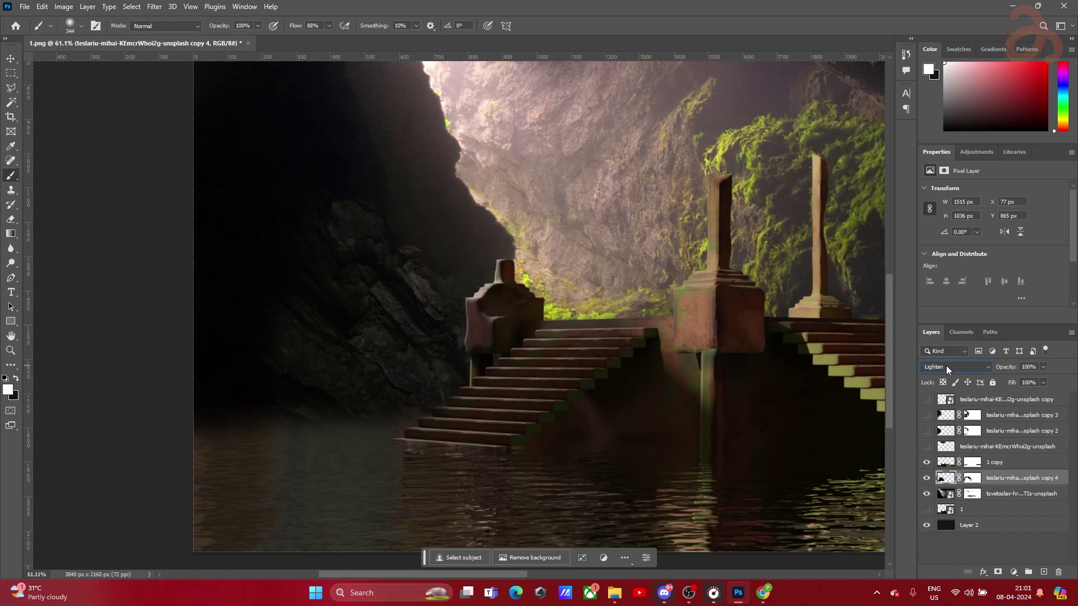
scroll(945, 365, "down", 3)
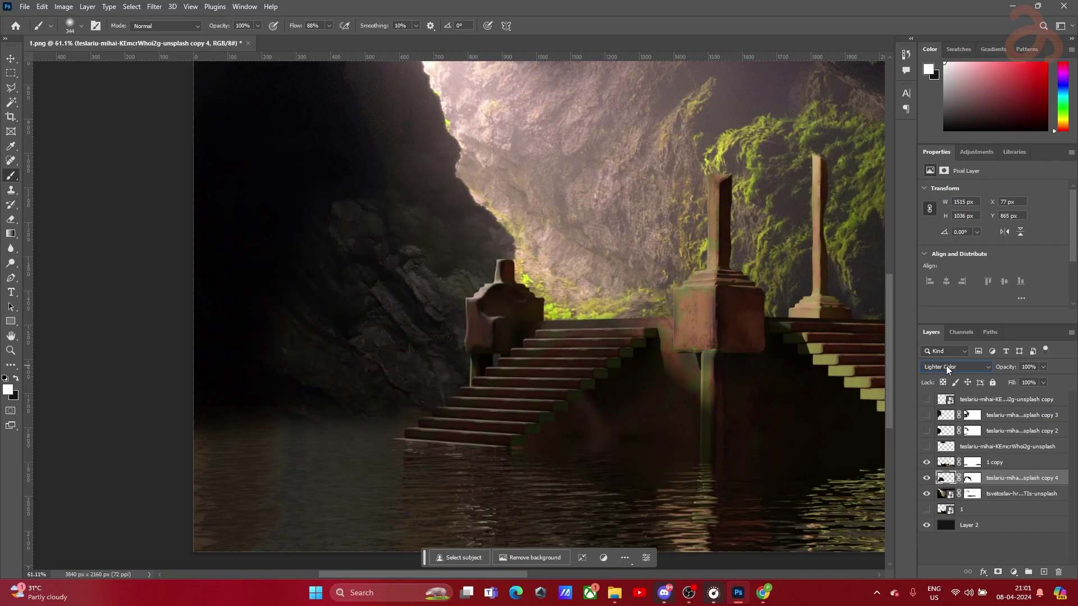
scroll(945, 366, "down", 5)
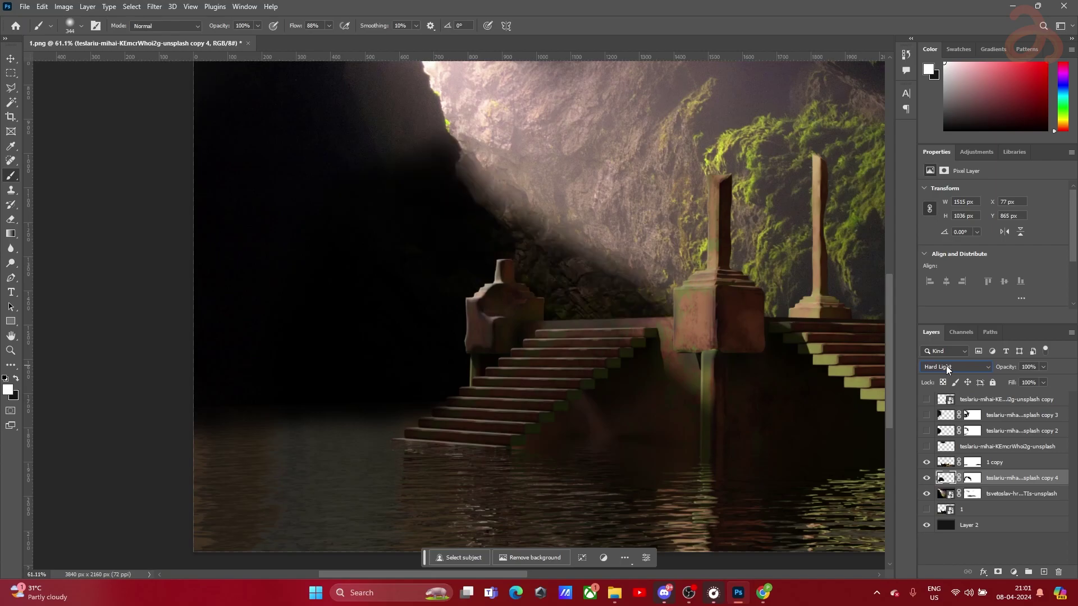
scroll(945, 365, "down", 2)
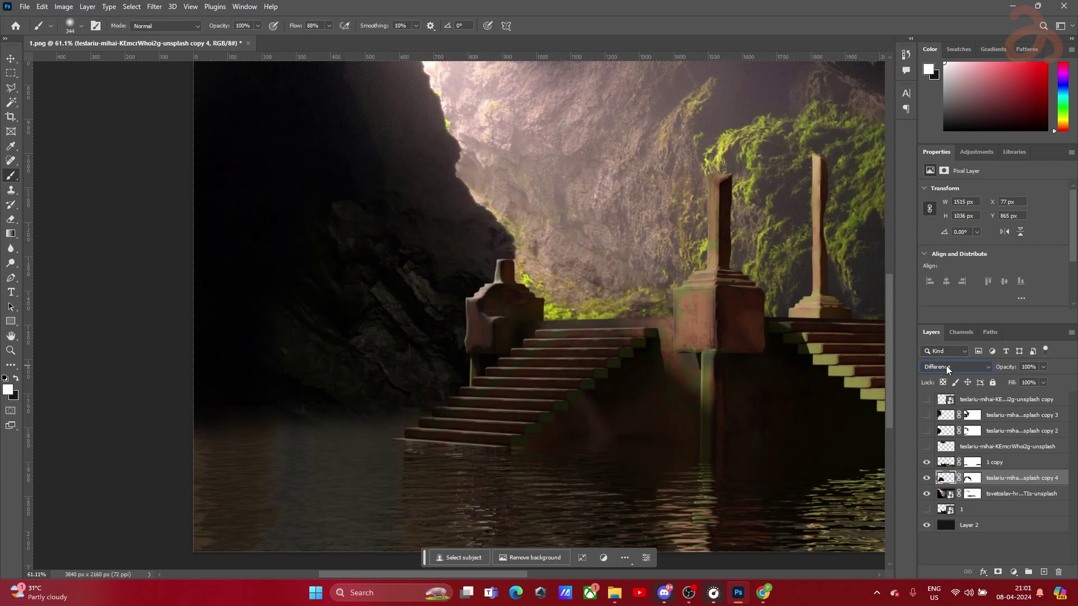
scroll(945, 365, "down", 1)
scroll(945, 365, "down", 1)
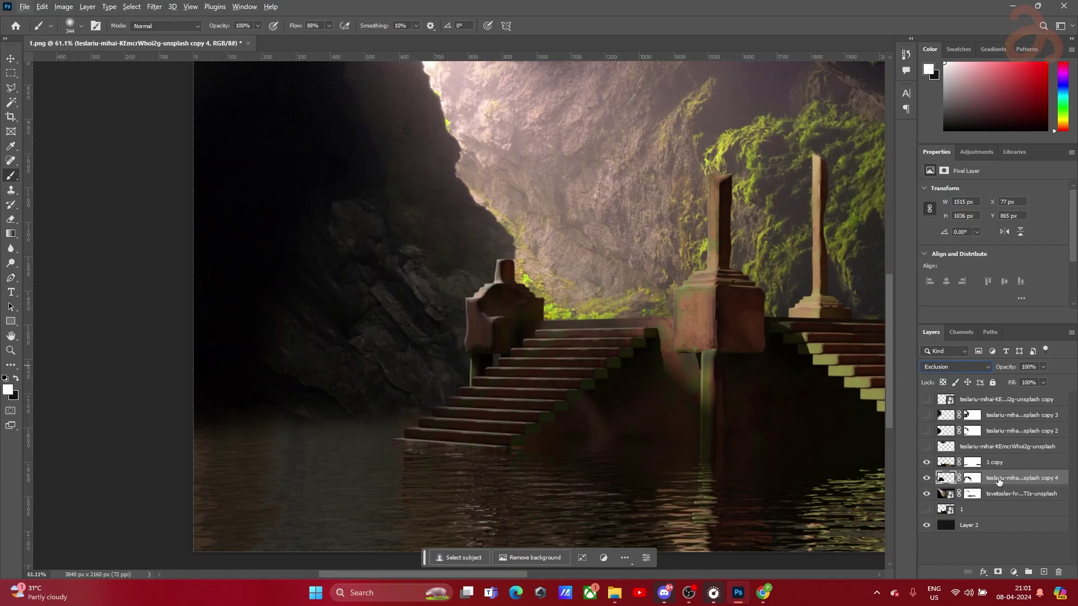
Show the ceiling rock layer and set its blend mode to Exclusion
left_click(944, 447)
left_click(926, 446)
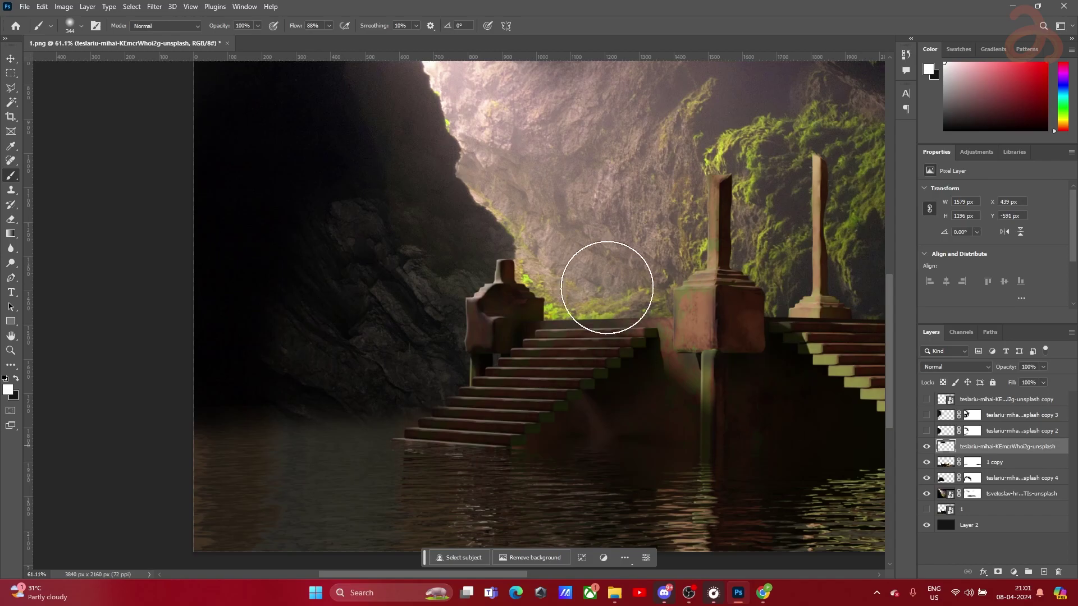
scroll(593, 276, "down", 2)
scroll(591, 273, "up", 4)
scroll(594, 273, "down", 5)
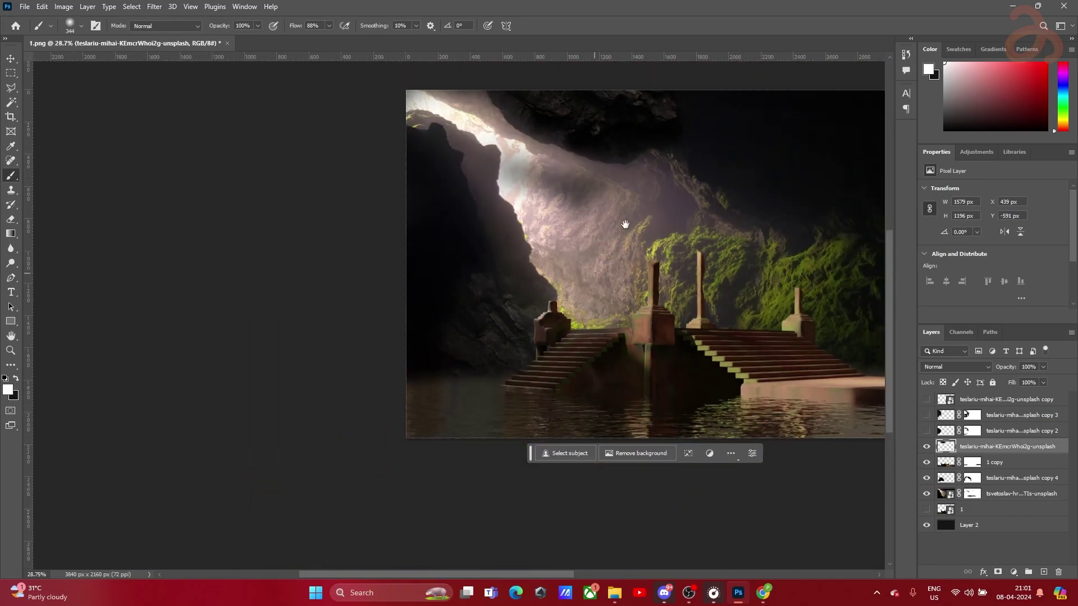
left_click_drag(624, 225, 567, 351)
scroll(511, 223, "up", 4)
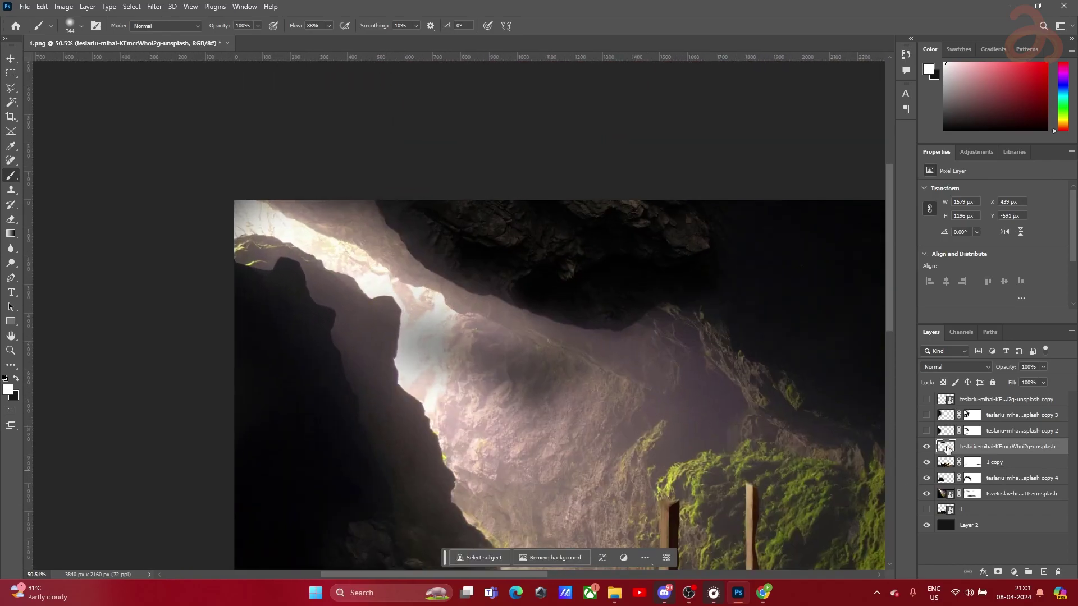
left_click(954, 368)
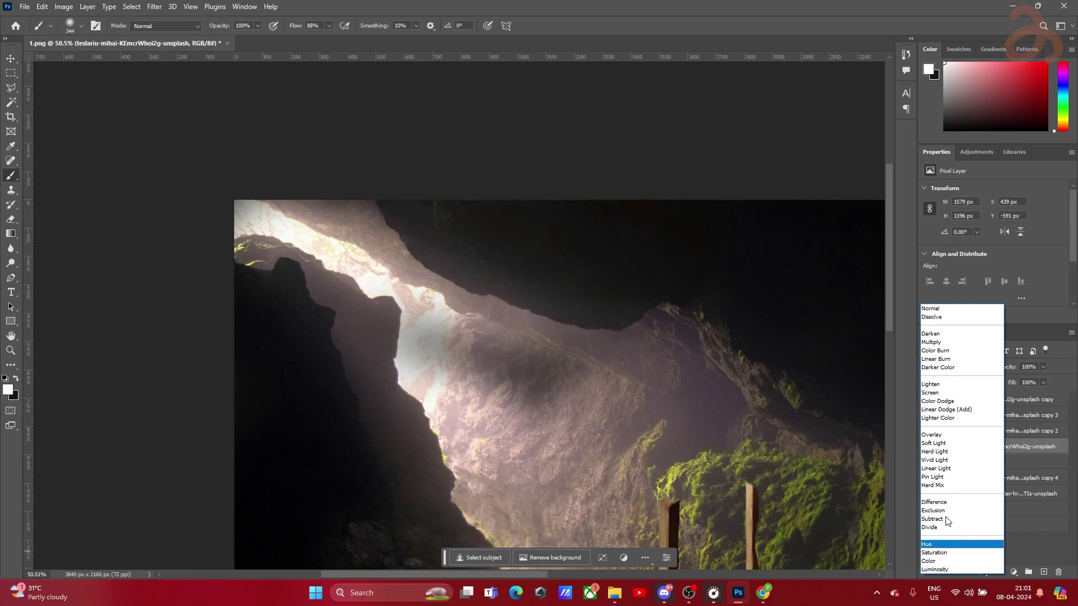
left_click(946, 511)
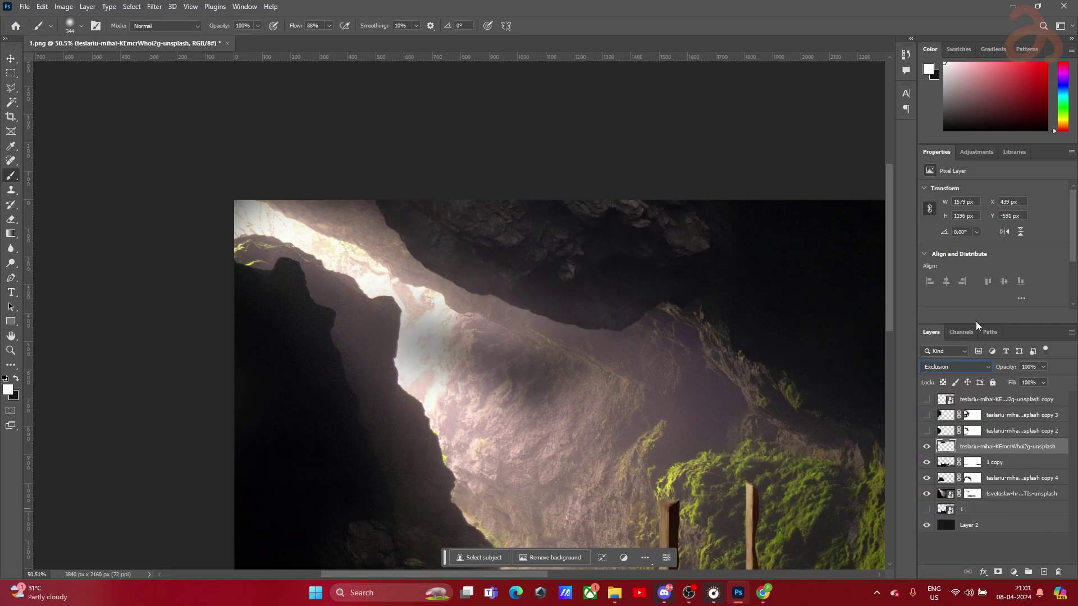
Show the rock copy 2 layer and set its blend mode to Exclusion
left_click(926, 431)
left_click(1004, 430)
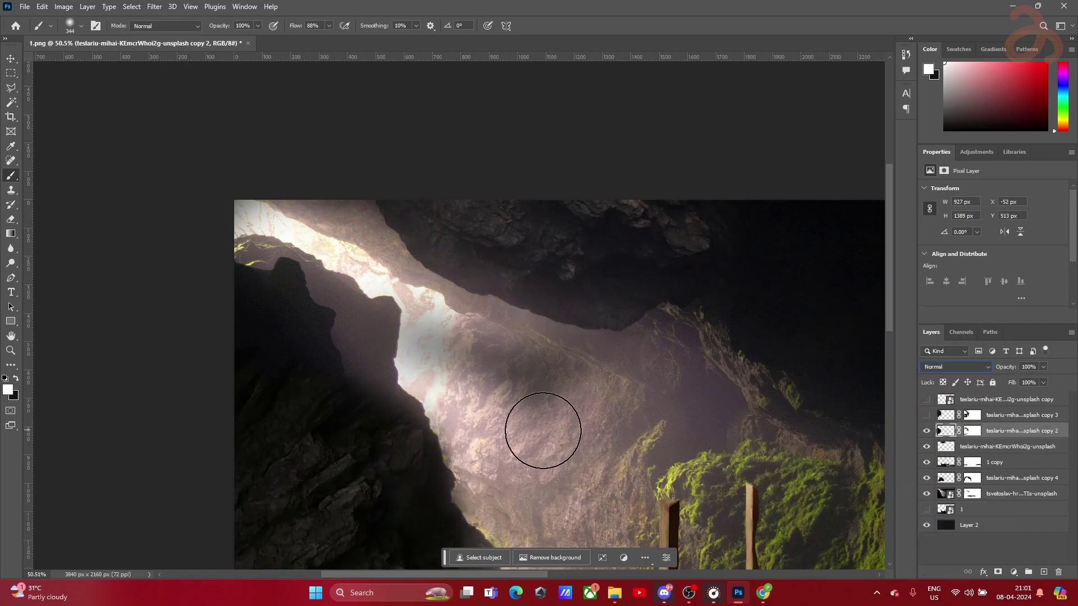
left_click_drag(495, 401, 617, 255)
left_click(942, 367)
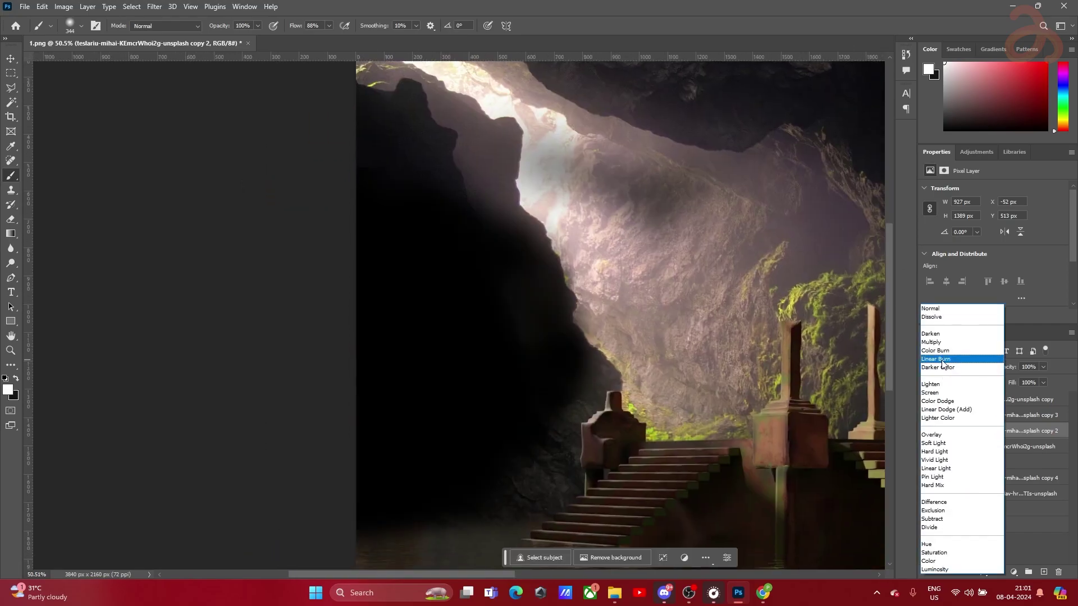
left_click(937, 510)
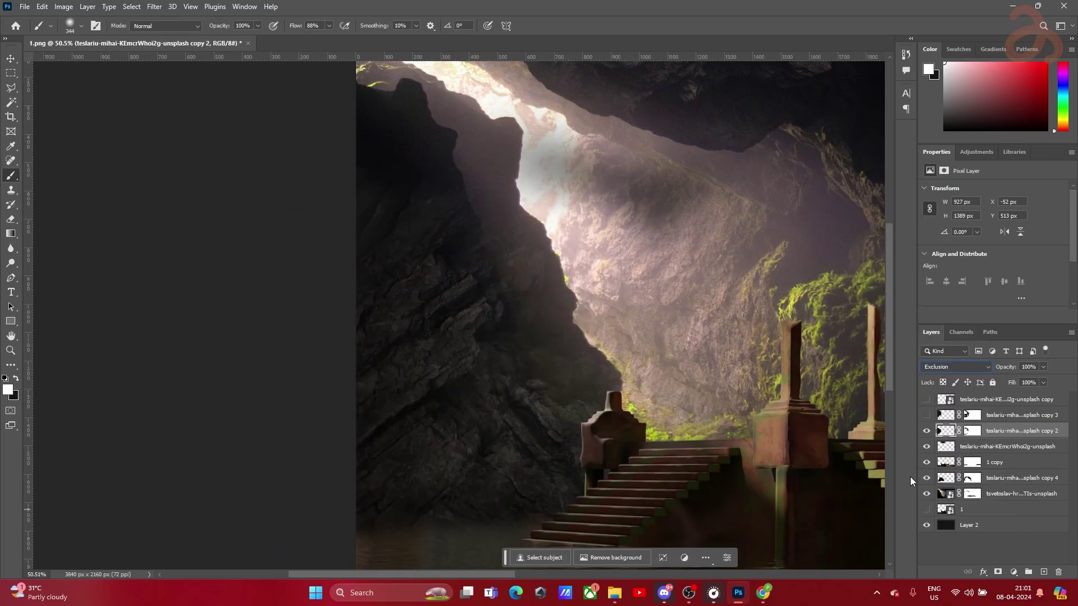
Show the rock copy 3 layer and set its blend mode to Exclusion
left_click(954, 415)
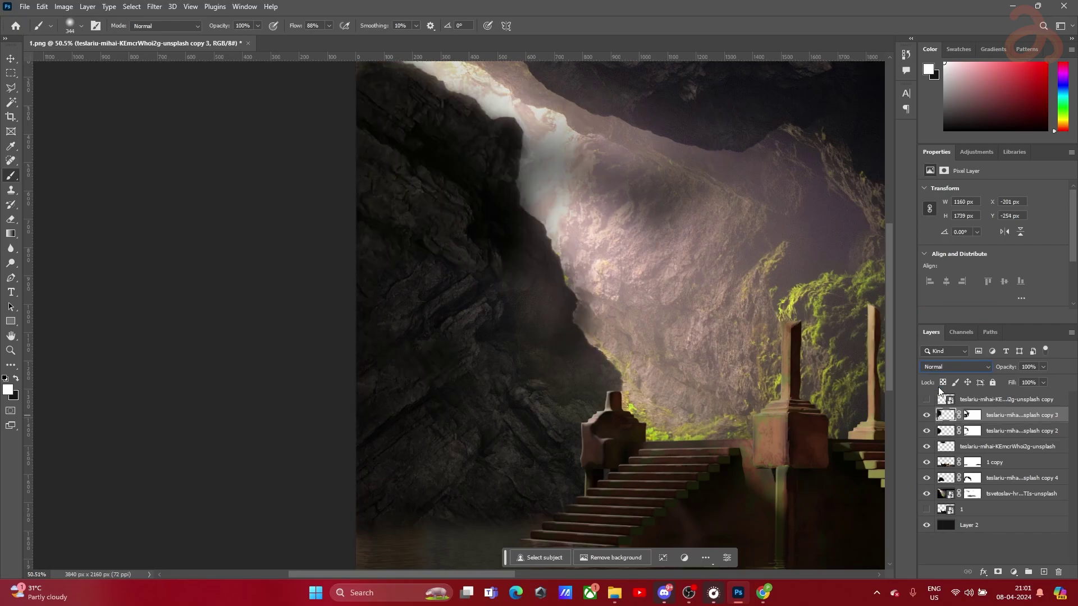
left_click(944, 366)
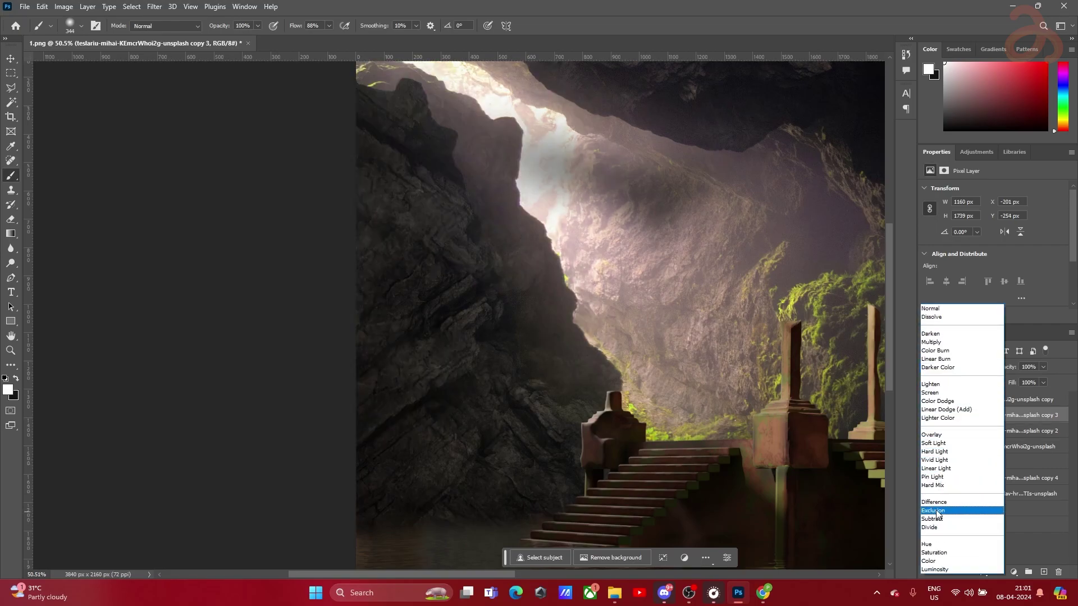
left_click(935, 509)
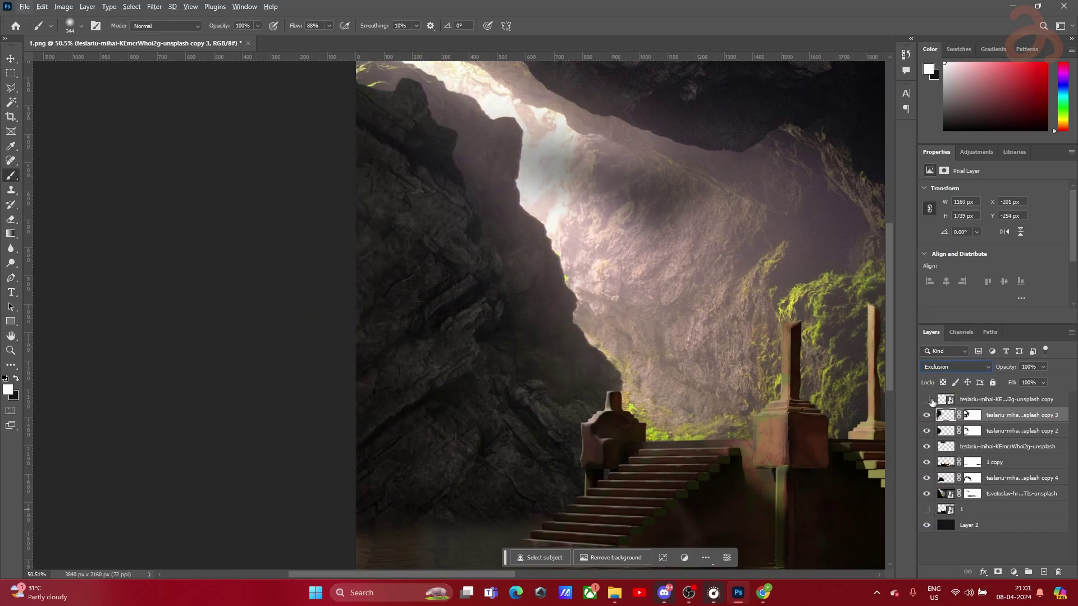
Sample a brownish foreground color beside the central pillar and delete the hidden rock copy layer at the top of the stack
left_click(927, 400)
left_click(988, 399)
scroll(572, 371, "down", 3)
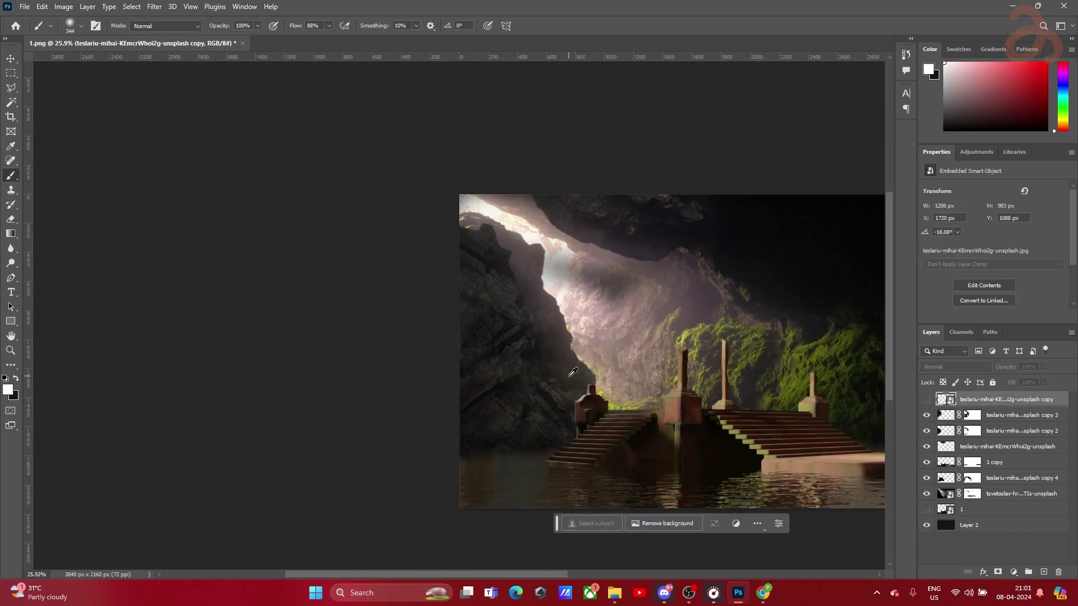
scroll(508, 348, "right", 3)
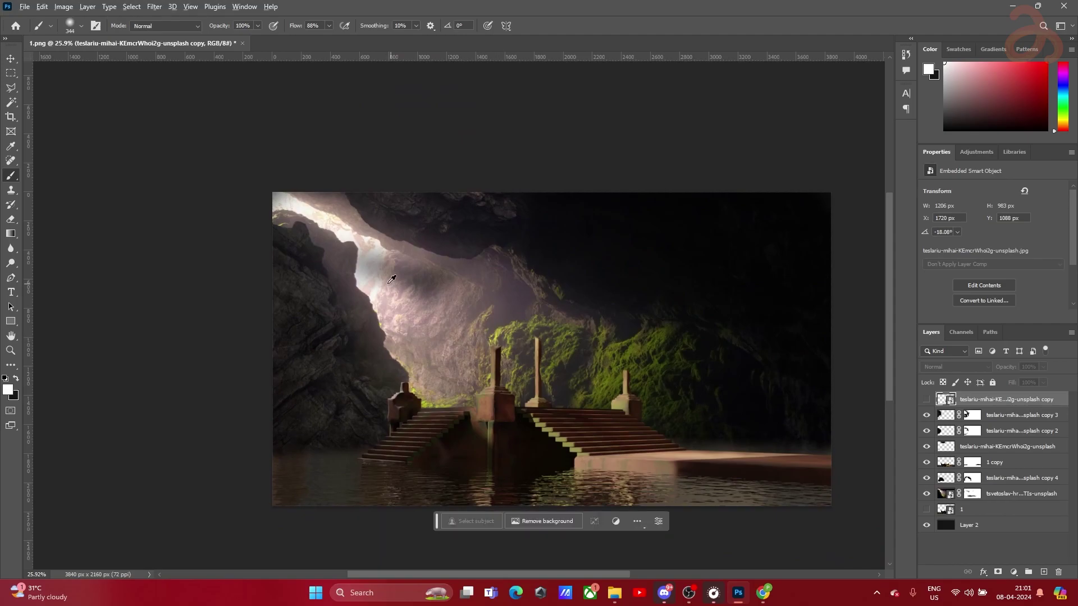
scroll(400, 282, "up", 1)
scroll(499, 286, "up", 3)
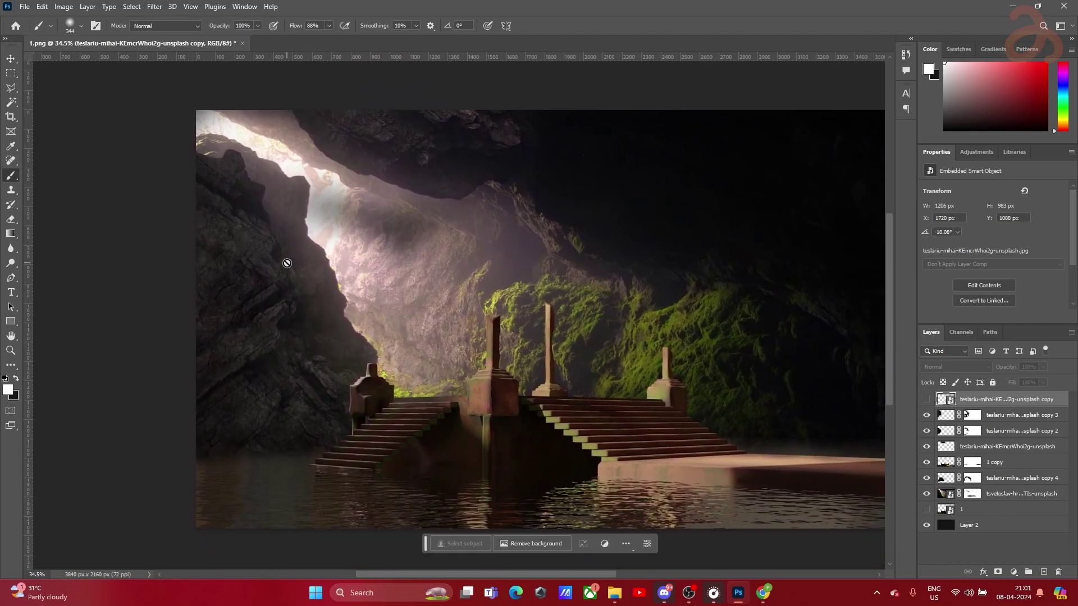
left_click(483, 334, "alt")
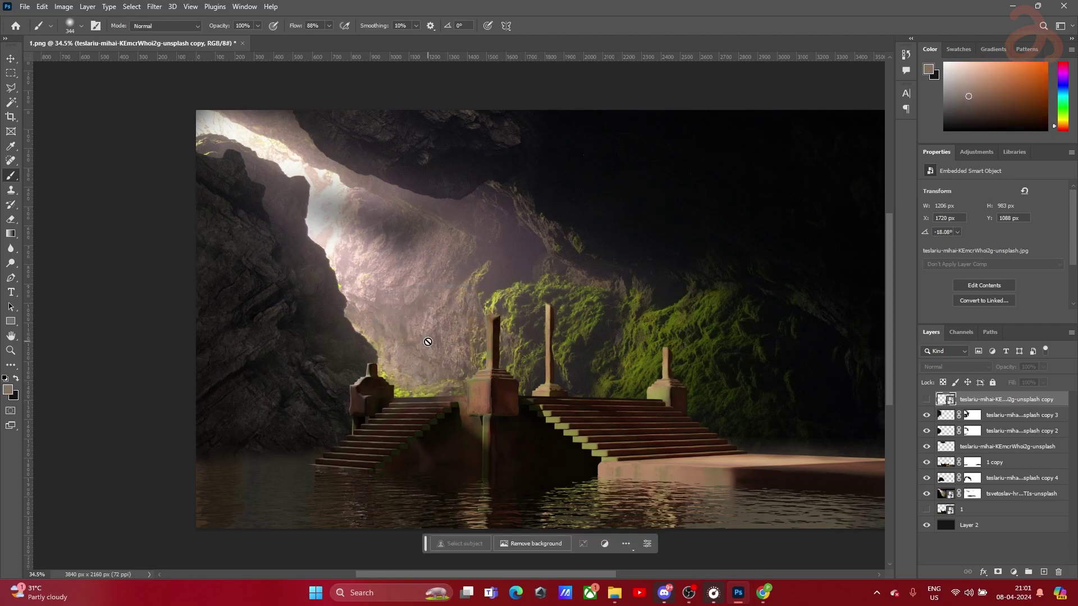
scroll(541, 378, "right", 1)
left_click(9, 60)
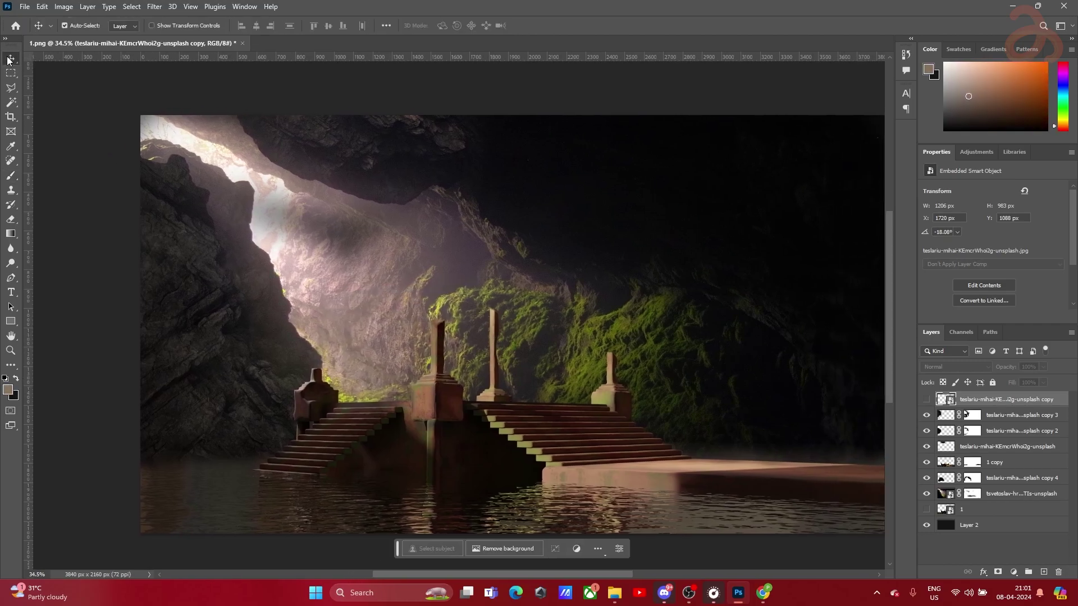
scroll(491, 371, "right", 2)
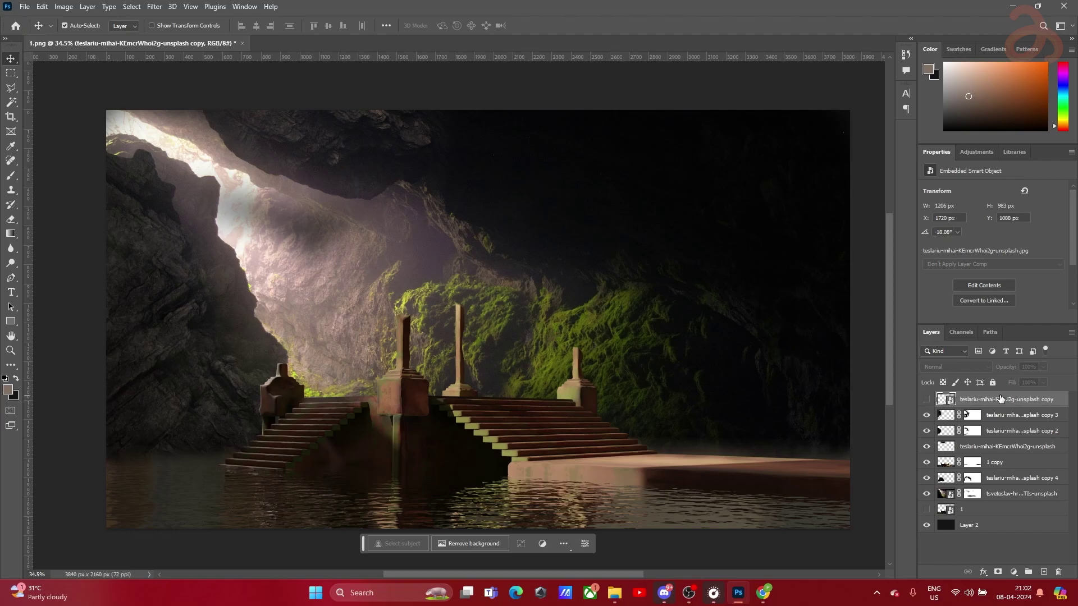
key("Delete")
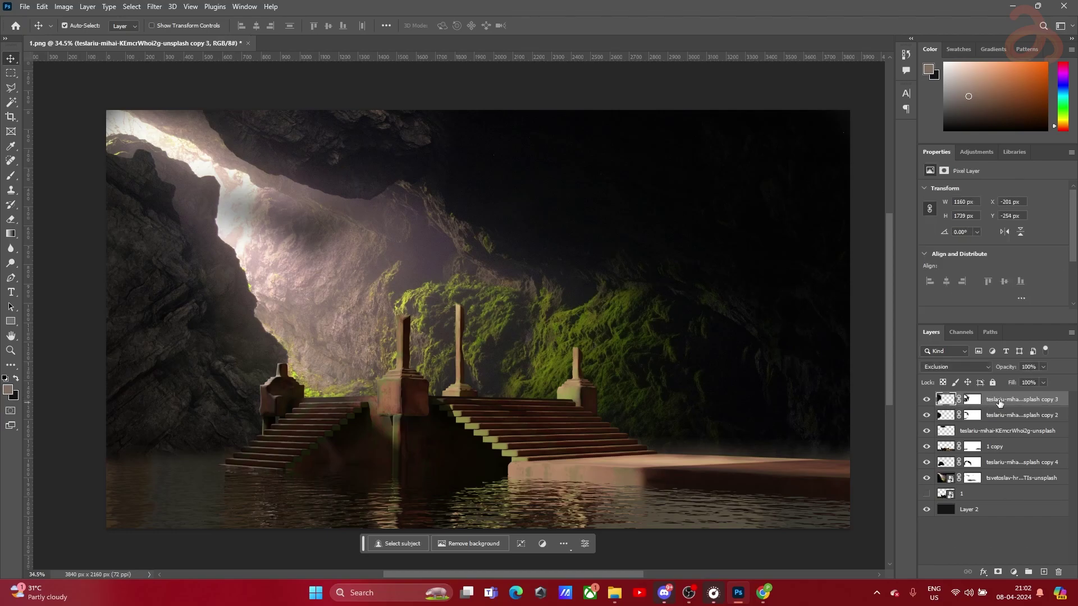
Group the three topmost rock layers: copy 3, copy 2 and the original teslariu-mihai rock layer
left_click(994, 419, "ctrl")
left_click(926, 430)
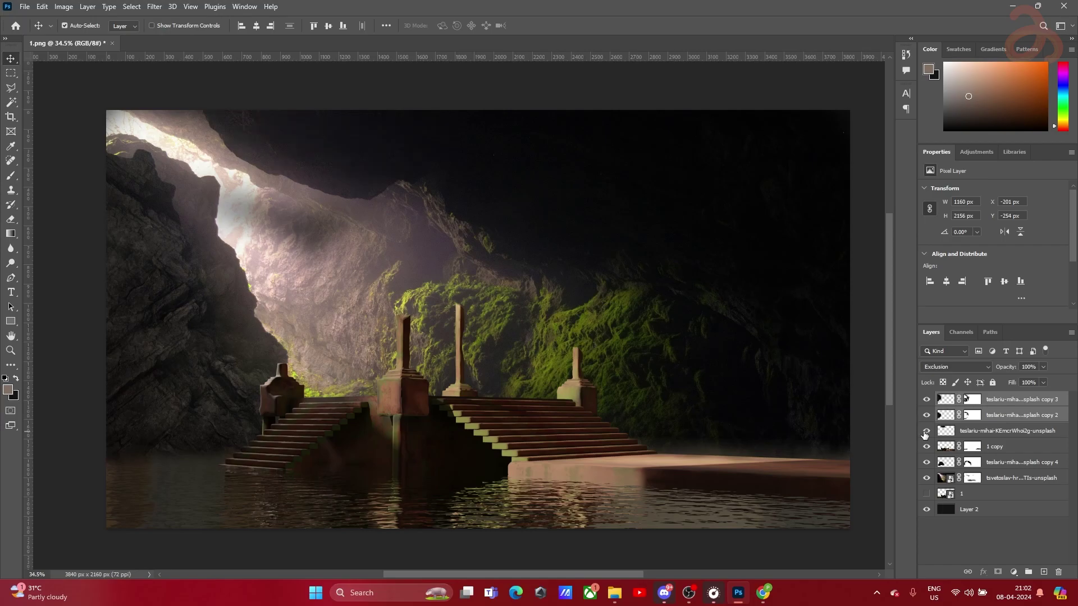
left_click(1010, 402)
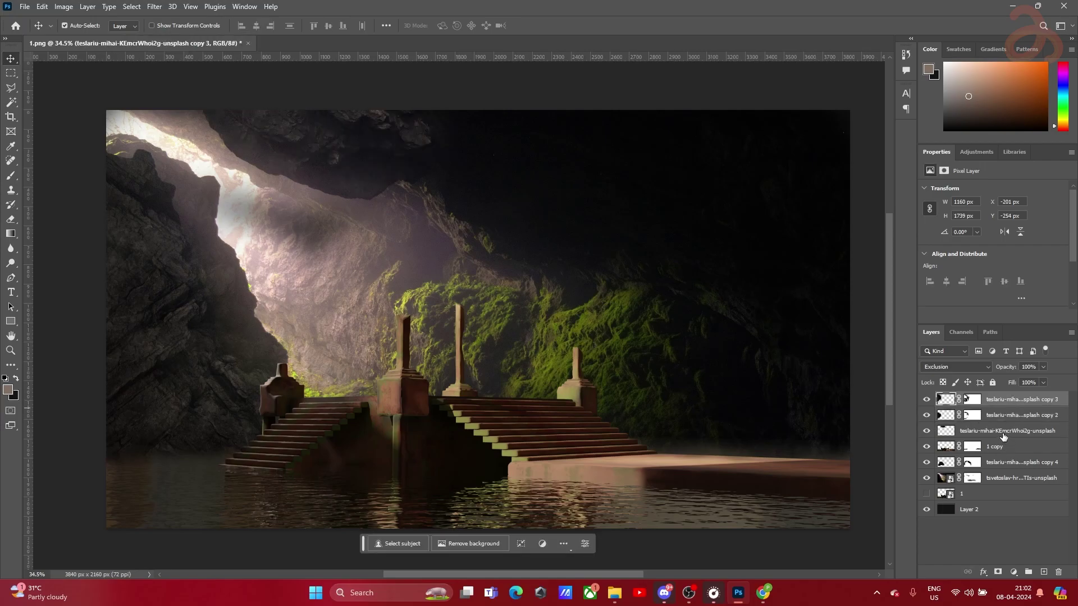
left_click(1001, 434, "shift")
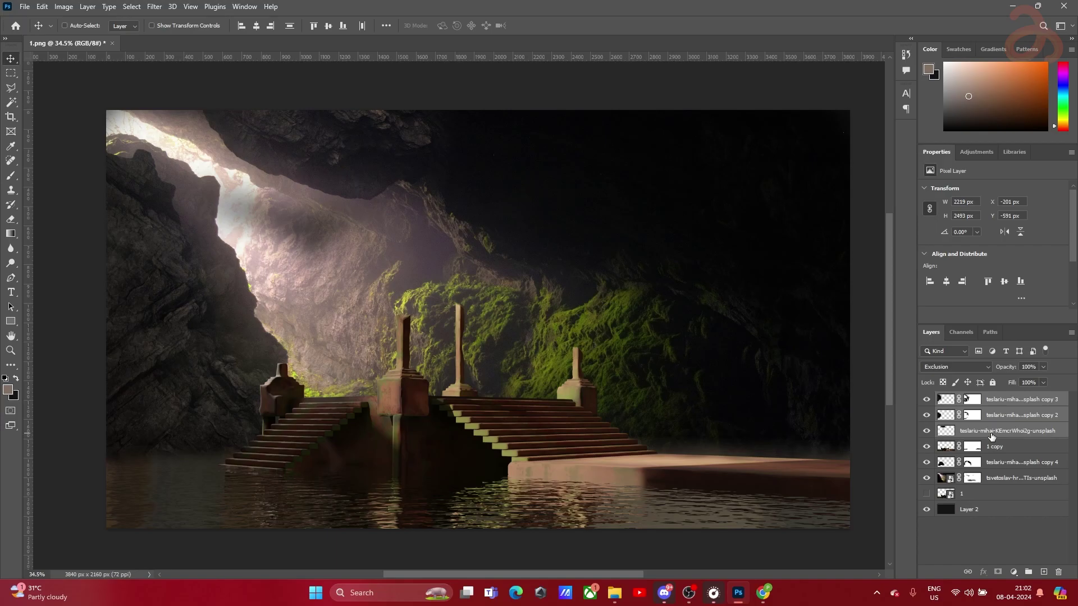
key("ctrl+g")
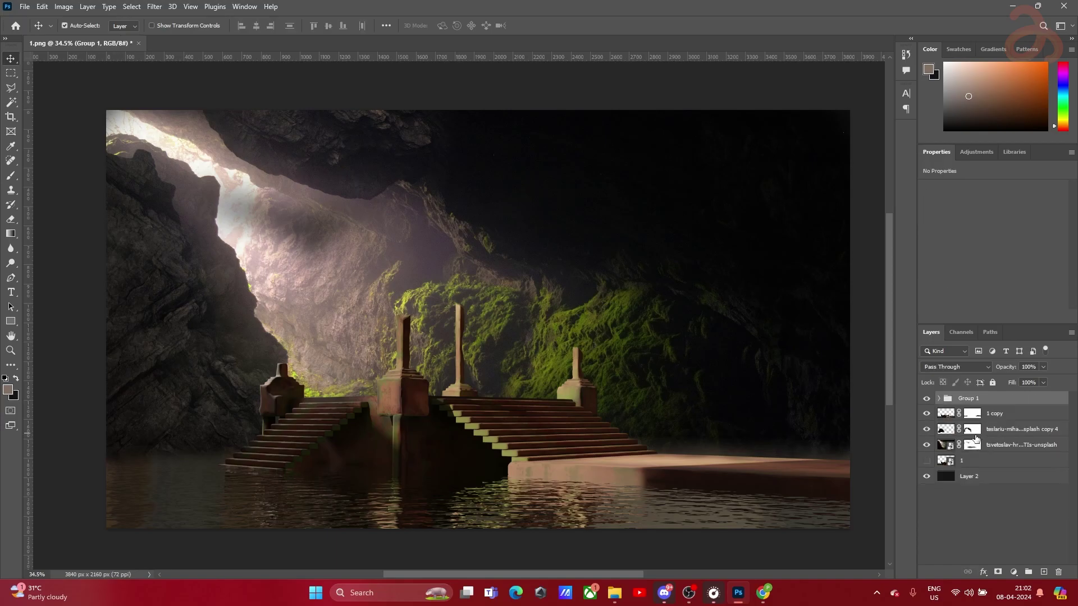
Place the rock copy 4 layer in its own group and collapse that group
left_click(997, 430)
key("ctrl+g")
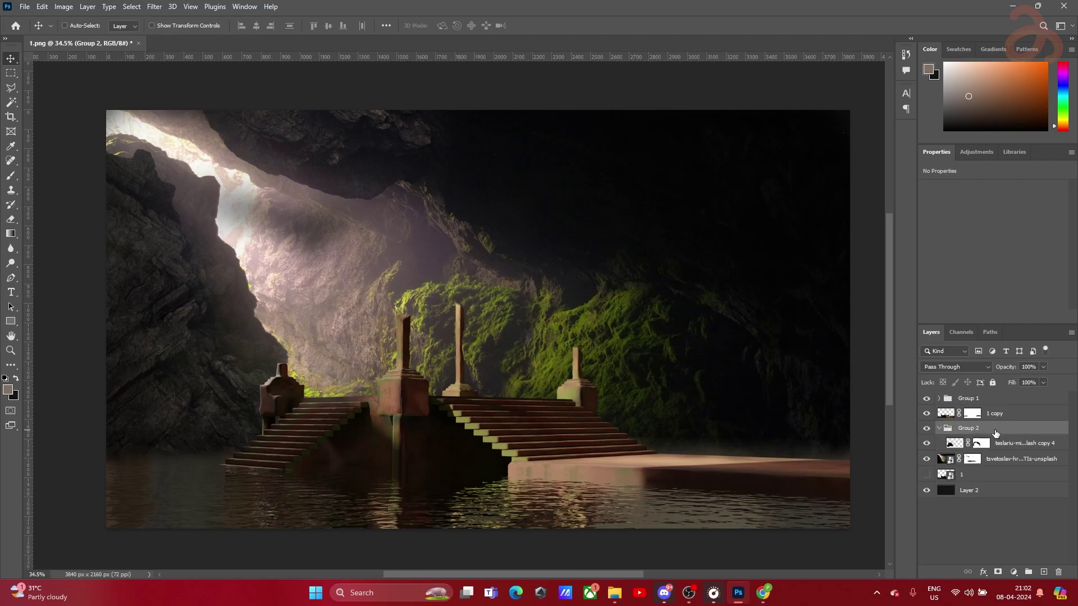
left_click(939, 430)
Rename the top group to Rocks and the lower group to Rocks Mini, leaving no layer selected
double_click(968, 398)
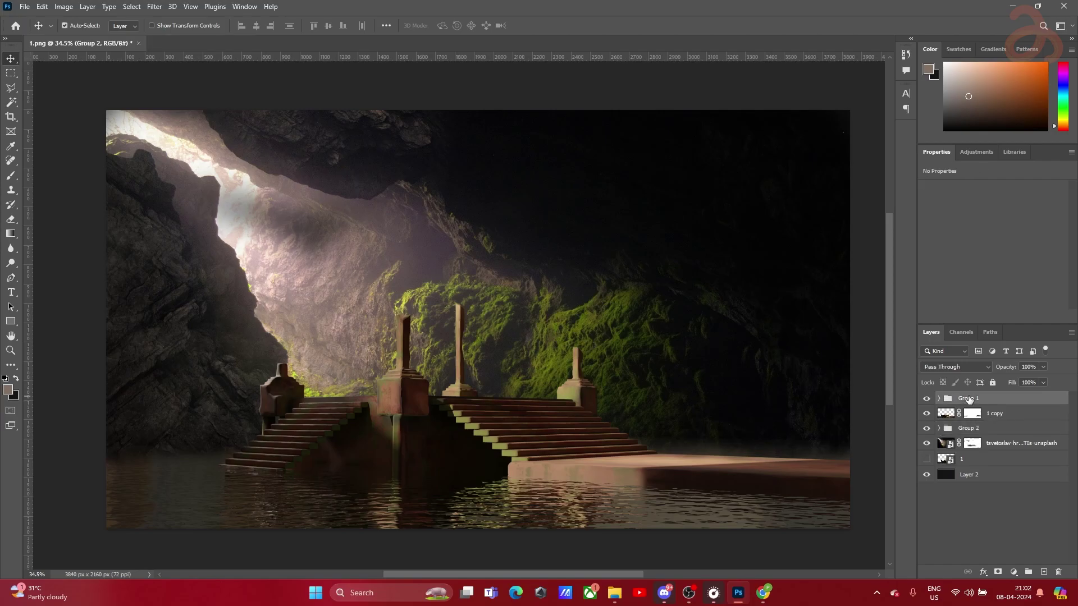
key("Return")
double_click(965, 430)
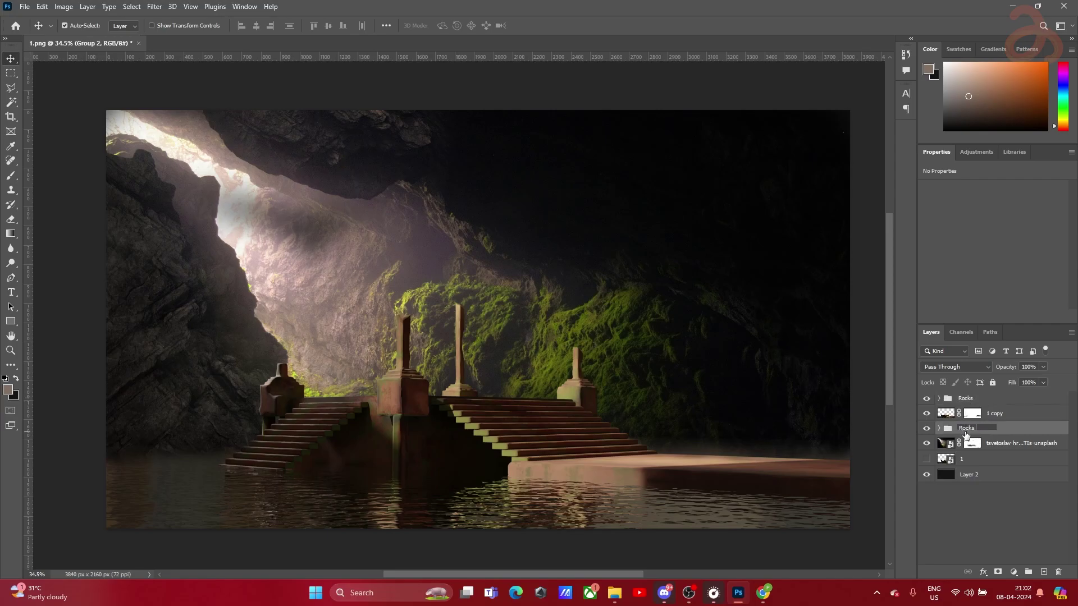
key("Return")
left_click(993, 514)
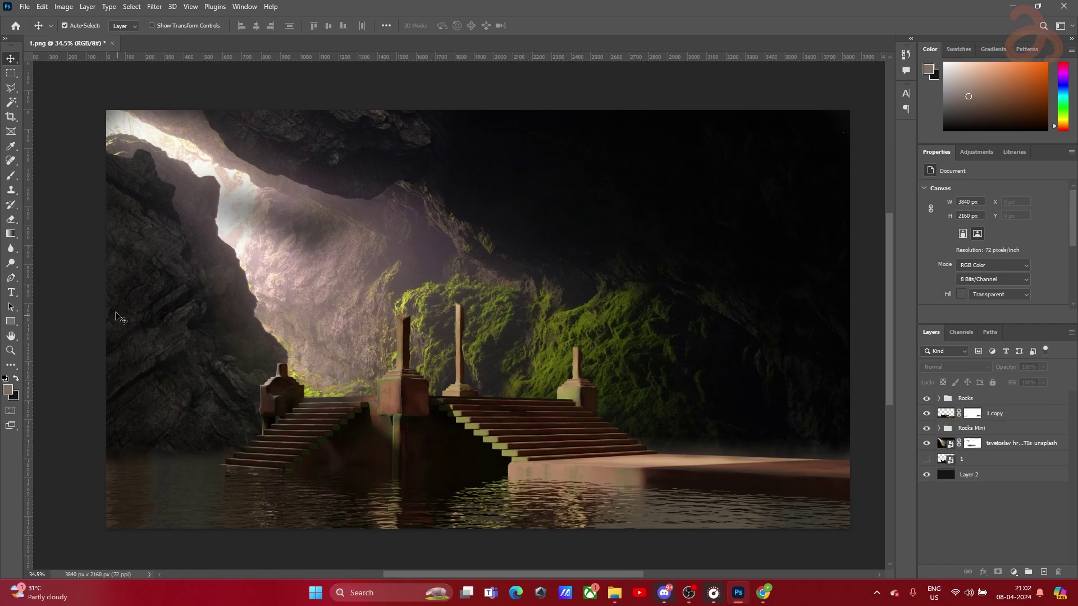
Add a new empty layer above the Rocks group
scroll(119, 318, "up", 2)
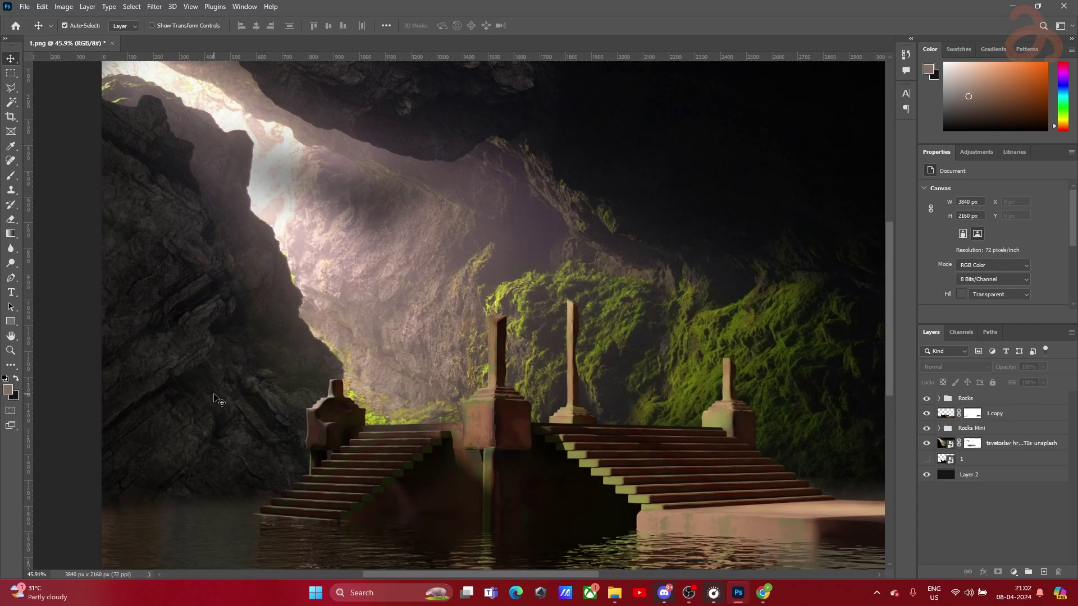
scroll(246, 346, "down", 2)
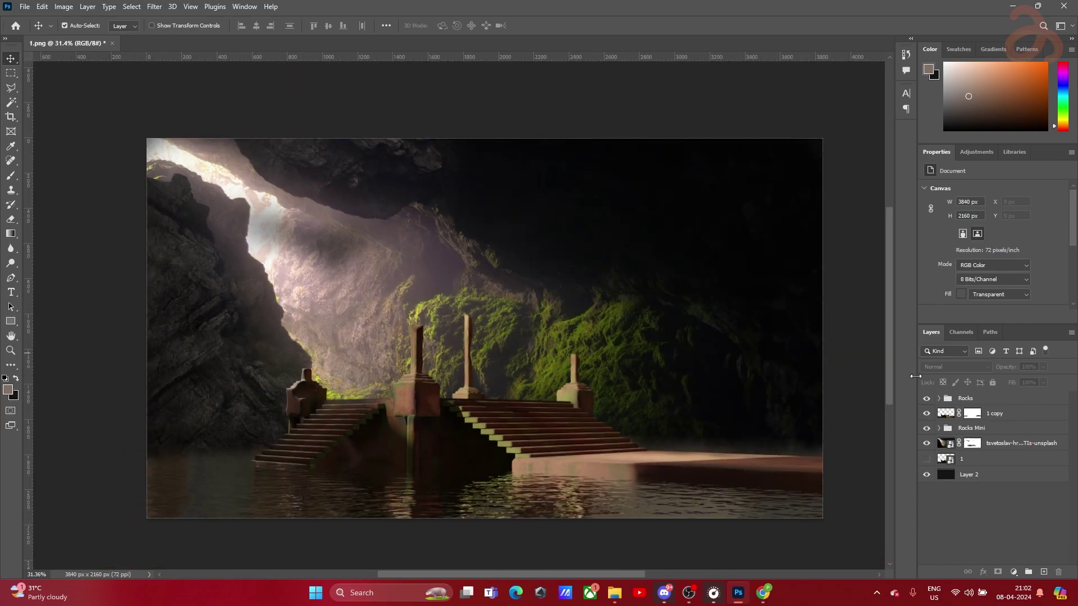
left_click(996, 400)
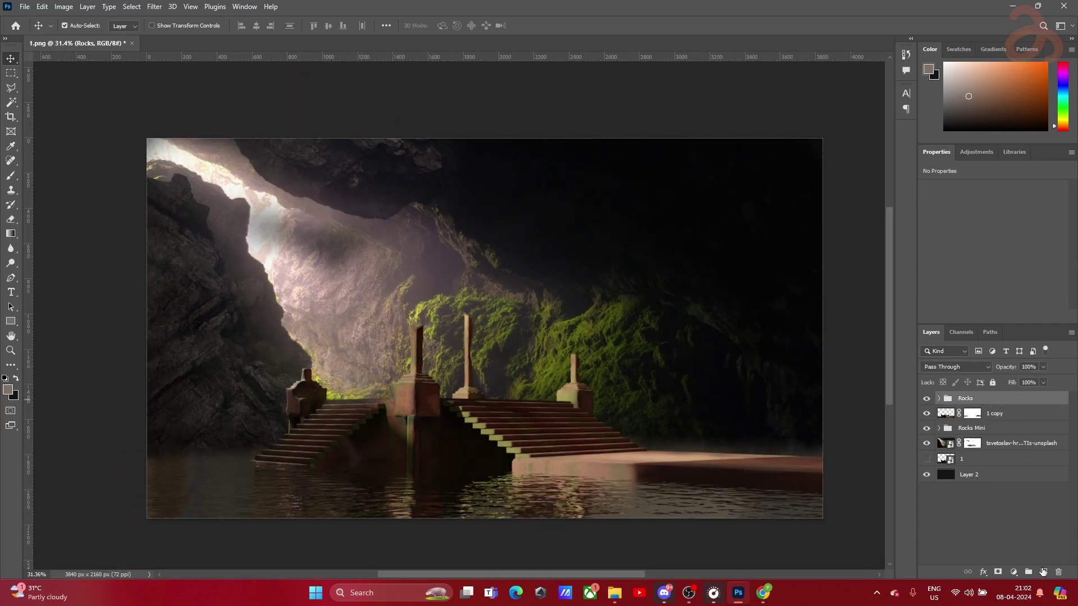
left_click(1042, 570)
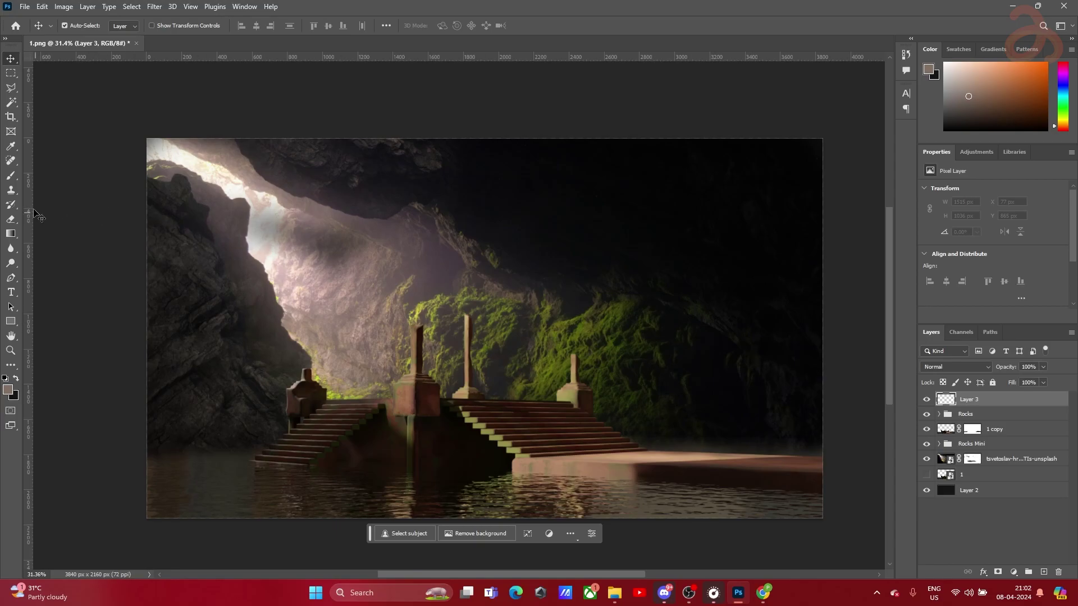
Load brush 1 from the Free Sunshine Photoshop Brushes set, try one light-ray stamp over the cave, and undo it
left_click(10, 179)
left_click(70, 25)
scroll(83, 170, "down", 2)
scroll(83, 170, "down", 6)
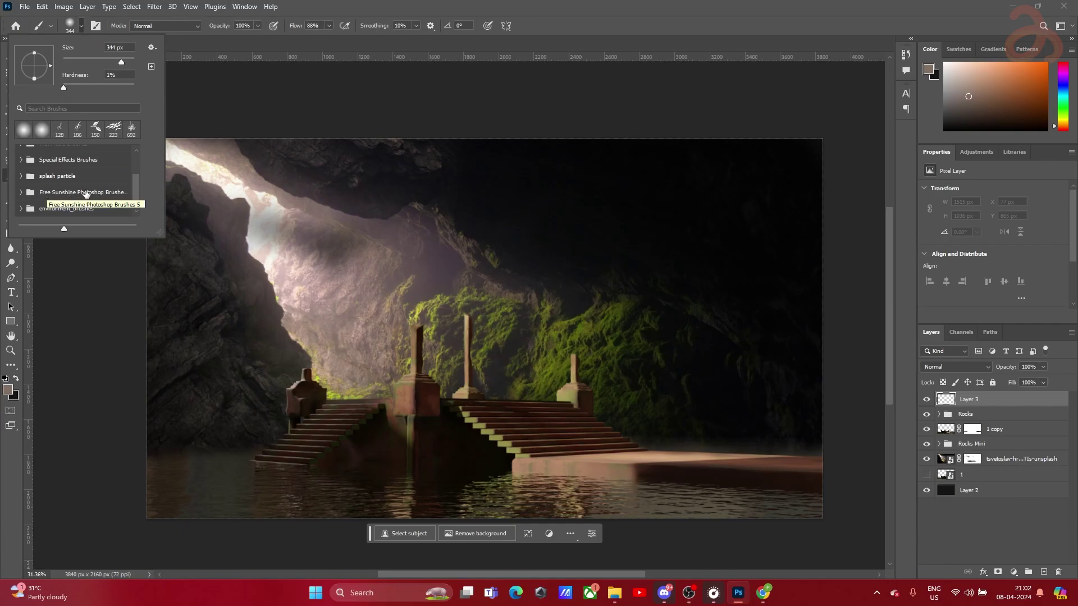
left_click(23, 192)
left_click(61, 211)
left_click(376, 230)
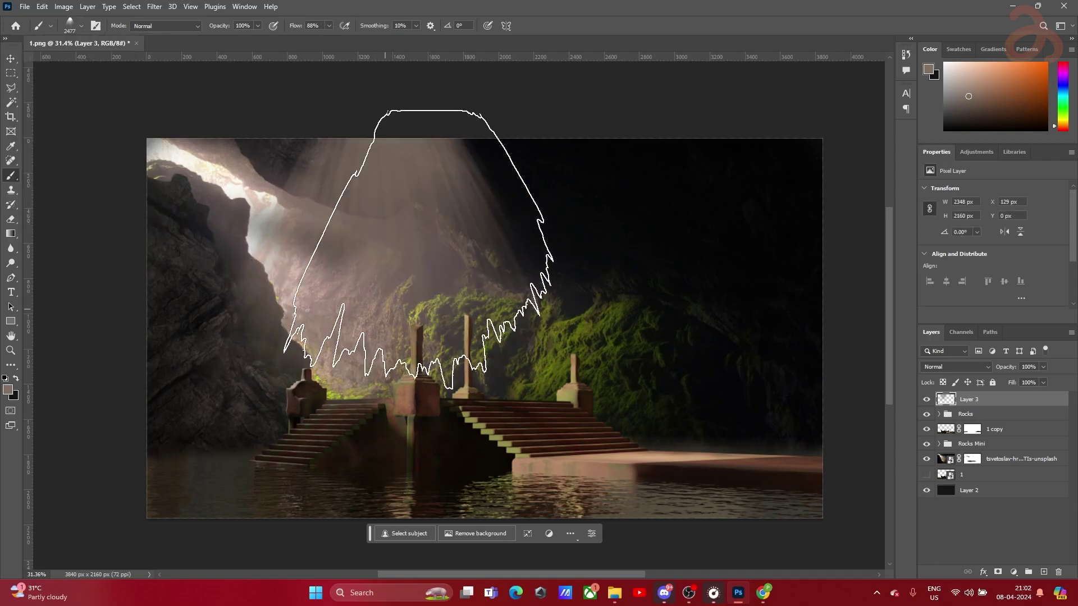
key("ctrl+z")
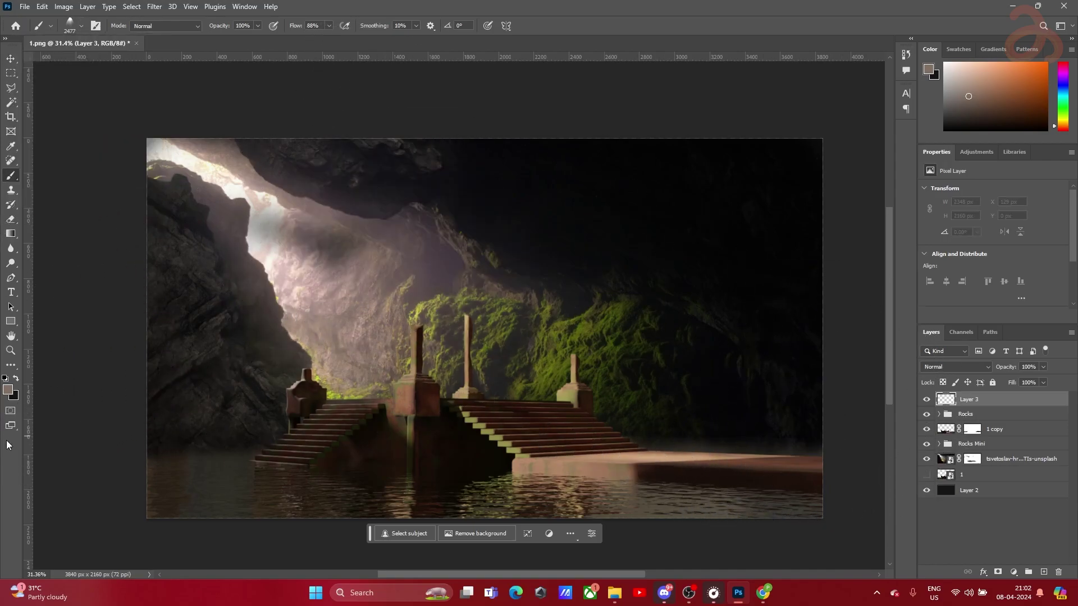
Set the foreground color to pale pink d1baaf by sampling the lit cave wall
left_click(9, 393)
left_click_drag(794, 361, 739, 318)
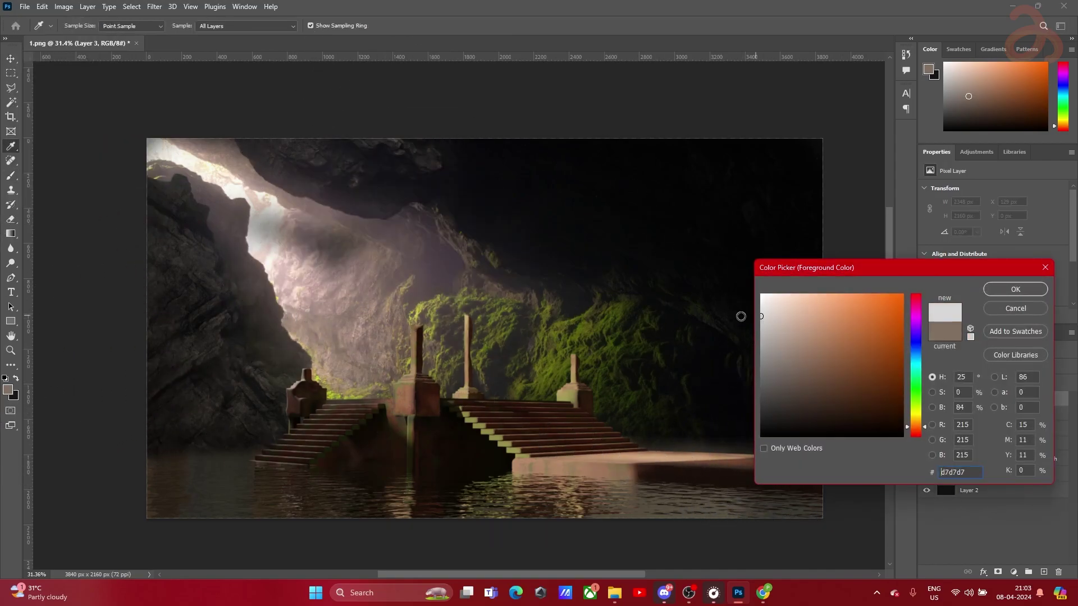
left_click_drag(266, 243, 293, 249)
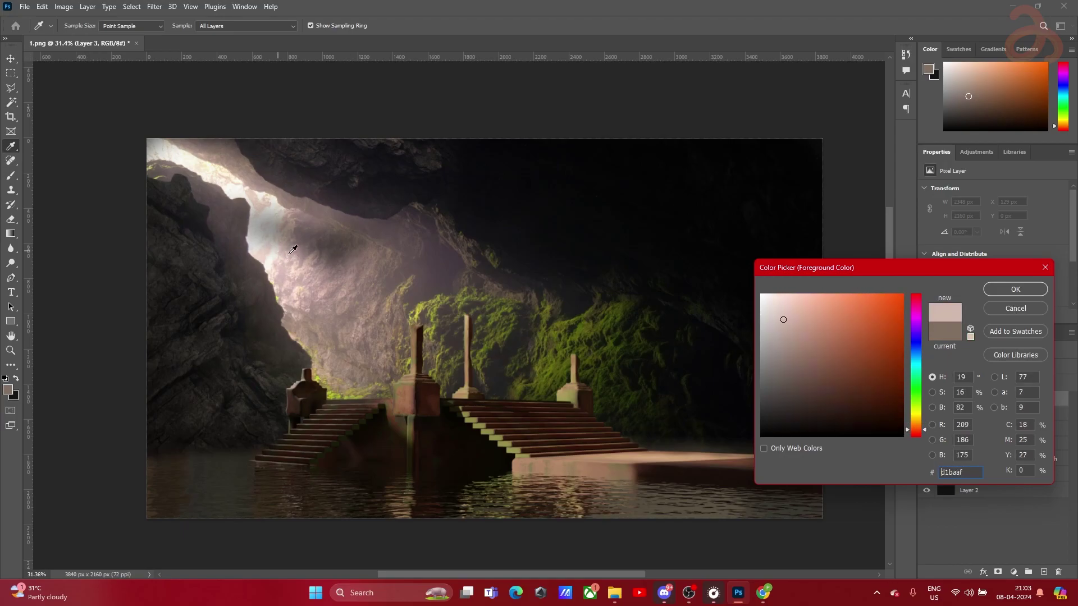
left_click(1010, 297)
Try sunshine brushes 1 and 2 as single pale pink light-ray stamps above the staircase, undoing each
key("b")
left_click(449, 241)
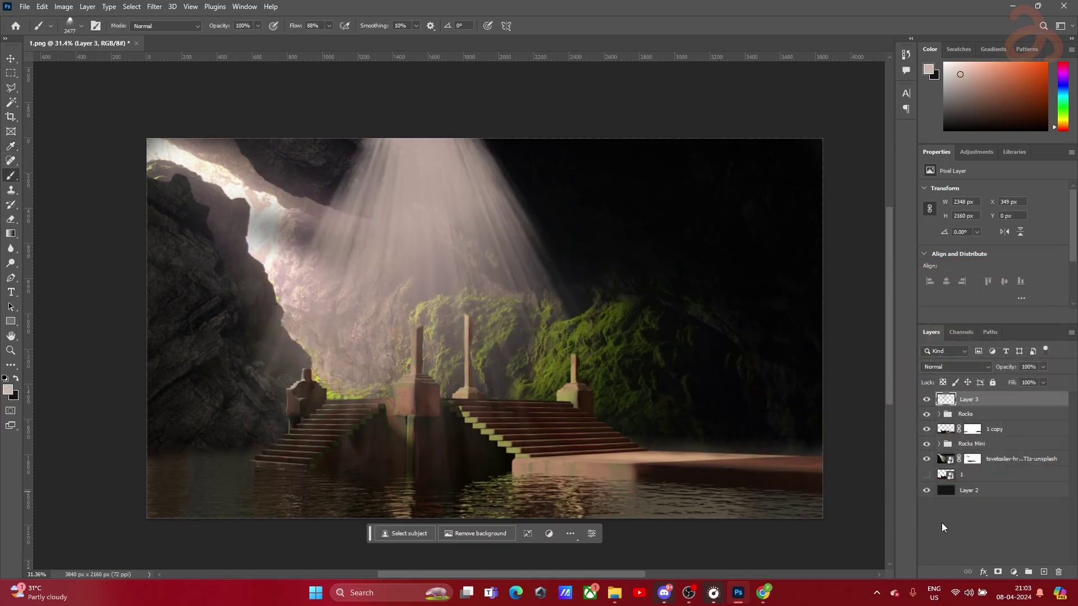
key("ctrl+z")
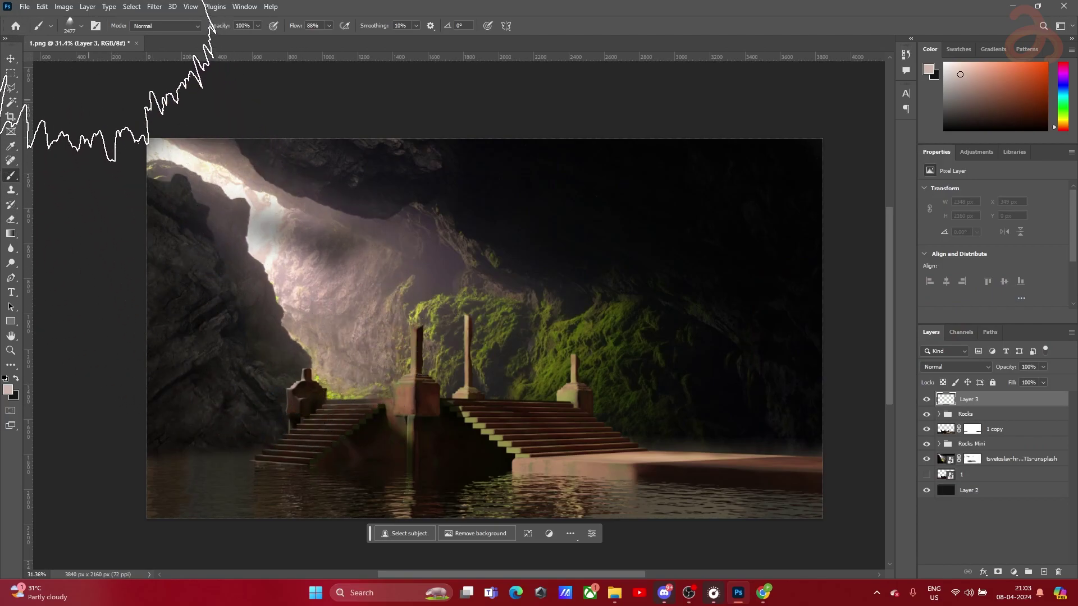
left_click(82, 26)
left_click(87, 181)
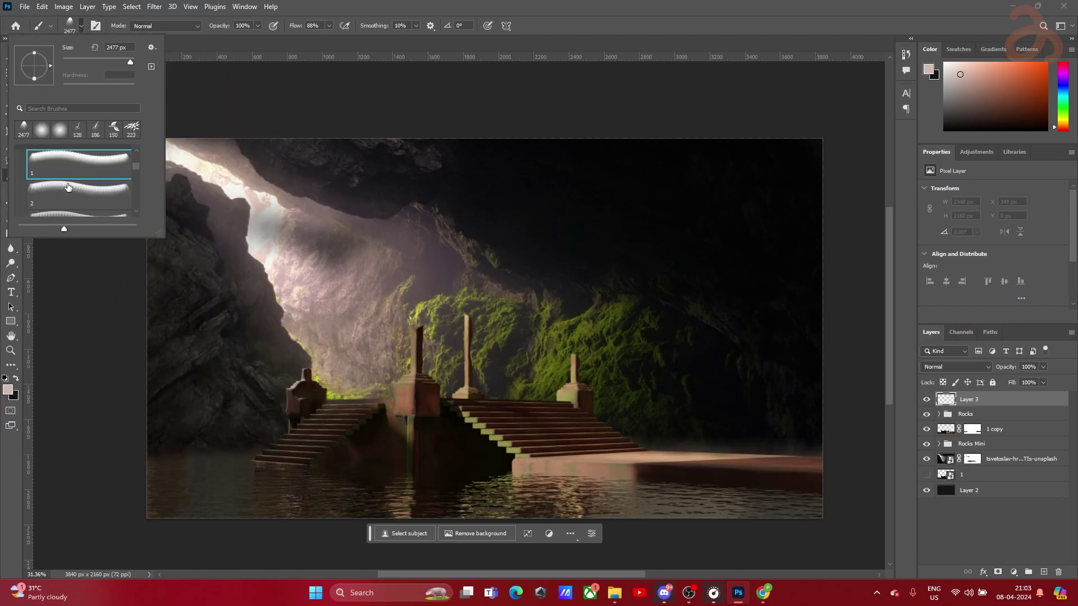
left_click(505, 292)
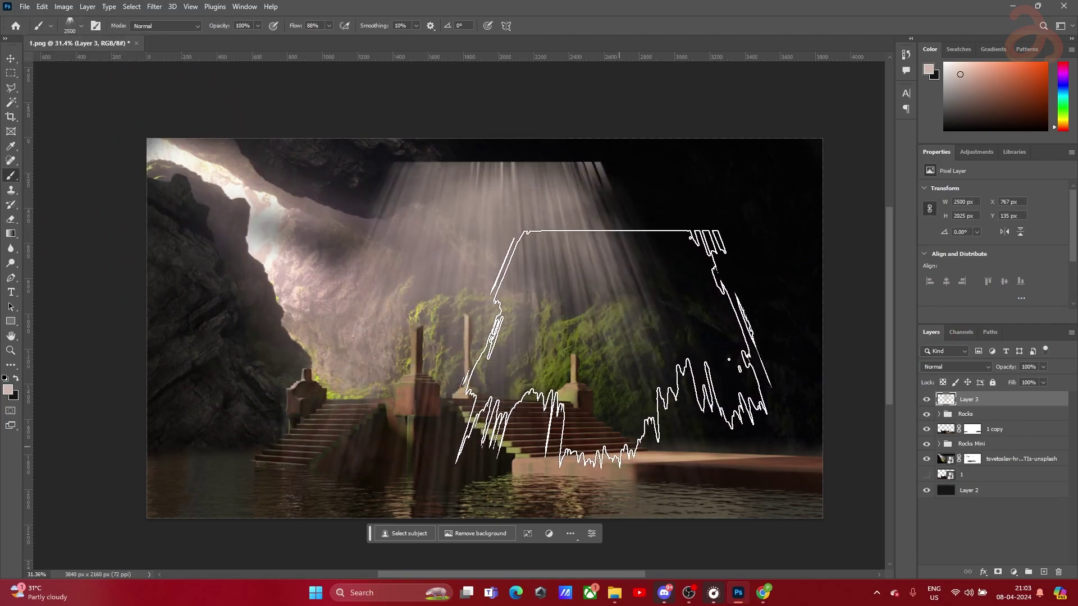
key("ctrl+z")
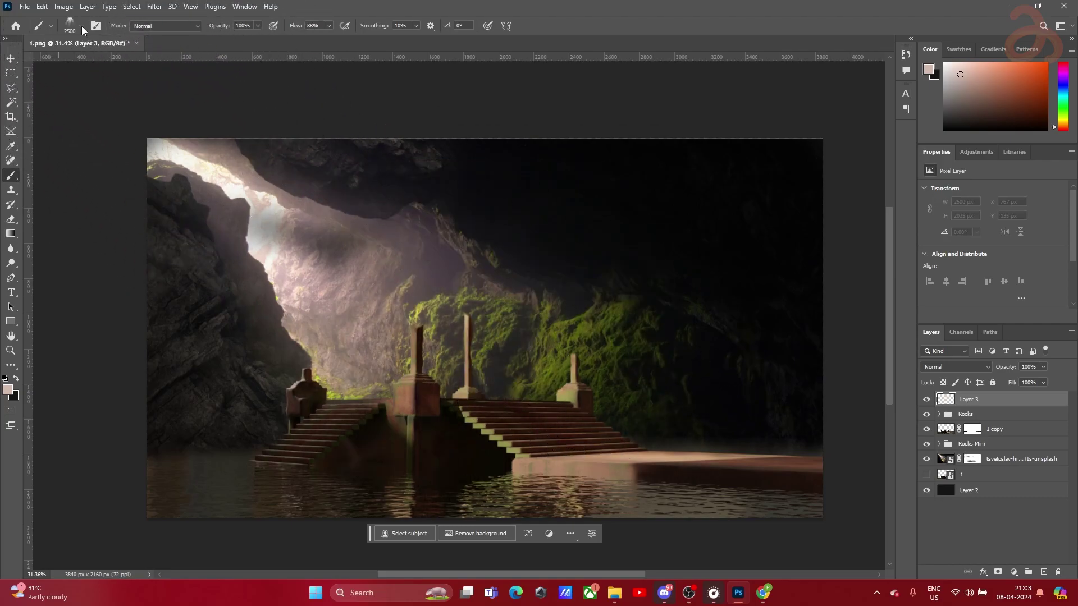
Try sunshine brushes 3 and 4 with a single light-ray stamp each over the staircase area, undoing both
left_click(82, 26)
scroll(79, 179, "up", 1)
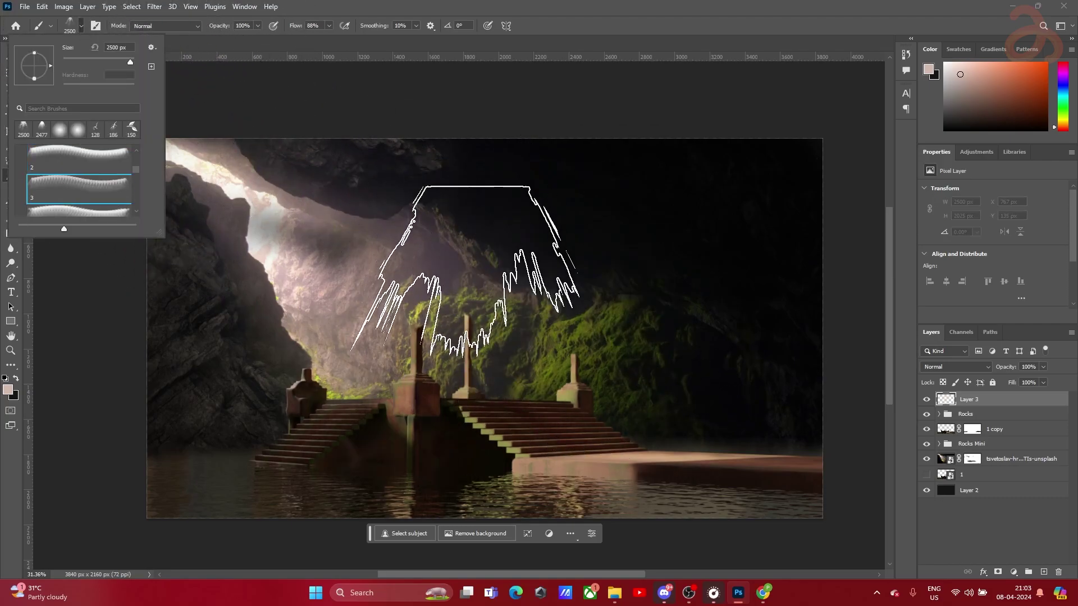
left_click(465, 269)
key("ctrl+z")
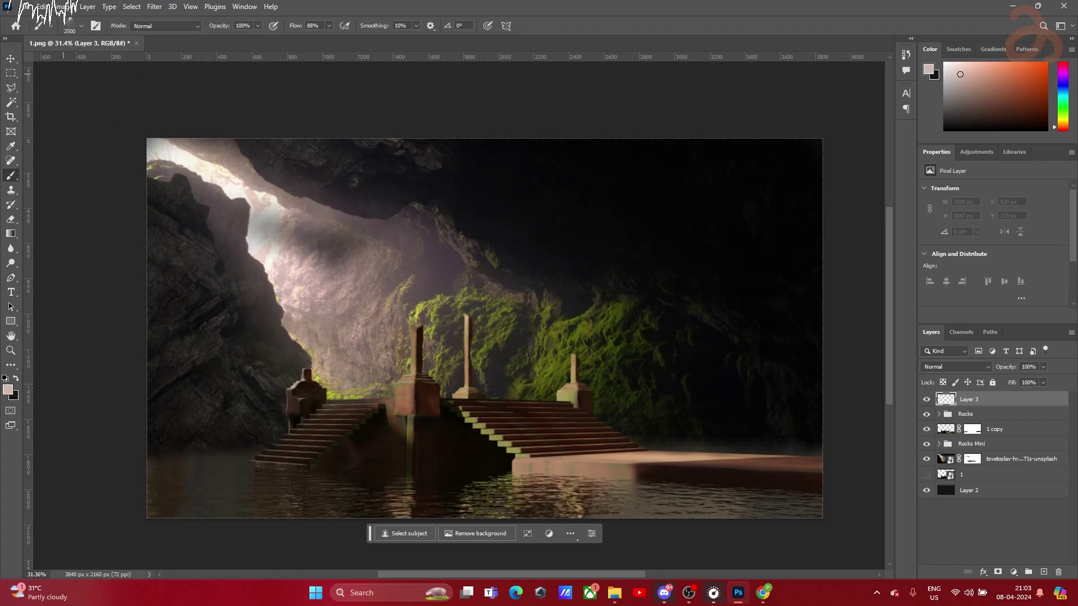
left_click(81, 26)
left_click(86, 200)
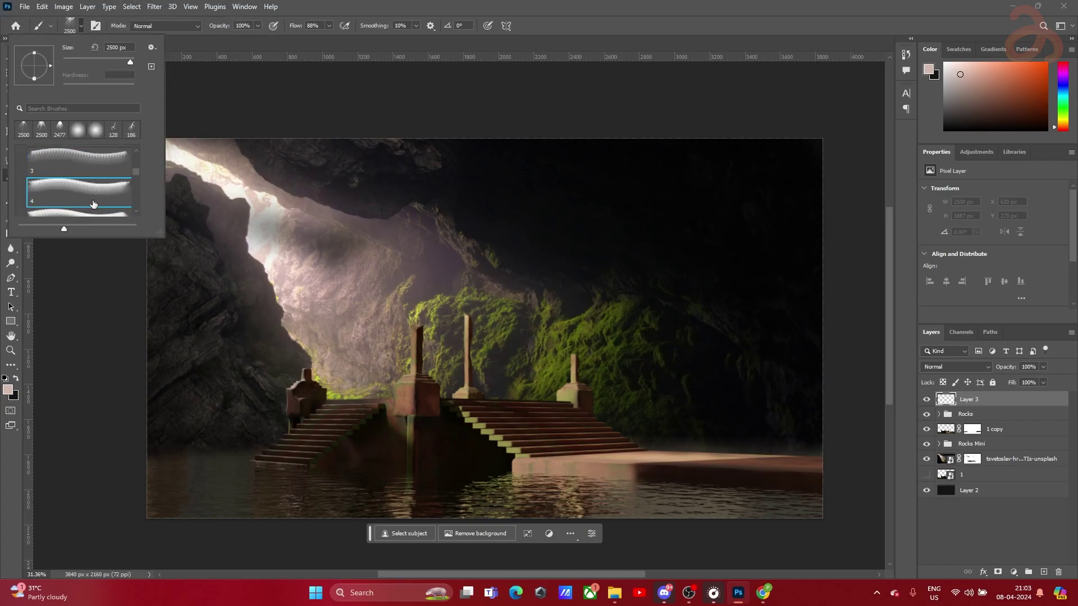
left_click(433, 337)
key("ctrl+z")
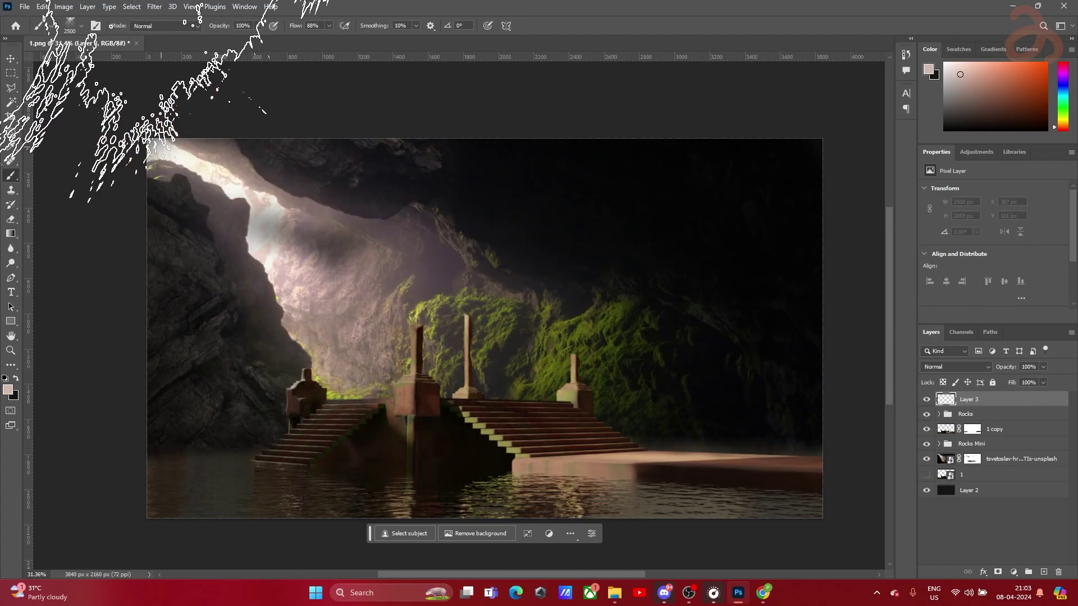
Try slanted light rays with sunshine brush 5 at several positions around the central pillars, undoing each stamp
left_click(82, 26)
left_click(79, 177)
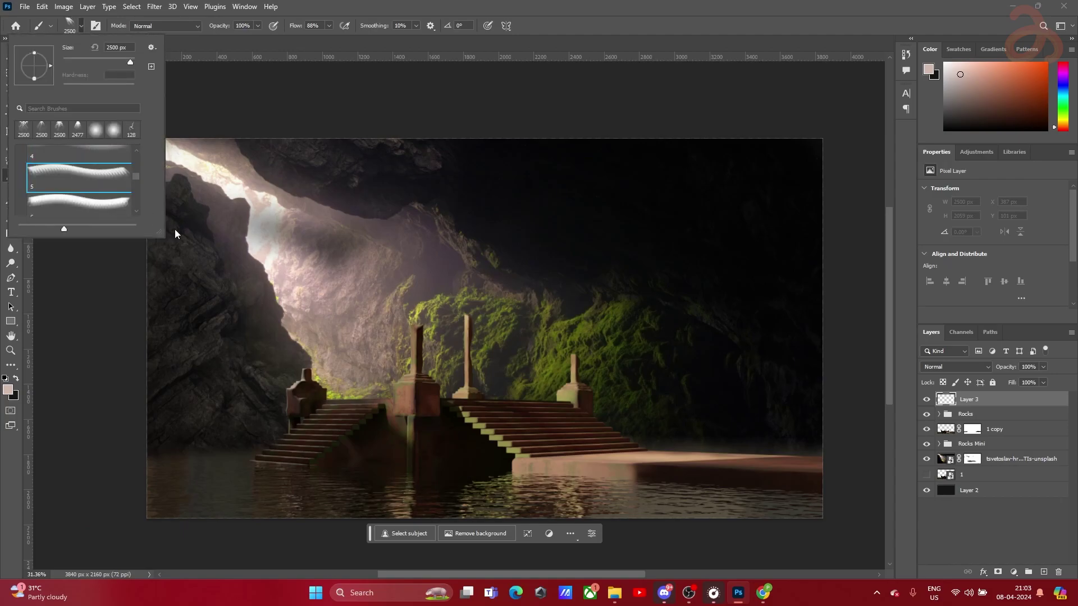
left_click(488, 310)
key("ctrl+z")
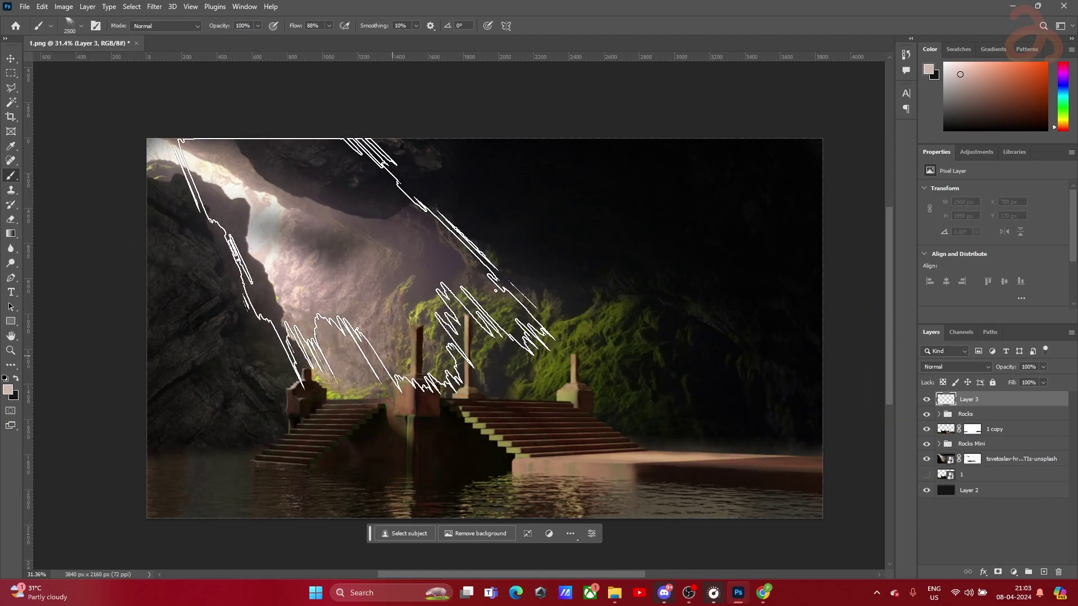
left_click(457, 289)
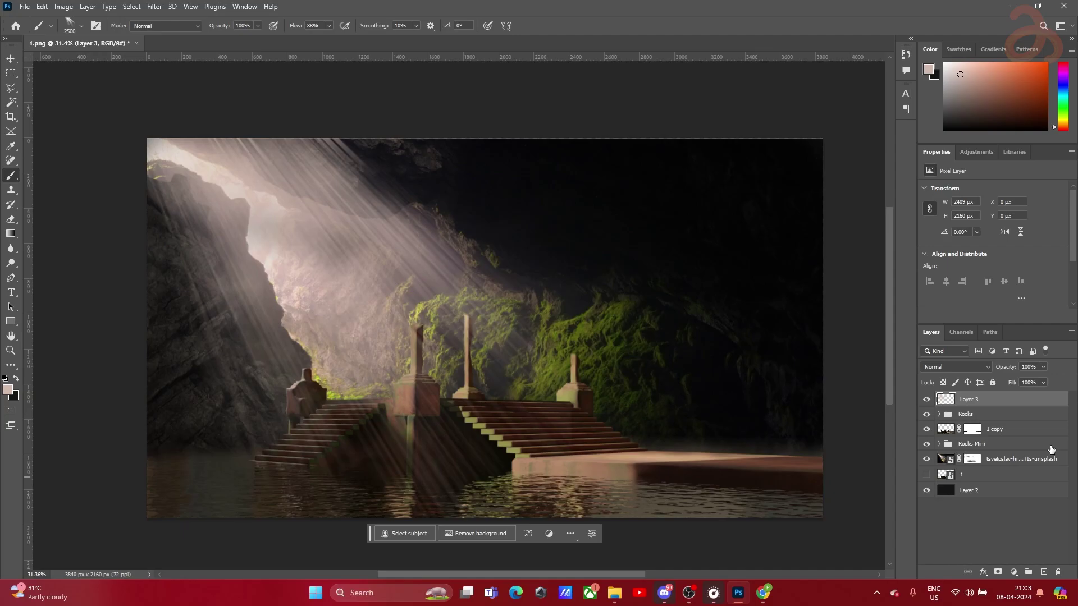
key("ctrl+z")
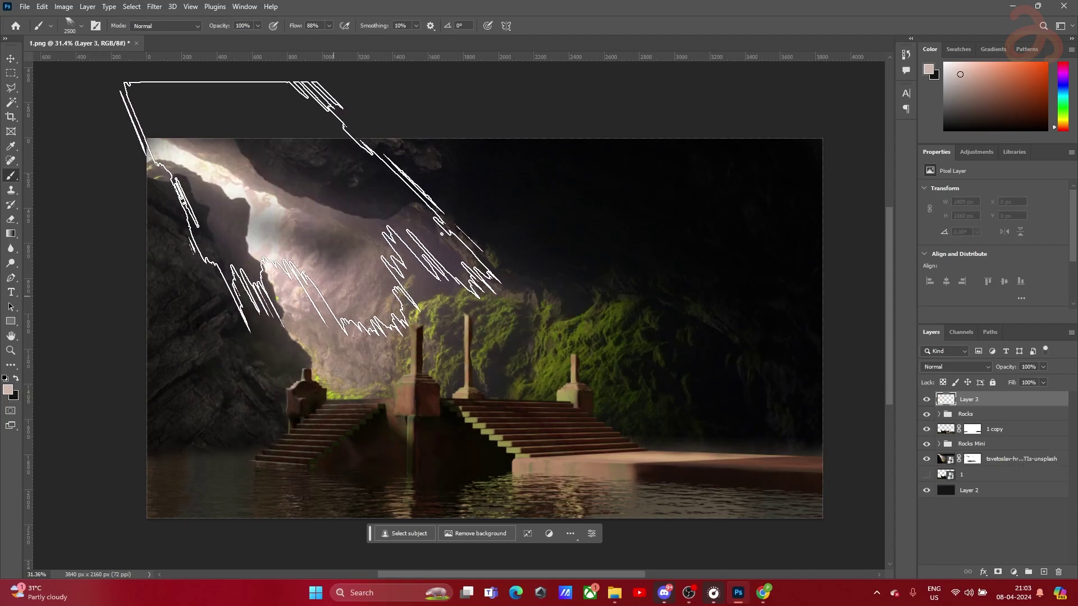
left_click(404, 358)
key("ctrl+z")
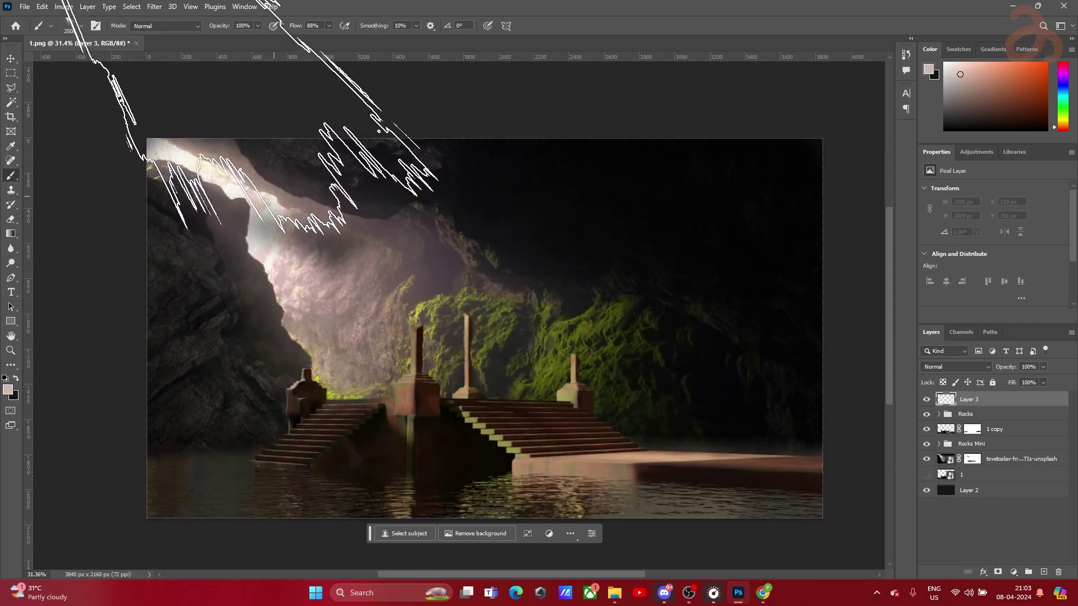
Try sunshine brush 6 with one wide light-ray stamp over the central pillars and undo it
left_click(81, 25)
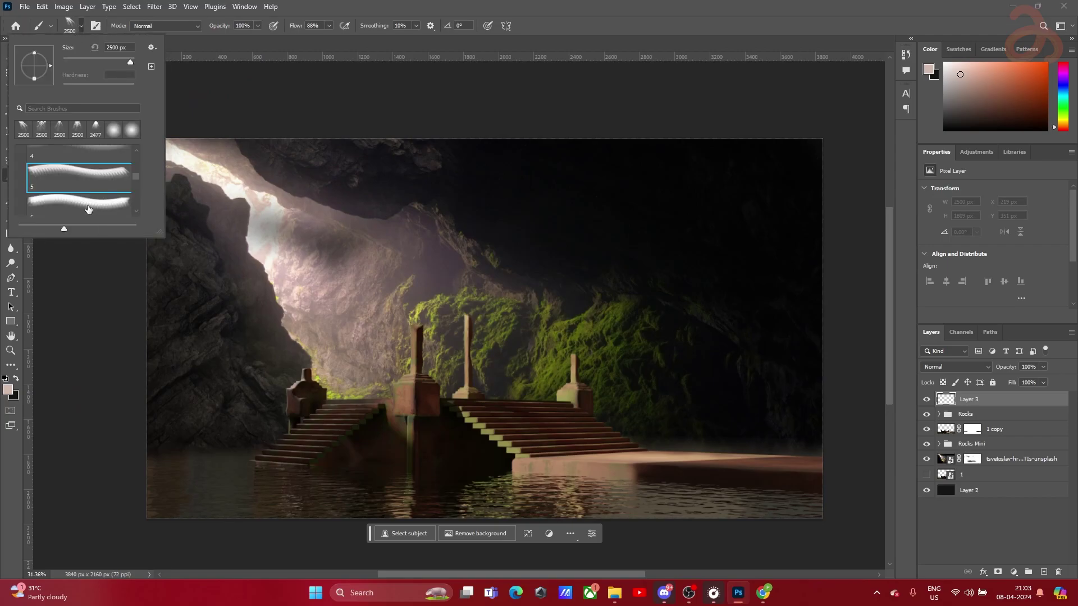
left_click(407, 320)
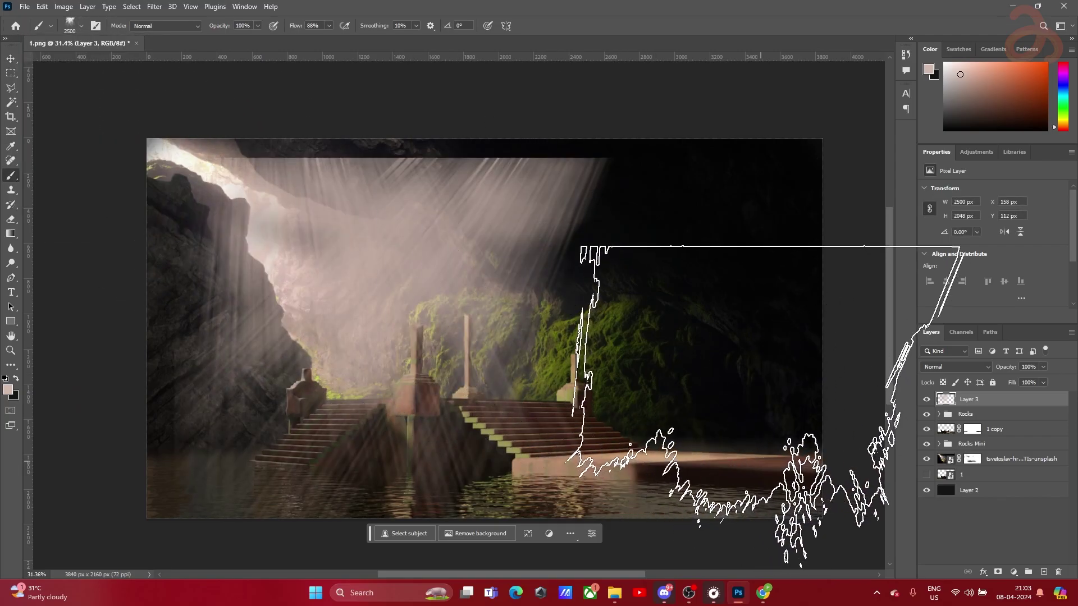
key("ctrl+z")
Switch to another sunshine brush and stamp light rays from the cave ceiling over the left staircase
left_click(81, 26)
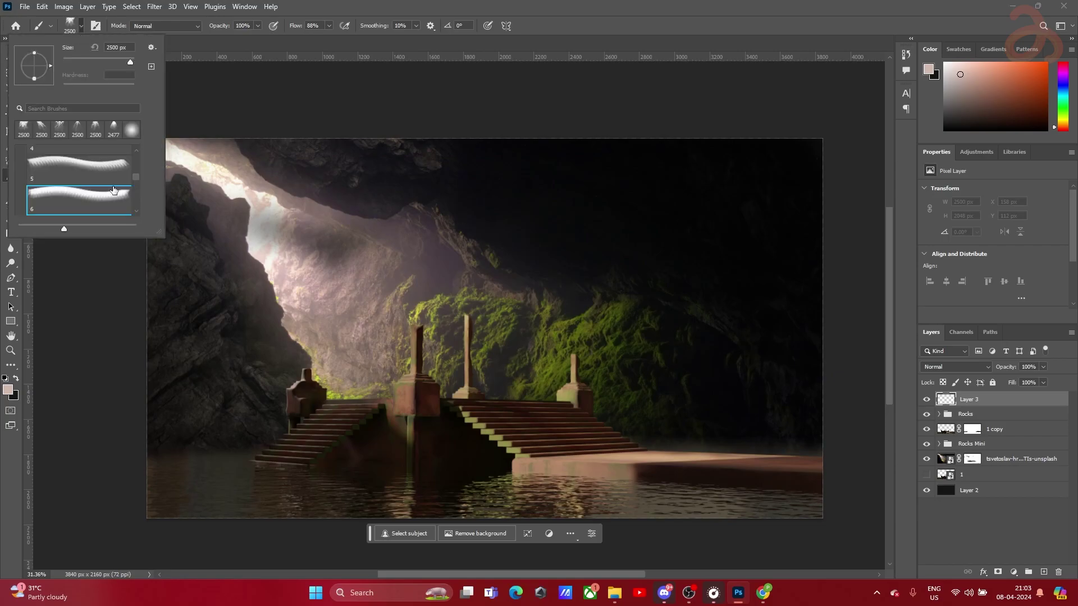
left_click(409, 323)
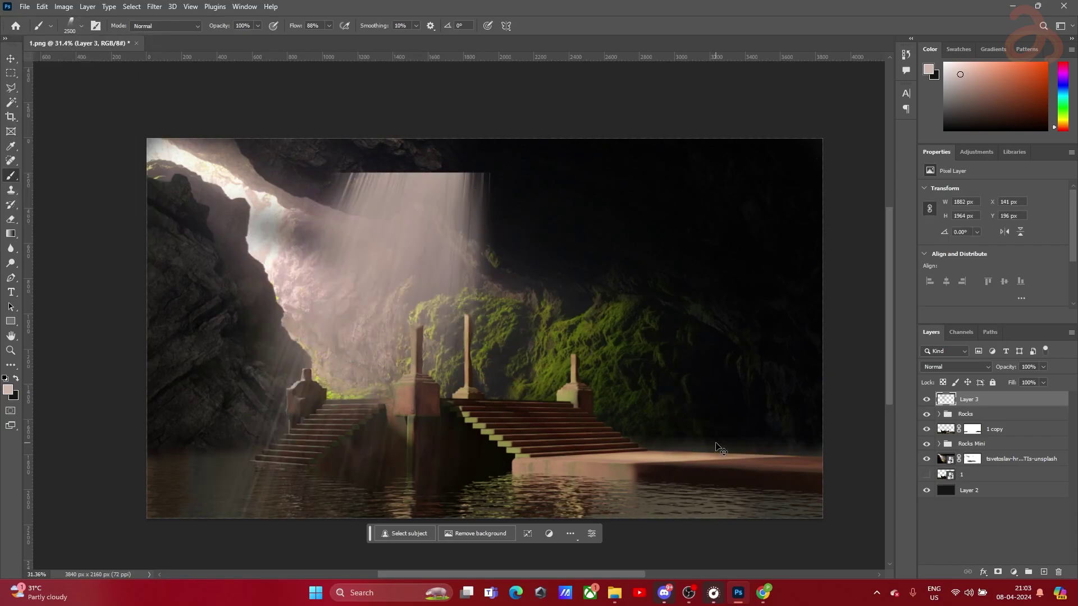
Undo the previous light rays, and try sunshine brush 8 with stamps at two positions over the cave opening, undoing both
key("ctrl+z")
left_click(82, 25)
left_click(70, 218)
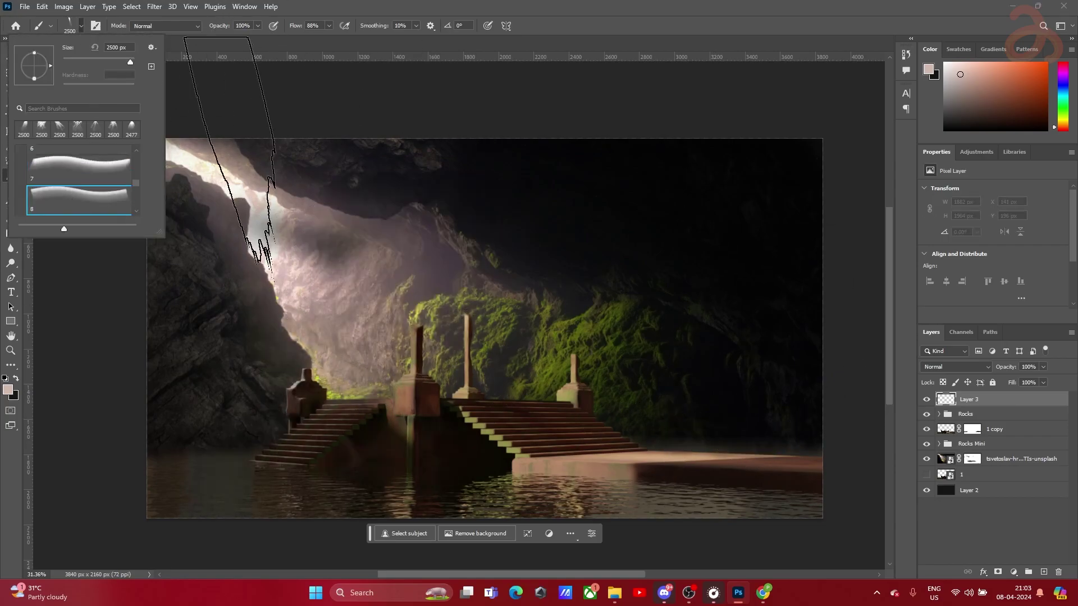
left_click(297, 284)
key("ctrl+z")
left_click(402, 264)
key("ctrl+z")
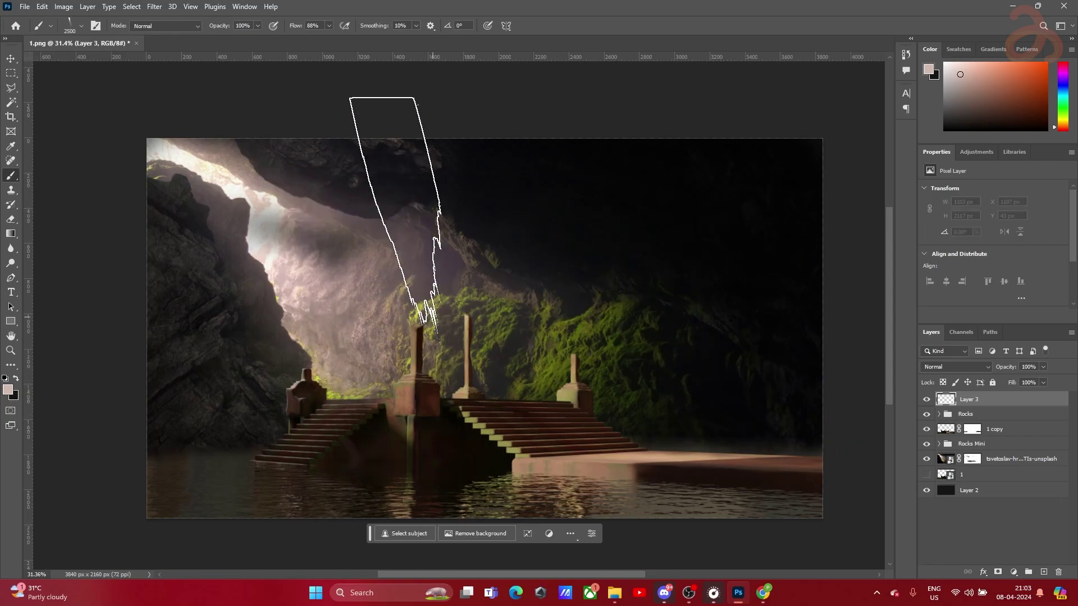
Try sunshine brushes 9 and 10 with a single light-ray stamp each in front of the bright cave wall, undoing both
left_click(82, 25)
scroll(70, 188, "down", 3)
left_click(70, 188)
left_click(305, 298)
key("ctrl+z")
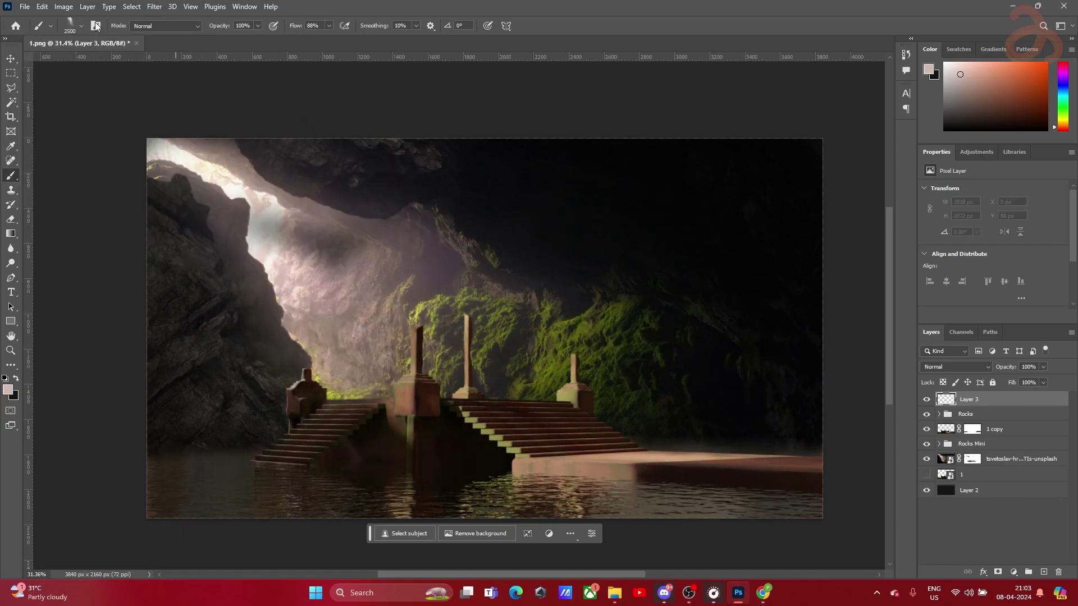
left_click(82, 27)
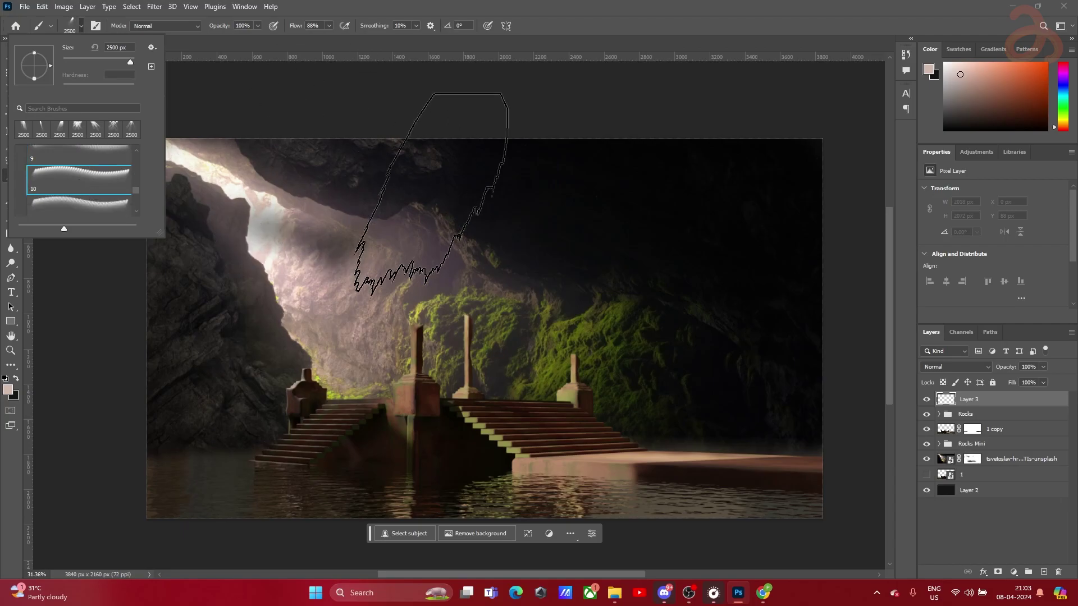
left_click(395, 286)
key("ctrl+z")
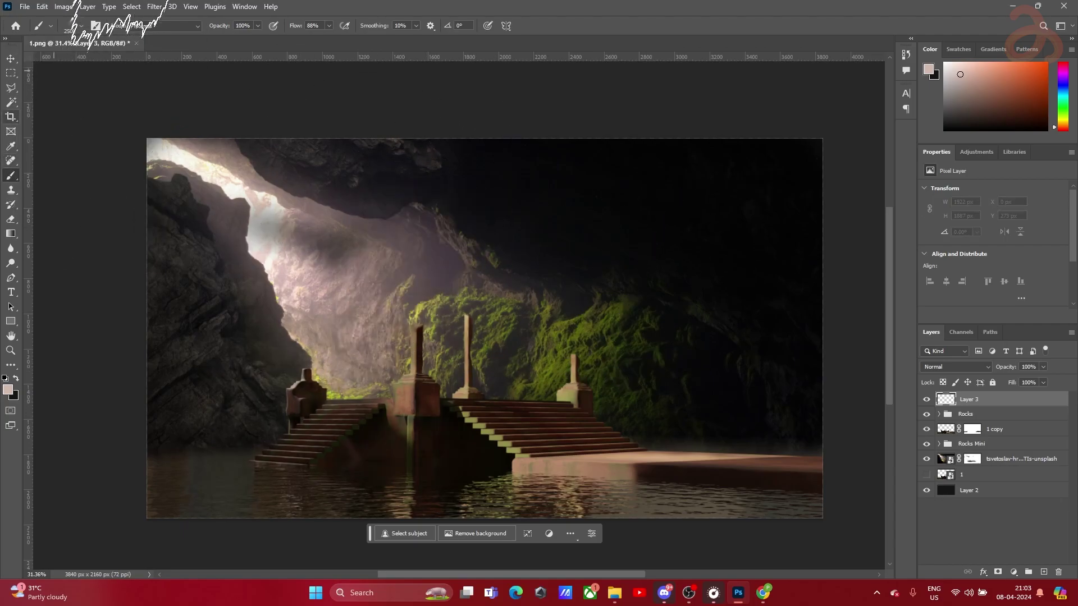
Try sunshine brushes 11 and 12 with one light-ray stamp each above the left staircase, undoing both
left_click(82, 27)
left_click(95, 211)
left_click(322, 387)
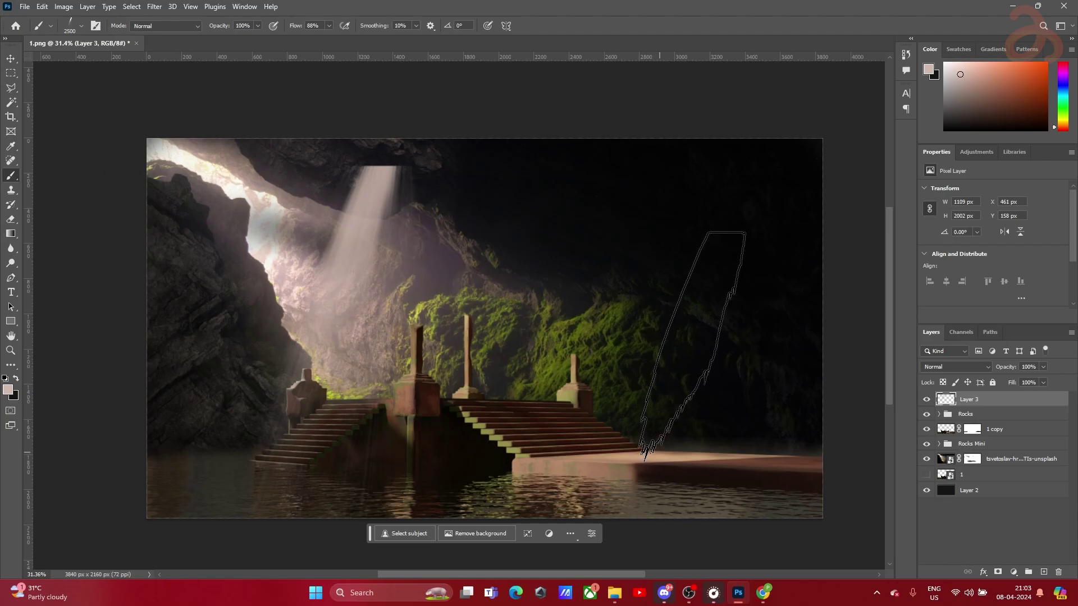
key("ctrl+z")
left_click(82, 26)
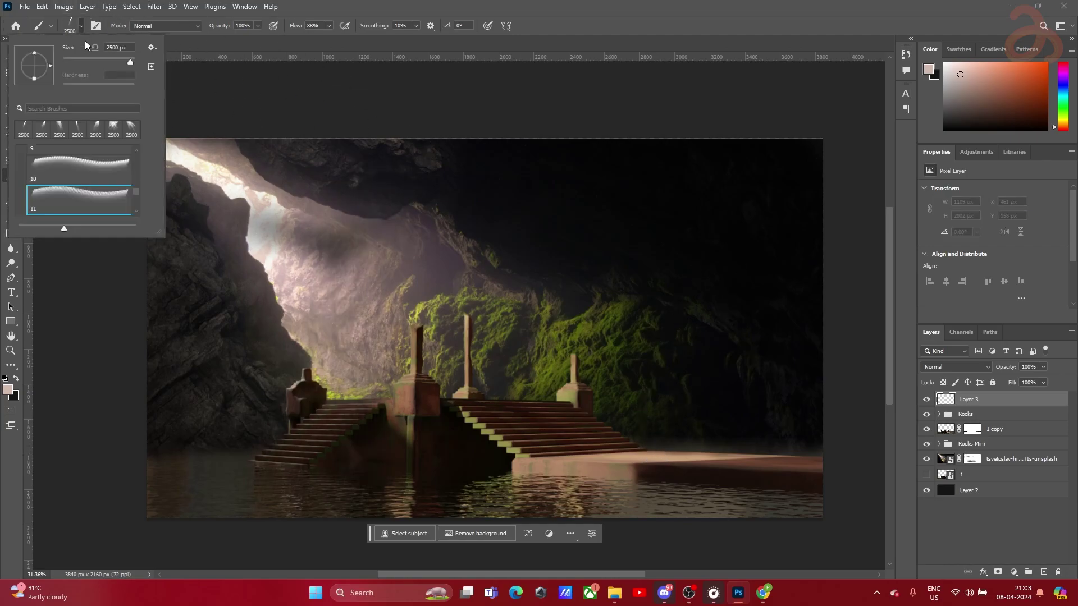
left_click(82, 163)
left_click(387, 374)
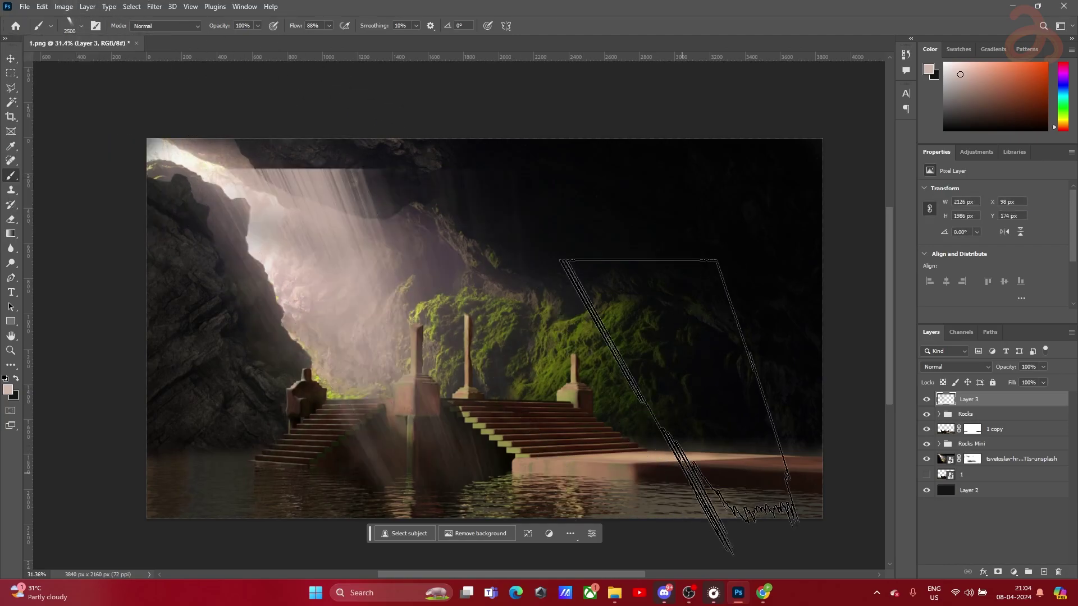
key("ctrl+z")
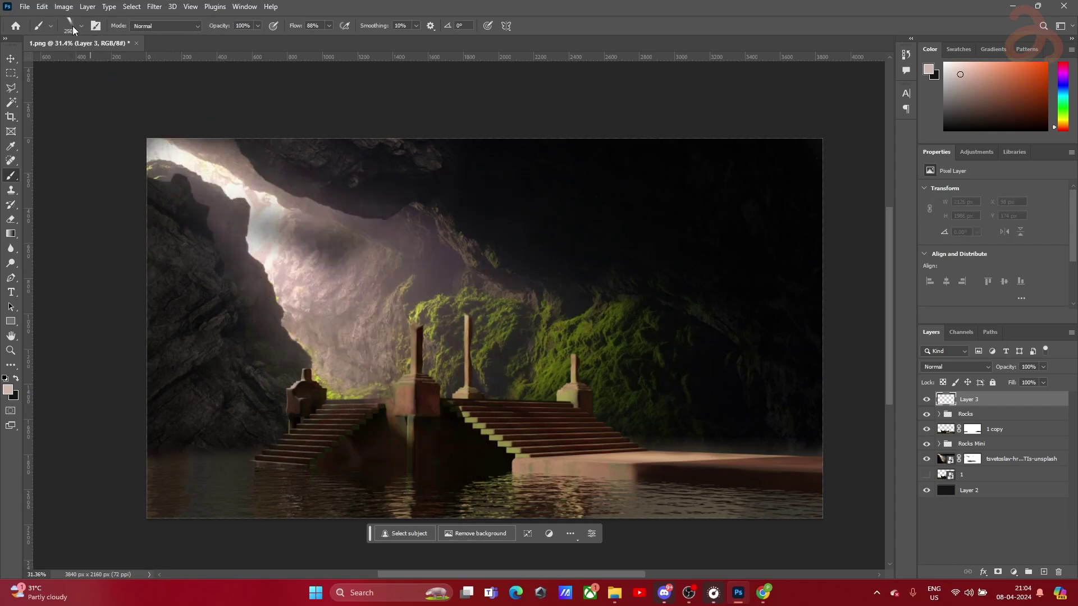
Try sunshine brushes 13 and 14 with one light-ray stamp each between the cave opening and the pillars, undoing both
left_click(82, 26)
left_click(404, 281)
key("ctrl+z")
left_click(83, 26)
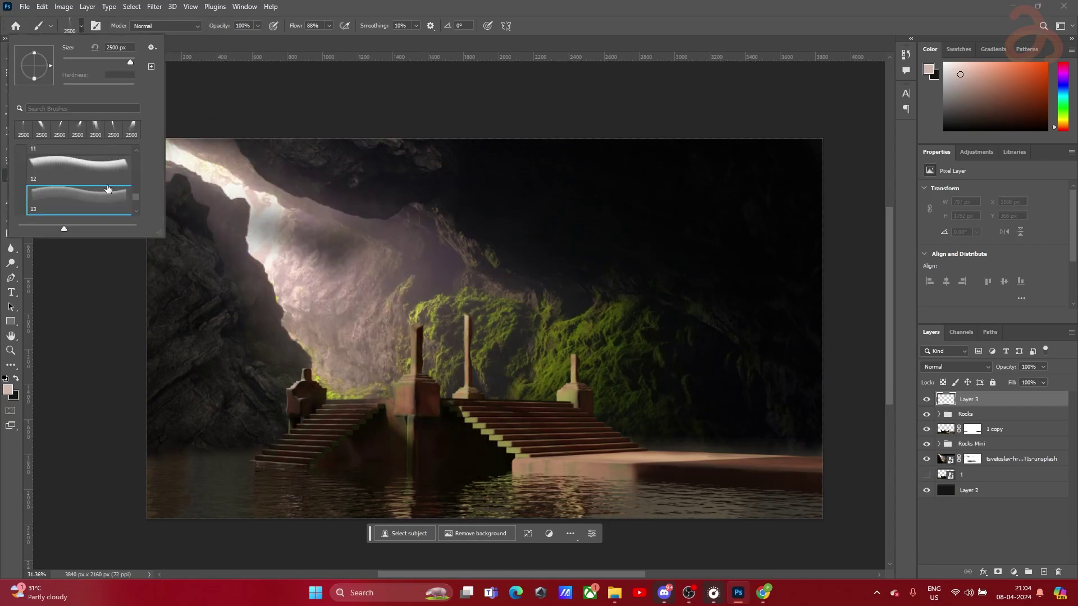
left_click(314, 306)
key("ctrl+z")
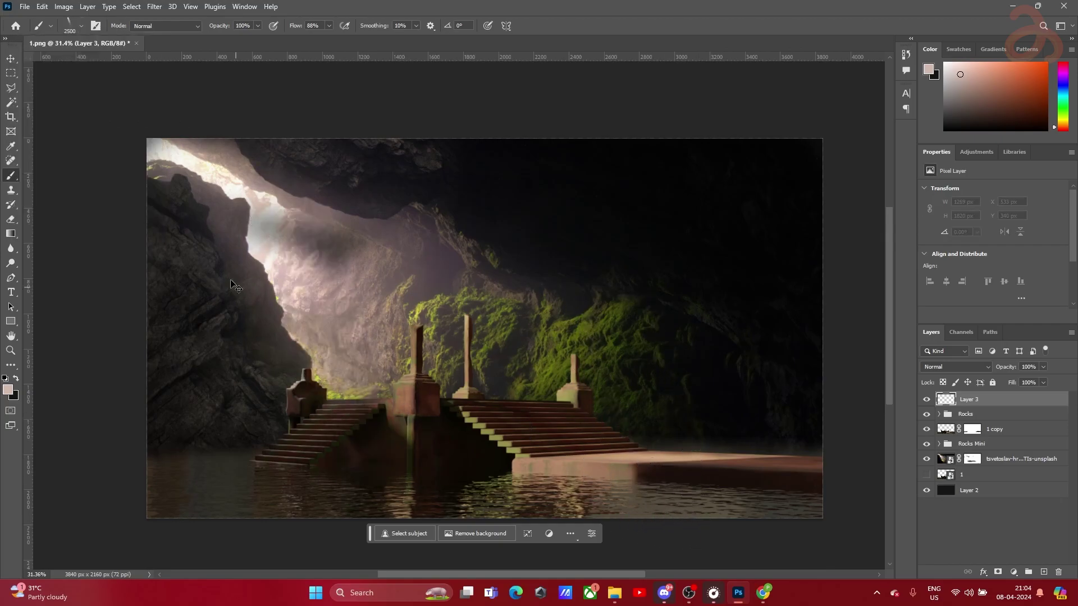
Try sunshine brush 15 with one narrow light-ray stamp over the left staircase and undo it
left_click(81, 26)
left_click(83, 204)
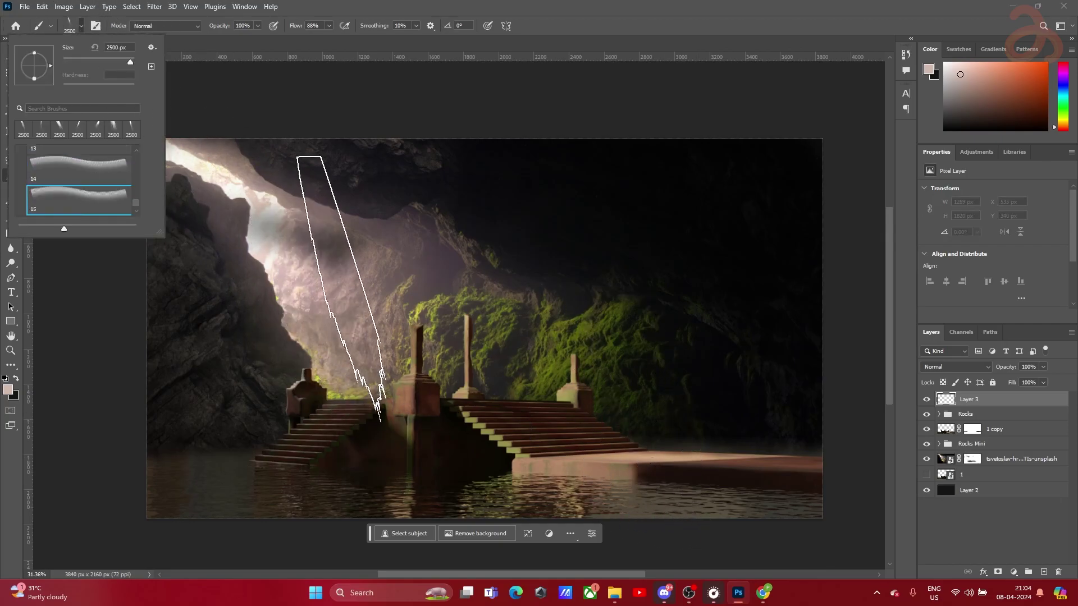
left_click(377, 411)
key("ctrl+z")
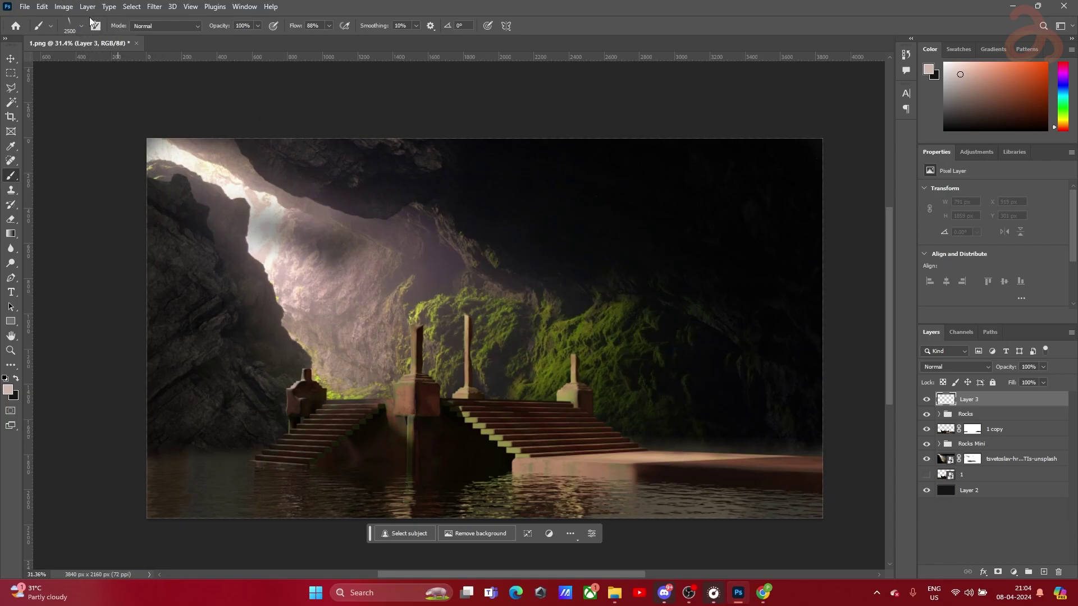
Return to sunshine brush 5 and try one slanted light-ray stamp across the staircase and pillars, undoing the stamp
left_click(81, 27)
scroll(84, 174, "down", 1)
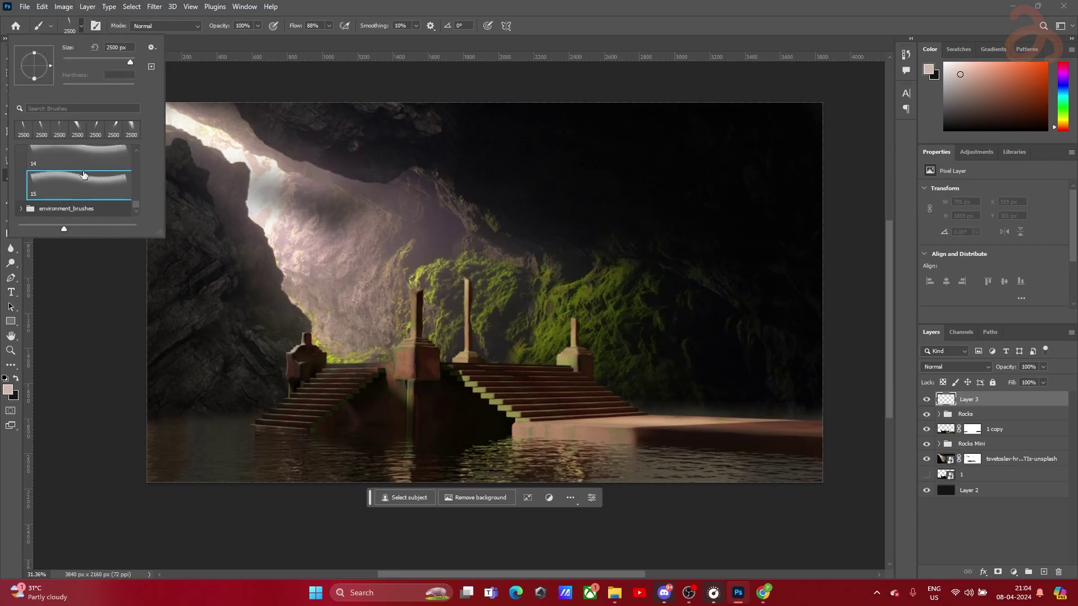
scroll(83, 174, "up", 10)
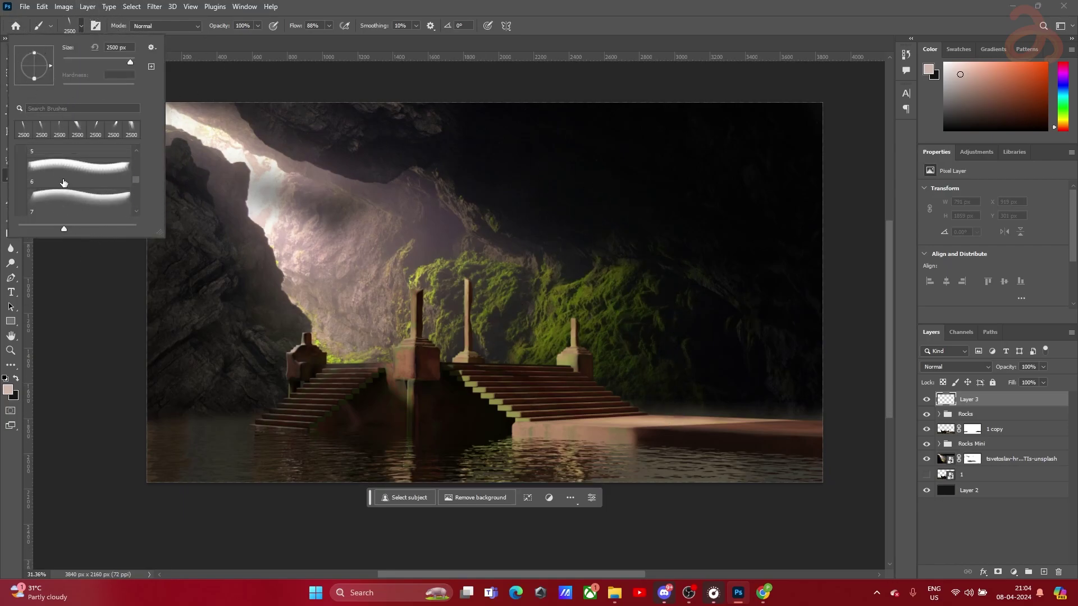
left_click(66, 179)
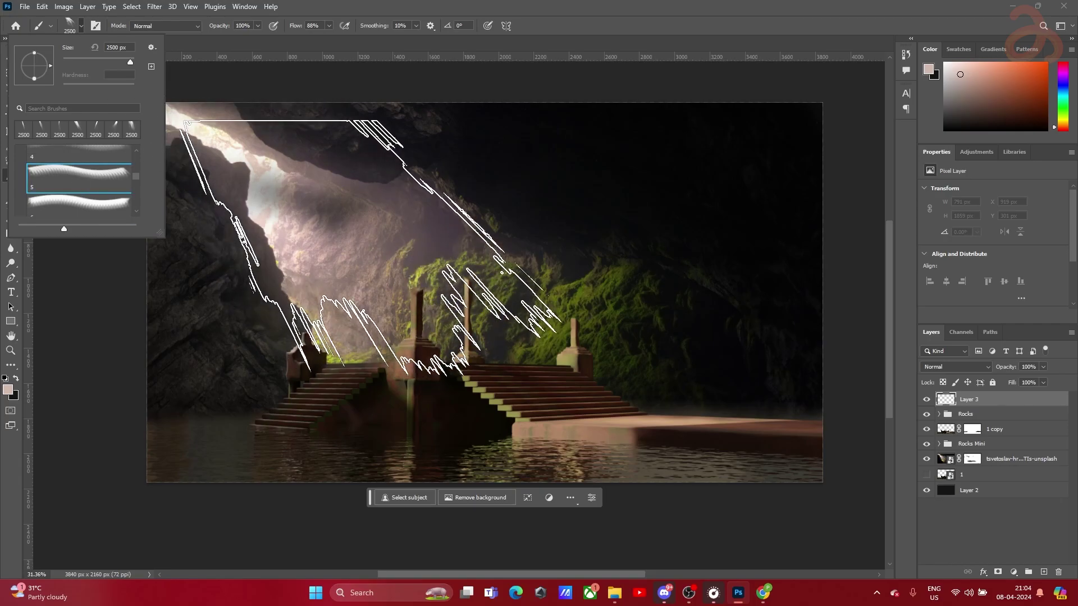
left_click(427, 247)
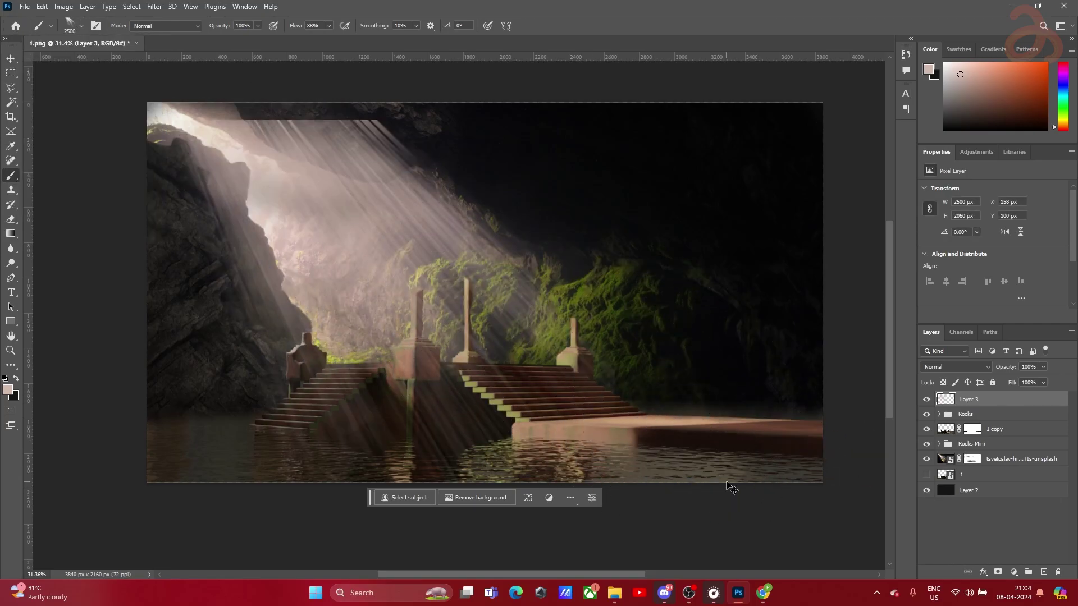
key("ctrl+z")
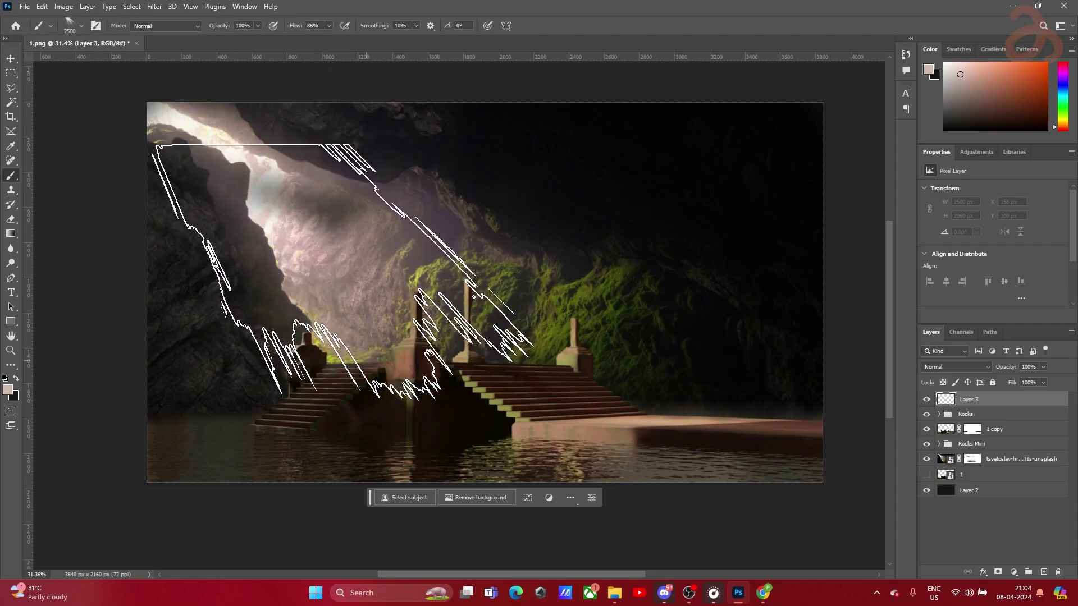
Enlarge the brush to 3457 px, try one wide light-ray stamp over the staircase and undo it
right_click(367, 364, "alt")
left_click_drag(366, 365, 430, 365)
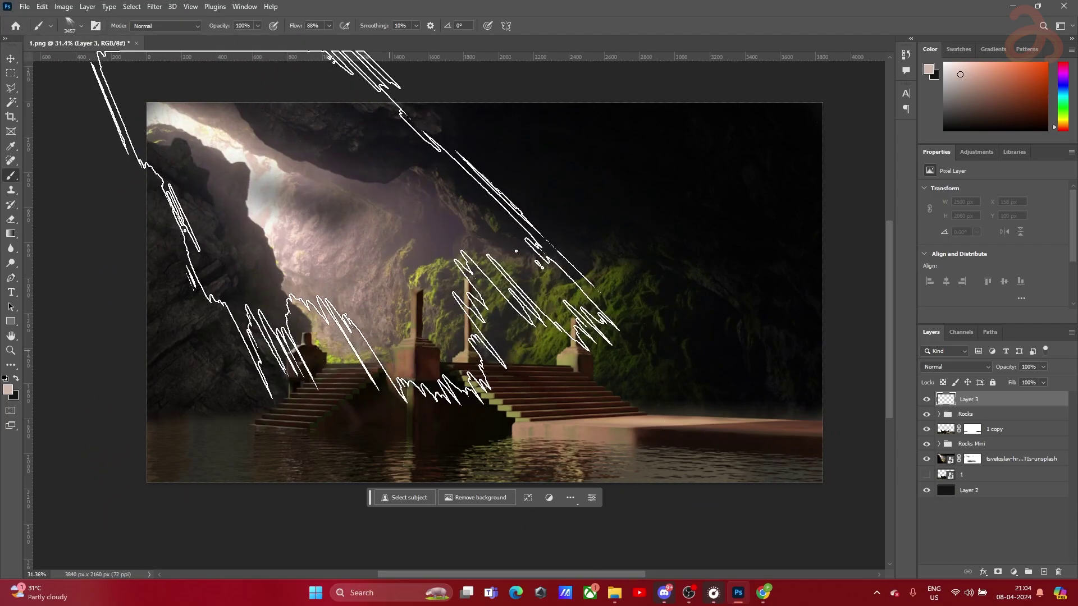
left_click(457, 275)
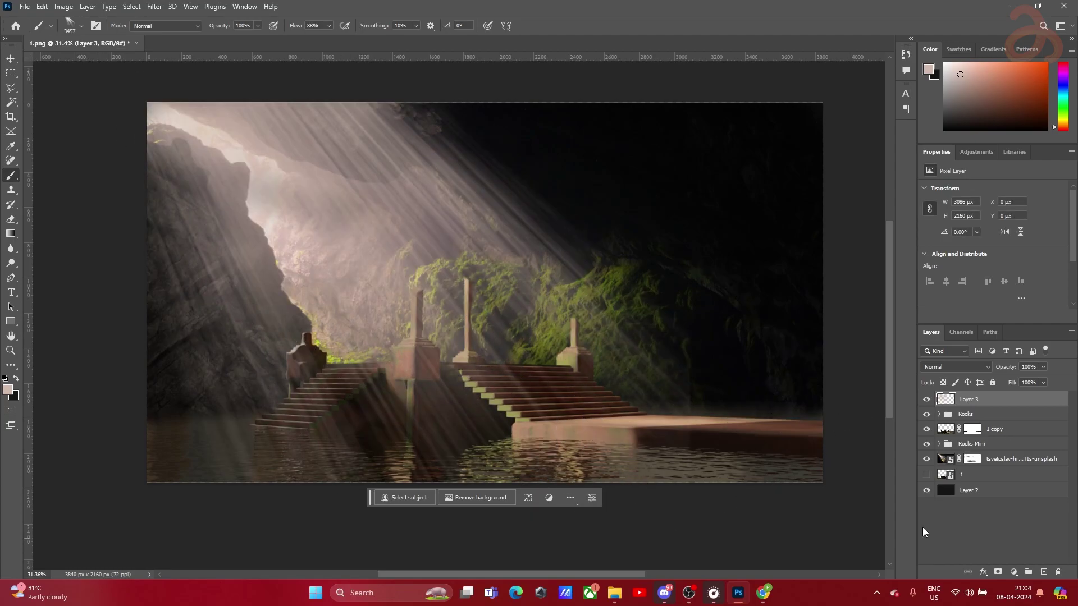
key("ctrl+z")
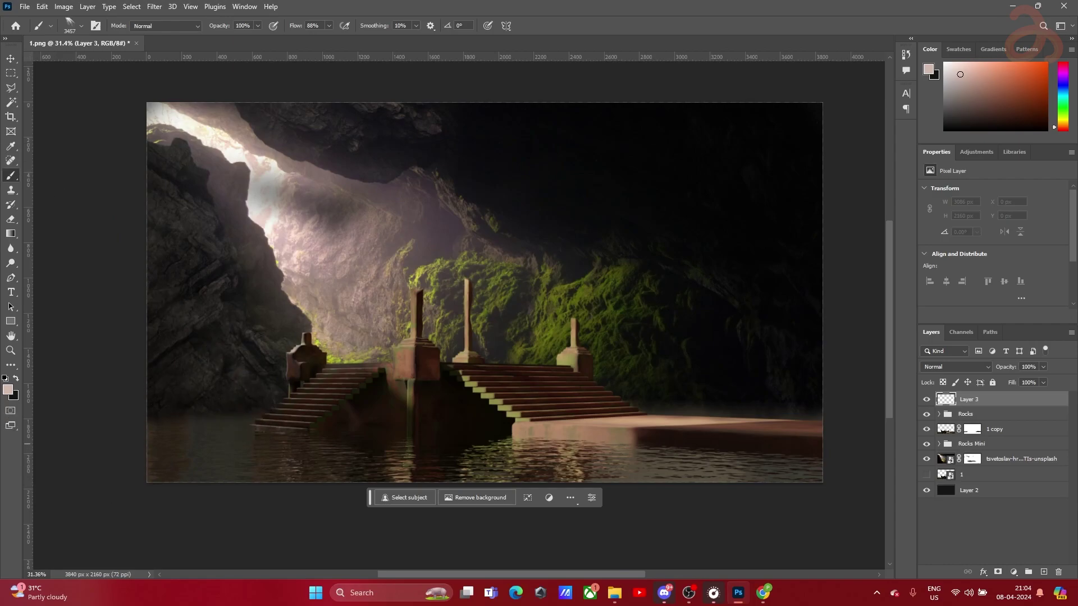
Set the foreground colour to fafafa, try one stamp of near-white light rays from the cave opening and undo it
left_click(8, 389)
left_click(762, 297)
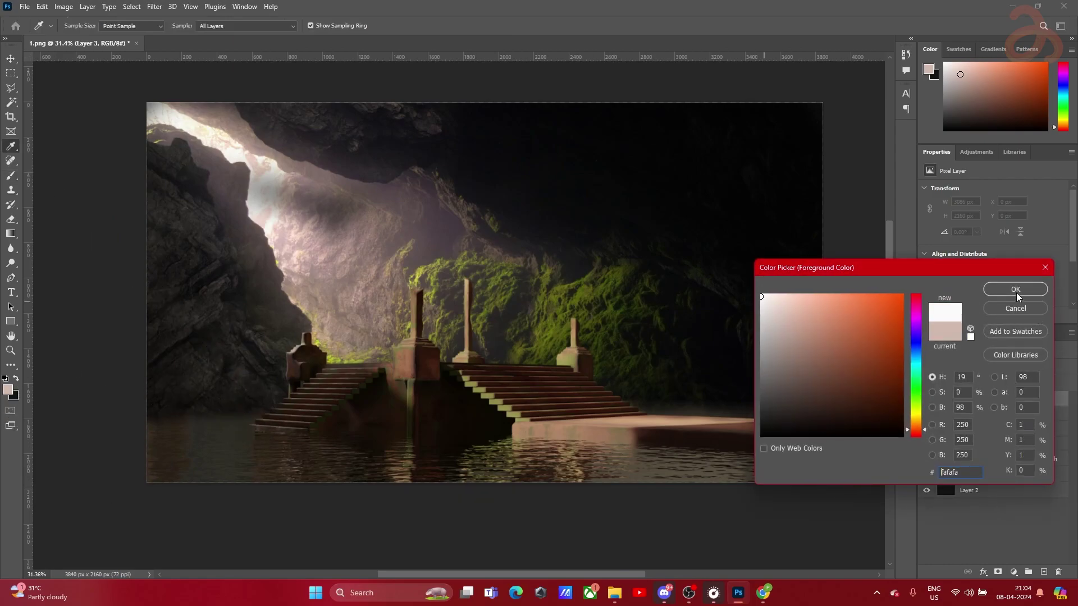
left_click(1015, 289)
left_click(342, 253)
mouse_move(768, 590)
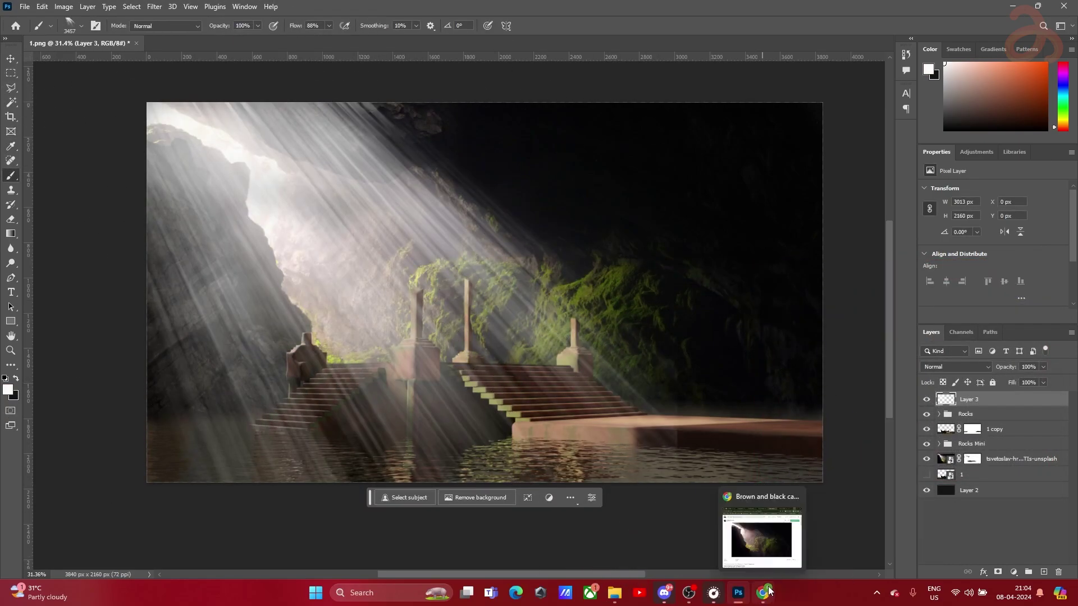
key("ctrl+z")
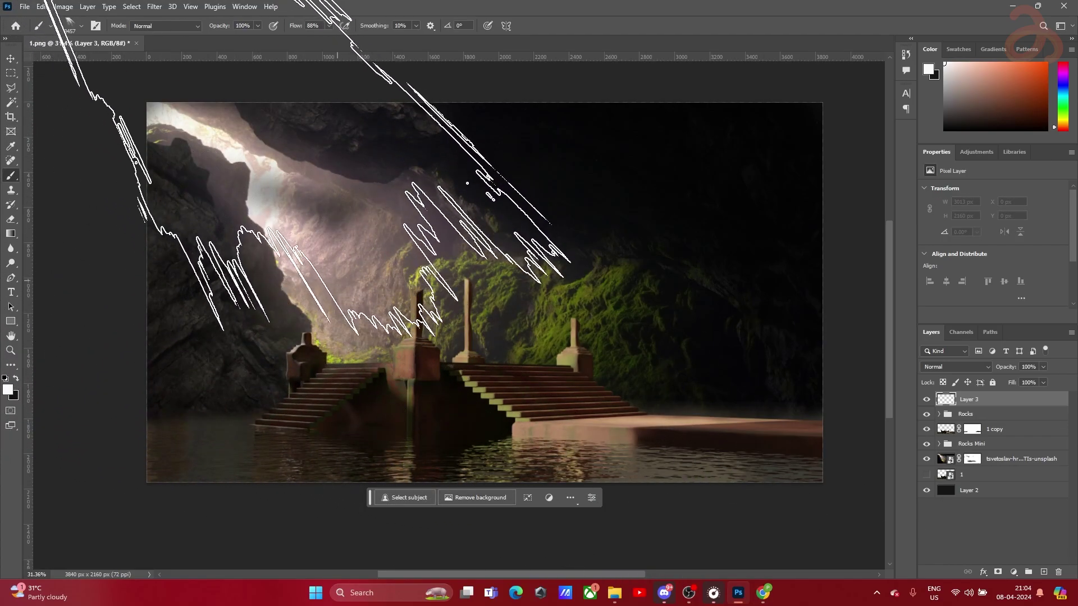
Change the brush colour to a pale pink, try one large light-ray stamp from the cave opening and undo it
mouse_move(328, 205)
left_mouse_down()
mouse_move(269, 190)
mouse_move(269, 163)
left_mouse_up()
left_click(269, 163)
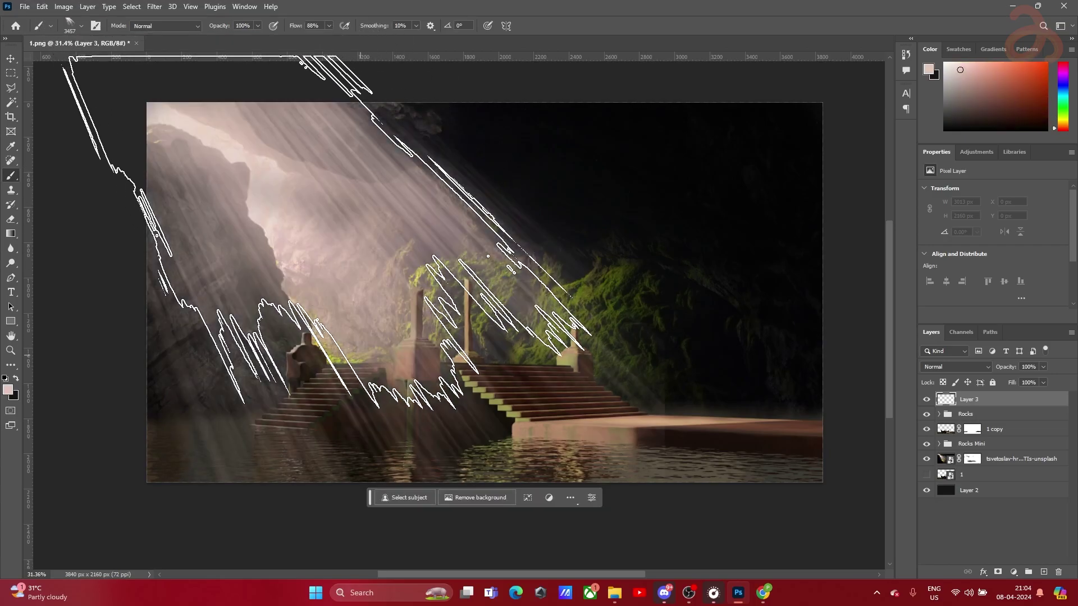
key("ctrl+z")
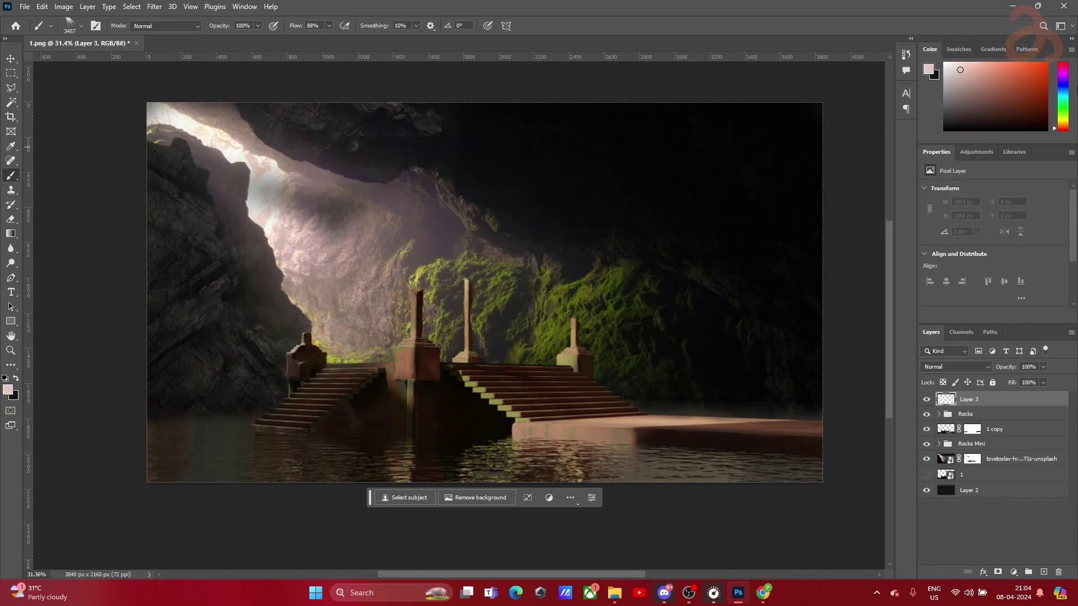
Shift the brush colour's hue to a pale warm cream and try large light-ray stamps at two positions, undoing both
left_click_drag(1064, 130, 1065, 124)
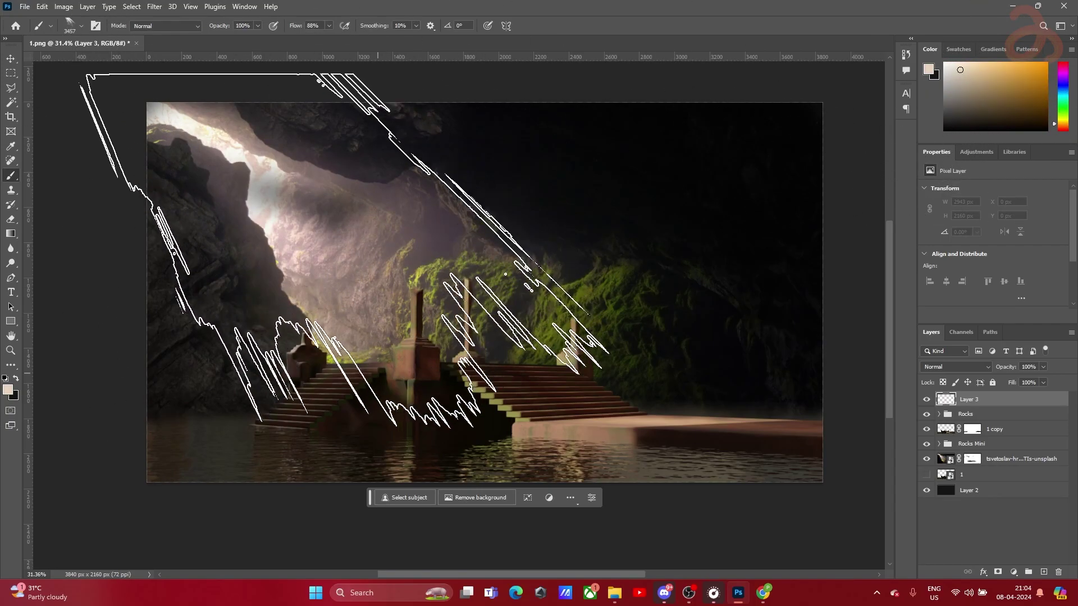
left_click(354, 247)
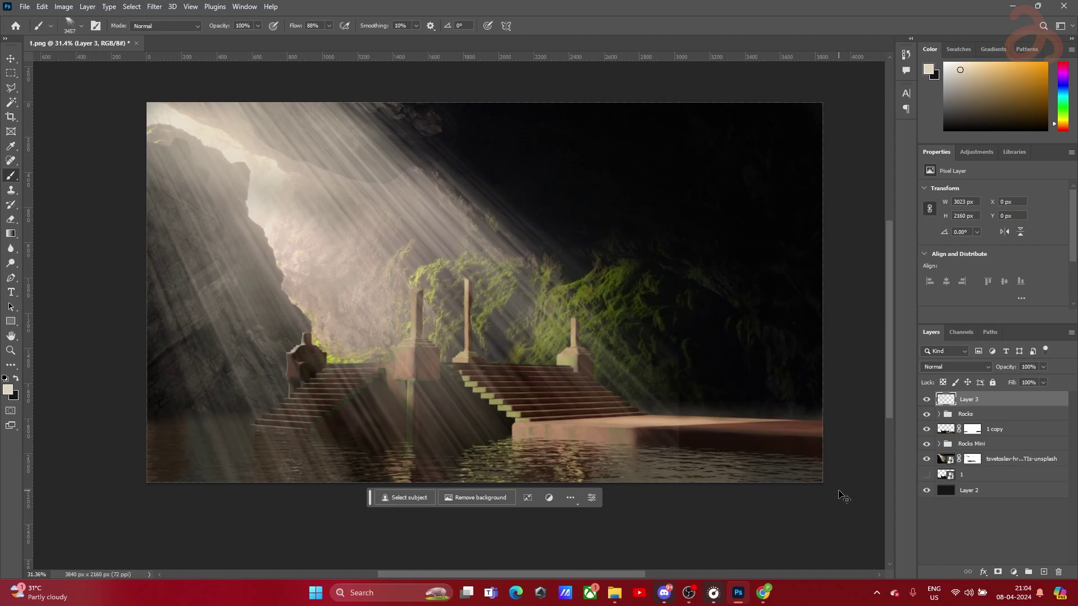
key("ctrl+z")
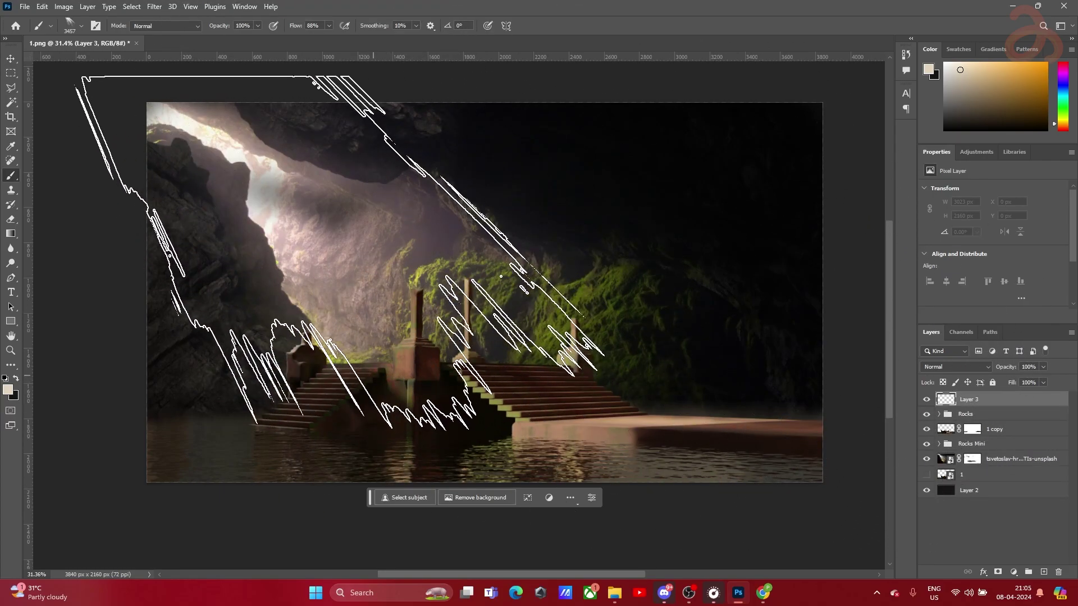
left_click(247, 143)
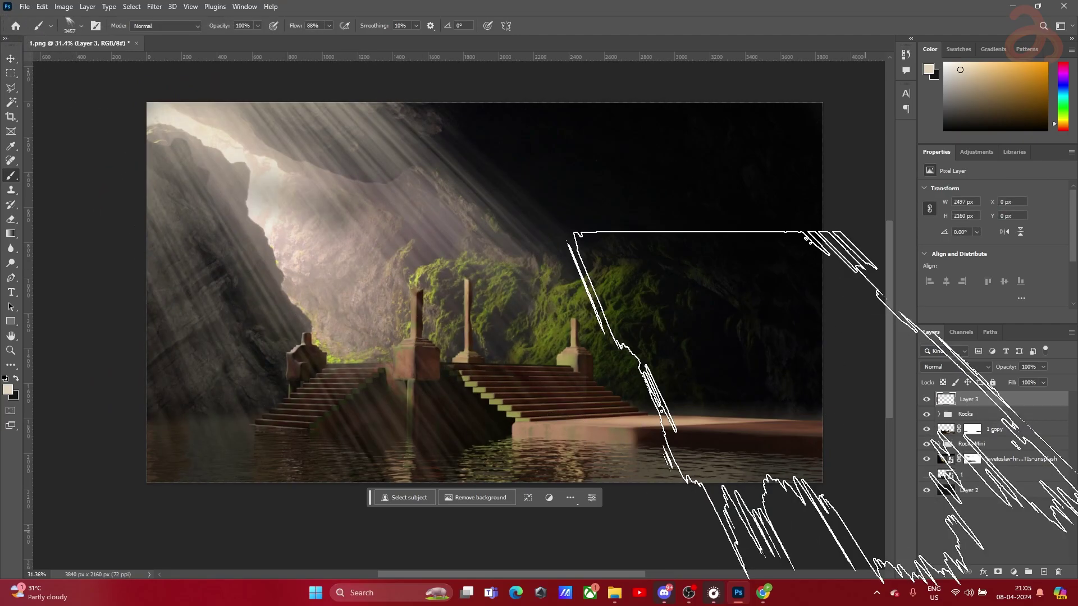
key("ctrl+z")
Reduce the brush to about 2130 px, try one light-ray stamp near the cave opening and undo it
right_click(406, 288, "ctrl")
right_click(365, 321, "alt")
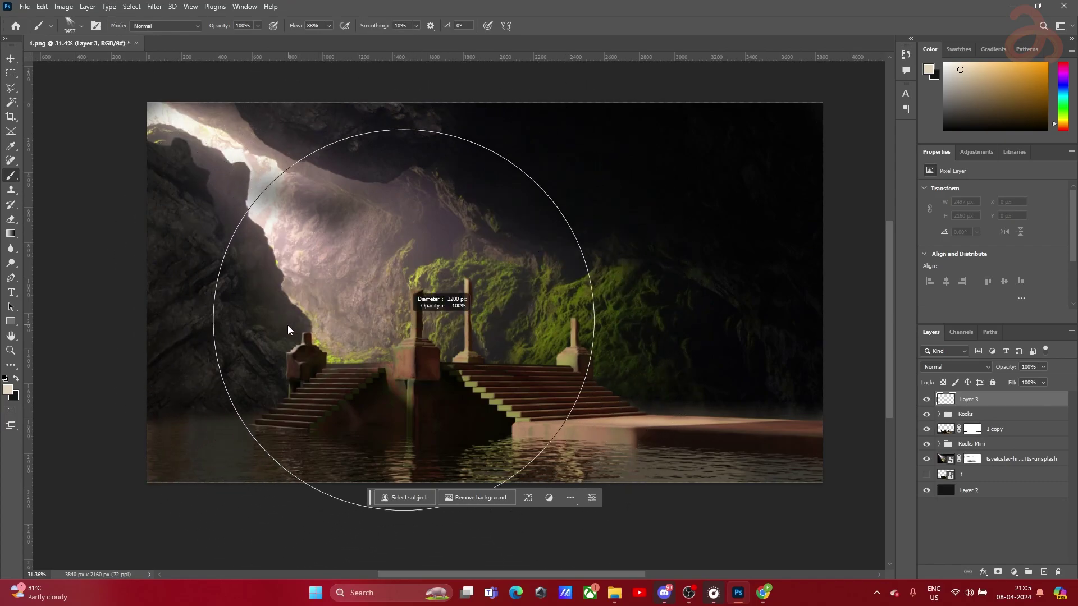
left_click(253, 168)
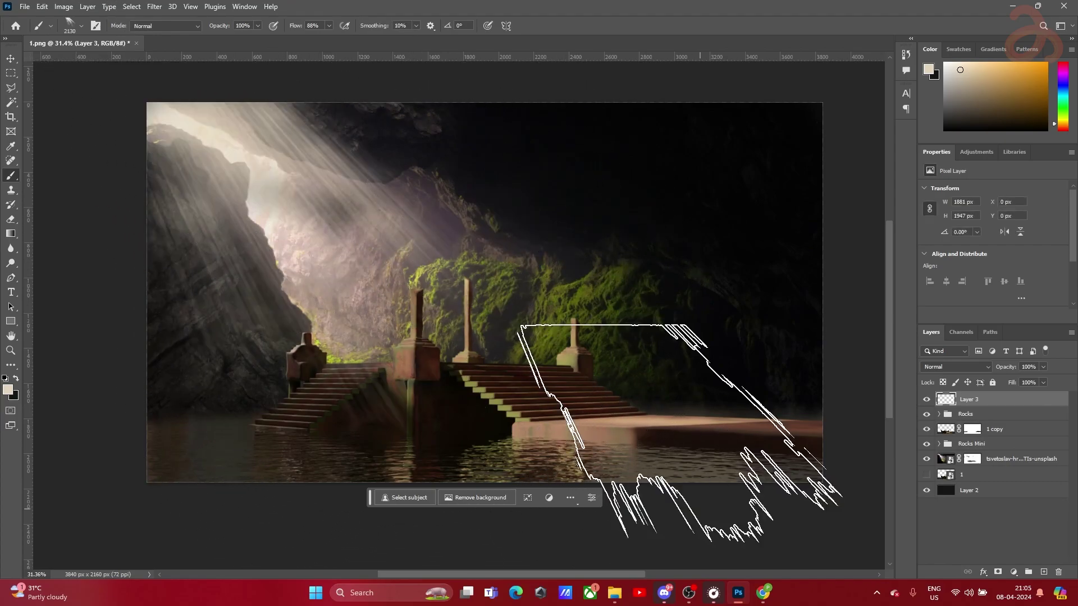
key("ctrl+z")
Stamp cream light rays slanting from the cave opening with a 2602 px brush, and add a layer mask to Layer 3 with default colours
right_click(359, 314, "alt")
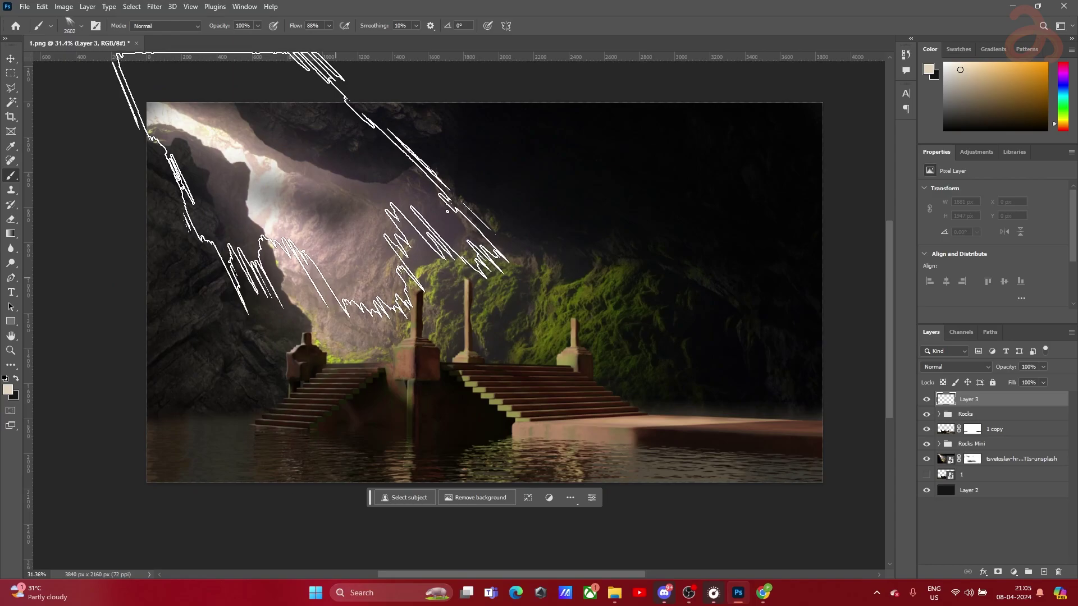
left_click(311, 183)
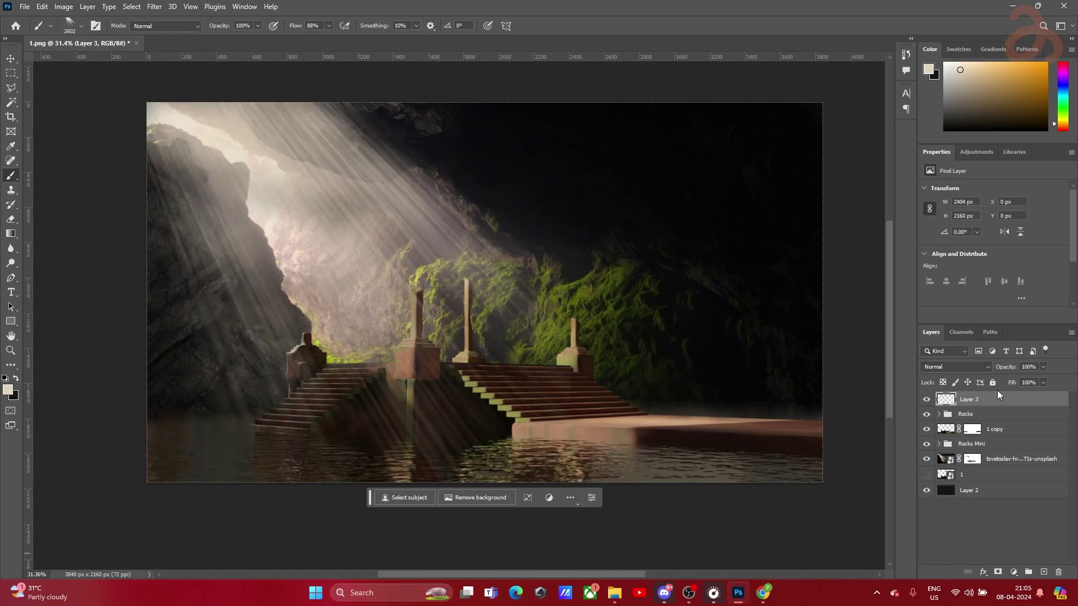
left_click(998, 573)
key("d")
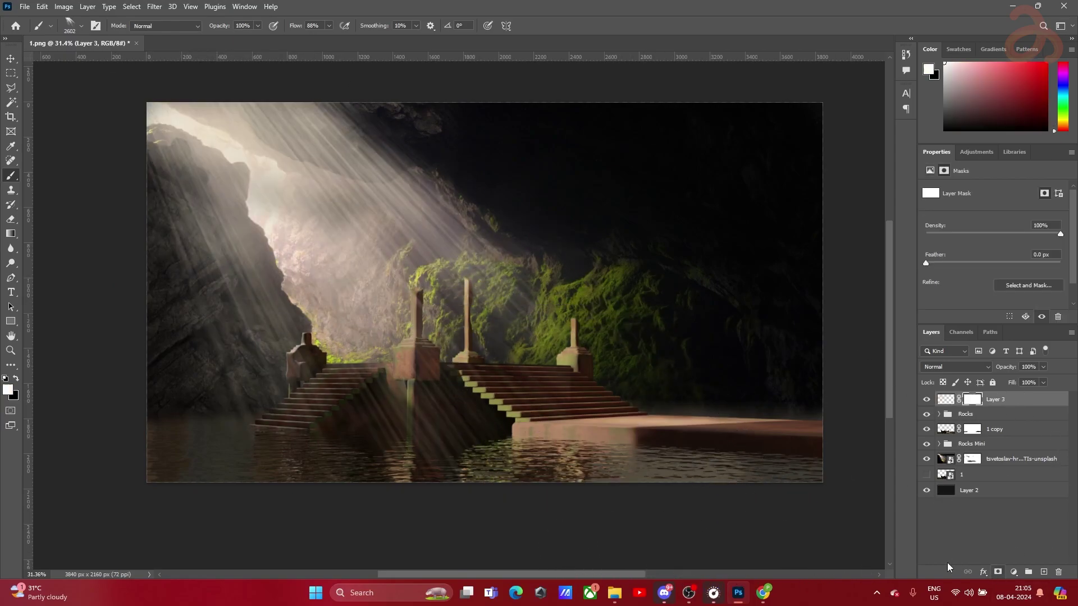
Try fading the light rays on Layer 3's mask with large black and white ray-brush stamps, and undo the mask painting
left_click(83, 28)
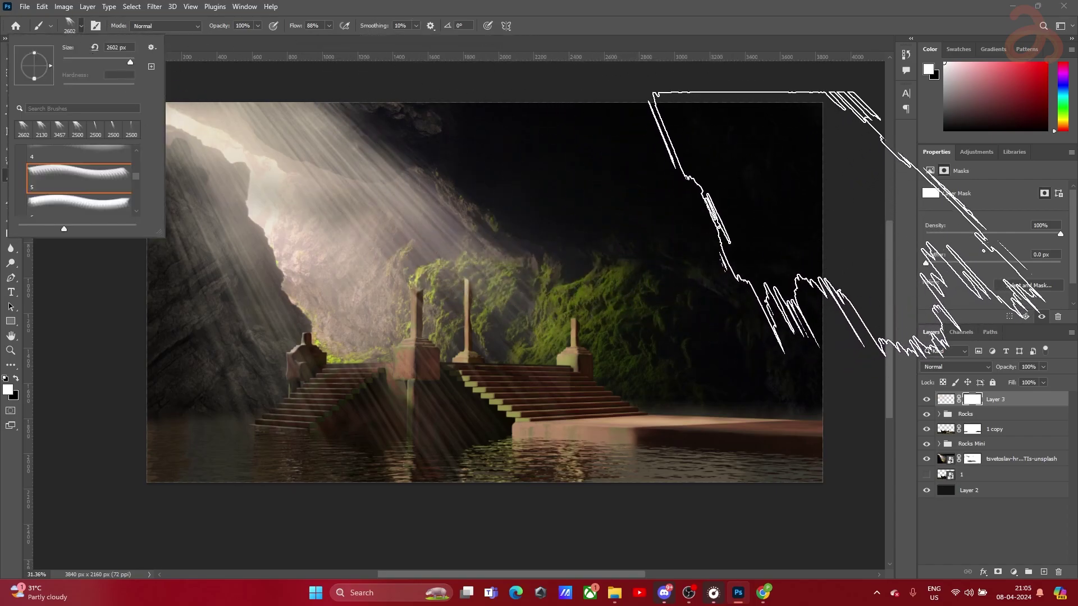
key("Escape")
key("x")
left_click_drag(494, 194, 489, 213)
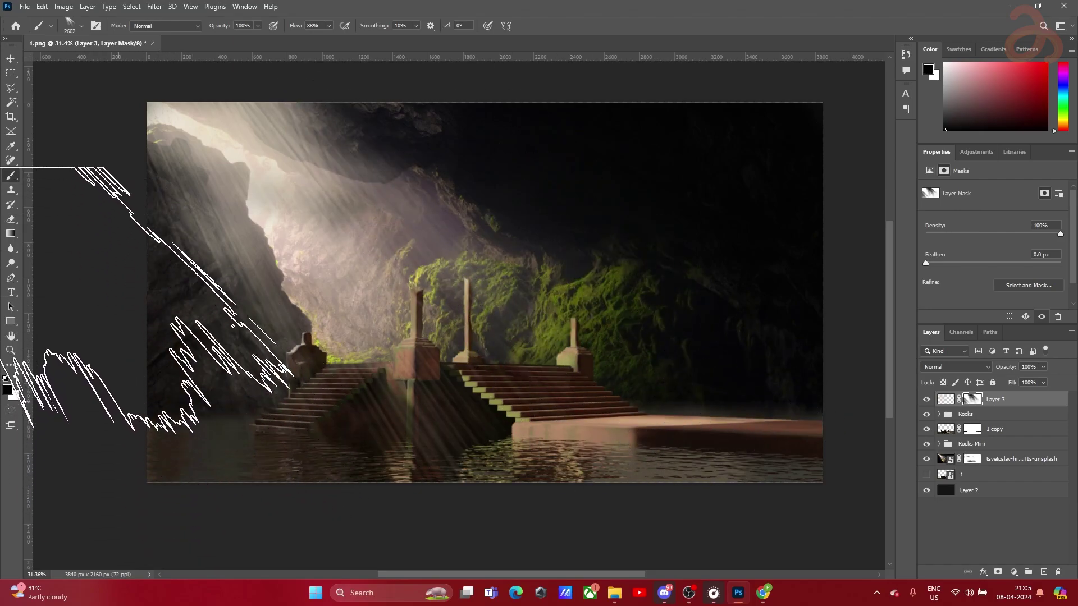
mouse_move(92, 322)
left_mouse_down()
mouse_move(93, 299)
mouse_move(93, 343)
left_mouse_up()
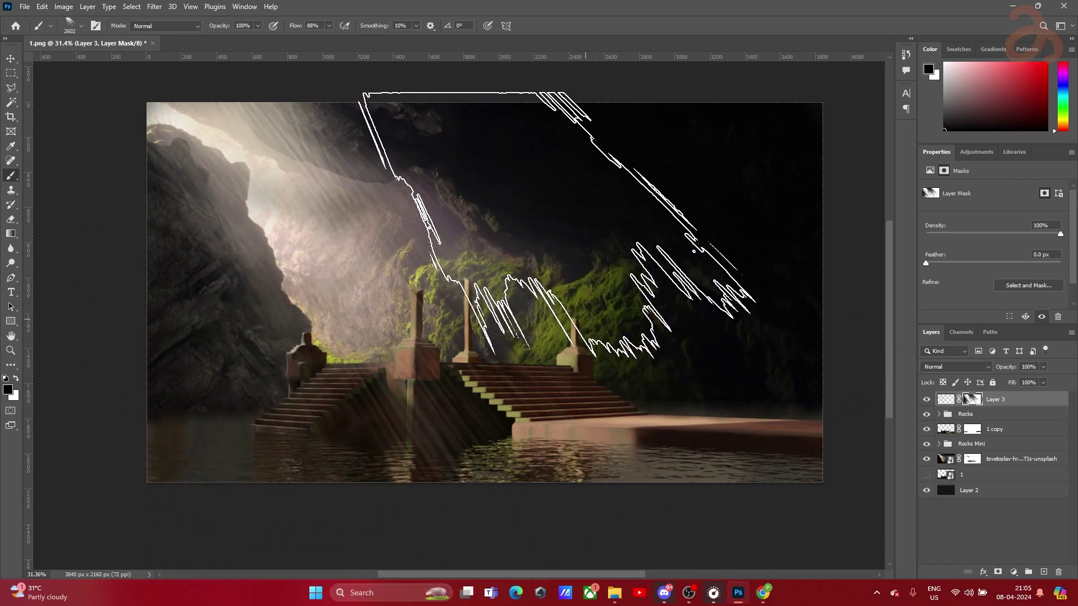
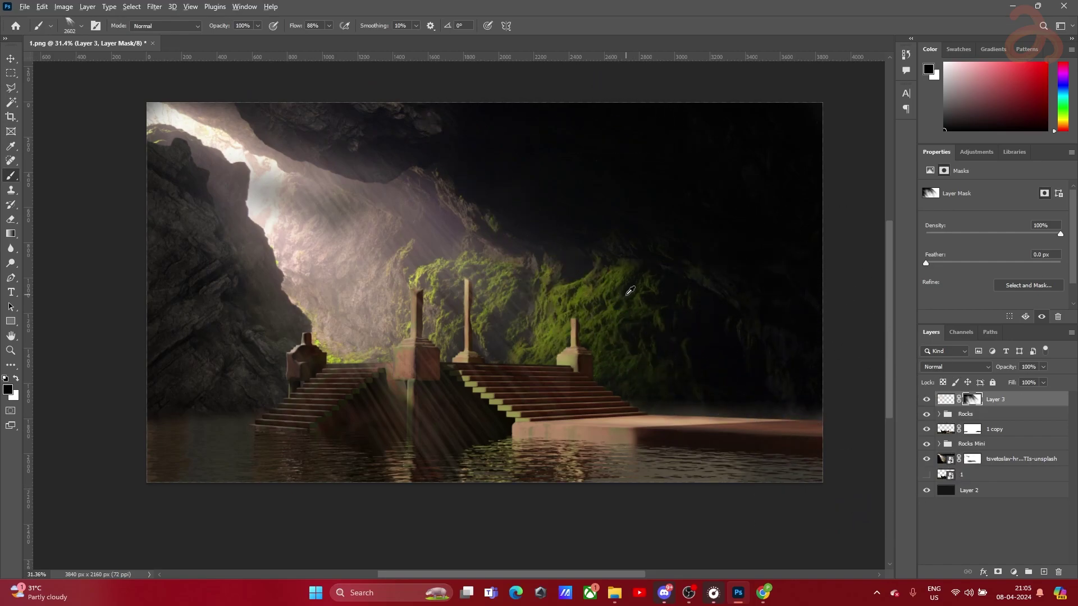
key("x")
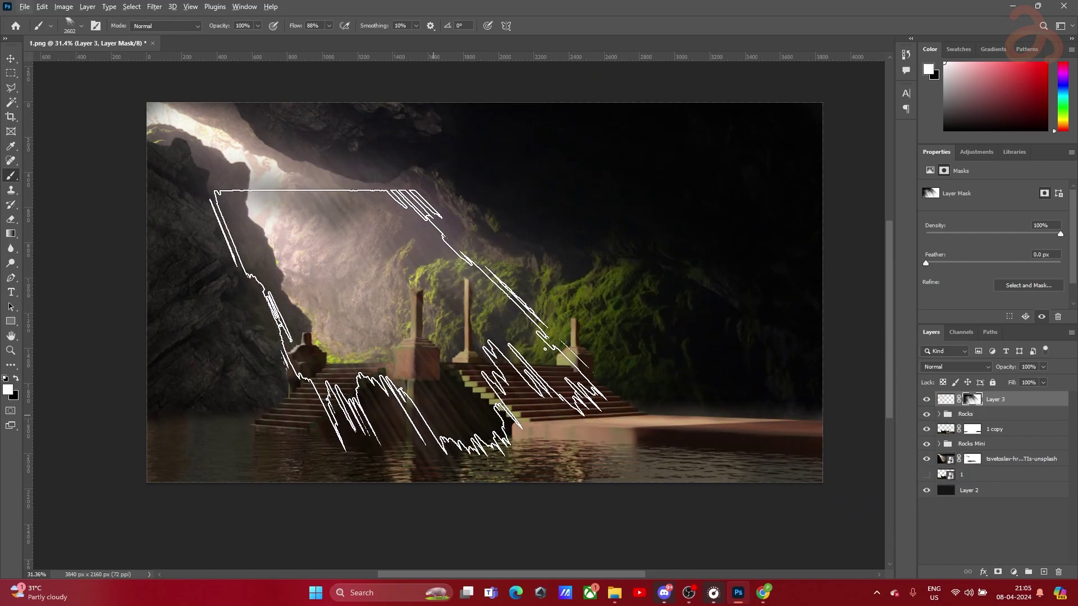
left_click(408, 323)
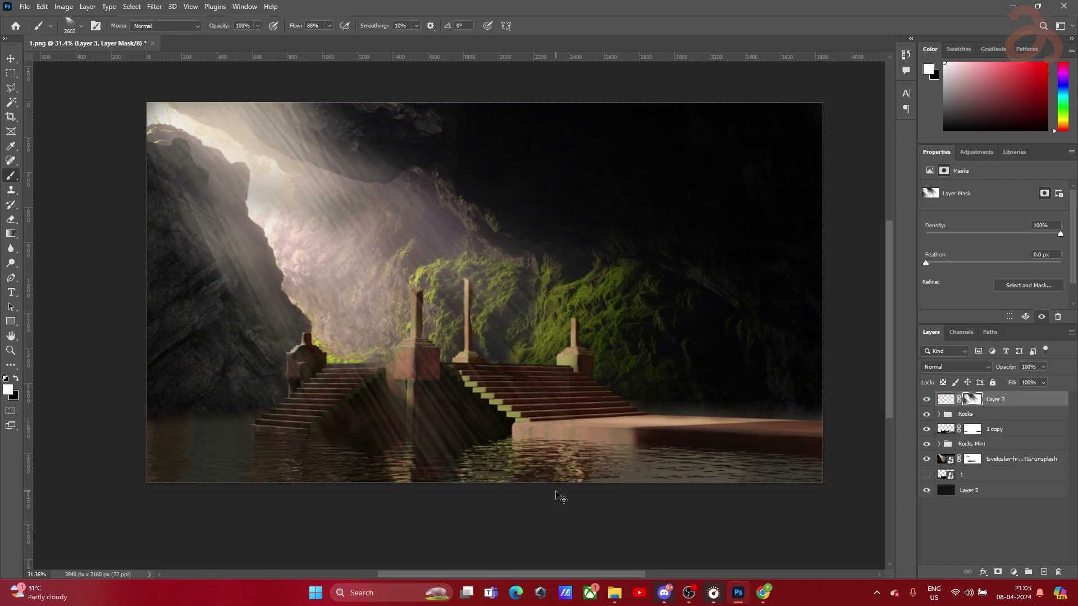
key("ctrl+z")
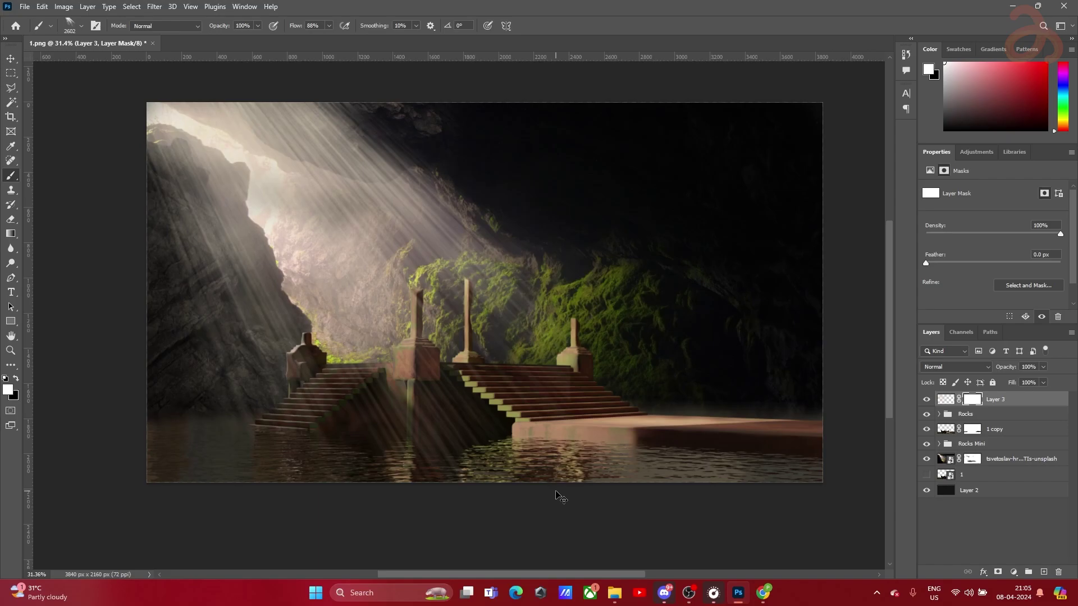
Undo the addition of Layer 3's mask and the light-ray stamps made before it
key("ctrl+z")
key("ctrl+z")
key("ctrl+z")
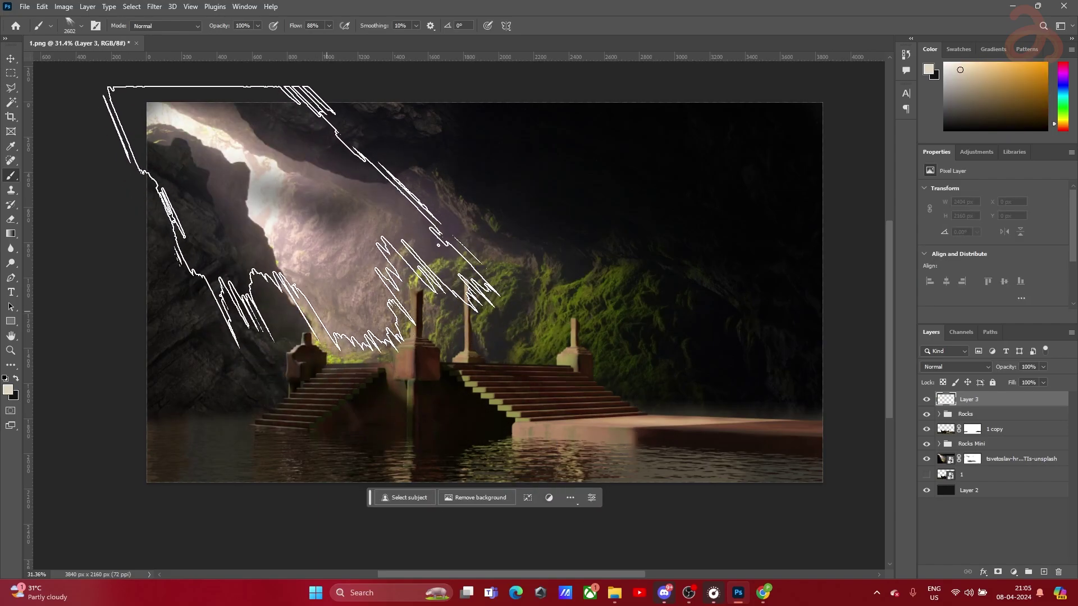
Stamp cream light rays slanting from the cave opening with a 3214 px brush, and add a layer mask to Layer 3
left_click_drag(326, 311, 770, 557)
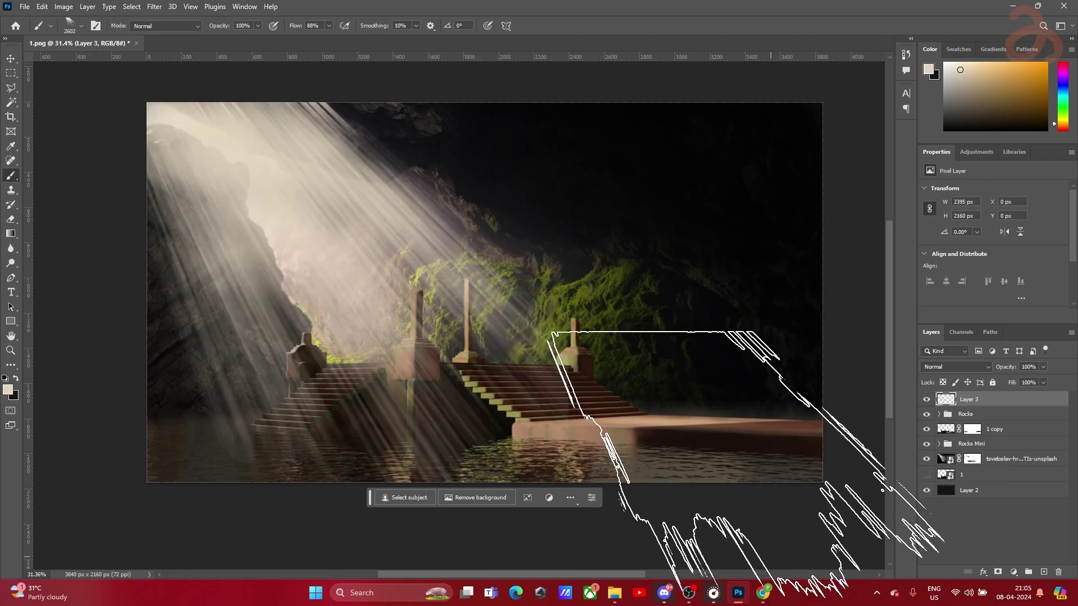
key("ctrl+z")
left_click_drag(376, 337, 415, 338)
left_click(375, 362)
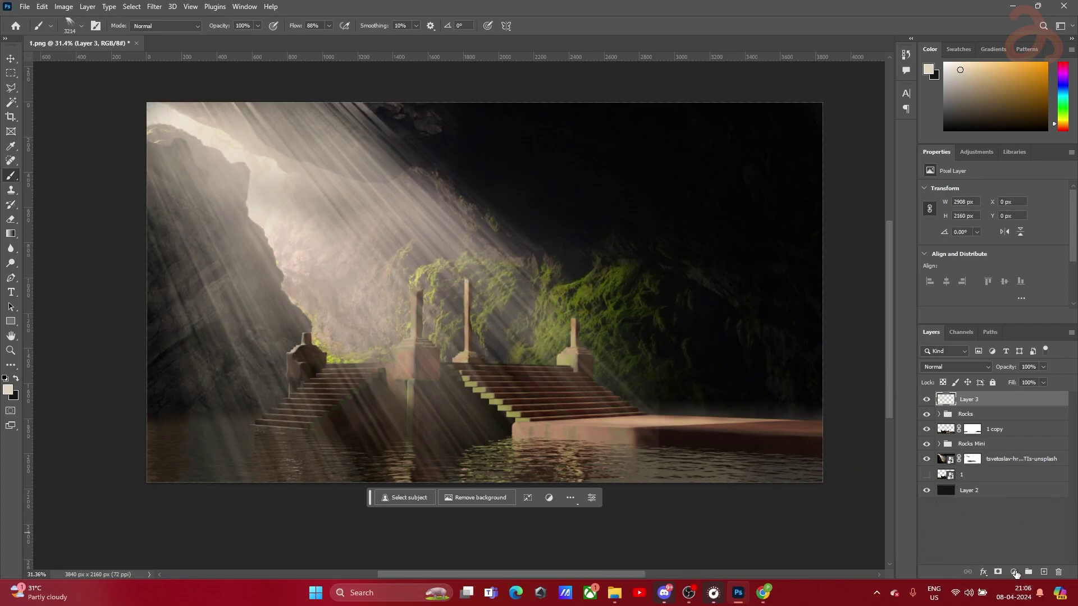
left_click(996, 572)
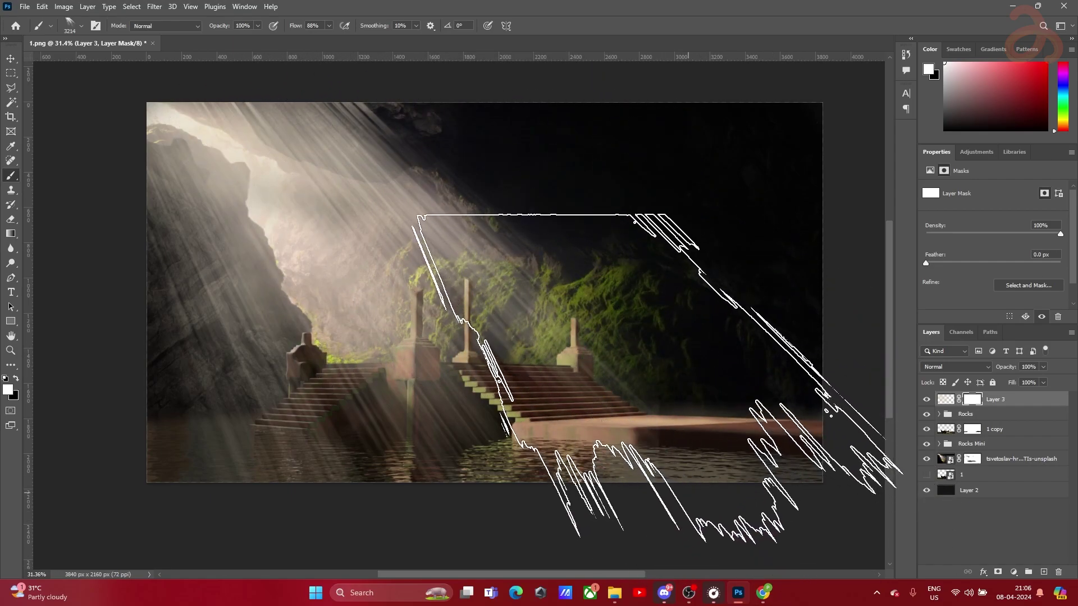
Paint black on Layer 3's mask with the ray brush at about 1983 px to fade the rays over the left rock and cave ceiling
left_click(657, 377)
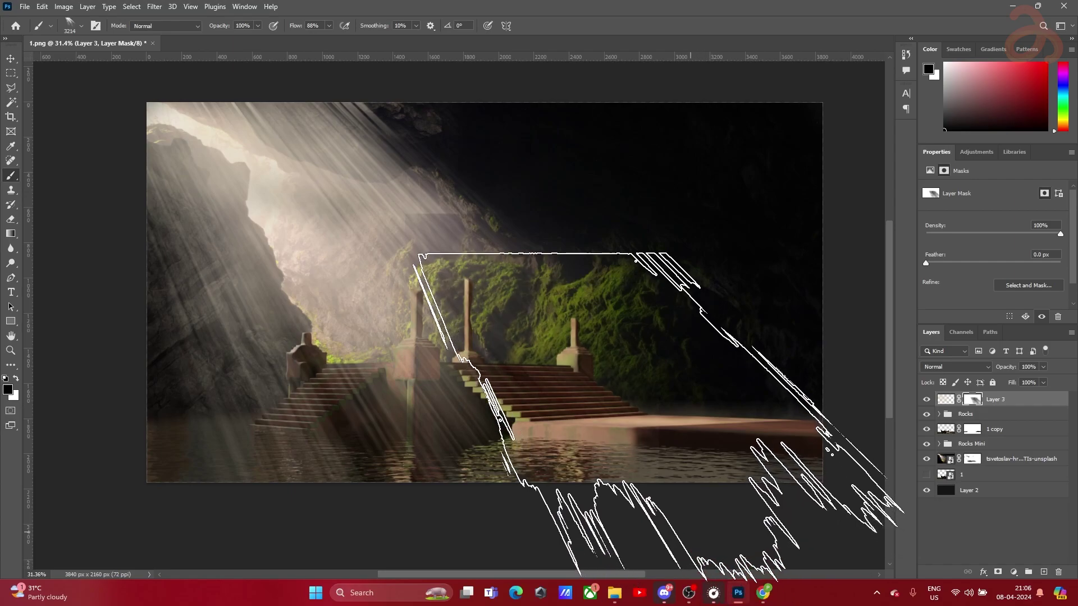
key("ctrl+z")
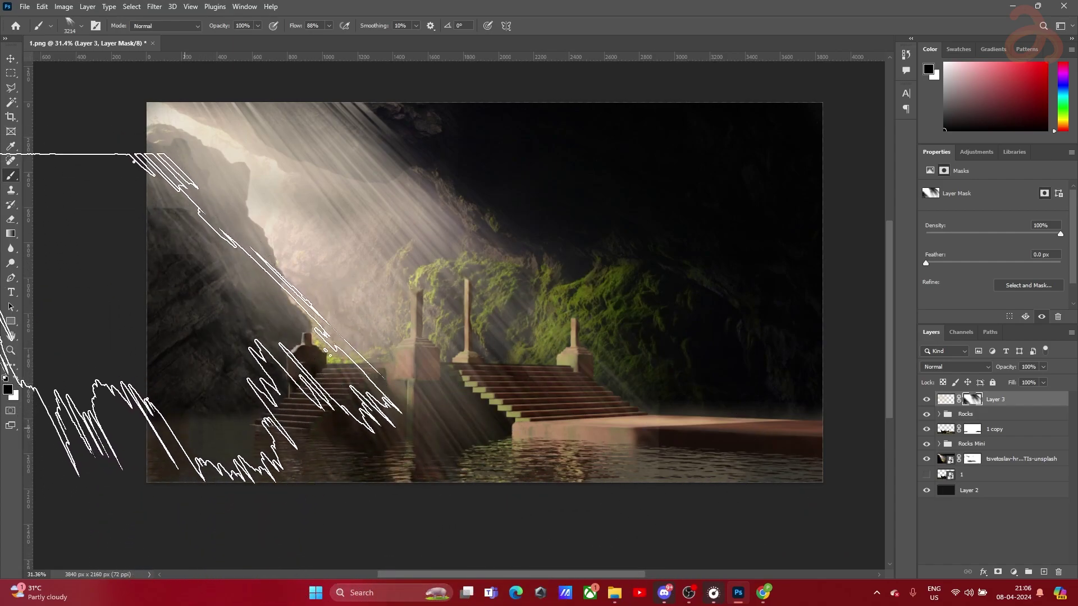
left_click_drag(240, 378, 125, 386)
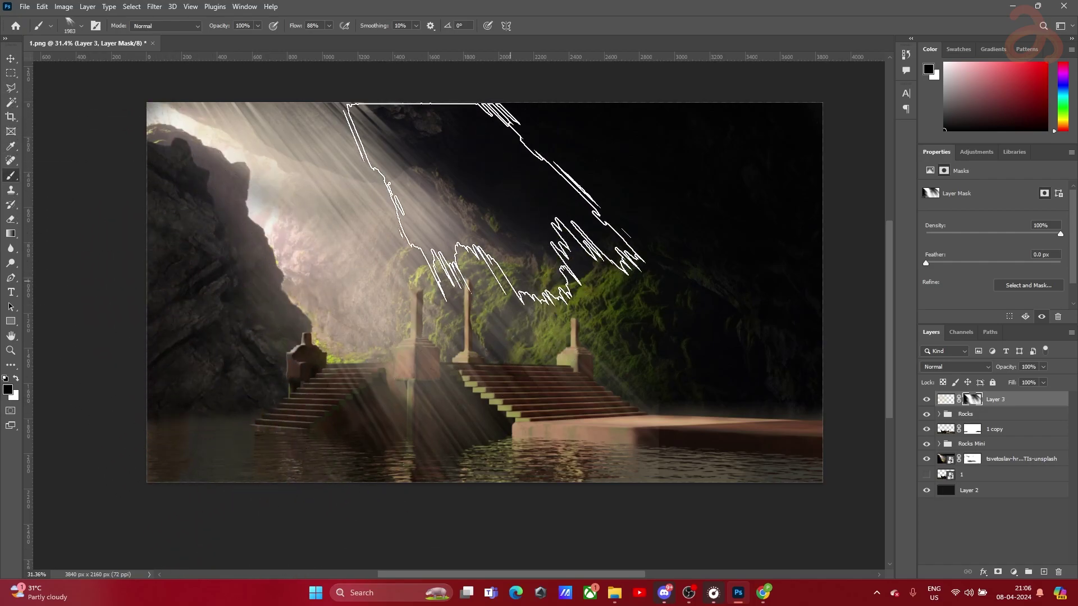
left_click_drag(517, 303, 506, 451)
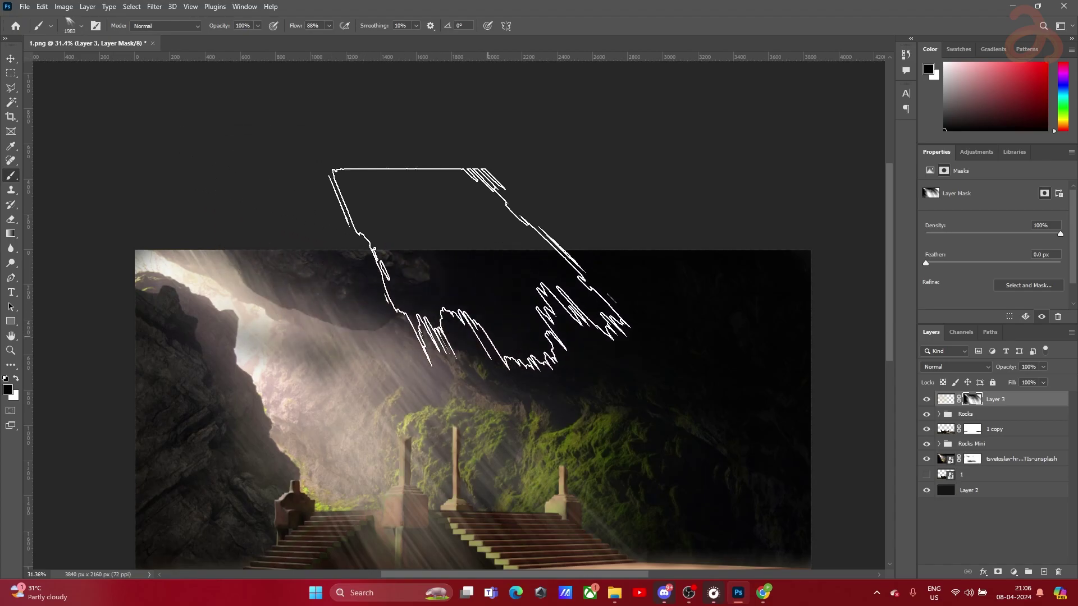
mouse_move(674, 368)
left_mouse_down()
mouse_move(617, 179)
mouse_move(691, 321)
left_mouse_up()
left_click_drag(547, 279, 628, 321)
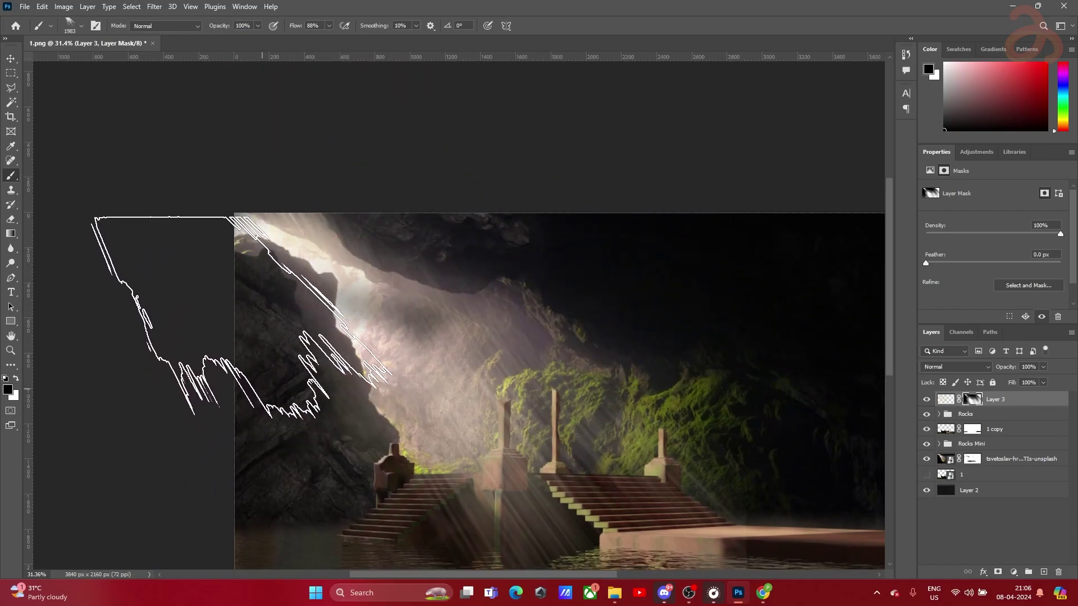
left_click_drag(660, 384, 572, 233)
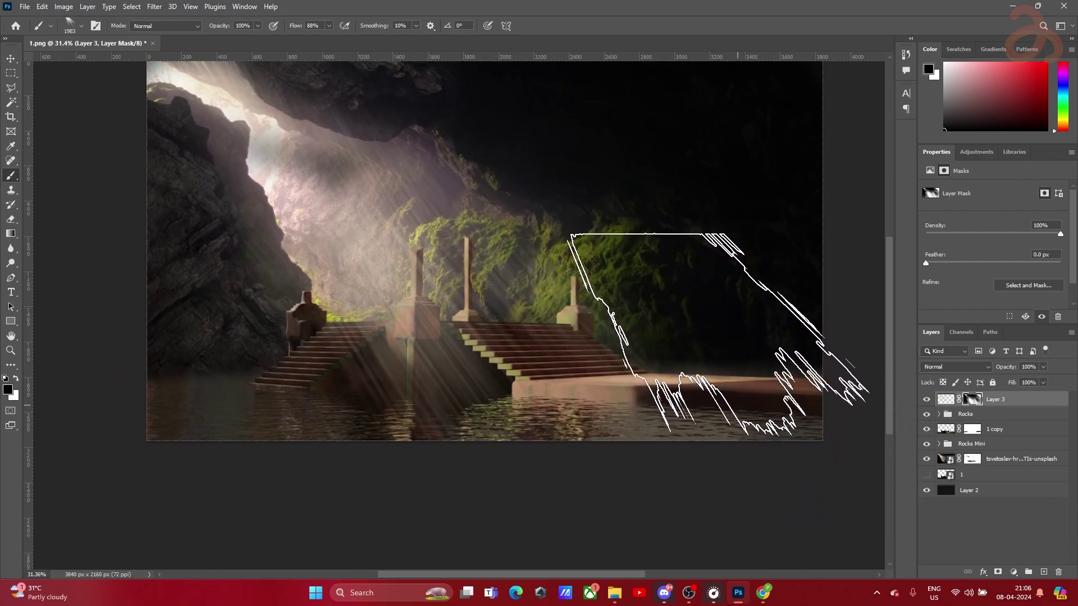
Switch to ray brush 6 at 2500 px for Layer 3's mask
left_click(81, 26)
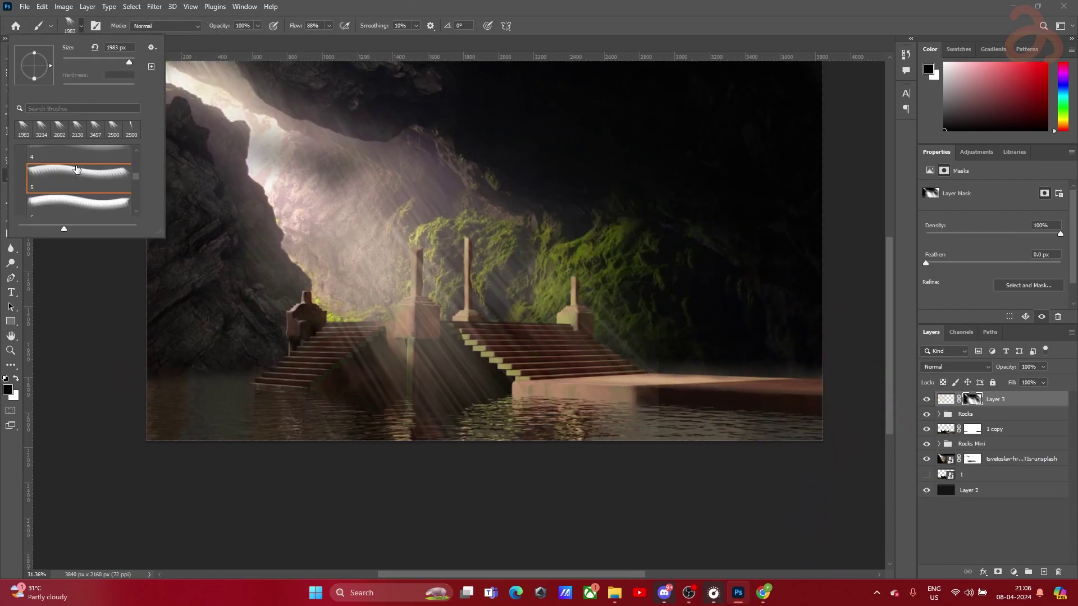
left_click(83, 217)
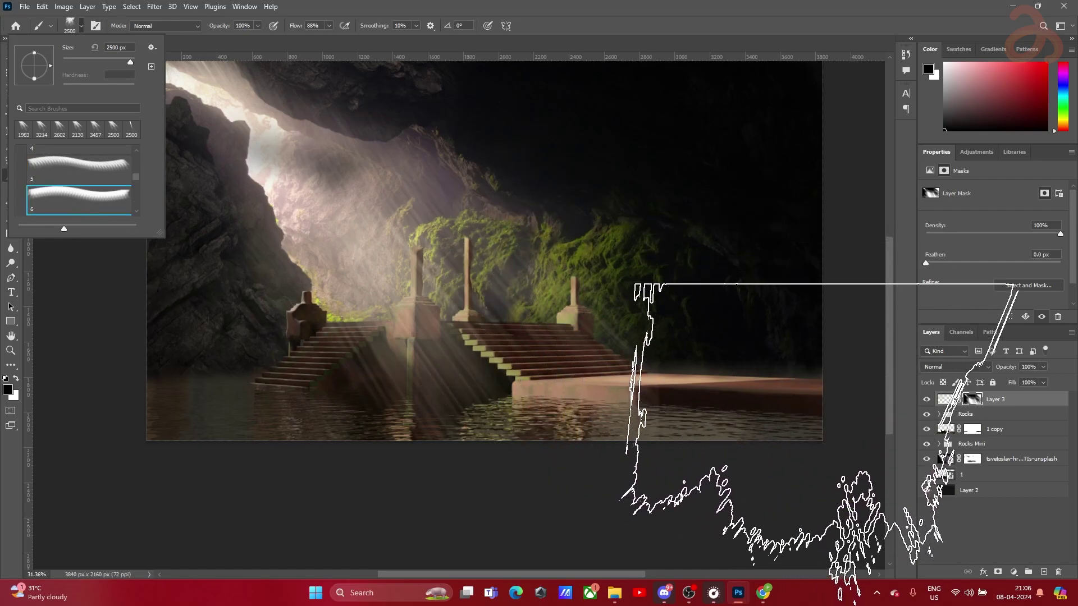
key("Return")
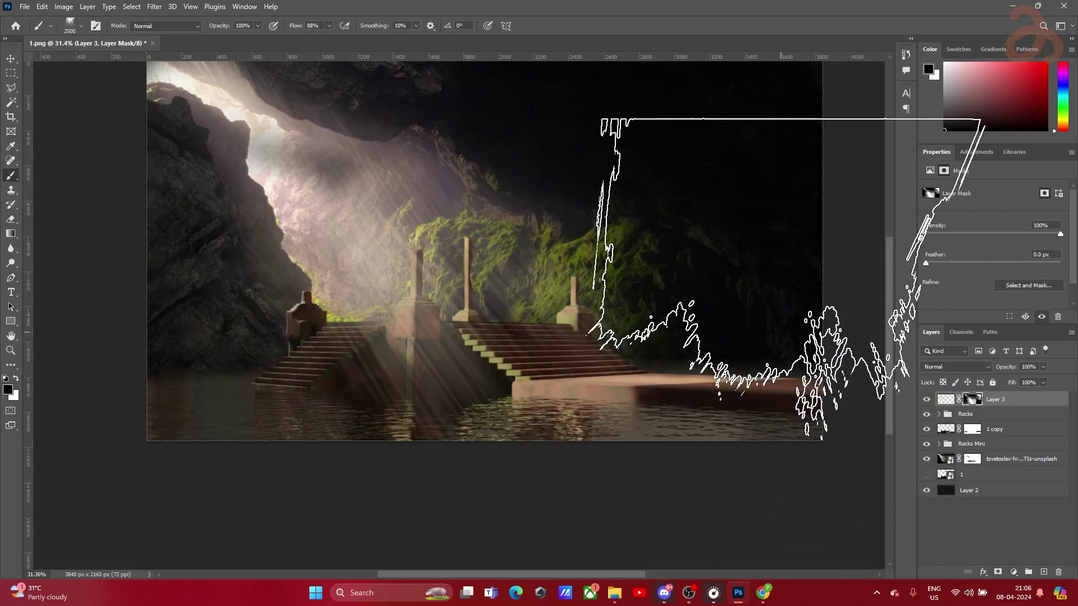
scroll(645, 273, "down", 3)
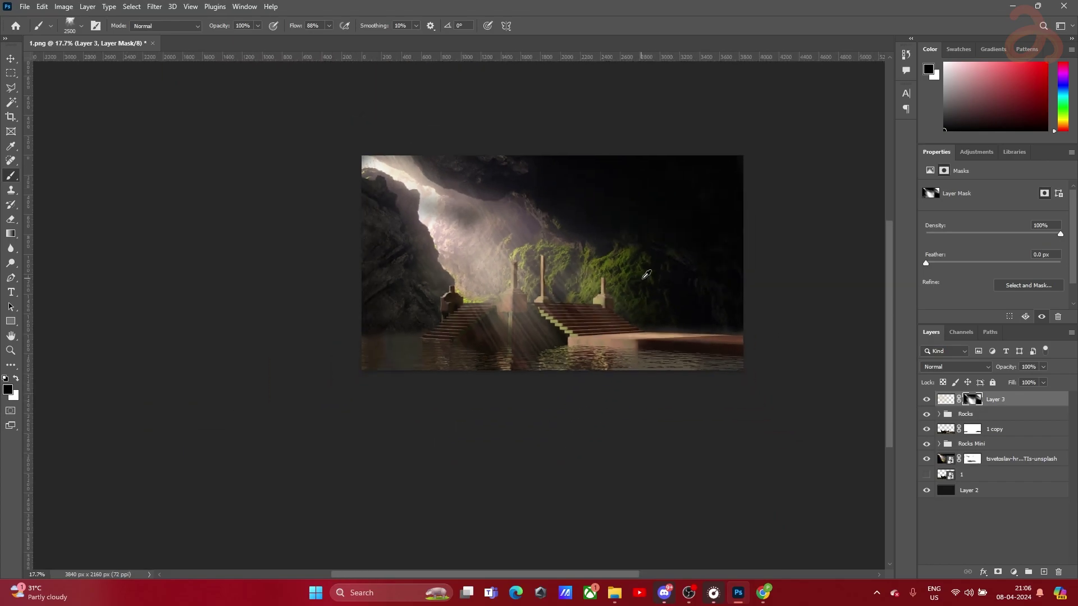
scroll(689, 227, "up", 3)
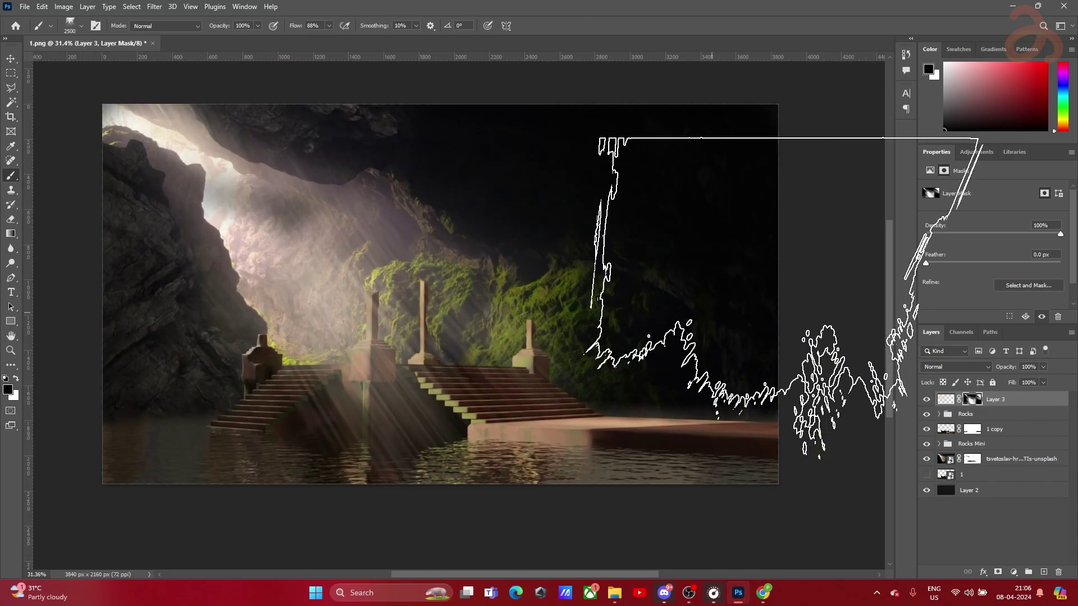
Compare the cave scene with and without Layer 3's light rays, examining the whole image
left_click(926, 401)
left_click(926, 400)
left_click(926, 400)
left_click(926, 400)
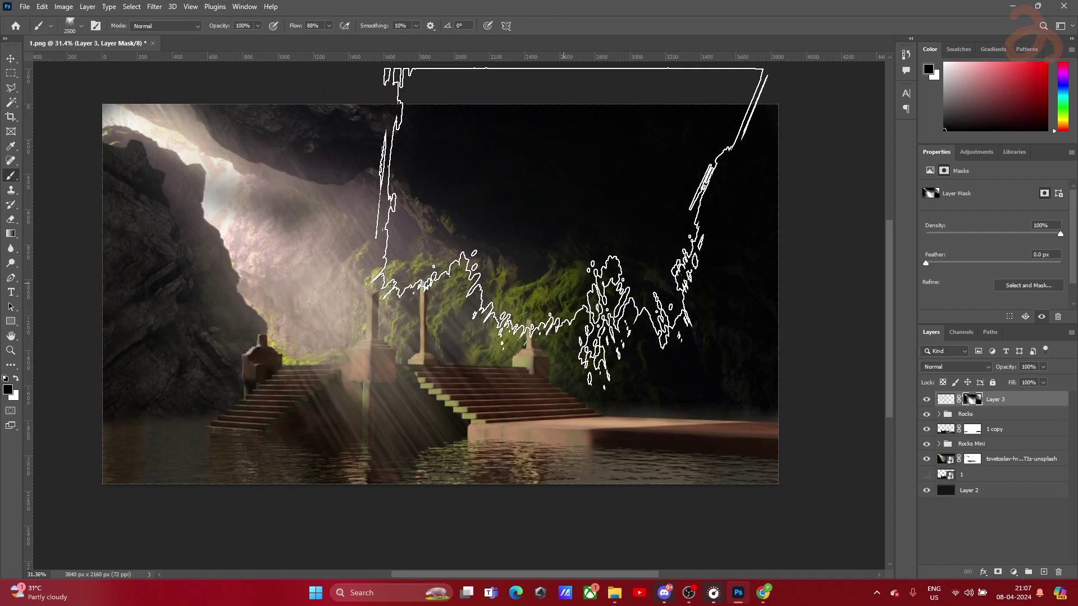
scroll(580, 369, "down", 3, "alt")
scroll(580, 369, "up", 4, "alt")
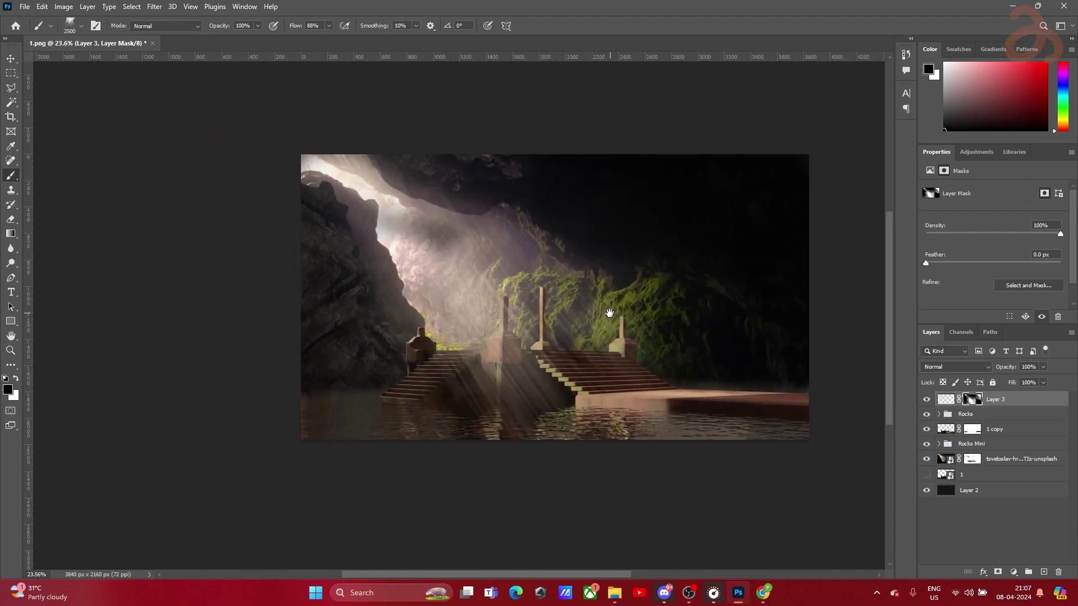
scroll(607, 239, "up", 1, "alt")
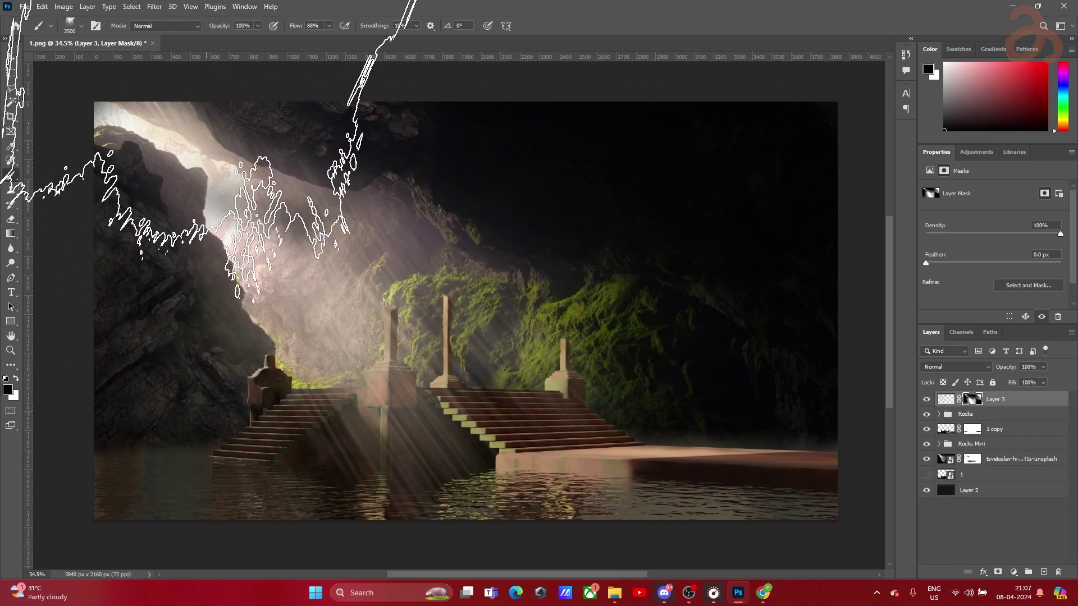
Put Layer 3 into a new group named "Ligt Rays" and collapse the group
left_click(940, 399)
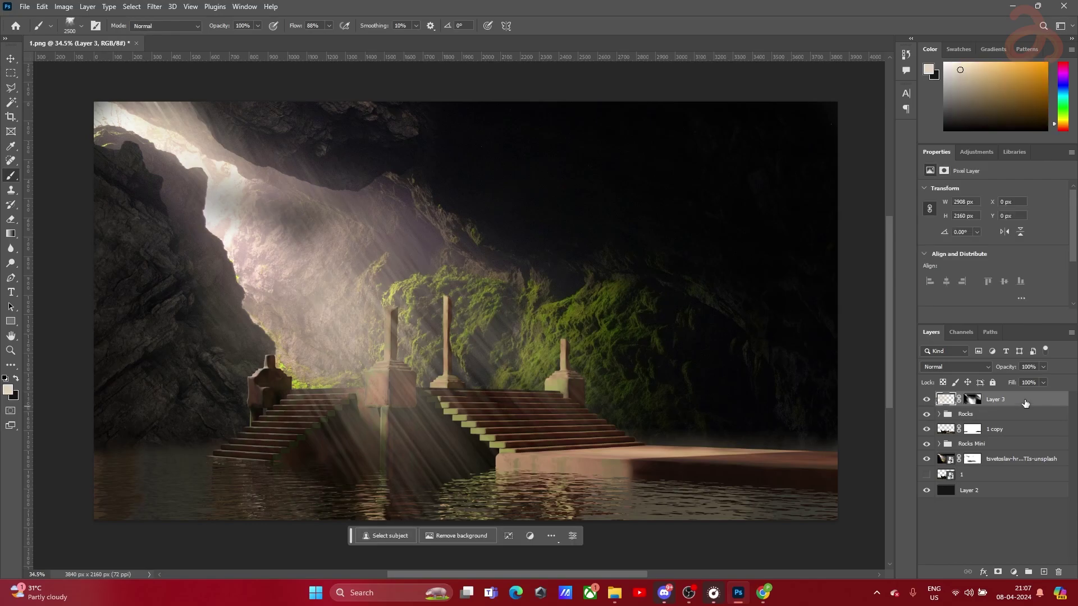
key("ctrl+g")
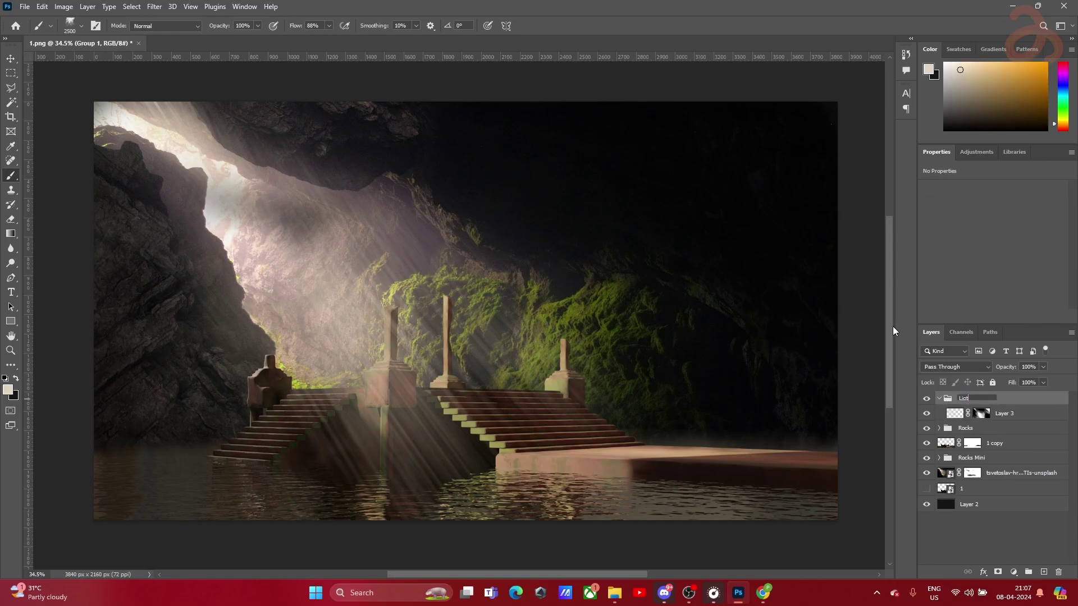
type("Ligt Rays")
key("Return")
left_click(939, 398)
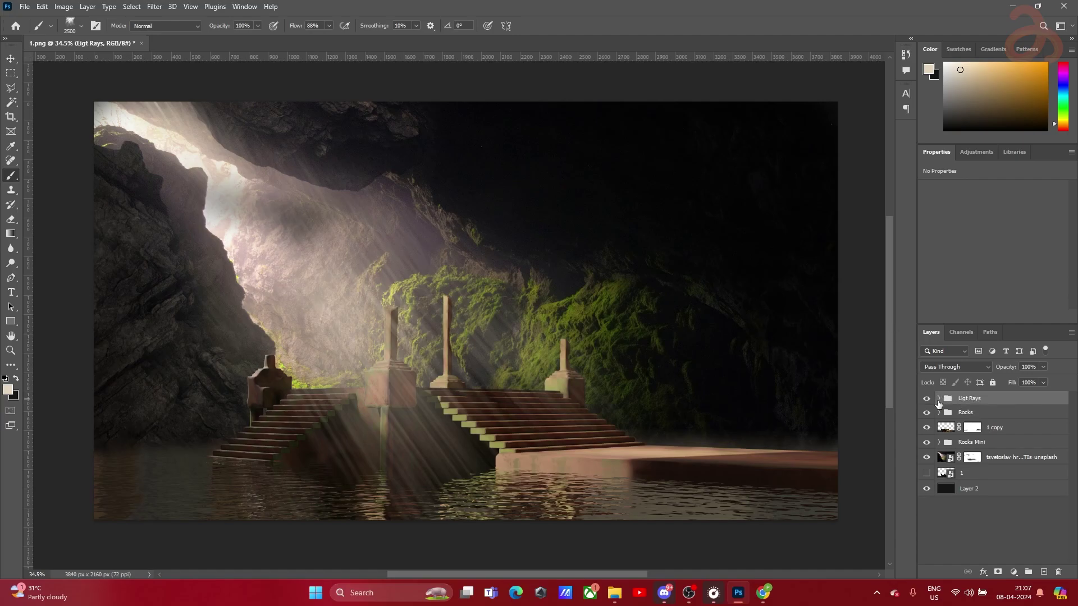
Hide the Ligt Rays group, choose a 25 px wet media brush and try painting on the scene
left_click(927, 400)
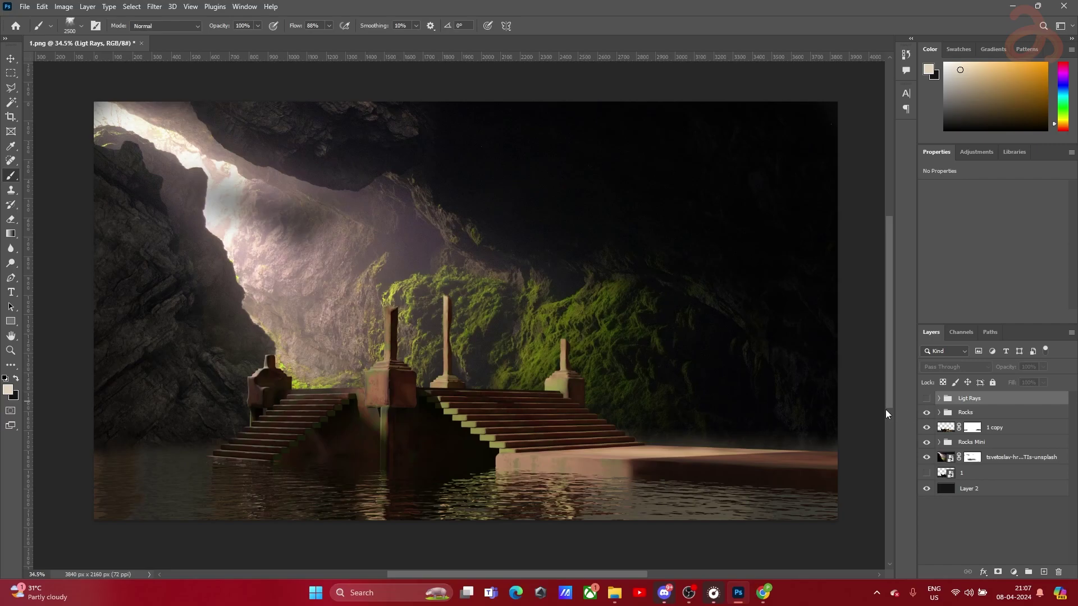
left_click(81, 26)
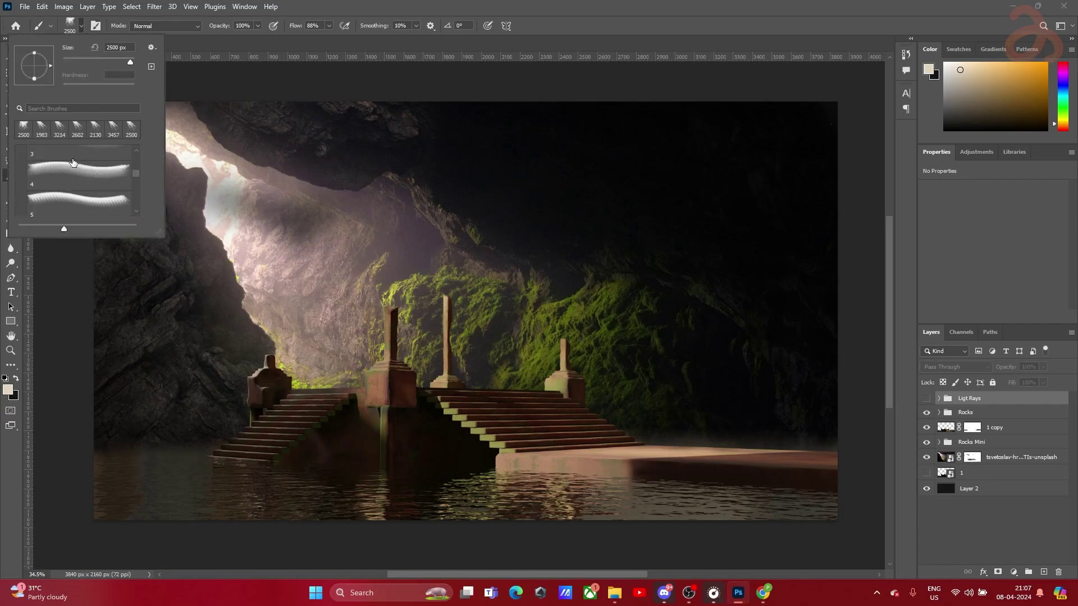
scroll(66, 170, "up", 2)
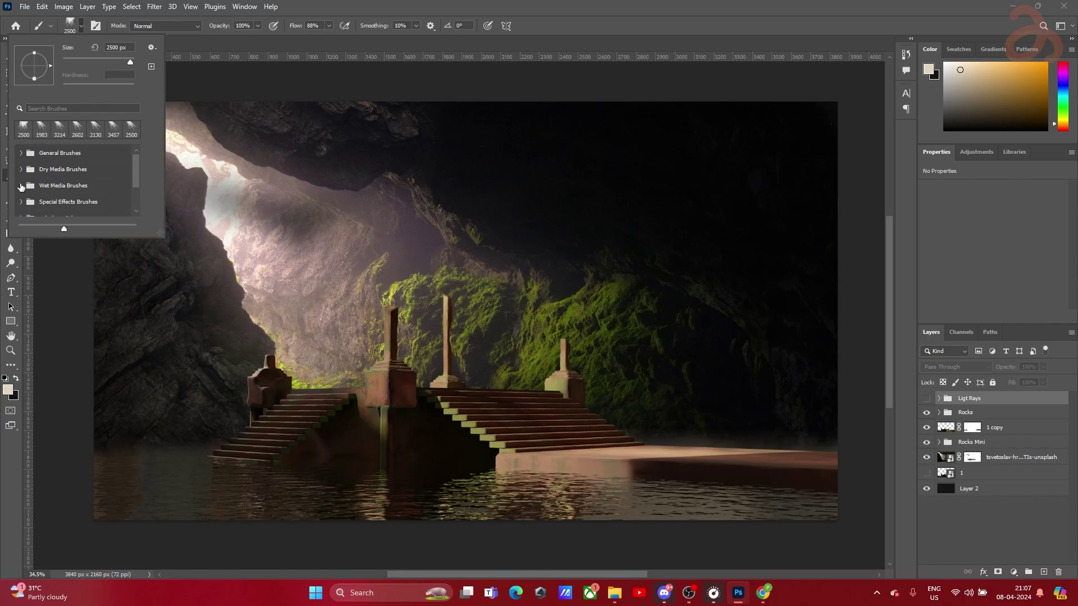
left_click(374, 242)
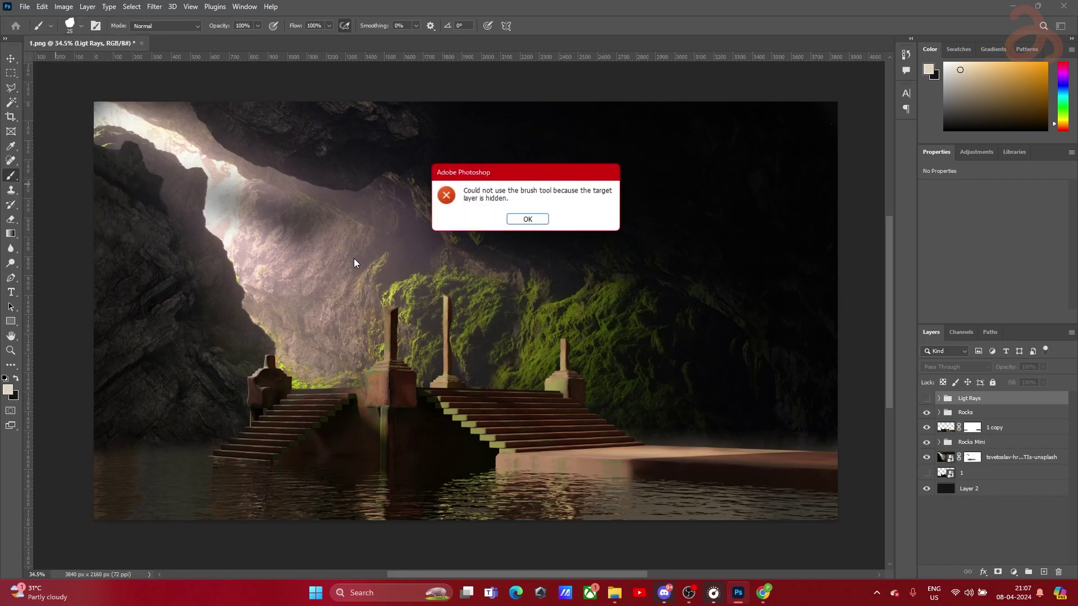
left_click(528, 221)
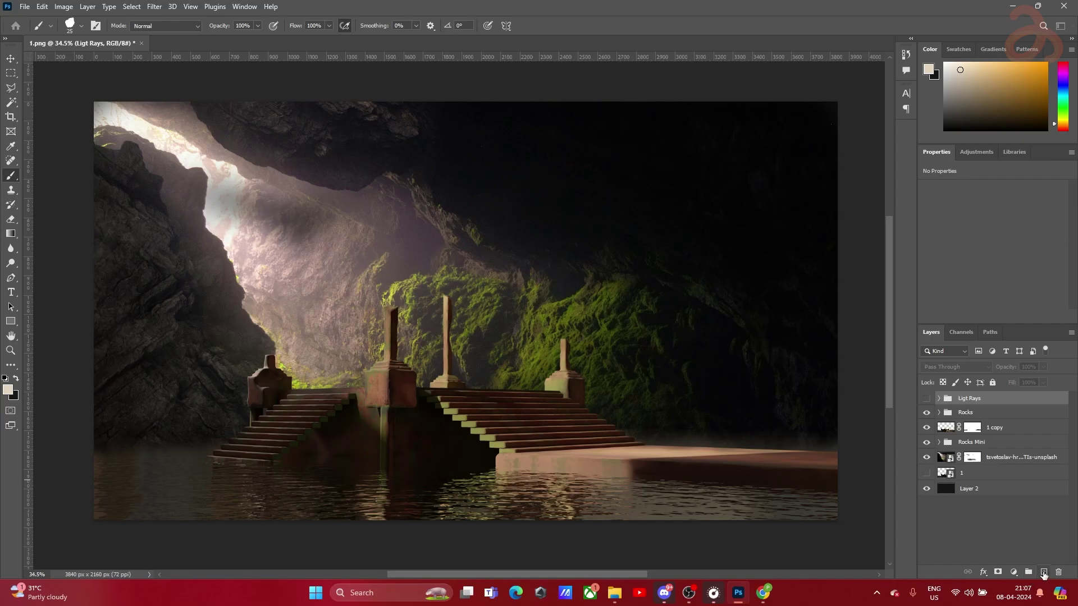
Add a new layer above the Ligt Rays group and expand the environment_brushes set
left_click(1042, 572)
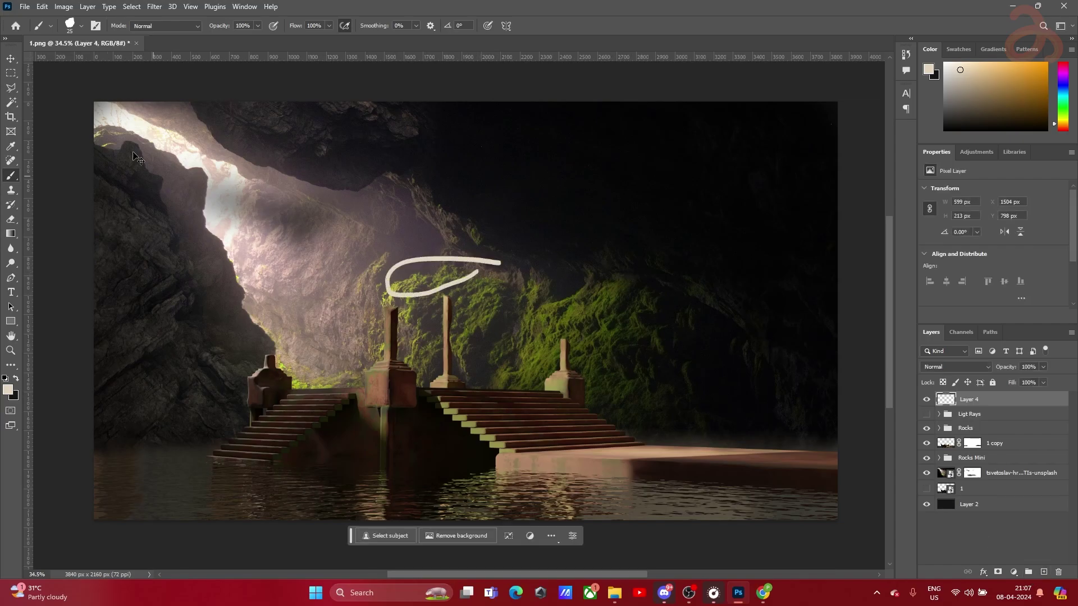
left_click(69, 27)
scroll(78, 197, "down", 3)
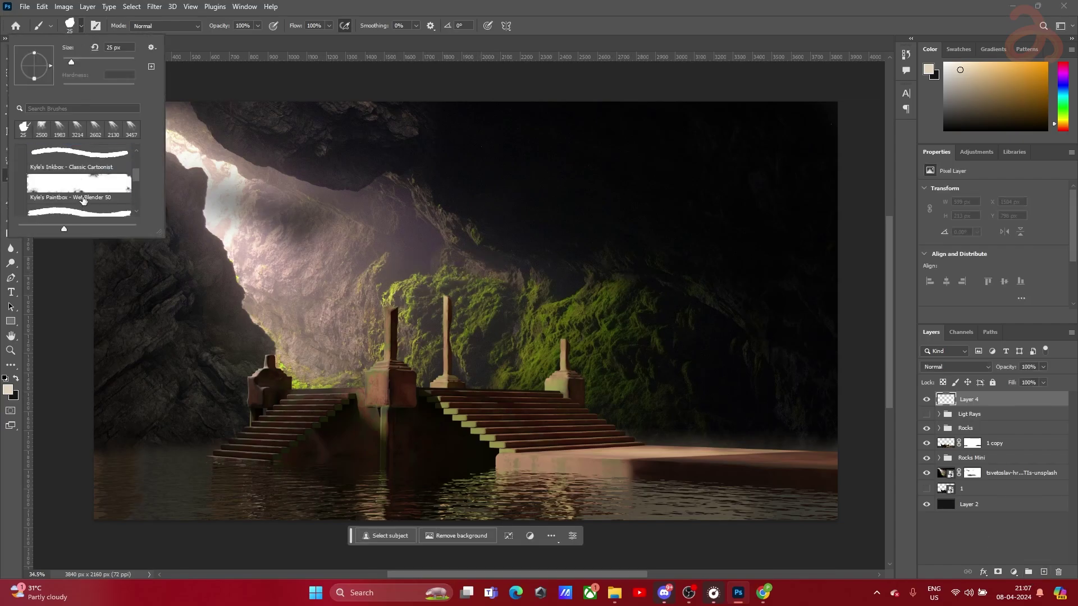
scroll(84, 192, "up", 10)
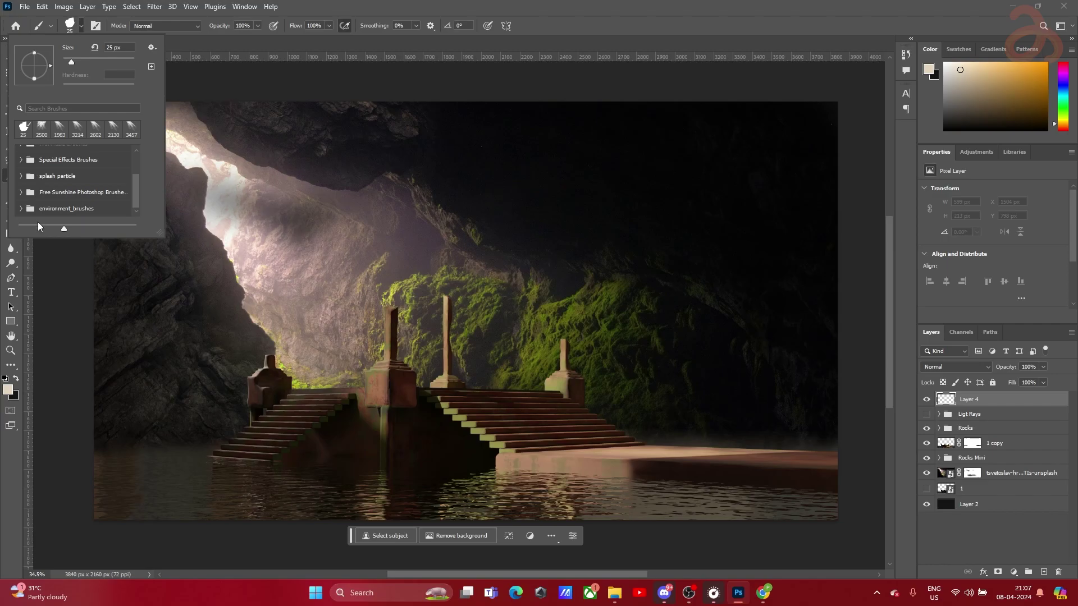
left_click(23, 159)
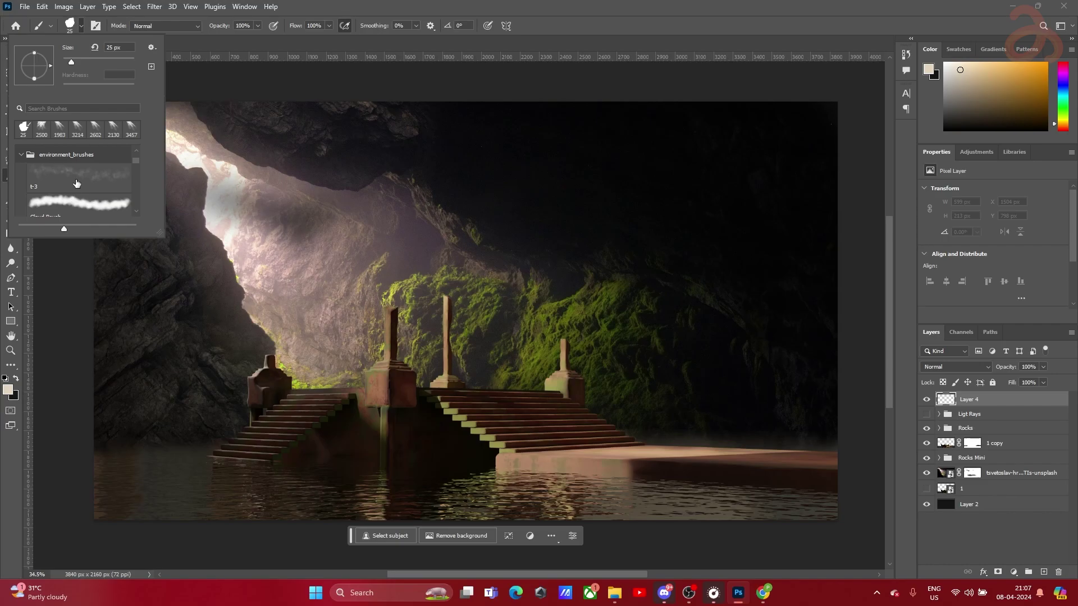
Try the t-3 texture brush over the moss and stairs at up to 887 px, and a grass brush at the lower left of the scene
left_click(440, 260)
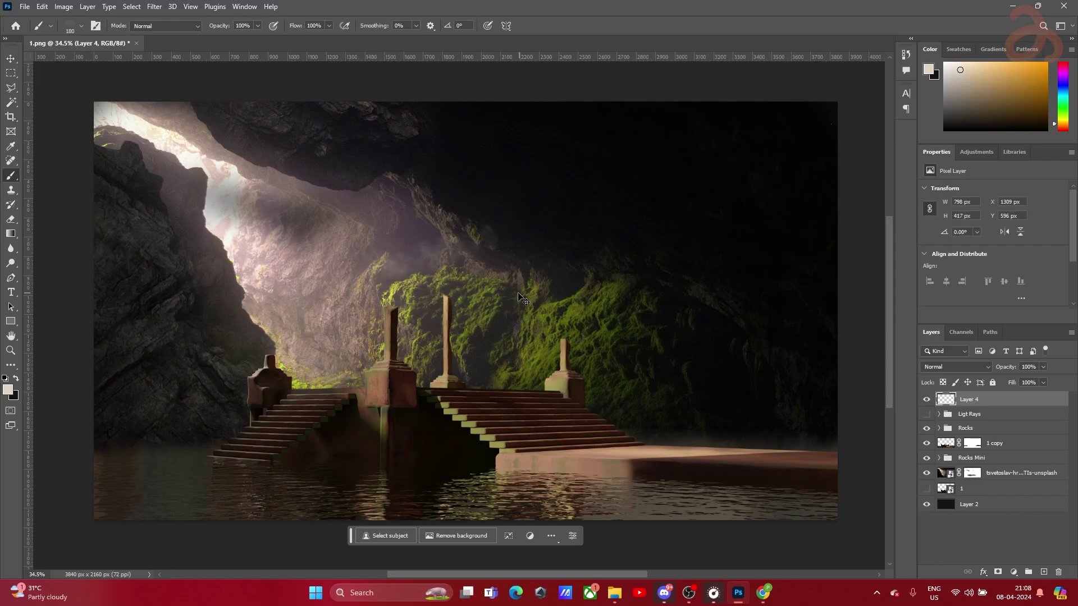
mouse_move(599, 405)
left_mouse_down()
mouse_move(741, 409)
mouse_move(595, 370)
mouse_move(483, 426)
mouse_move(561, 444)
left_mouse_up()
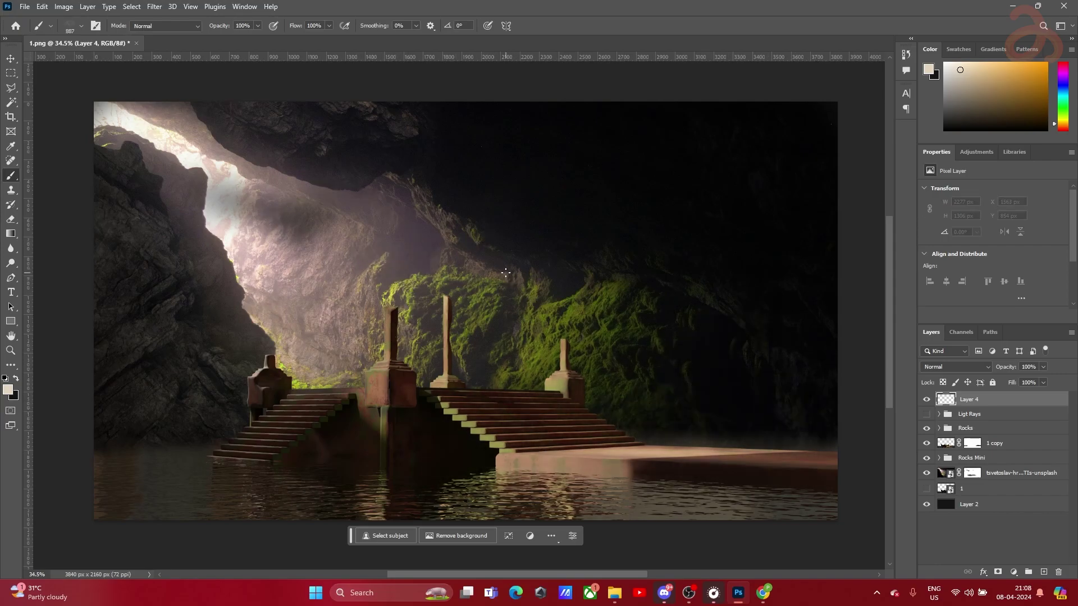
left_click(80, 26)
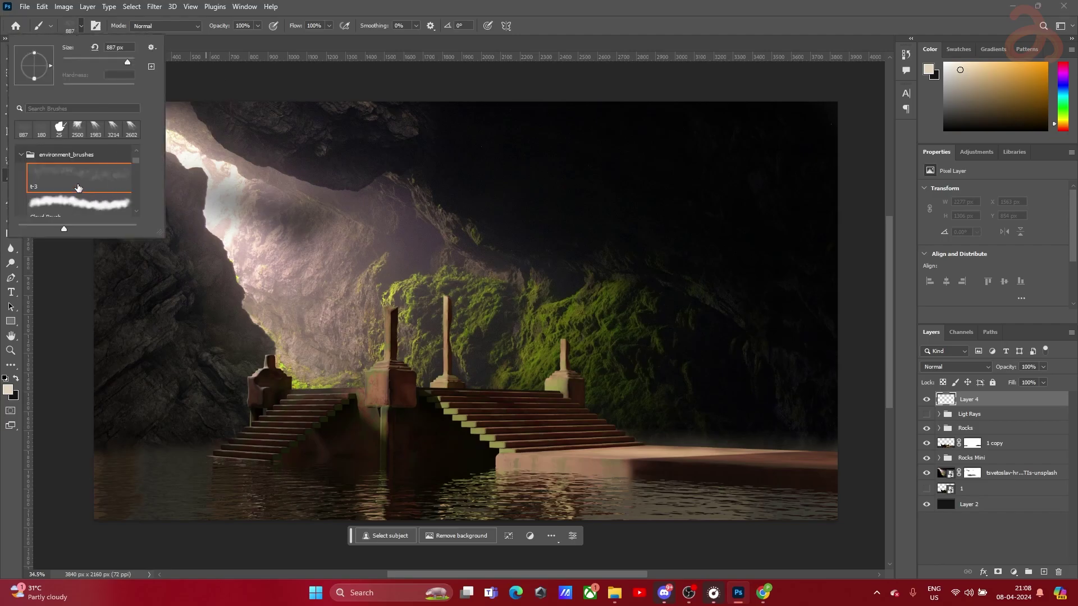
scroll(57, 189, "down", 3)
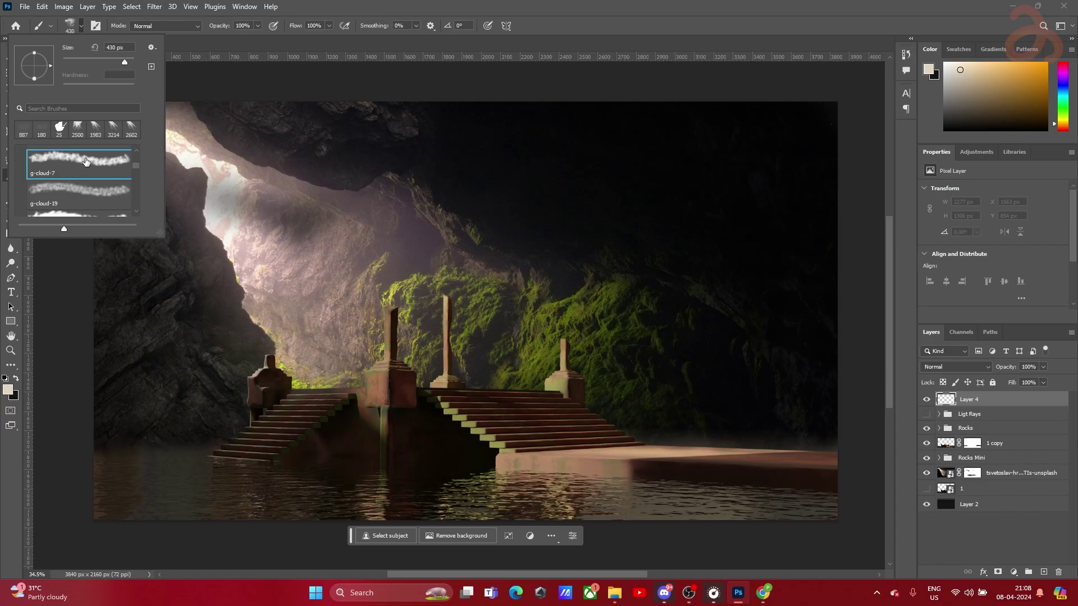
scroll(79, 203, "down", 2)
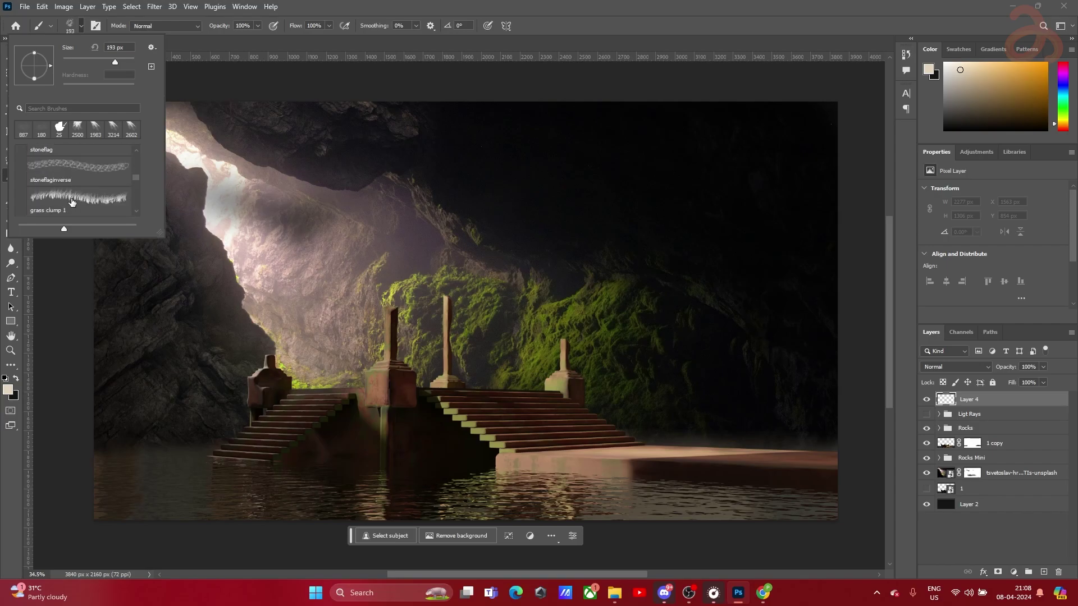
left_click(109, 499)
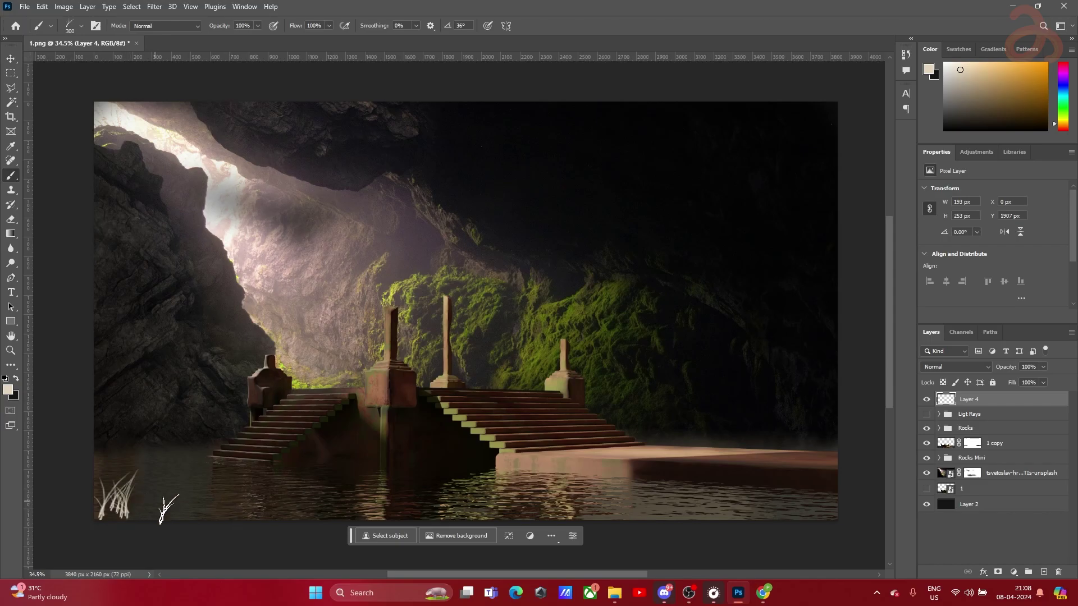
Try the stoneflag brush at 1000 px and the stoneflaginverse brush at 600 px on the left rock wall, undoing each stamp
left_click(81, 27)
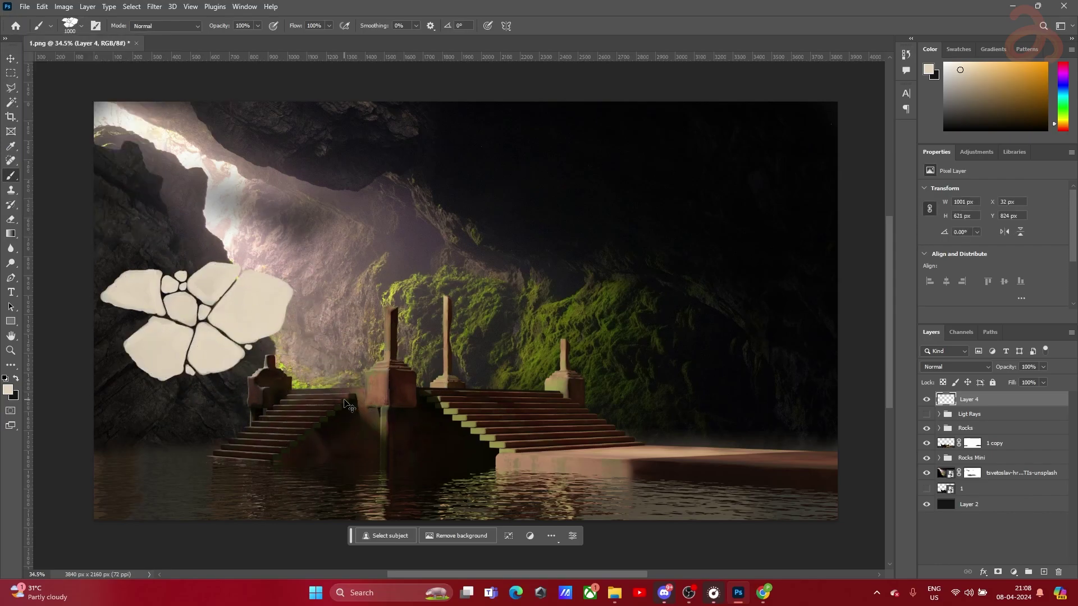
key("ctrl+z")
left_click(70, 25)
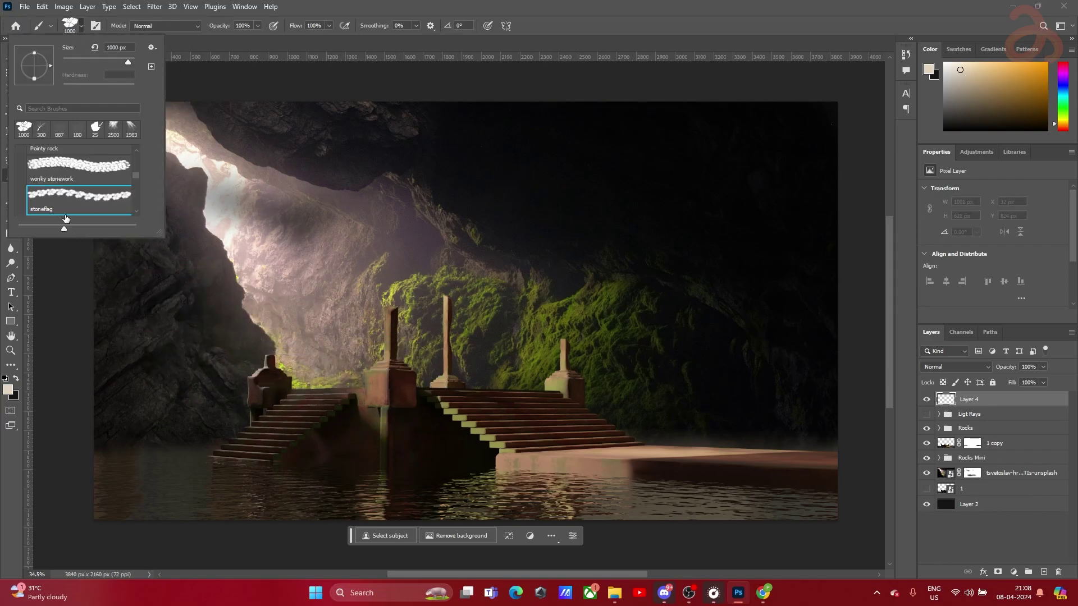
double_click(71, 194)
left_click(186, 348)
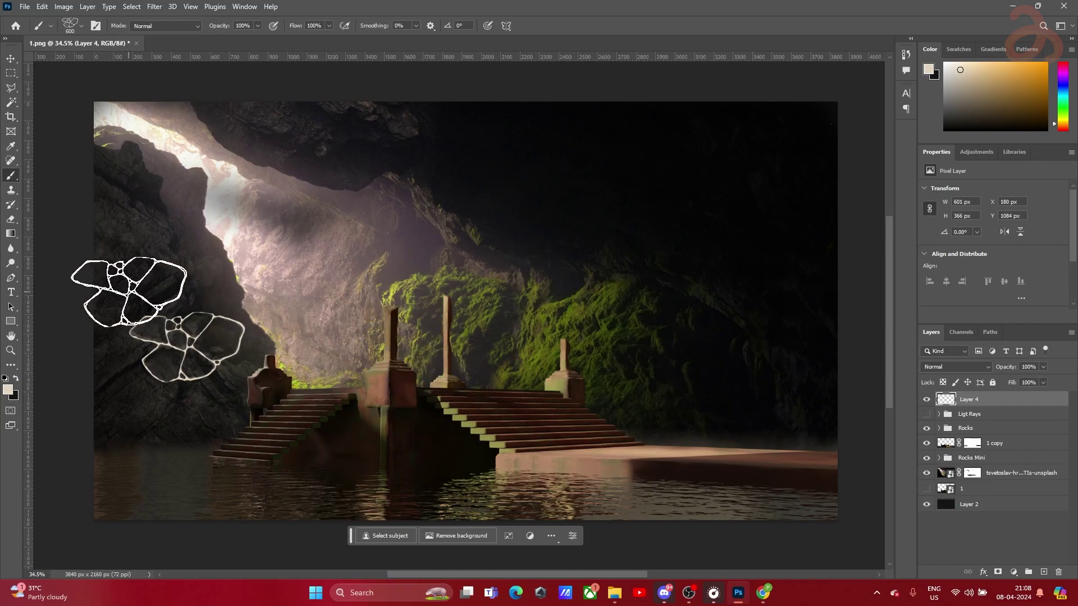
key("ctrl+z")
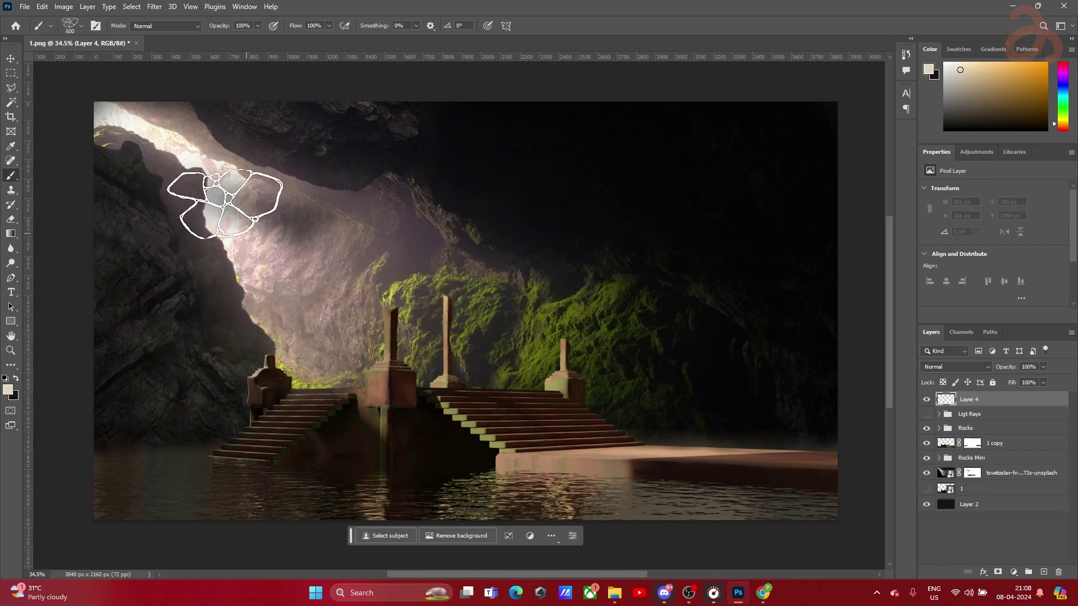
Try a 900 px tree brush and a 300 px foliage brush on the left rock wall
left_click(70, 26)
scroll(76, 201, "down", 4)
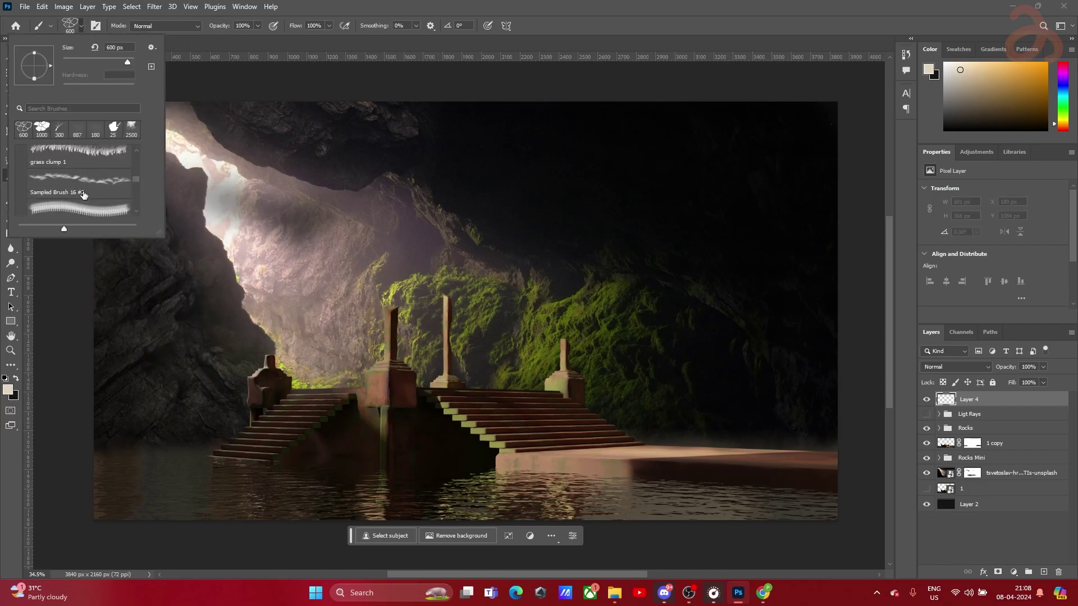
scroll(91, 174, "down", 1)
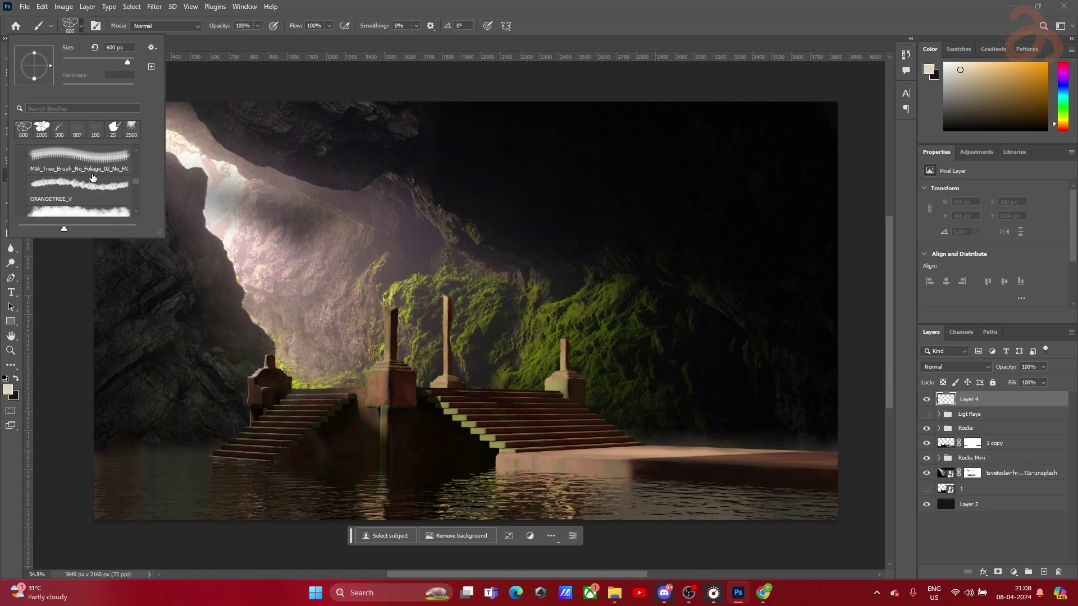
left_click(93, 181)
left_click(170, 347)
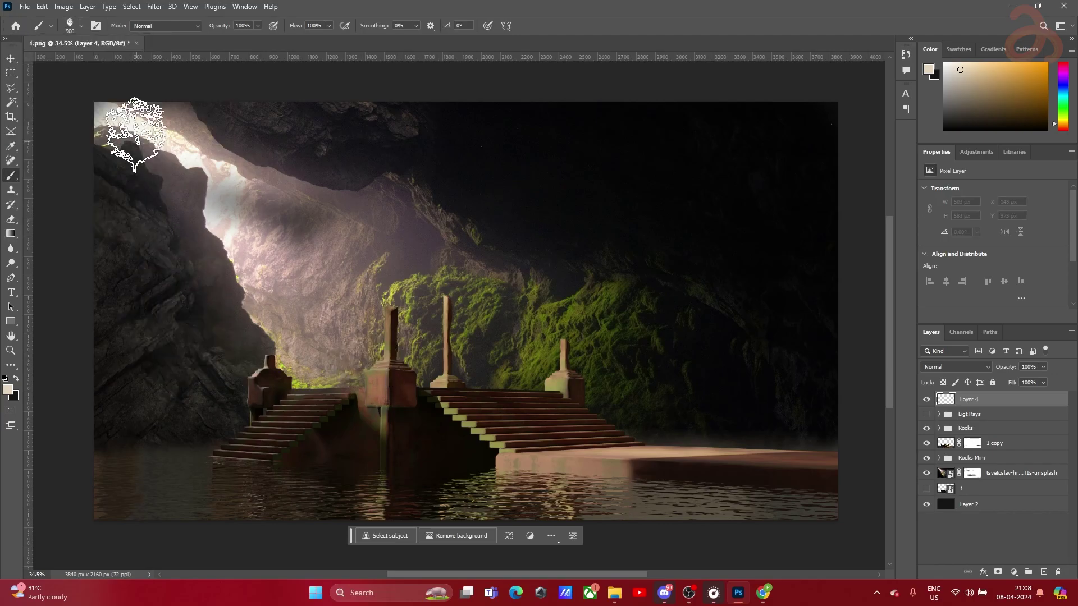
left_click(82, 26)
scroll(70, 189, "up", 3)
left_click(74, 162)
left_click(134, 276)
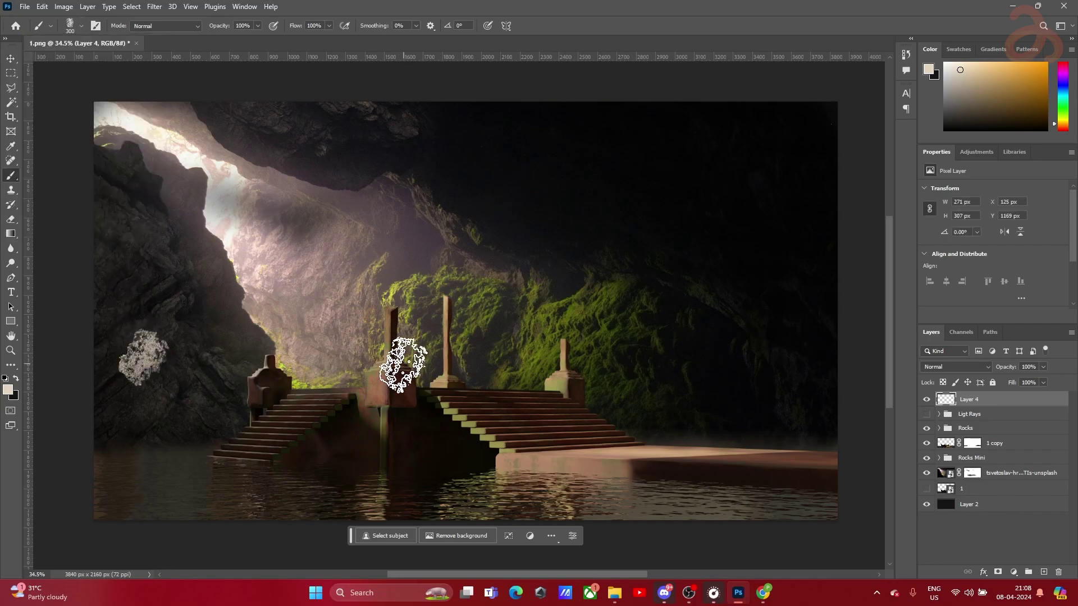
Try an 80 px leaf brush and a 200 px leaf brush on the left rock wall
left_click(81, 26)
scroll(76, 187, "down", 4)
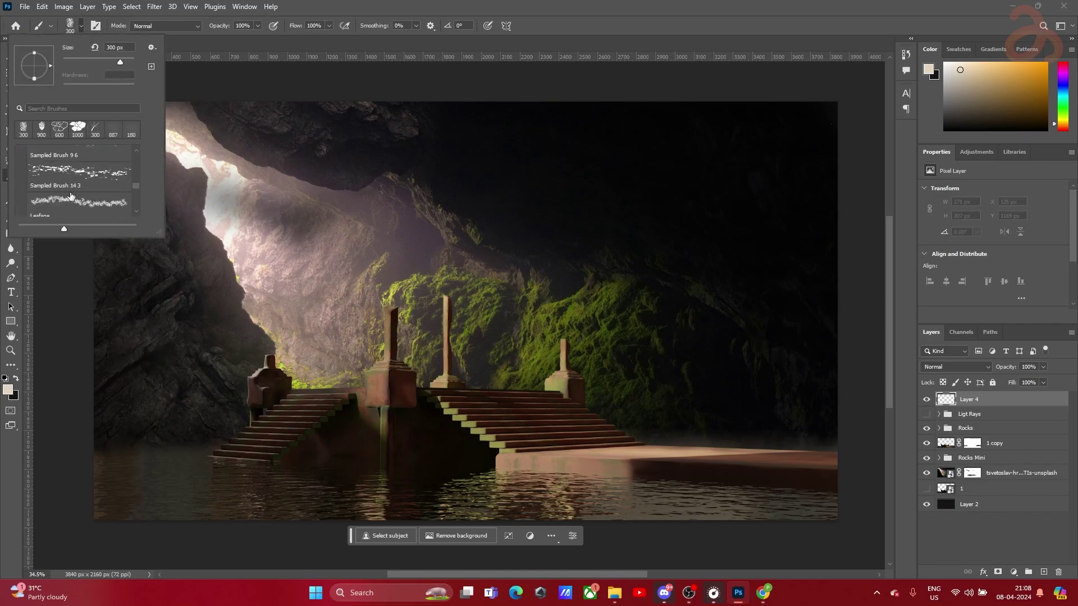
double_click(76, 187)
left_click(168, 344)
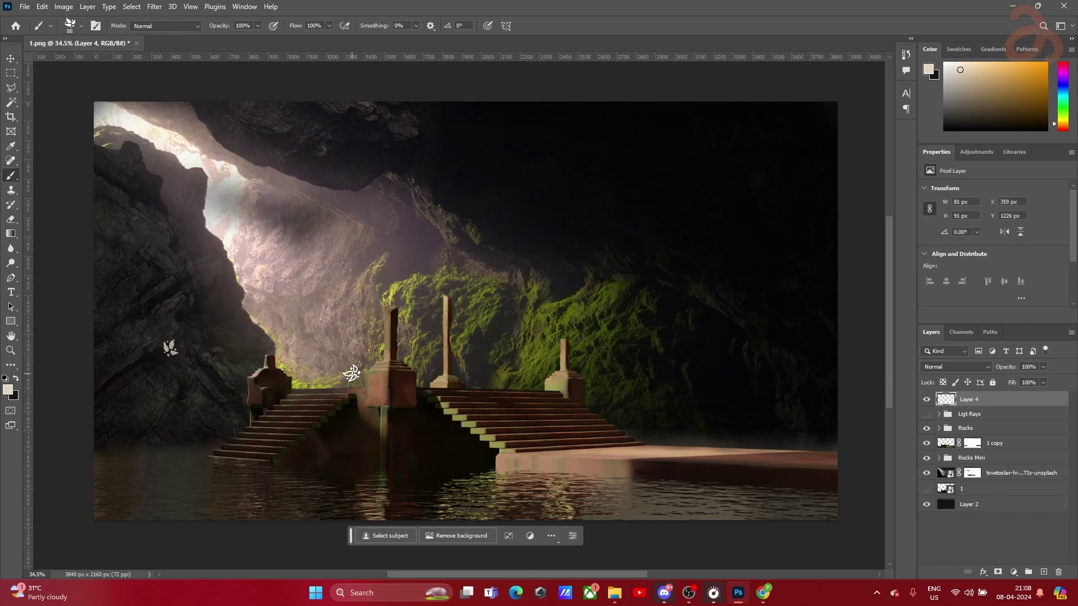
left_click(81, 26)
double_click(74, 202)
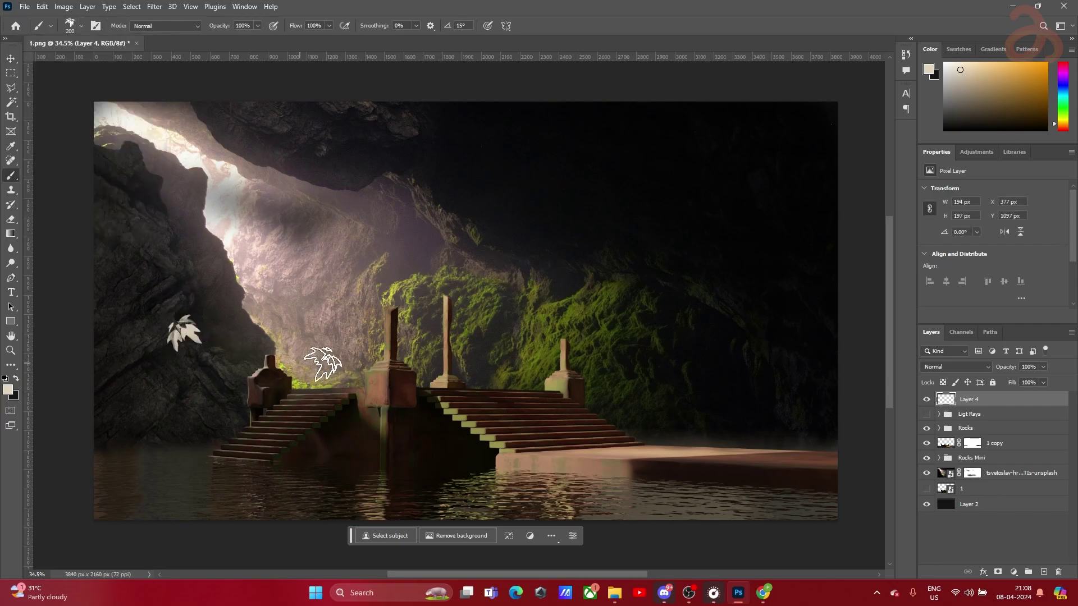
Try a 547 px leaf brush across the left rock wall and undo its strokes
left_click(80, 26)
scroll(78, 180, "down", 2)
double_click(79, 171)
left_click(159, 331)
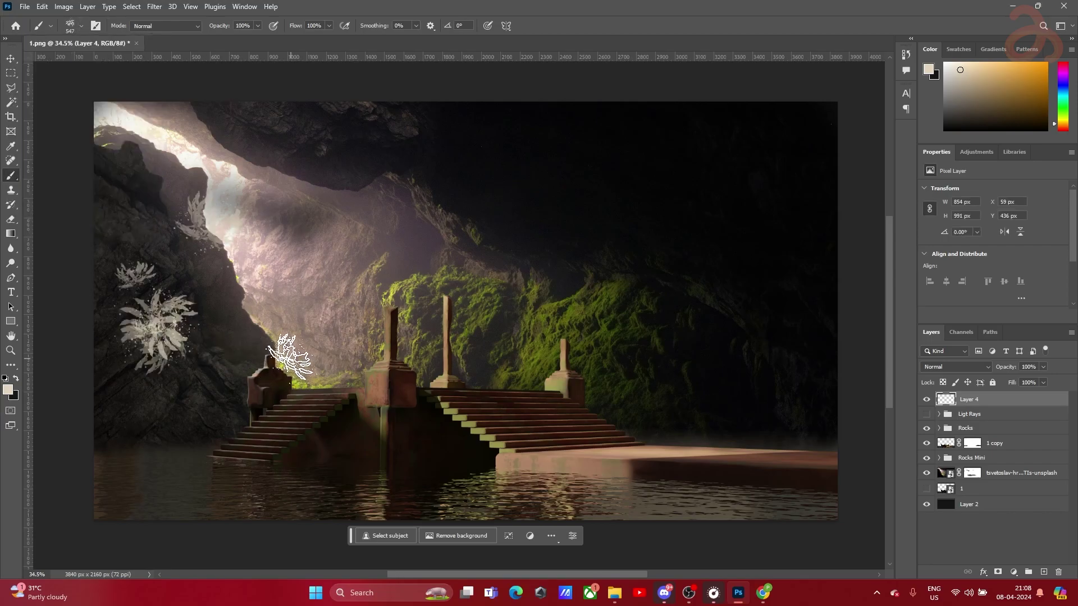
key("ctrl+z")
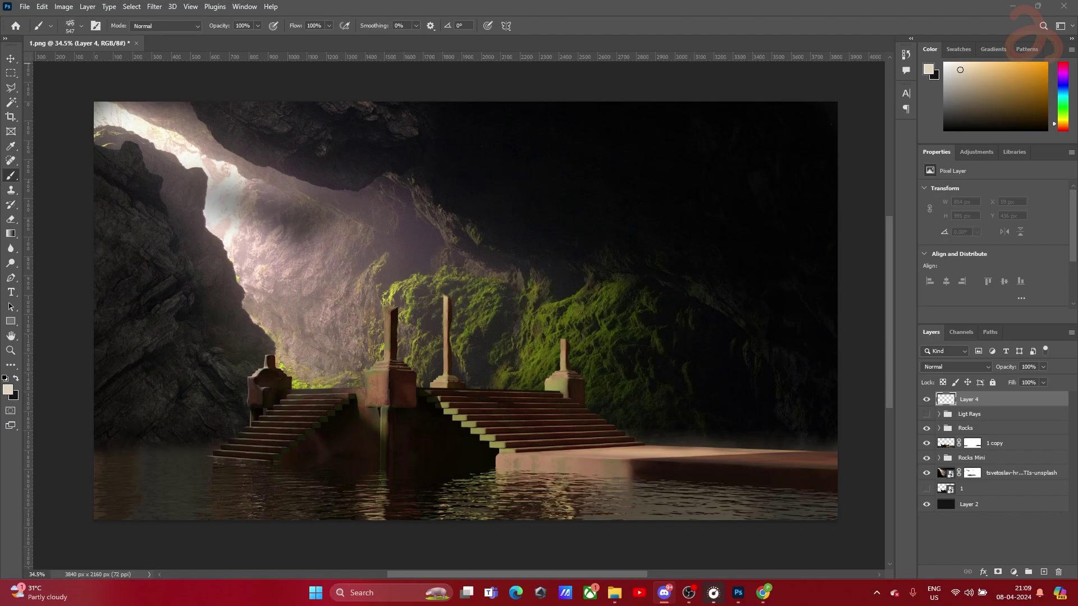
Switch to the leaf-1 brush at 420 px, test it on the left rock wall and undo the stamp
left_click(82, 33)
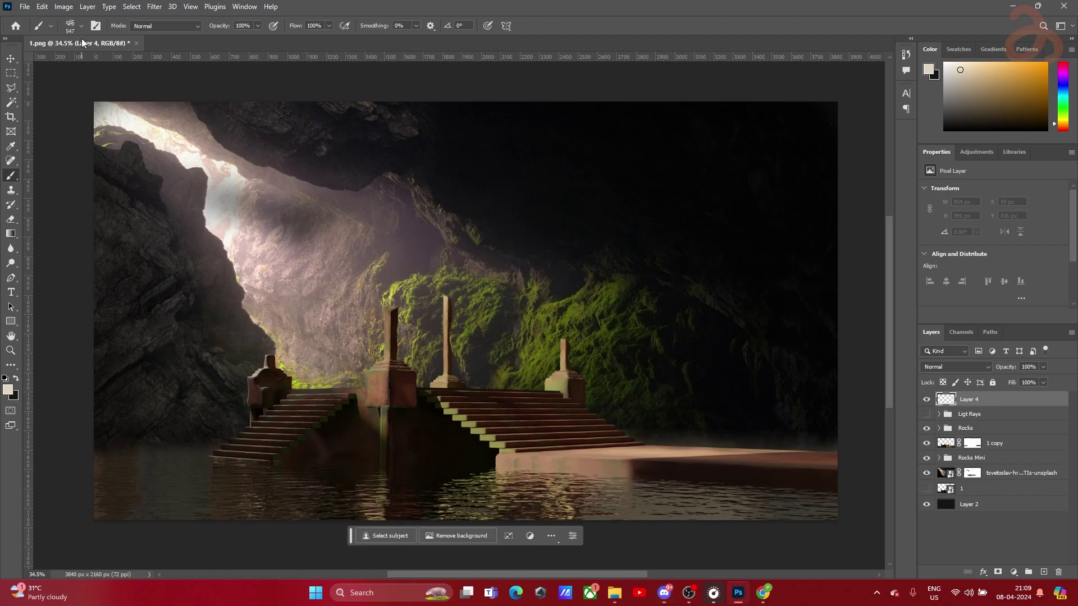
left_click(81, 26)
scroll(75, 190, "down", 5)
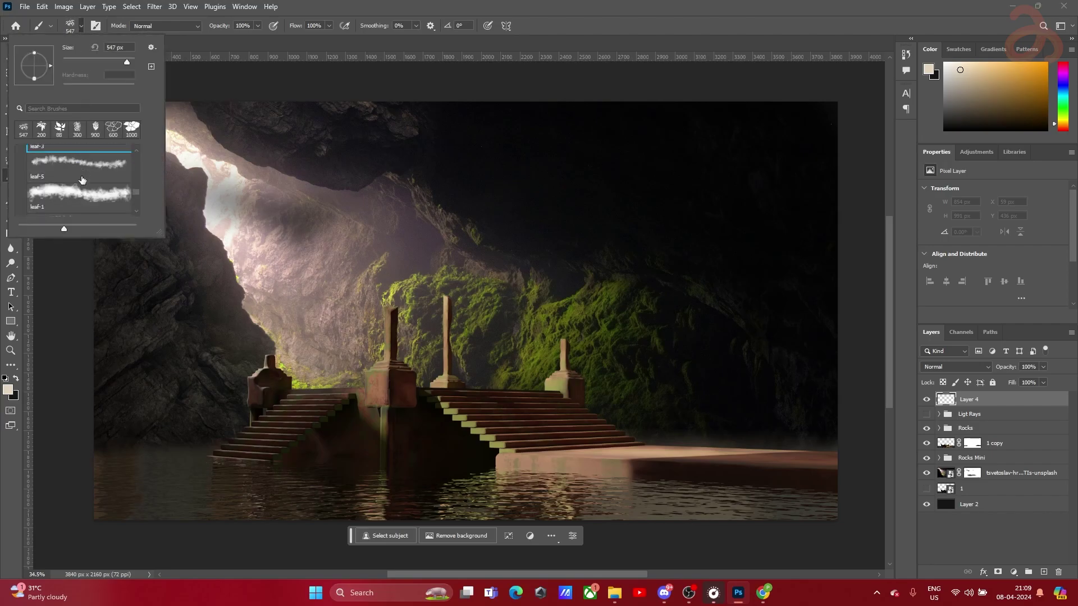
double_click(75, 190)
left_click(188, 348)
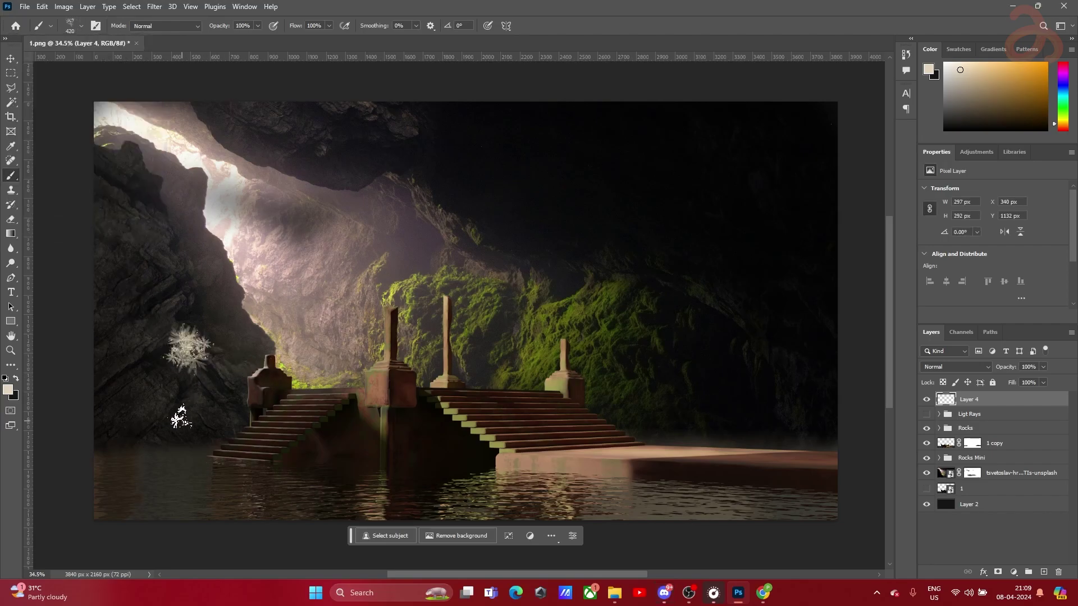
key("ctrl+z")
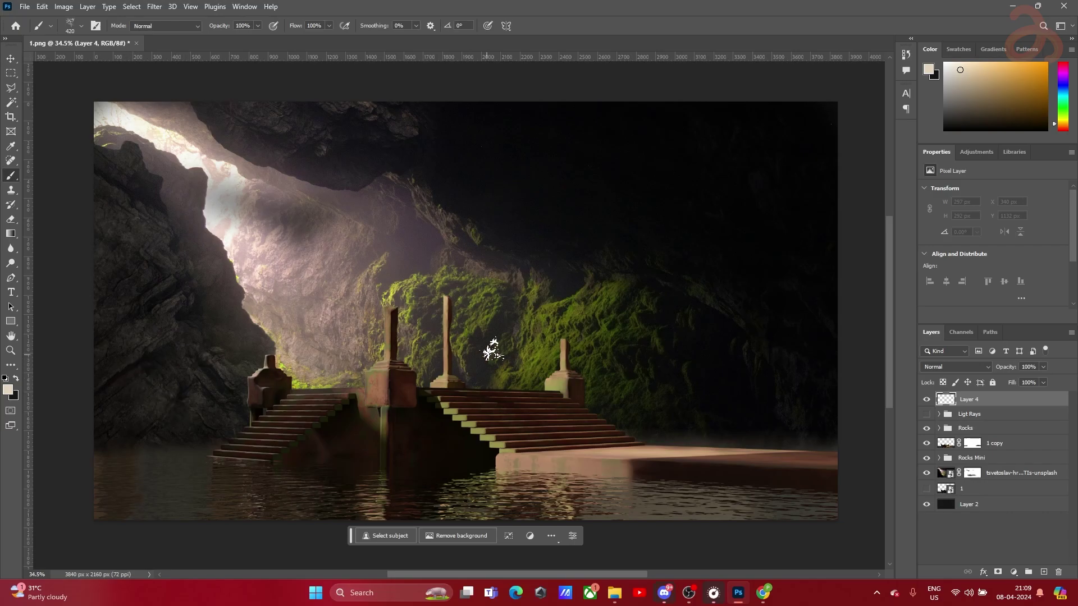
Sample a dark green from the moss, enlarge the brush to 669 px and paint foliage over the lower left rocks
left_click(597, 309, "alt")
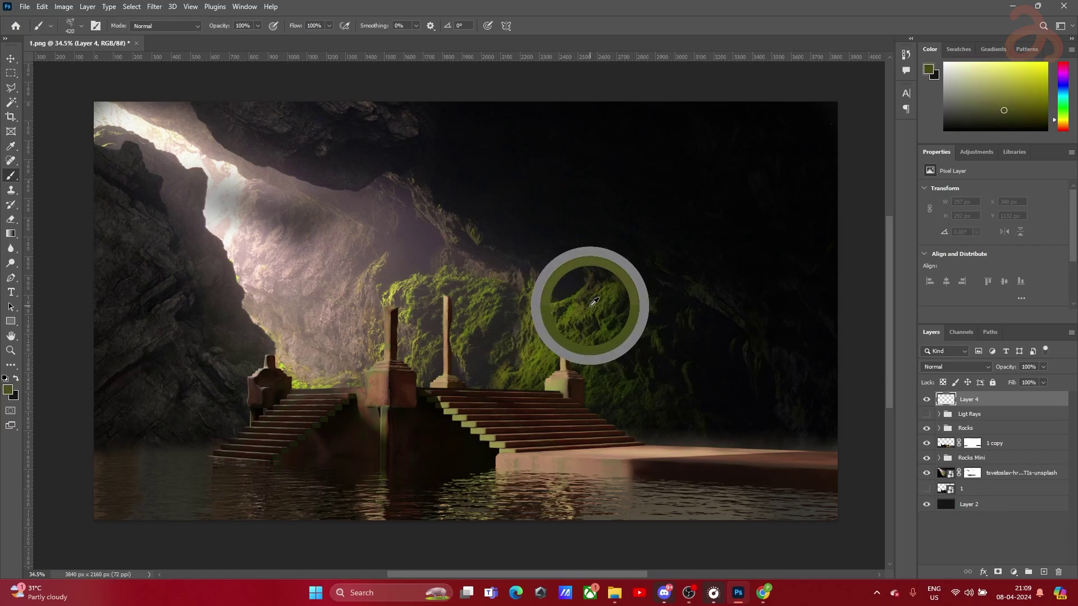
left_click_drag(598, 302, 601, 301)
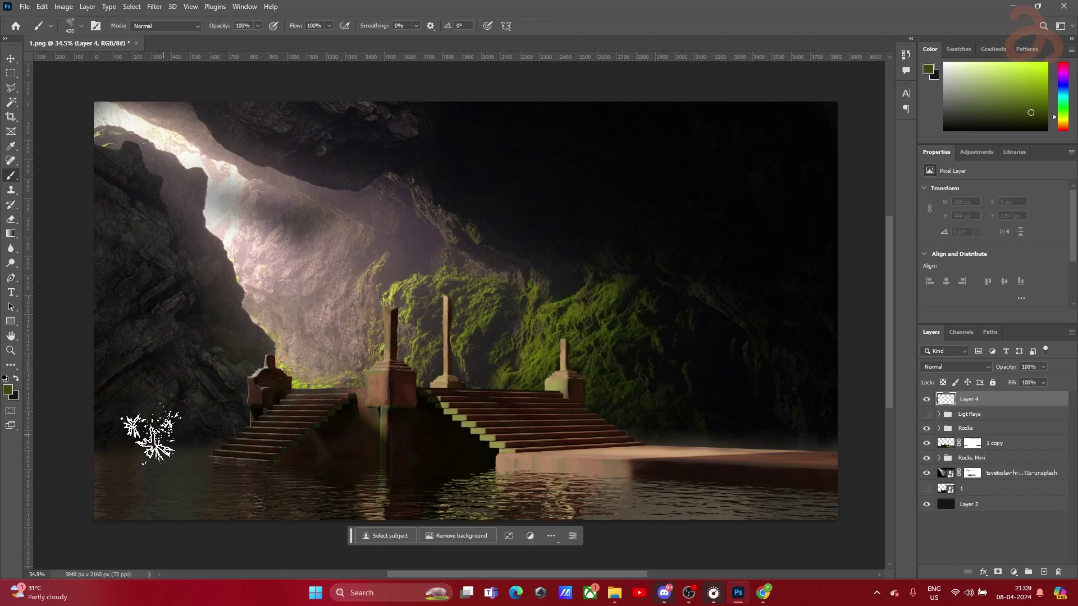
right_click(128, 419, "alt")
mouse_move(155, 431)
left_mouse_down()
mouse_move(124, 412)
mouse_move(235, 454)
mouse_move(198, 441)
mouse_move(180, 411)
mouse_move(206, 441)
left_mouse_up()
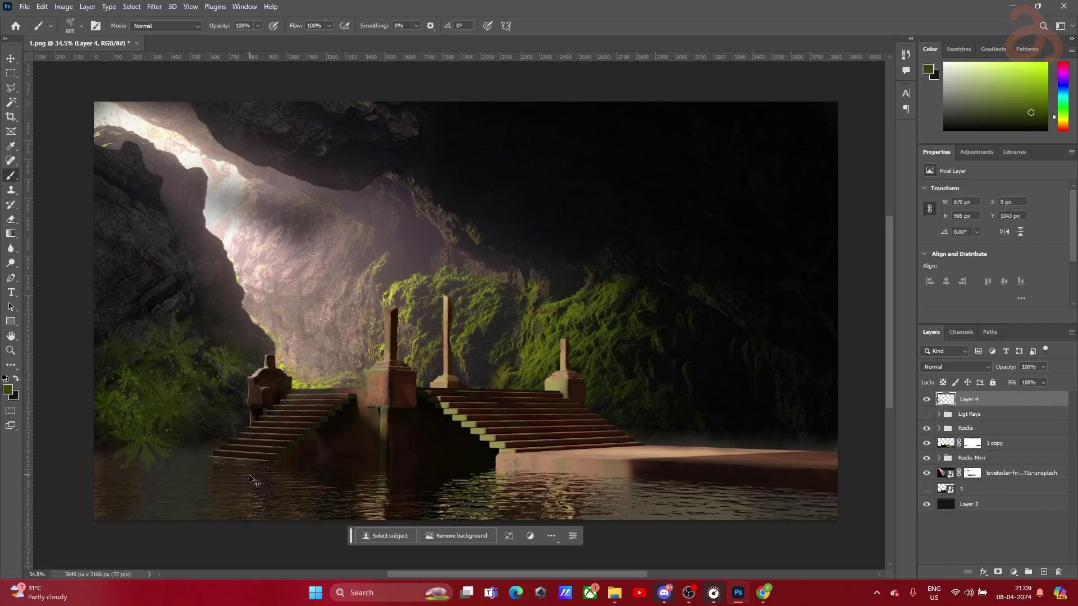
Set Layer 4's blend mode to Pin Light and paint foliage up the left rock wall, reducing the brush to 362 px
left_click(961, 367)
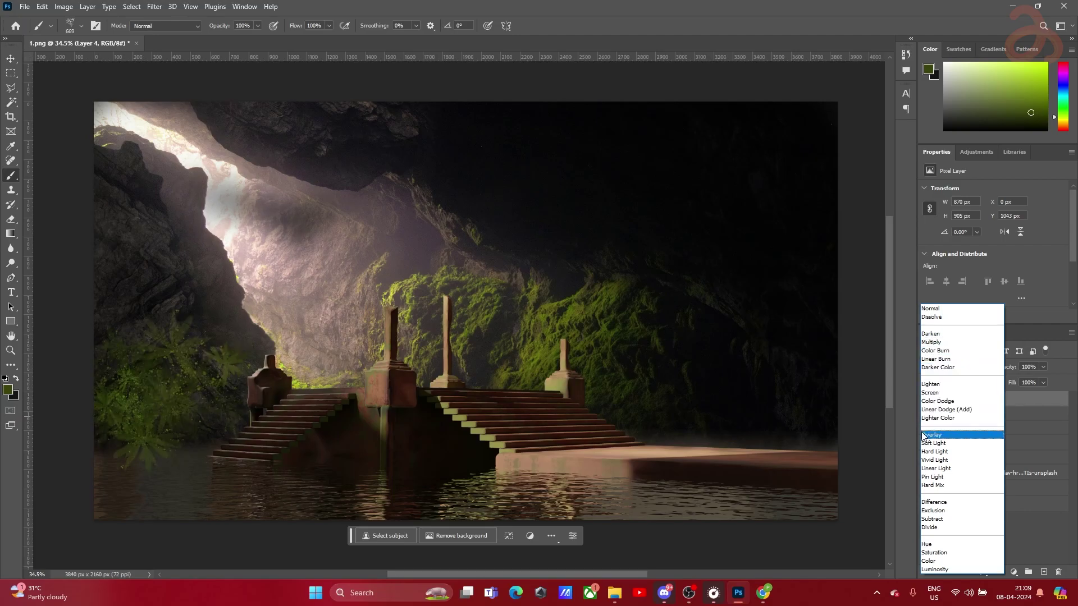
left_click(930, 477)
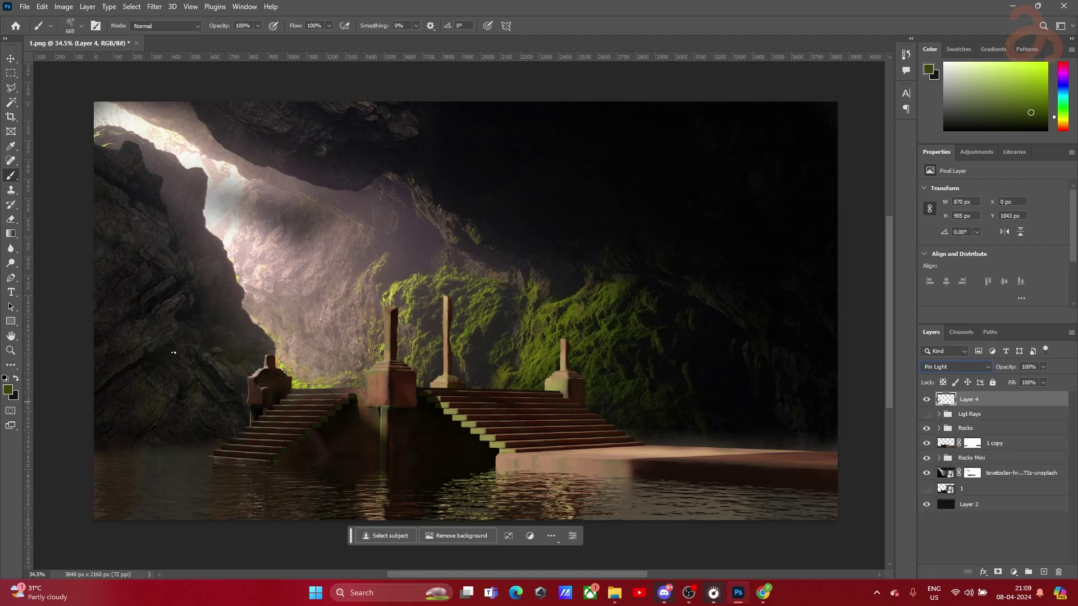
left_click(119, 253)
left_click(120, 205)
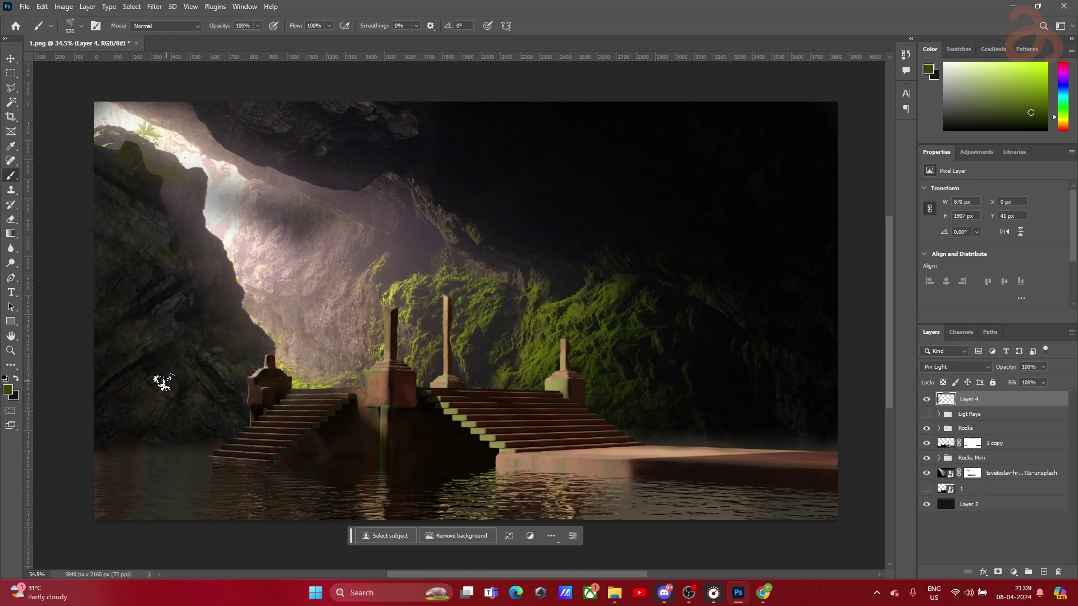
key("ctrl+z")
left_click_drag(108, 233, 106, 211)
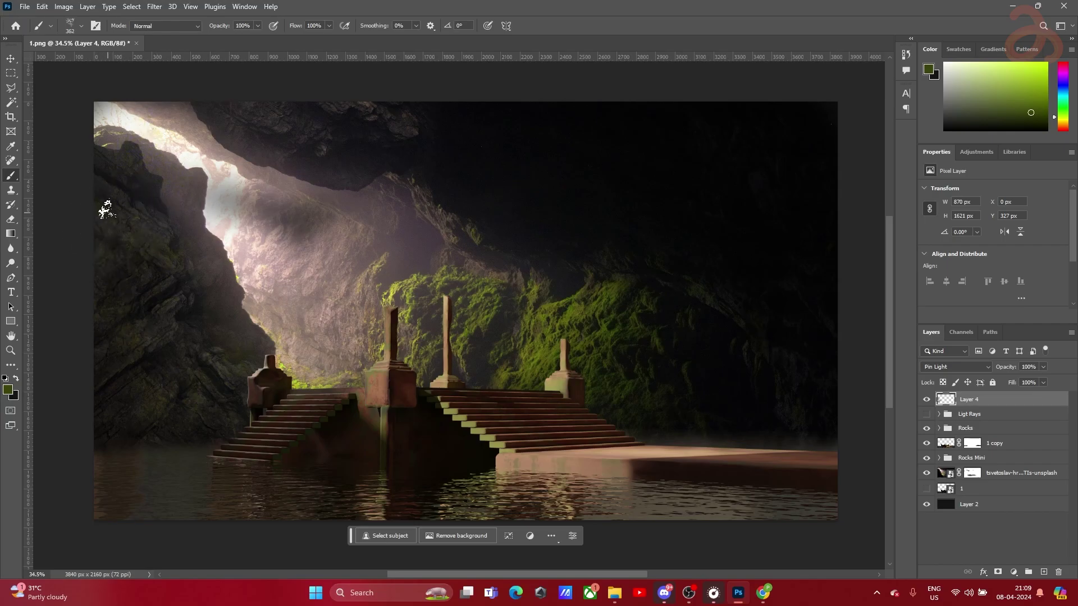
left_click(119, 175)
left_click(90, 443)
Switch to a 700 px spiky leaf brush and paint more foliage over the left rock wall on Layer 4
left_click(82, 26)
left_click(70, 191)
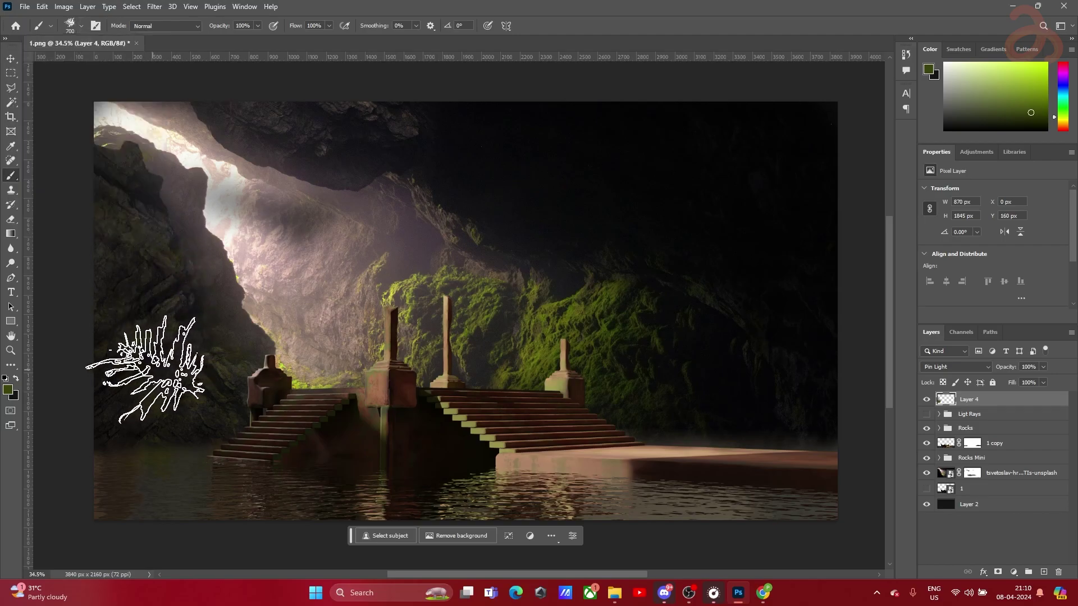
scroll(187, 313, "up", 3)
left_click_drag(241, 348, 505, 190)
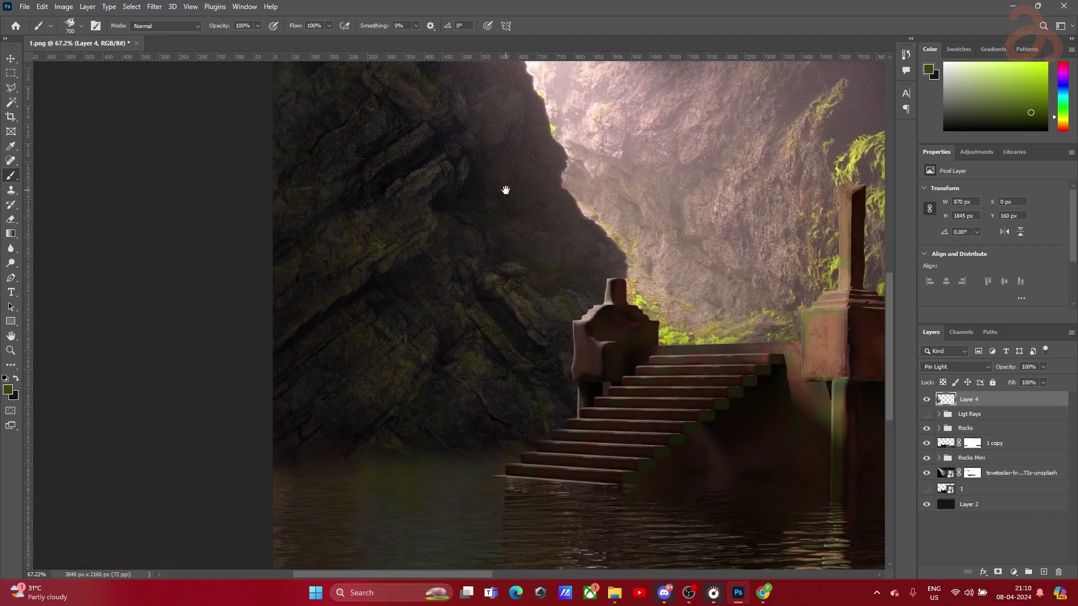
scroll(458, 264, "up", 5)
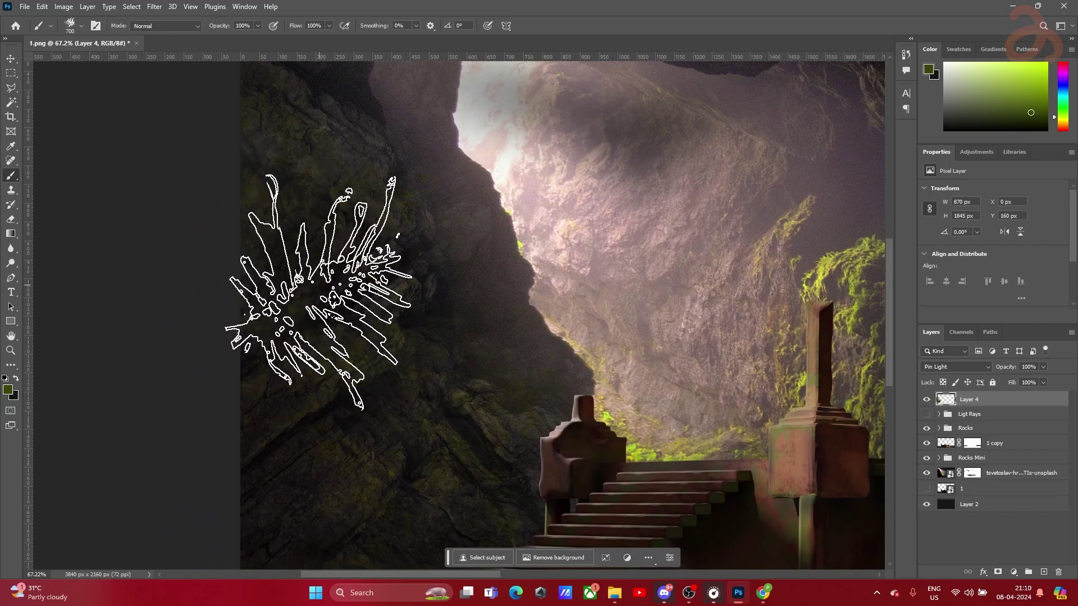
mouse_move(464, 328)
left_mouse_down()
mouse_move(441, 185)
mouse_move(228, 216)
left_mouse_up()
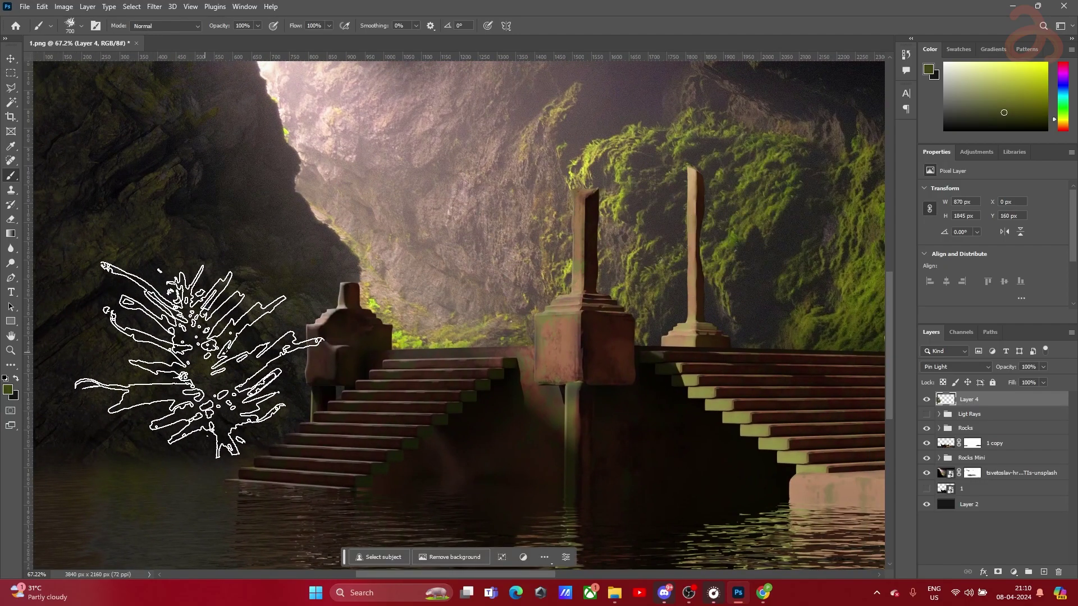
left_click_drag(320, 301, 437, 310)
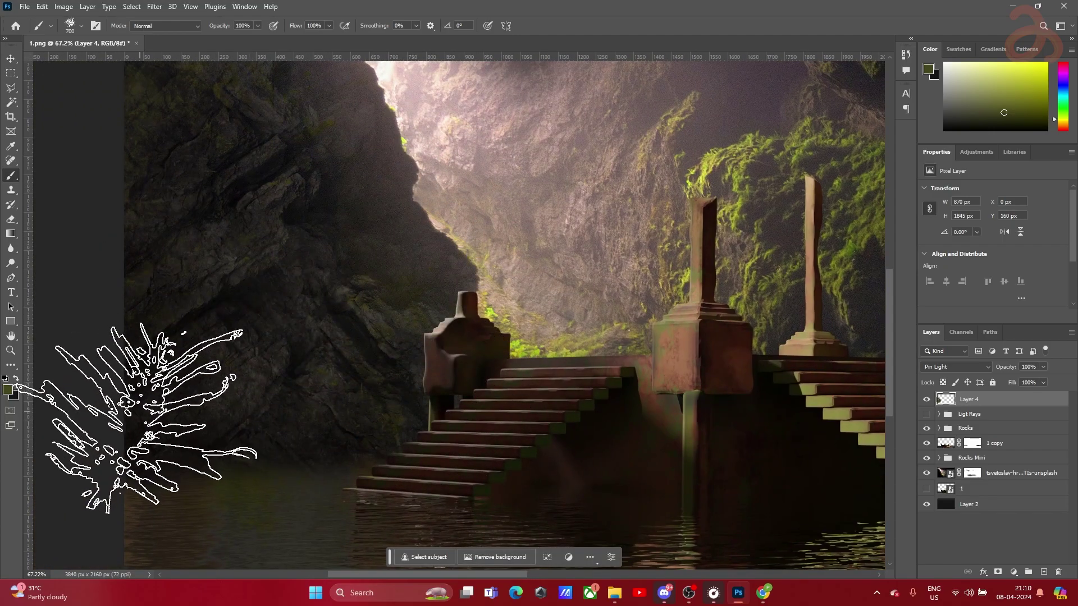
Sample a brighter olive green from the moss, try a leaf stroke beside the cave opening and undo it
scroll(774, 269, "down", 3)
left_click(819, 281, "alt")
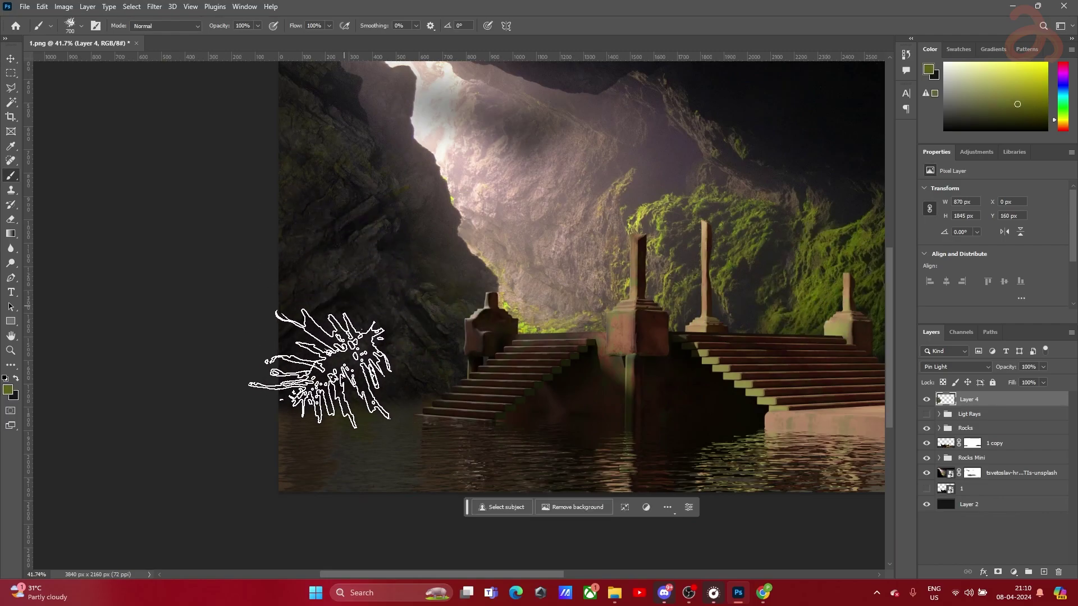
left_click_drag(405, 123, 449, 180)
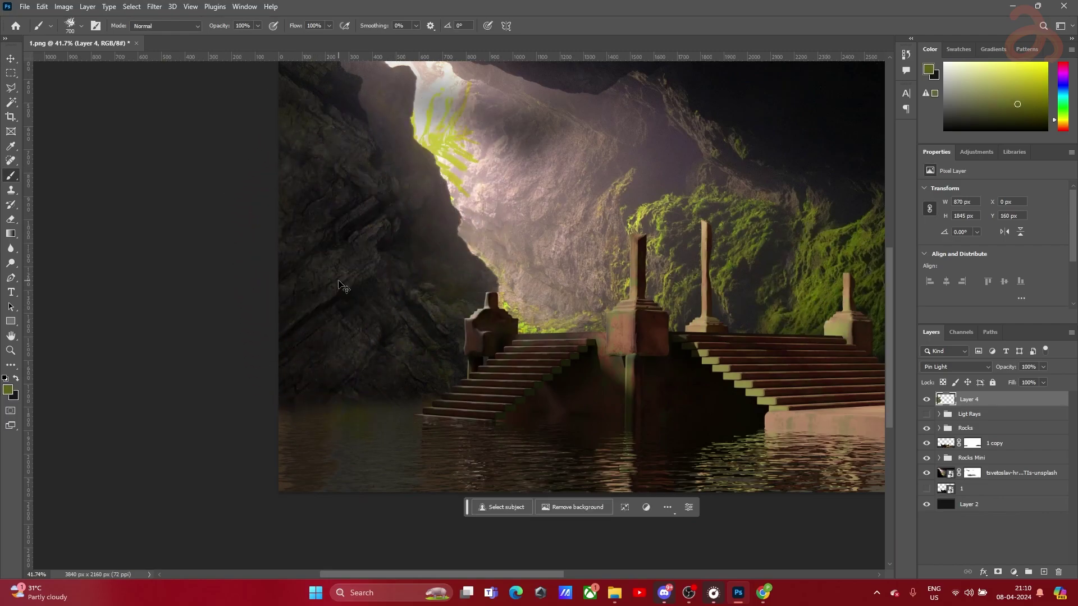
key("ctrl+z")
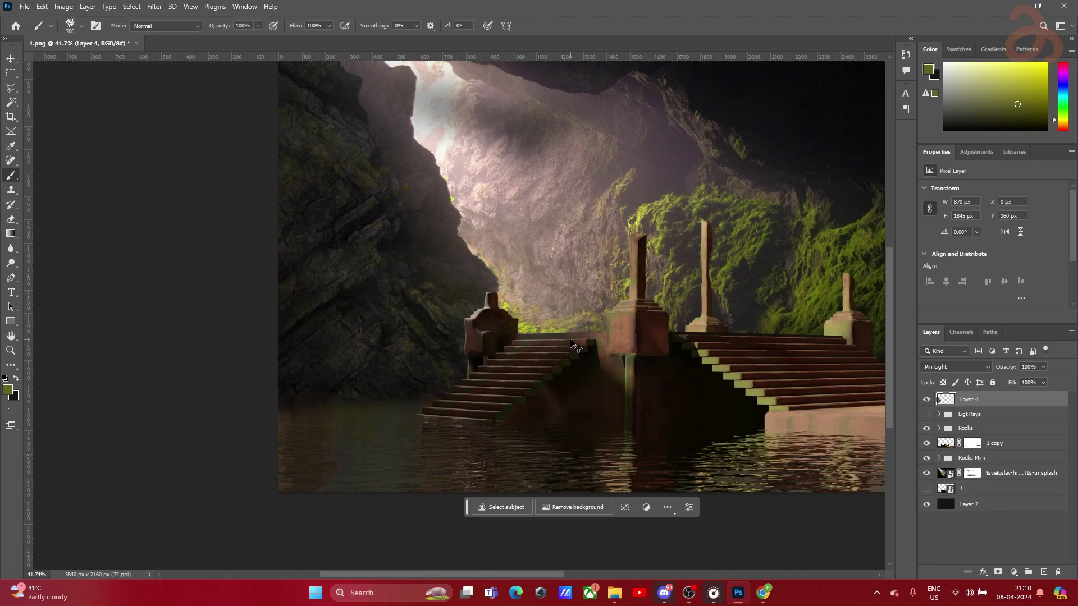
scroll(649, 313, "right", 3)
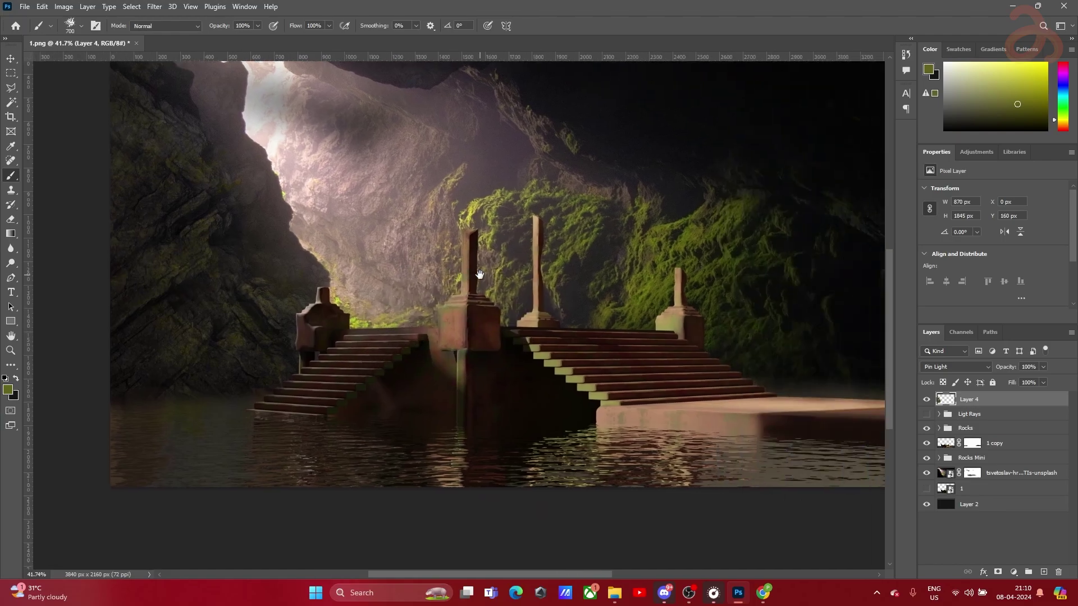
Try the Darken blend mode on Layer 4, then replace the painted layer with a new empty one
left_click(956, 369)
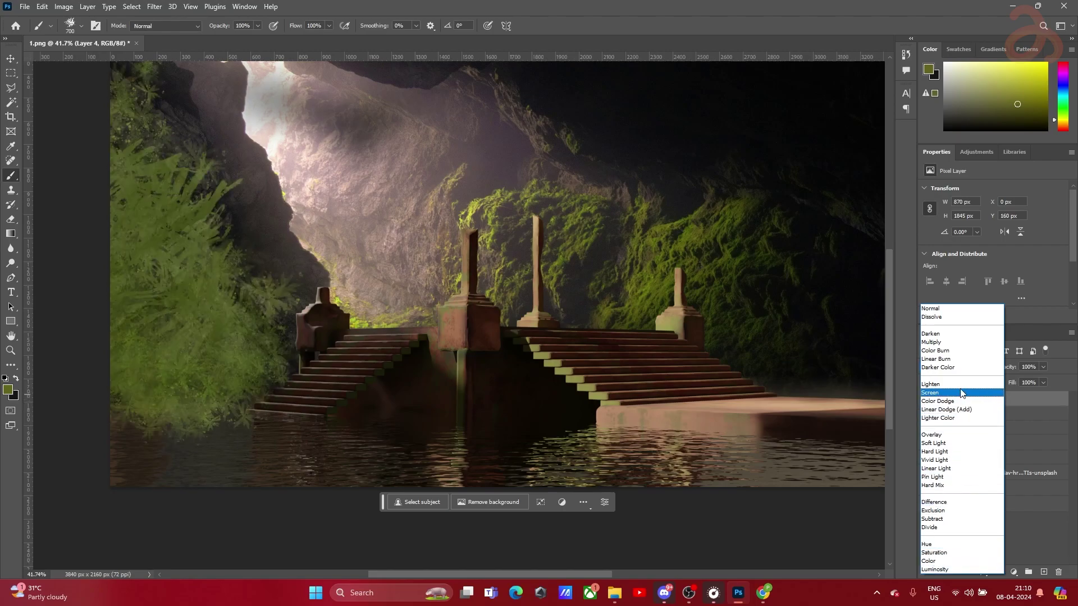
left_click(937, 335)
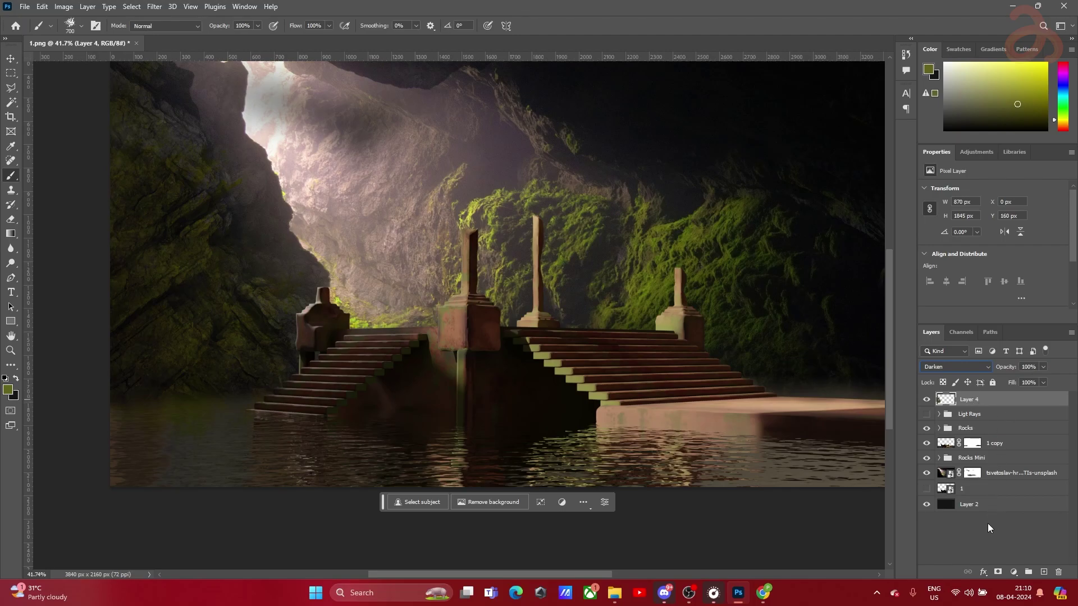
key("Delete")
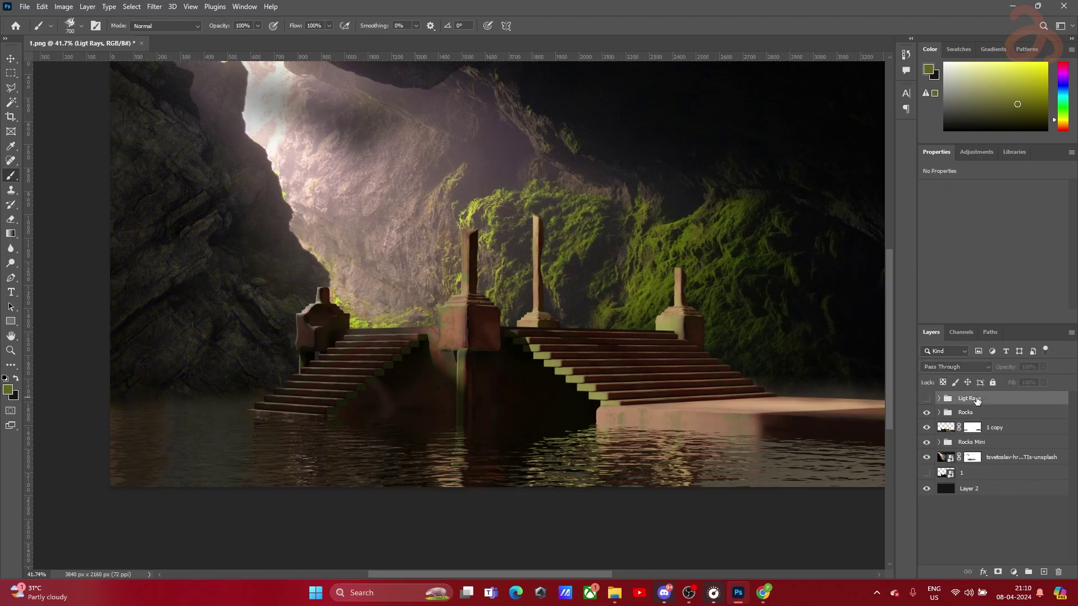
left_click(1045, 572)
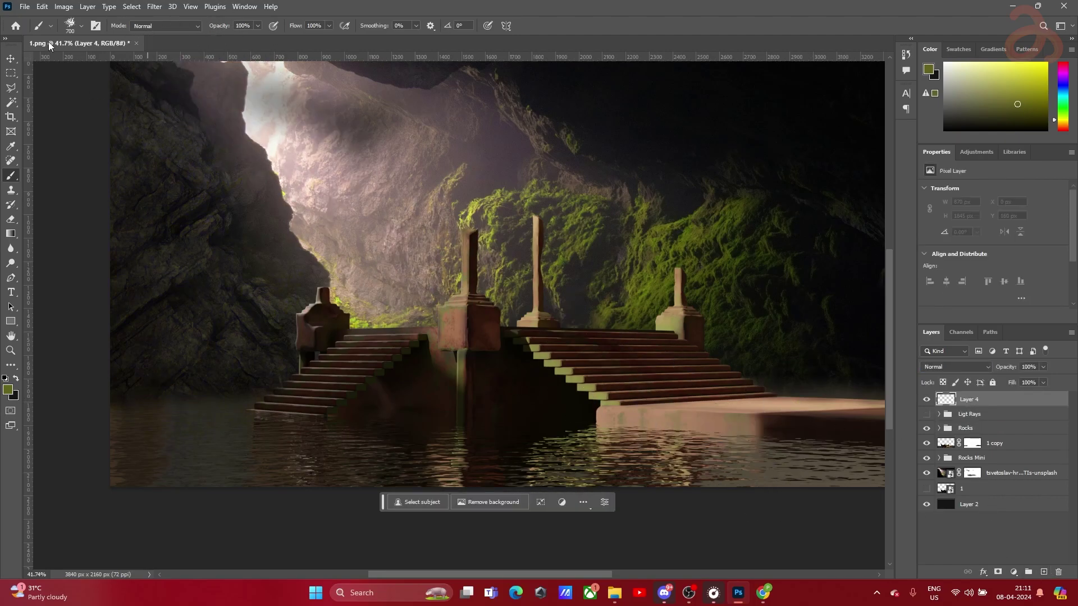
Try the Scattered Maple Leaves brush at 74 px on the lower left rocks and undo the stroke
left_click(76, 27)
scroll(79, 180, "down", 10)
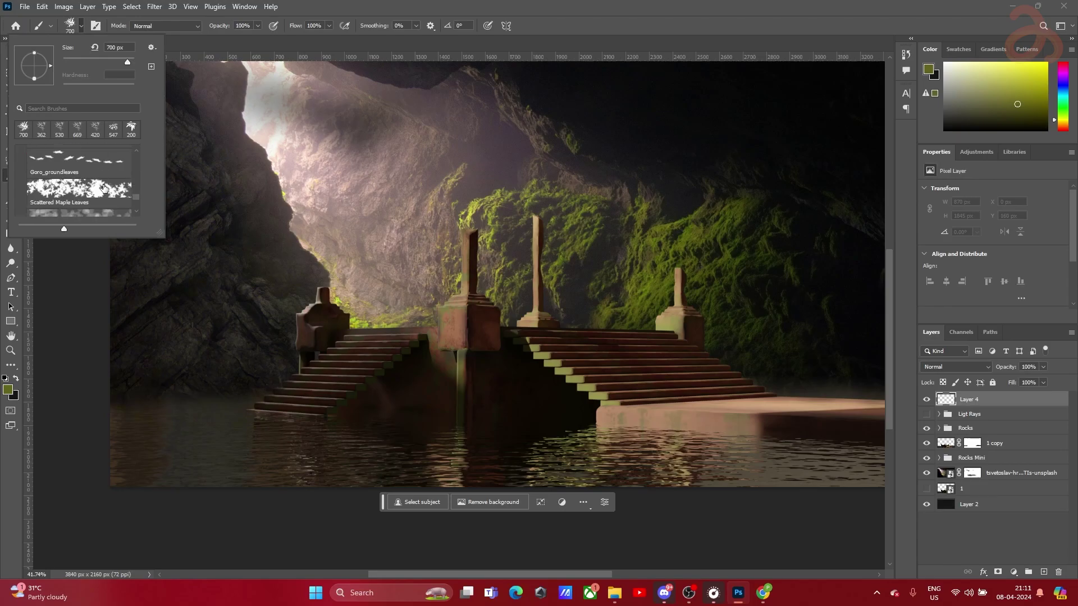
left_click(98, 193)
left_click_drag(218, 312, 181, 330)
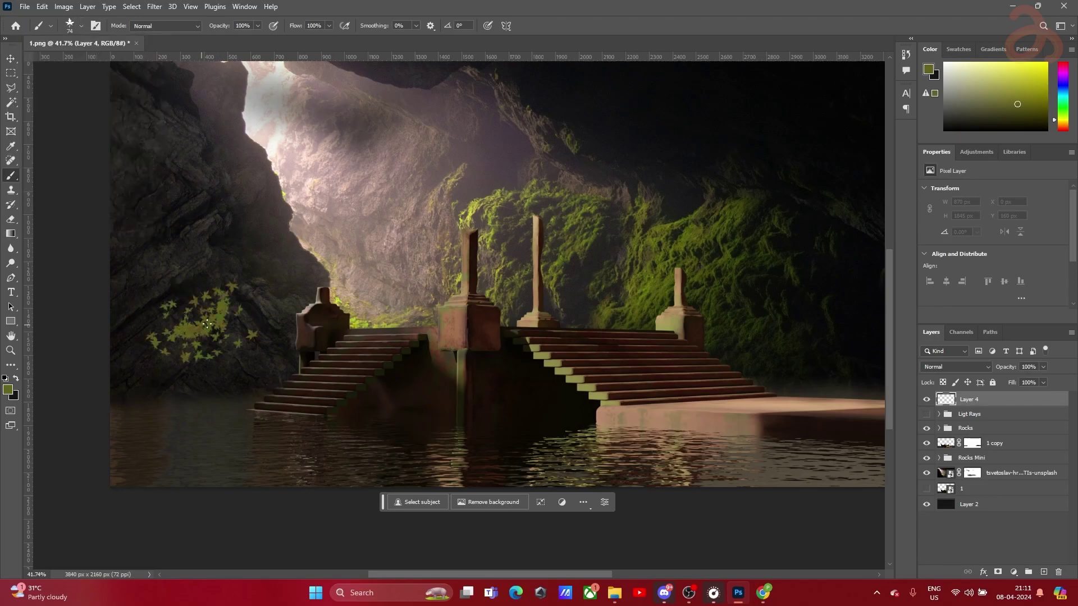
key("ctrl+z")
Try a softer 95 px foliage brush on the lower left rocks and undo the stroke
left_click(81, 26)
scroll(70, 179, "down", 1)
left_click(79, 193)
mouse_move(216, 337)
left_mouse_down()
mouse_move(170, 373)
mouse_move(267, 354)
left_mouse_up()
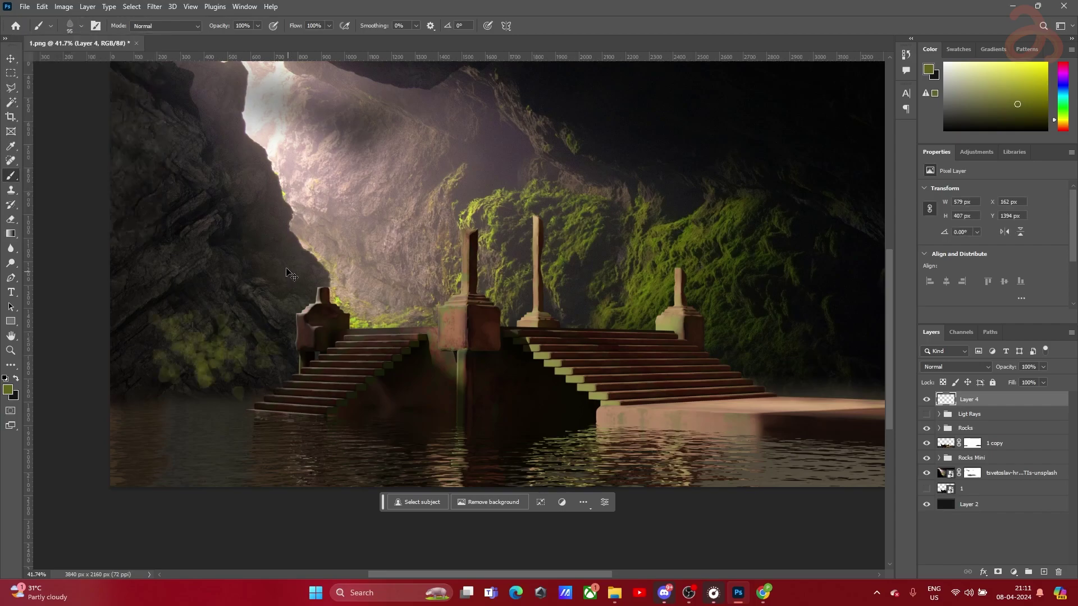
key("ctrl+z")
Look through the leaf brushes, pick leaf-3 at 547 px and test a stamp on the left rock wall
left_click(85, 25)
scroll(73, 168, "down", 2)
left_click(70, 181)
scroll(84, 216, "down", 5)
left_click(85, 194)
scroll(85, 190, "up", 5)
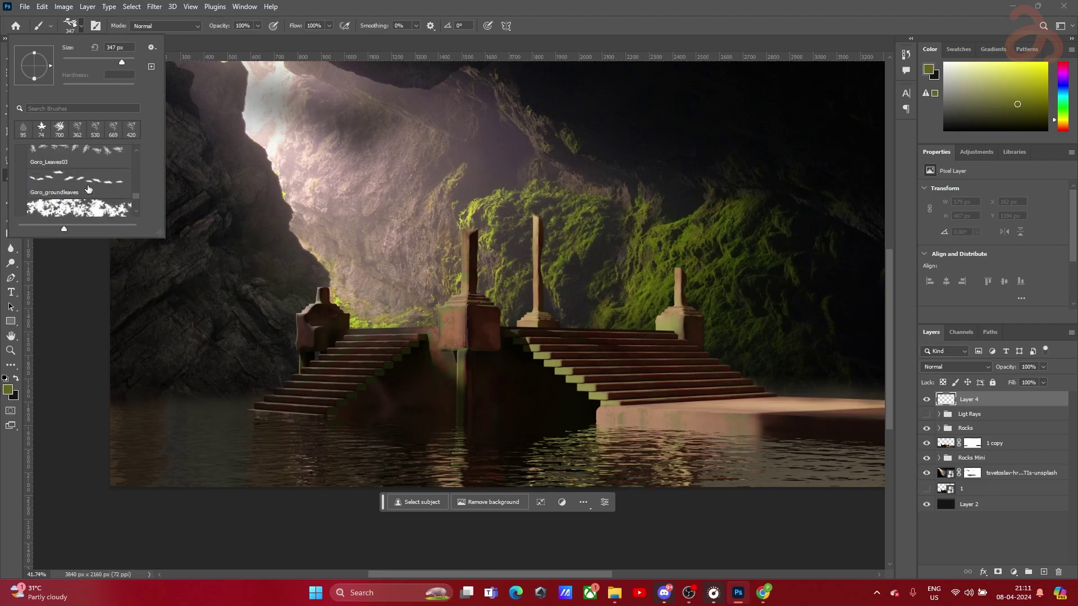
scroll(87, 190, "up", 2)
left_click(83, 190)
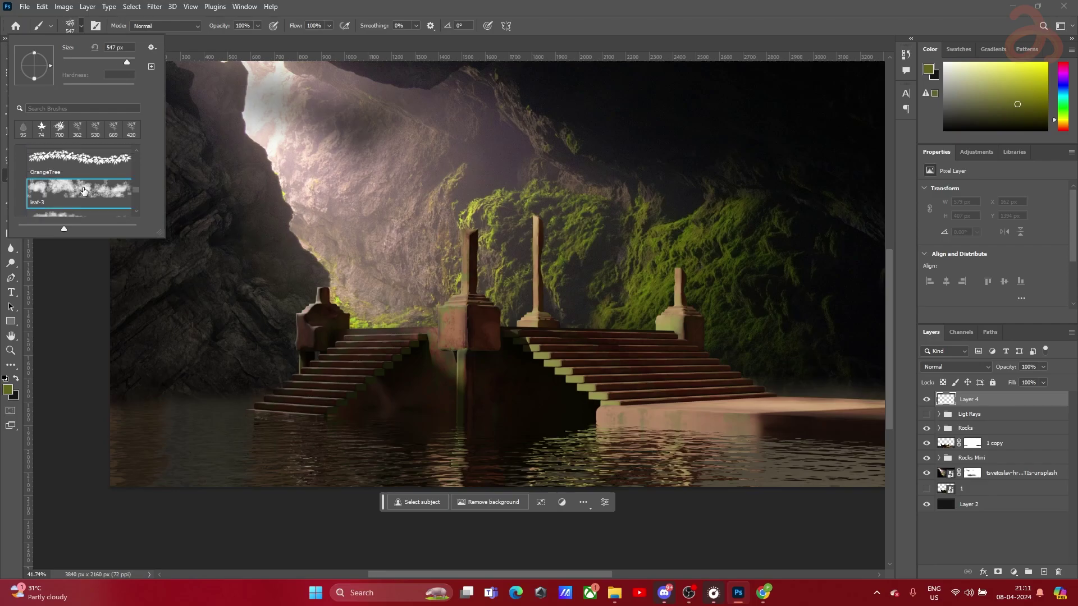
left_click(196, 307)
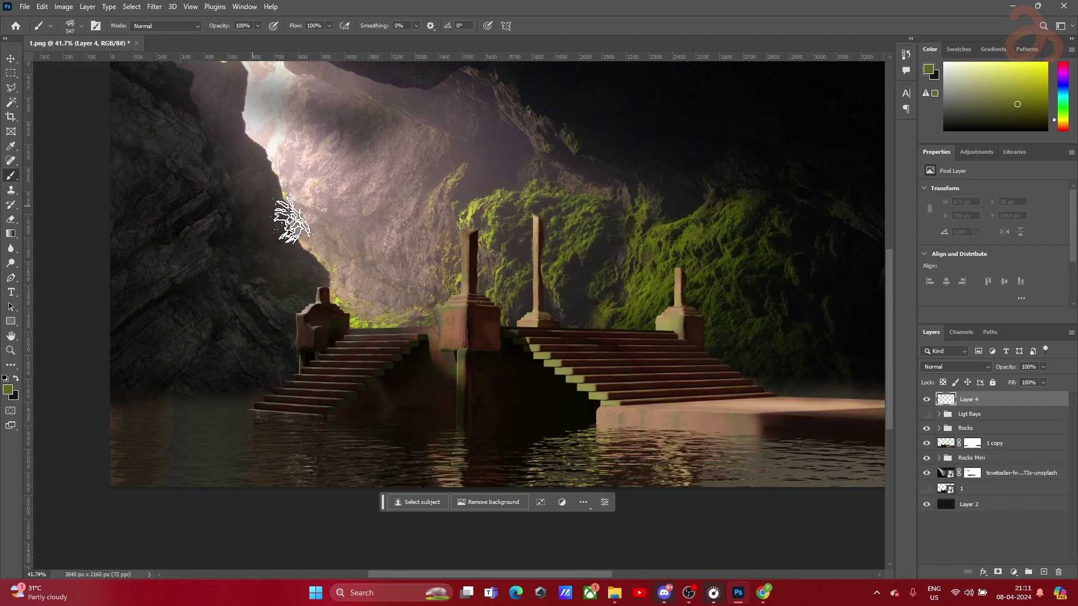
Hide the Rocks, 1 copy and Rocks Mini layers and select the cave photo layer with the Move tool active
left_click_drag(926, 435, 927, 474)
left_click(927, 474)
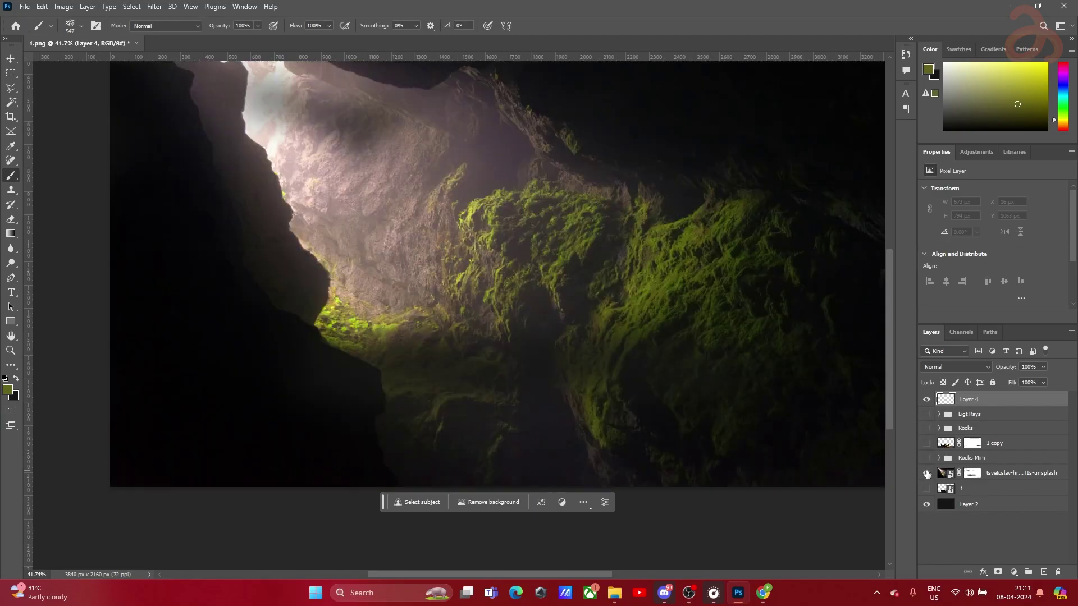
key("v")
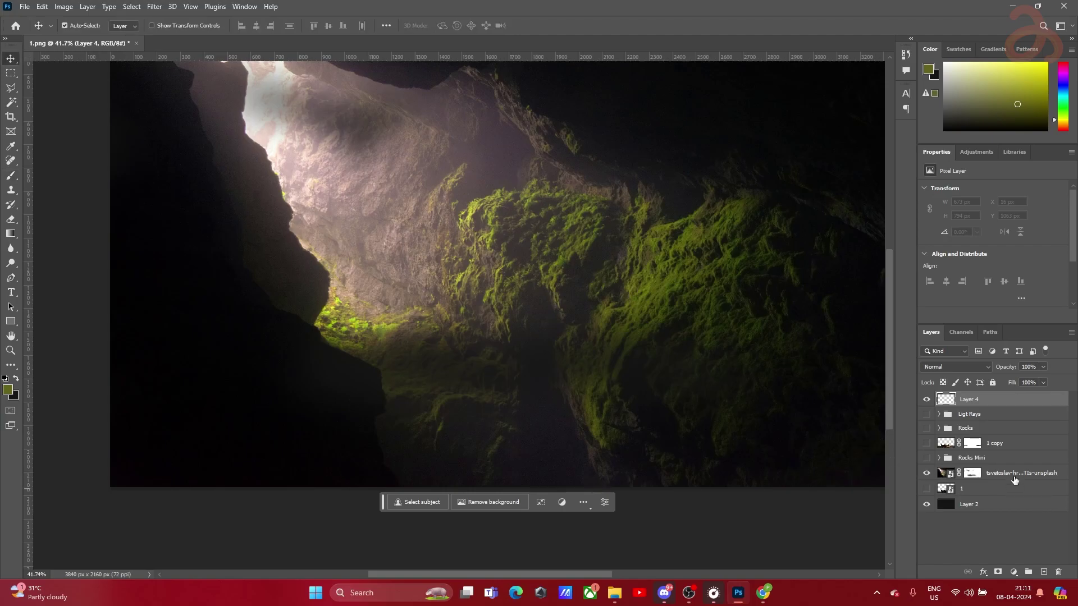
left_click(1014, 476)
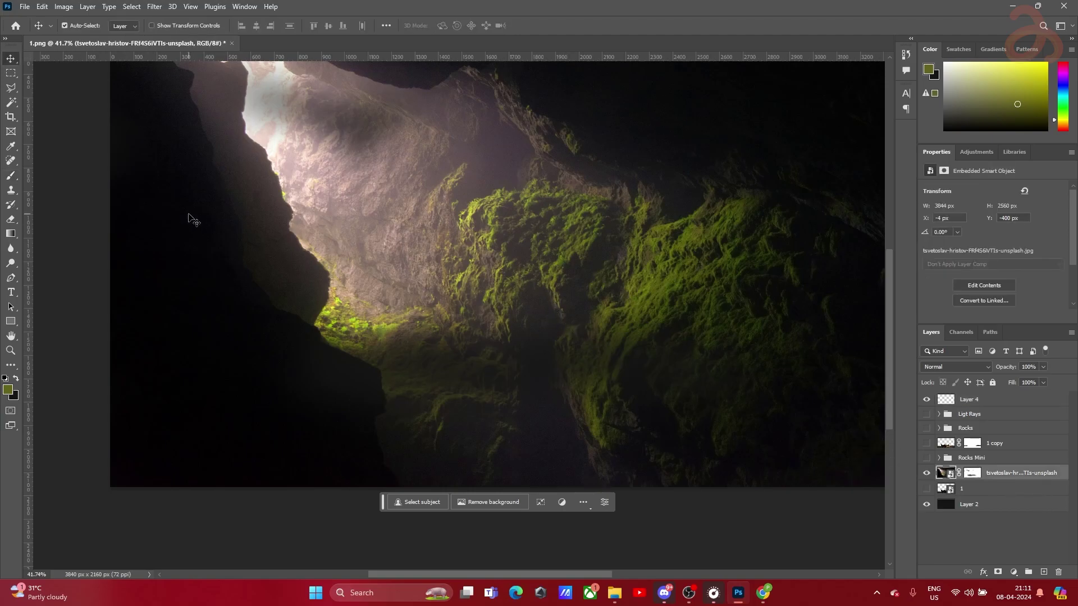
Switch to Chrome, maximize its window and close the four open cave photo tabs
left_click(763, 592)
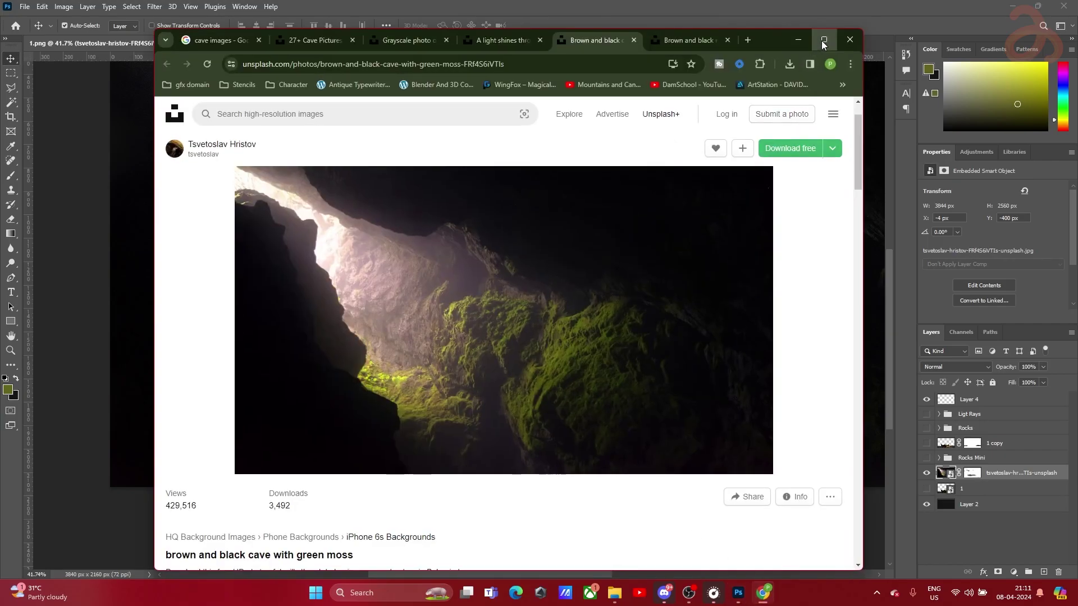
left_click(820, 40)
left_click(682, 9)
left_click(681, 9)
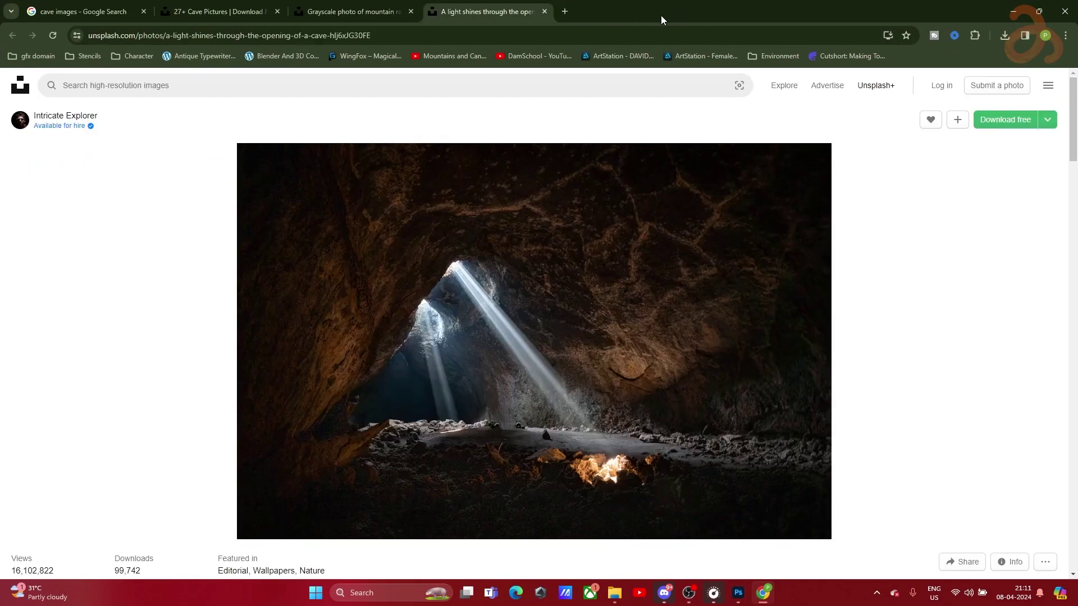
left_click(543, 12)
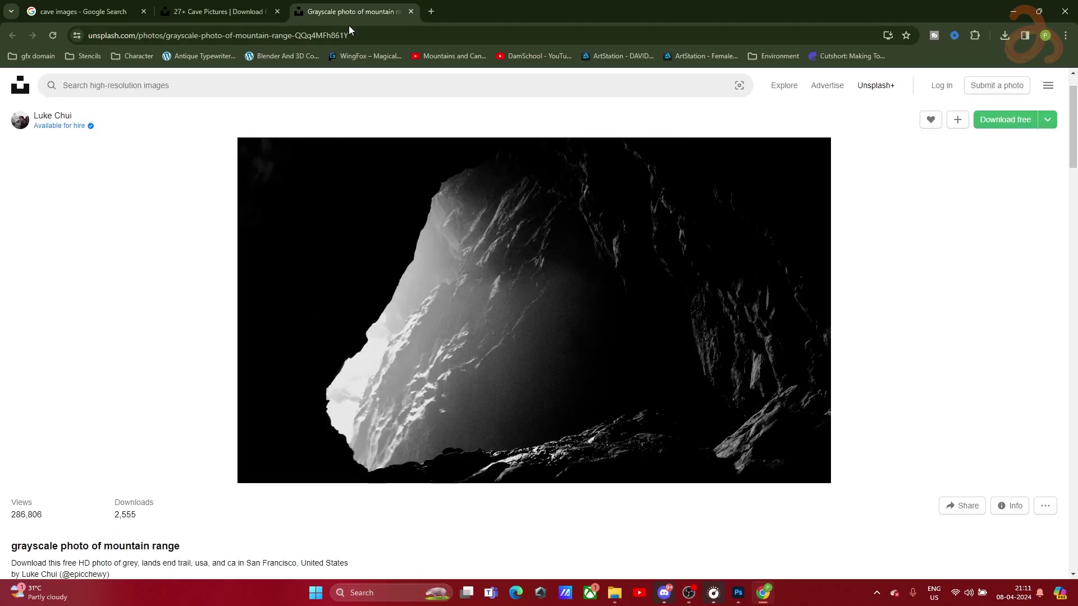
left_click(407, 13)
Search Unsplash for "moss" in place of the cave search
left_click(298, 85)
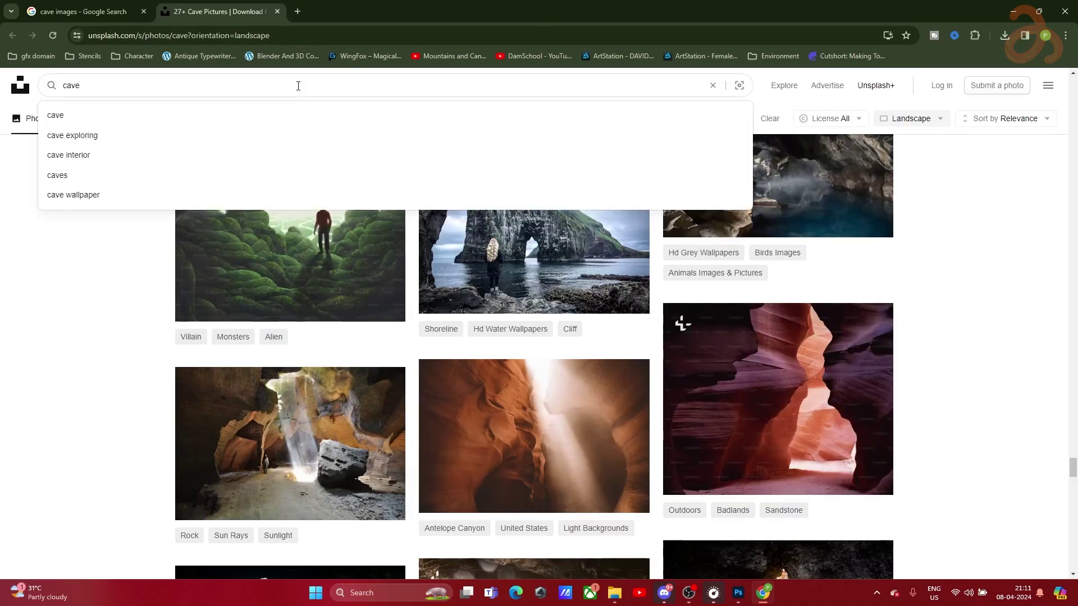
key("BackSpace")
key("BackSpace")
key("BackSpace")
type("moss")
key("Return")
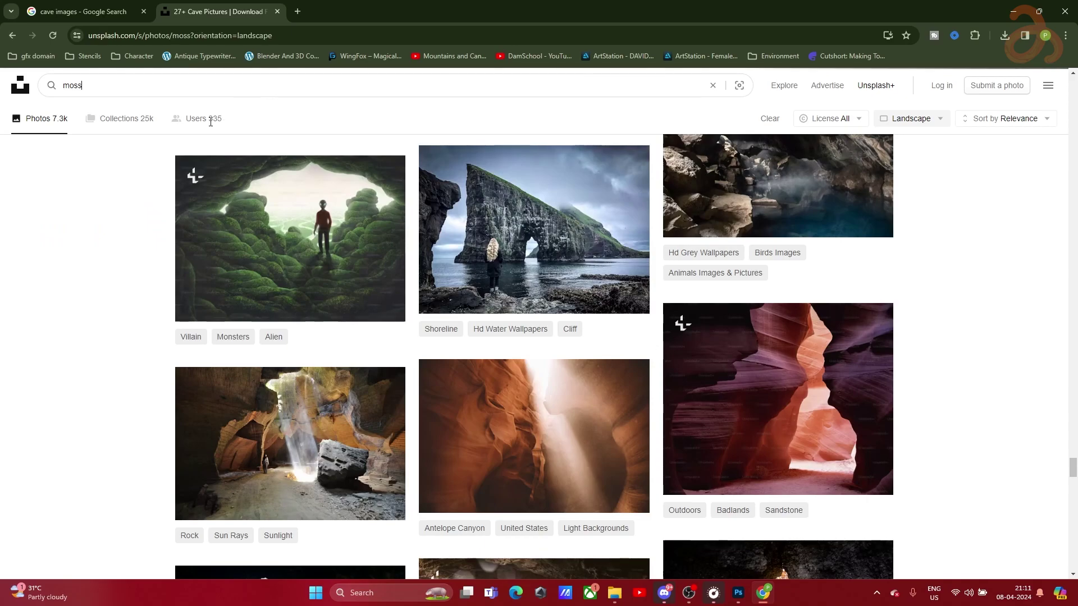
Browse the moss photos and open the moss-covered rock photo in a background tab
scroll(81, 258, "down", 13)
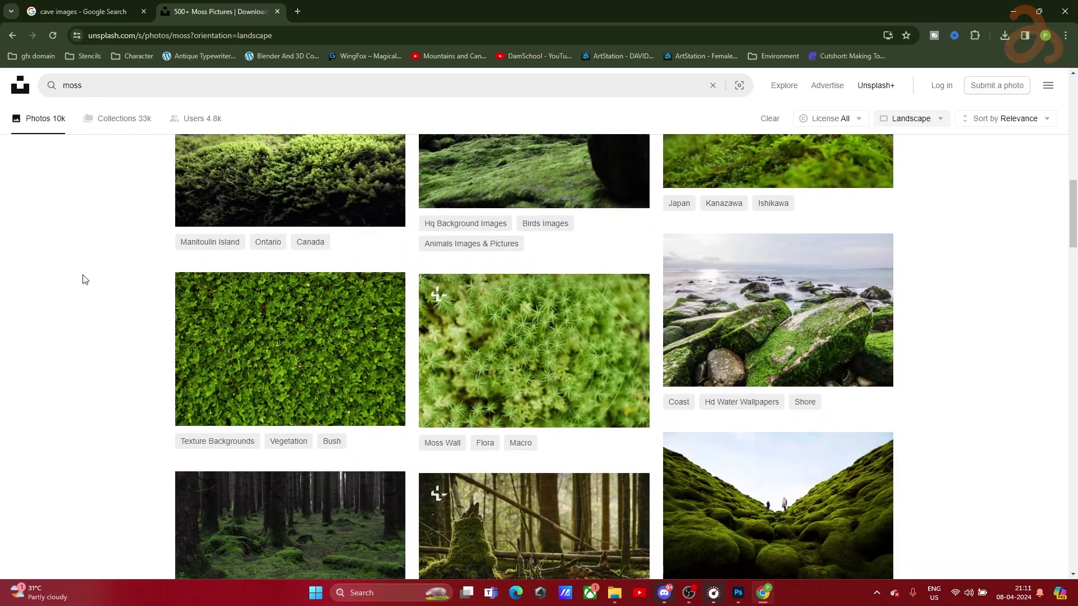
scroll(84, 279, "down", 5)
scroll(85, 279, "down", 5)
scroll(84, 279, "up", 5)
scroll(84, 279, "down", 5)
scroll(85, 279, "down", 5)
scroll(84, 279, "up", 4)
middle_click(692, 269)
Browse the Unsplash moss results for a moss texture that suits the cave rocks
scroll(327, 343, "down", 15)
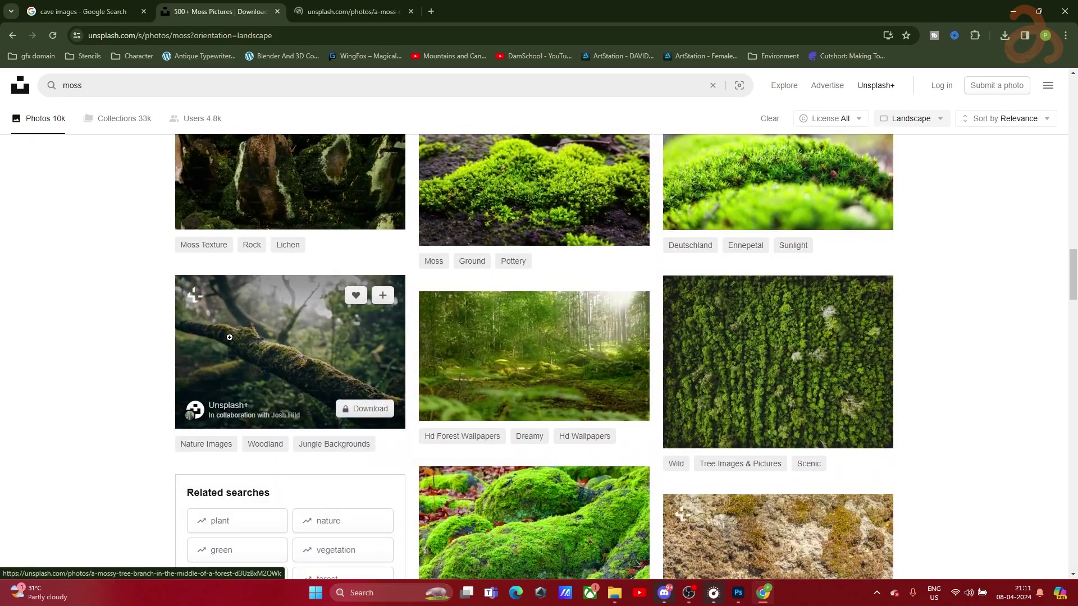
scroll(384, 346, "down", 4)
scroll(150, 347, "down", 11)
scroll(150, 347, "down", 20)
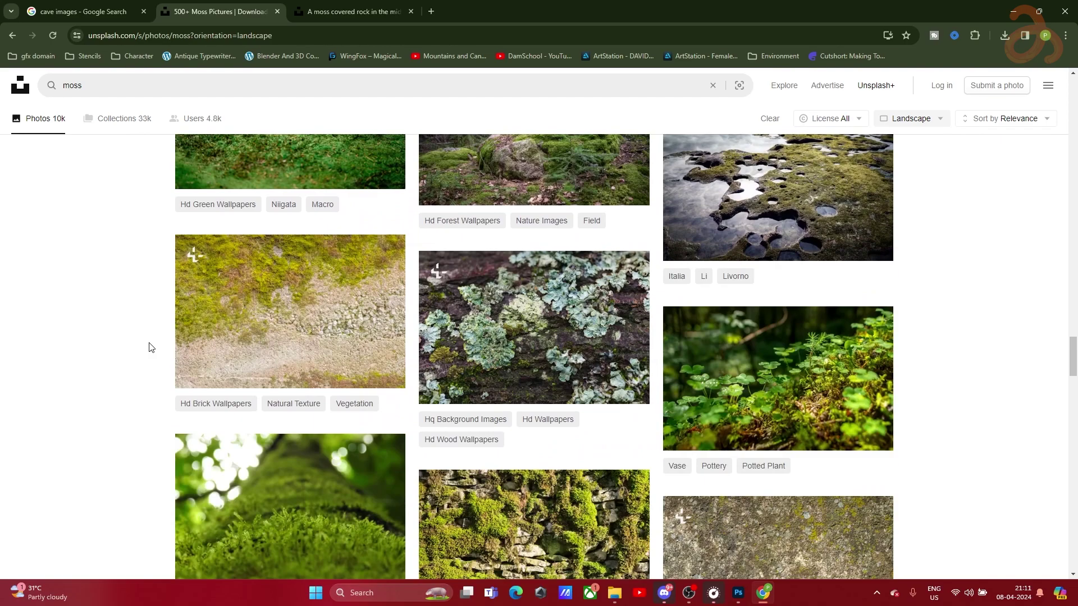
scroll(151, 348, "down", 11)
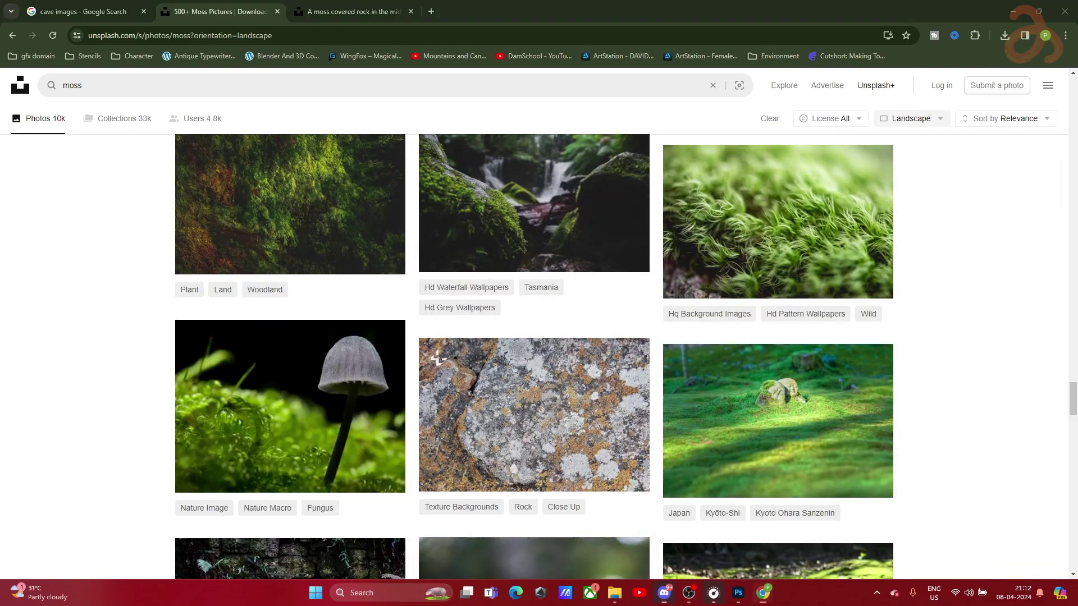
mouse_move(196, 376)
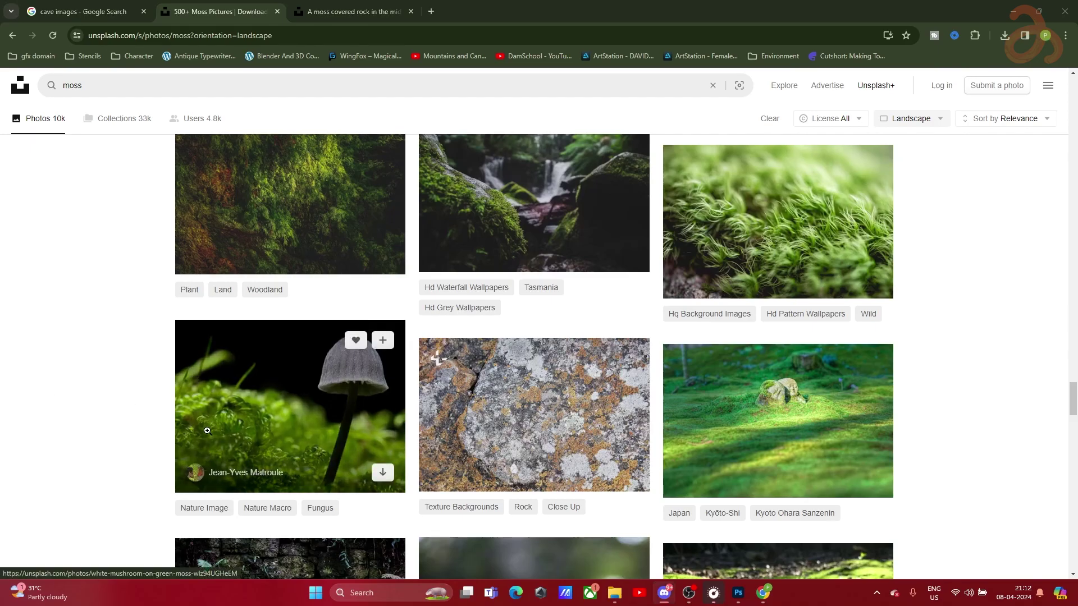
scroll(315, 461, "down", 12)
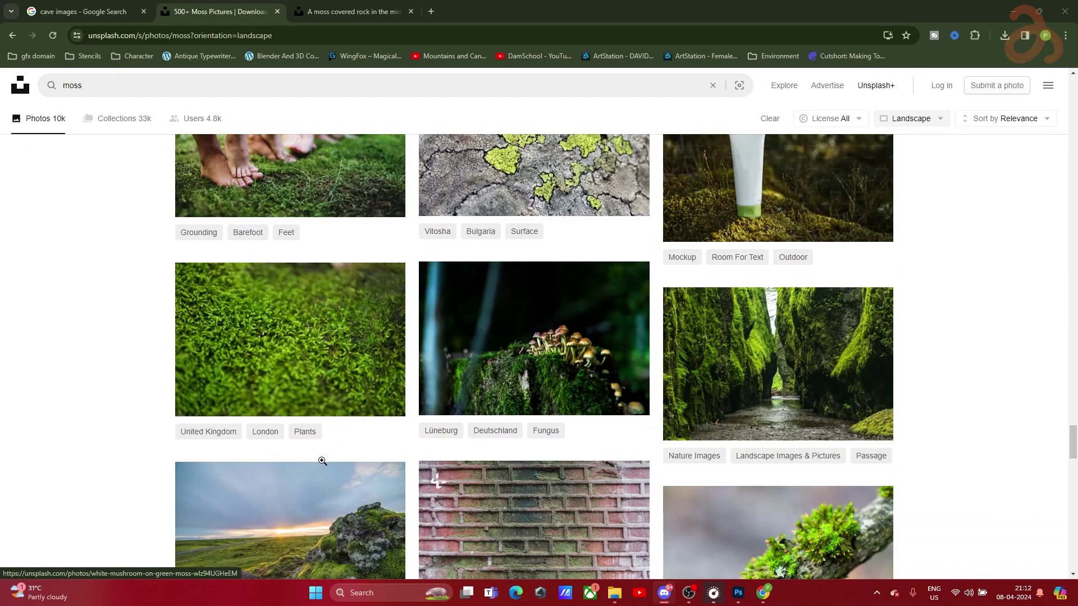
scroll(322, 461, "down", 12)
scroll(322, 461, "down", 7)
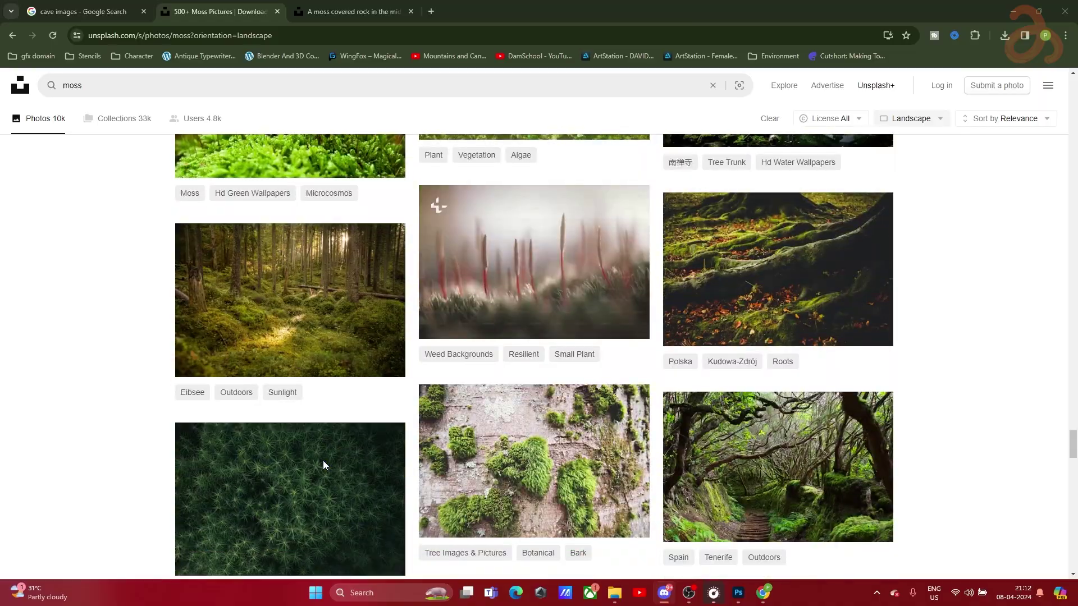
scroll(322, 460, "up", 7)
scroll(995, 509, "down", 10)
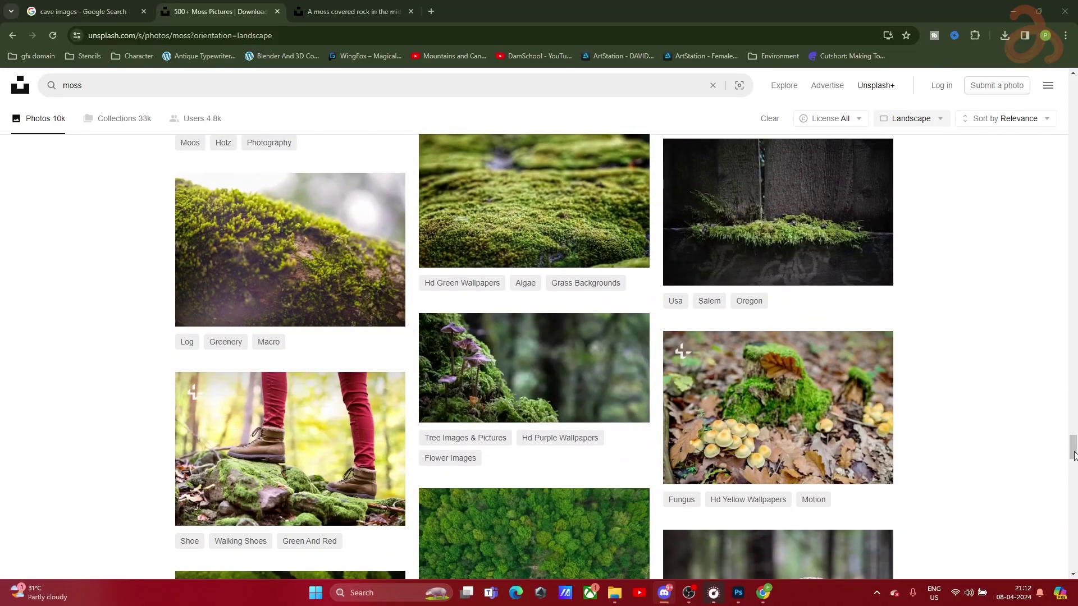
Return to the first moss results and open the green mossy wall photo and the dense moss carpet photo in background tabs
left_click_drag(1073, 456, 1073, 140)
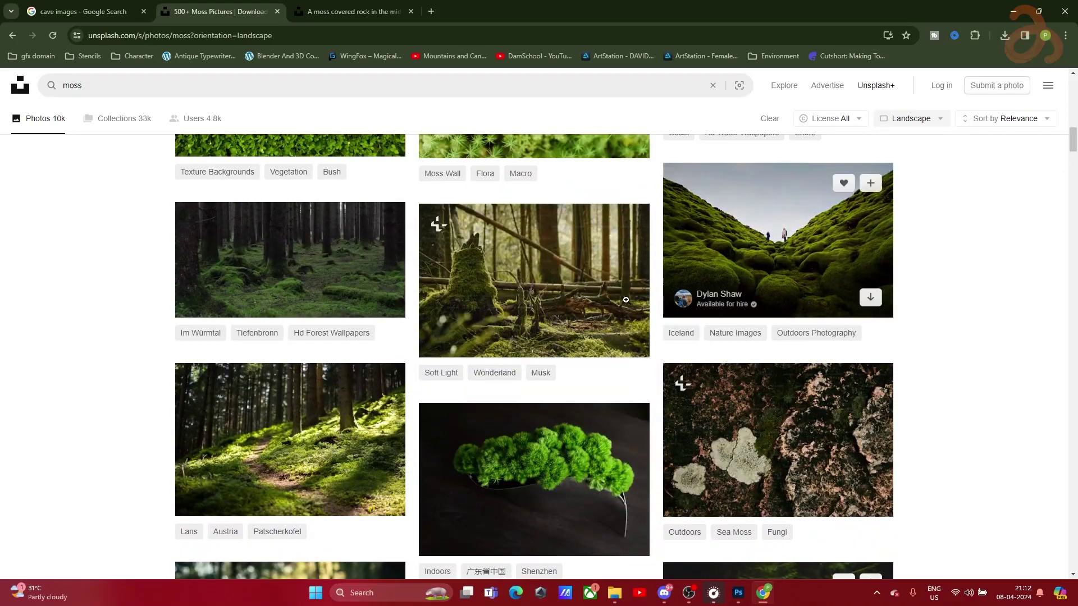
scroll(522, 364, "up", 10)
scroll(518, 364, "down", 1)
scroll(517, 366, "up", 6)
scroll(515, 366, "up", 3)
scroll(516, 368, "down", 1)
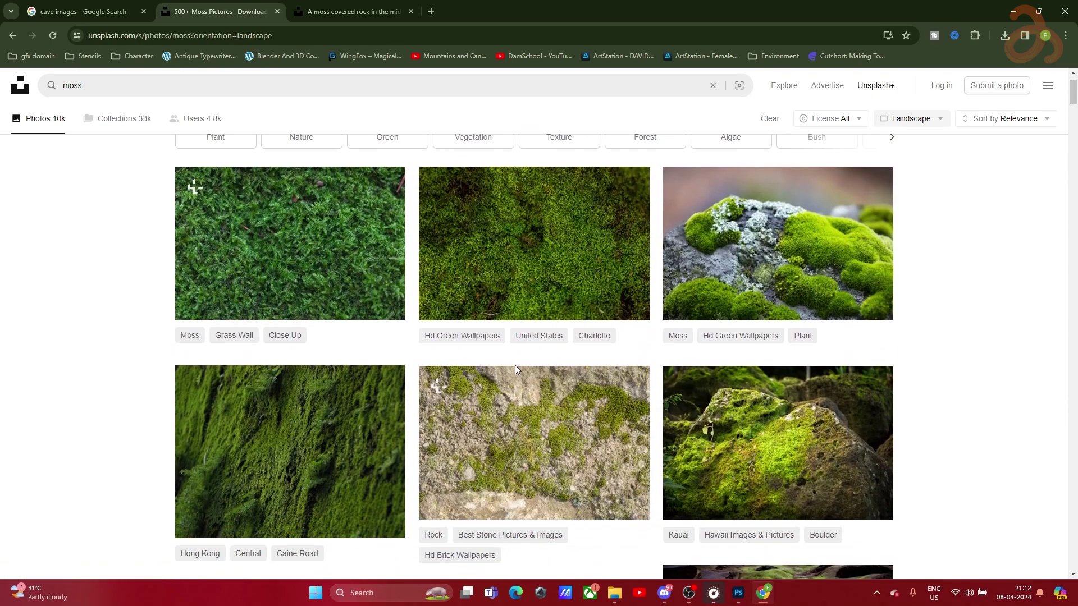
middle_click(345, 444)
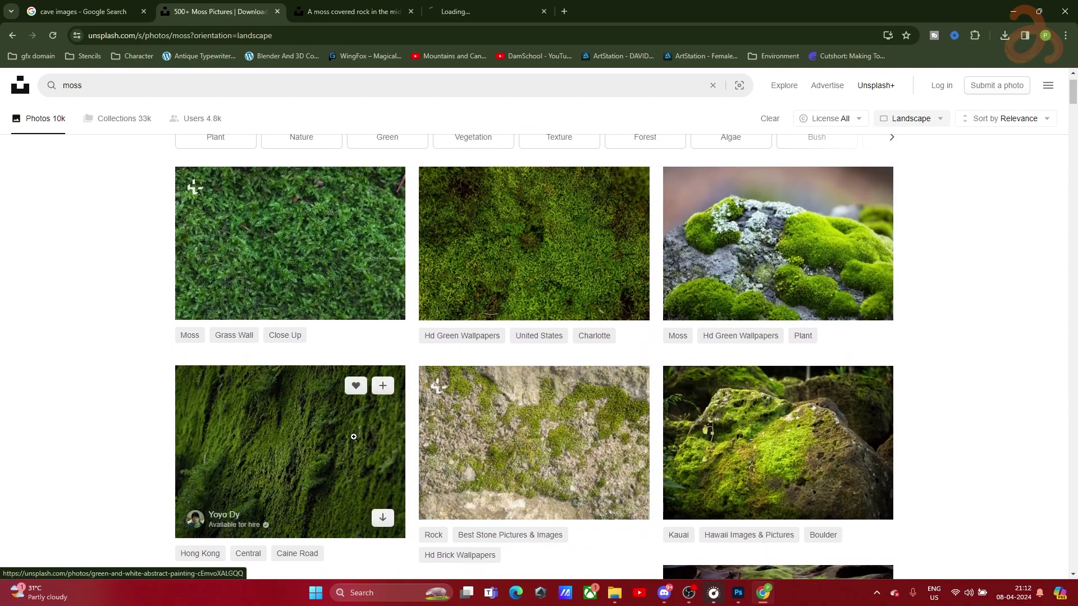
middle_click(499, 231)
Close the moss-covered rock photo and look over the green mossy wall photo and its related images
key("ctrl+Tab")
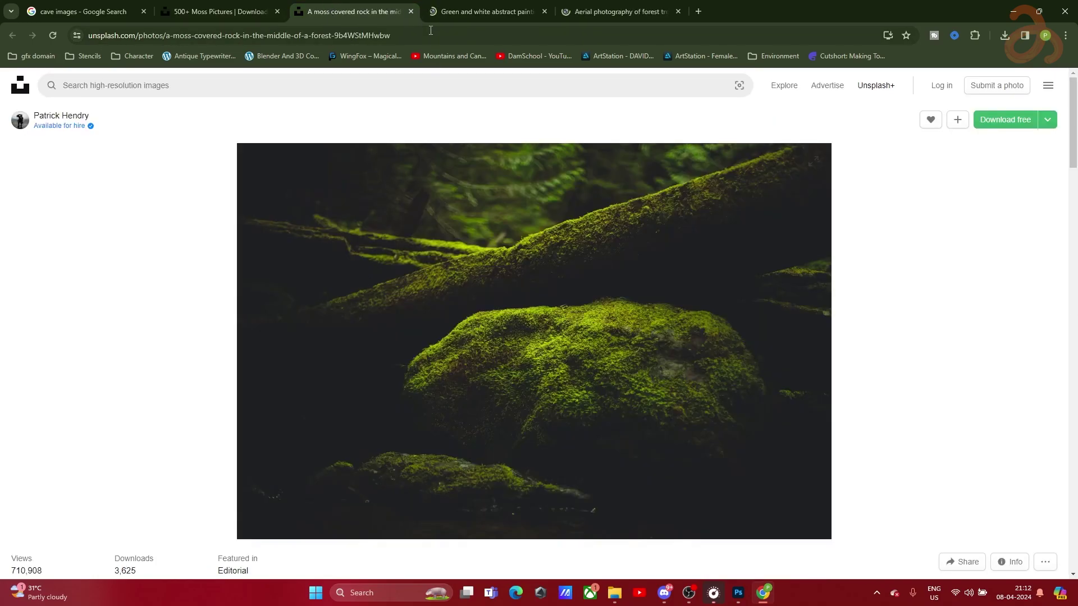
left_click(411, 11)
scroll(371, 294, "down", 15)
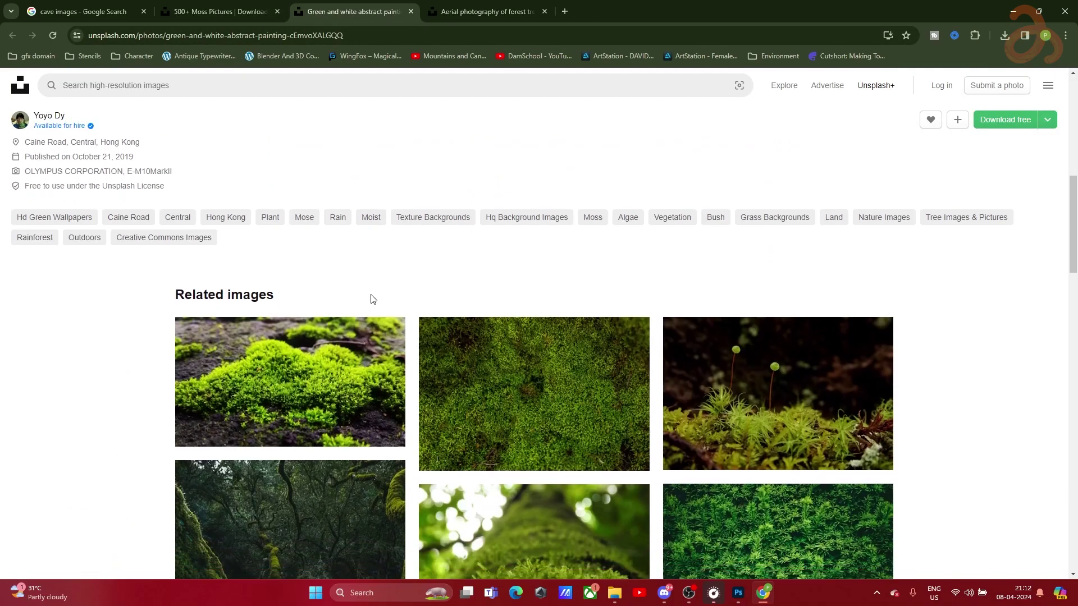
scroll(463, 208, "up", 15)
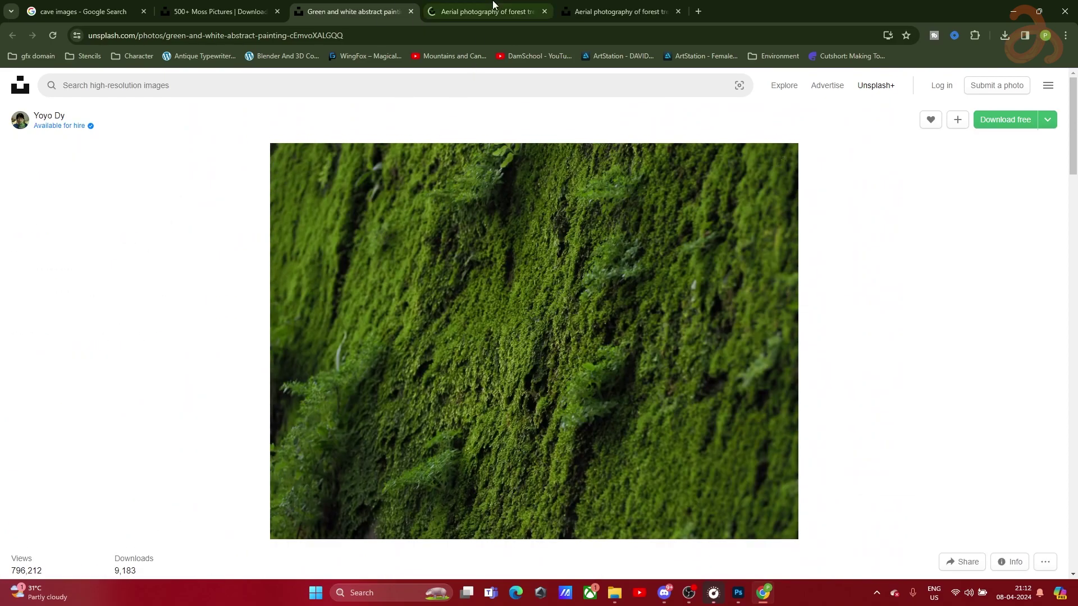
Close the duplicate moss carpet tab, download the dense moss carpet photo and show the recent downloads
left_click(488, 12)
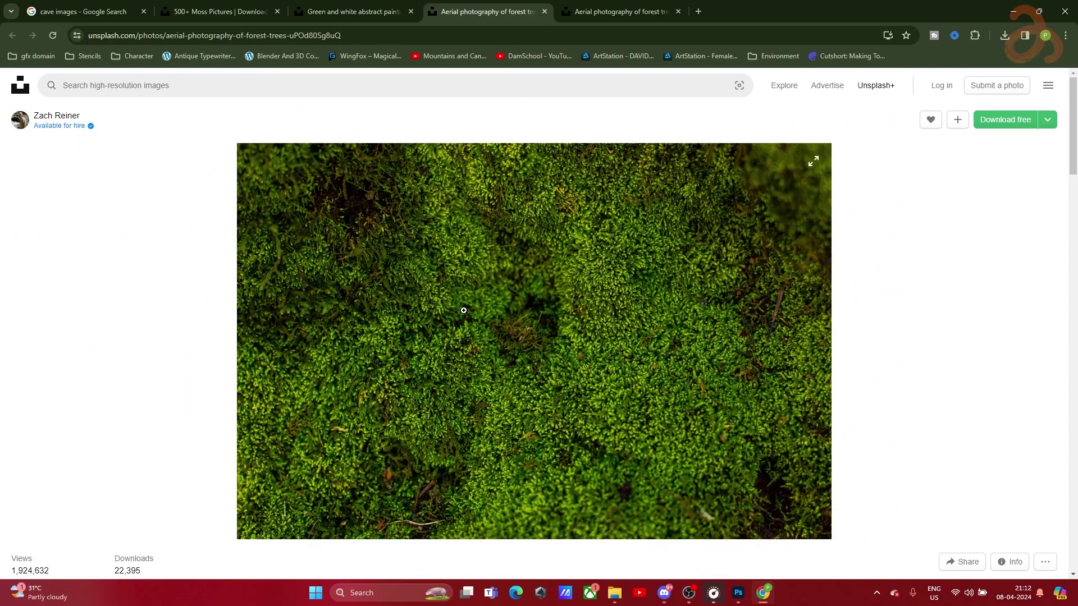
left_click(561, 10)
left_click(678, 11)
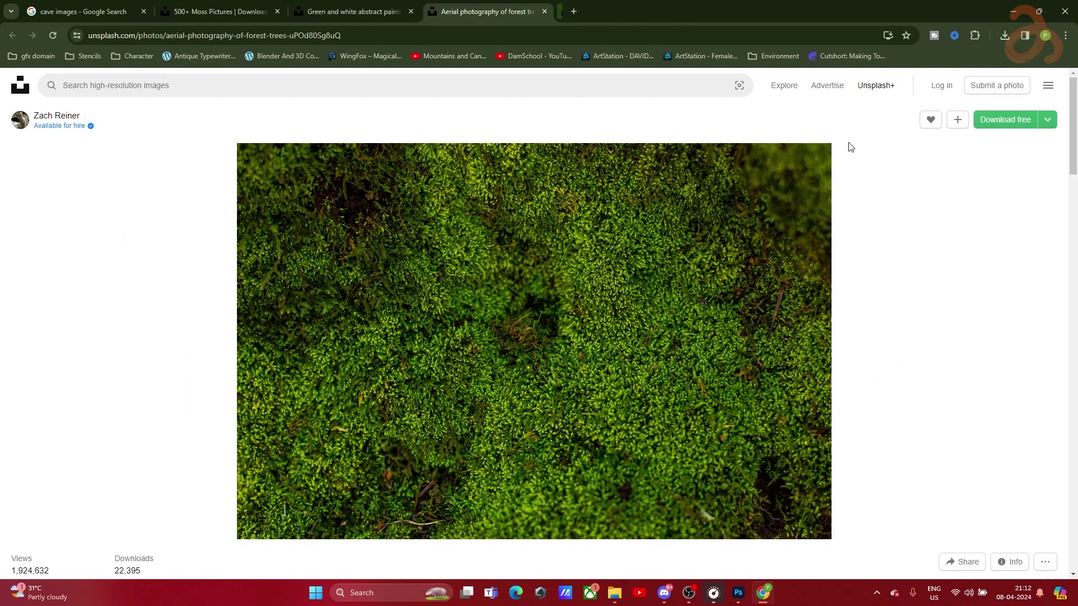
left_click(988, 121)
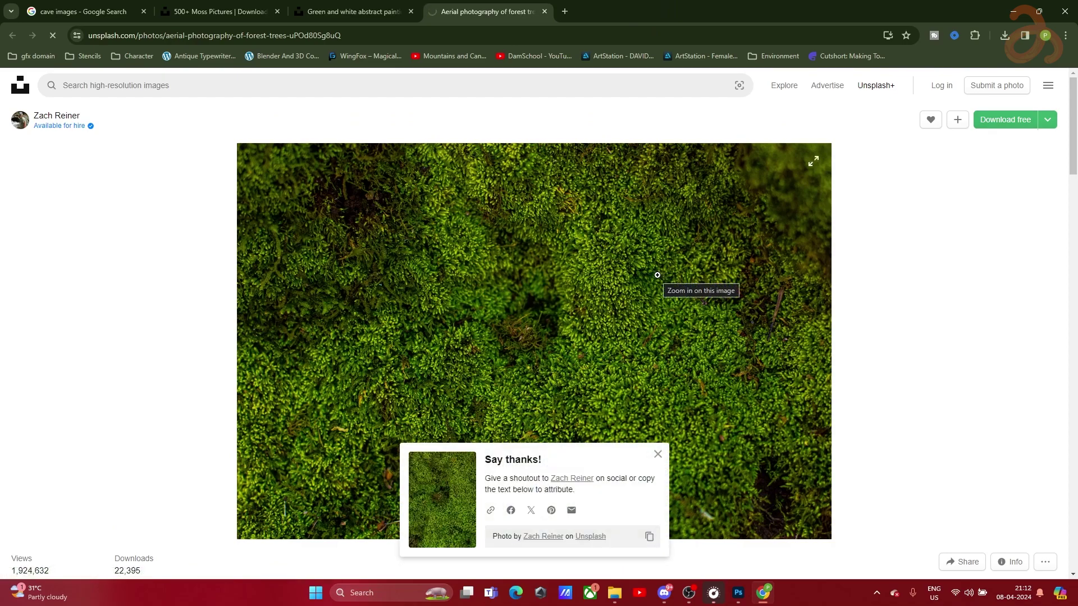
left_click(1005, 36)
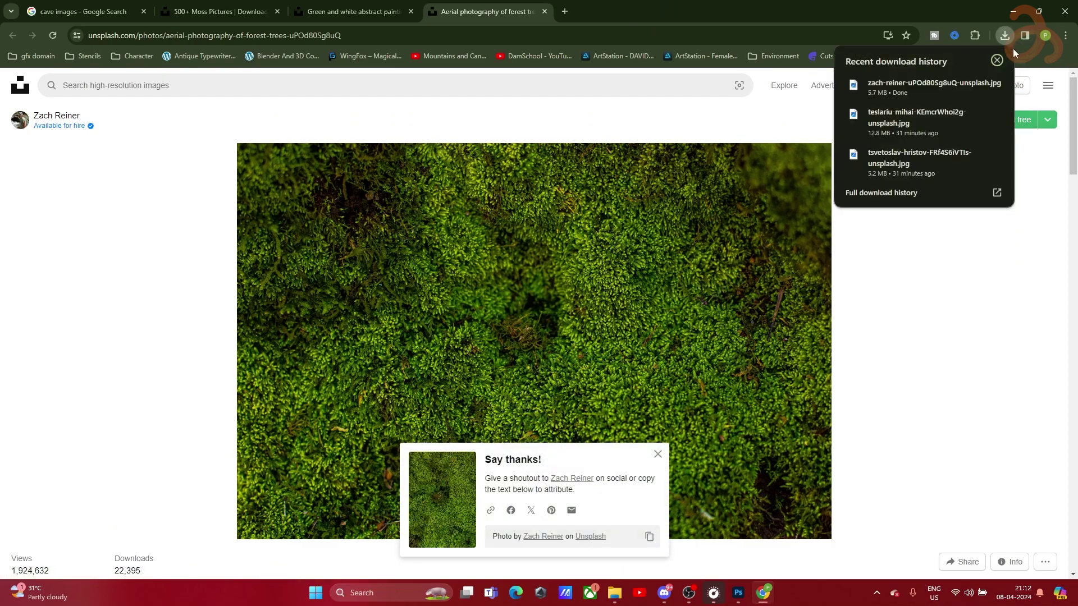
Switch to Photoshop and place the downloaded moss photo directly above the cave photo layer
left_click(1013, 12)
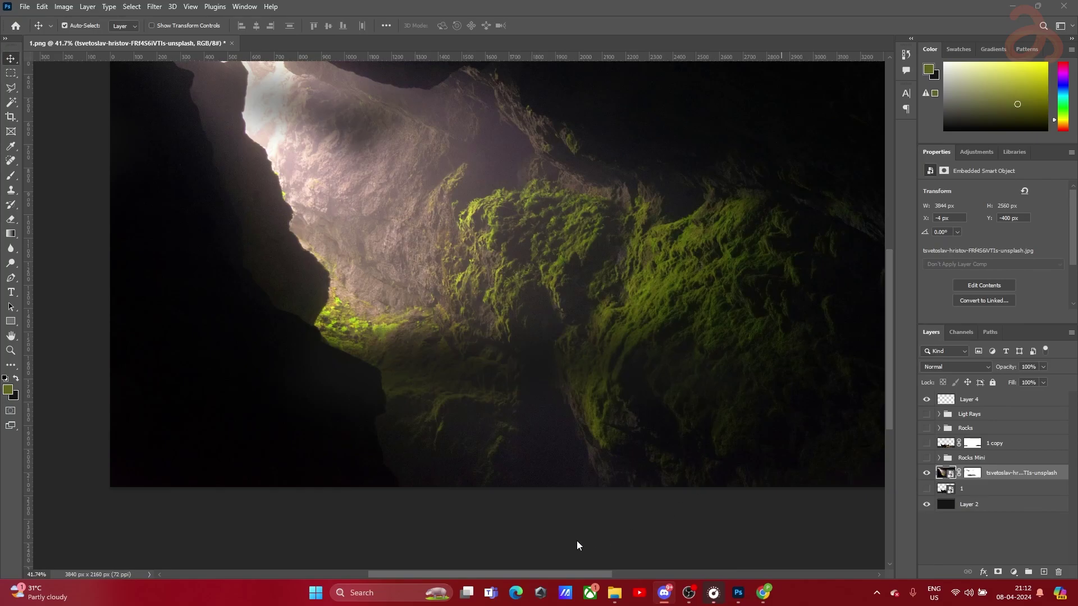
left_click(617, 594)
left_click_drag(943, 198, 346, 420)
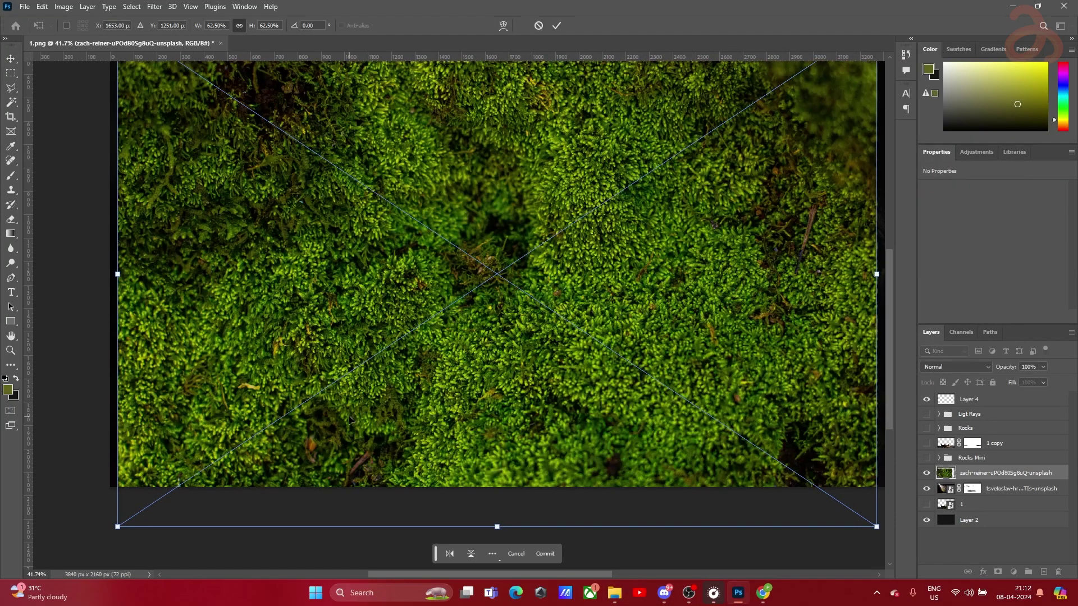
Scale the moss photo down, rotate it about 62° and position it over the dark rocks on the left of the cave
left_click_drag(116, 526, 325, 389)
left_click_drag(644, 216, 401, 312)
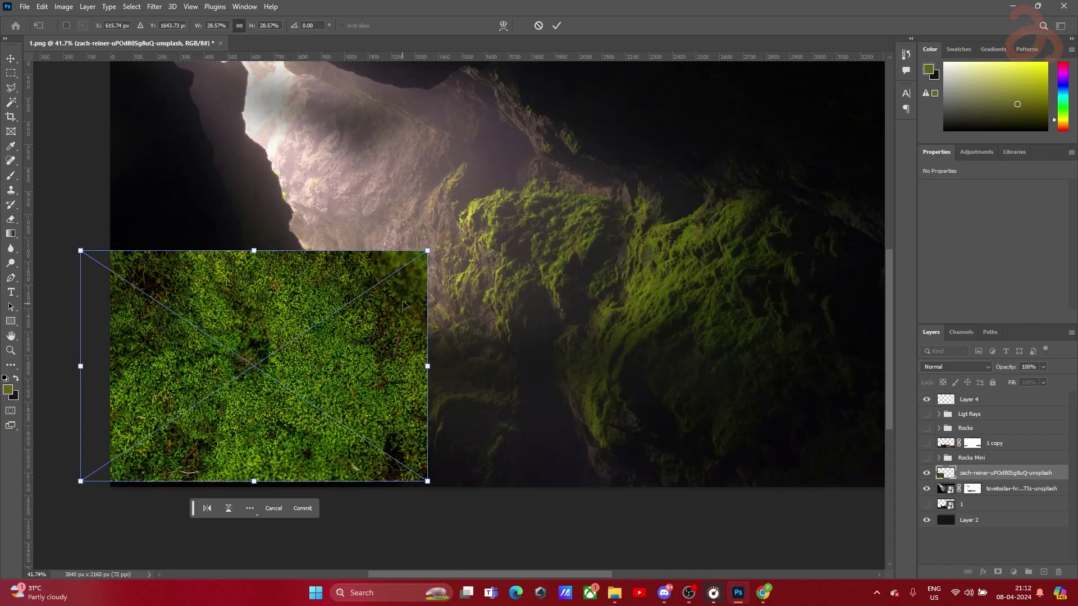
left_click_drag(455, 231, 433, 457)
left_click_drag(219, 433, 161, 394)
left_click_drag(379, 425, 437, 457)
left_click_drag(343, 346, 354, 356)
left_click(558, 29)
left_click_drag(416, 228, 481, 240)
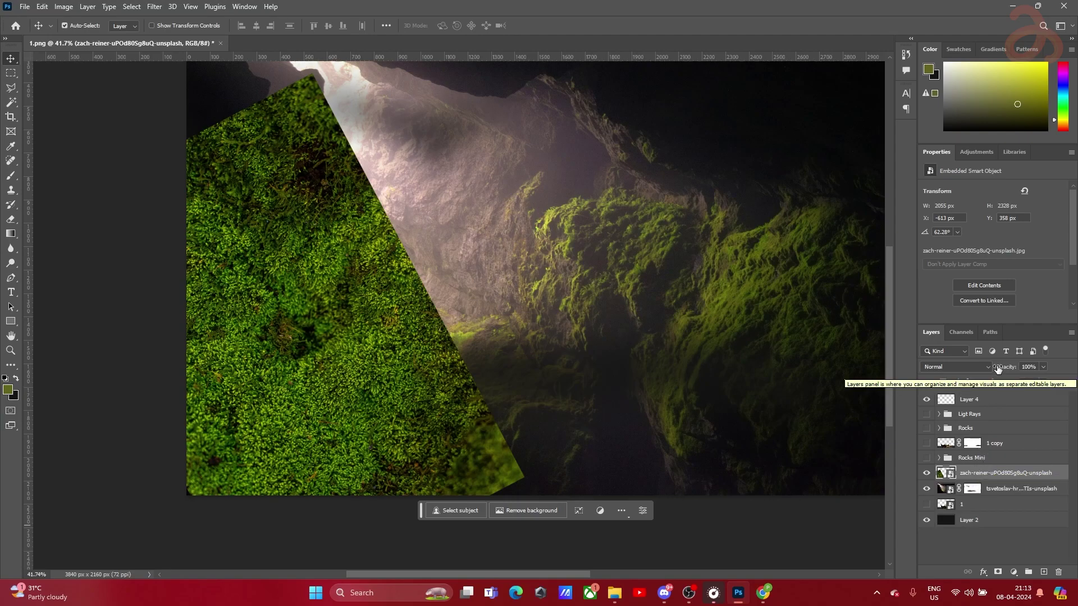
Add a layer mask to the moss photo and choose a textured 300 px brush from the brush presets
left_click(997, 572)
left_click(11, 175)
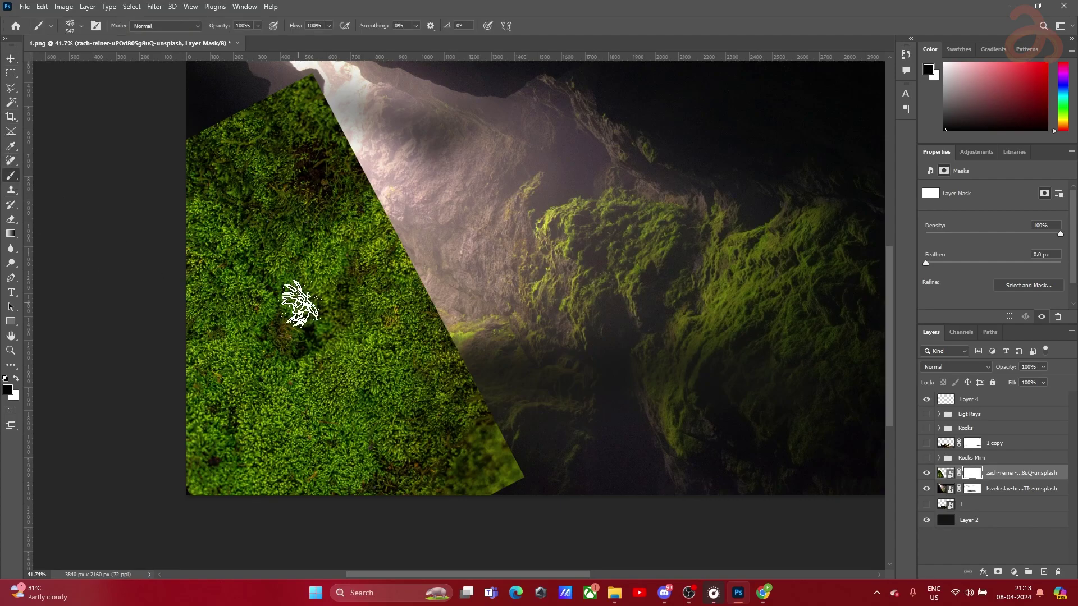
left_click(76, 28)
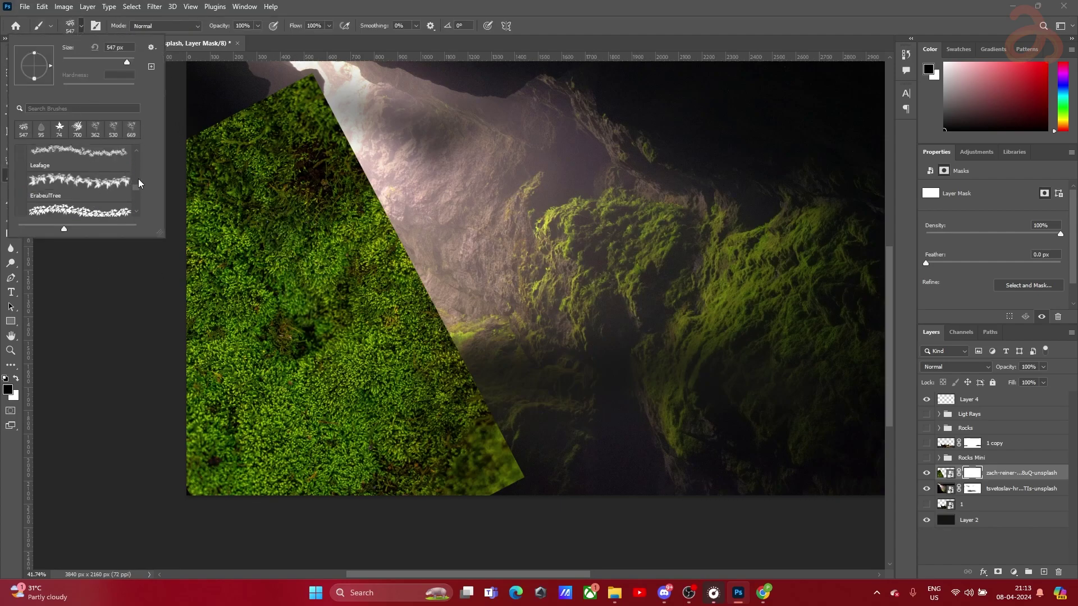
scroll(141, 182, "up", 3)
scroll(95, 192, "down", 5)
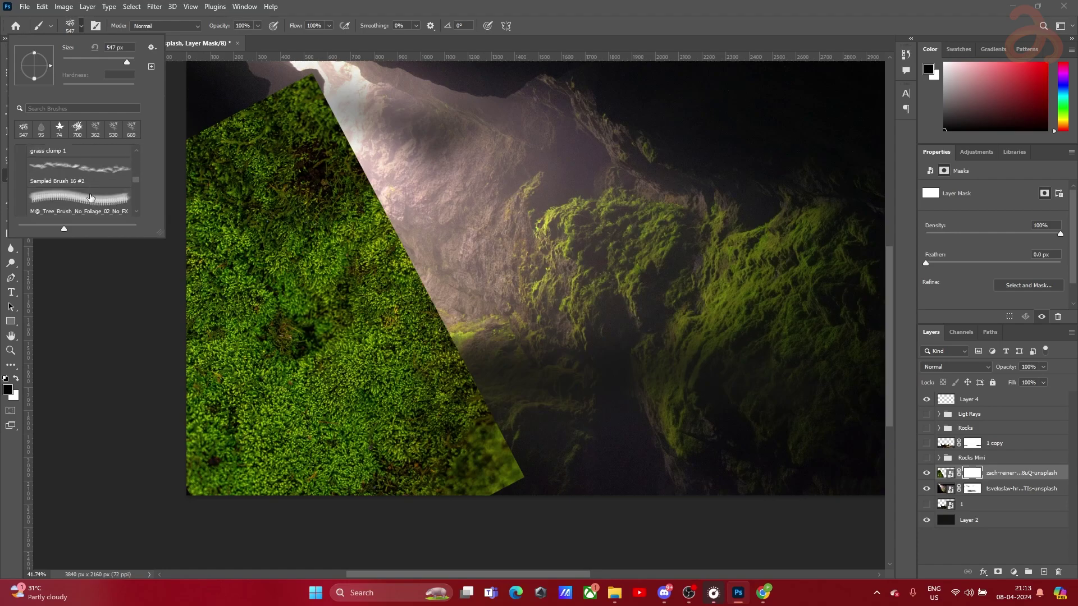
left_click(79, 184)
Mask the moss off the cave opening and outer rock edge, then restore it along the left rock's slope
mouse_move(349, 228)
left_mouse_down()
mouse_move(322, 143)
mouse_move(328, 118)
mouse_move(278, 89)
mouse_move(408, 234)
mouse_move(370, 210)
mouse_move(443, 292)
mouse_move(481, 420)
mouse_move(408, 259)
mouse_move(453, 342)
mouse_move(481, 459)
mouse_move(377, 531)
mouse_move(231, 515)
mouse_move(166, 483)
mouse_move(173, 515)
mouse_move(219, 227)
mouse_move(260, 93)
mouse_move(230, 105)
mouse_move(203, 145)
mouse_move(268, 164)
mouse_move(290, 207)
mouse_move(379, 266)
mouse_move(431, 350)
left_mouse_up()
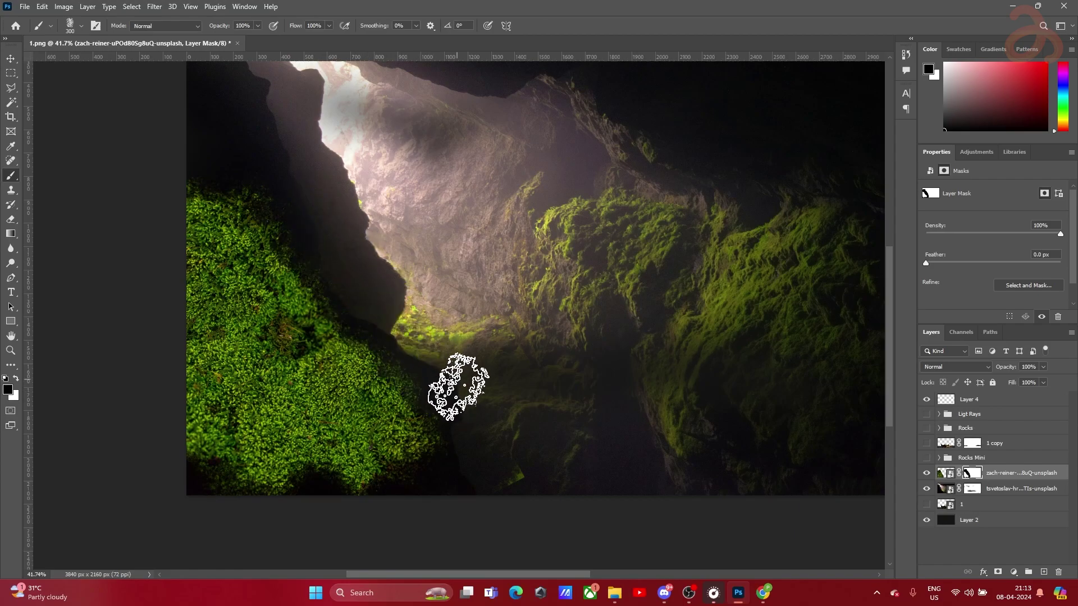
key("x")
mouse_move(404, 397)
left_mouse_down()
mouse_move(374, 374)
mouse_move(413, 401)
mouse_move(355, 367)
mouse_move(392, 422)
mouse_move(425, 400)
mouse_move(406, 447)
mouse_move(368, 462)
mouse_move(192, 467)
mouse_move(223, 186)
mouse_move(257, 226)
mouse_move(266, 193)
mouse_move(208, 173)
mouse_move(202, 143)
mouse_move(241, 321)
mouse_move(240, 290)
left_mouse_up()
Mask out irregular patches within the moss on the left rocks so the dark rock shows through
key("x")
right_click(247, 240, "alt")
left_click_drag(215, 210, 216, 189)
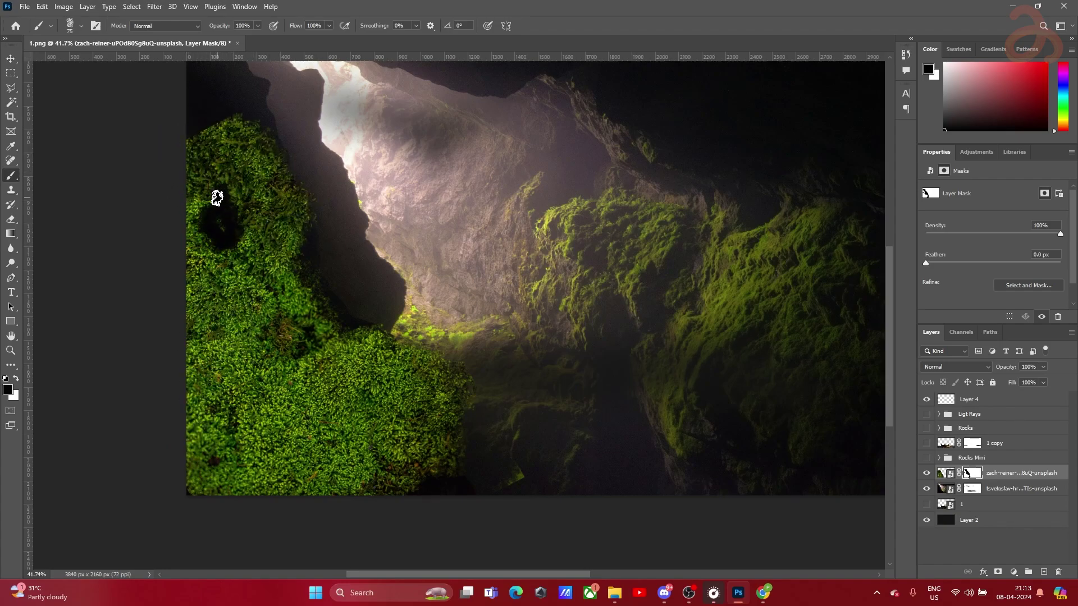
key("ctrl+z")
left_click(228, 196)
left_click_drag(220, 301, 218, 317)
left_click_drag(373, 443, 354, 421)
left_click_drag(288, 336, 298, 317)
mouse_move(334, 428)
left_mouse_down()
mouse_move(310, 378)
mouse_move(343, 464)
mouse_move(210, 456)
mouse_move(198, 474)
mouse_move(230, 421)
mouse_move(306, 415)
mouse_move(244, 398)
mouse_move(213, 429)
mouse_move(241, 449)
left_mouse_up()
mouse_move(264, 116)
left_mouse_down()
mouse_move(205, 108)
mouse_move(265, 96)
mouse_move(188, 144)
mouse_move(242, 160)
mouse_move(277, 313)
mouse_move(284, 389)
mouse_move(234, 452)
mouse_move(321, 391)
left_mouse_up()
Set the brush opacity to 55% and partially mask the moss around the dark patches and along its outer edge
key("x")
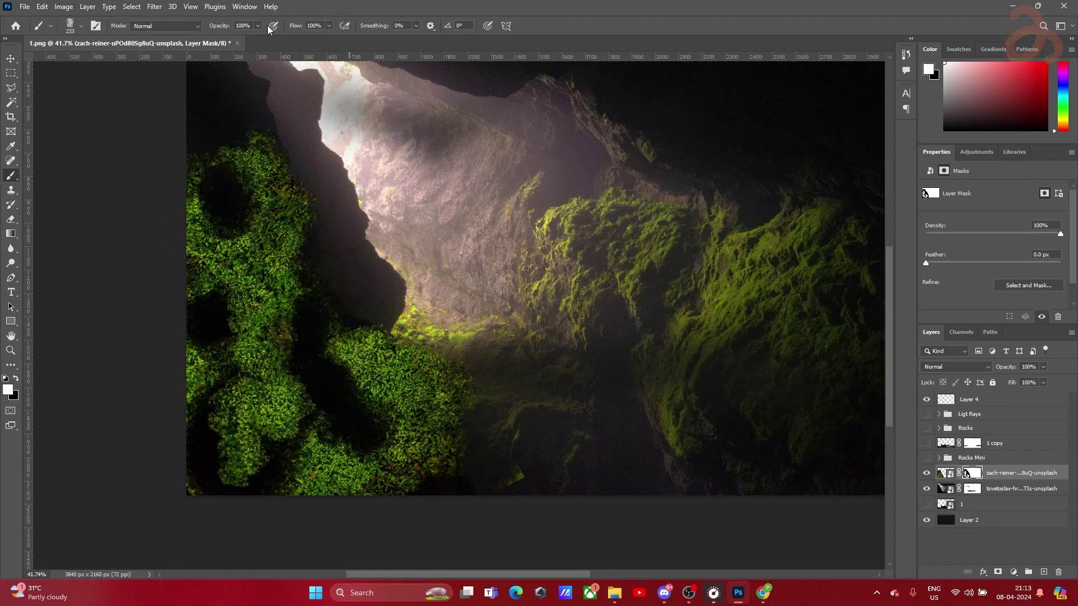
left_click_drag(198, 34, 194, 34)
key("x")
mouse_move(278, 392)
left_mouse_down()
mouse_move(226, 416)
mouse_move(237, 441)
mouse_move(264, 457)
mouse_move(264, 428)
left_mouse_up()
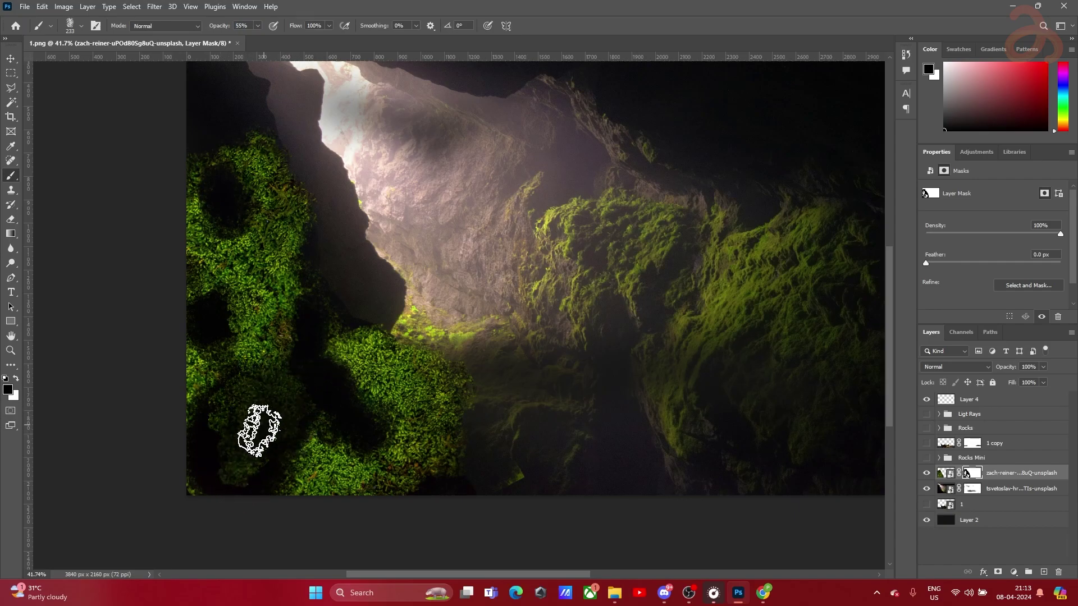
mouse_move(240, 179)
left_mouse_down()
mouse_move(214, 164)
mouse_move(236, 154)
mouse_move(197, 193)
left_mouse_up()
mouse_move(252, 343)
left_mouse_down()
mouse_move(216, 301)
mouse_move(309, 361)
left_mouse_up()
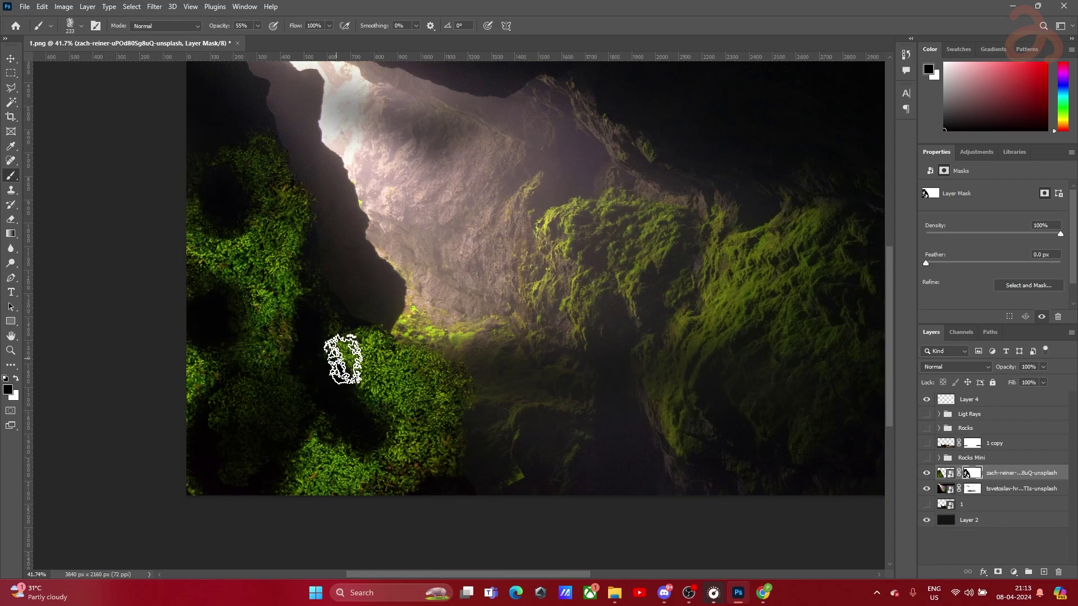
mouse_move(415, 351)
left_mouse_down()
mouse_move(457, 378)
mouse_move(409, 337)
mouse_move(505, 440)
mouse_move(450, 492)
mouse_move(409, 500)
mouse_move(308, 423)
mouse_move(250, 433)
mouse_move(231, 463)
left_mouse_up()
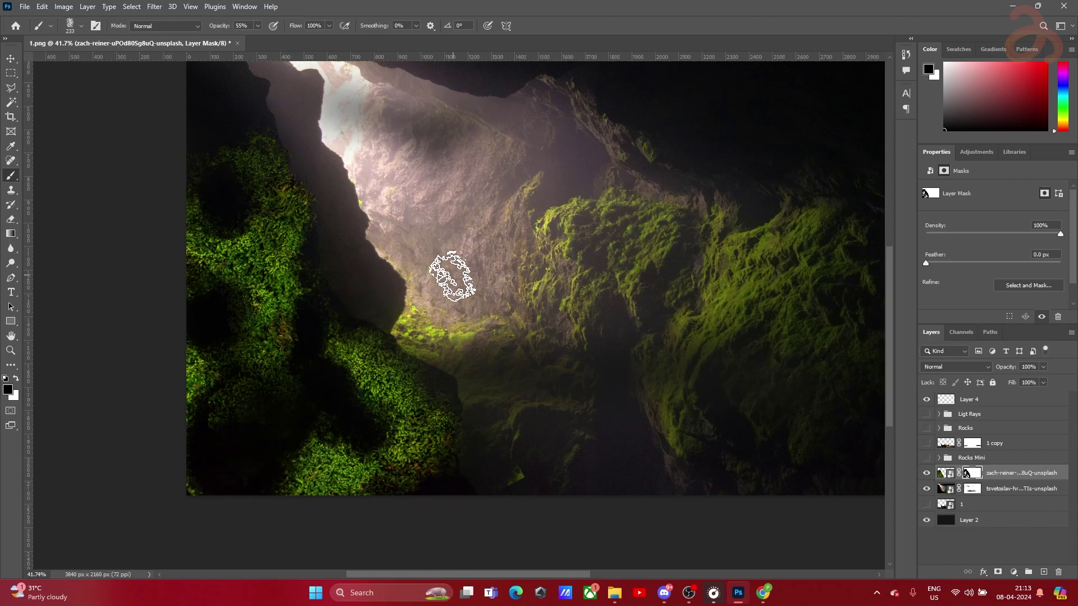
Reduce the brightness of the moss photo with a Brightness/Contrast adjustment
scroll(455, 275, "up", 2)
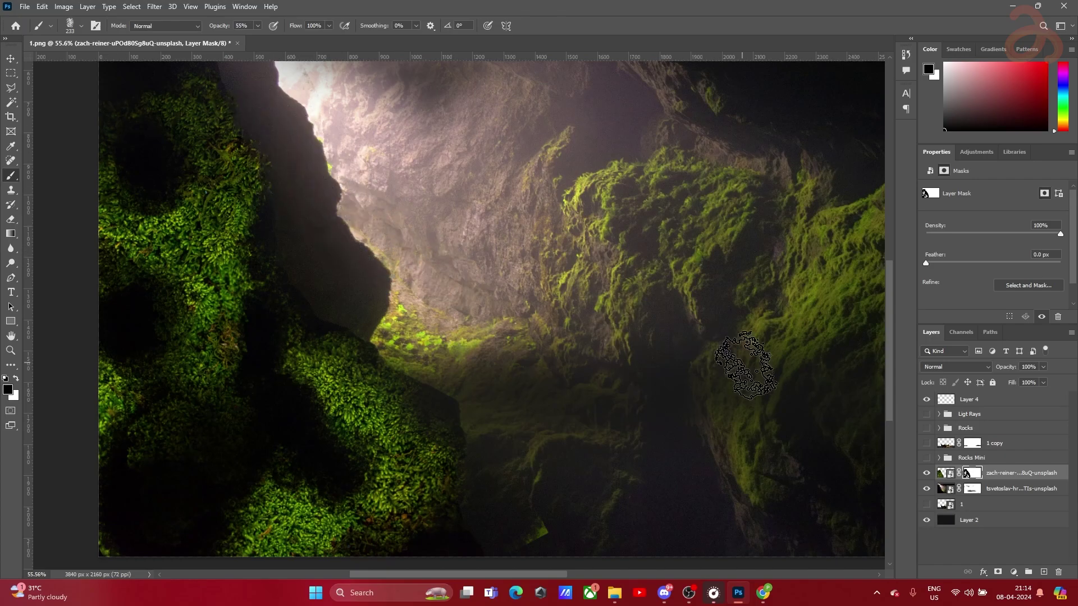
left_click(942, 473)
left_click(63, 6)
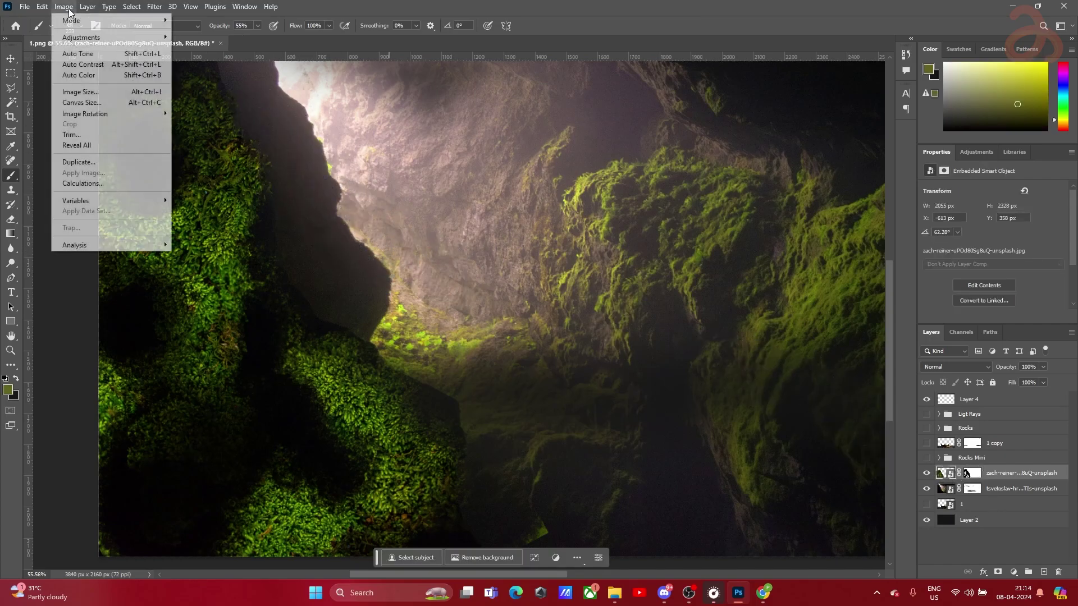
mouse_move(81, 39)
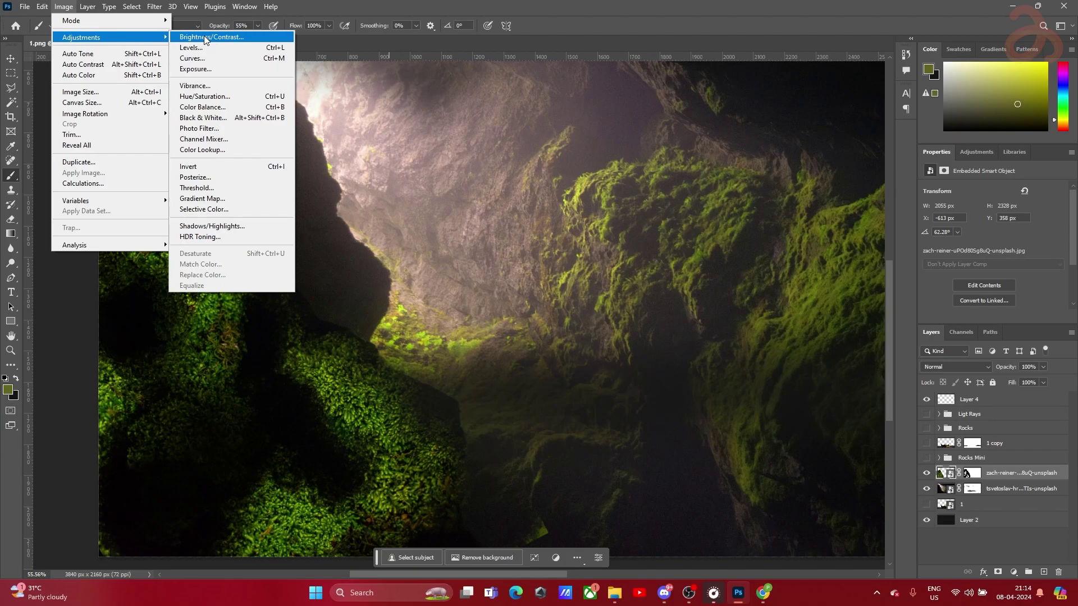
left_click(204, 37)
left_click_drag(804, 220, 763, 222)
left_click(892, 209)
Add a Levels adjustment to the moss photo with the midtones at 0.91 and the white input level at 224
key("b")
left_click(63, 7)
mouse_move(118, 41)
left_click(196, 49)
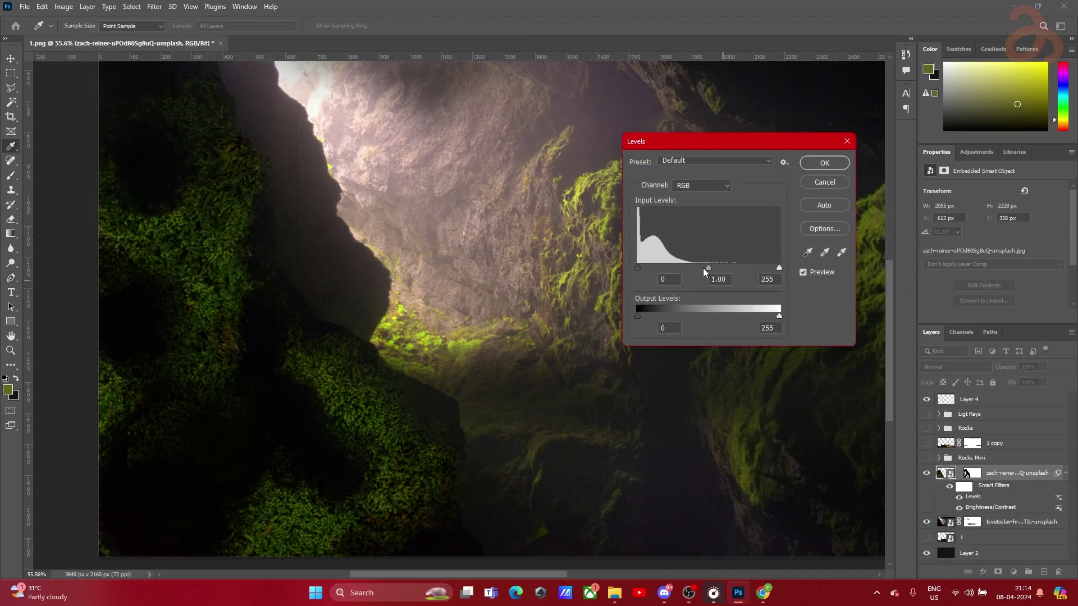
left_click_drag(709, 267, 730, 267)
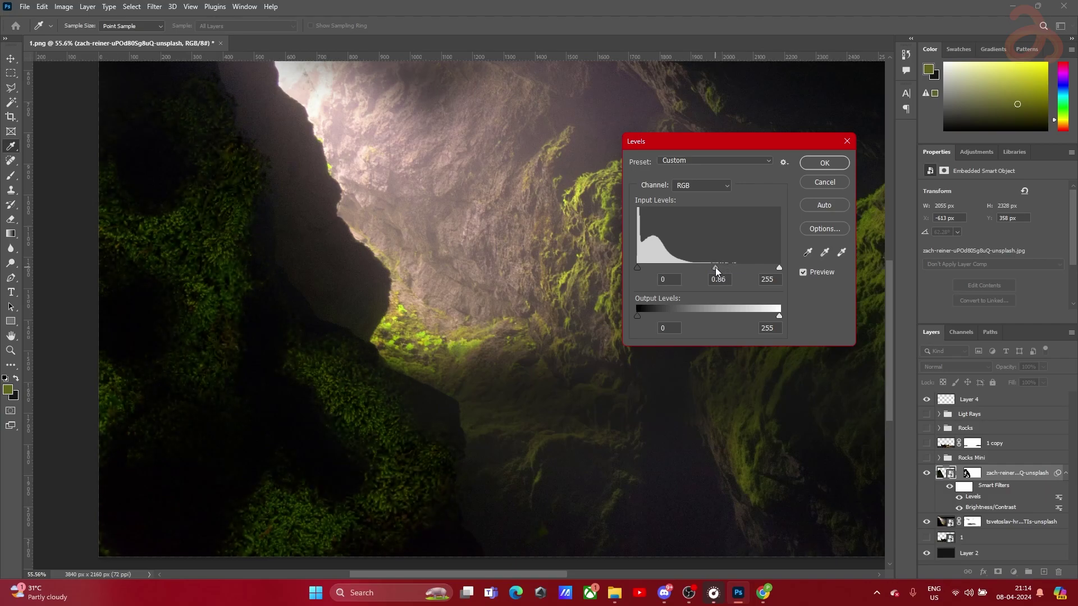
left_click_drag(779, 267, 766, 267)
left_click(824, 163)
key("b")
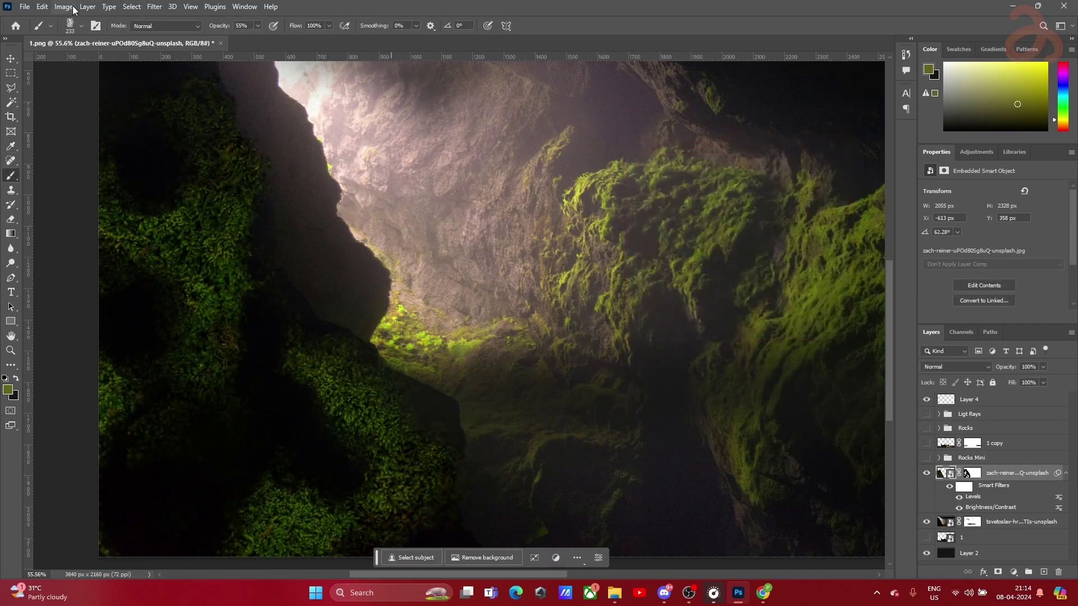
Add a Vibrance adjustment to the moss photo
left_click(63, 6)
mouse_move(70, 38)
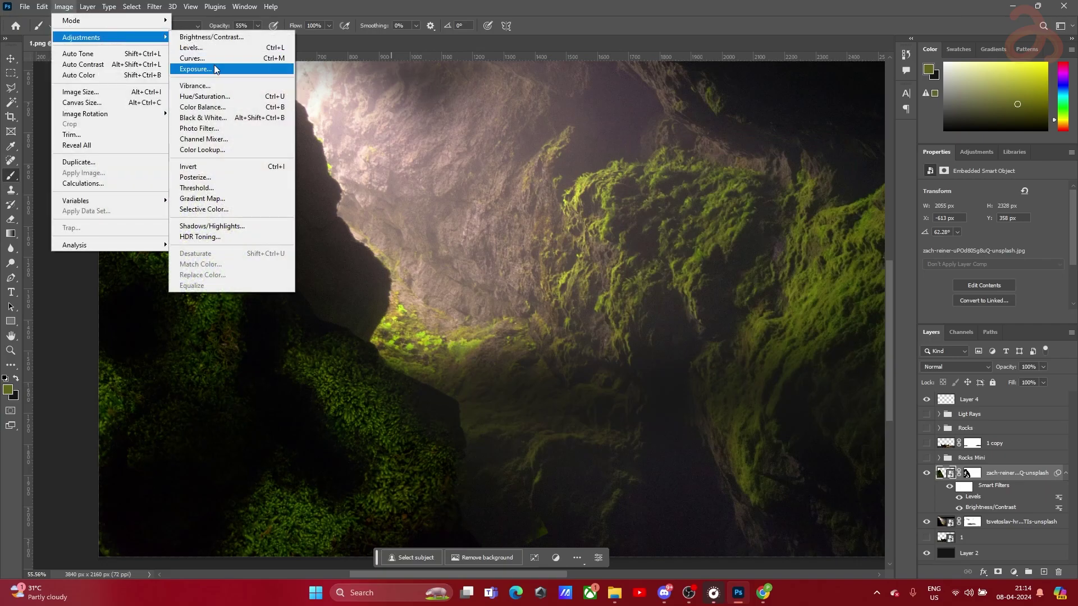
left_click(194, 86)
left_click_drag(604, 182, 608, 218)
key("Return")
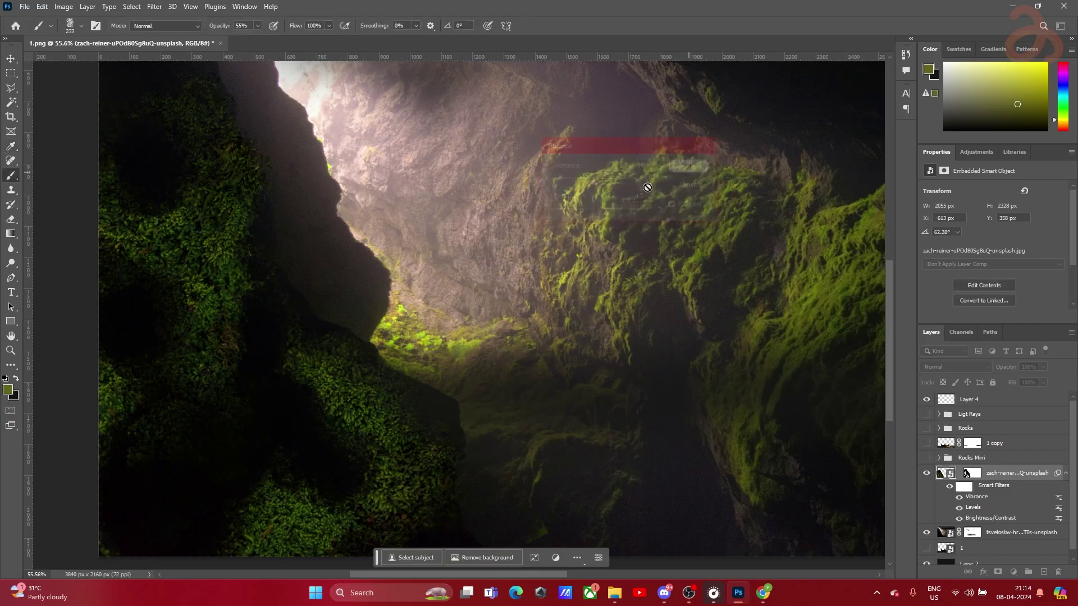
key("b")
Add a Curves adjustment to the moss photo, lowering the RGB highlights from input 172 to output 152 and adding a second point in the midtones
scroll(375, 289, "down", 3)
scroll(434, 255, "up", 3)
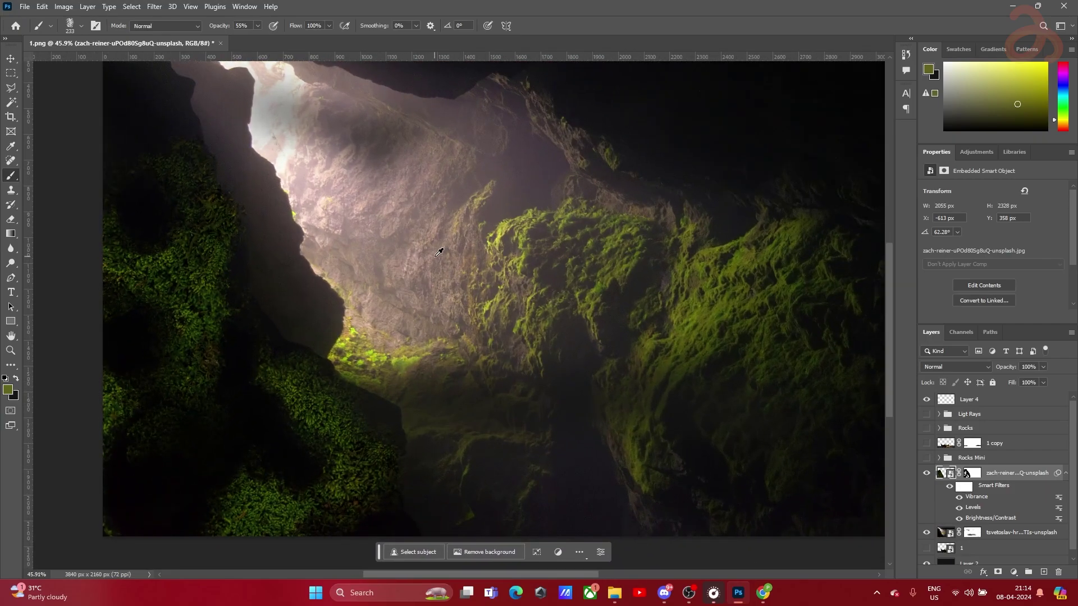
left_click(64, 7)
mouse_move(72, 35)
left_click(228, 61)
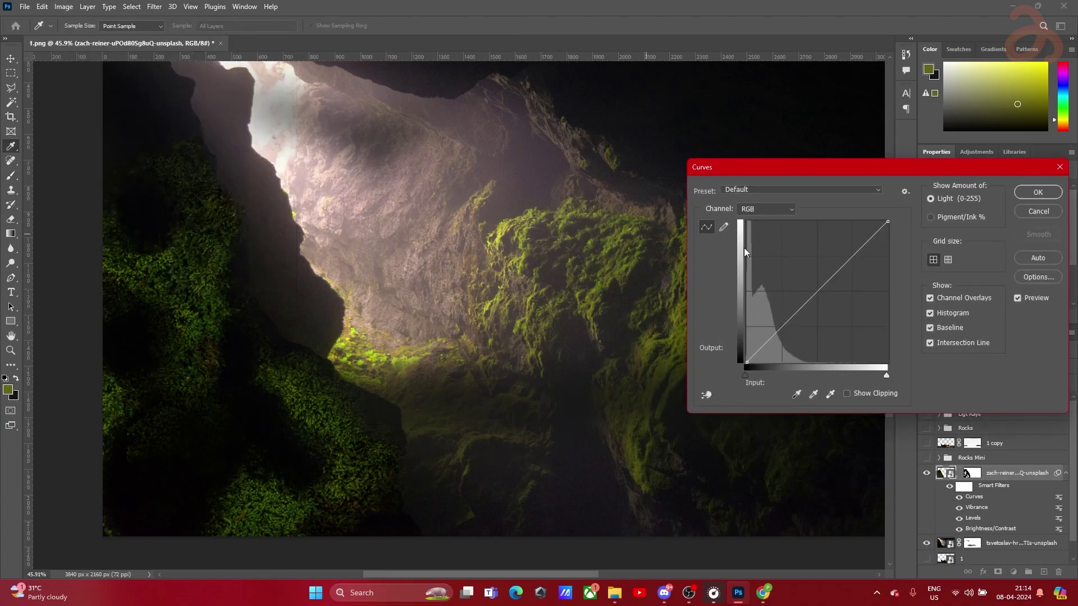
left_click_drag(838, 276, 841, 278)
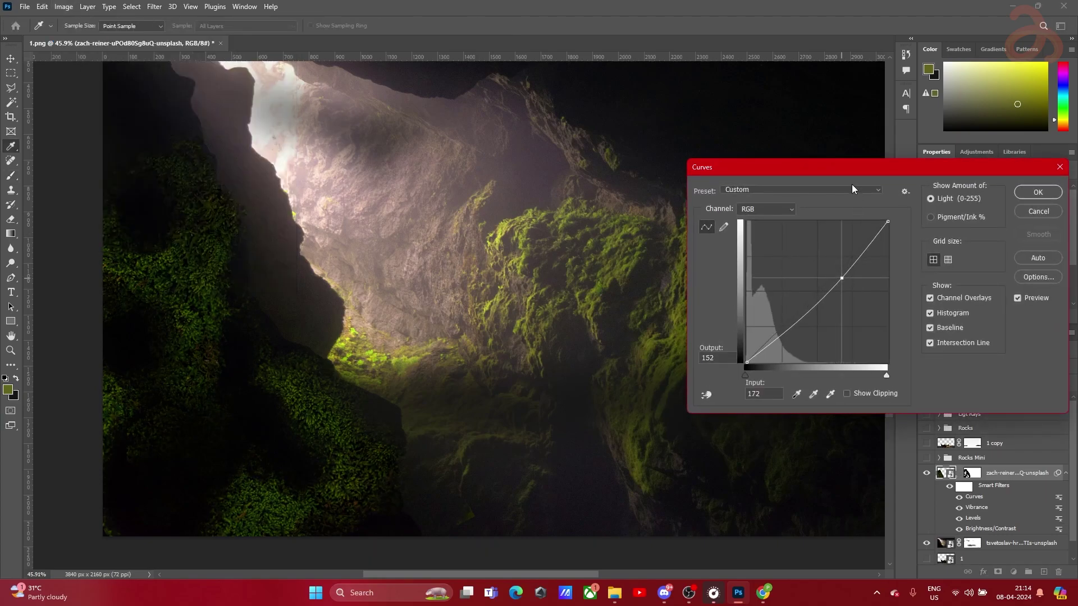
left_click_drag(852, 167, 801, 78)
left_click_drag(774, 208, 759, 211)
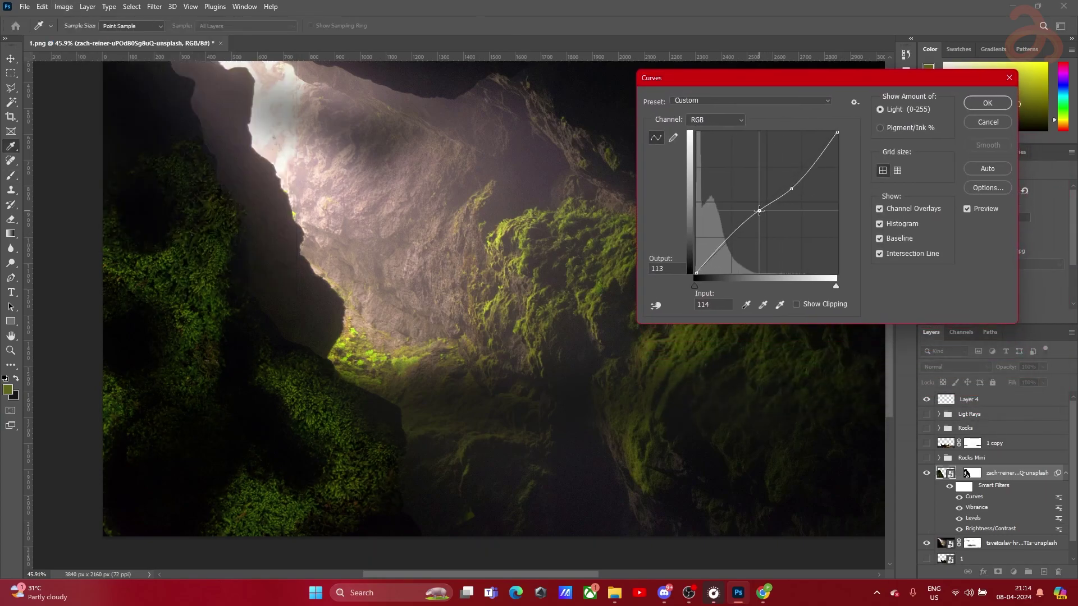
Raise the darker midtones of the Red channel in the moss photo's Curves adjustment
left_click(694, 121)
left_click(705, 145)
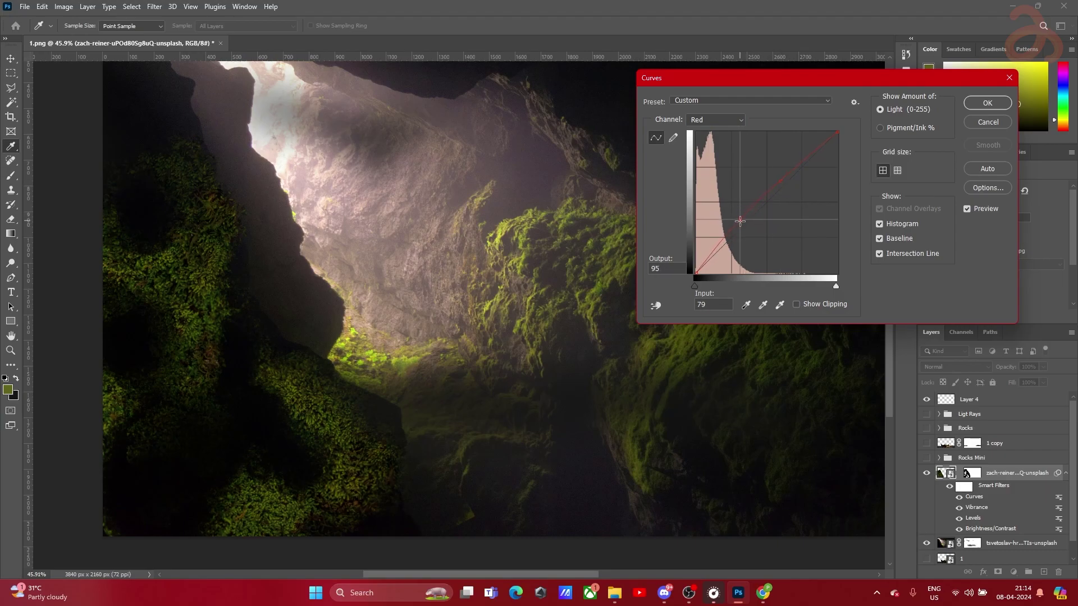
left_click(994, 107)
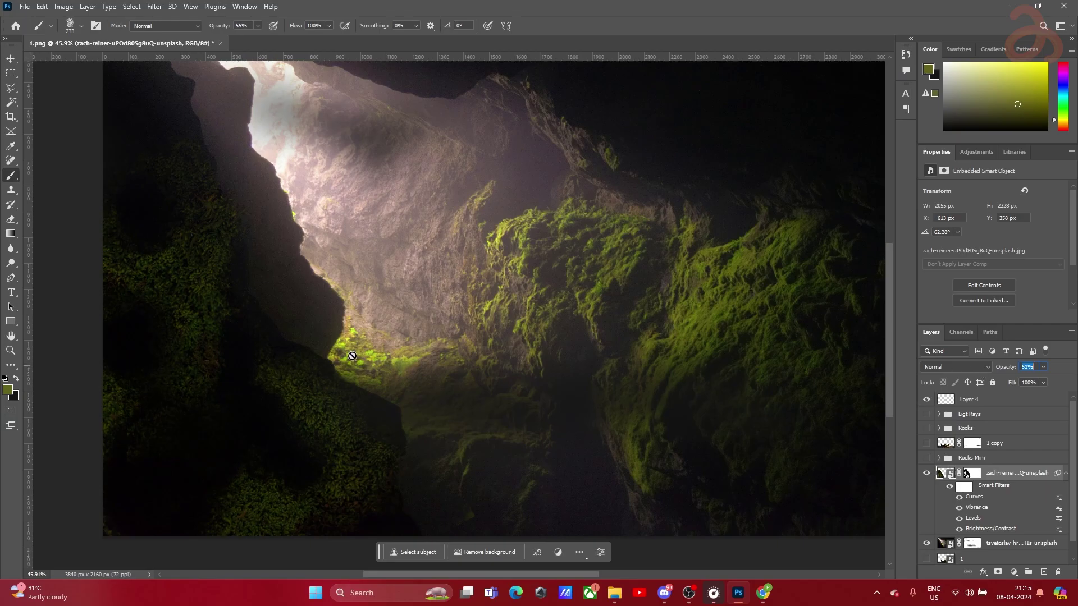
Show the Rocks Mini group and the 1 copy layer, and compare the moss with its smart filters off and on
left_click(927, 459)
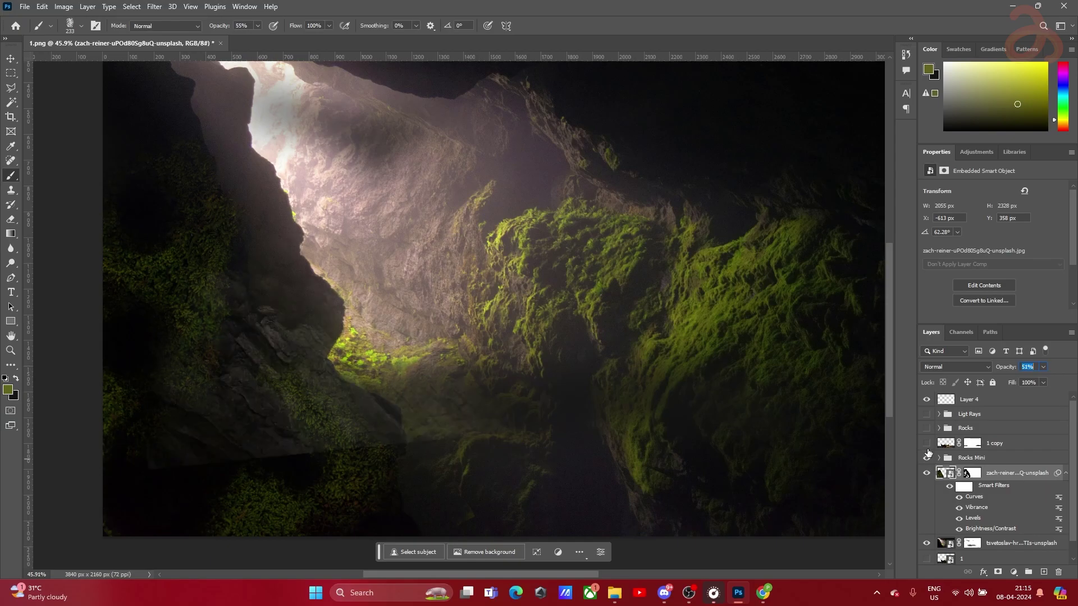
left_click(926, 445)
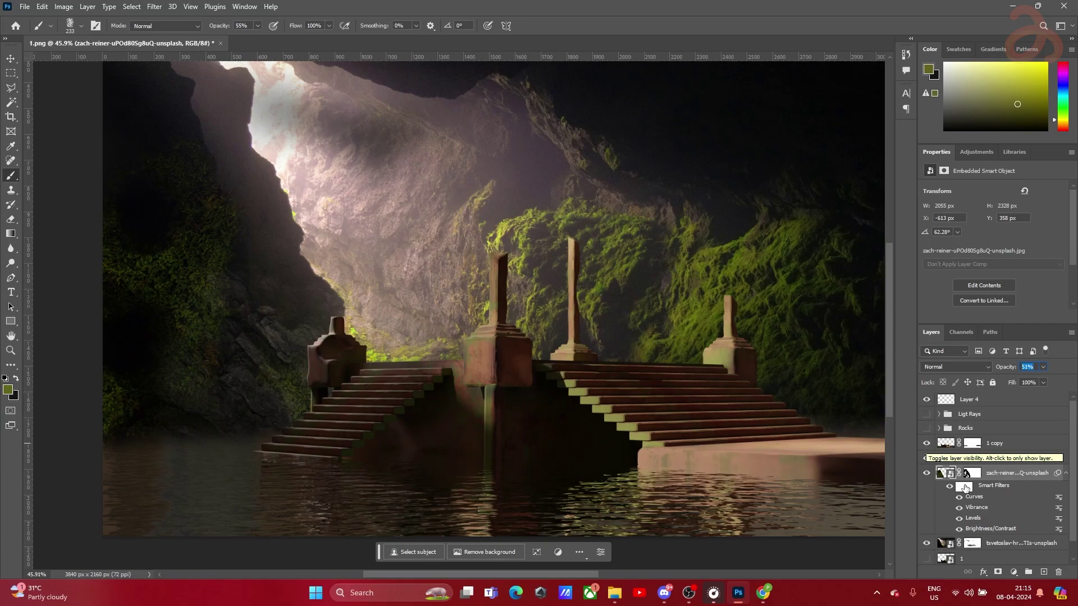
scroll(991, 525, "down", 1)
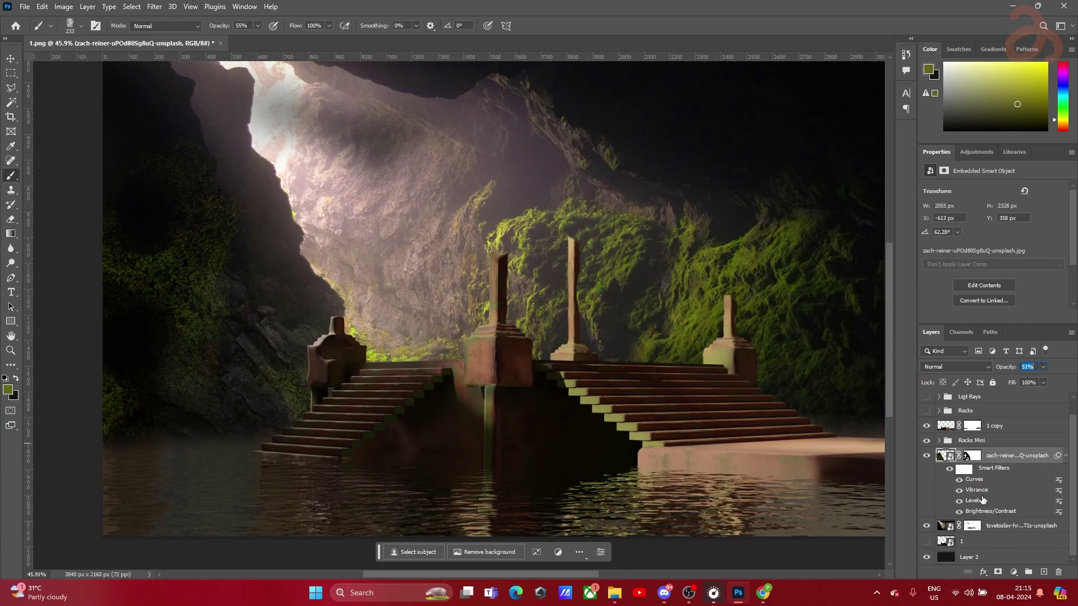
left_click(949, 468)
left_click(949, 468)
Move the moss layer into the Rocks Mini group and show the Rocks and Ligt Rays groups
mouse_move(1008, 461)
left_mouse_down()
mouse_move(1006, 422)
mouse_move(1006, 443)
left_mouse_up()
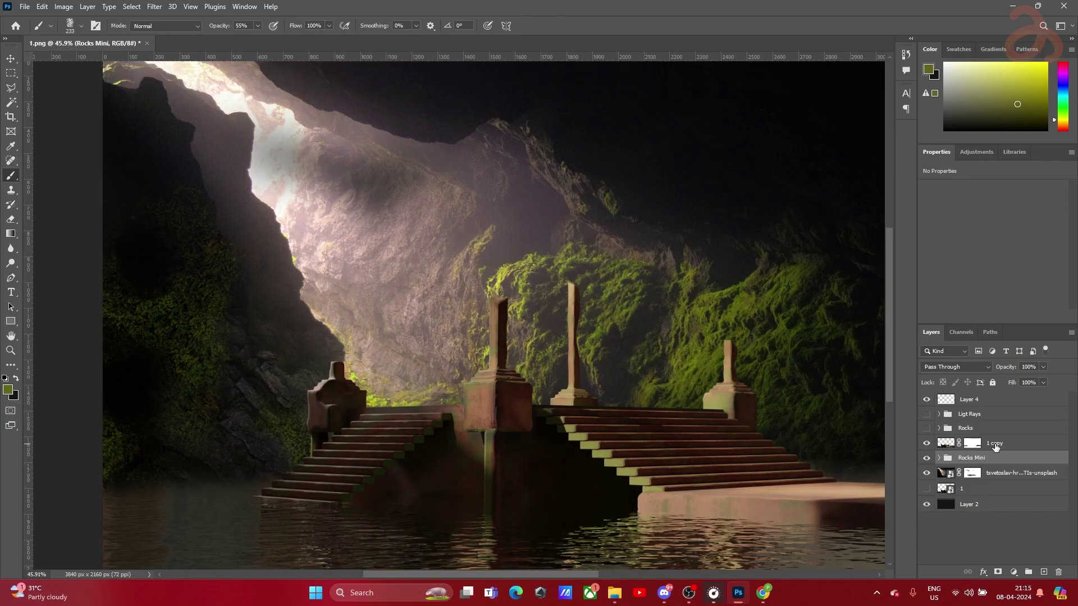
left_click(927, 429)
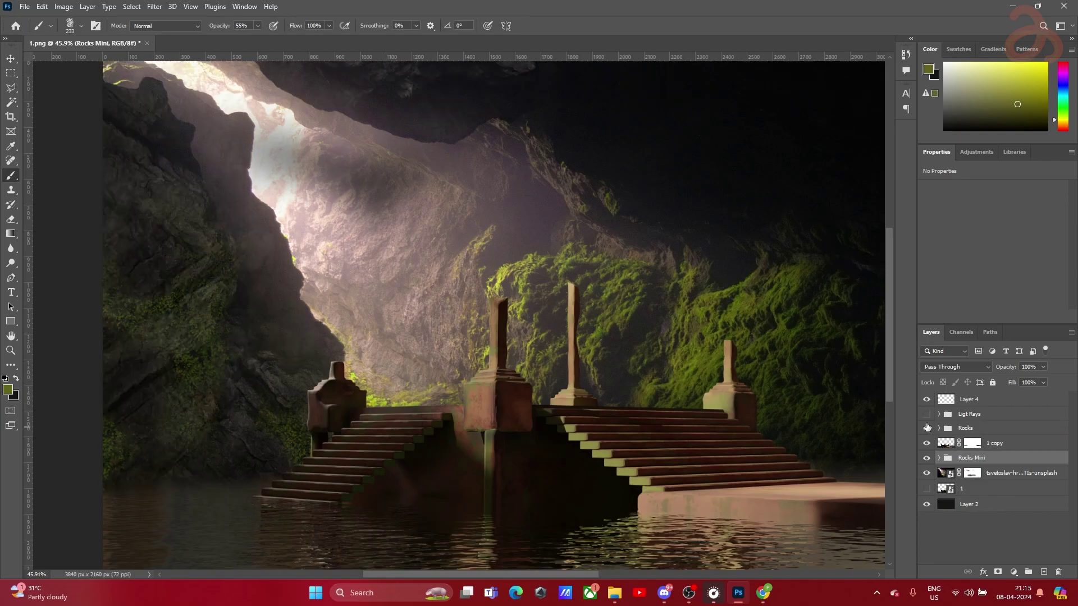
left_click(927, 414)
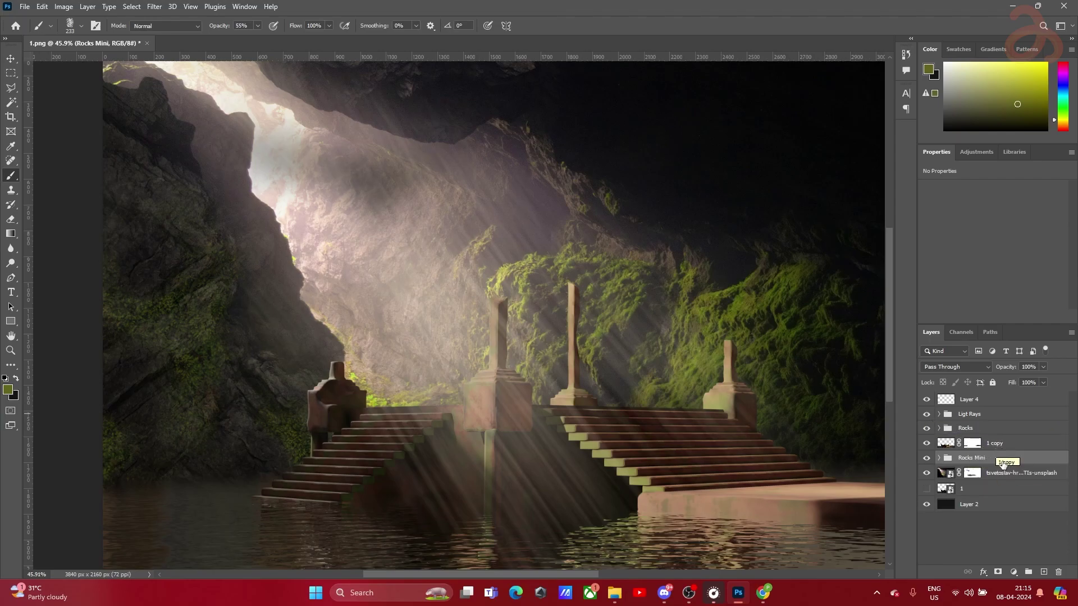
Move the moss layer out of the Rocks Mini group to directly above it and collapse the group
left_click(939, 458)
left_click(927, 474)
left_click(925, 475)
left_click_drag(1015, 477, 998, 451)
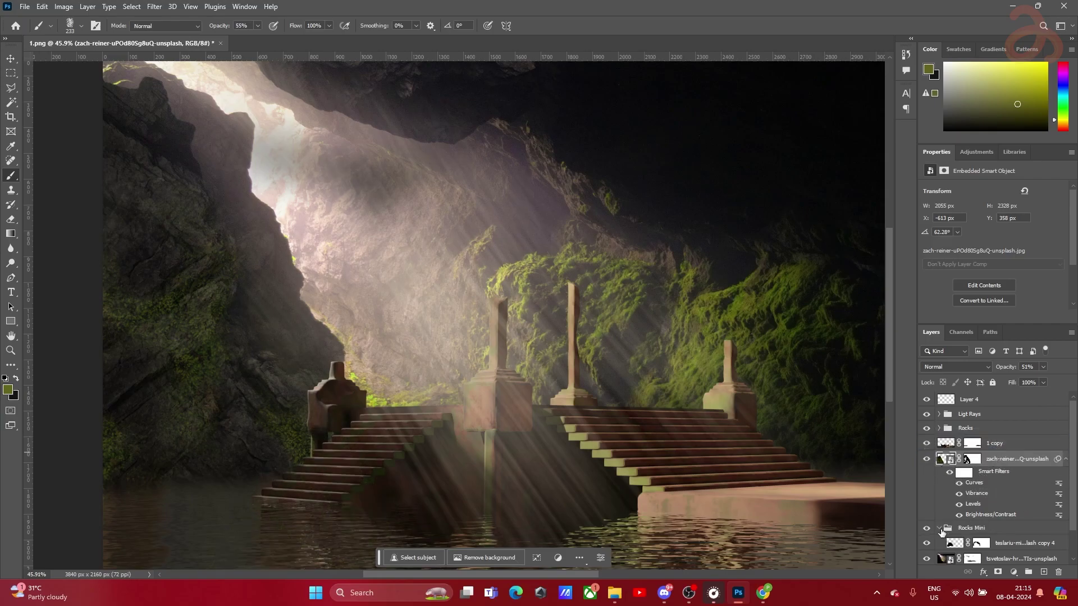
left_click(940, 529)
Set the moss layer's opacity to 98%
left_click(1028, 367)
type("100")
key("Return")
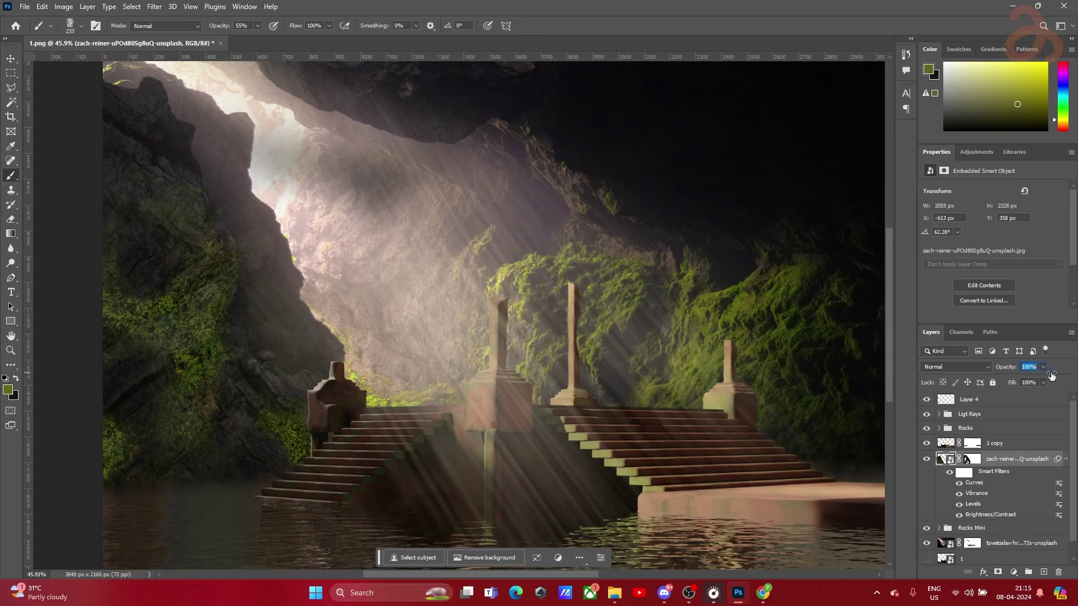
left_click_drag(1051, 376, 1050, 376)
key("Return")
Paint white on the moss layer's mask to restore moss over the dark patches on the lower left rocks
left_click(979, 459)
key("d")
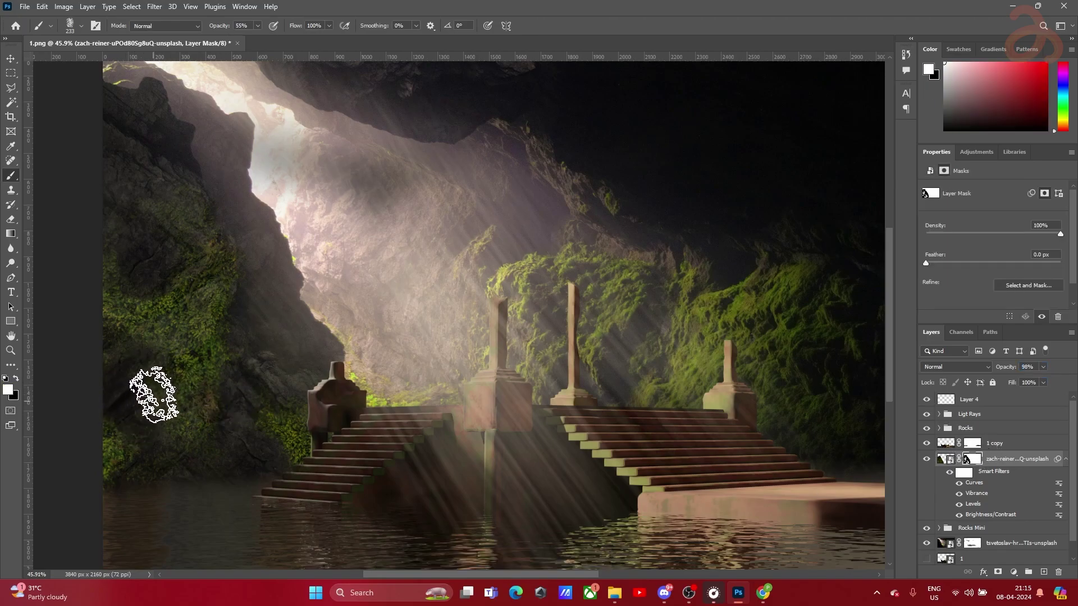
mouse_move(138, 376)
left_mouse_down()
mouse_move(109, 385)
mouse_move(157, 445)
mouse_move(234, 453)
mouse_move(230, 421)
left_mouse_up()
Partially mask the moss on the upper left rocks and along the waterline
key("x")
mouse_move(165, 288)
left_mouse_down()
mouse_move(170, 365)
mouse_move(178, 350)
mouse_move(208, 371)
mouse_move(204, 340)
mouse_move(229, 338)
mouse_move(237, 269)
mouse_move(174, 204)
mouse_move(134, 183)
mouse_move(140, 210)
mouse_move(119, 198)
mouse_move(174, 193)
mouse_move(150, 156)
mouse_move(71, 173)
mouse_move(138, 156)
mouse_move(101, 180)
left_mouse_up()
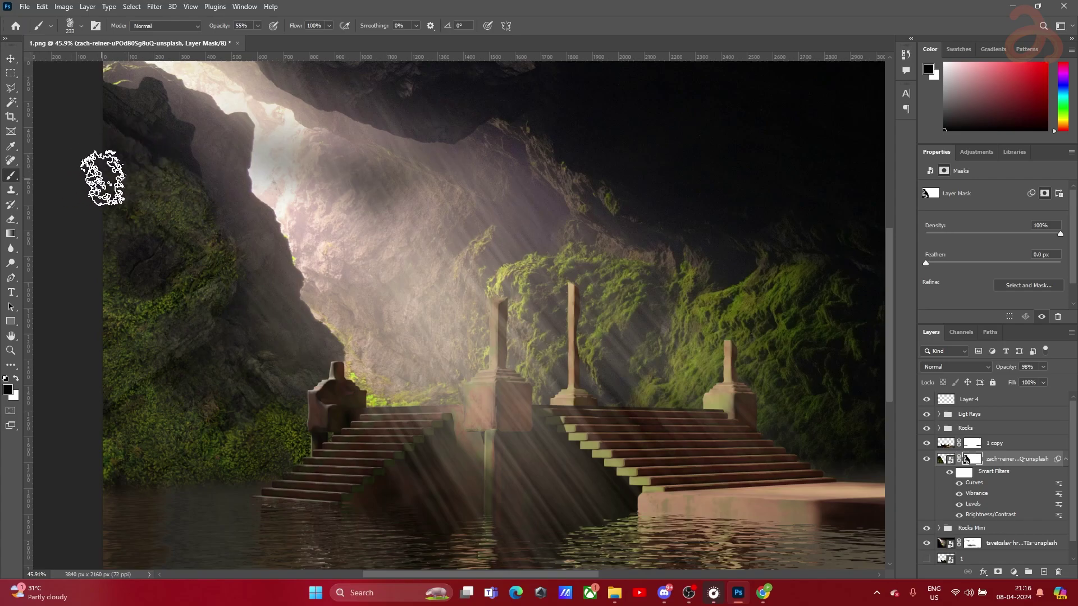
mouse_move(194, 512)
left_mouse_down()
mouse_move(207, 491)
mouse_move(197, 505)
mouse_move(109, 510)
mouse_move(274, 497)
mouse_move(240, 486)
left_mouse_up()
key("x")
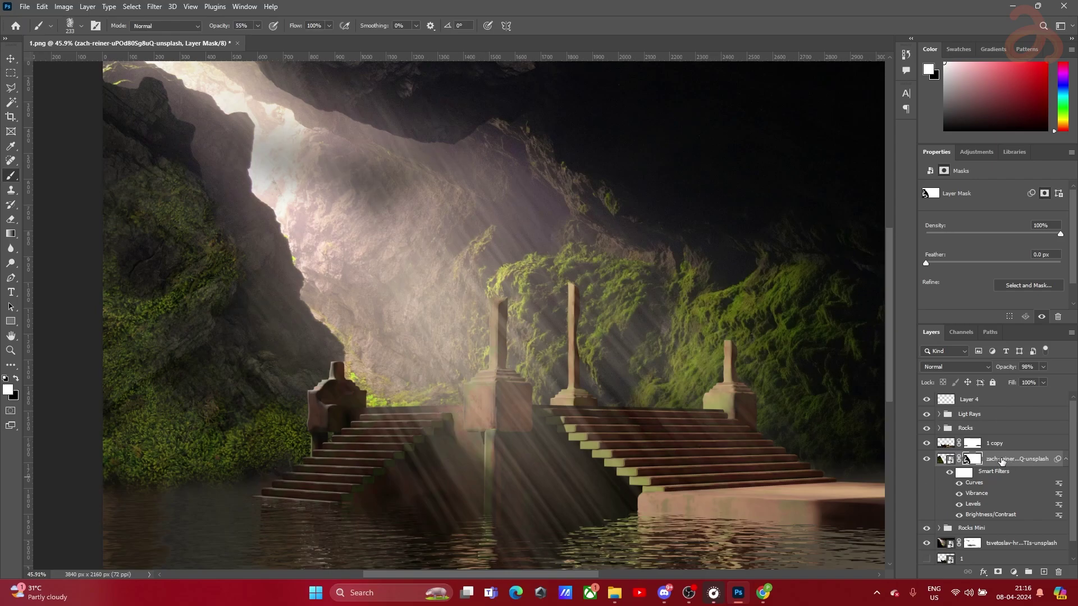
Edit the moss photo's Brightness/Contrast filter to brightness -150 and contrast 18
left_click(946, 459)
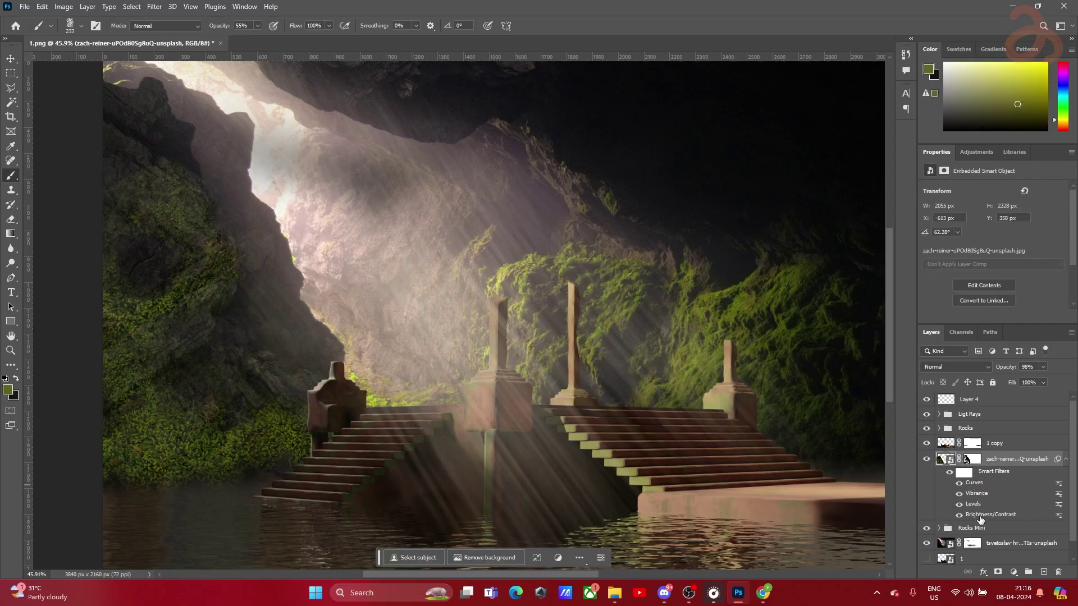
double_click(984, 515)
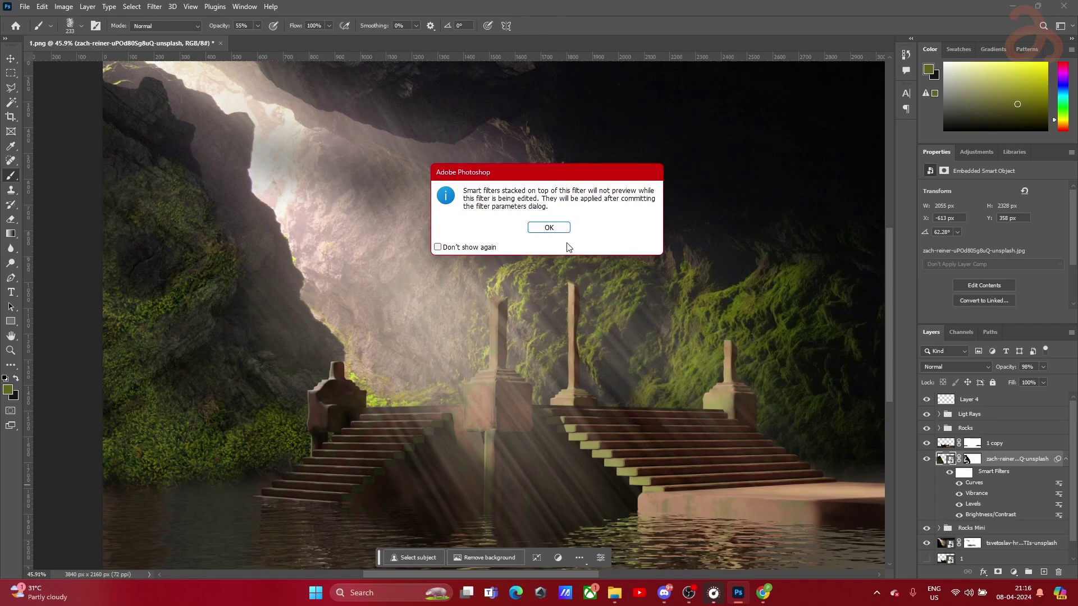
left_click(556, 231)
left_click_drag(762, 220, 851, 258)
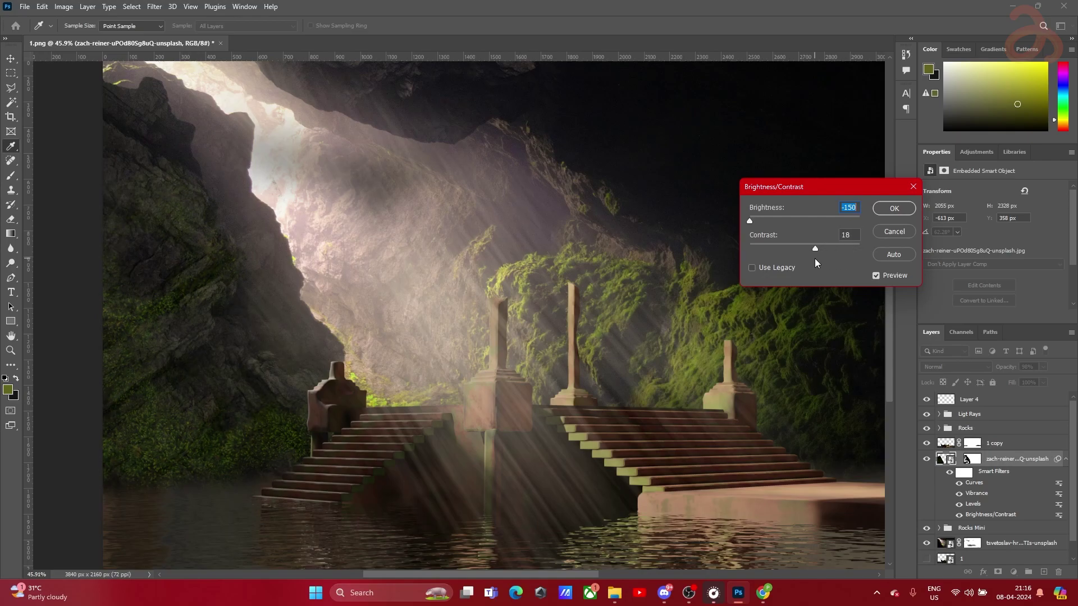
left_click(895, 209)
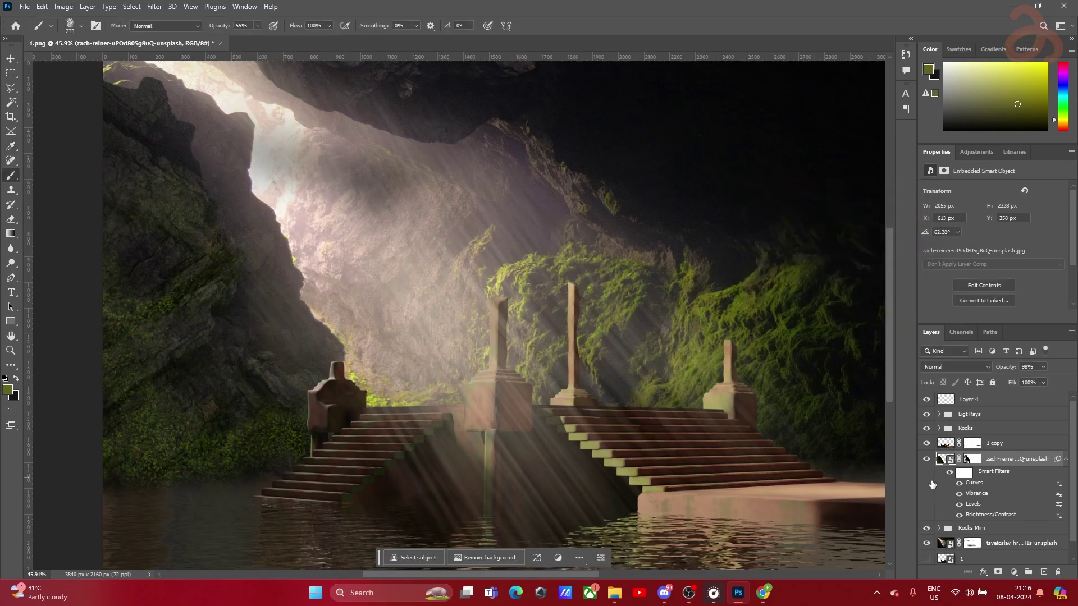
Readjust the input levels in the moss photo's Levels filter
double_click(980, 507)
left_click(611, 278)
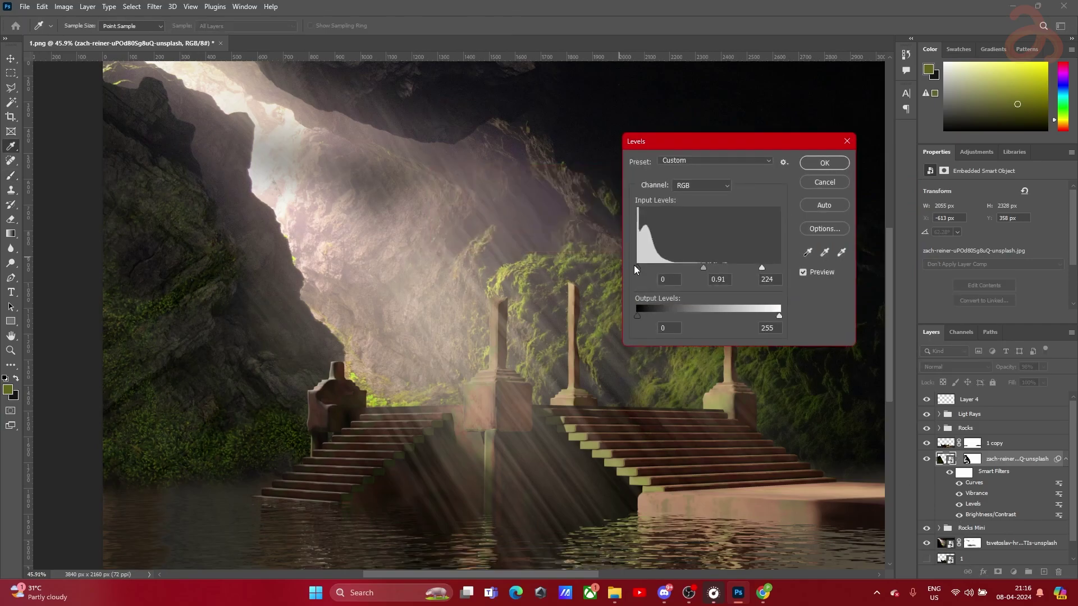
left_click_drag(639, 267, 700, 268)
key("Tab")
left_click(823, 162)
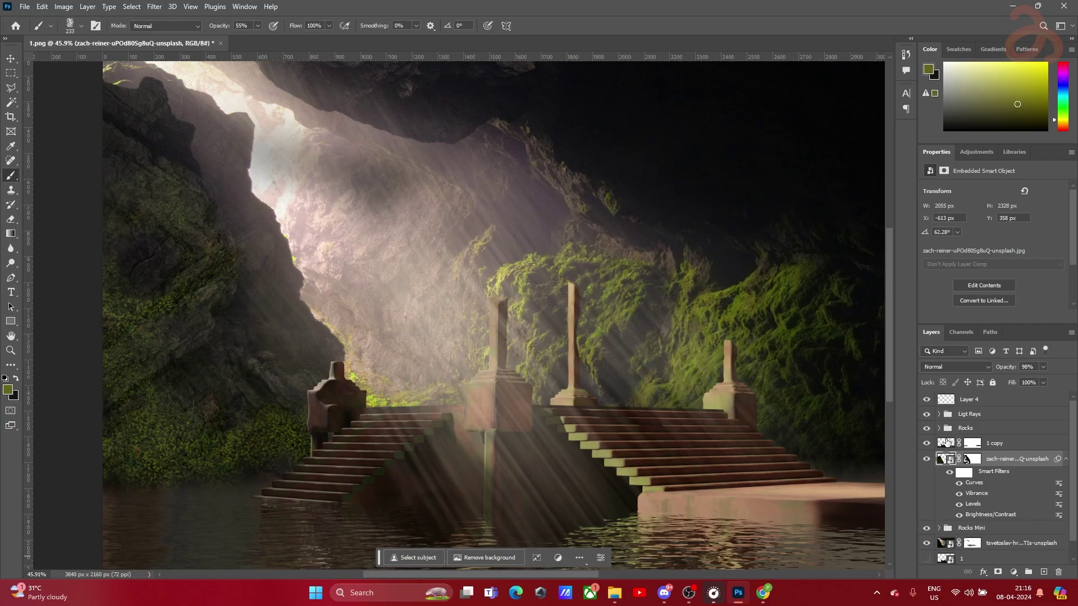
Edit the moss photo's Curves filter, shifting the lower RGB point toward the shadows and raising the upper one to input 148, output 169
double_click(973, 484)
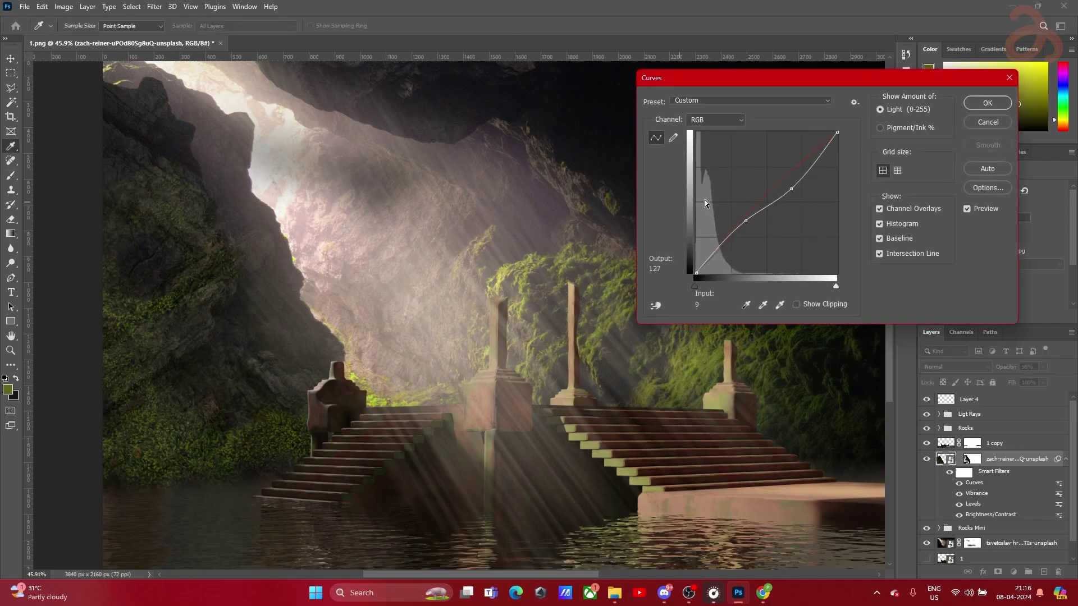
left_click(747, 223)
mouse_move(747, 223)
left_mouse_down()
mouse_move(744, 241)
mouse_move(730, 233)
left_mouse_up()
left_click_drag(791, 190, 791, 194)
mouse_move(837, 136)
left_mouse_down()
mouse_move(800, 138)
mouse_move(830, 144)
mouse_move(838, 216)
mouse_move(846, 132)
left_mouse_up()
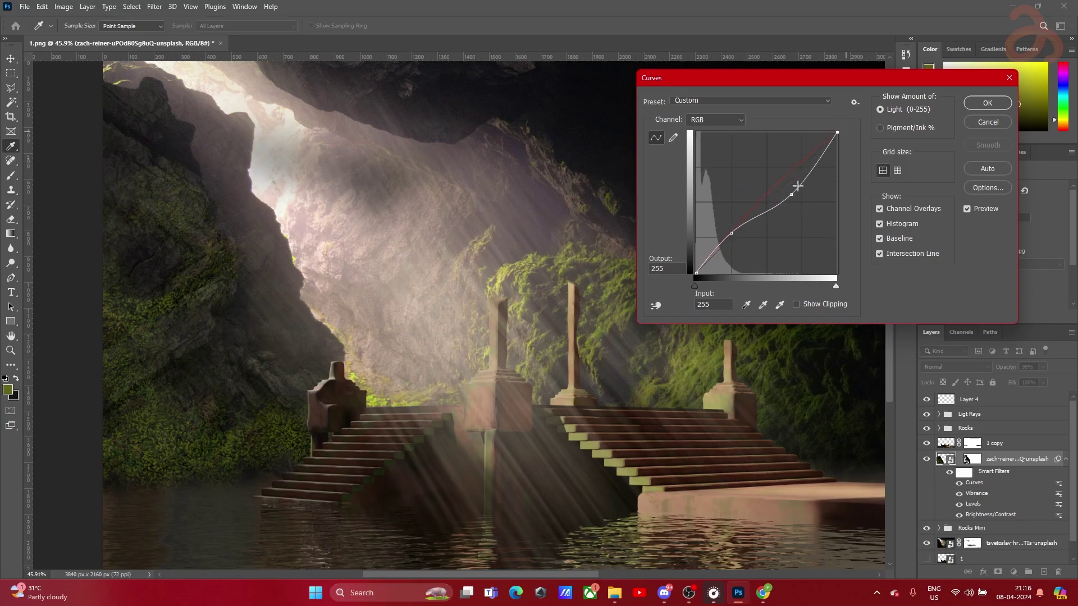
mouse_move(794, 195)
left_mouse_down()
mouse_move(792, 163)
mouse_move(789, 189)
mouse_move(772, 148)
mouse_move(781, 180)
left_mouse_up()
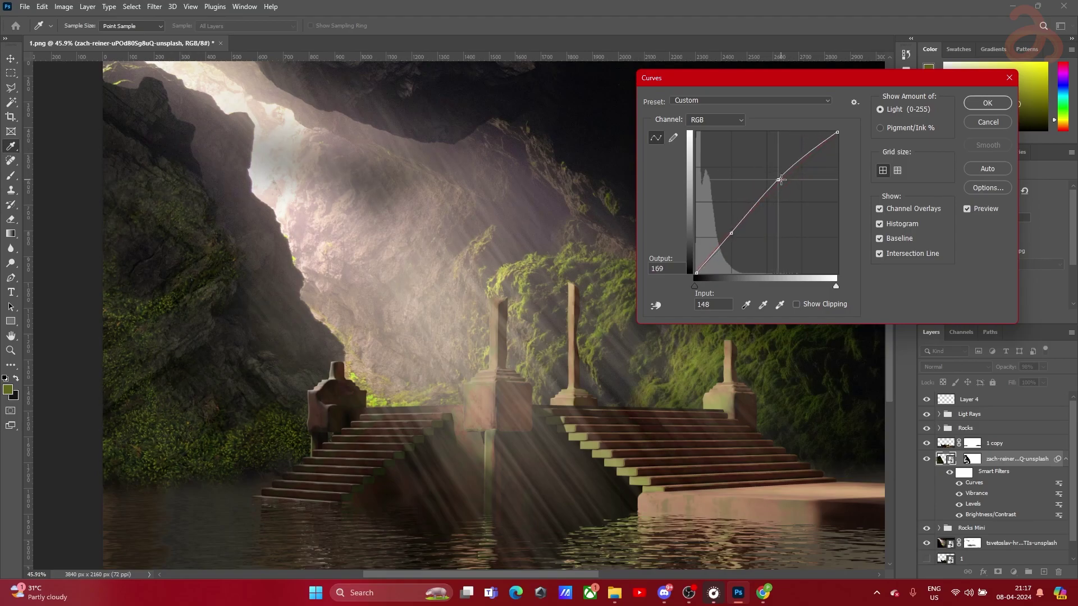
left_click(986, 103)
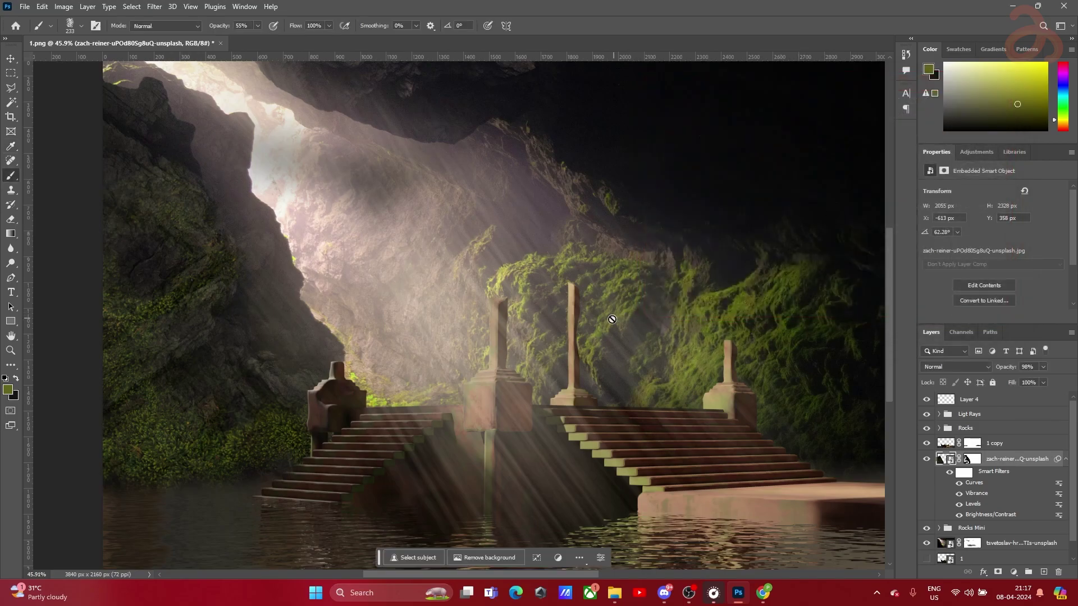
Move the Ligt Rays group to directly below the Rocks Mini group
key("ctrl+0")
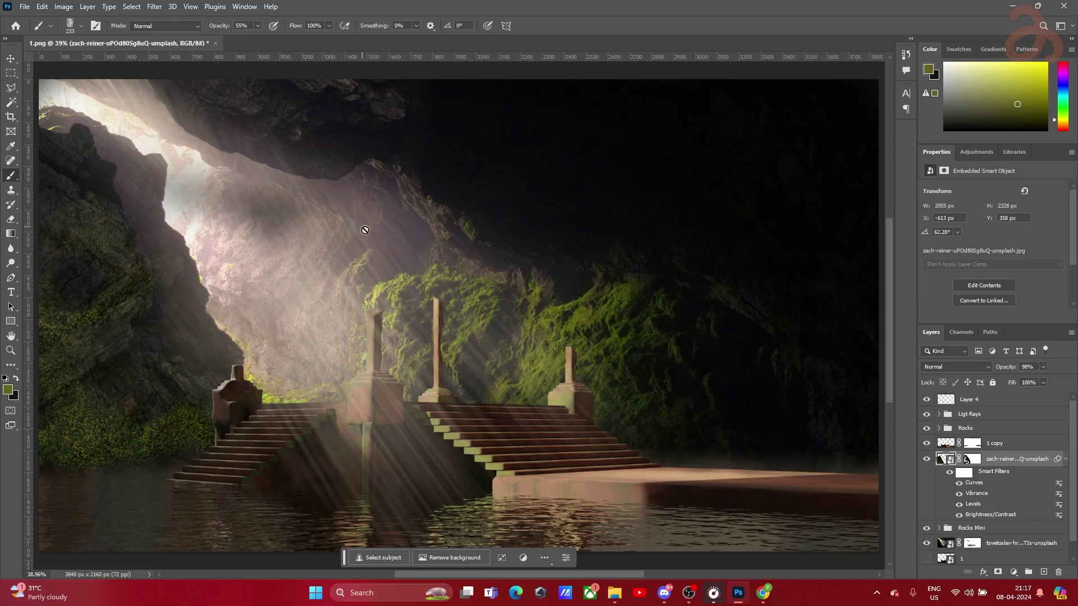
left_click(967, 401)
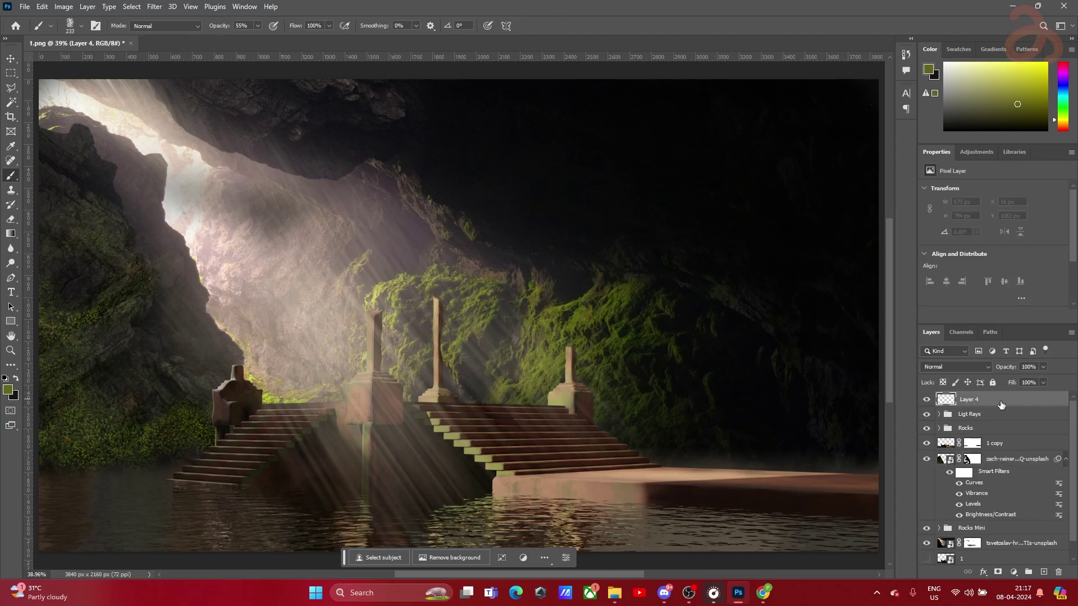
left_click(976, 414)
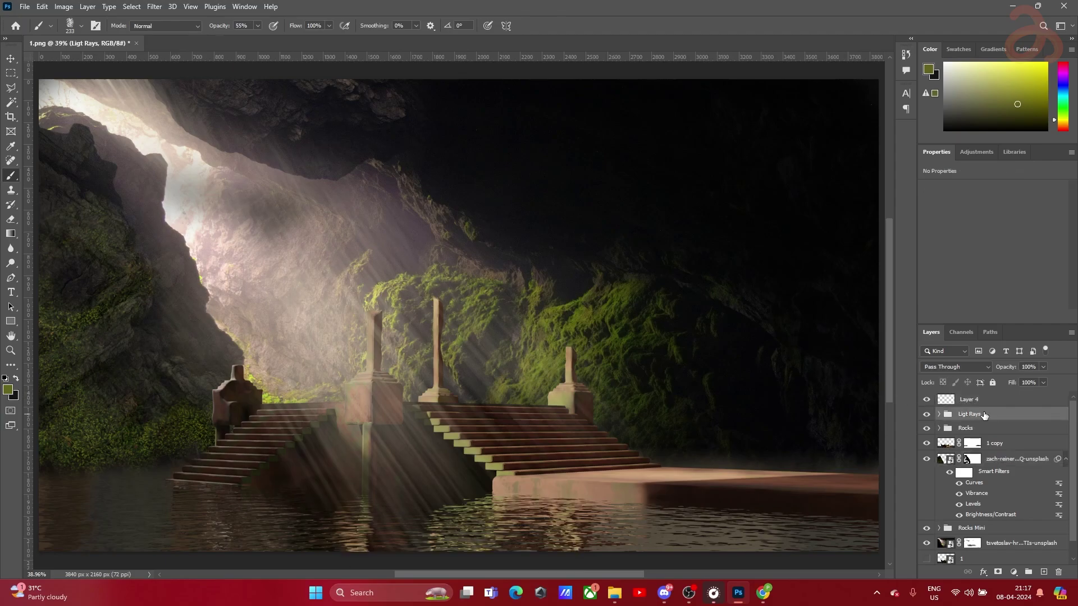
left_click_drag(977, 414, 974, 539)
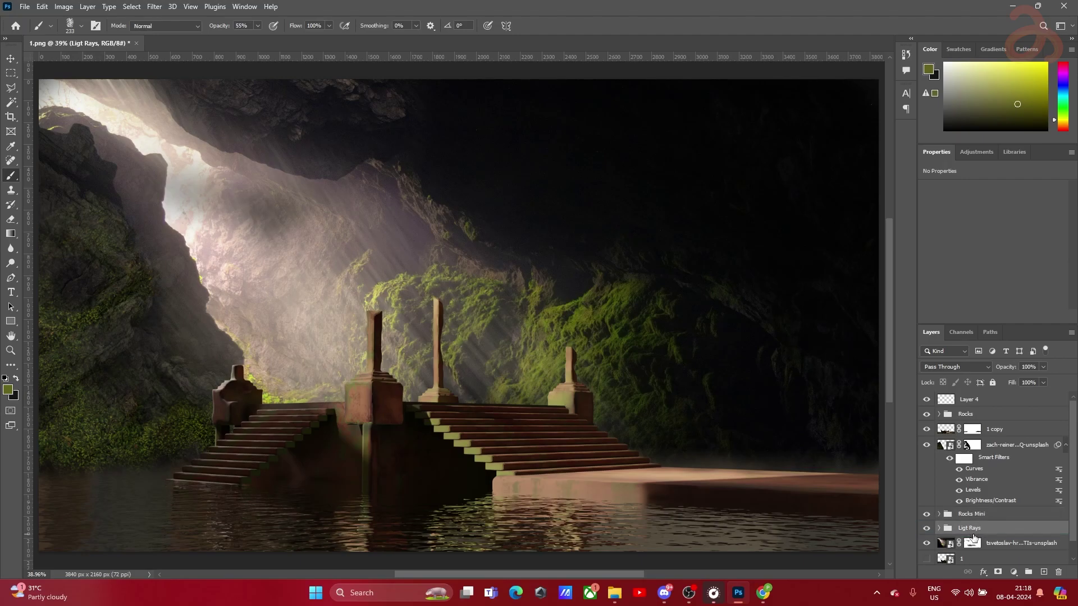
Compare the scene with the Ligt Rays group hidden and shown
left_click(926, 529)
left_click(926, 530)
left_click(927, 530)
left_click(927, 529)
left_click(927, 530)
left_click(927, 530)
key("alt+Tab")
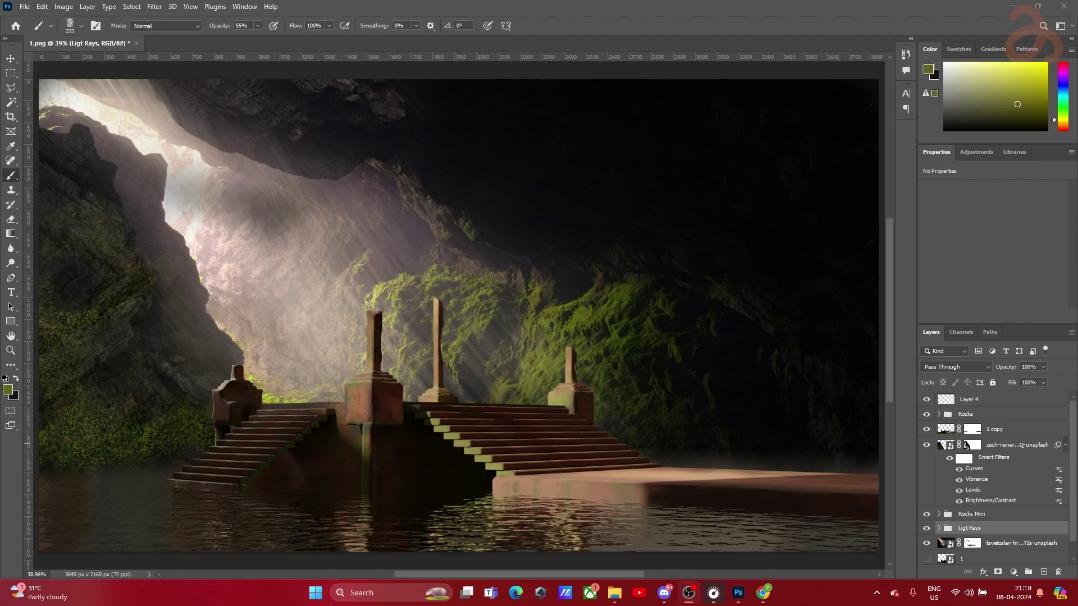